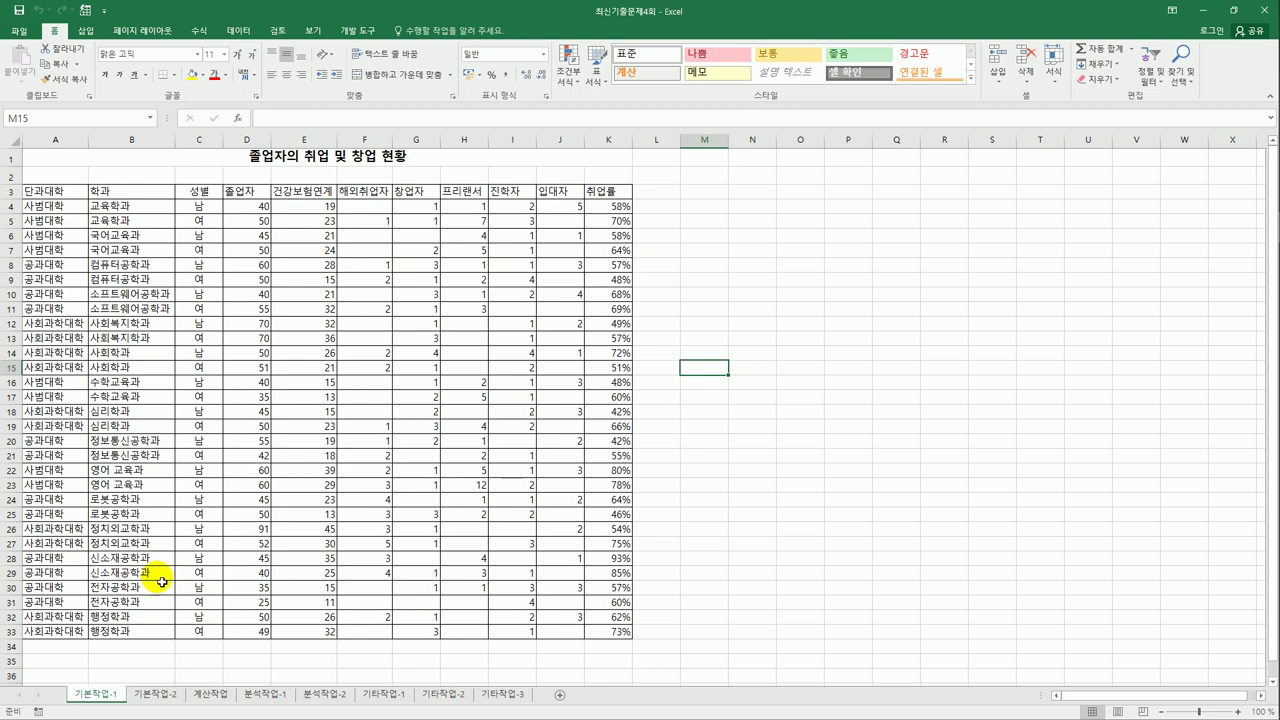
Enter the criteria heading 조건 in cell A35, below the graduate employment table
{"action": "scroll", "coordinate": [160, 580], "scroll_direction": "down", "scroll_amount": 2}
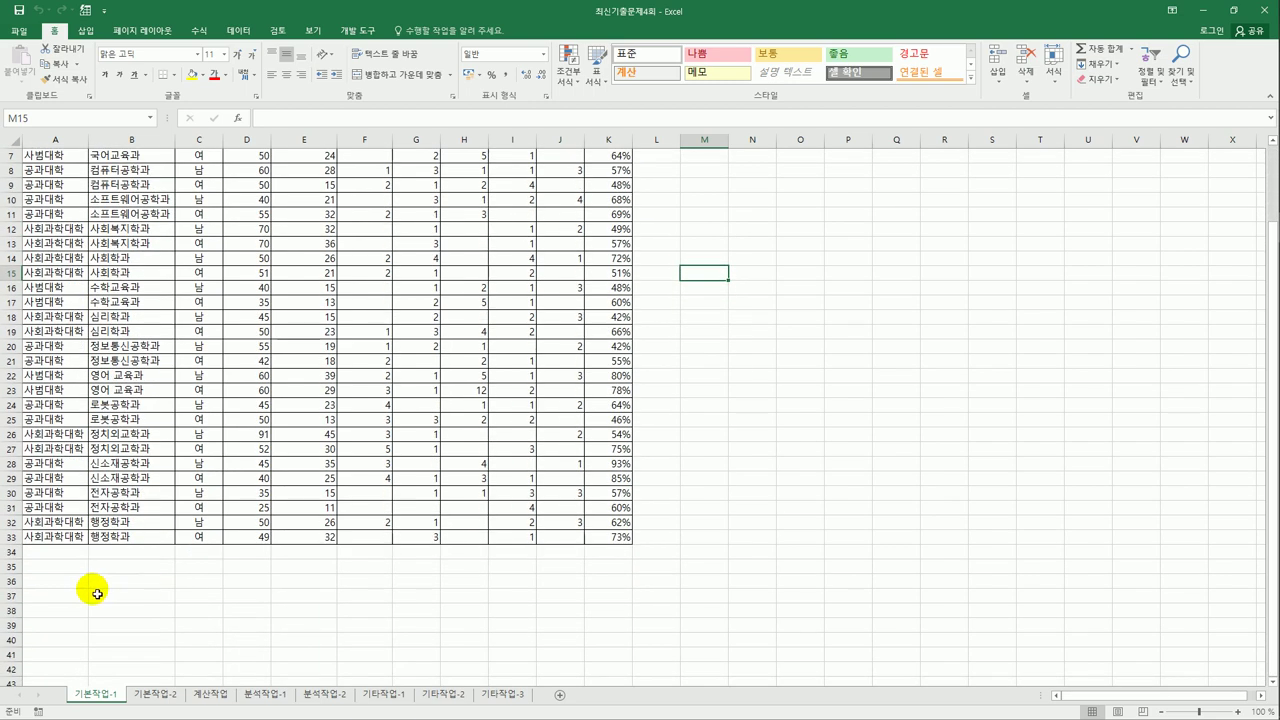
{"action": "left_click", "coordinate": [63, 568]}
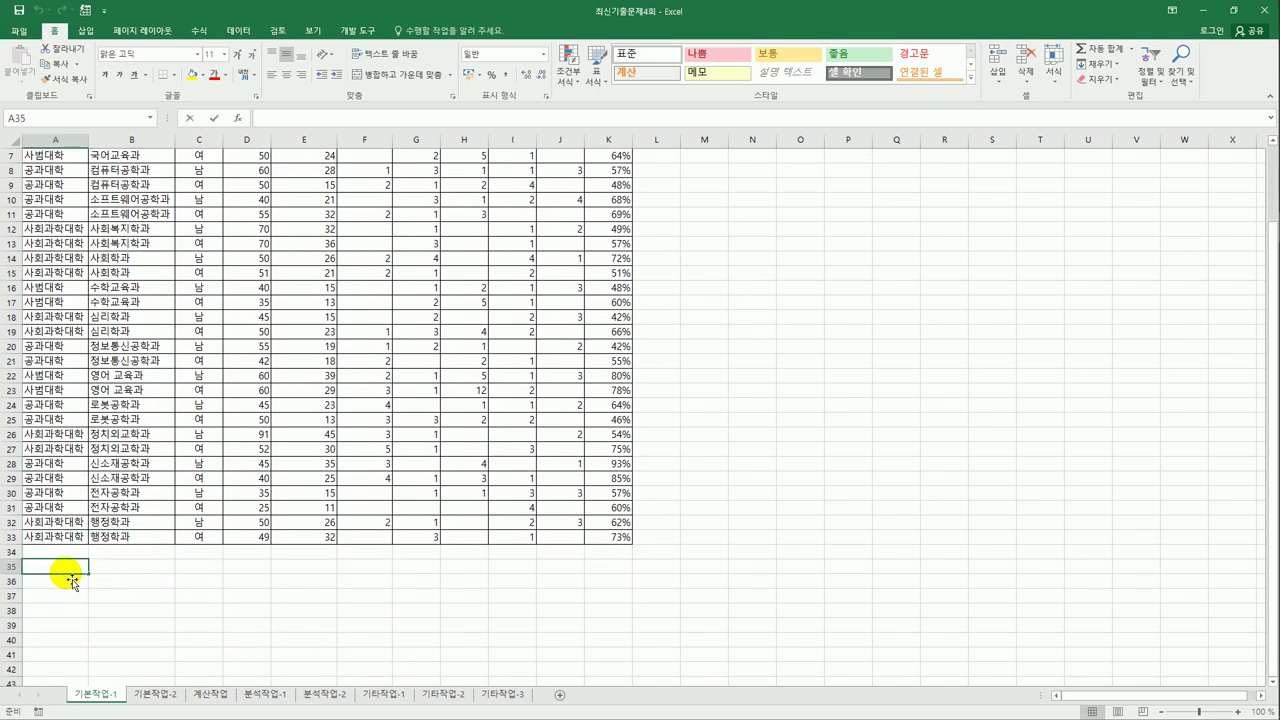
{"action": "type", "text": "w조건"}
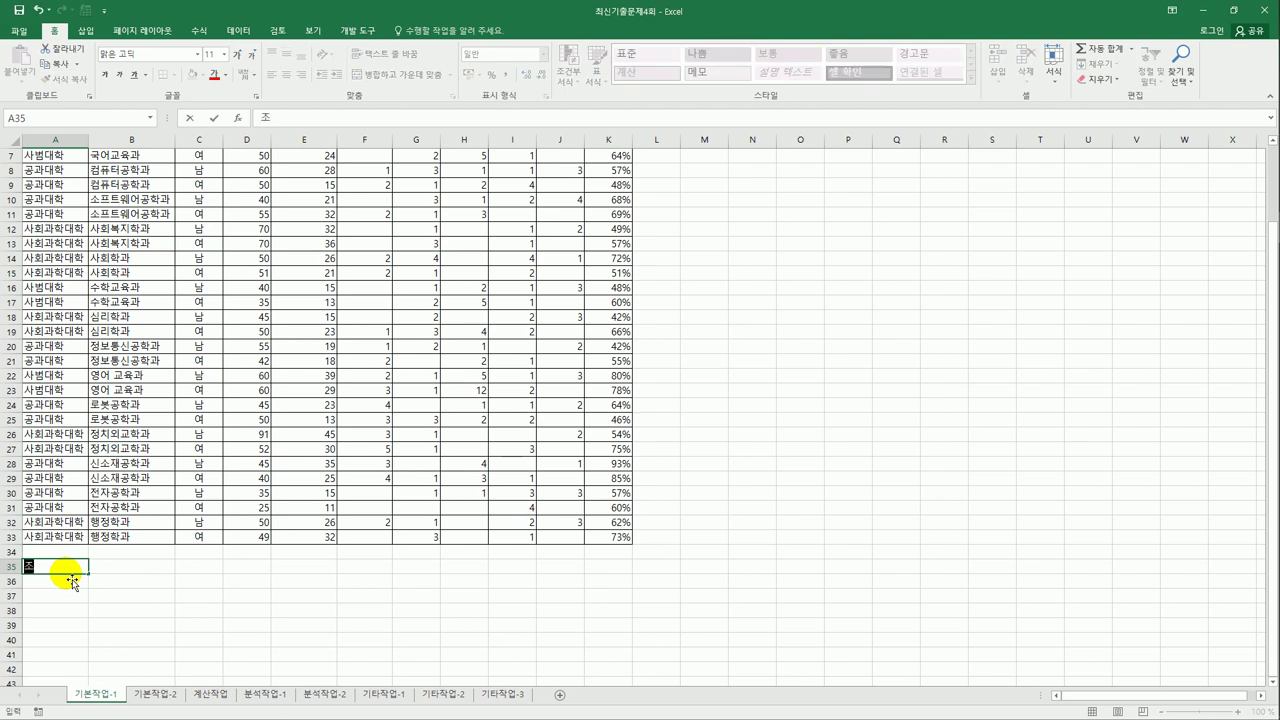
{"action": "key", "text": "Return"}
Start an AND formula in A36 with the first test RANK.EQ(K4,$K$4:$K$33)>=6, ranking the 취업률 column
{"action": "type", "text": "="}
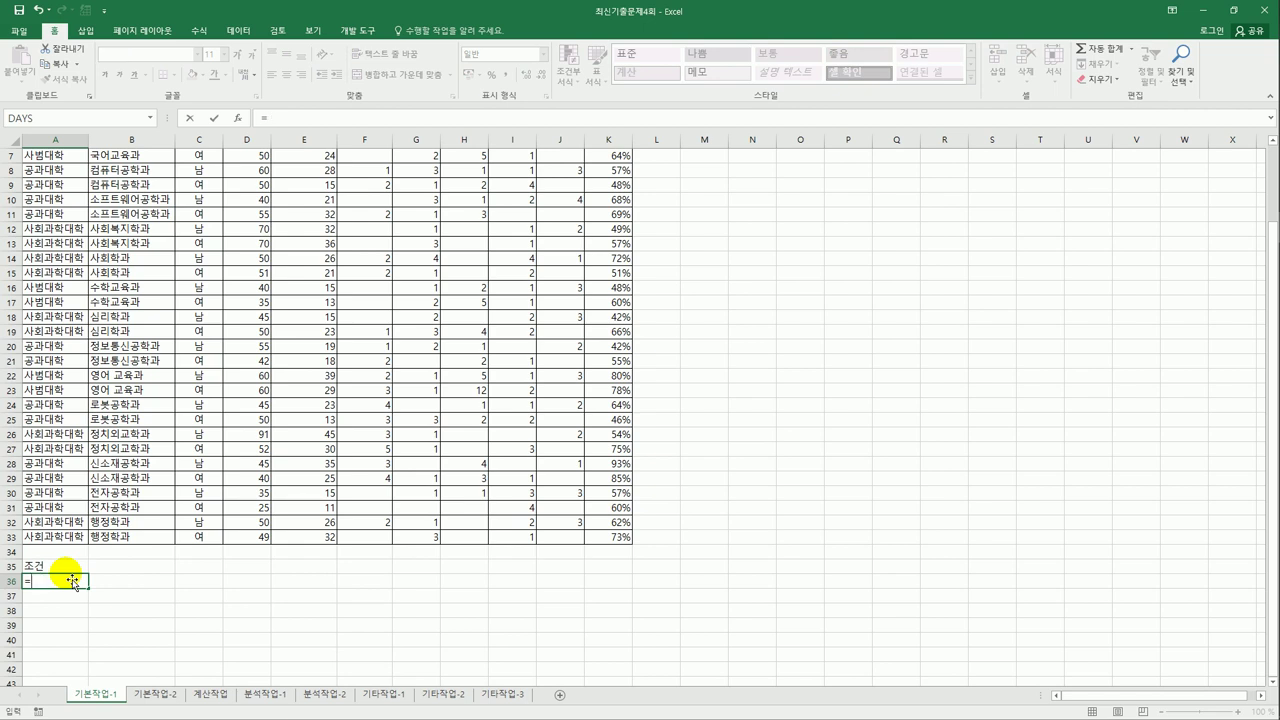
{"action": "type", "text": "and("}
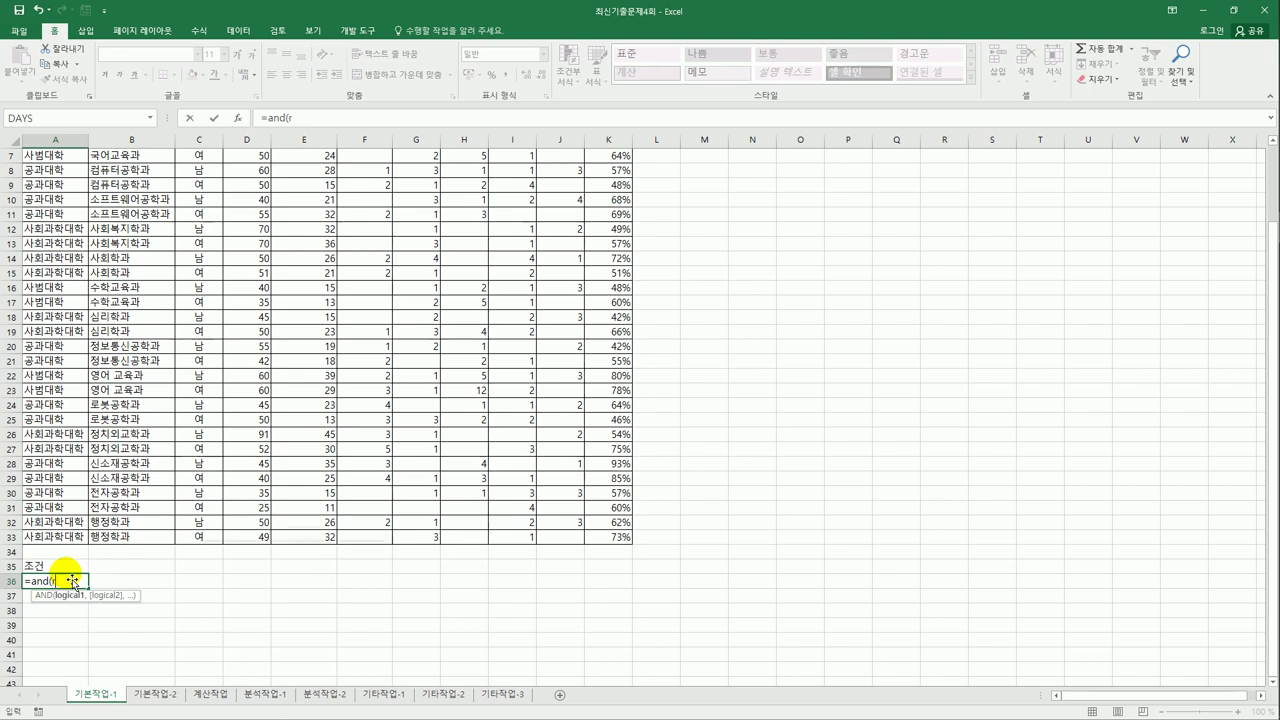
{"action": "type", "text": "rank."}
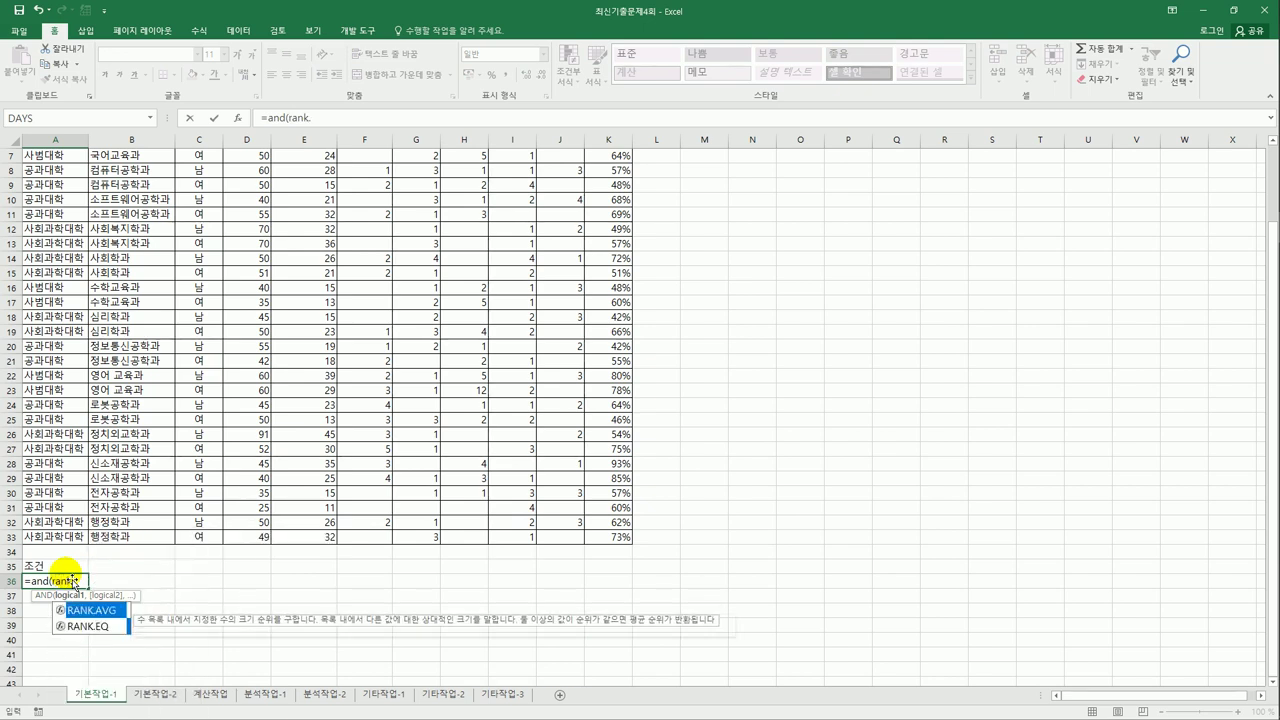
{"action": "key", "text": "Down"}
{"action": "key", "text": "Tab"}
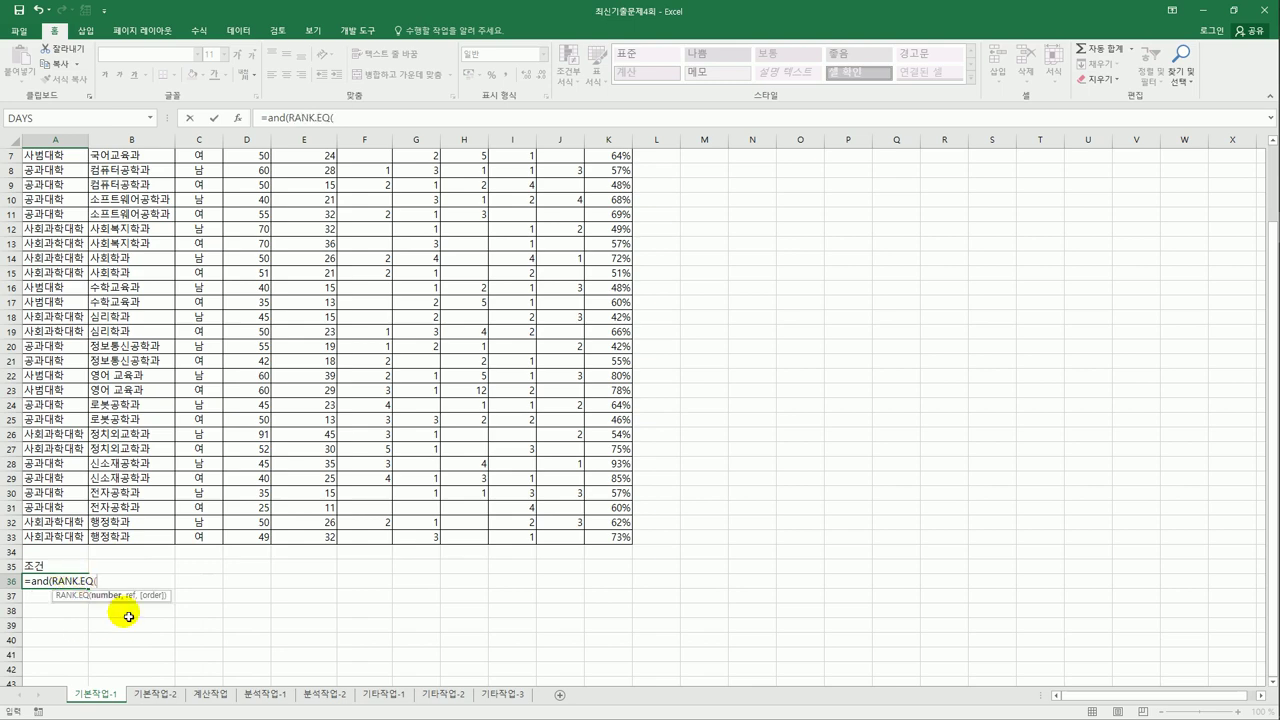
{"action": "scroll", "coordinate": [363, 463], "scroll_direction": "up", "scroll_amount": 2}
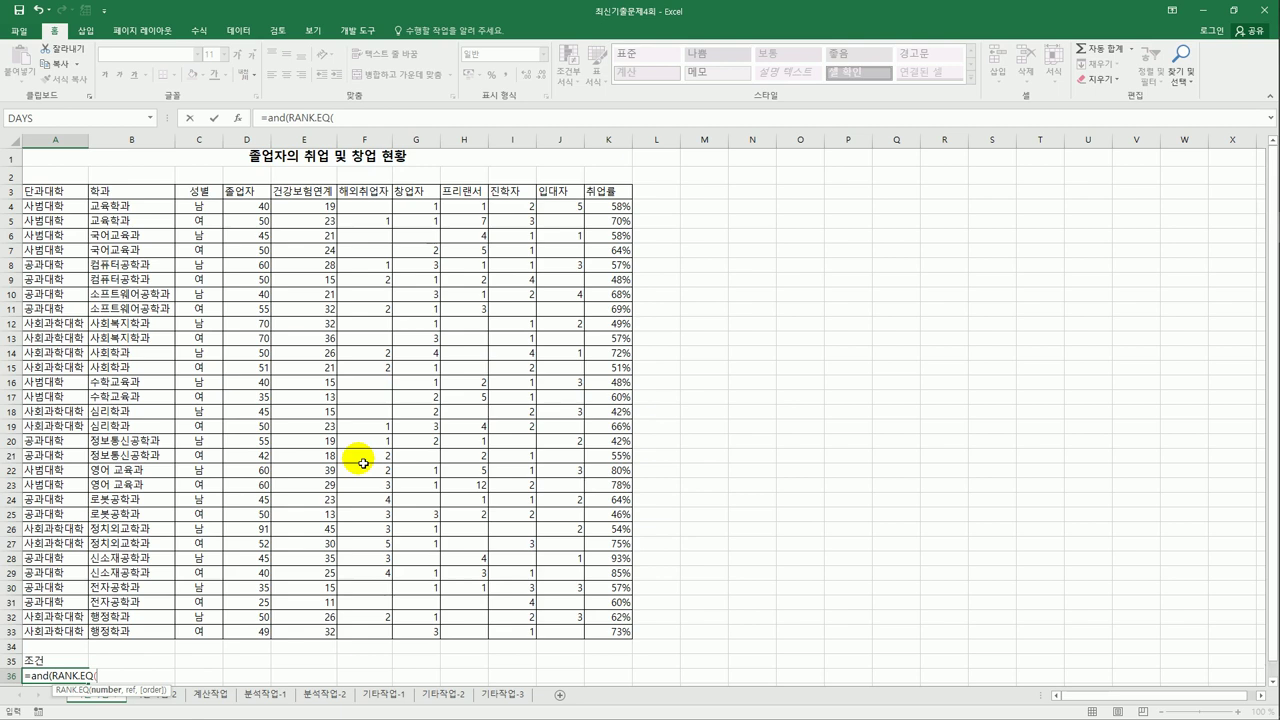
{"action": "left_click", "coordinate": [613, 209]}
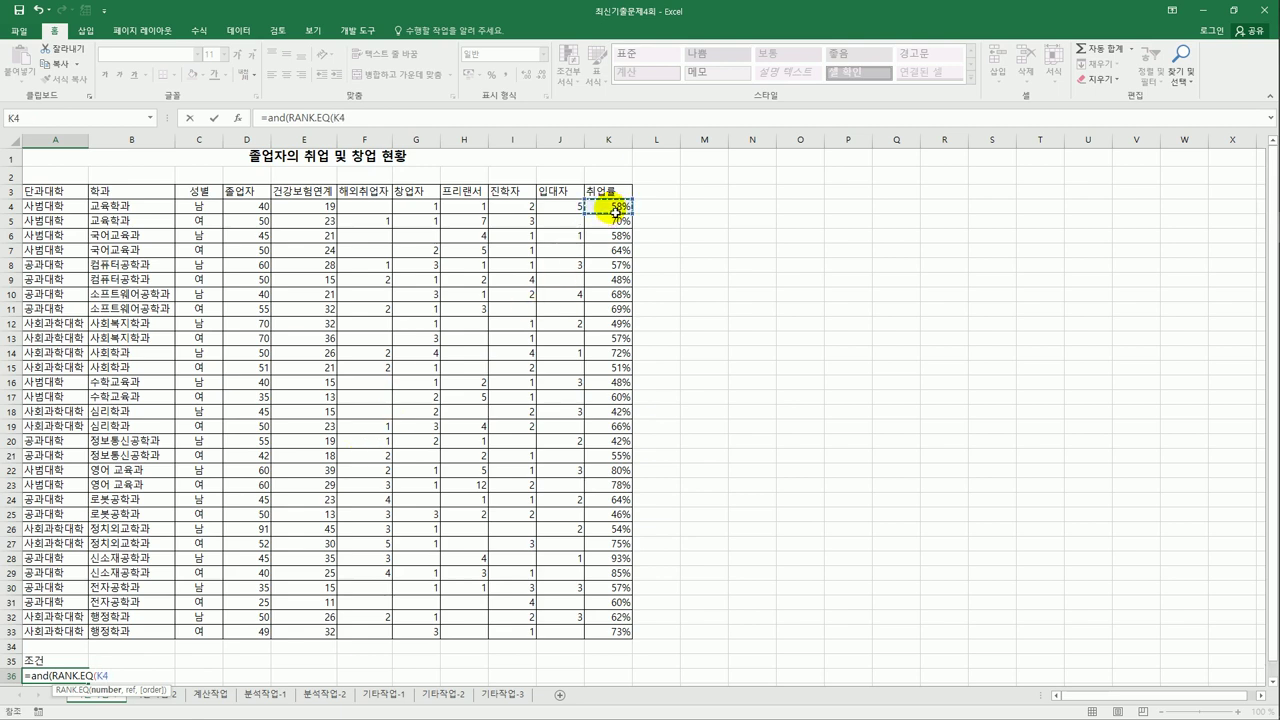
{"action": "type", "text": ","}
{"action": "left_click_drag", "start_coordinate": [615, 212], "coordinate": [620, 645]}
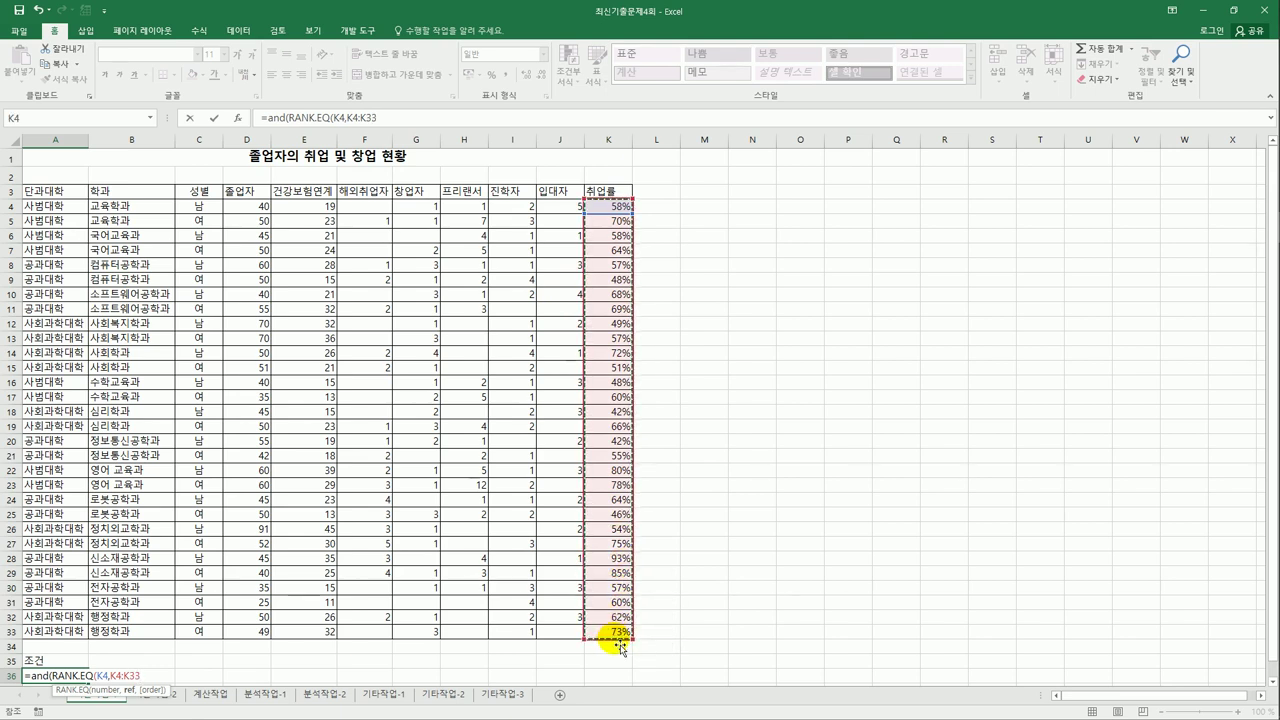
{"action": "key", "text": "F4"}
{"action": "type", "text": ")>="}
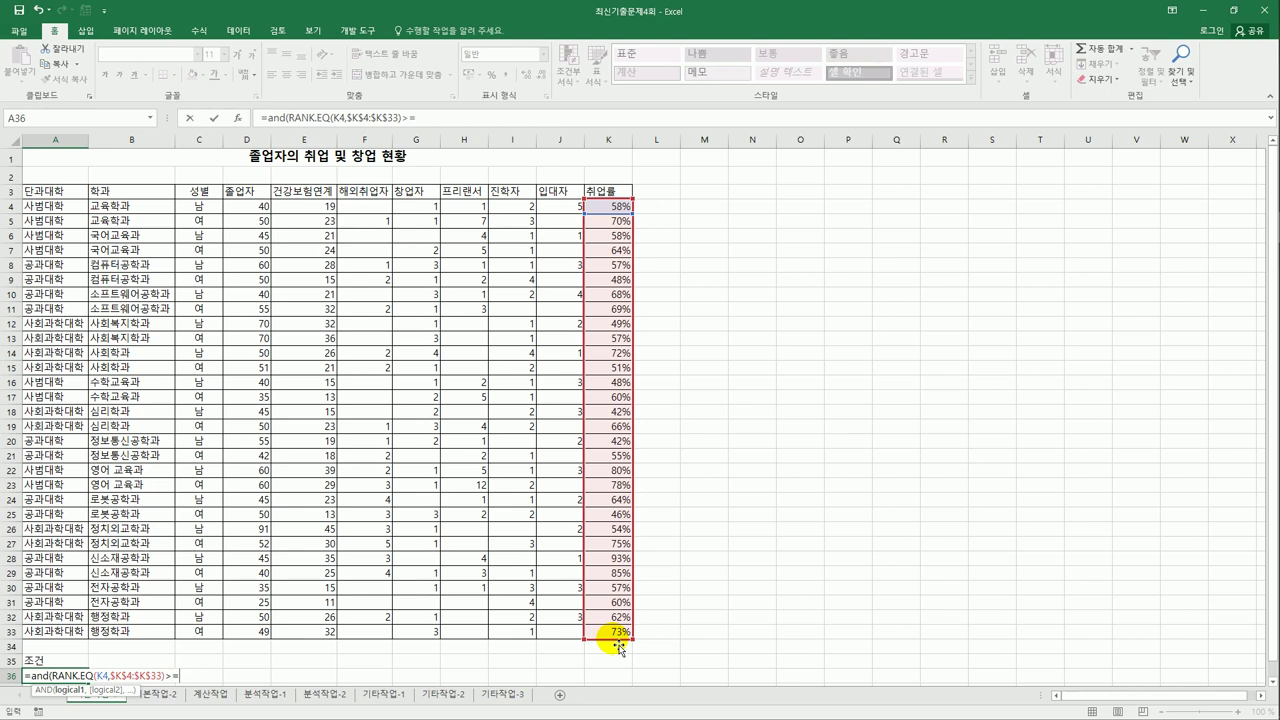
{"action": "type", "text": "6,"}
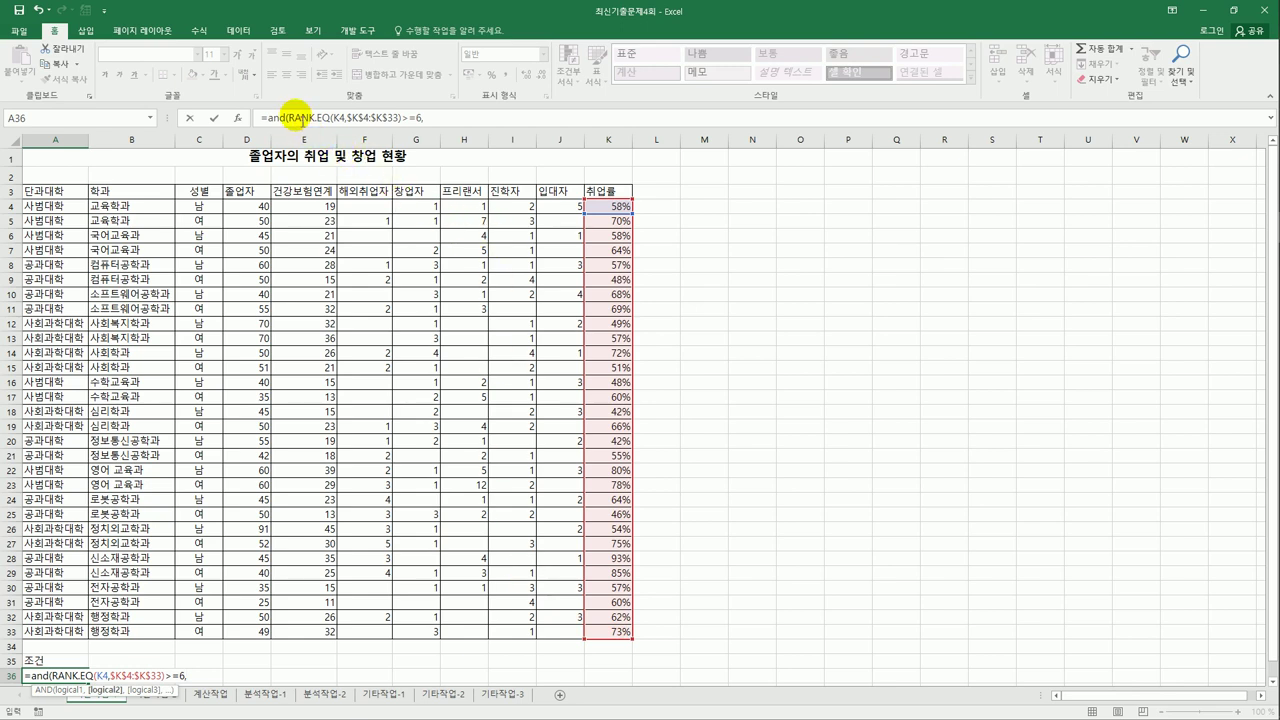
Complete the A36 formula with a copied second test, RANK.EQ(K4,$K$4:$K$33)<=15
{"action": "left_click_drag", "start_coordinate": [288, 118], "coordinate": [407, 120]}
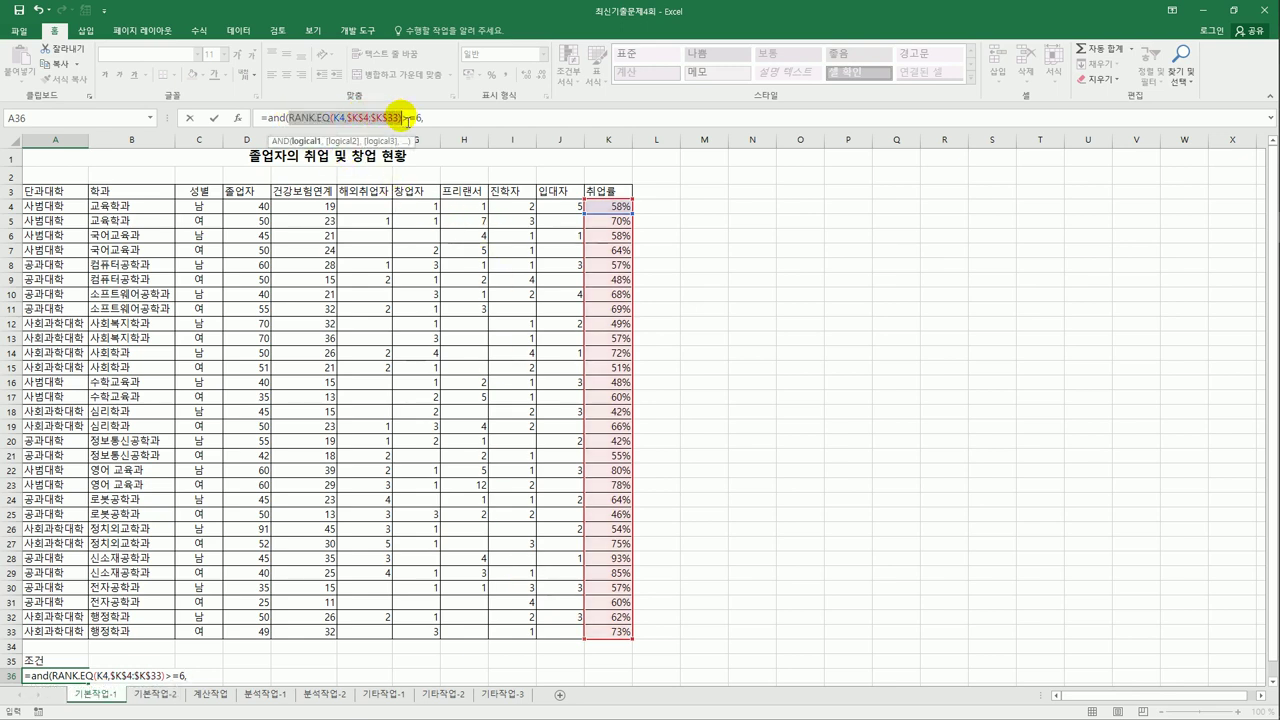
{"action": "left_click", "coordinate": [441, 117]}
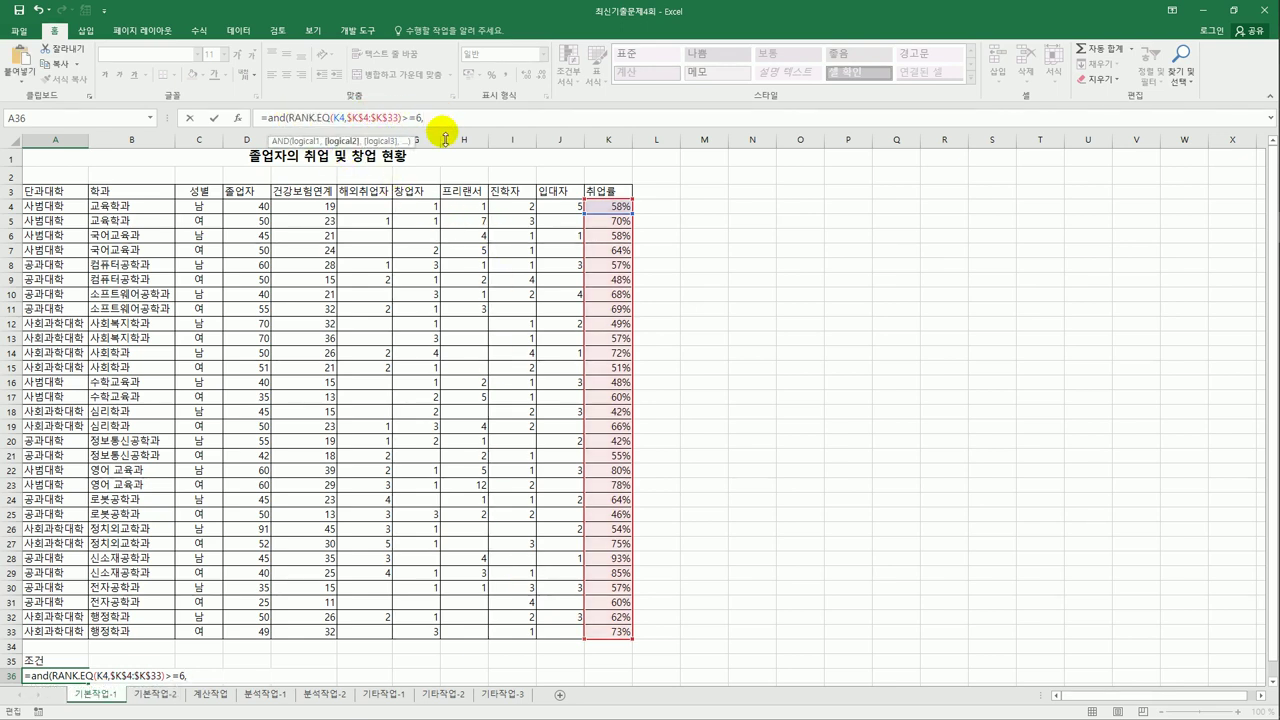
{"action": "key", "text": "ctrl+v"}
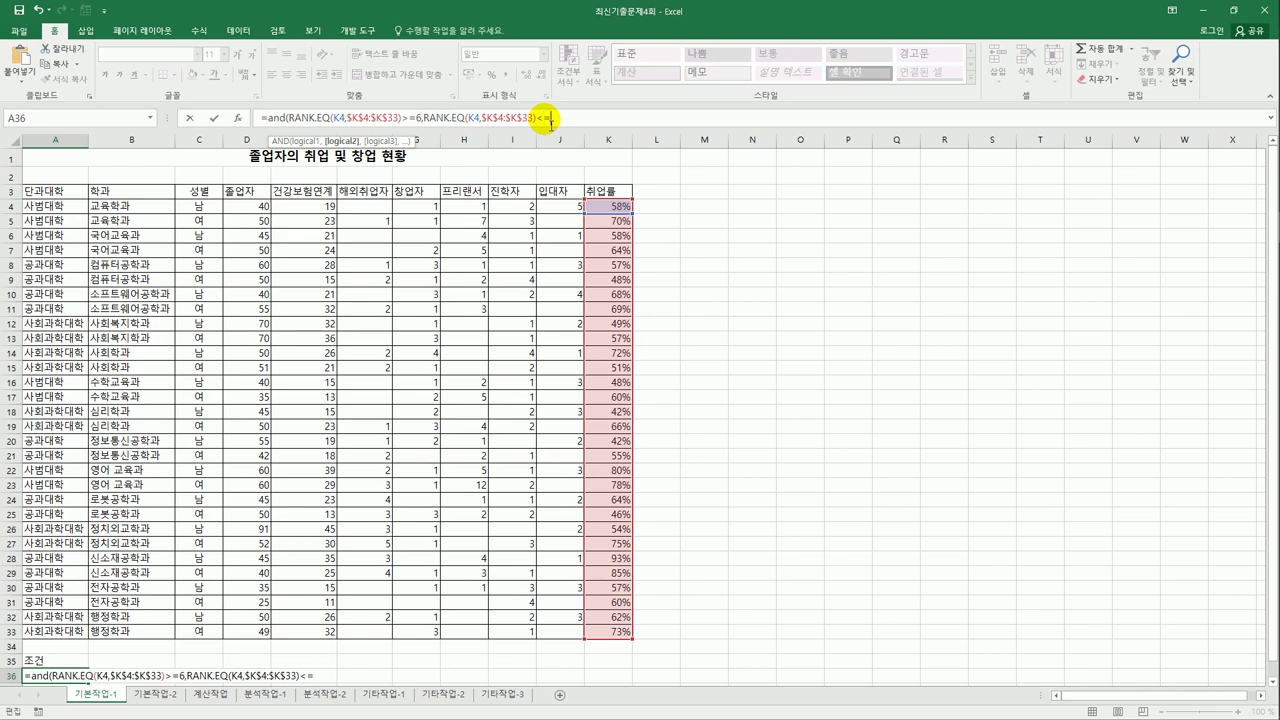
{"action": "type", "text": "<=1"}
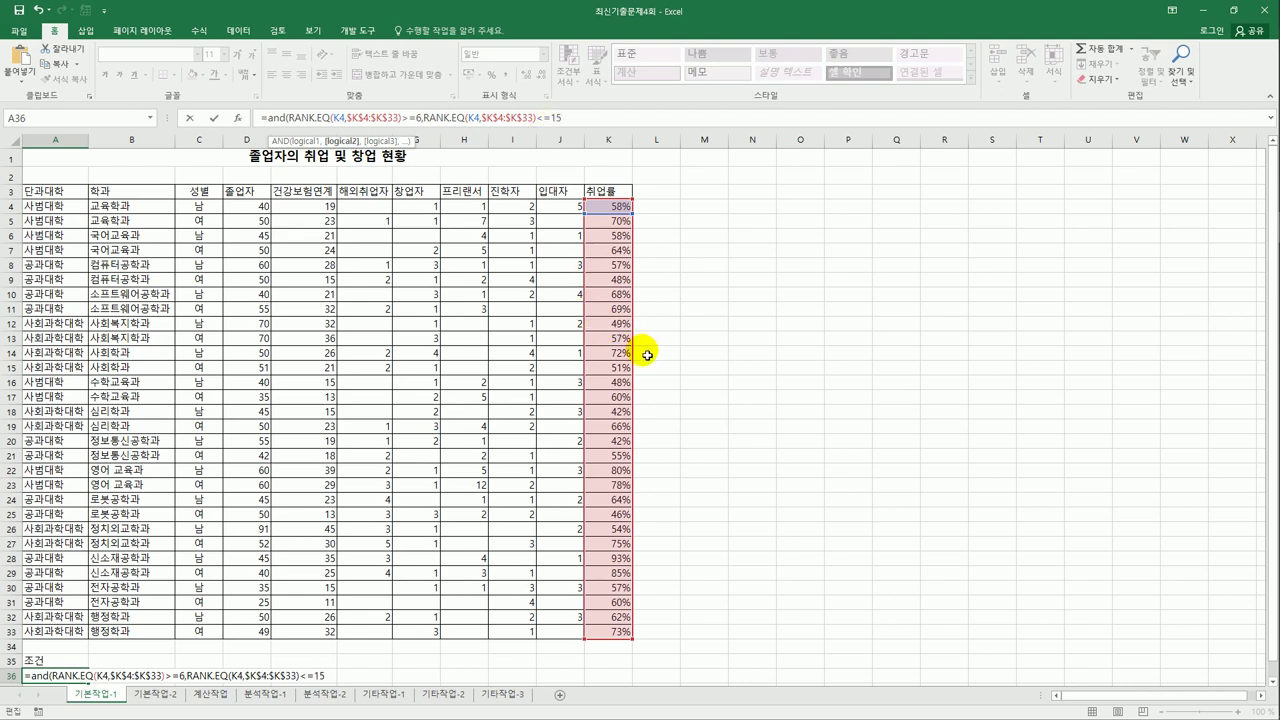
{"action": "type", "text": "5"}
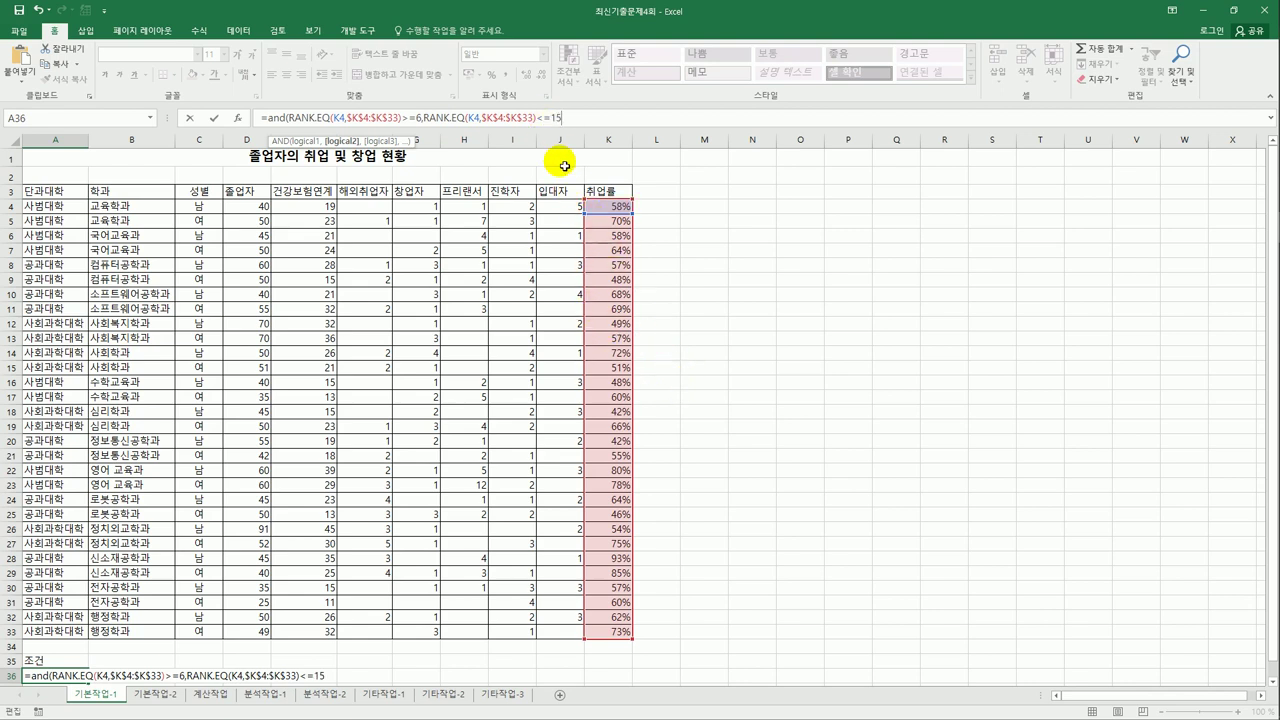
{"action": "key", "text": "End"}
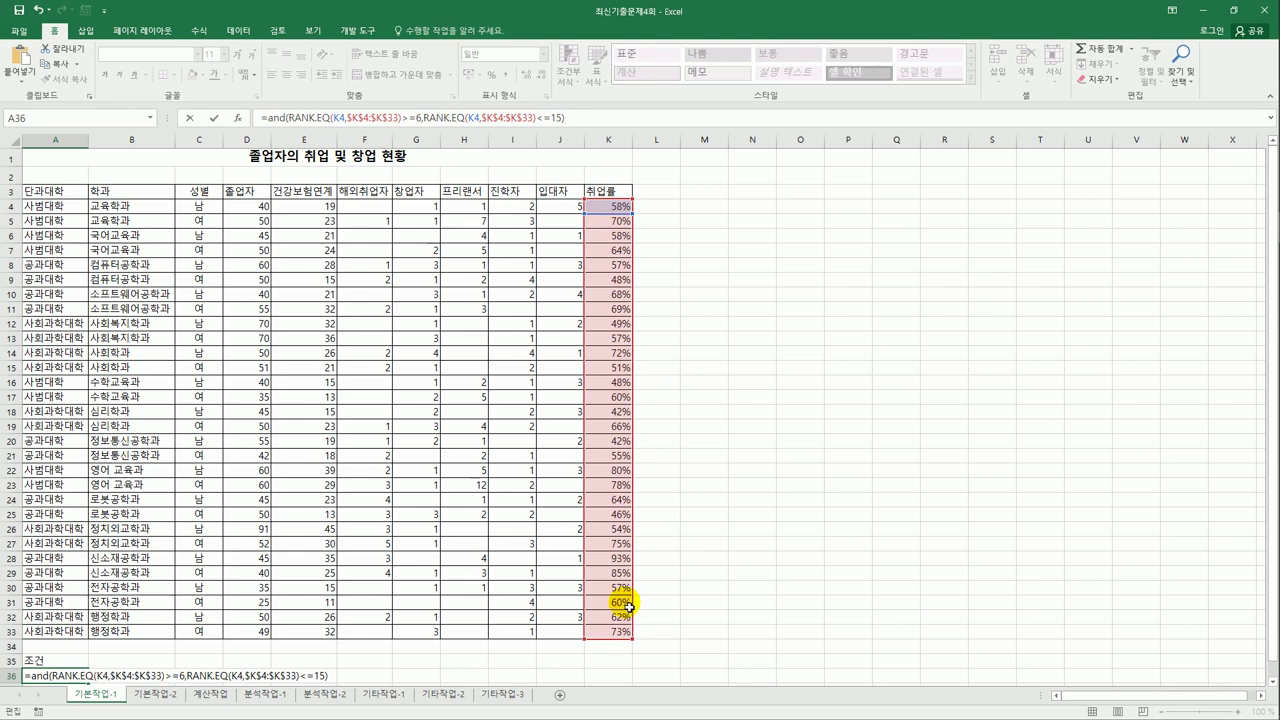
{"action": "key", "text": "Return"}
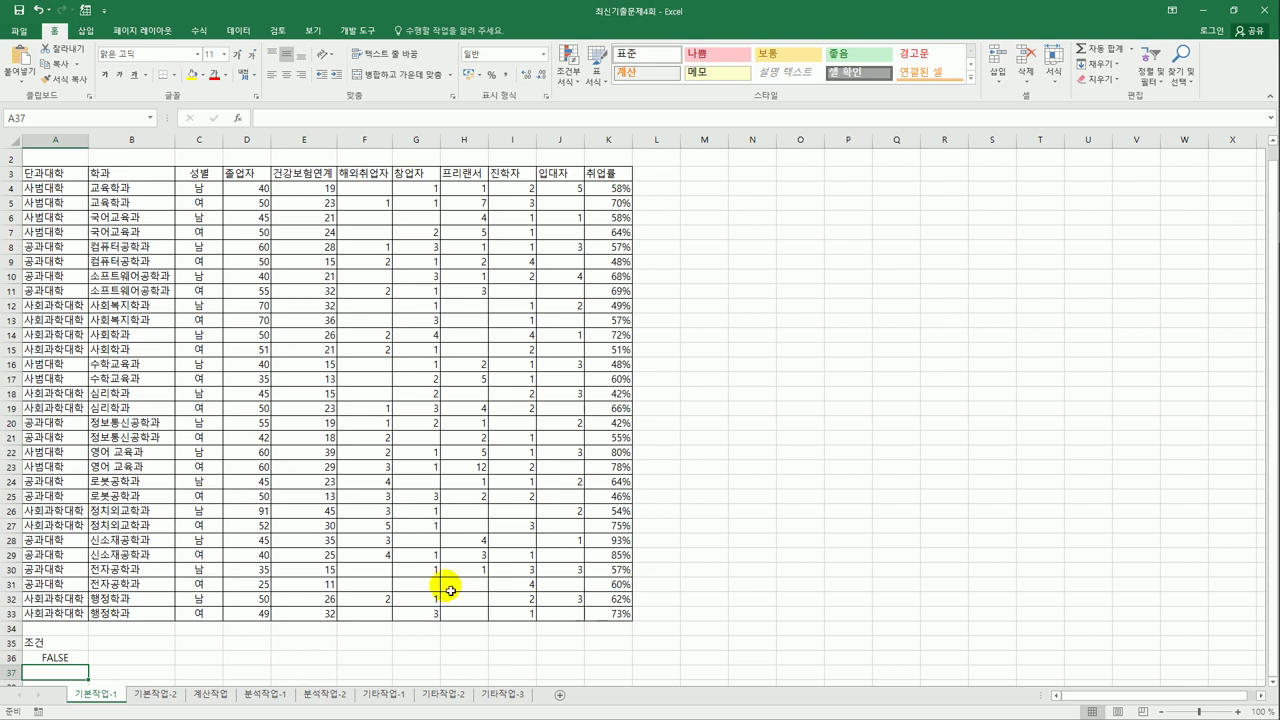
Set up an advanced filter on the list A3:K33 with A35:A36 as the criteria range
{"action": "left_click", "coordinate": [346, 396]}
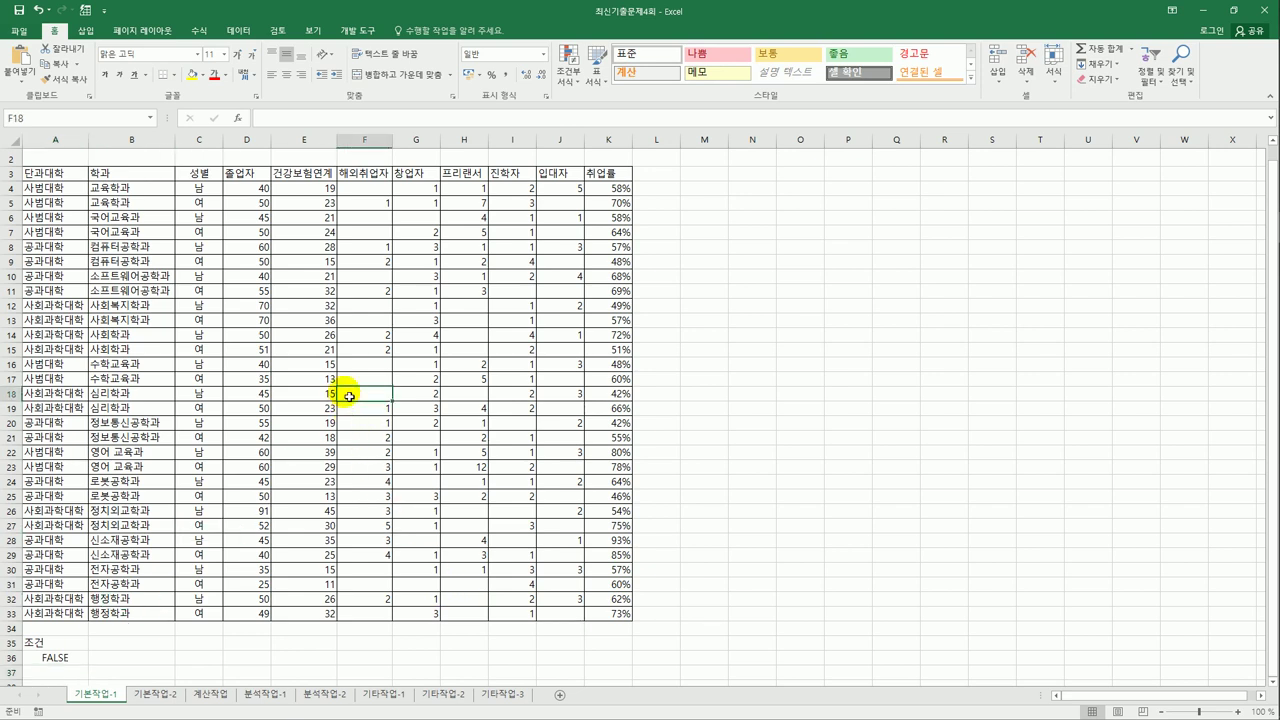
{"action": "left_click", "coordinate": [251, 36]}
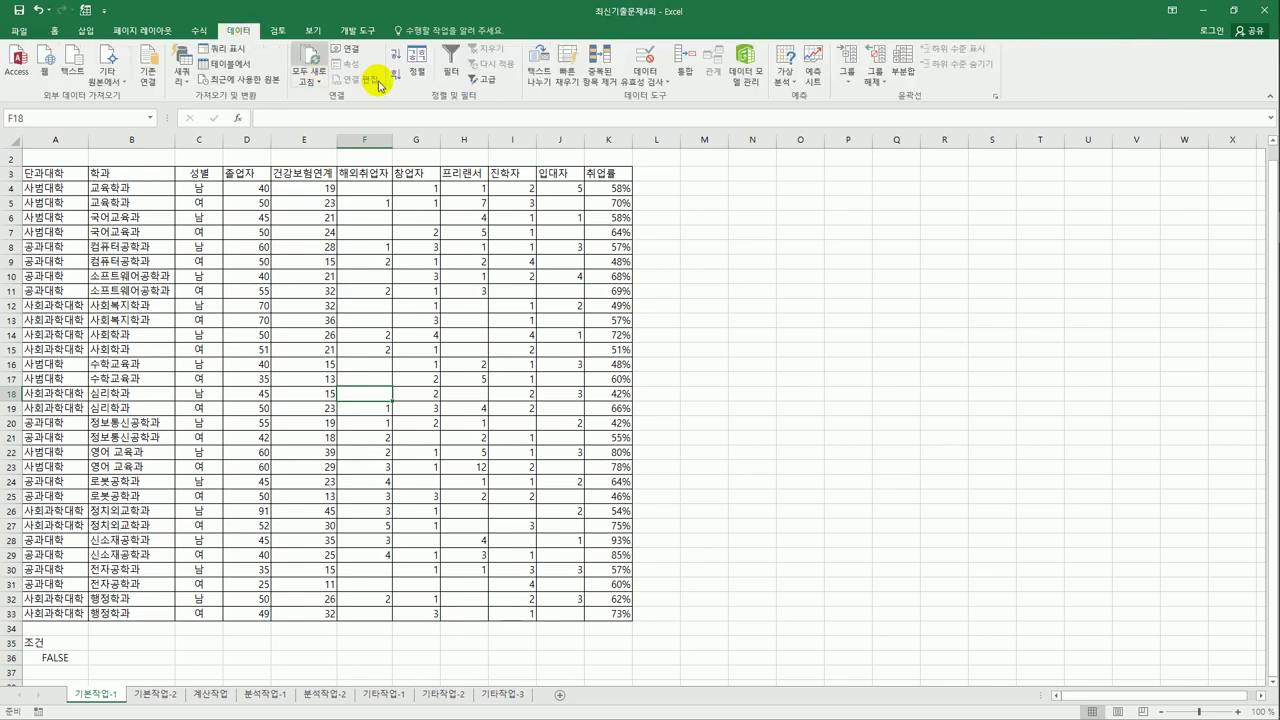
{"action": "left_click", "coordinate": [484, 80]}
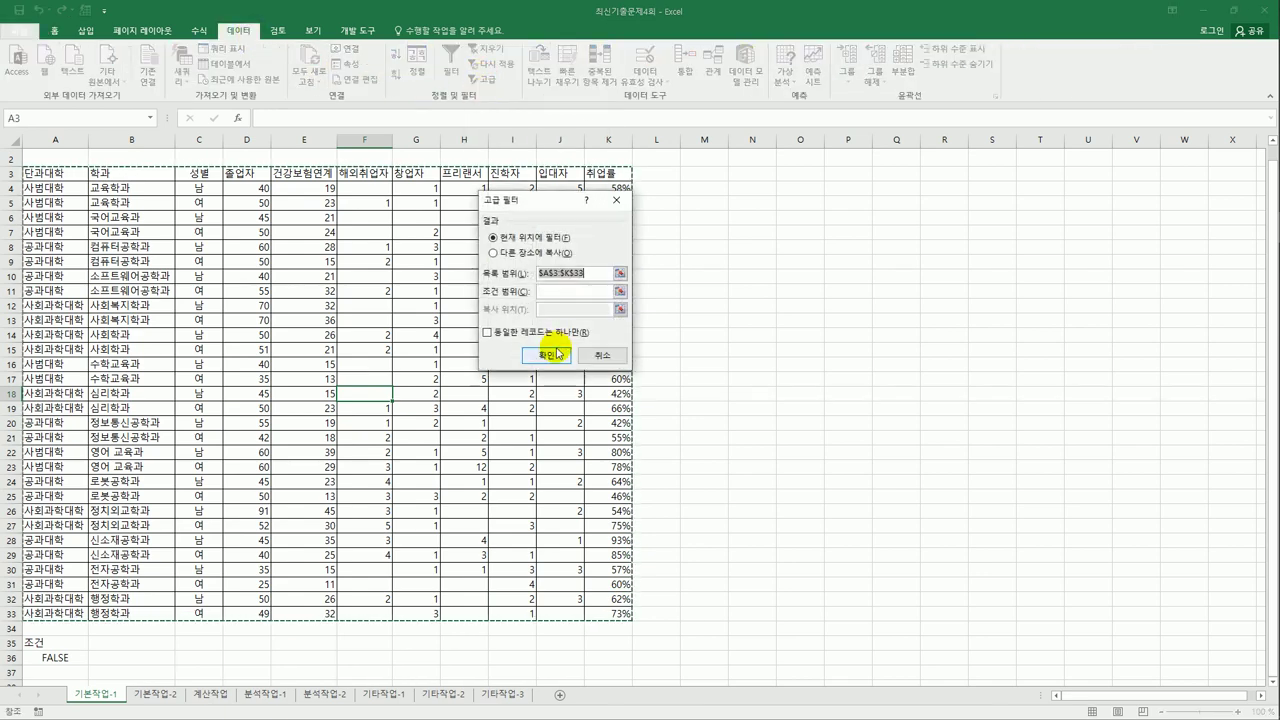
{"action": "left_click", "coordinate": [560, 291]}
{"action": "left_click_drag", "start_coordinate": [49, 643], "coordinate": [57, 658]}
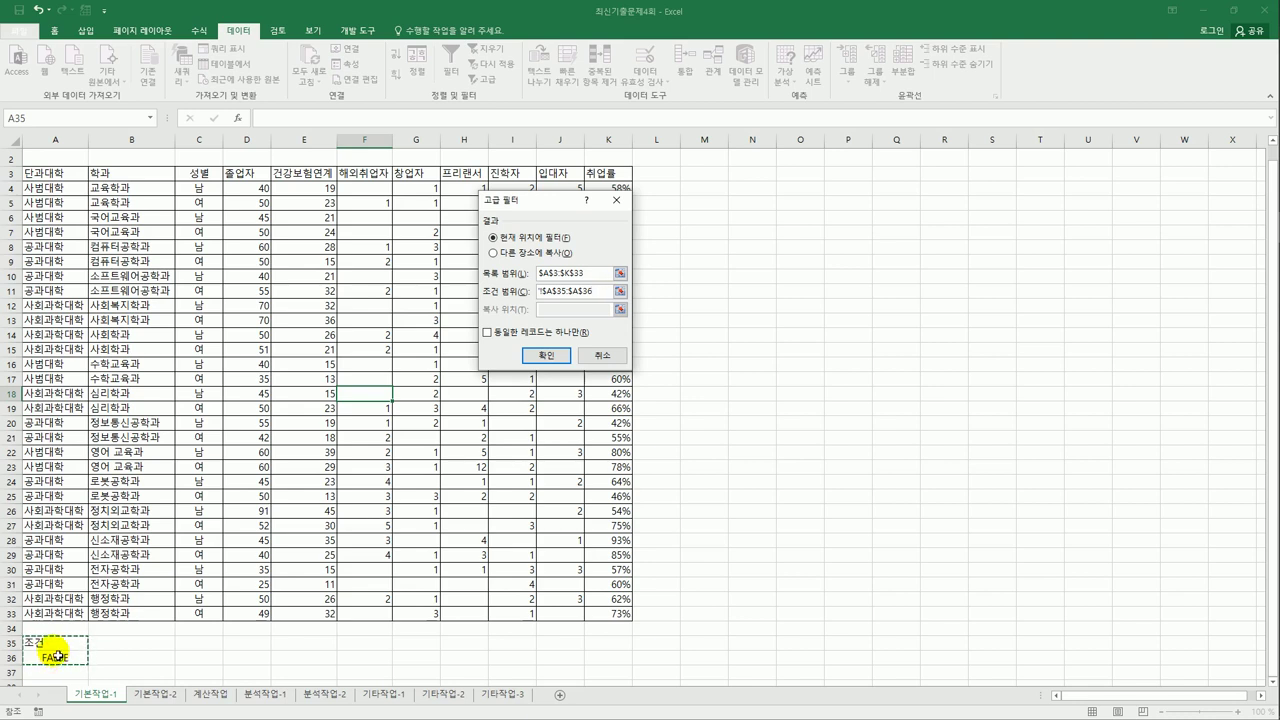
Set the advanced filter to copy its results to another location starting at A38, and run it
{"action": "left_click", "coordinate": [525, 253]}
{"action": "left_click", "coordinate": [560, 310]}
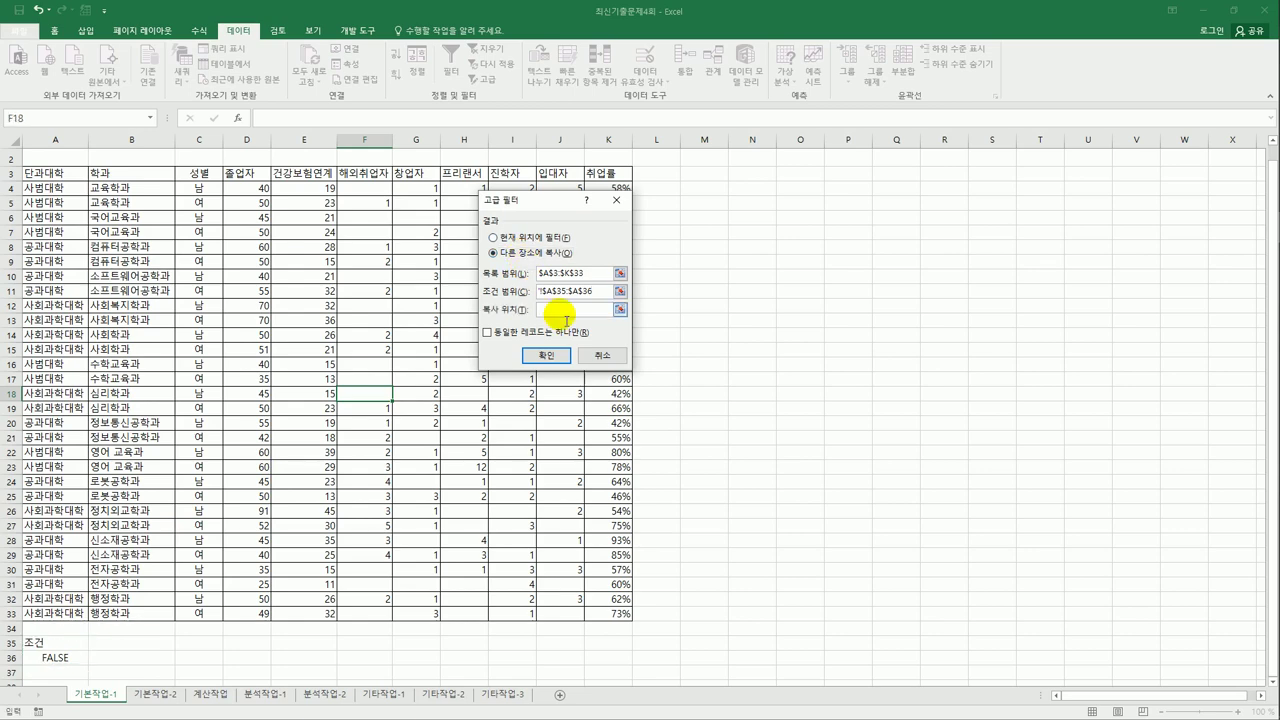
{"action": "scroll", "coordinate": [172, 562], "scroll_direction": "down", "scroll_amount": 2}
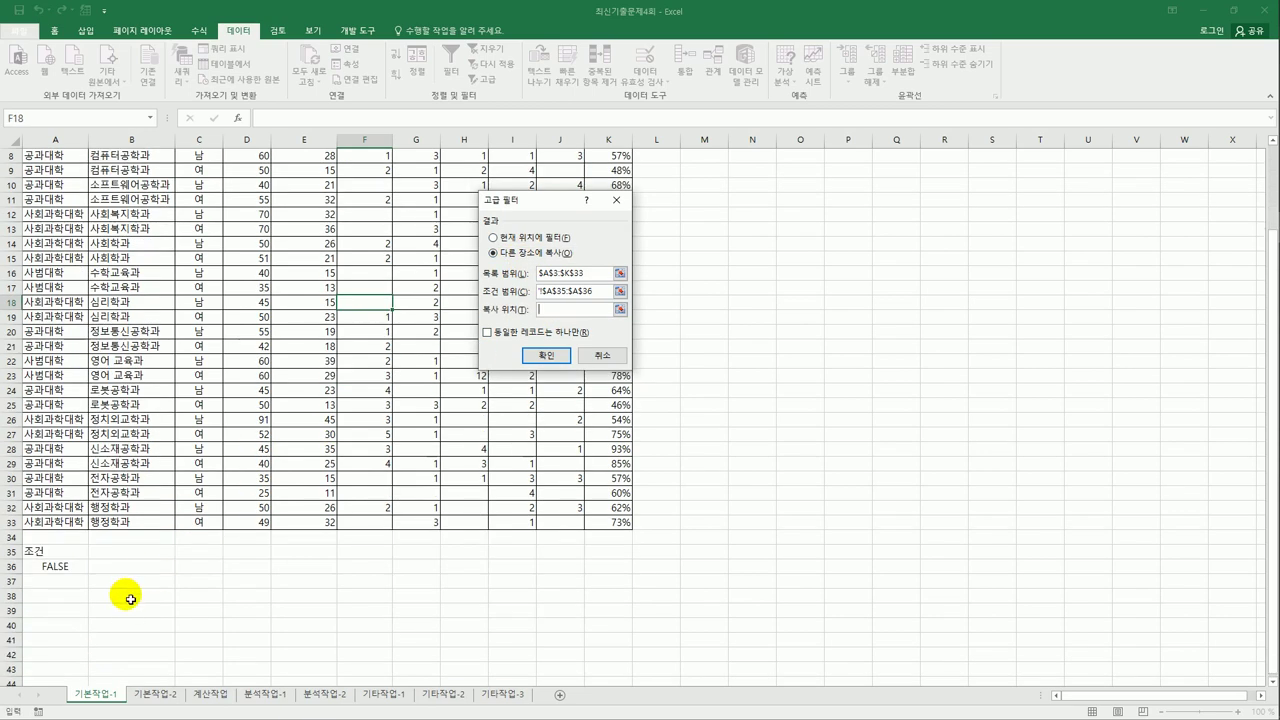
{"action": "left_click", "coordinate": [63, 607]}
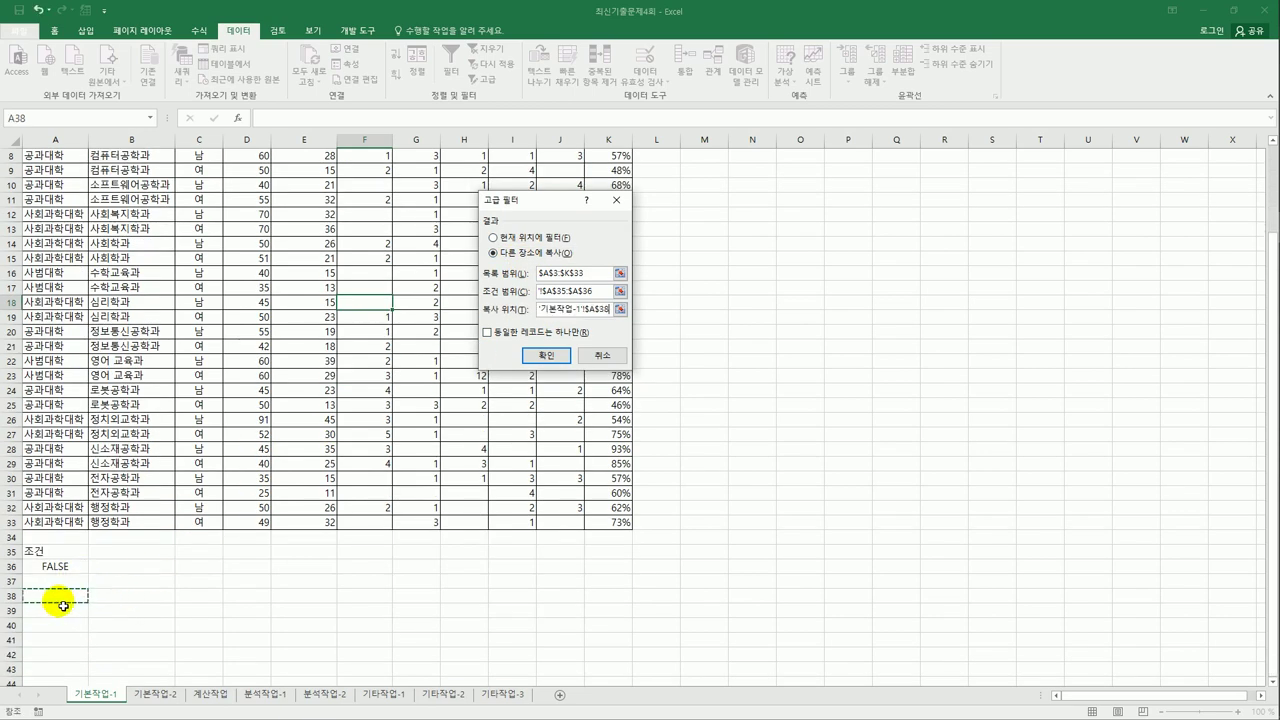
{"action": "left_click", "coordinate": [535, 358]}
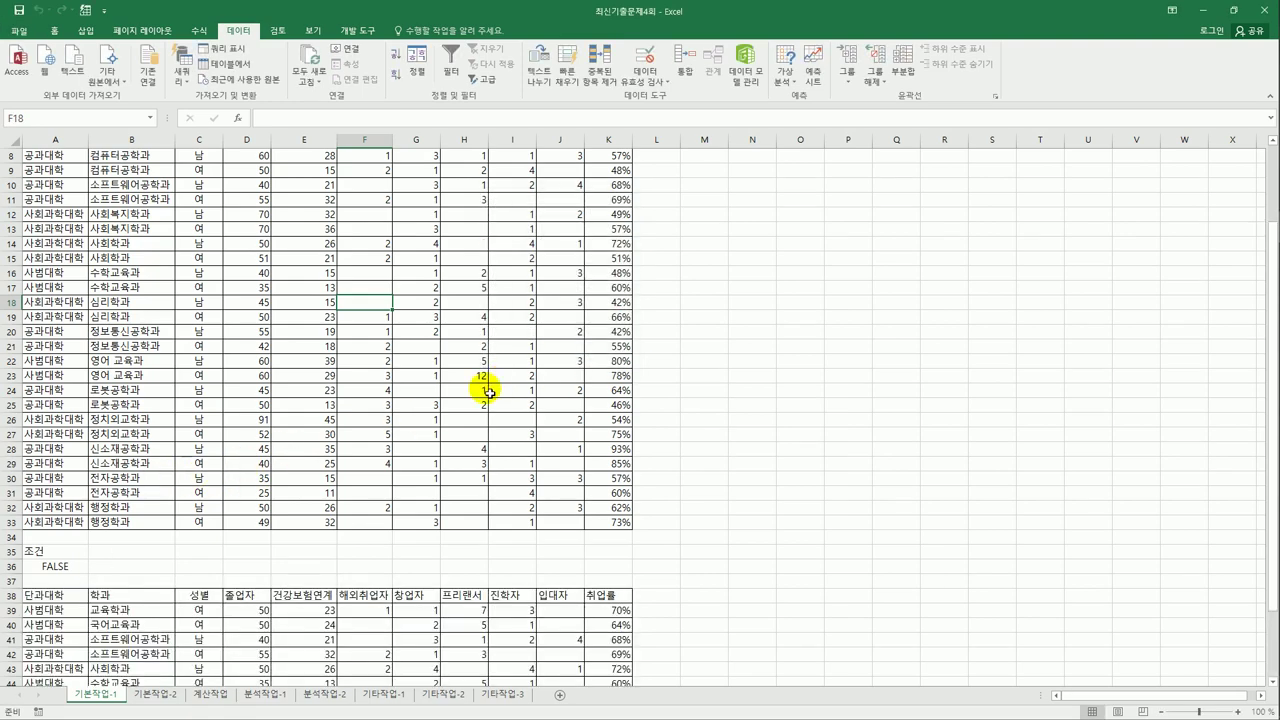
{"action": "scroll", "coordinate": [380, 480], "scroll_direction": "down", "scroll_amount": 3}
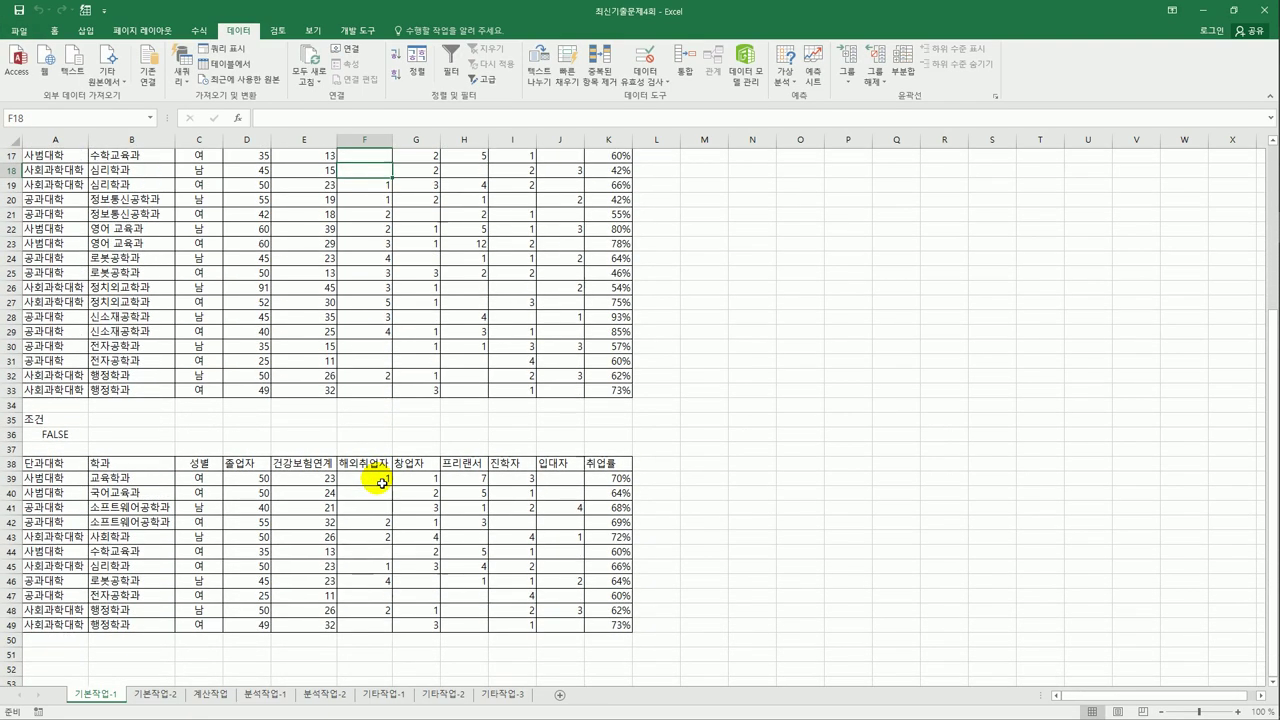
Start a new conditional formatting rule for A4:K33 that uses a formula to determine which cells to format
{"action": "scroll", "coordinate": [382, 483], "scroll_direction": "up", "scroll_amount": 5}
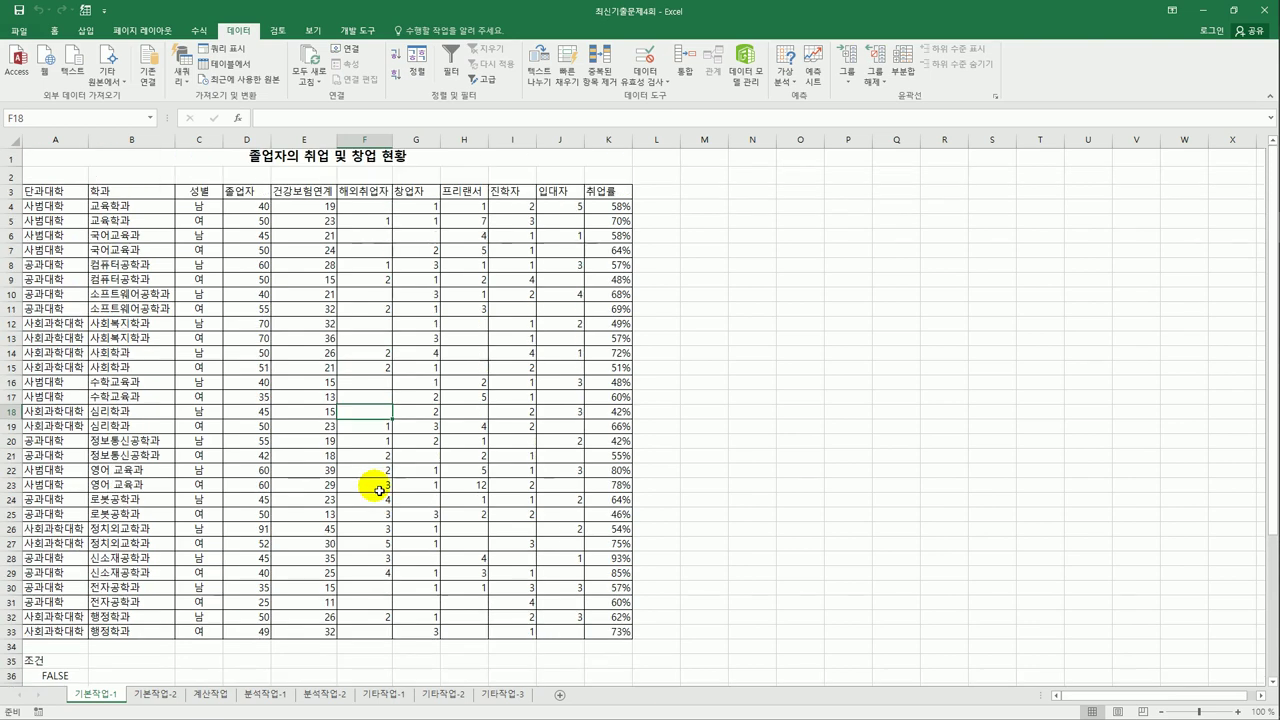
{"action": "left_click_drag", "start_coordinate": [80, 206], "coordinate": [605, 634]}
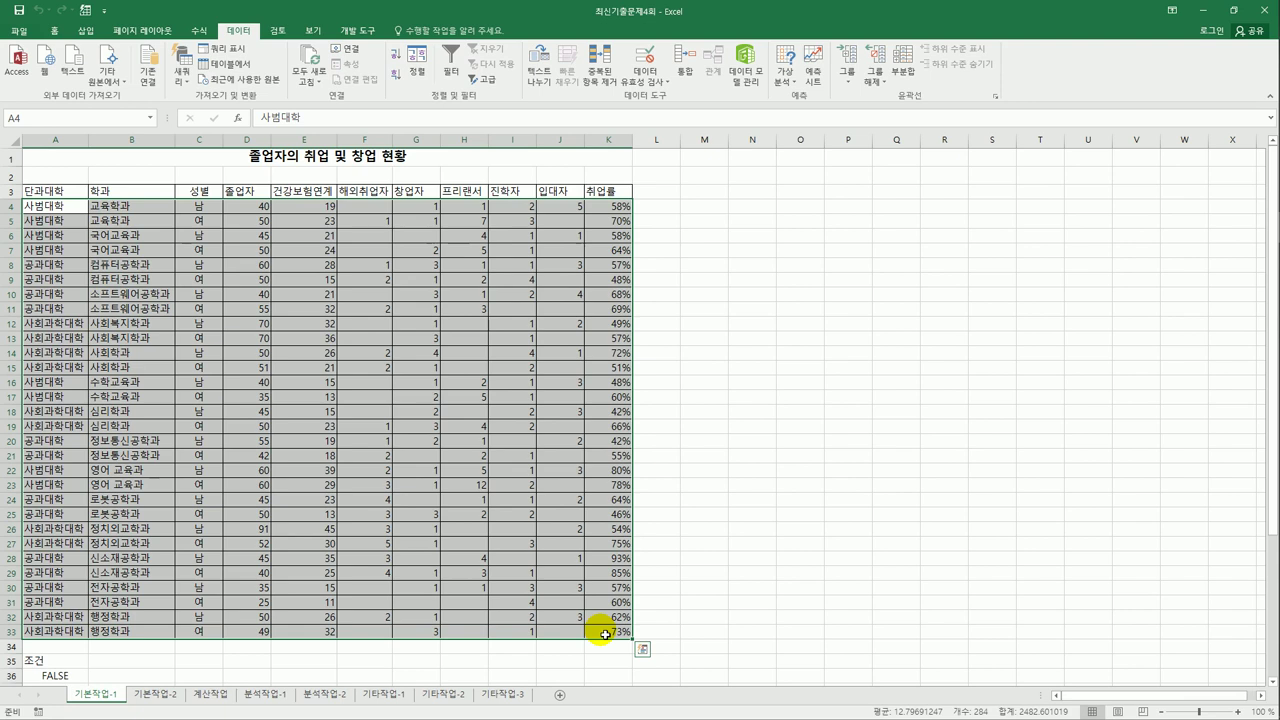
{"action": "left_click", "coordinate": [53, 30]}
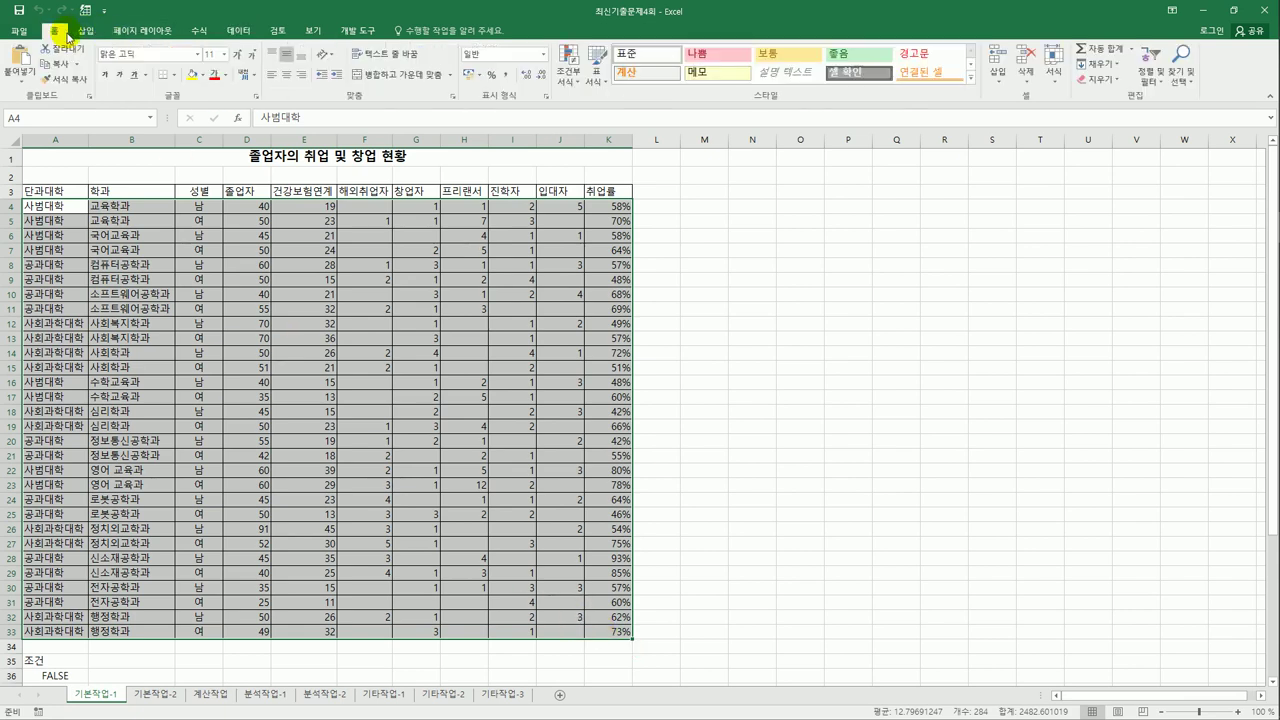
{"action": "left_click", "coordinate": [567, 70]}
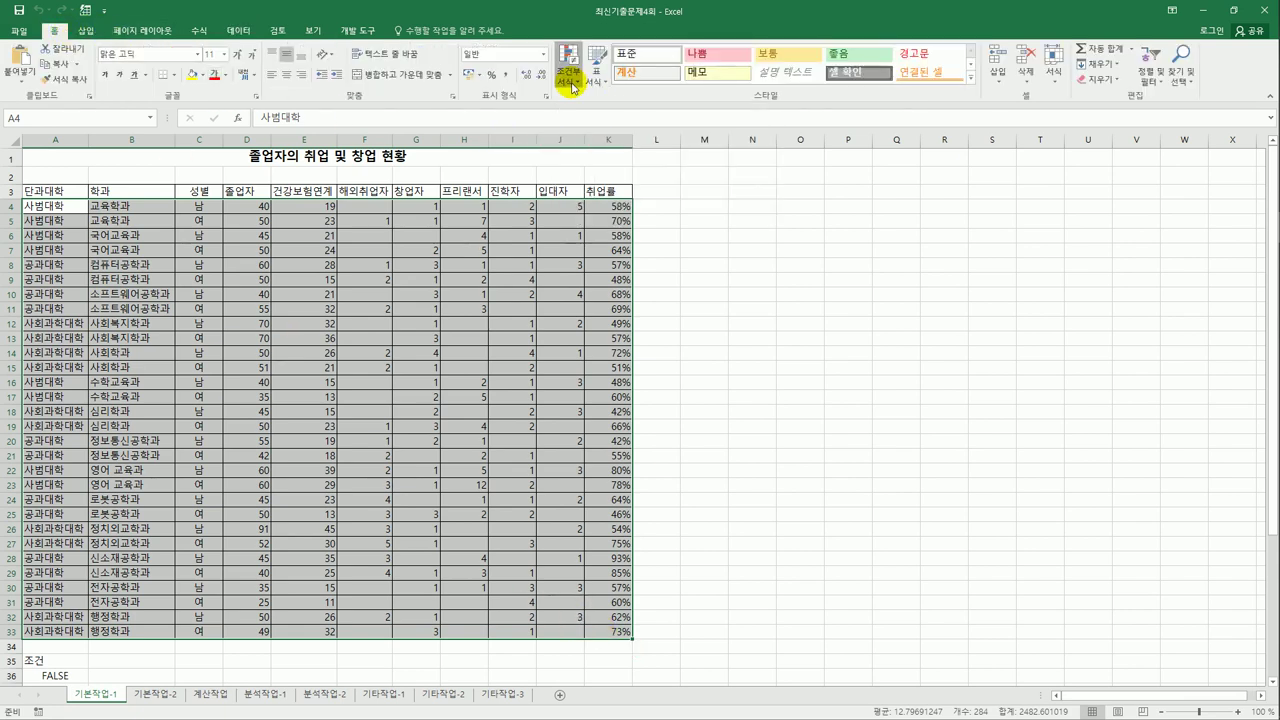
{"action": "left_click", "coordinate": [621, 245]}
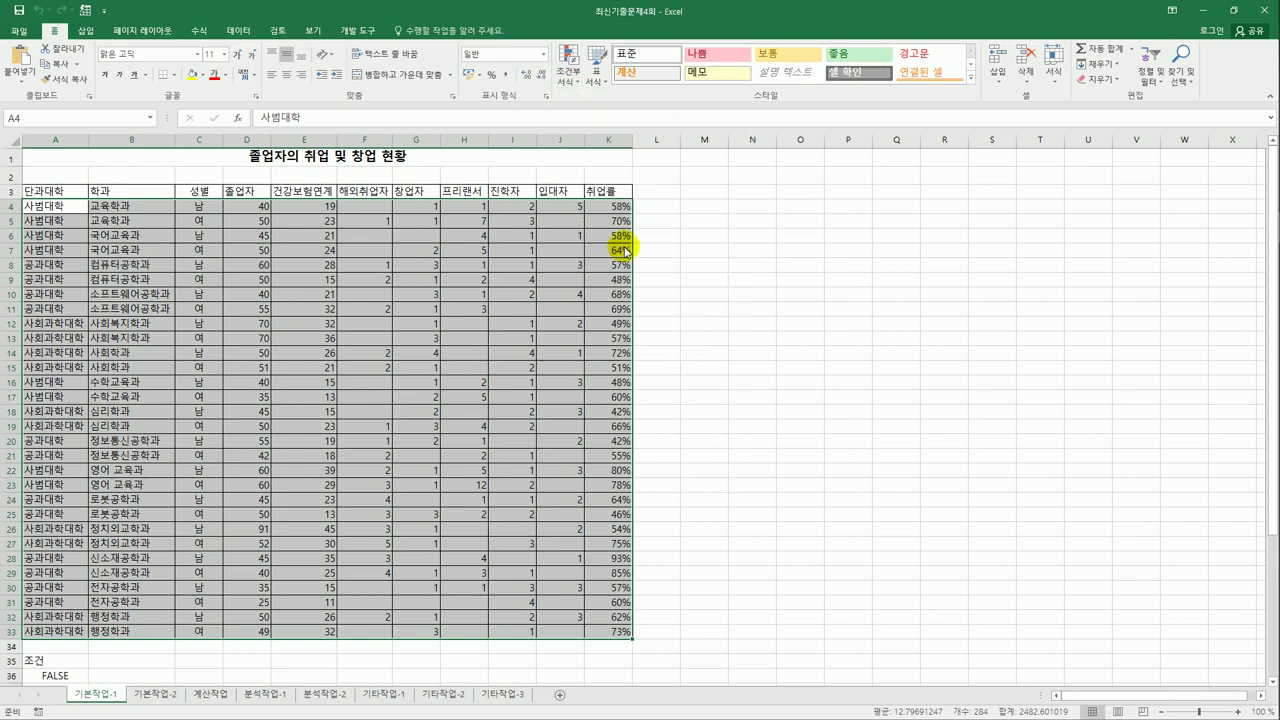
{"action": "left_click_drag", "start_coordinate": [594, 163], "coordinate": [889, 156]}
{"action": "left_click", "coordinate": [806, 264]}
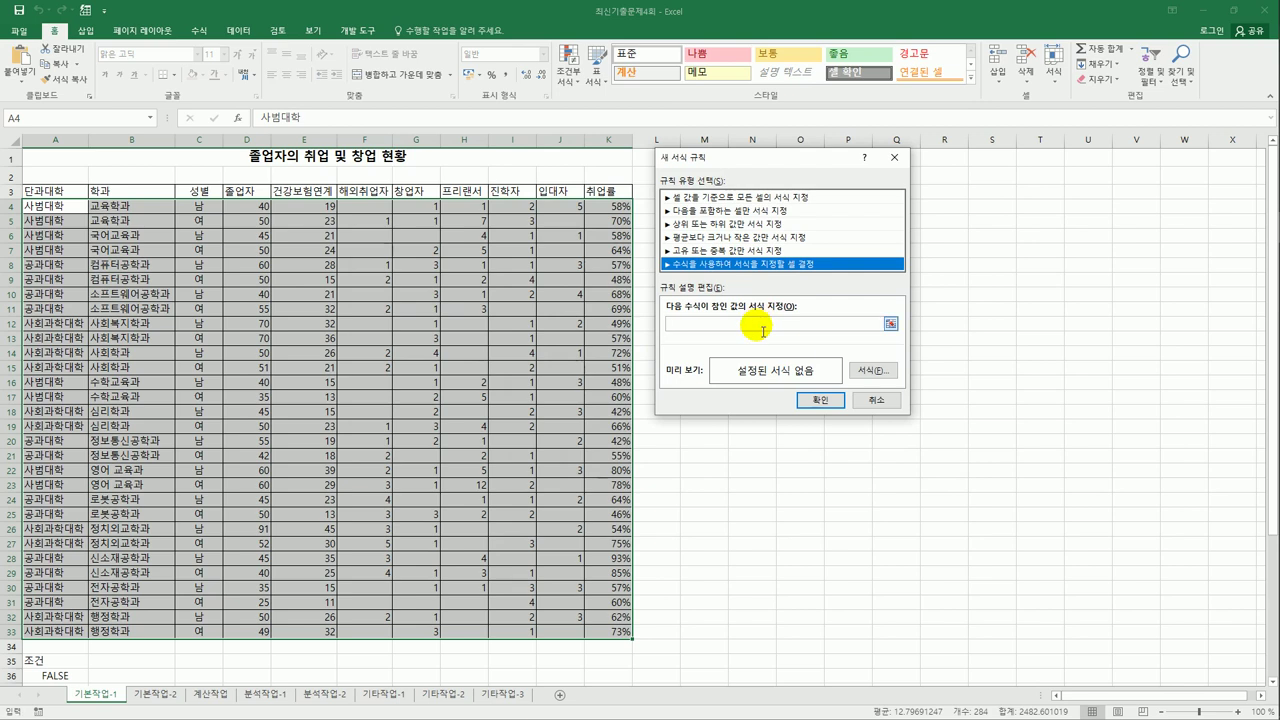
Begin the rule's AND formula with the test $K4>=AVERAGE($K$4:$K$33) on the 취업률 column
{"action": "left_click", "coordinate": [763, 328]}
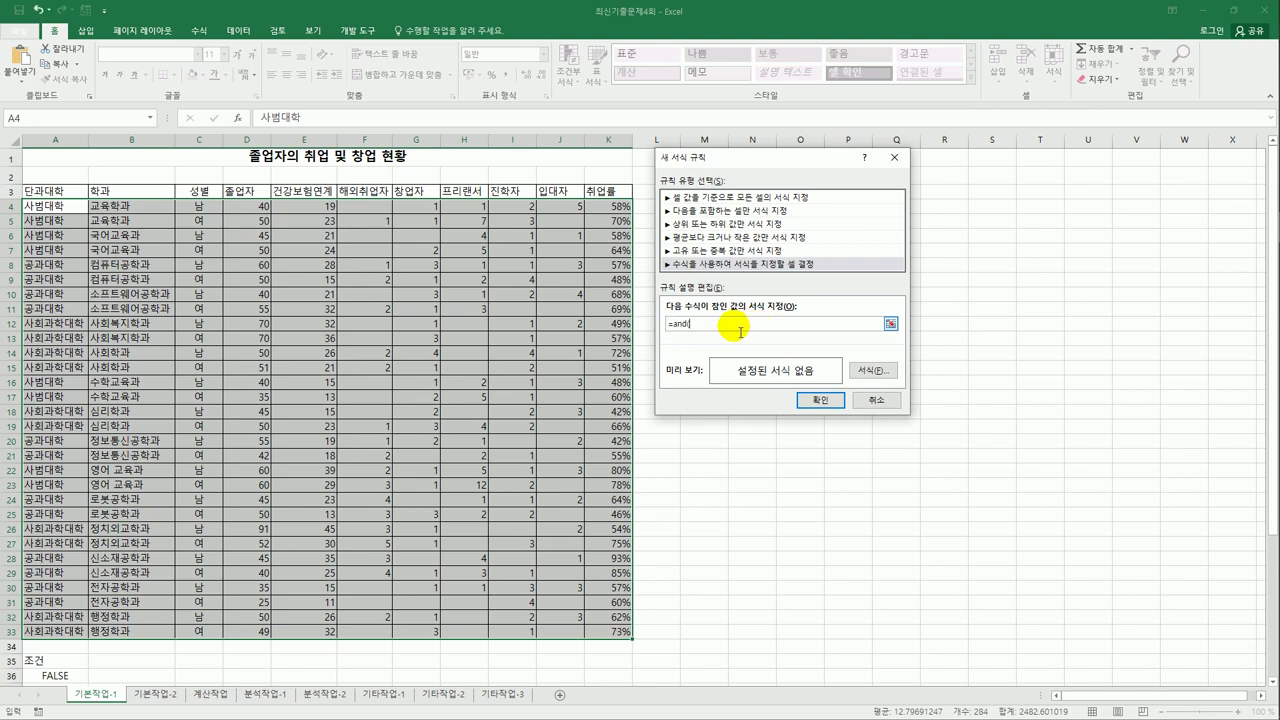
{"action": "left_click", "coordinate": [609, 207]}
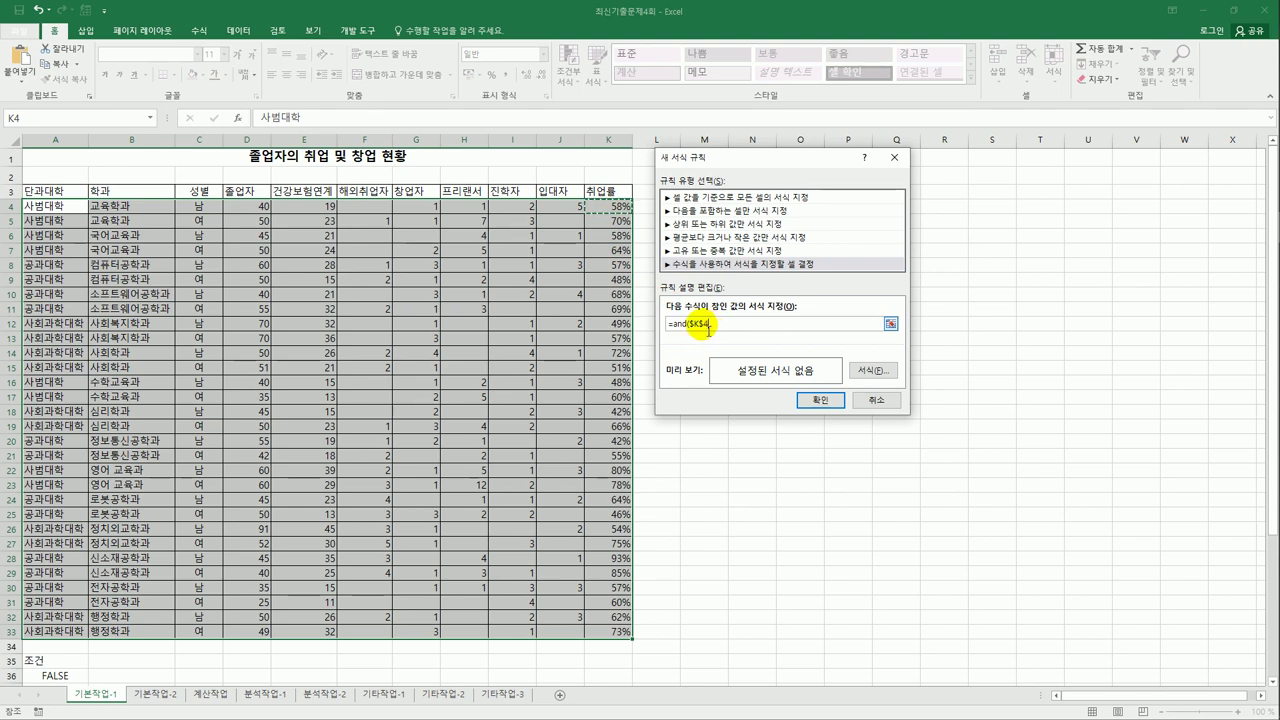
{"action": "key", "text": "F4"}
{"action": "key", "text": "F4"}
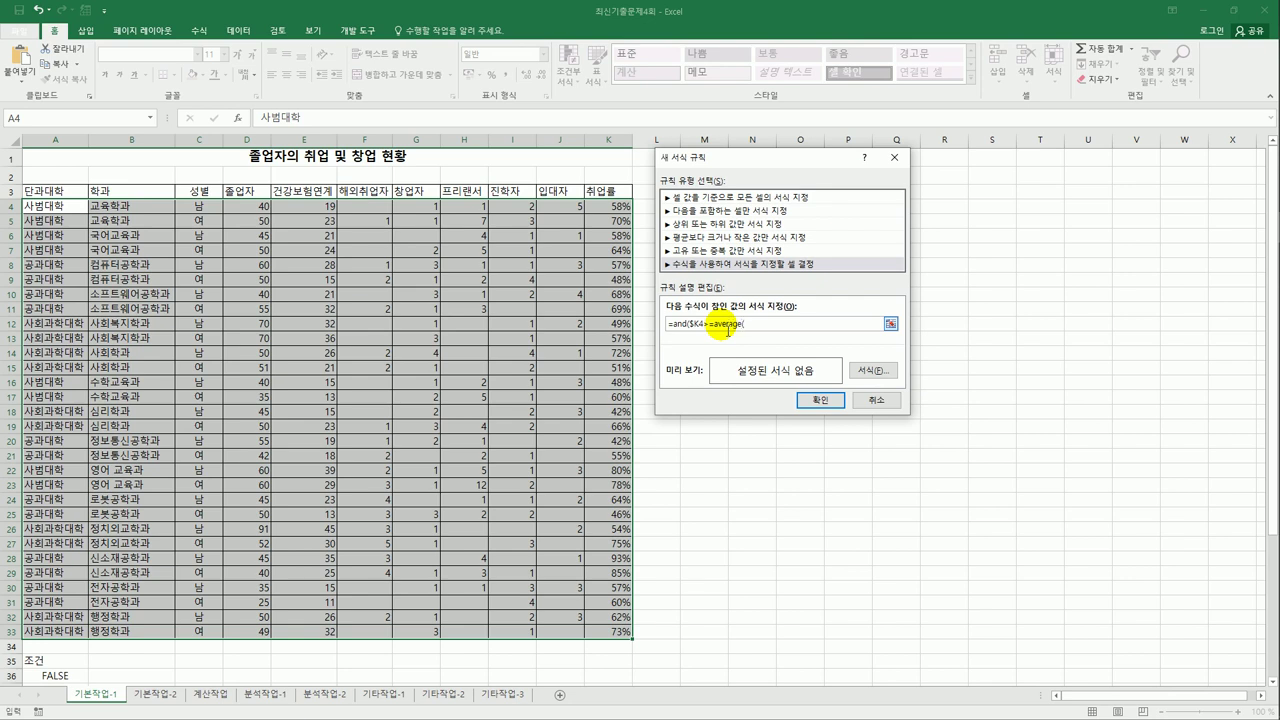
{"action": "left_click_drag", "start_coordinate": [610, 206], "coordinate": [614, 634]}
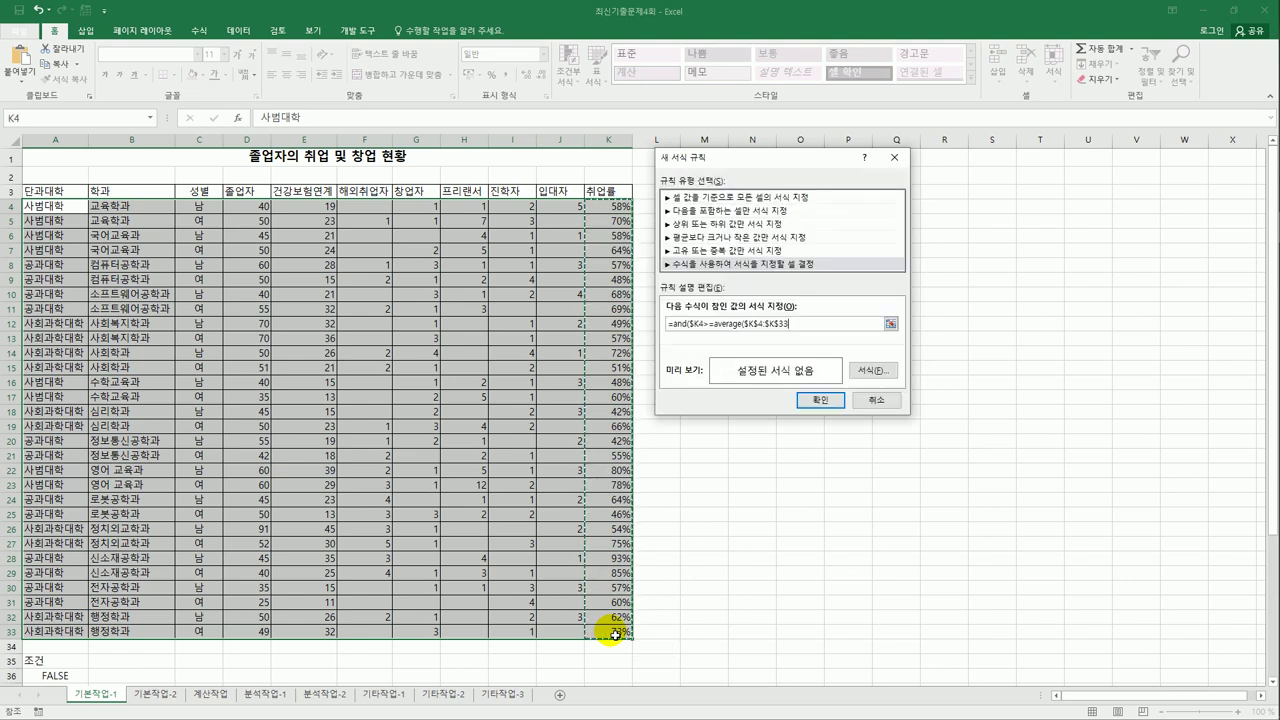
{"action": "type", "text": "))"}
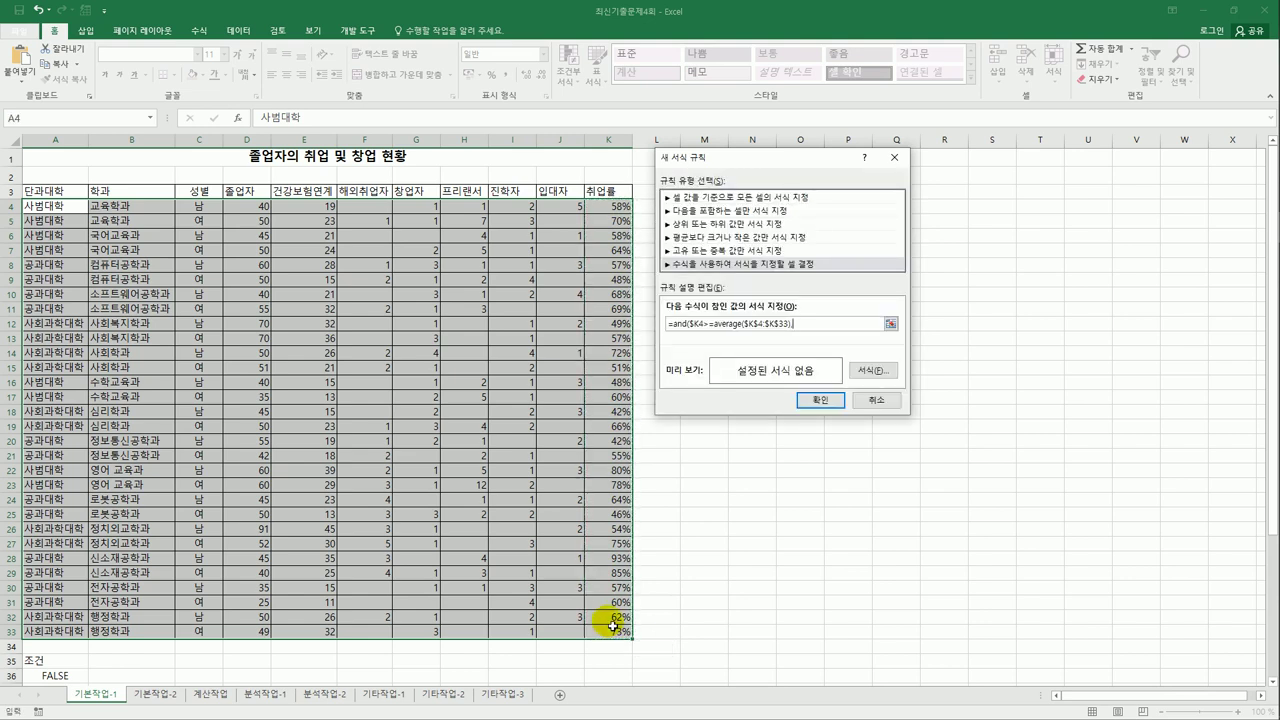
Complete the rule's AND formula with a second test on the 성별 column, $C4="여"
{"action": "type", "text": ","}
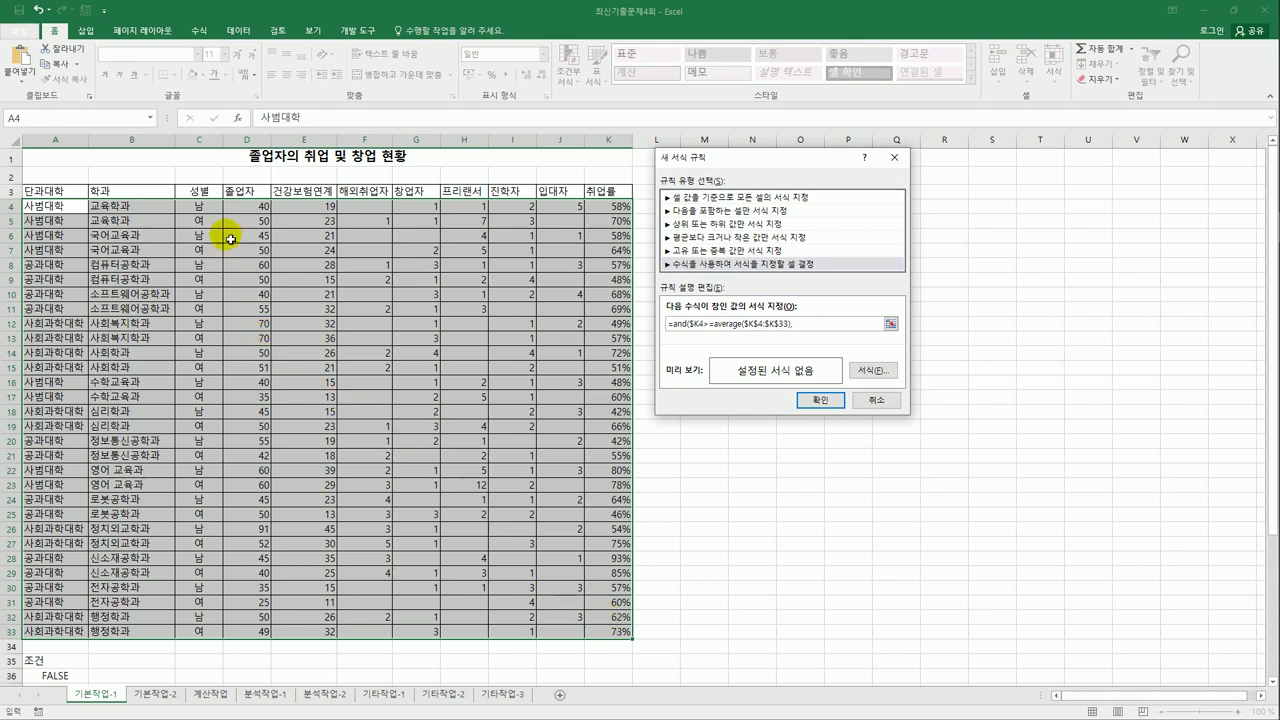
{"action": "left_click", "coordinate": [214, 207]}
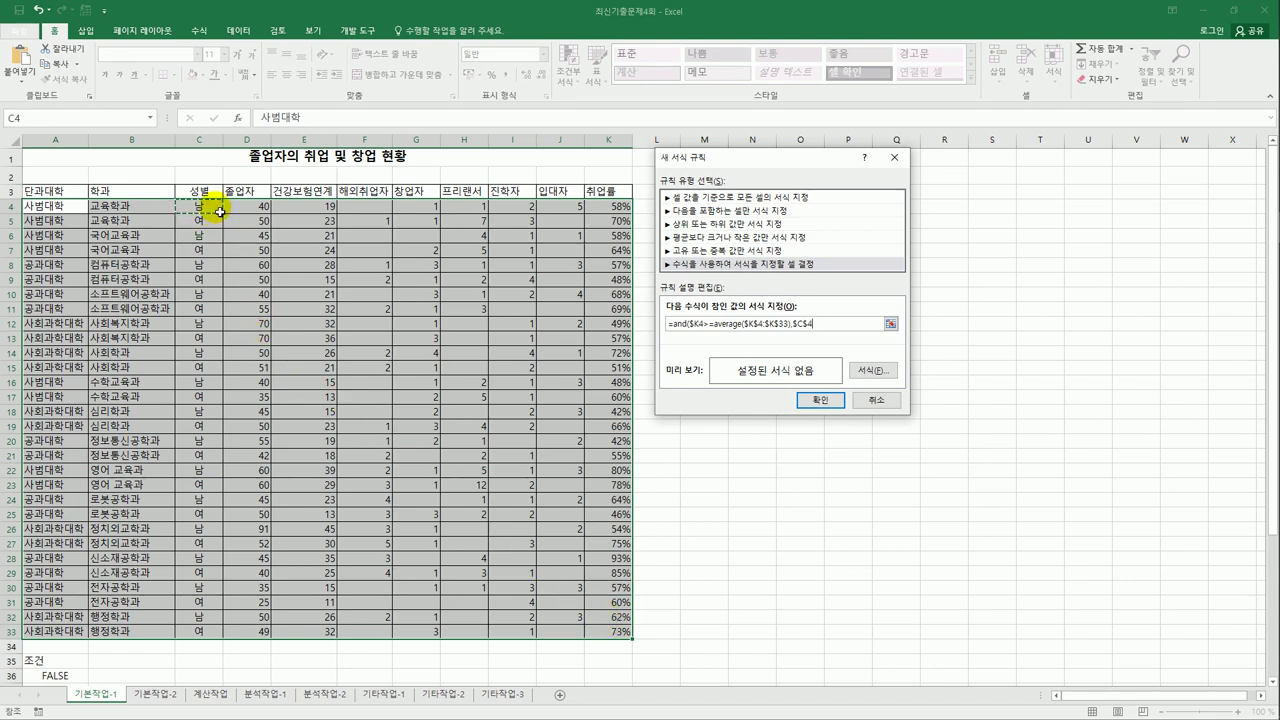
{"action": "left_click", "coordinate": [803, 323]}
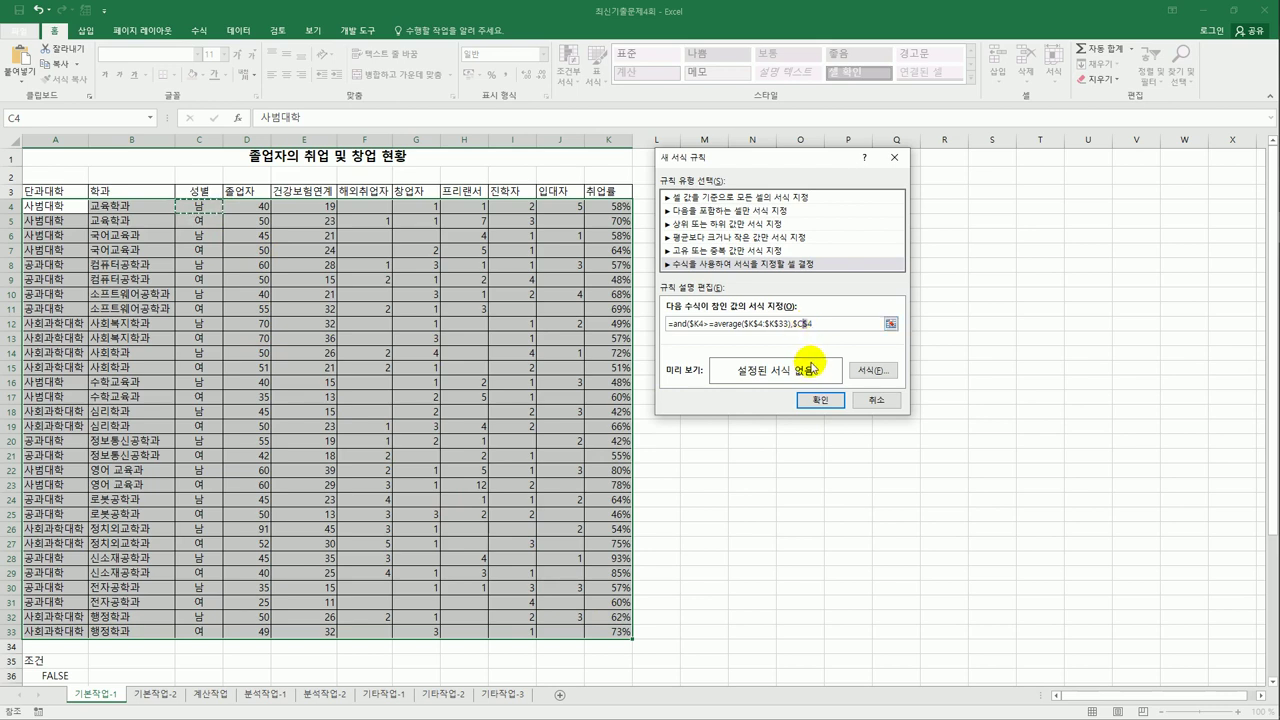
{"action": "key", "text": "Delete"}
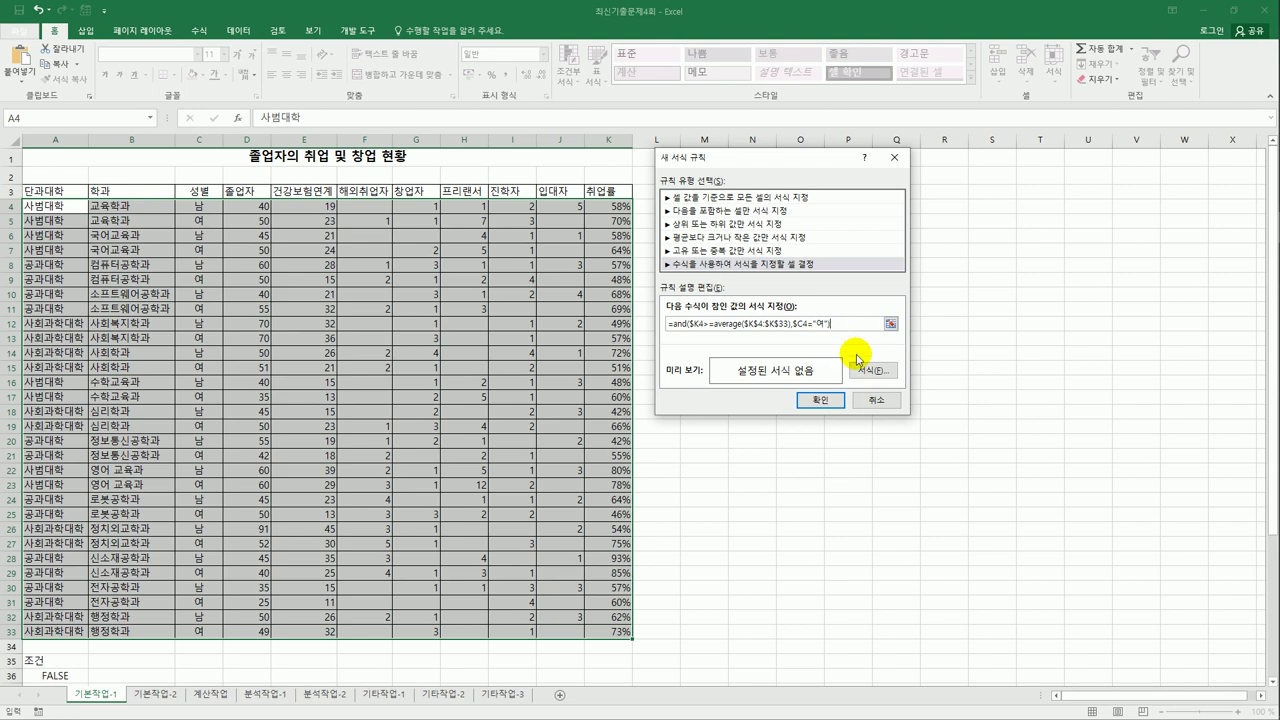
Give the rule a bold italic (굵은 기울임꼴) font in the standard orange colour and apply it to the table
{"action": "left_click", "coordinate": [870, 372]}
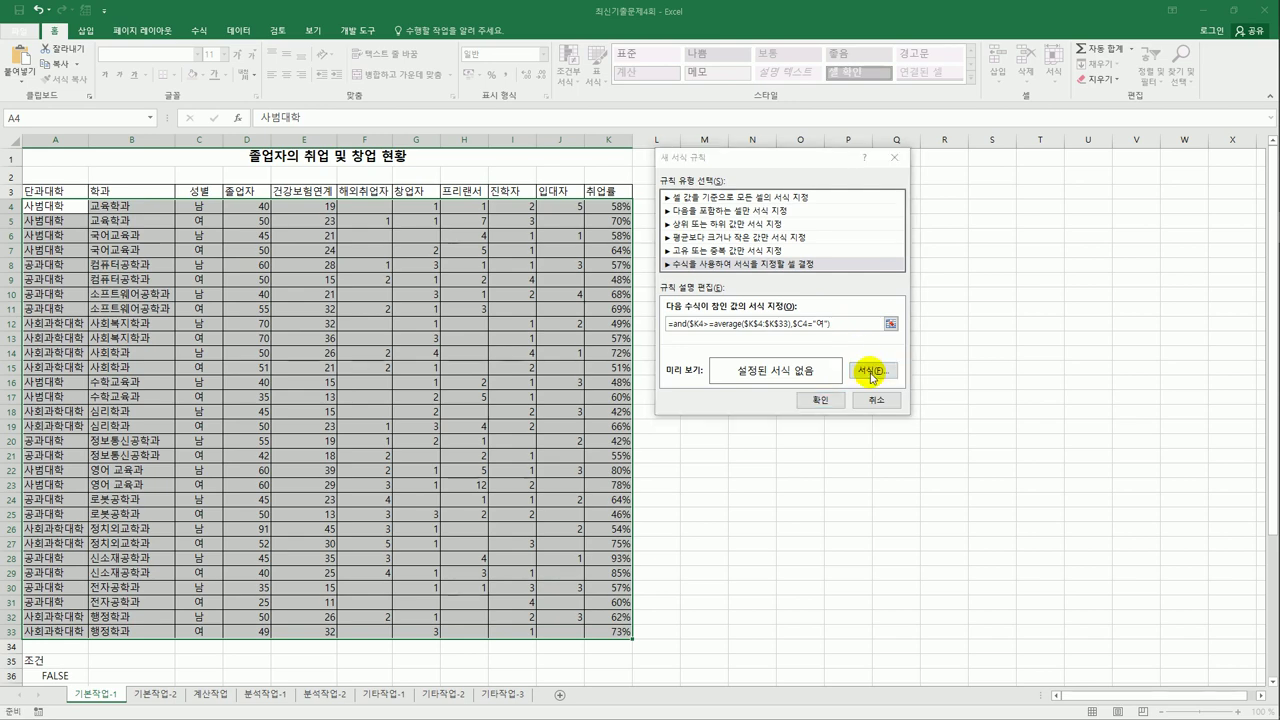
{"action": "left_click_drag", "start_coordinate": [591, 100], "coordinate": [421, 165]}
{"action": "left_click", "coordinate": [435, 264]}
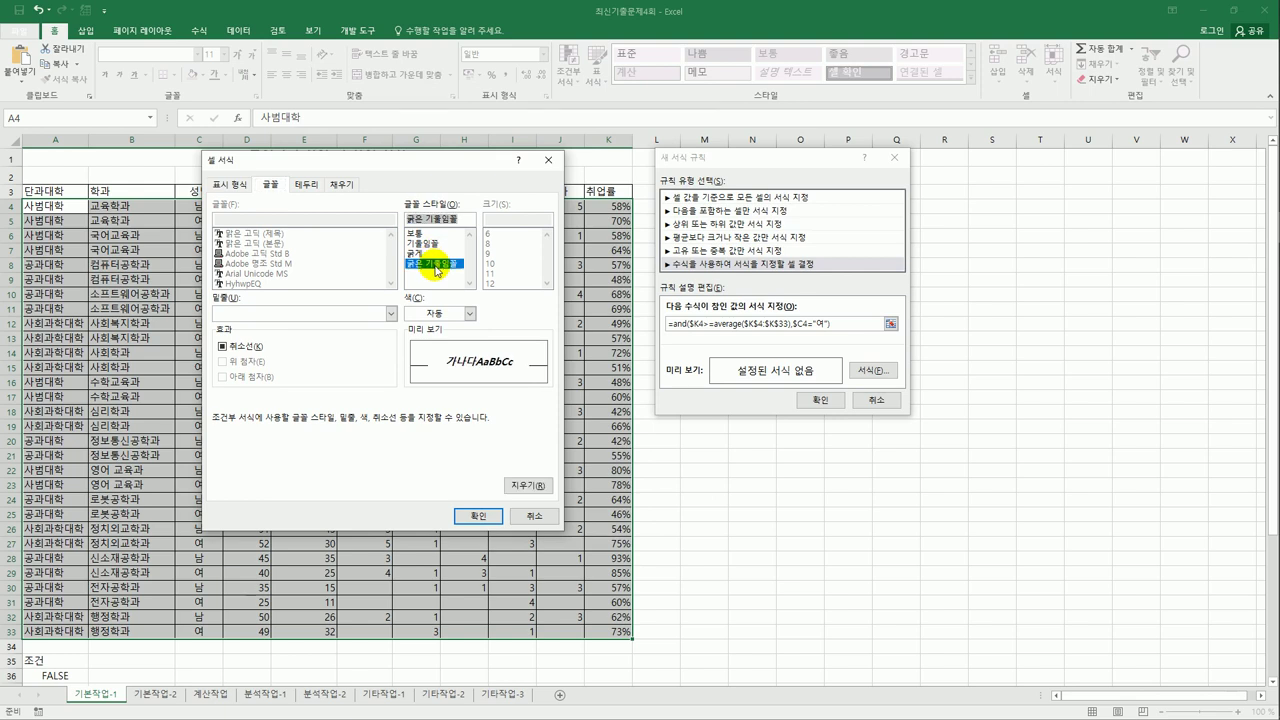
{"action": "left_click", "coordinate": [469, 313]}
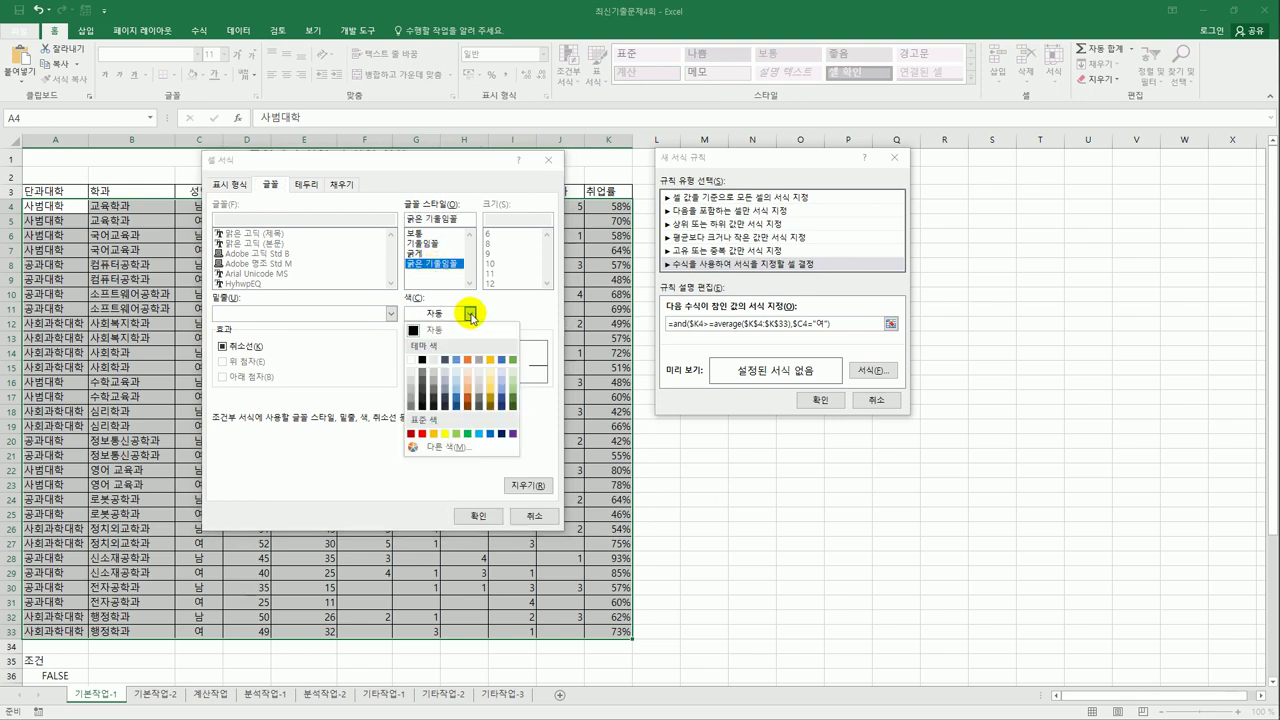
{"action": "left_click", "coordinate": [434, 436]}
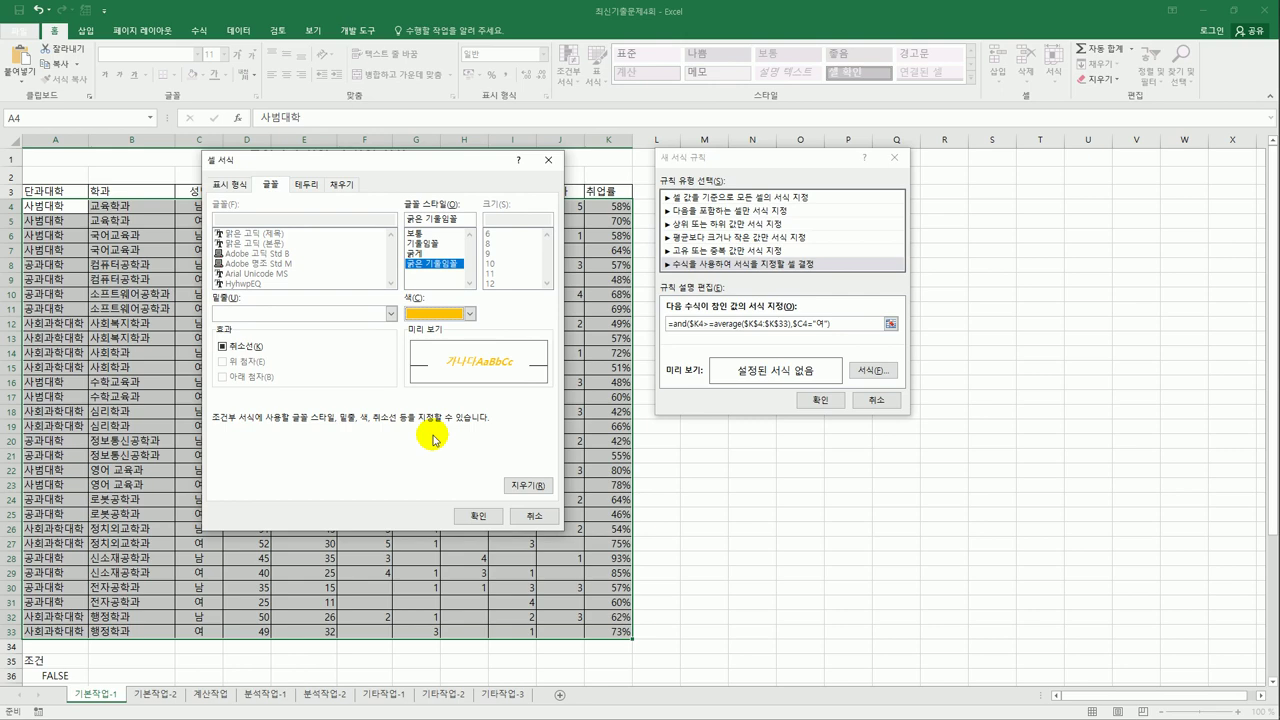
{"action": "left_click", "coordinate": [479, 516]}
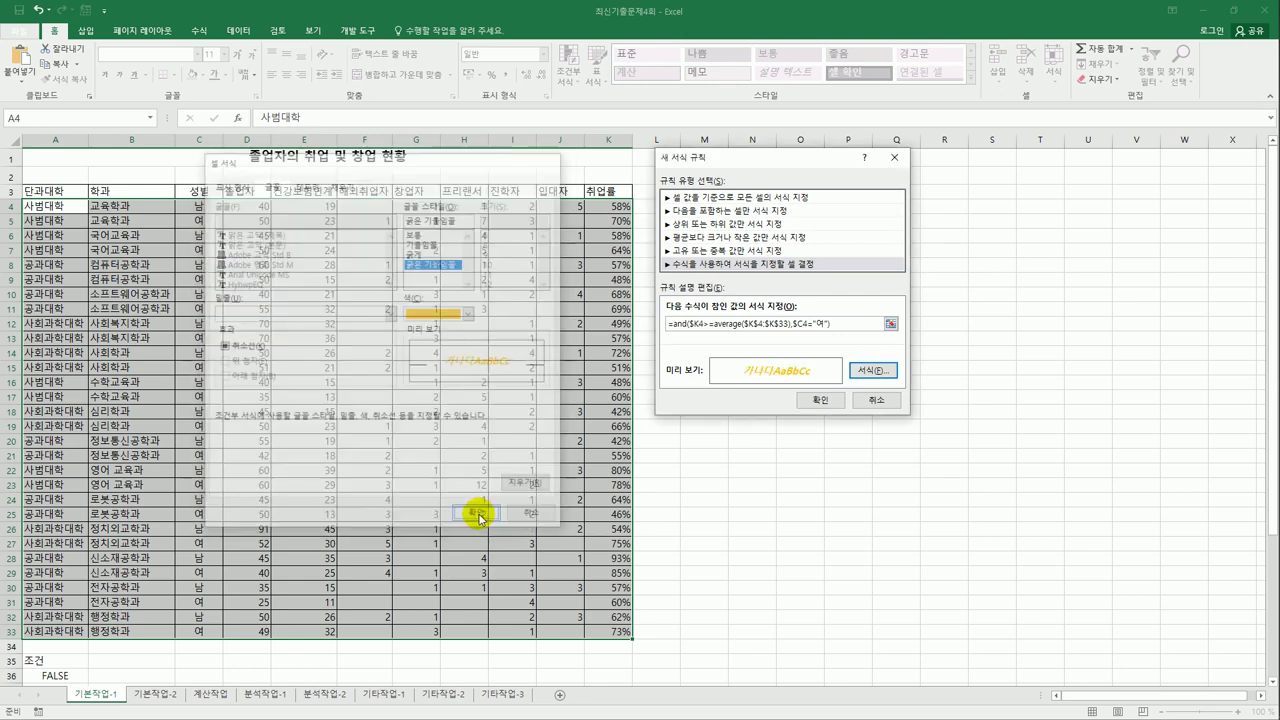
{"action": "left_click", "coordinate": [822, 399]}
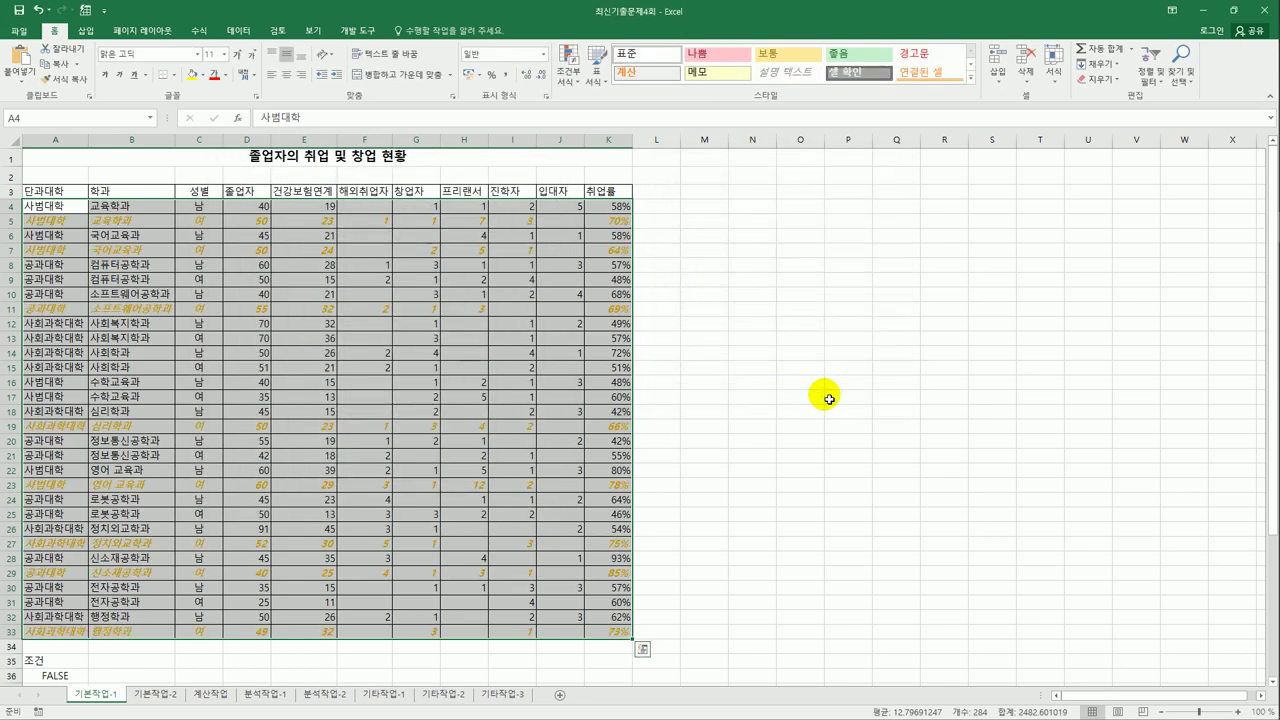
{"action": "left_click", "coordinate": [829, 399]}
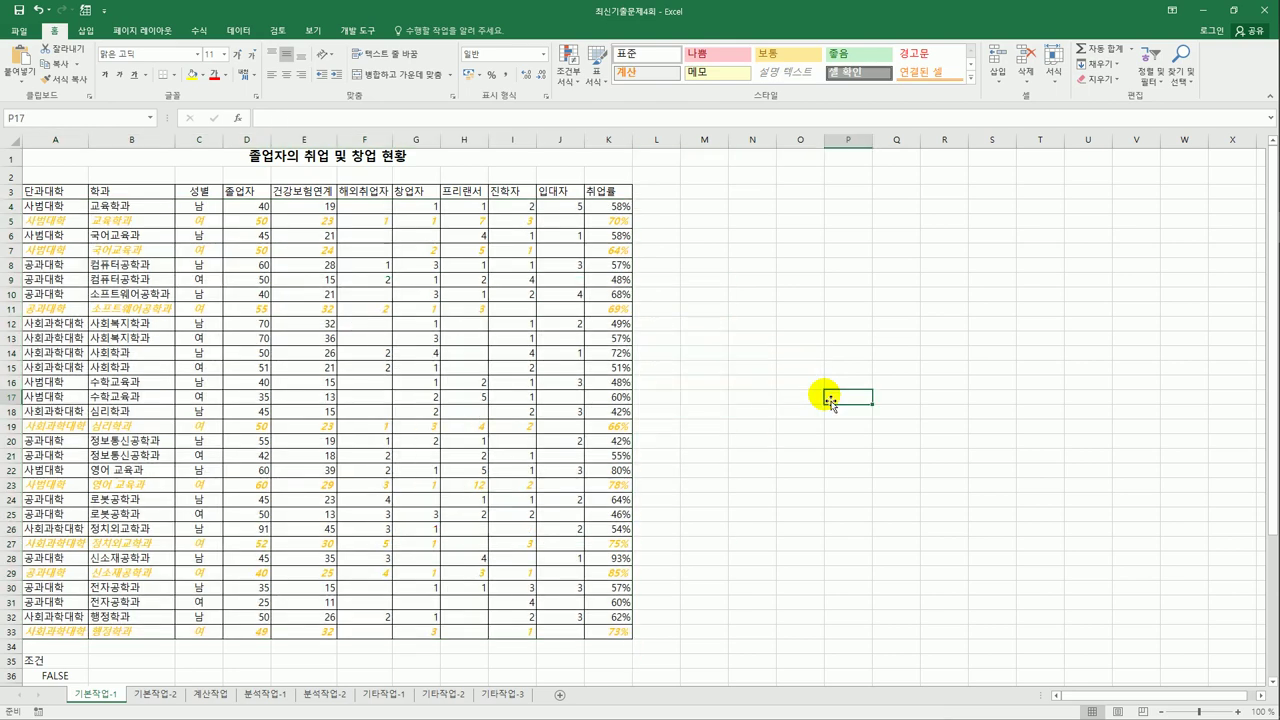
On the 기본작업-2 sheet, set the page setup to centre the printout horizontally (가로)
{"action": "left_click", "coordinate": [155, 693]}
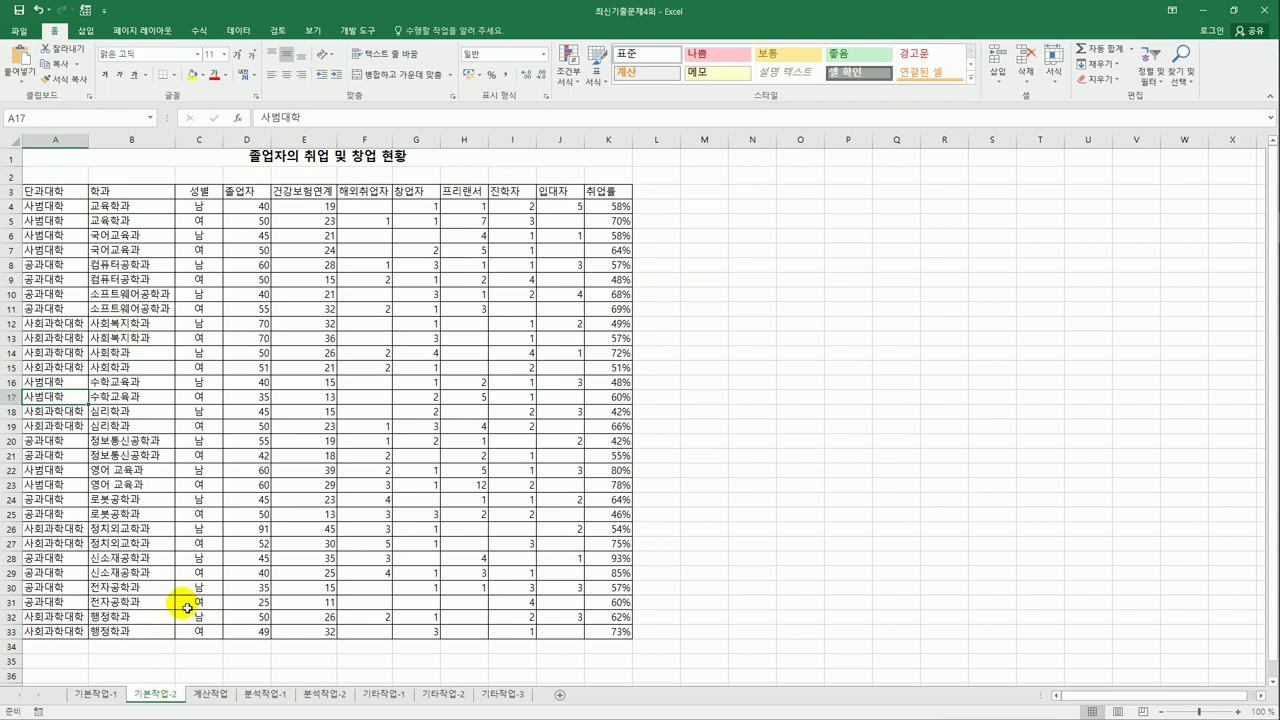
{"action": "left_click", "coordinate": [160, 31]}
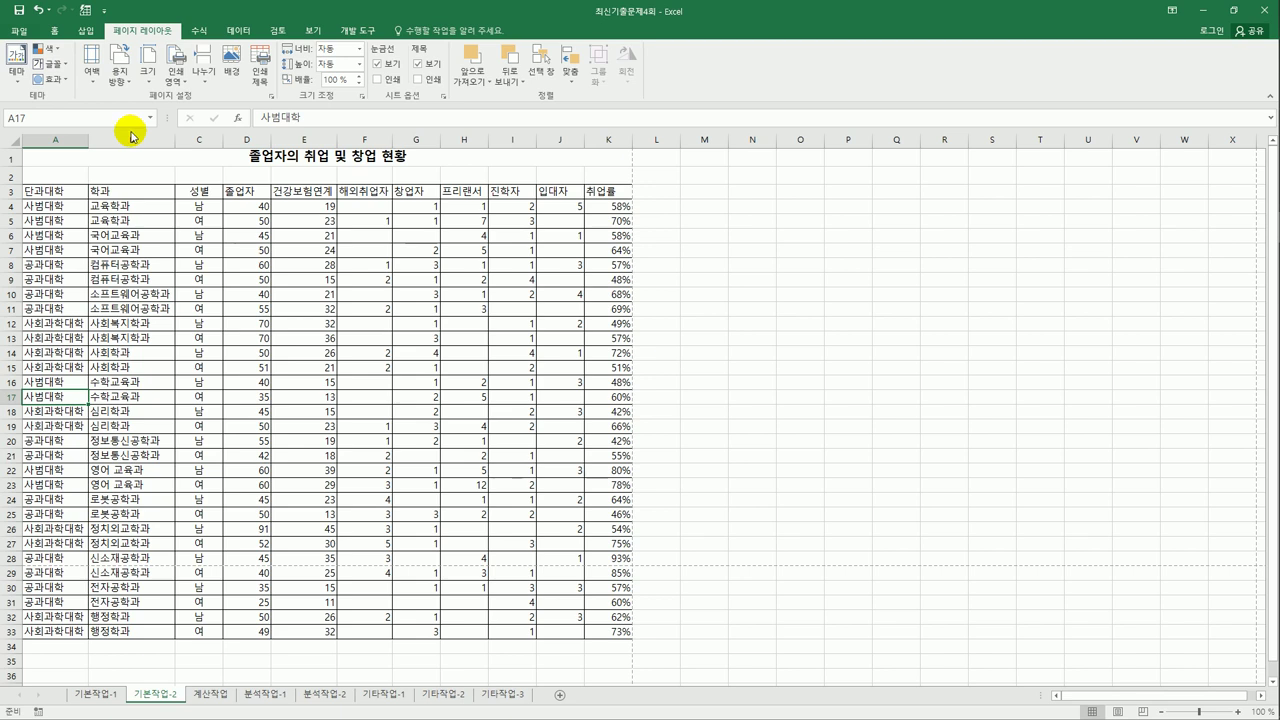
{"action": "left_click", "coordinate": [270, 97]}
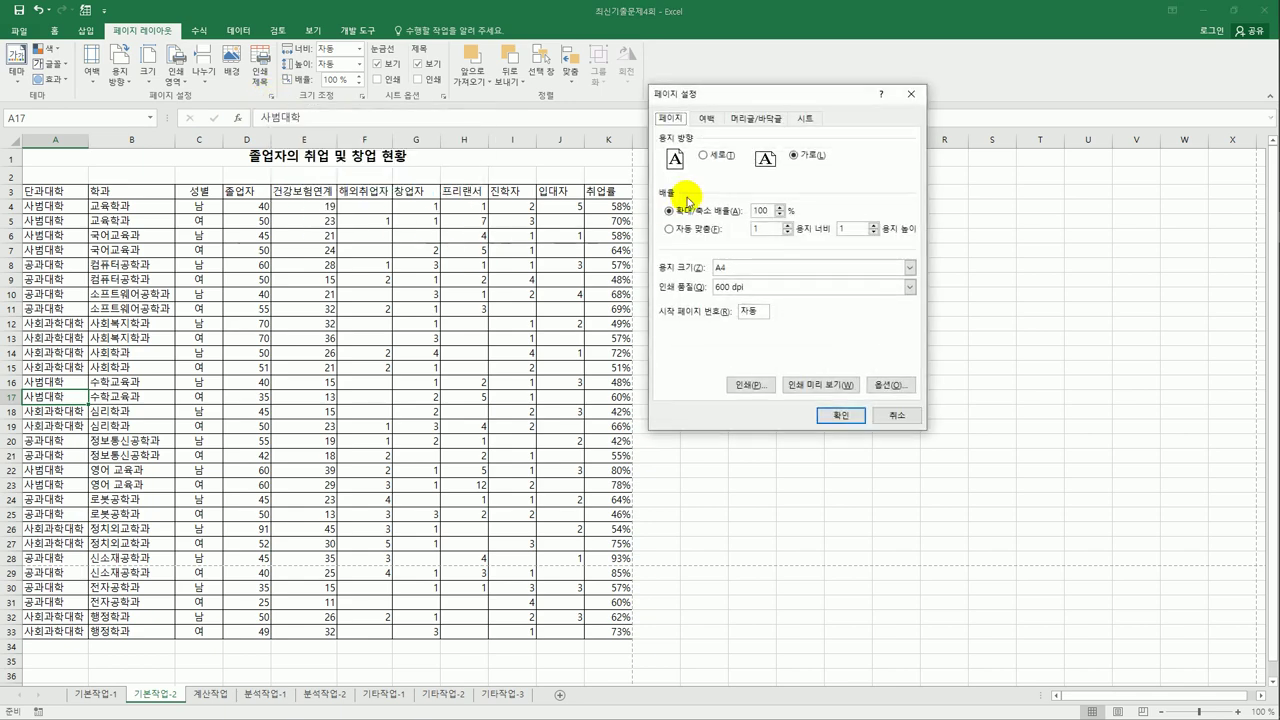
{"action": "left_click", "coordinate": [706, 118]}
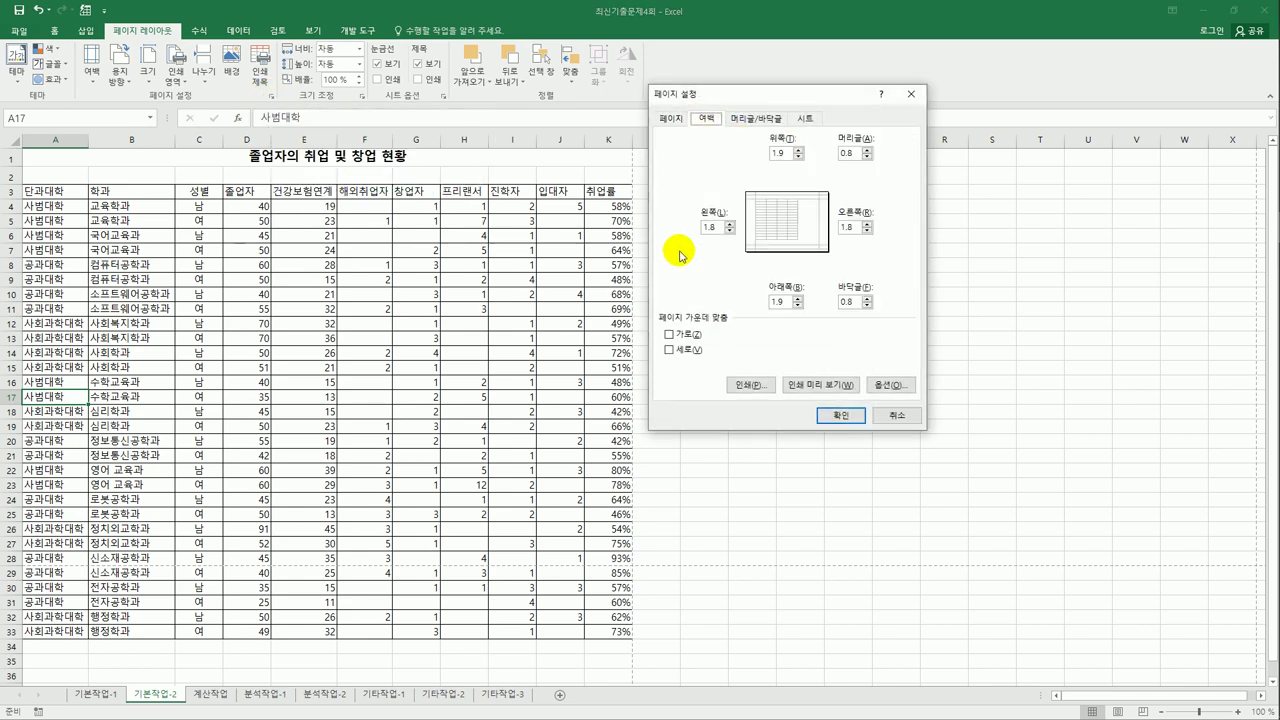
{"action": "left_click", "coordinate": [690, 335]}
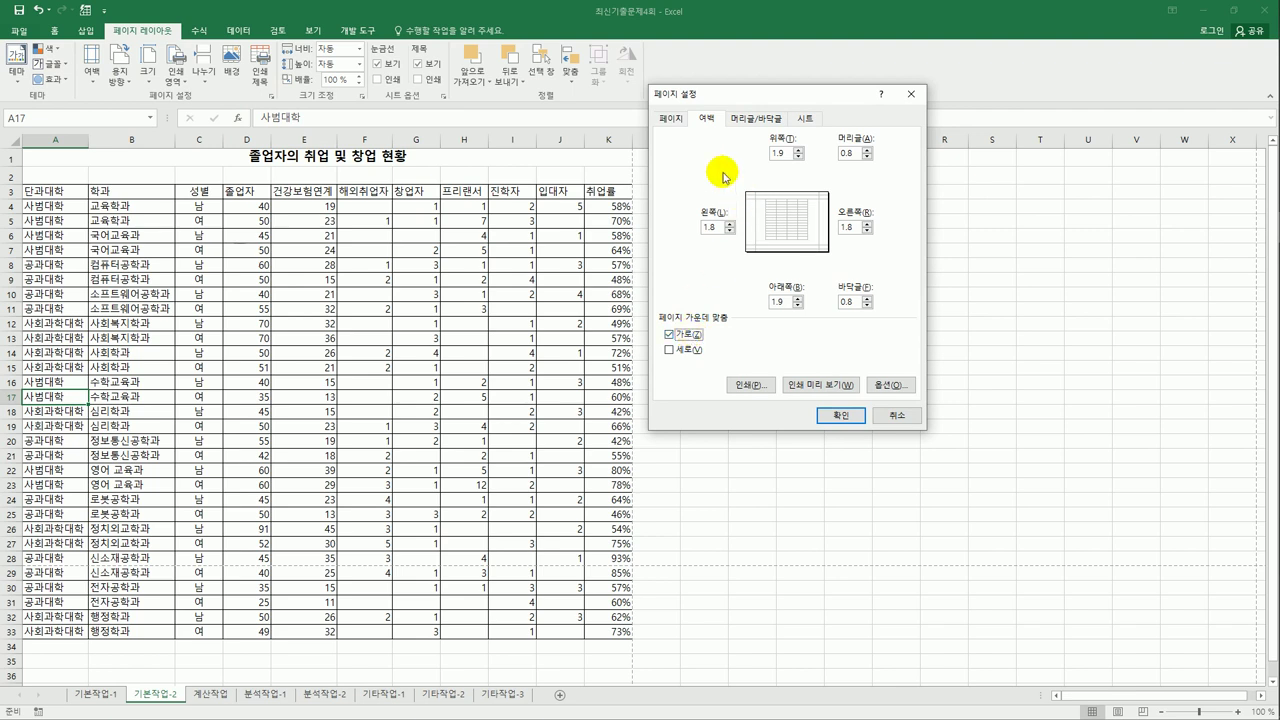
Create a custom footer whose centre section reads "&[탭] 시트/&[페이지 번호]페이지", using the sheet name and page number codes
{"action": "left_click", "coordinate": [740, 122]}
{"action": "left_click", "coordinate": [823, 219]}
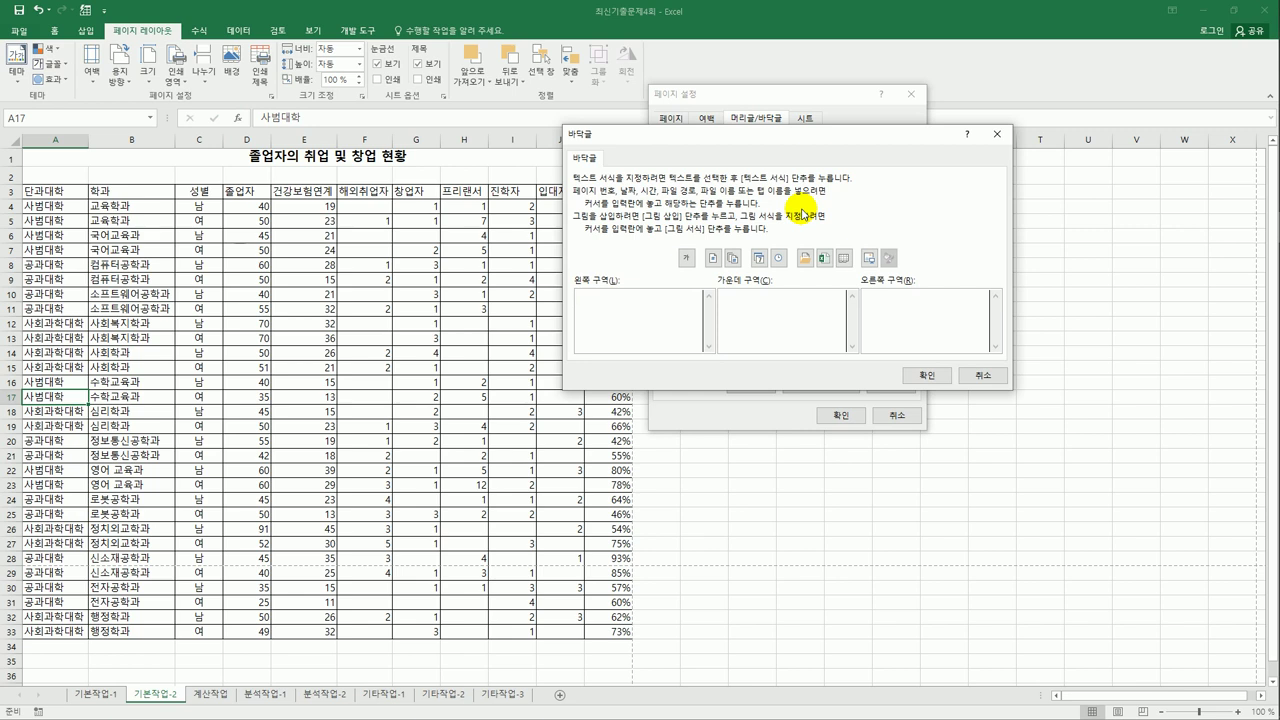
{"action": "left_click", "coordinate": [785, 314]}
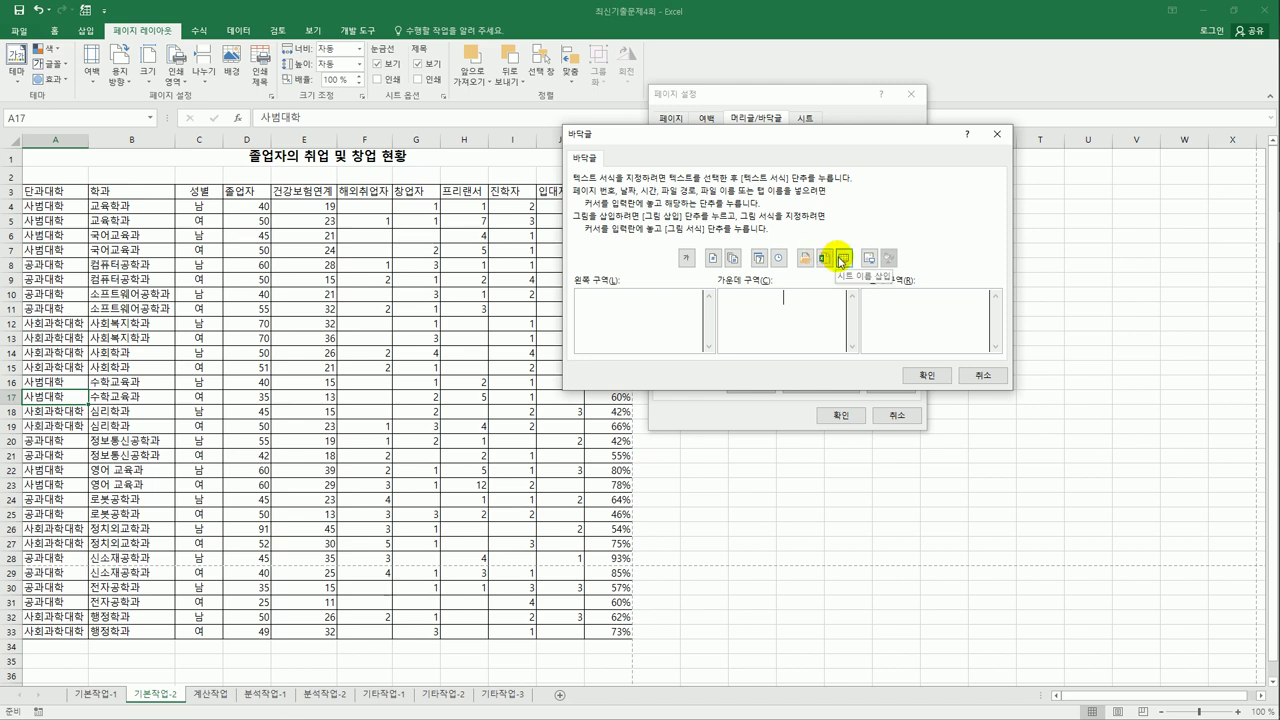
{"action": "left_click", "coordinate": [842, 261]}
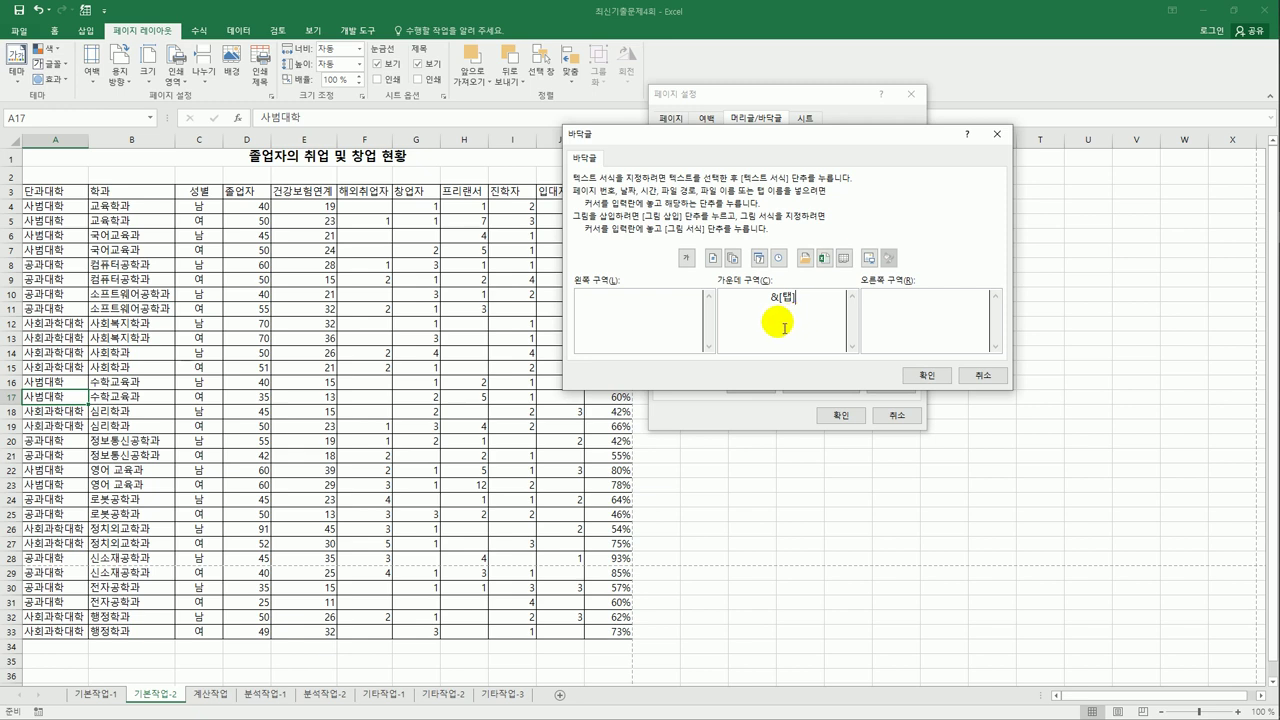
{"action": "type", "text": "시트/"}
{"action": "left_click", "coordinate": [713, 258]}
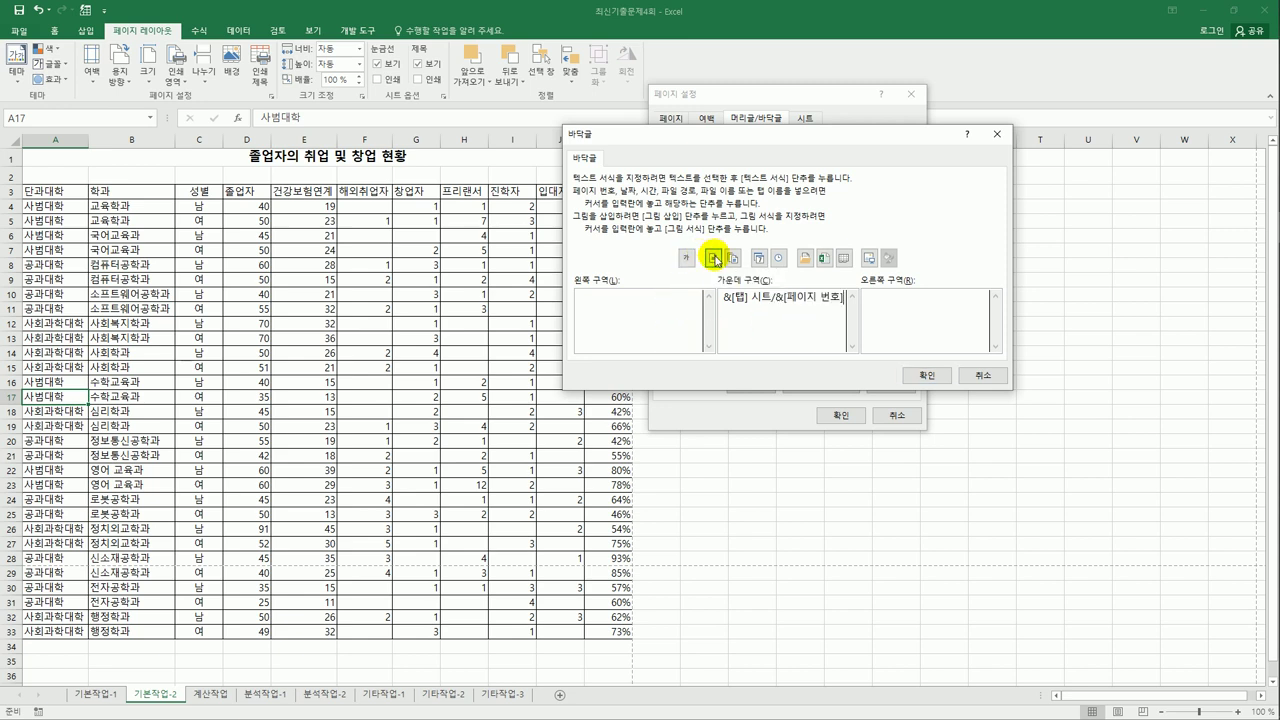
{"action": "type", "text": "페이지"}
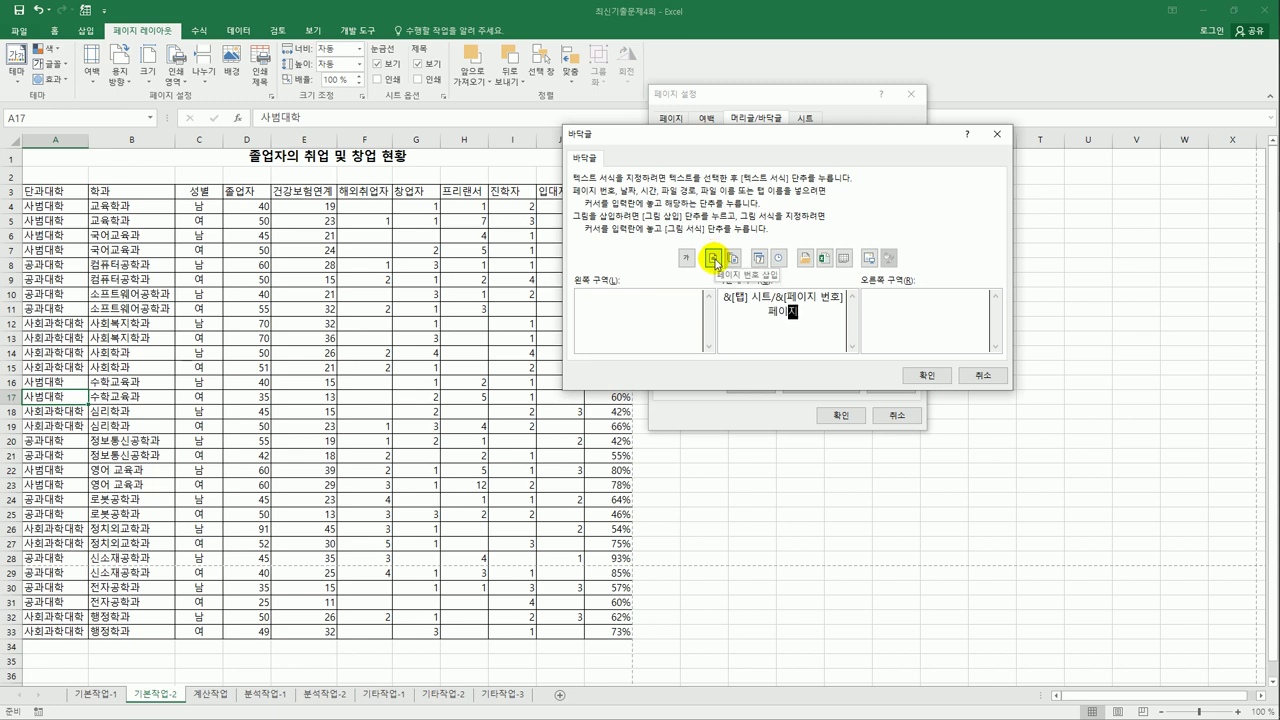
{"action": "left_click", "coordinate": [924, 376]}
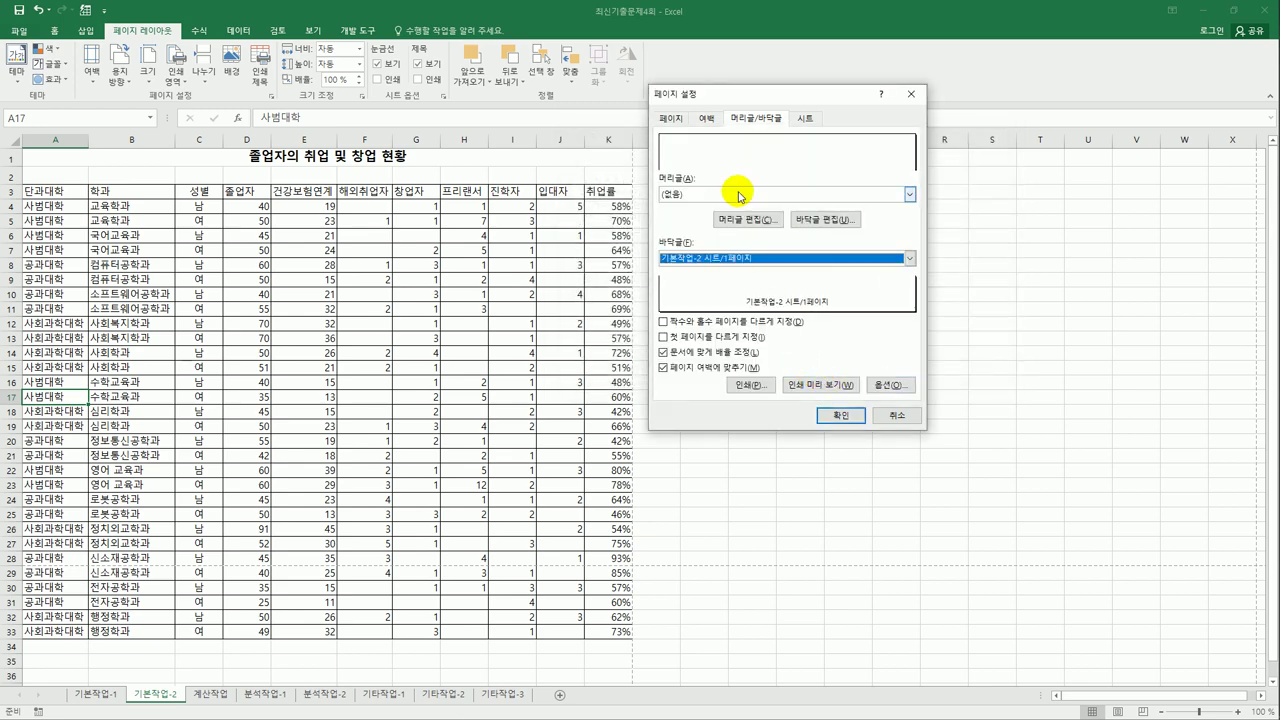
Set the print area of the 기본작업-2 sheet to $A$1:$K$33
{"action": "left_click", "coordinate": [803, 118]}
{"action": "left_click", "coordinate": [742, 144]}
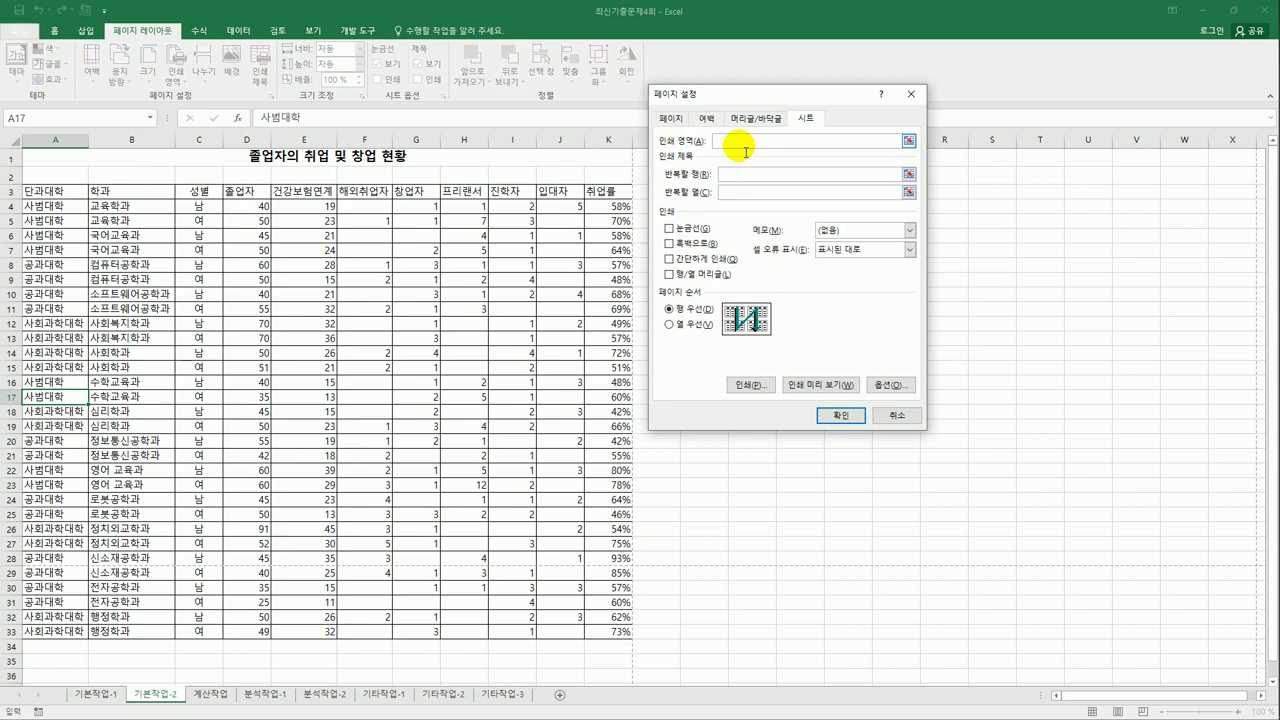
{"action": "left_click_drag", "start_coordinate": [125, 163], "coordinate": [360, 640]}
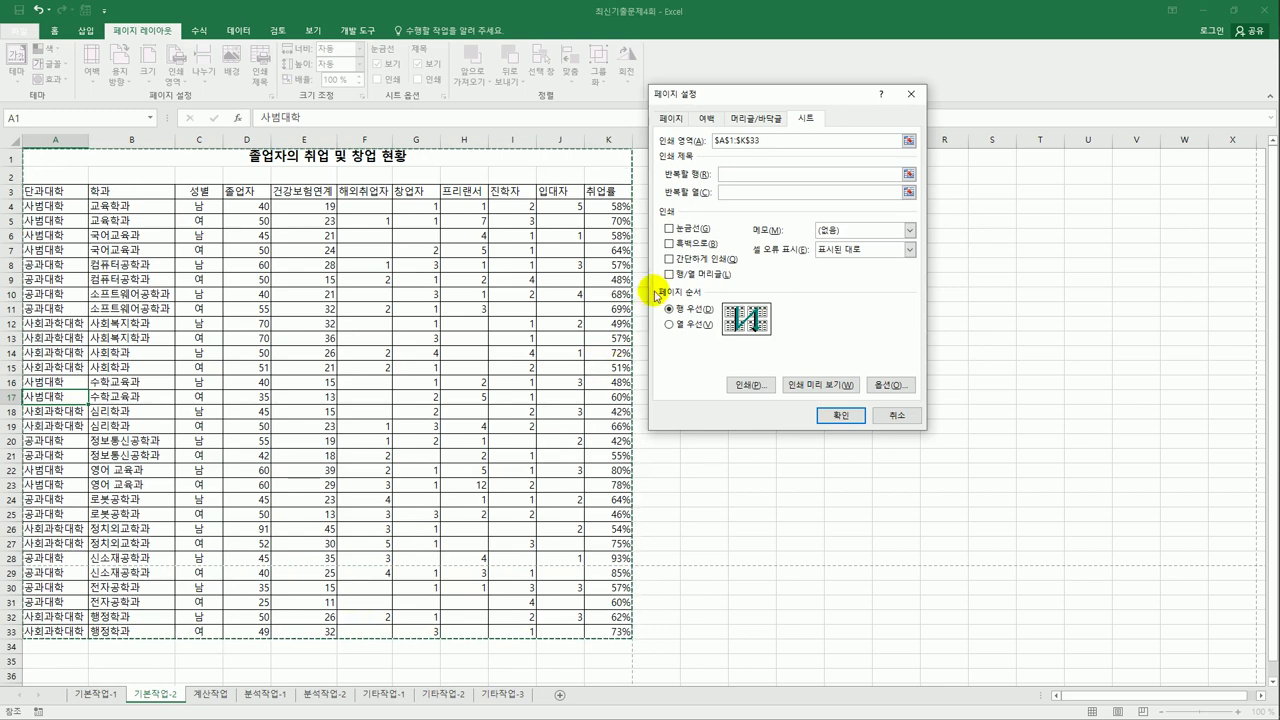
Set rows $1:$3 as the repeating print title rows of the 기본작업-2 sheet and apply the page setup
{"action": "left_click", "coordinate": [741, 177]}
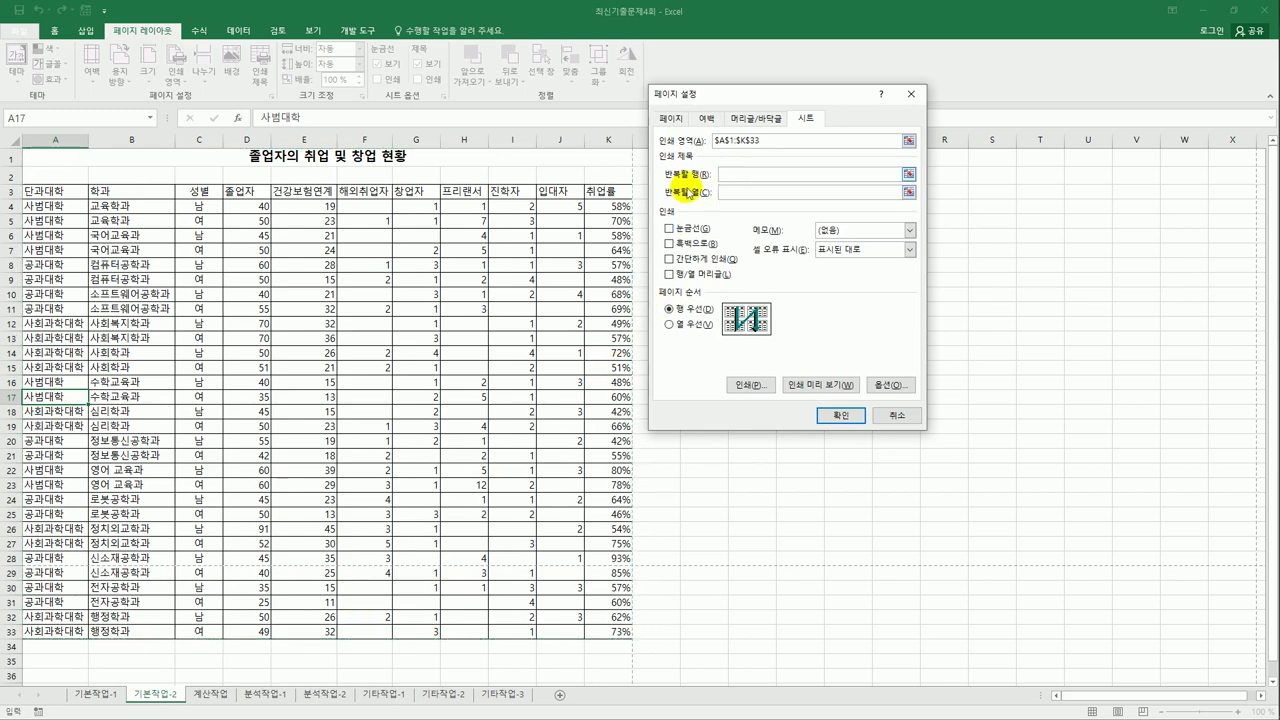
{"action": "left_click_drag", "start_coordinate": [12, 158], "coordinate": [12, 193]}
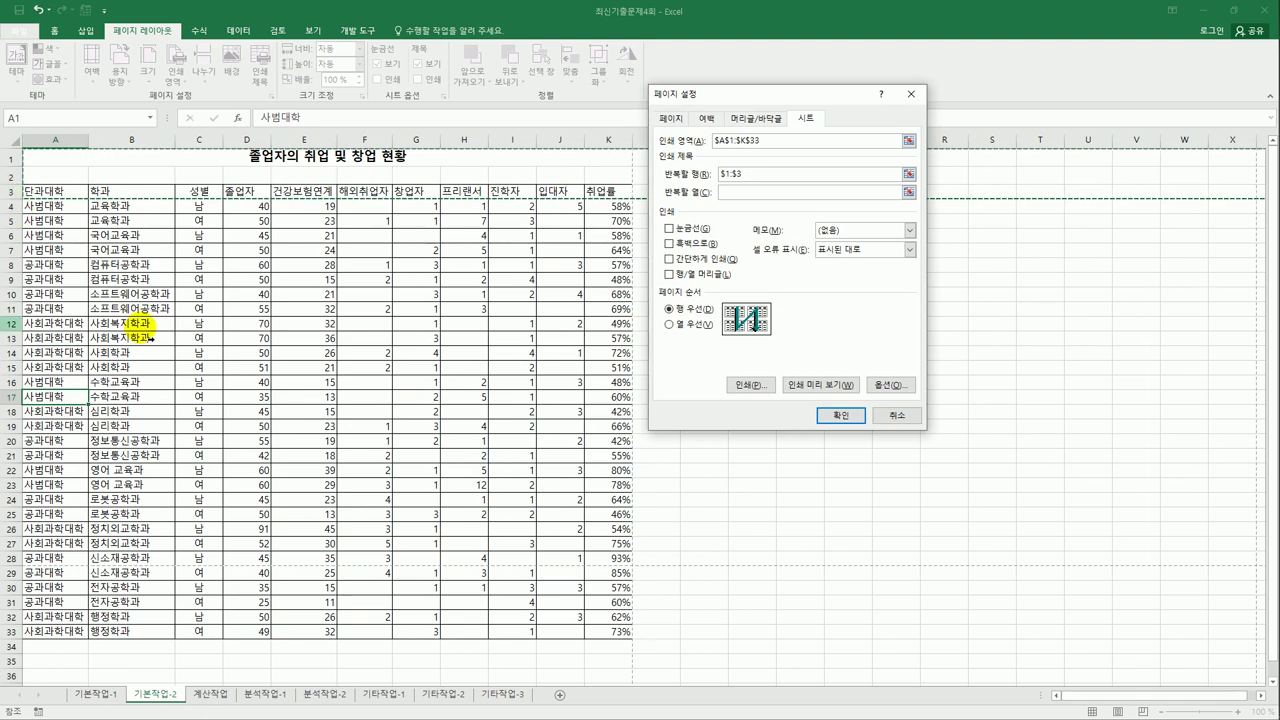
{"action": "left_click", "coordinate": [836, 414]}
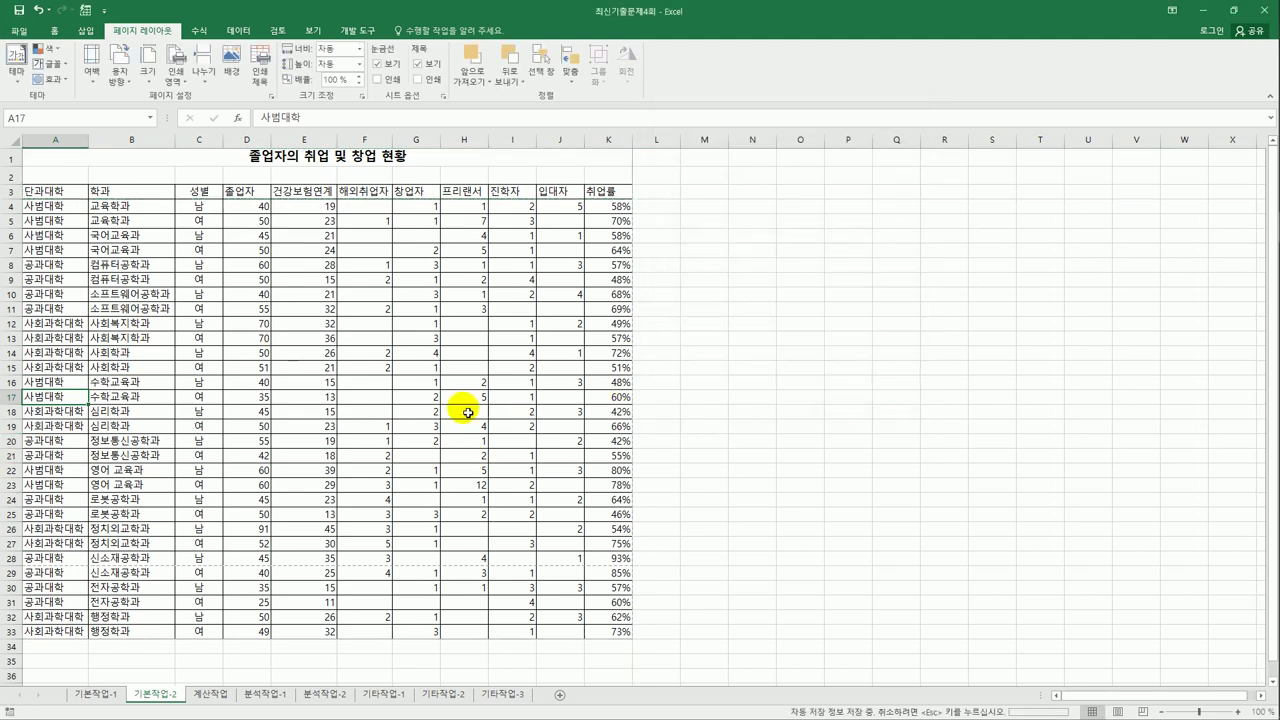
Check both pages of the 기본작업-2 print preview for the repeated title rows and footer, and return to the worksheet
{"action": "left_click", "coordinate": [19, 30]}
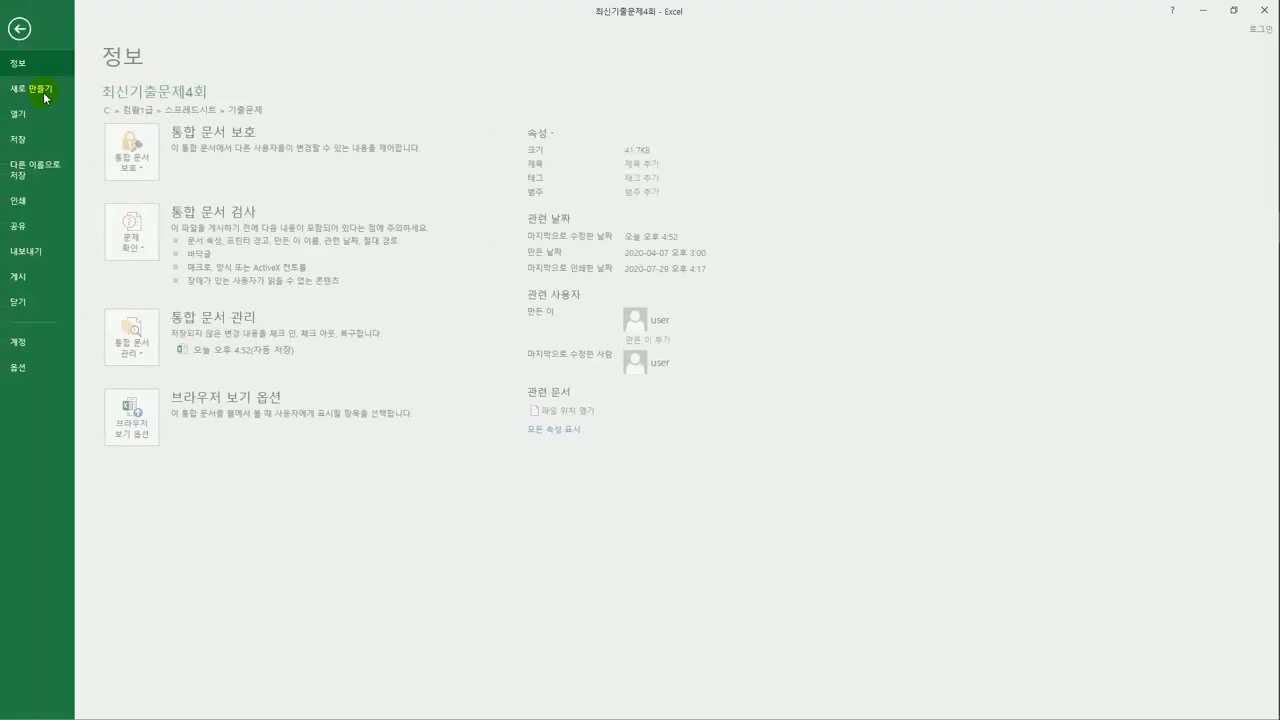
{"action": "left_click", "coordinate": [36, 202]}
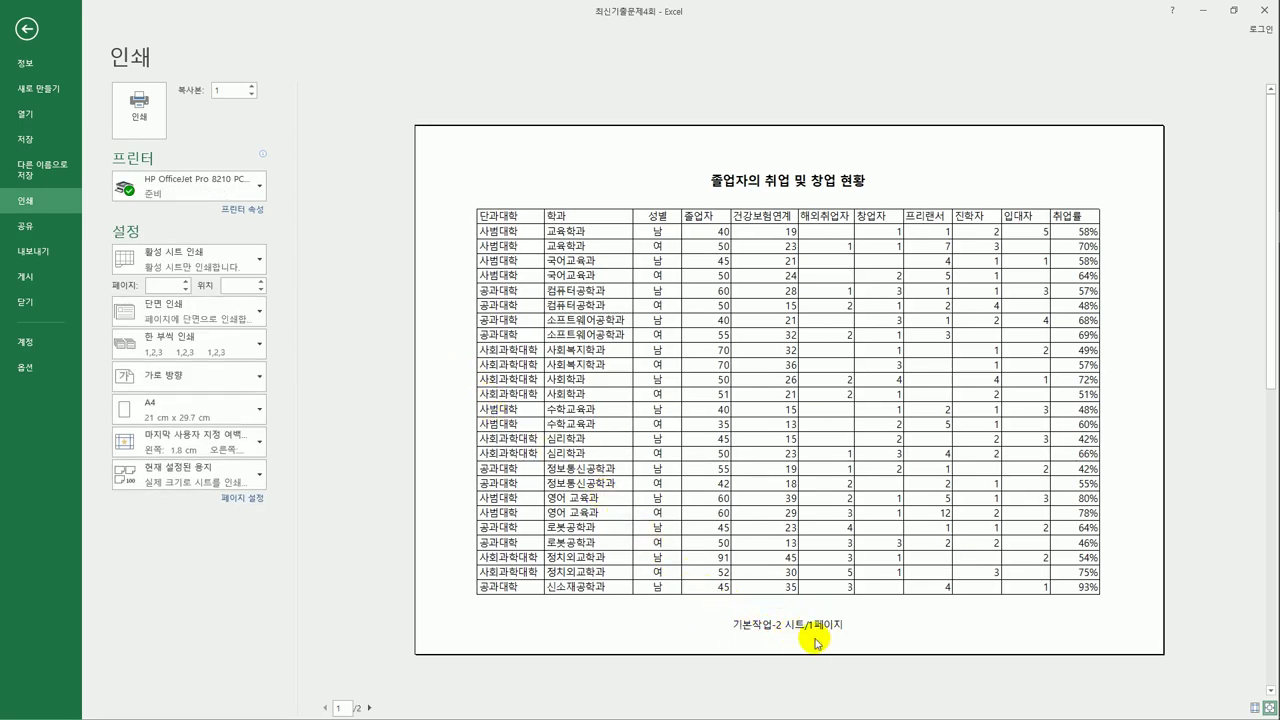
{"action": "left_click", "coordinate": [369, 707]}
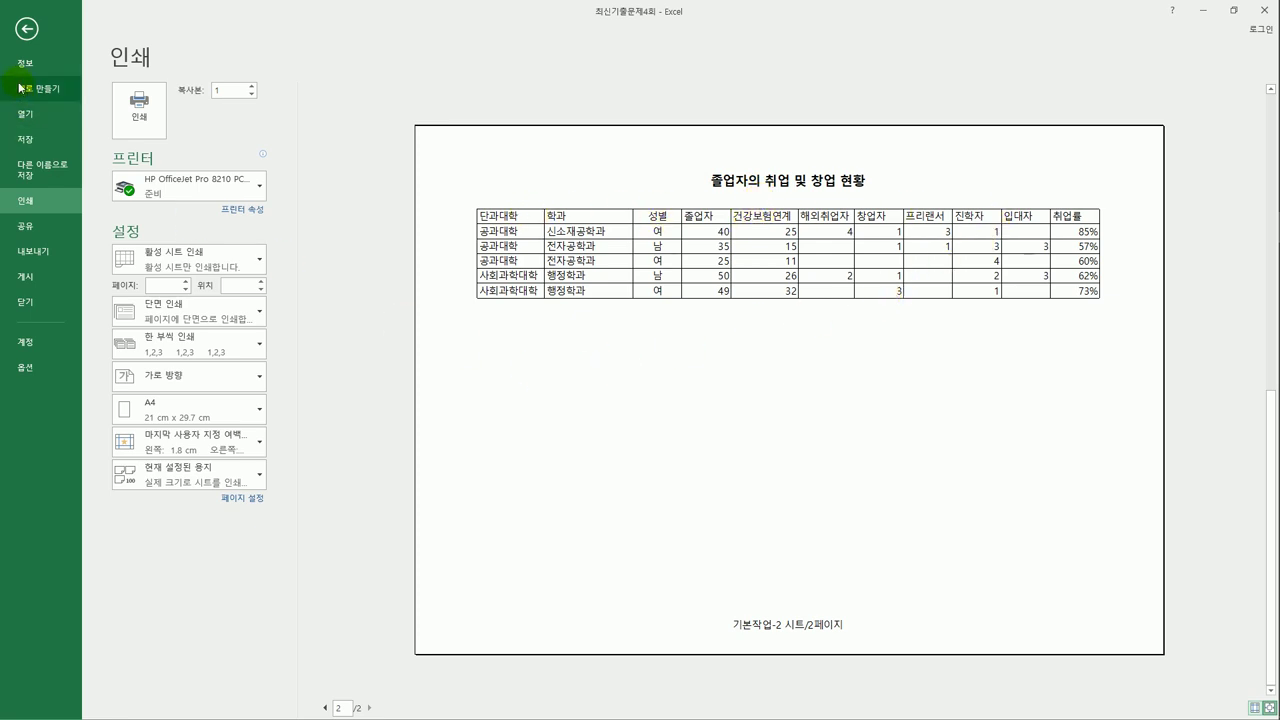
{"action": "left_click", "coordinate": [26, 29]}
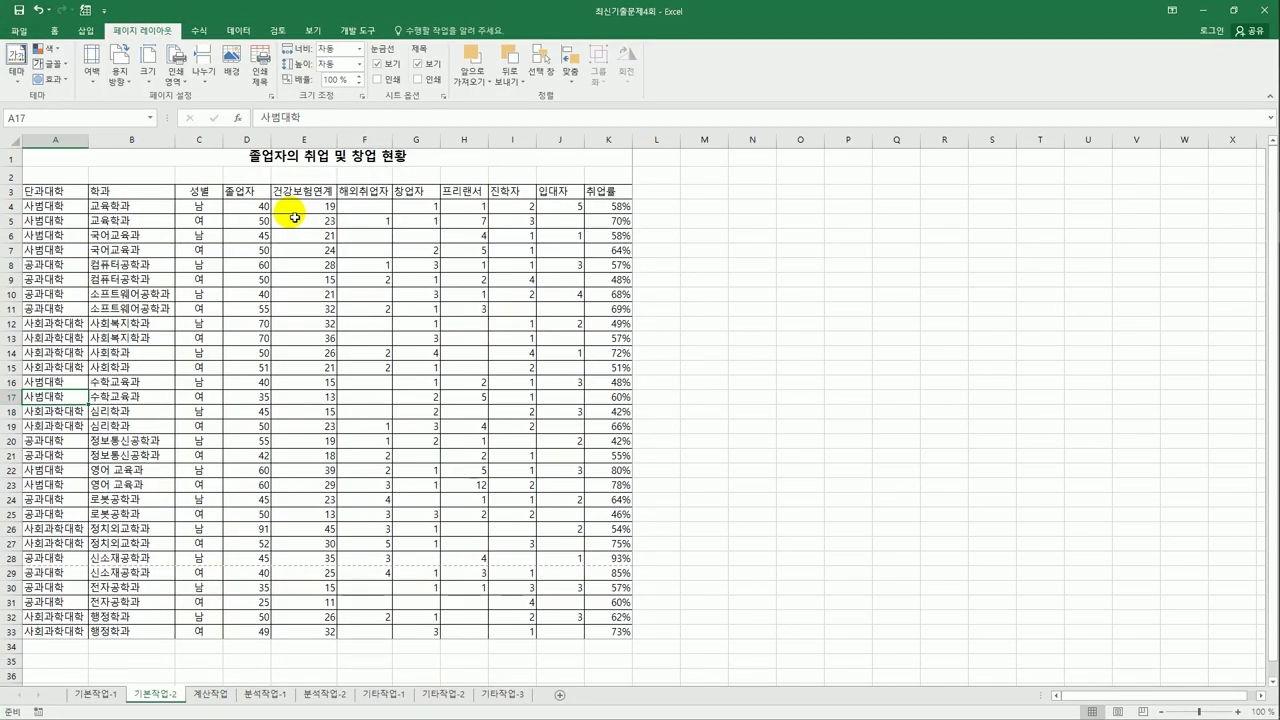
On the 계산작업 sheet, start an IF formula in L3 of the 취업분석 column with the condition K3<=50%
{"action": "left_click", "coordinate": [215, 694]}
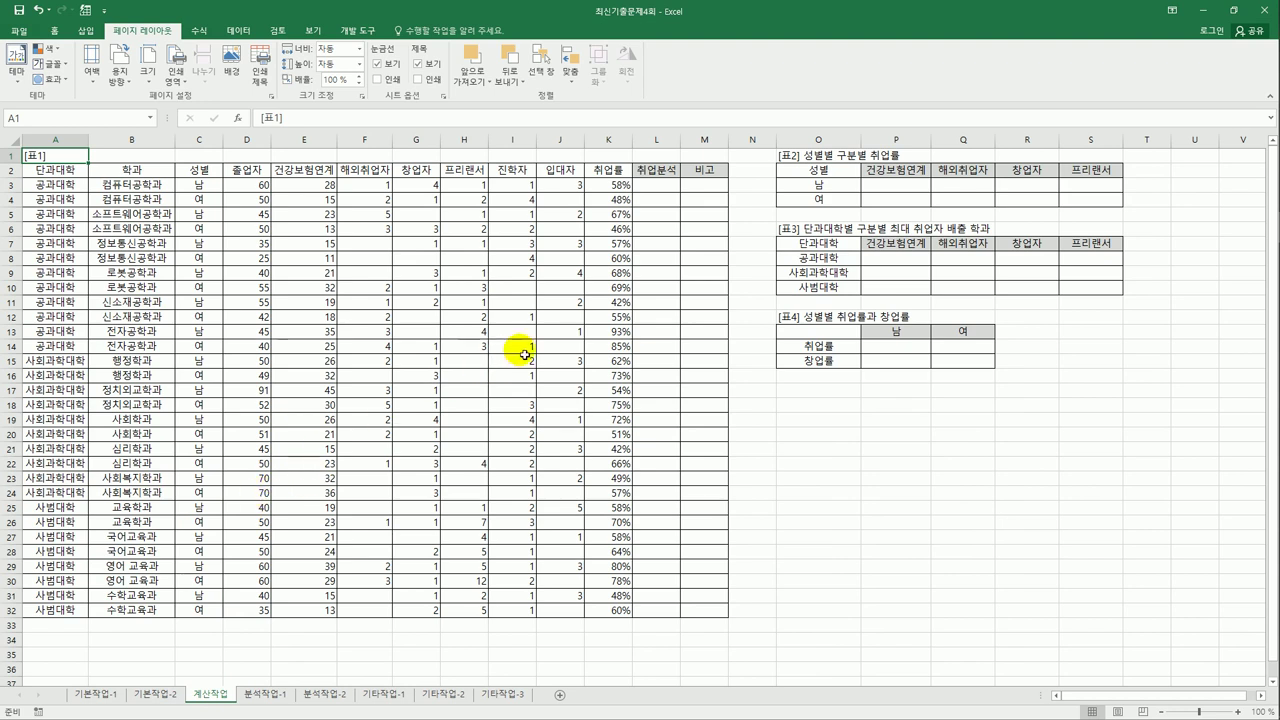
{"action": "left_click", "coordinate": [622, 186]}
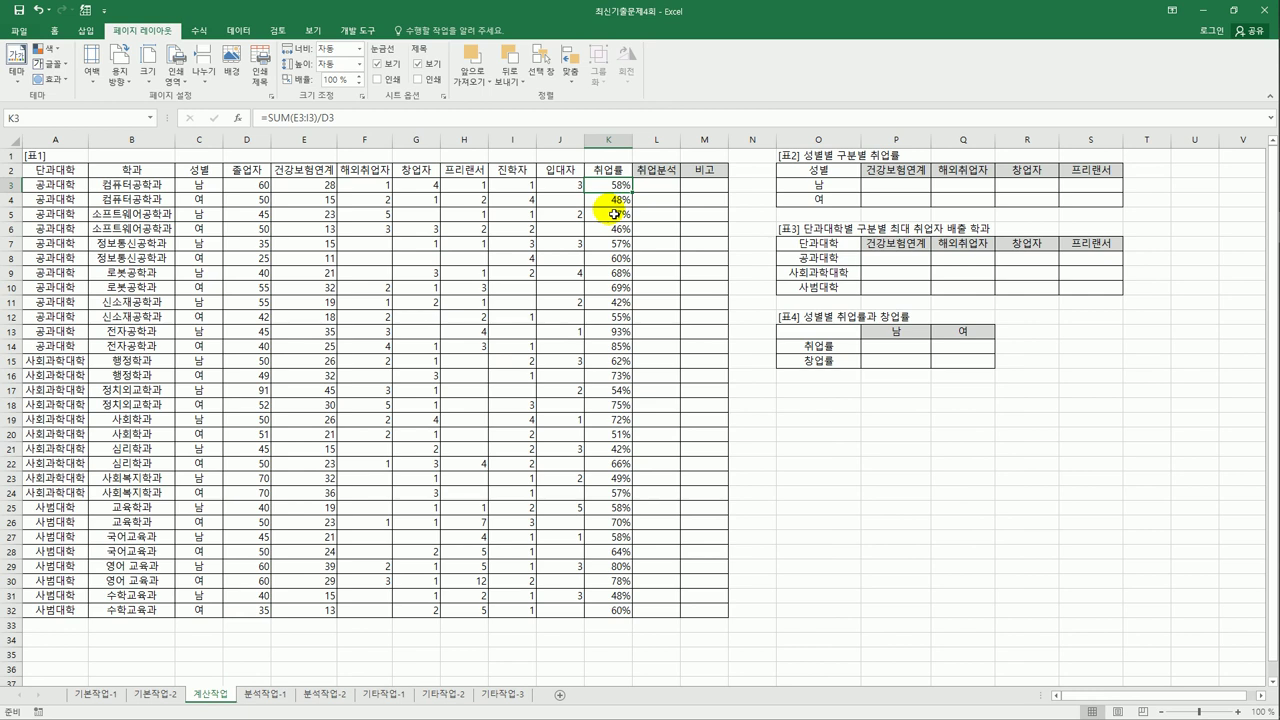
{"action": "left_click_drag", "start_coordinate": [656, 188], "coordinate": [670, 610]}
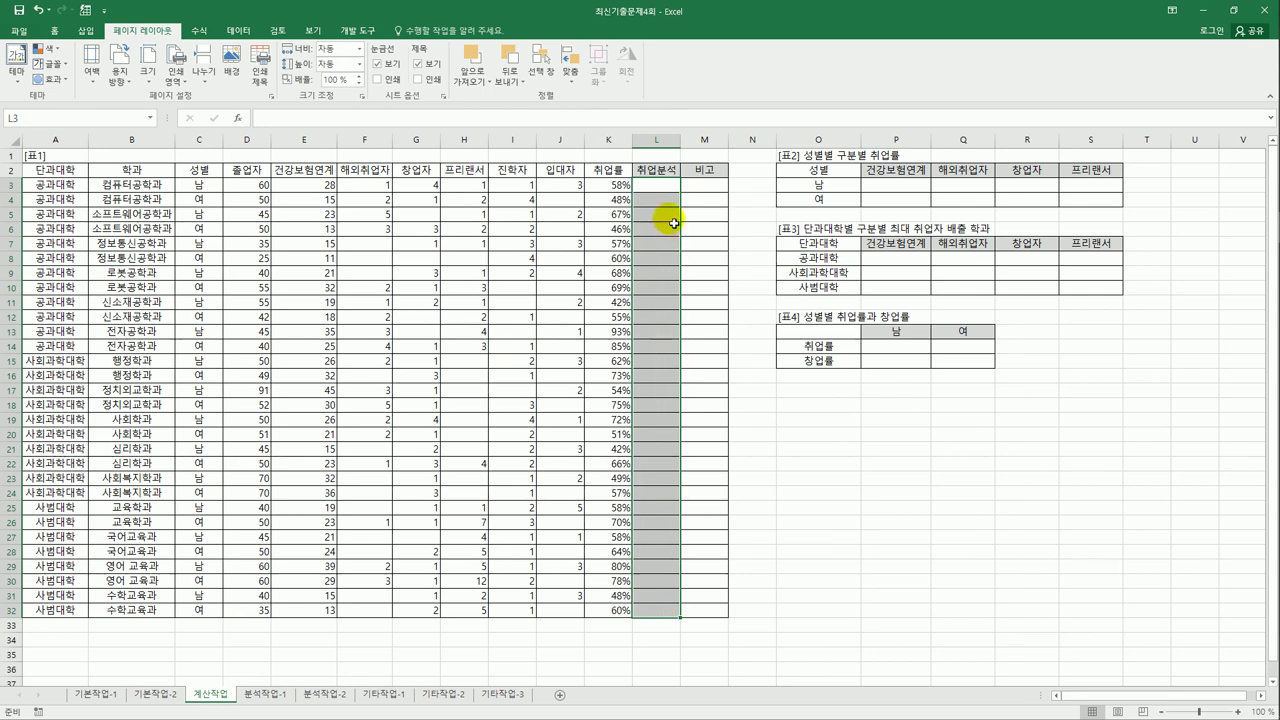
{"action": "left_click", "coordinate": [666, 188]}
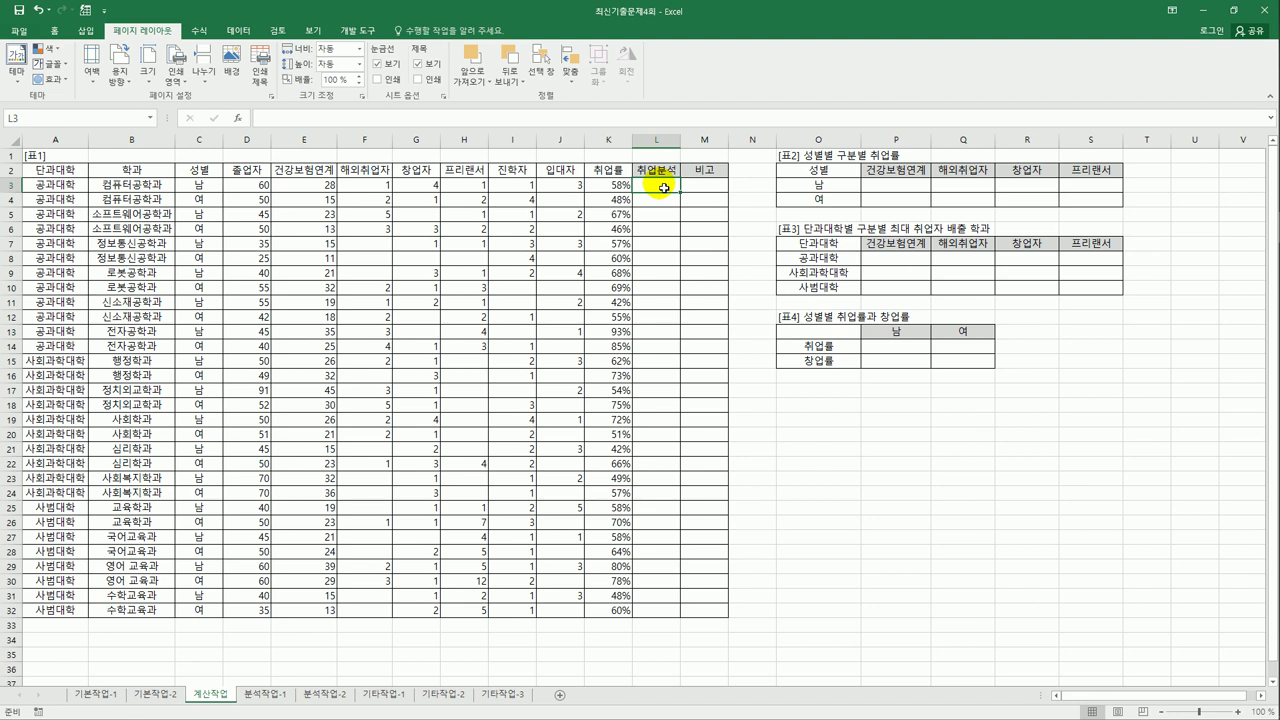
{"action": "type", "text": "=ㅑ"}
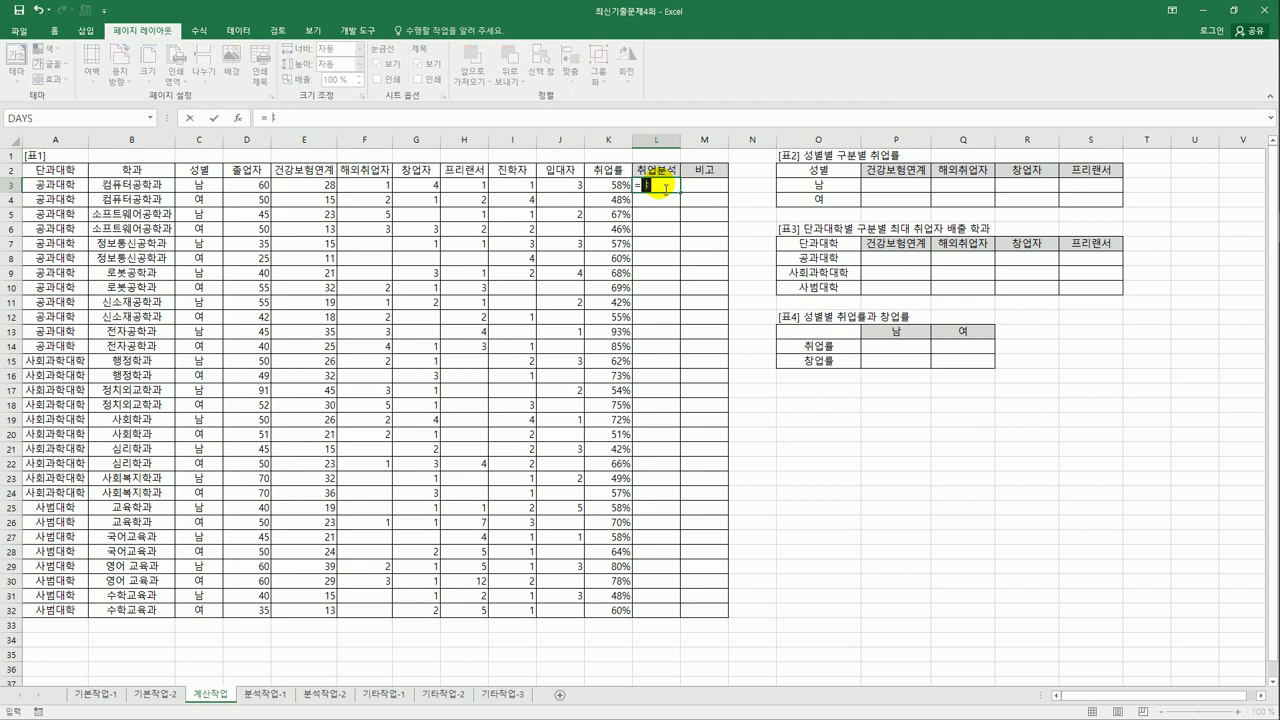
{"action": "key", "text": "BackSpace"}
{"action": "type", "text": "if("}
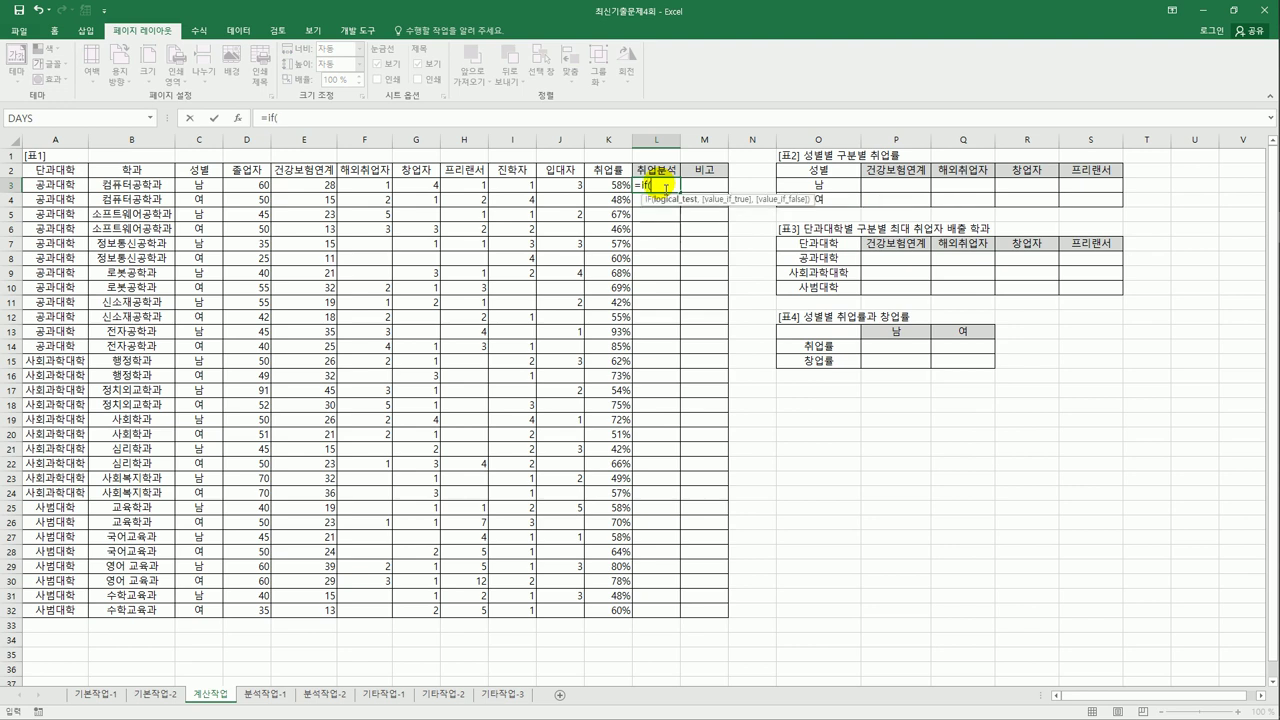
{"action": "key", "text": "Left"}
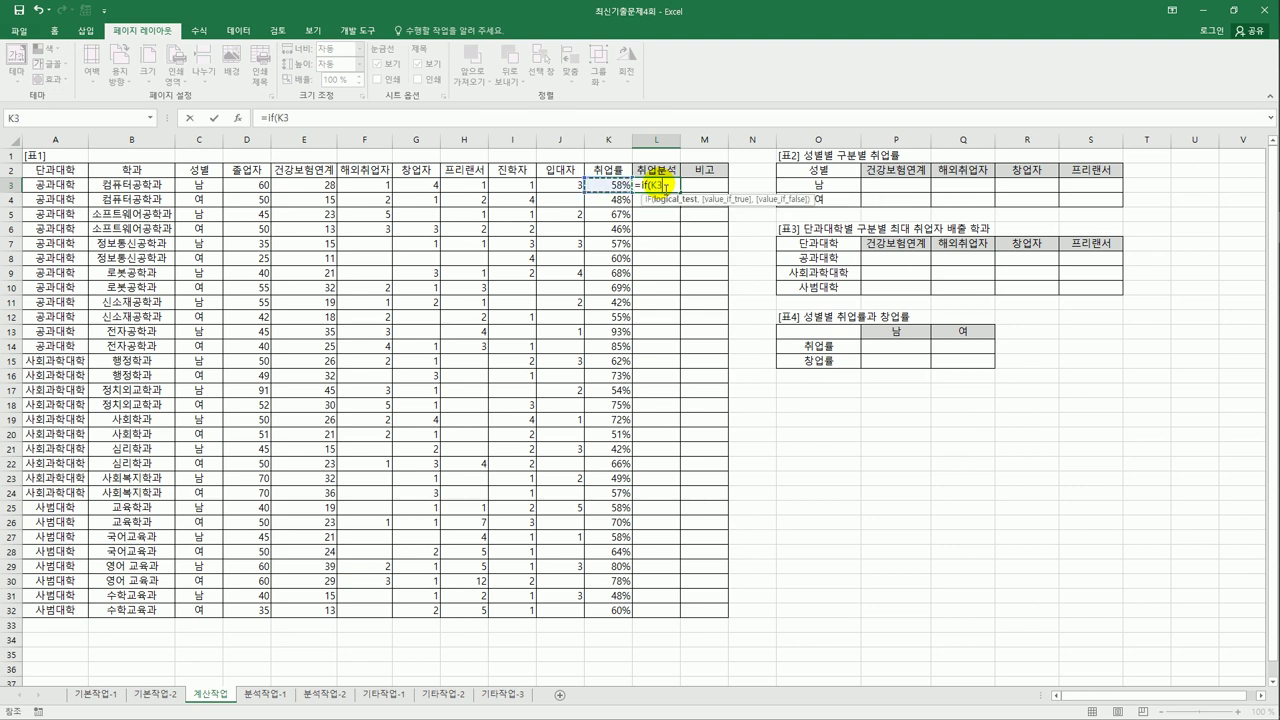
{"action": "type", "text": "<=50%,"}
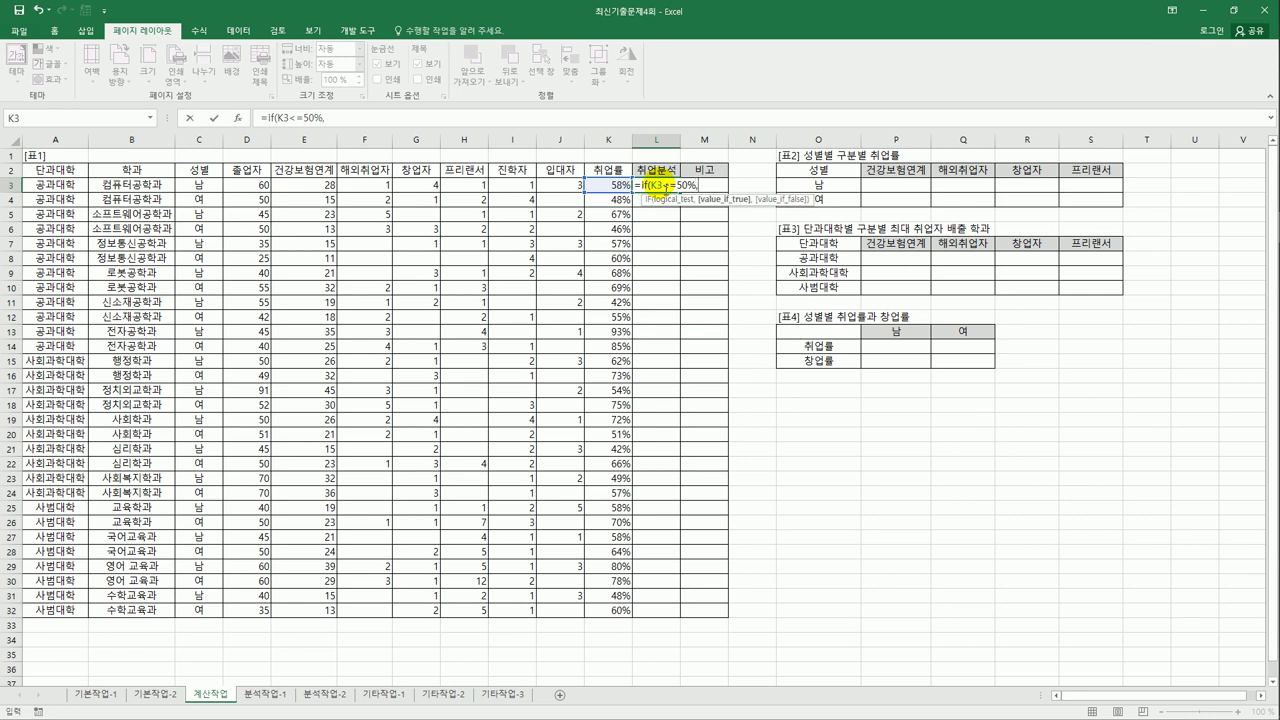
Start the IF's true value with a REPT function that repeats the special character "●"
{"action": "type", "text": "rep"}
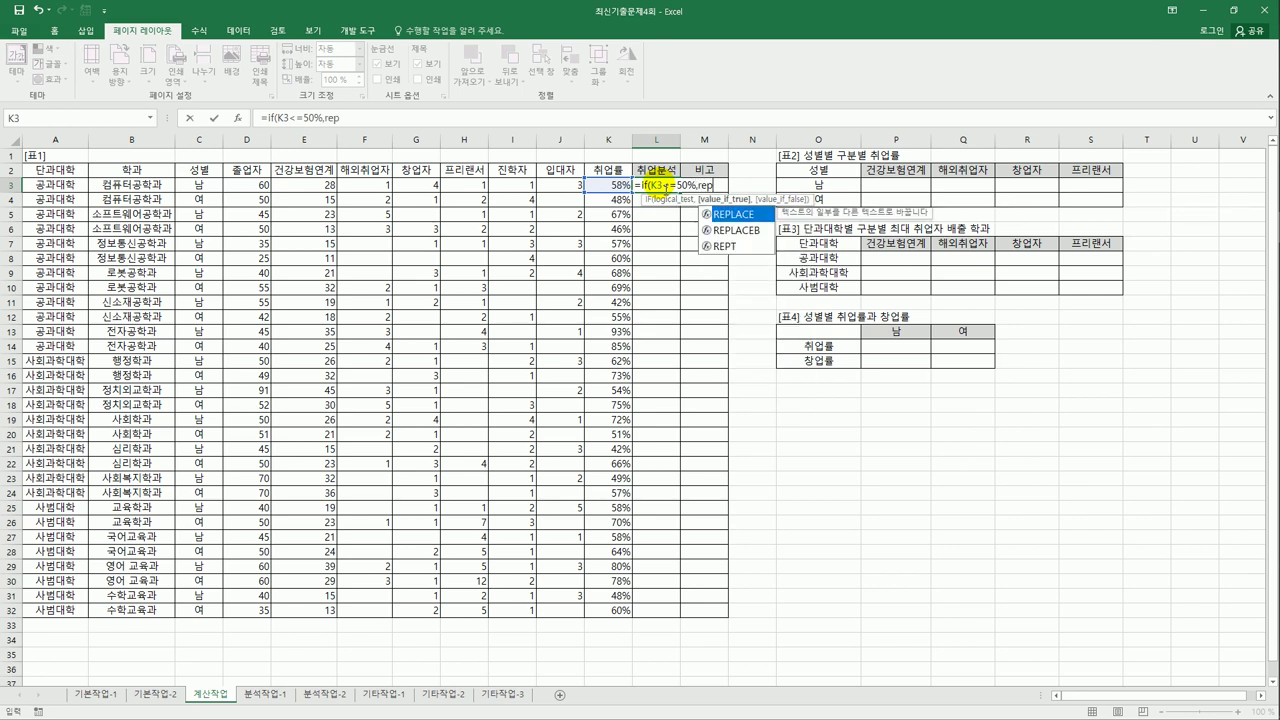
{"action": "type", "text": "t"}
{"action": "key", "text": "Tab"}
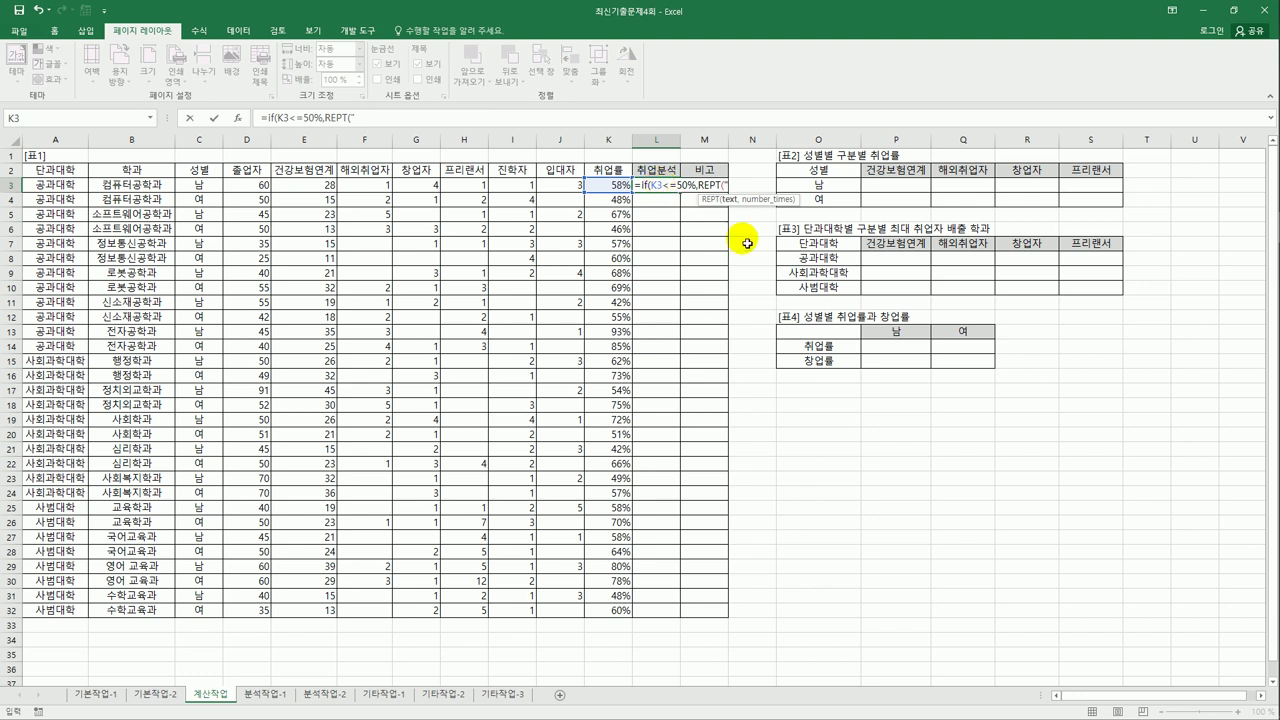
{"action": "type", "text": "a"}
{"action": "key", "text": "BackSpace"}
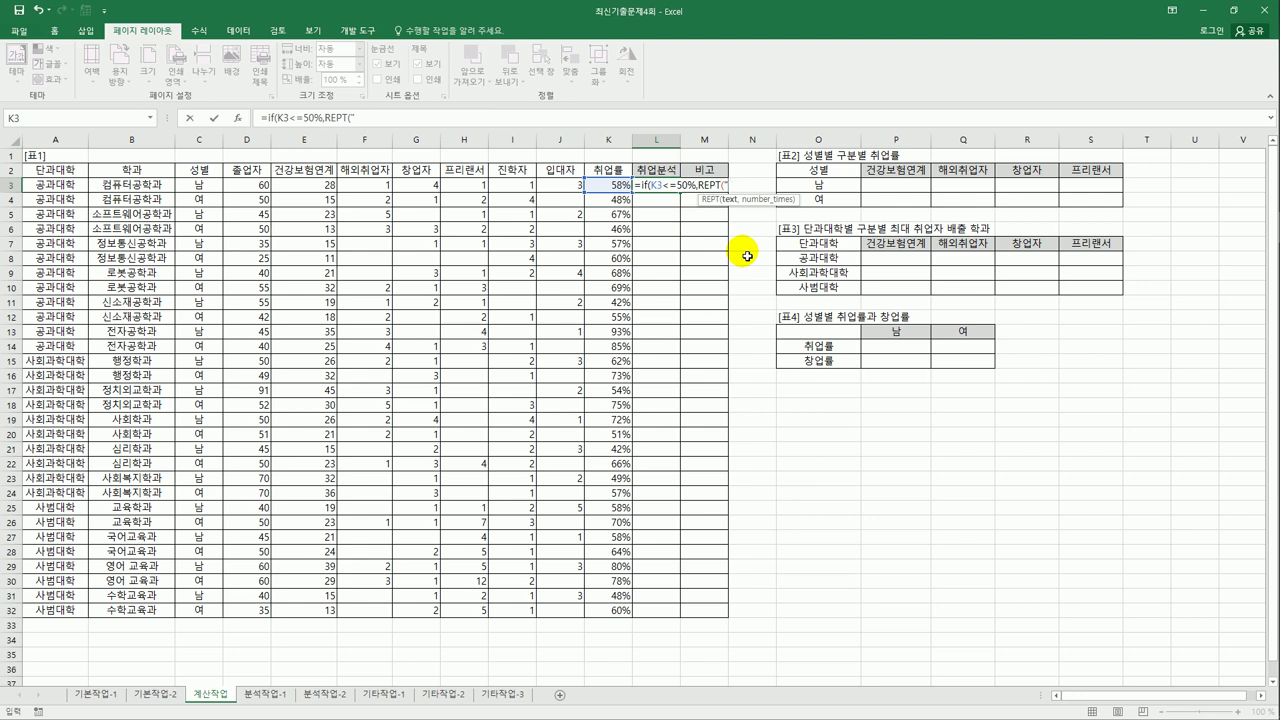
{"action": "key", "text": "Hangul"}
{"action": "type", "text": "ㅁ"}
{"action": "key", "text": "Hangul_Hanja"}
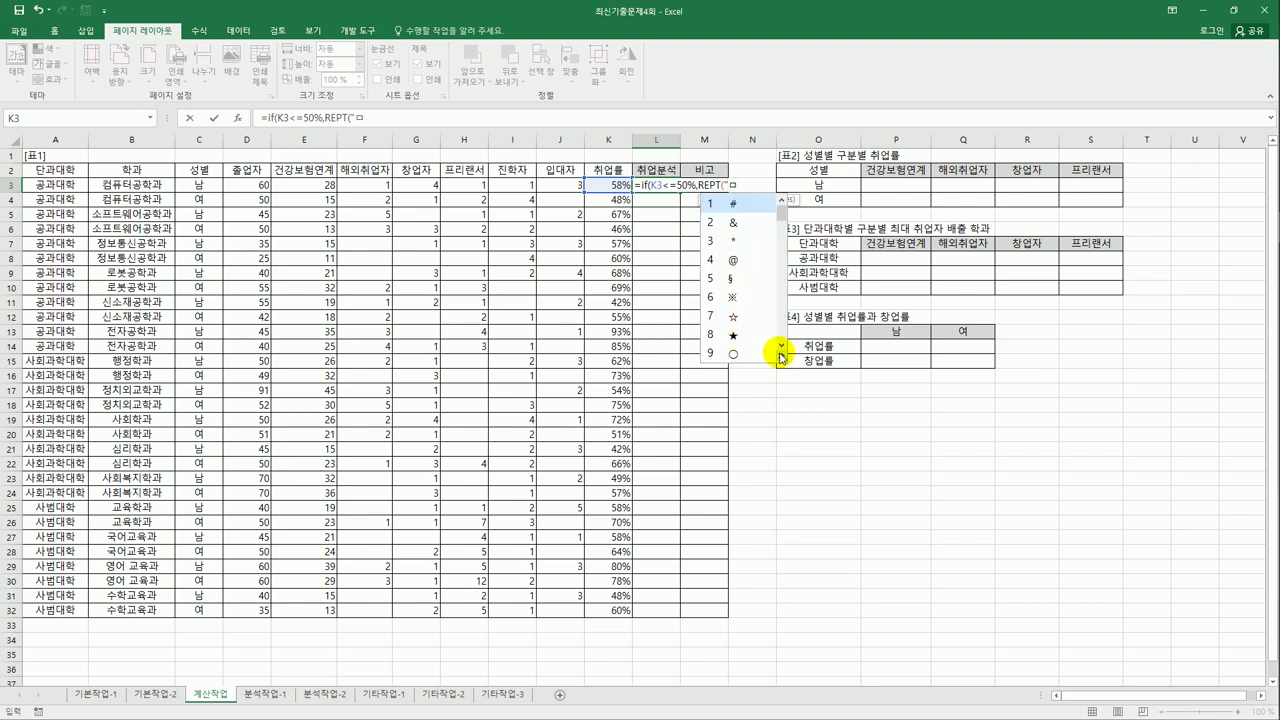
{"action": "left_click", "coordinate": [781, 356]}
{"action": "left_click", "coordinate": [783, 205]}
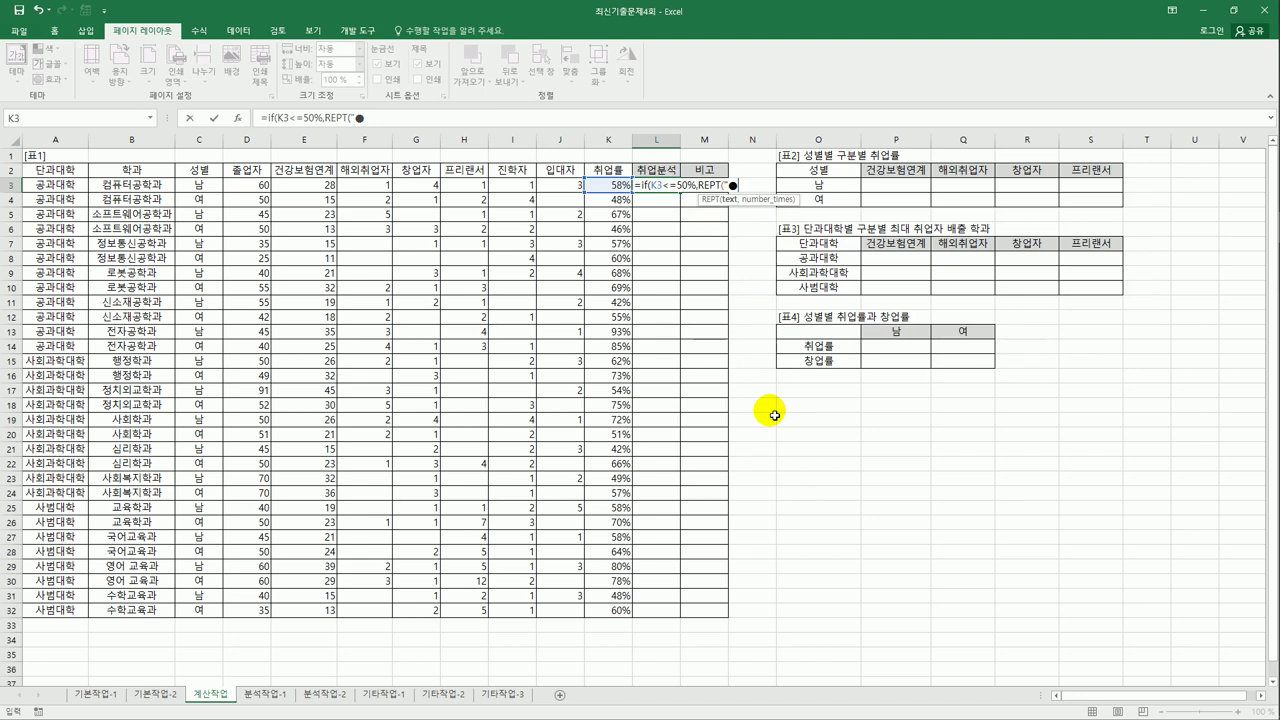
Set the REPT repeat count to QUOTIENT(K3/10%) and close both functions
{"action": "type", "text": "\",q"}
{"action": "key", "text": "Down"}
{"action": "key", "text": "Down"}
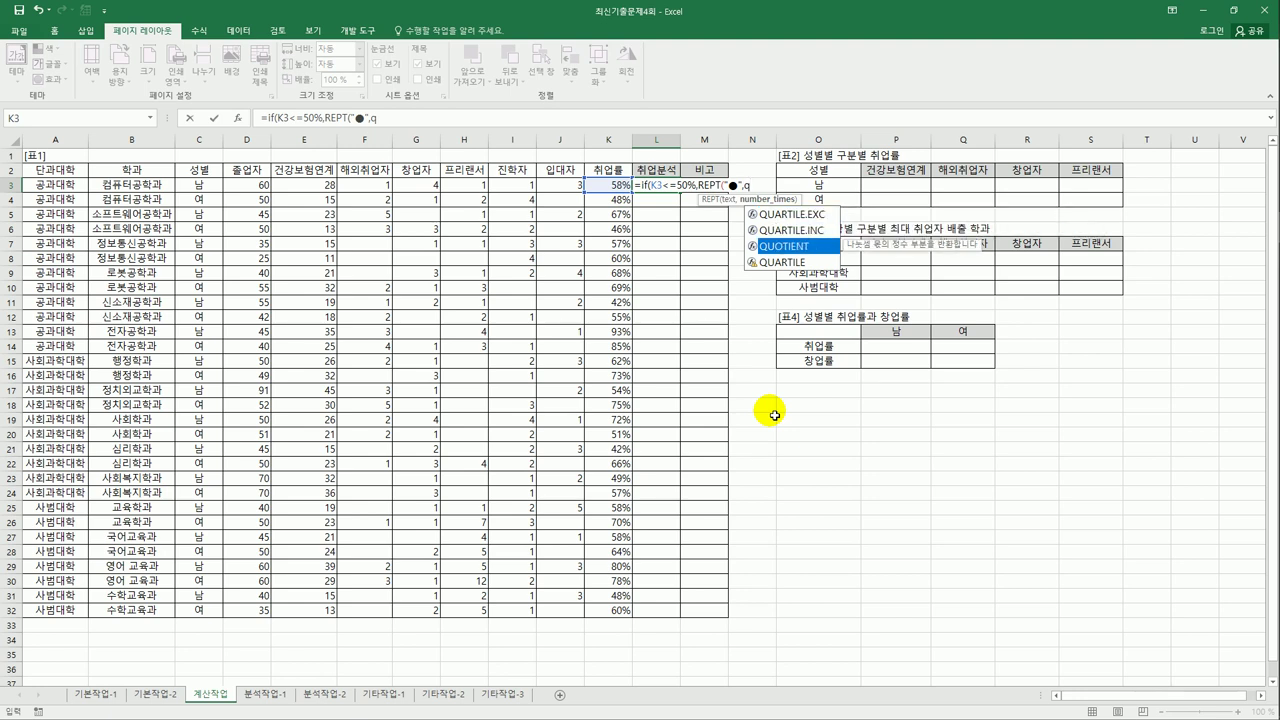
{"action": "key", "text": "Tab"}
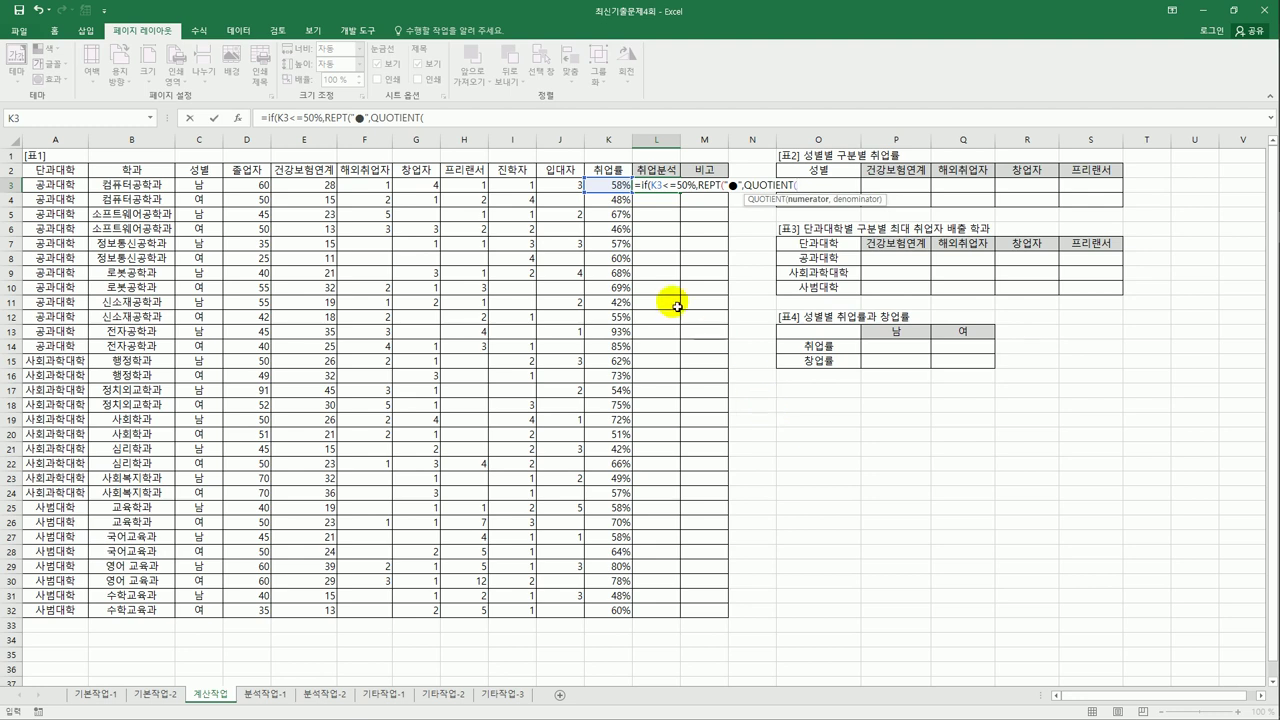
{"action": "left_click", "coordinate": [609, 190]}
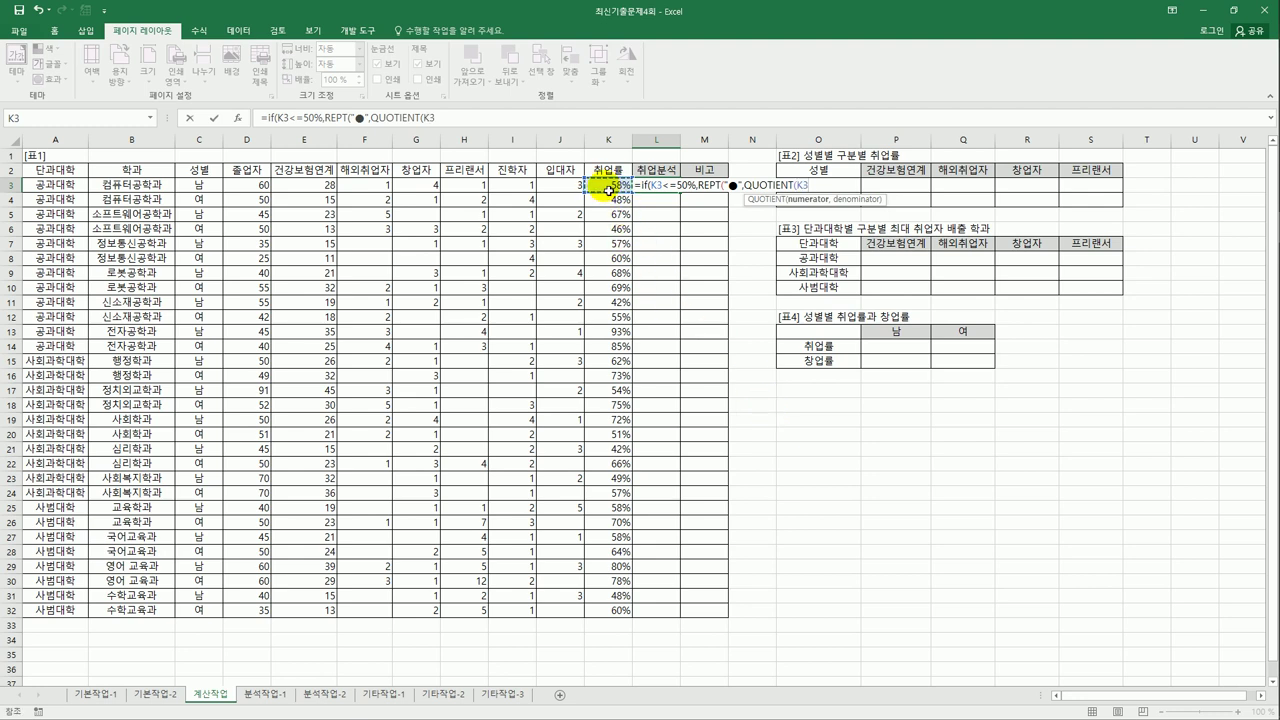
{"action": "type", "text": "/10%"}
{"action": "type", "text": "))"}
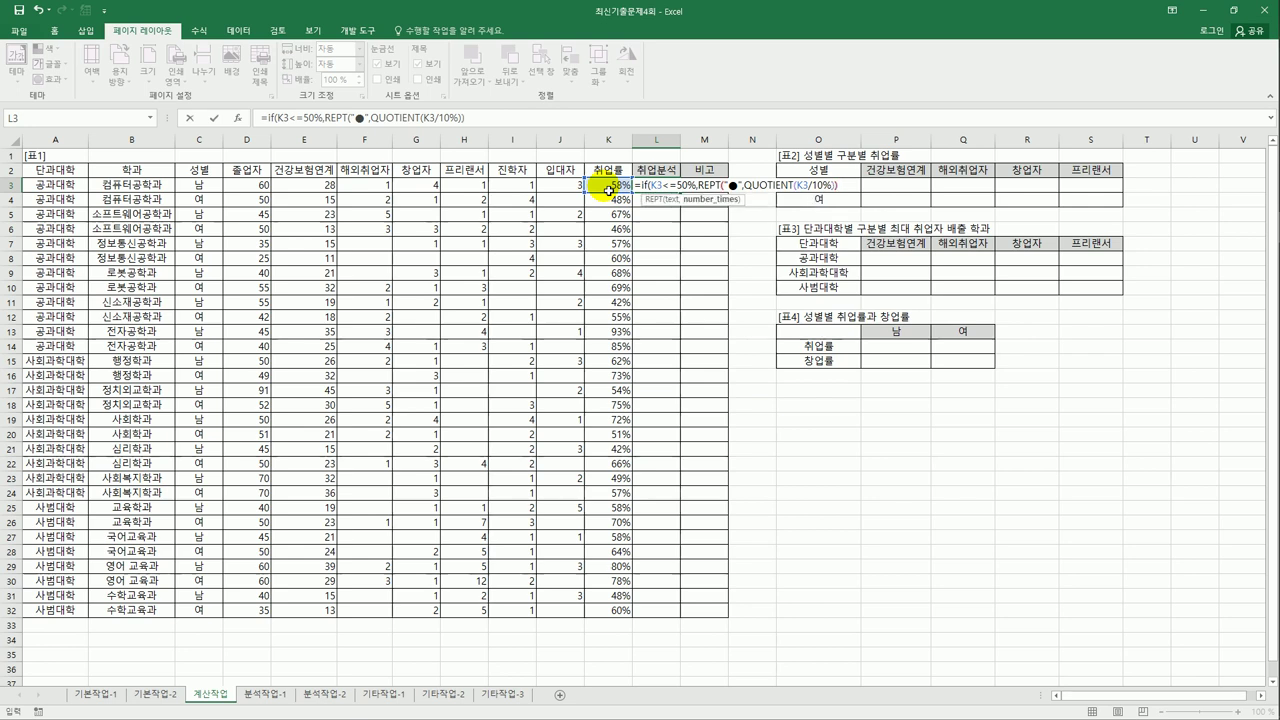
Copy the REPT expression in L3's formula and paste it as the IF's false value
{"action": "type", "text": ","}
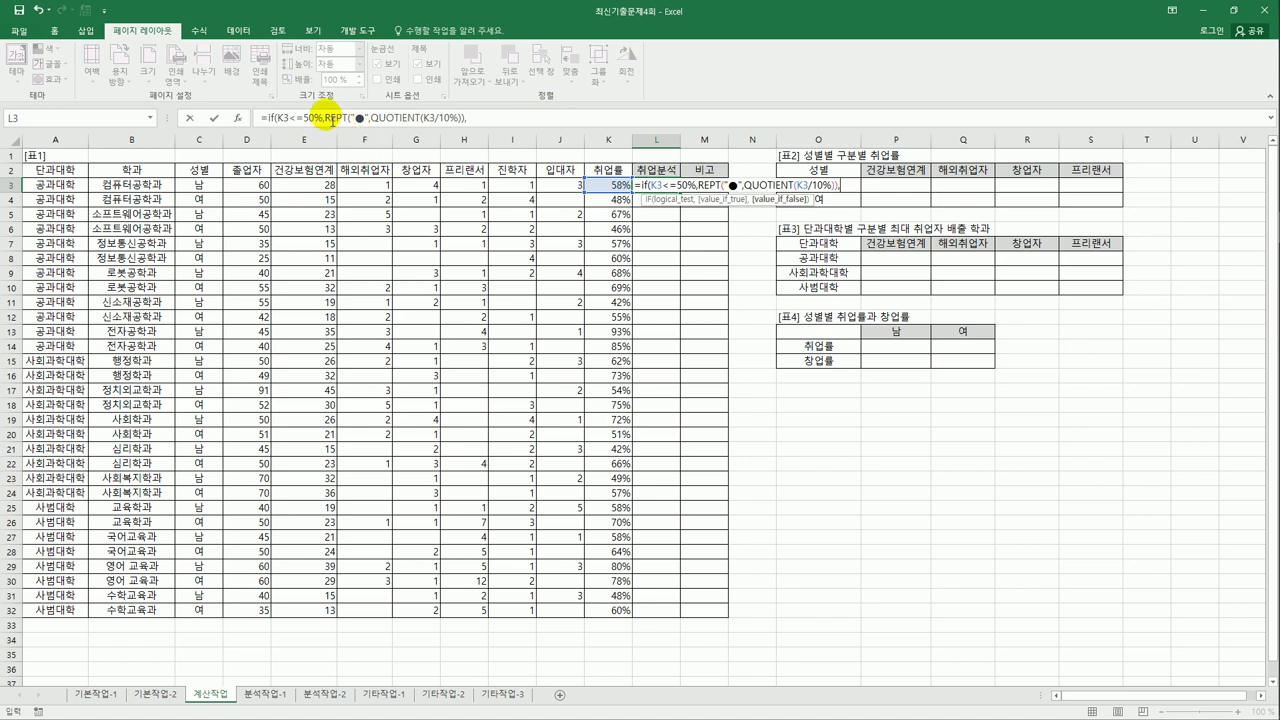
{"action": "left_click_drag", "start_coordinate": [323, 117], "coordinate": [553, 135]}
{"action": "key", "text": "ctrl+c"}
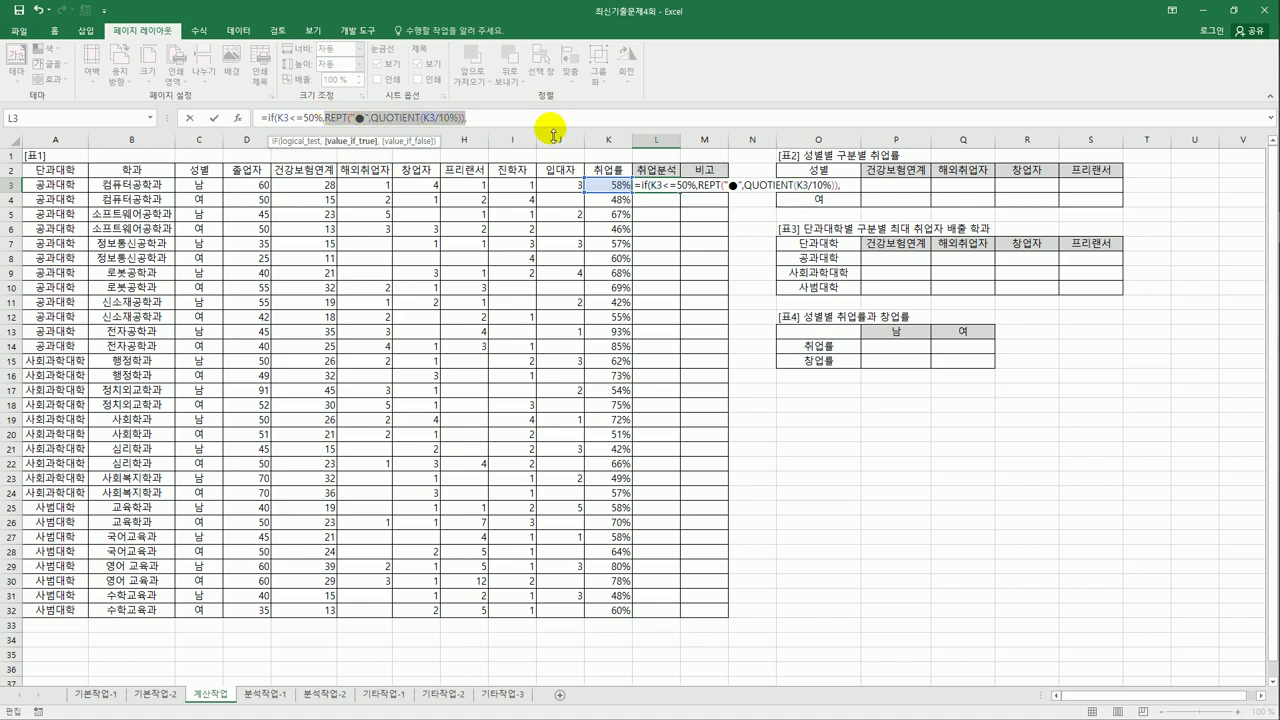
{"action": "left_click", "coordinate": [533, 128]}
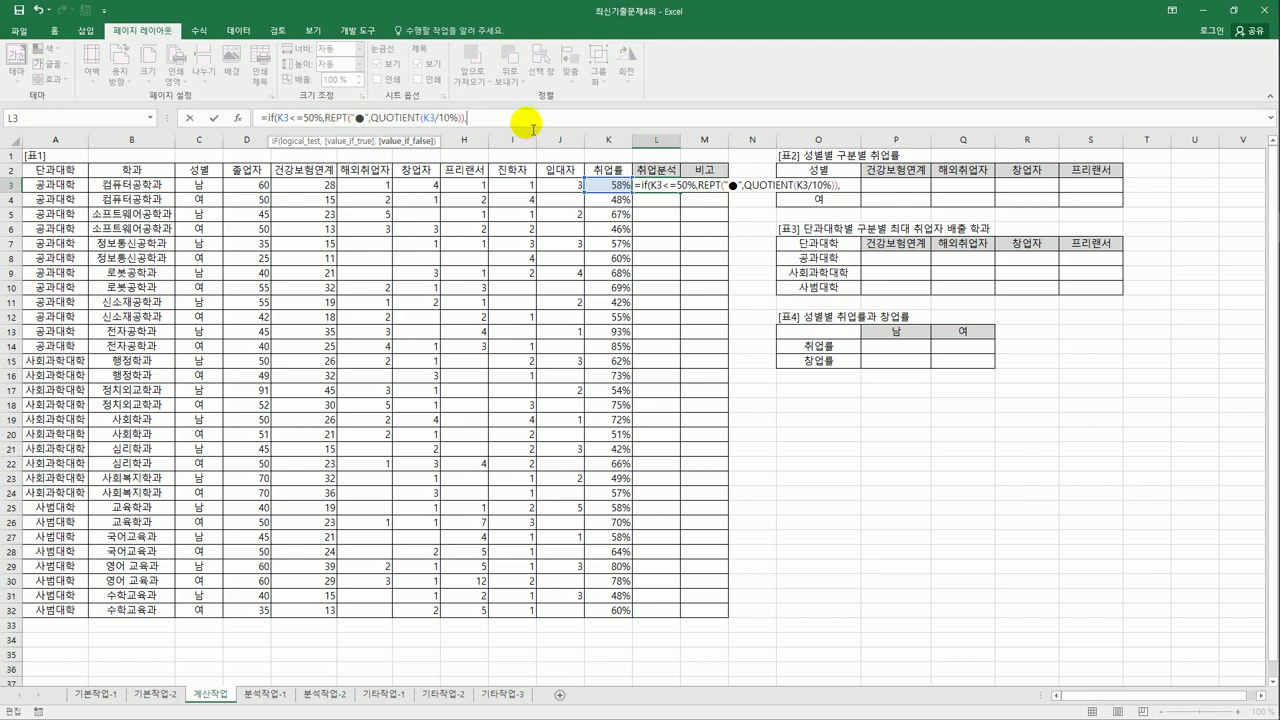
{"action": "key", "text": "ctrl+v"}
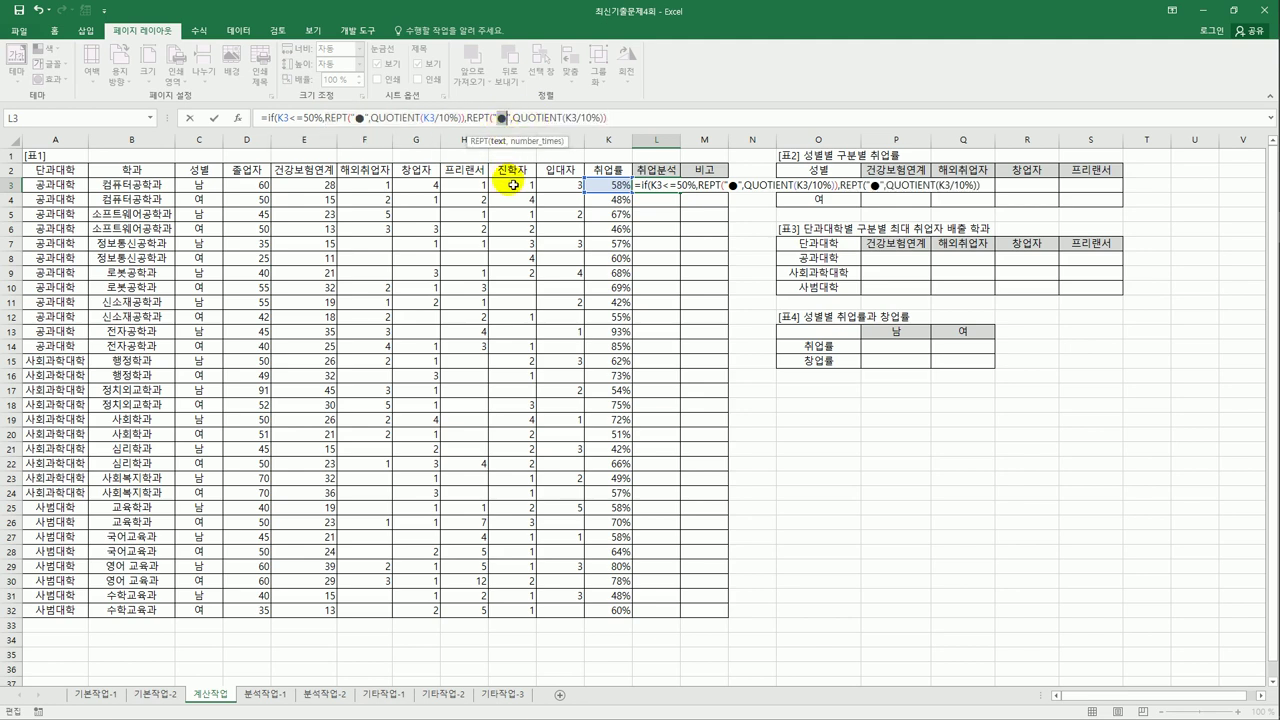
Replace the "●" in the second REPT with the special character "○"
{"action": "key", "text": "BackSpace"}
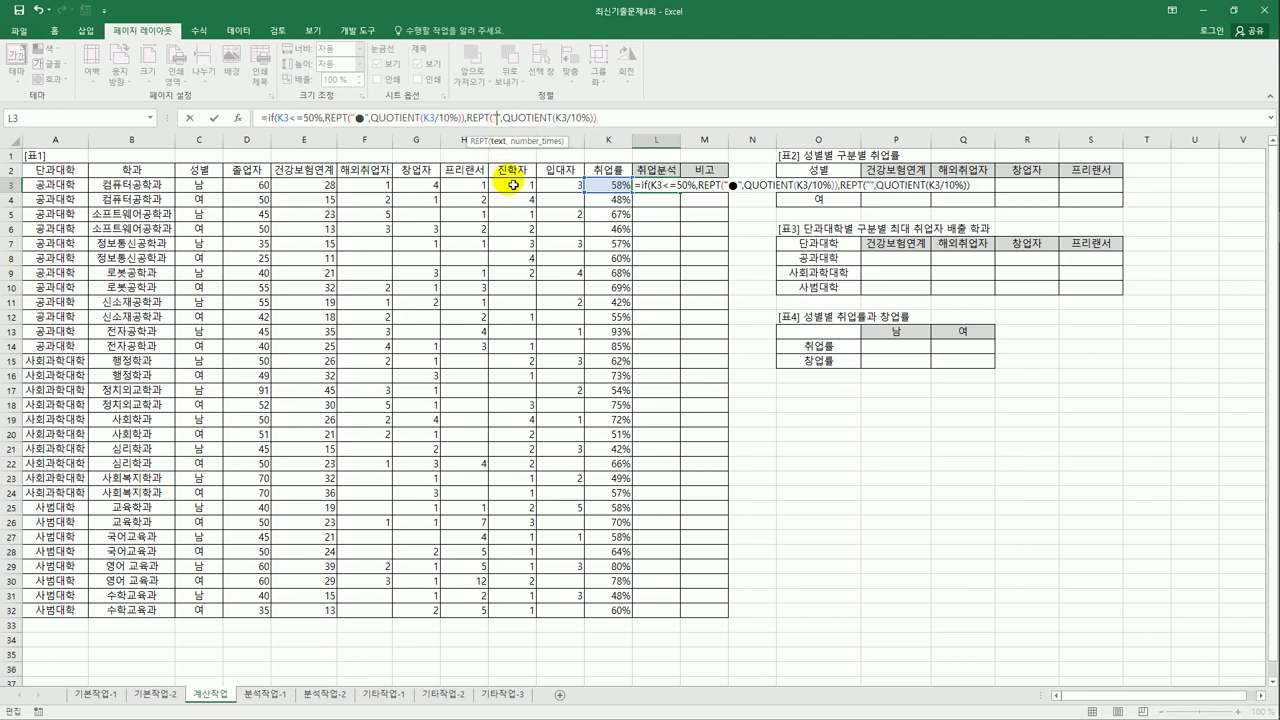
{"action": "type", "text": "a"}
{"action": "key", "text": "BackSpace"}
{"action": "type", "text": "ㅁ"}
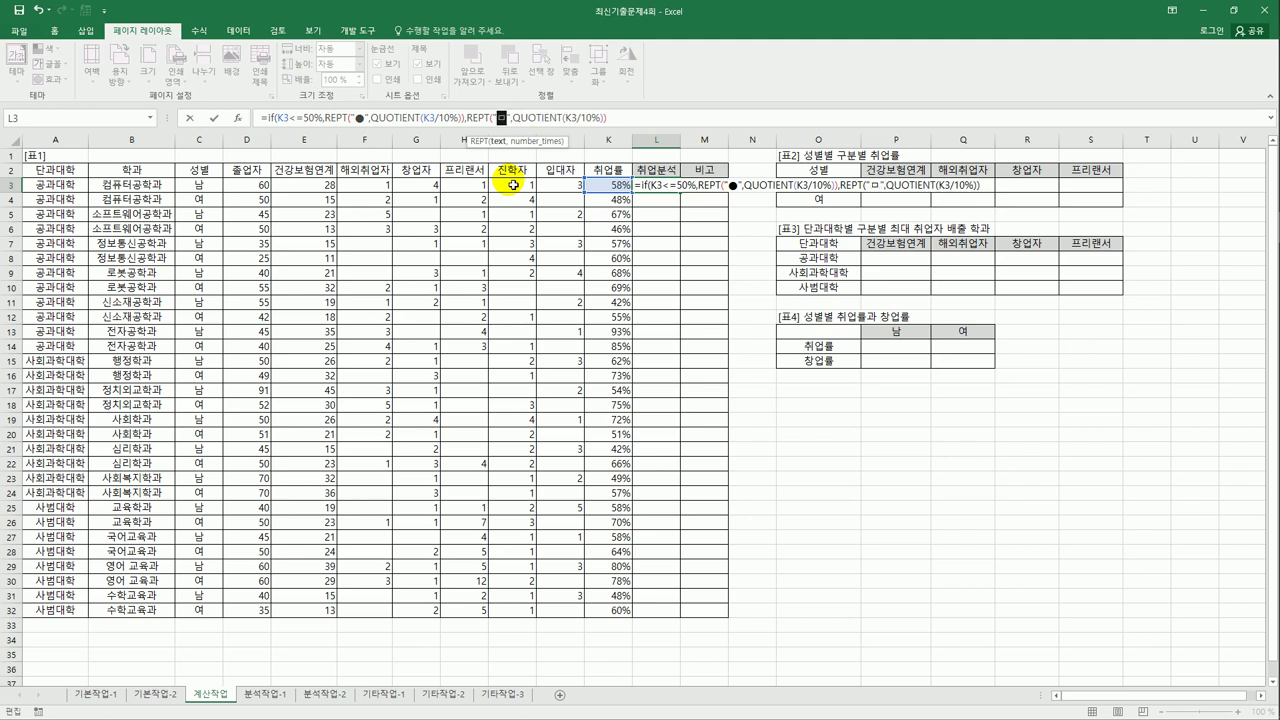
{"action": "key", "text": "Hangul_Hanja"}
{"action": "left_click", "coordinate": [502, 286]}
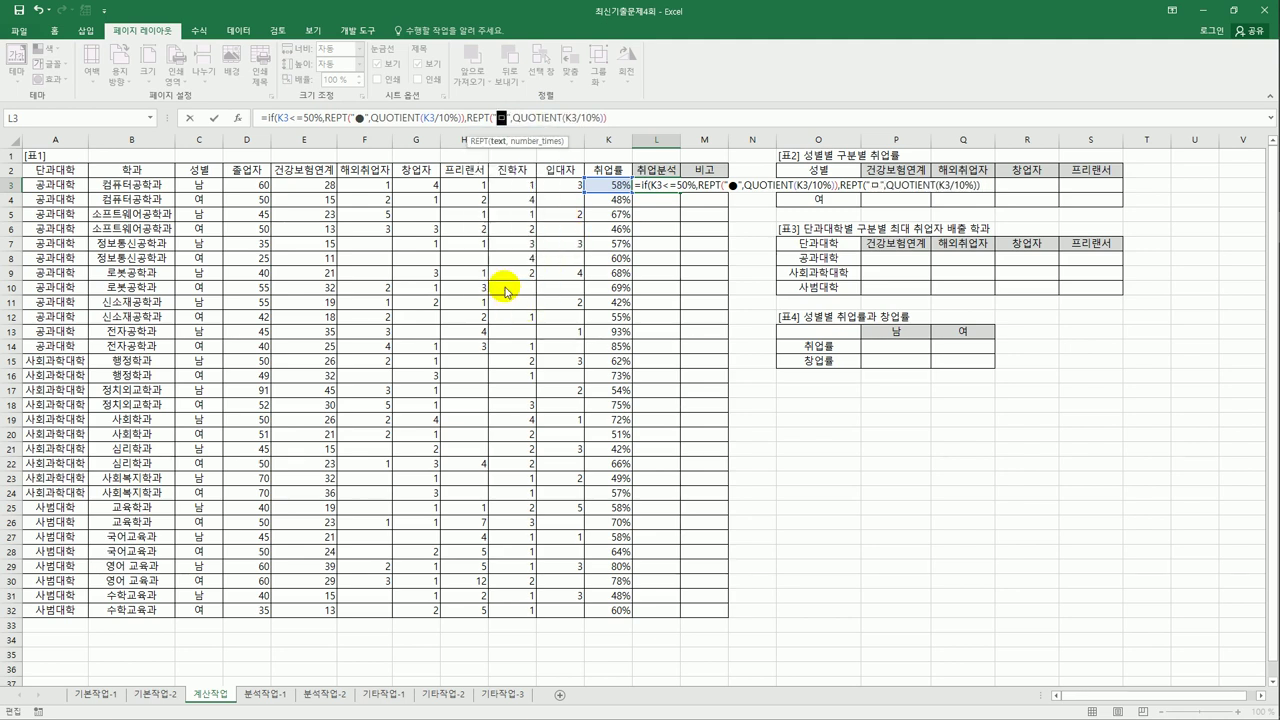
Add the IF function's closing parenthesis and try to enter the formula in L3
{"action": "left_click", "coordinate": [622, 120]}
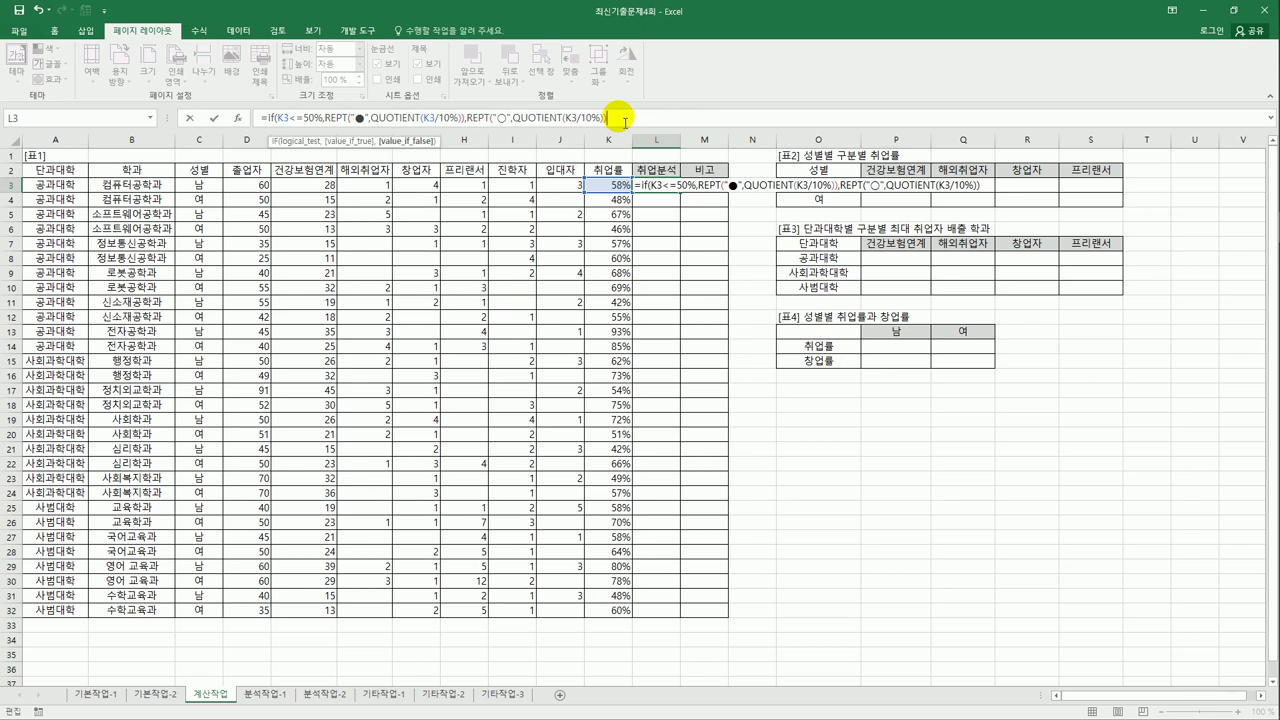
{"action": "type", "text": ")"}
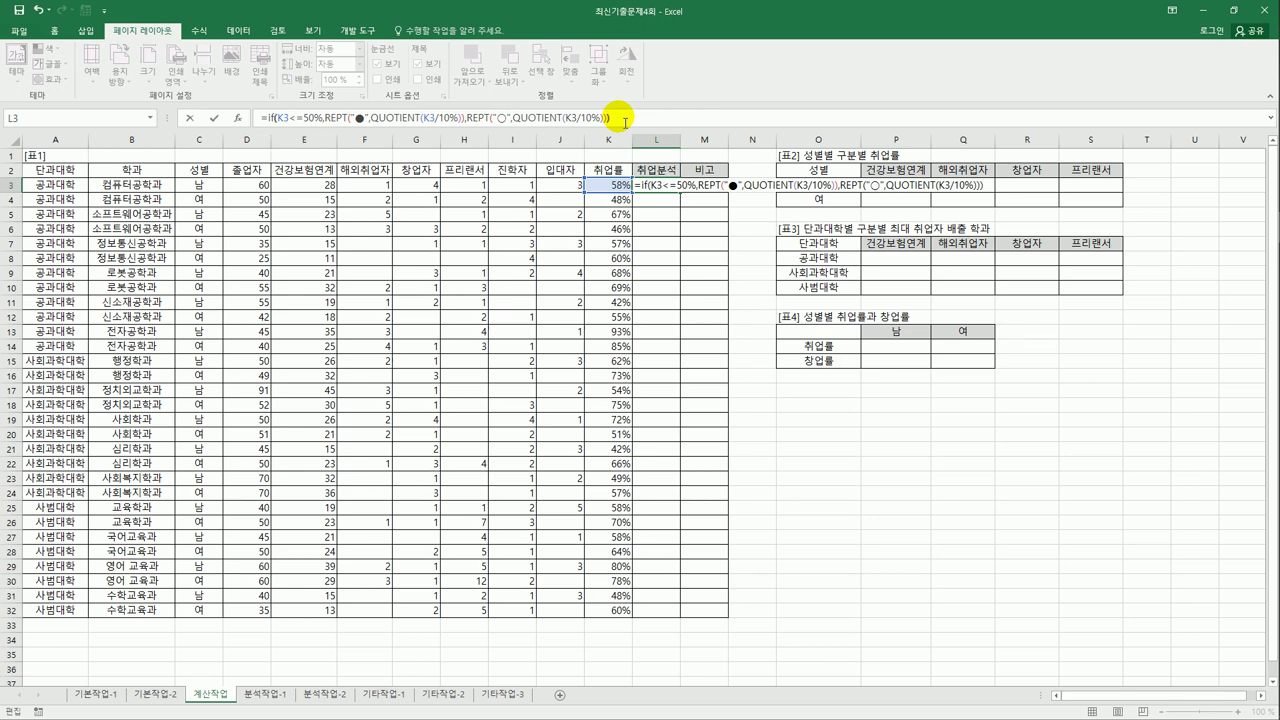
{"action": "key", "text": "Return"}
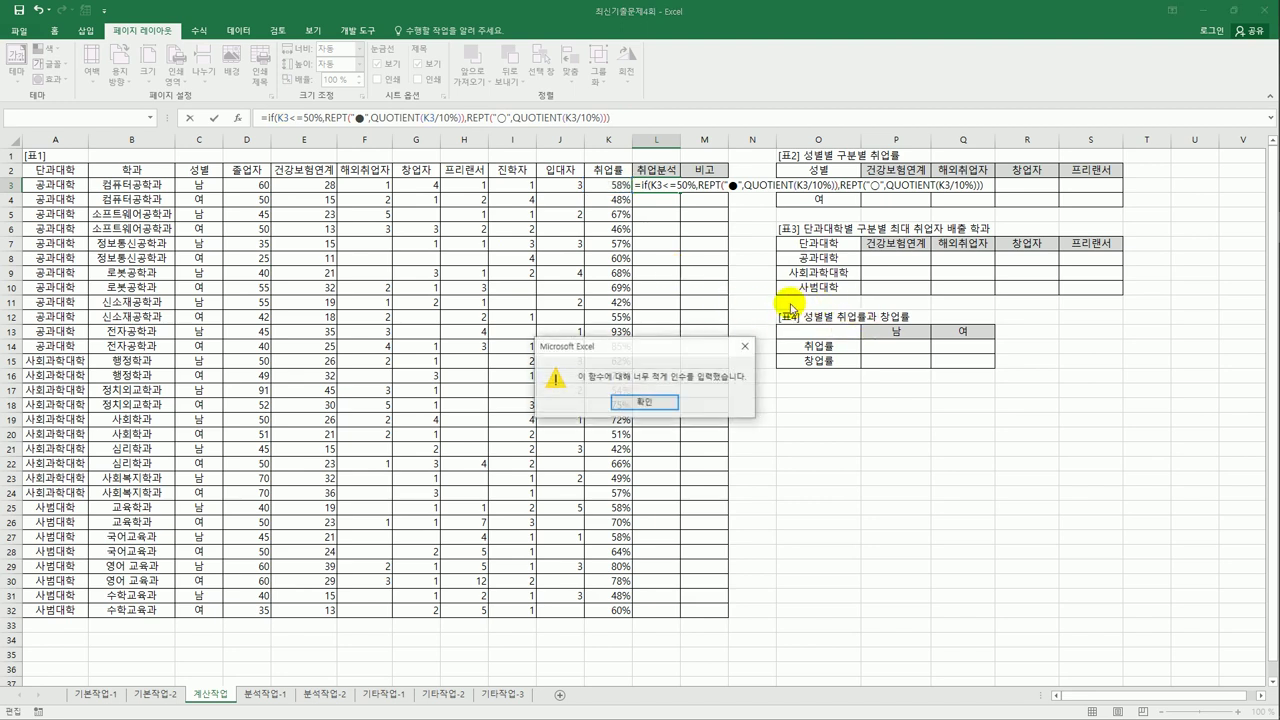
{"action": "left_click", "coordinate": [638, 406]}
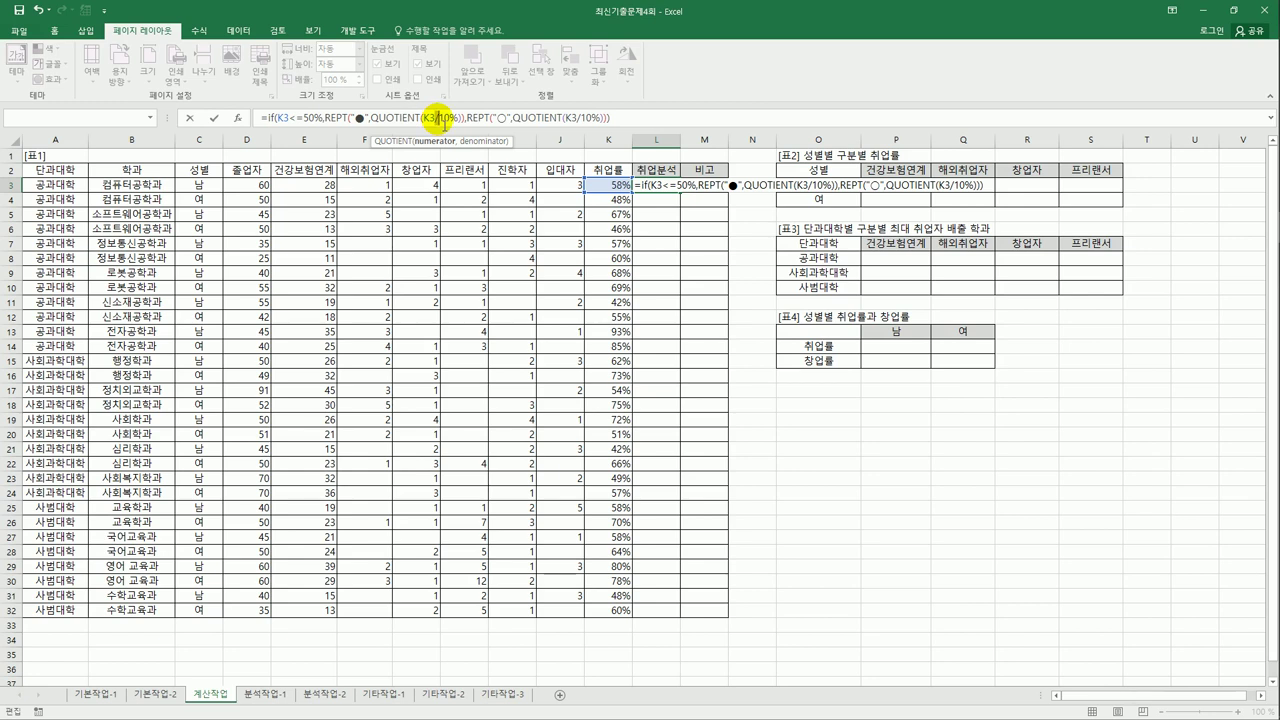
Replace the slash between K3 and 10% with a comma in both QUOTIENT functions and enter the formula in L3
{"action": "key", "text": "Delete"}
{"action": "type", "text": ","}
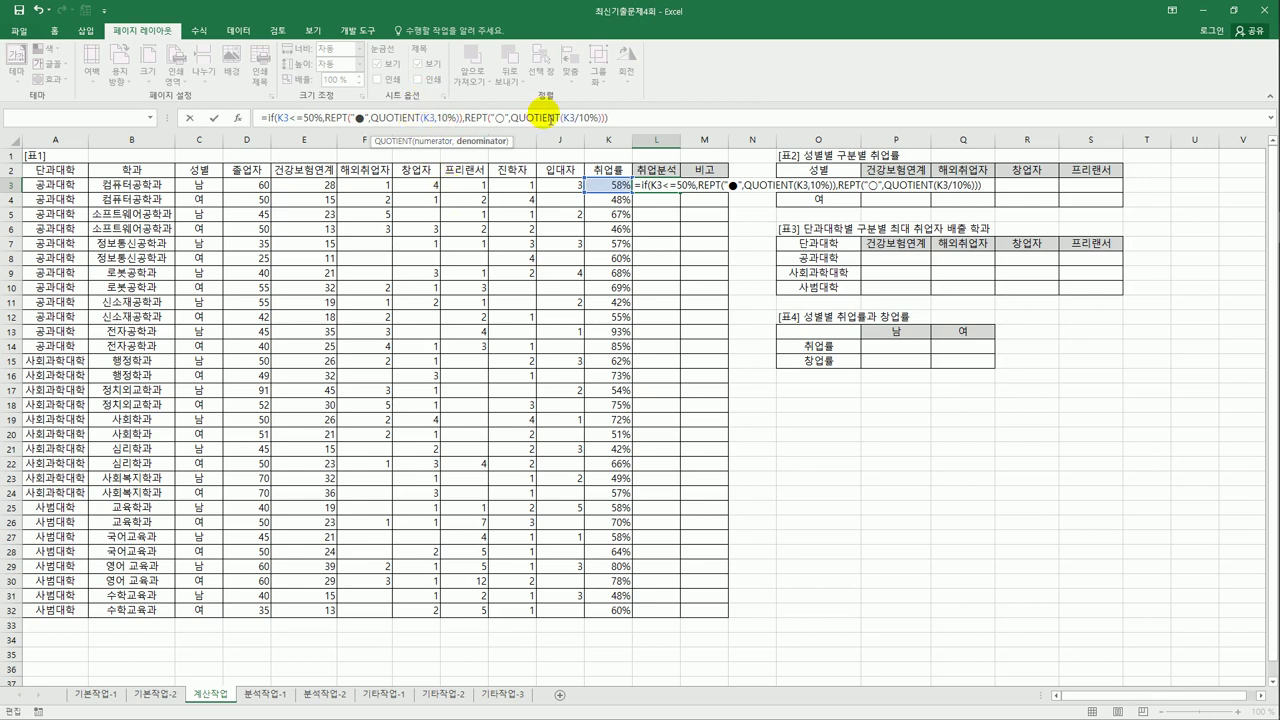
{"action": "left_click", "coordinate": [572, 118]}
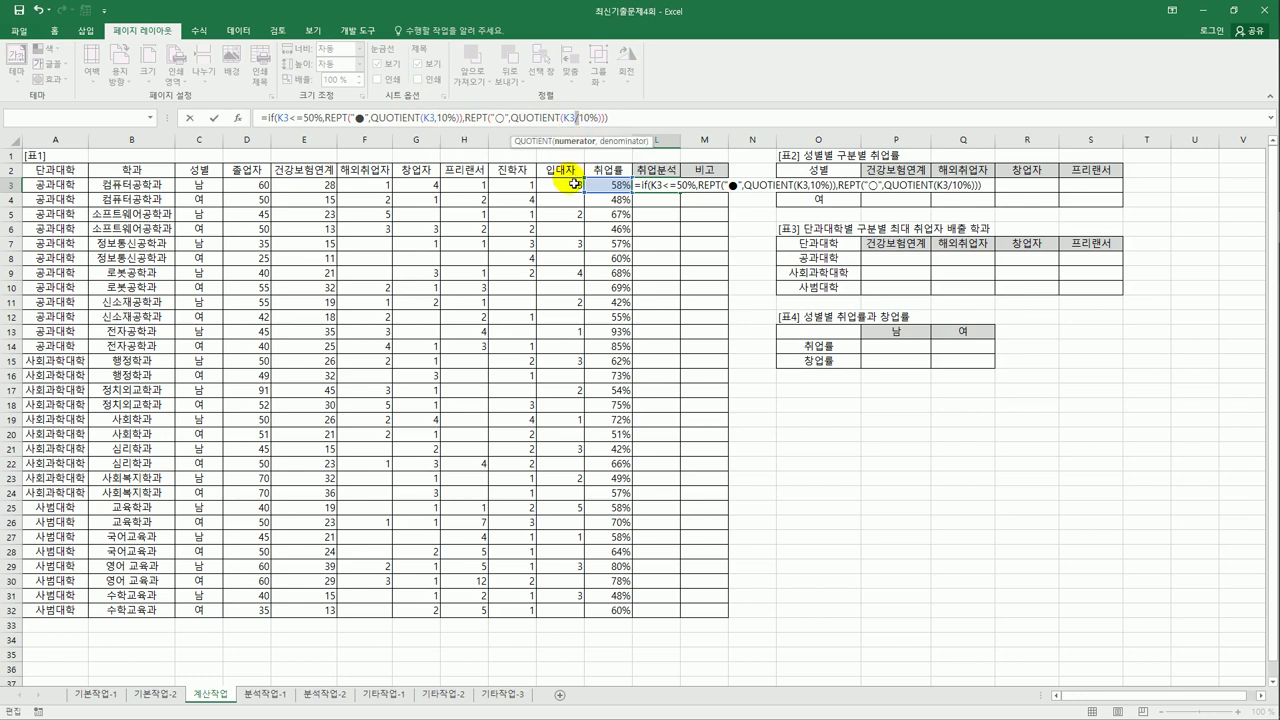
{"action": "key", "text": "Delete"}
{"action": "type", "text": ","}
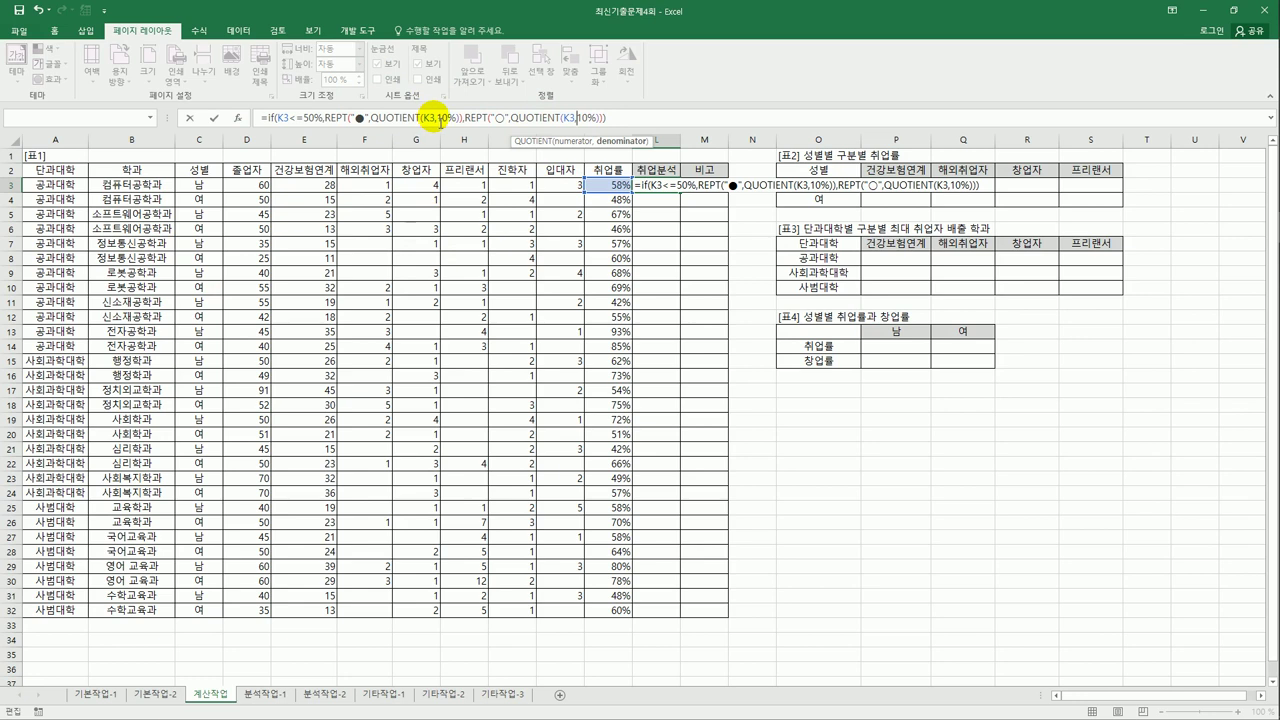
{"action": "left_click", "coordinate": [627, 121]}
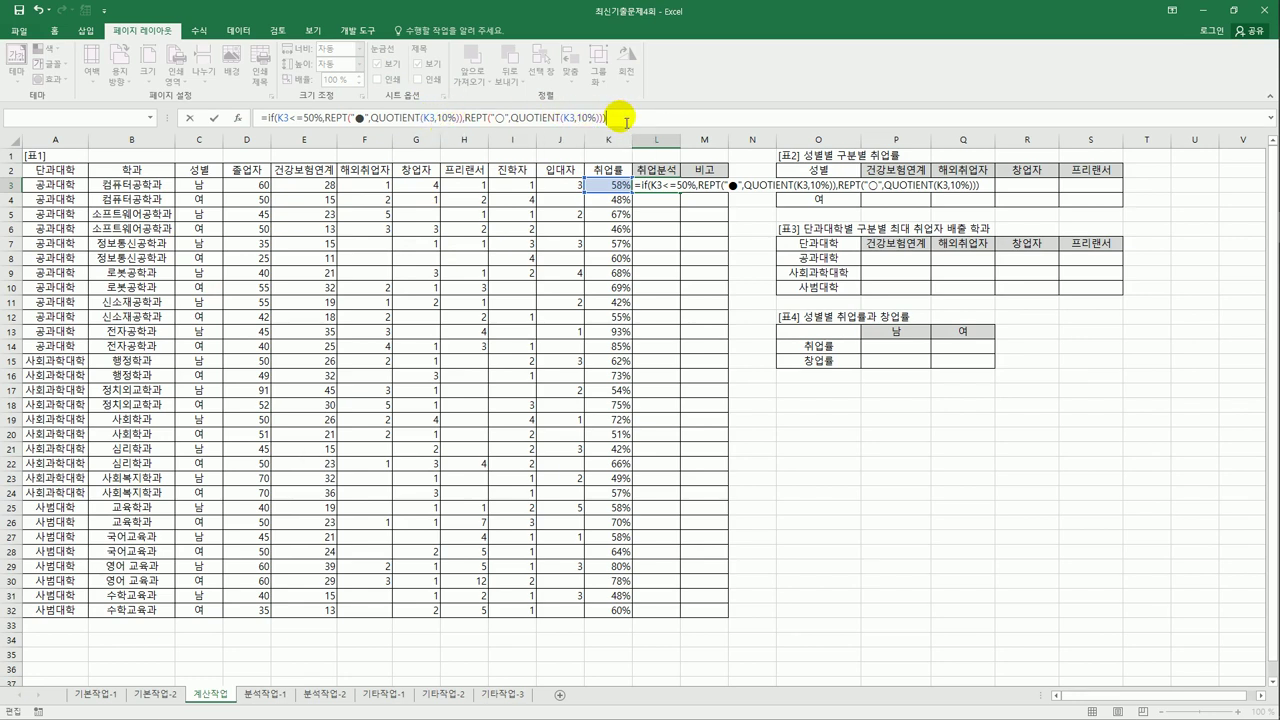
{"action": "key", "text": "Return"}
{"action": "key", "text": "Up"}
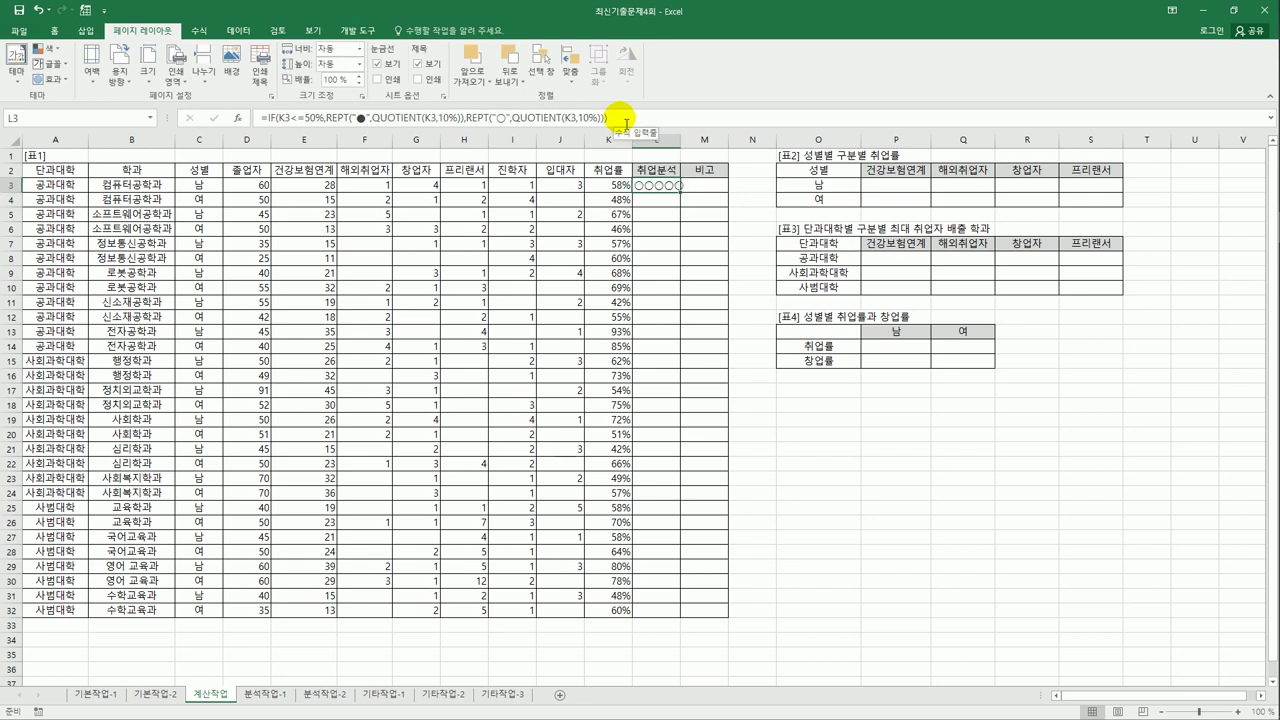
Fill the L3 formula down the 취업분석 column and autofit the column's width
{"action": "double_click", "coordinate": [680, 193]}
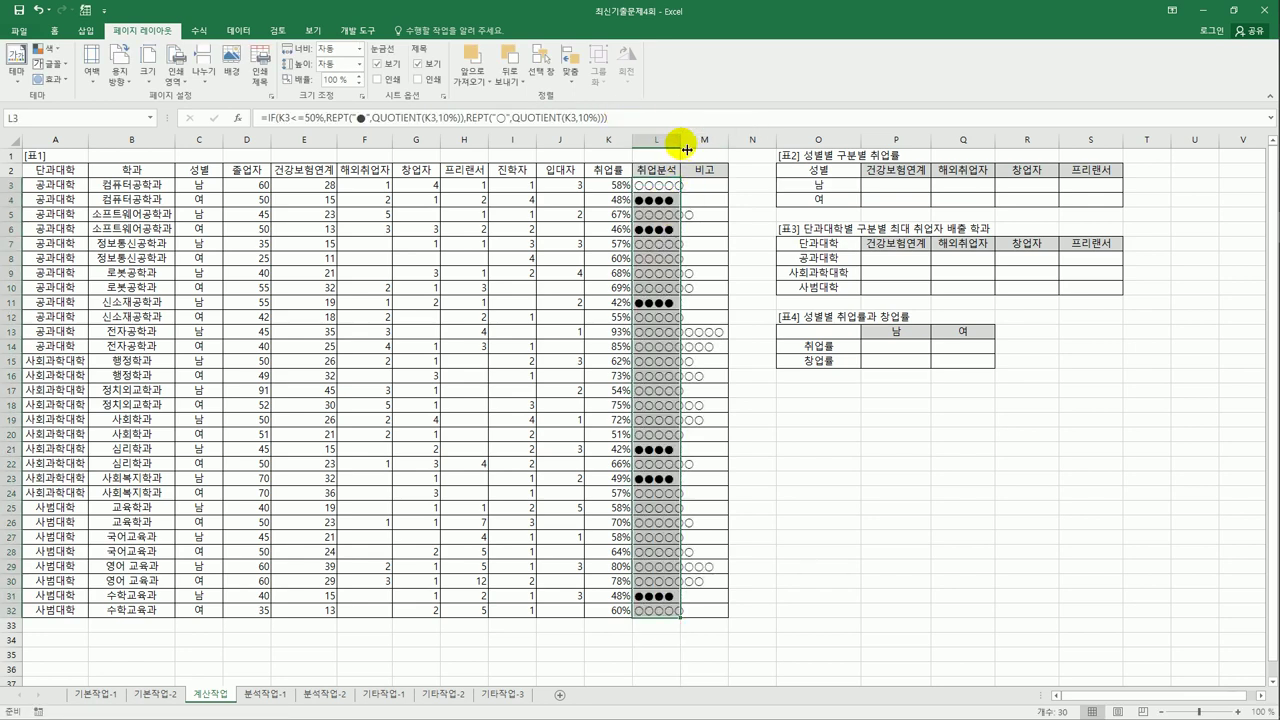
{"action": "double_click", "coordinate": [681, 140]}
{"action": "left_click", "coordinate": [704, 190]}
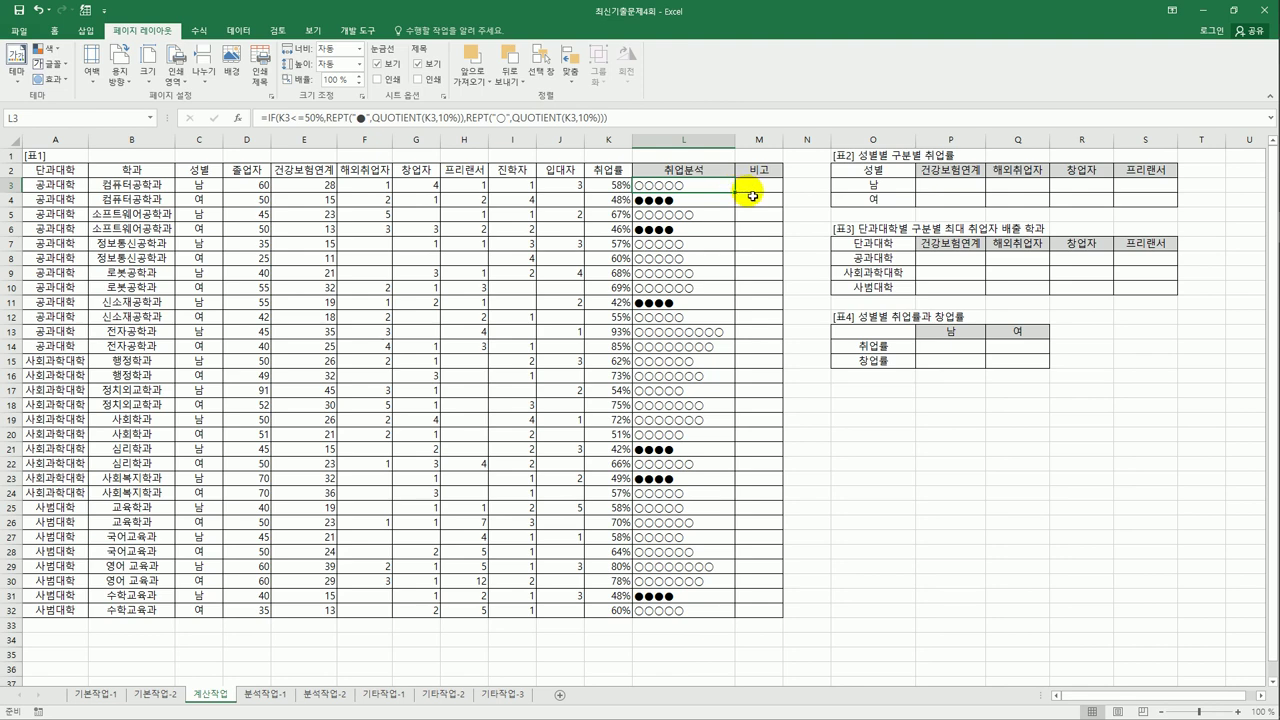
Select M3 in the 비고 column, open the Visual Basic editor and insert a new module
{"action": "left_click", "coordinate": [750, 187]}
{"action": "left_click", "coordinate": [356, 30]}
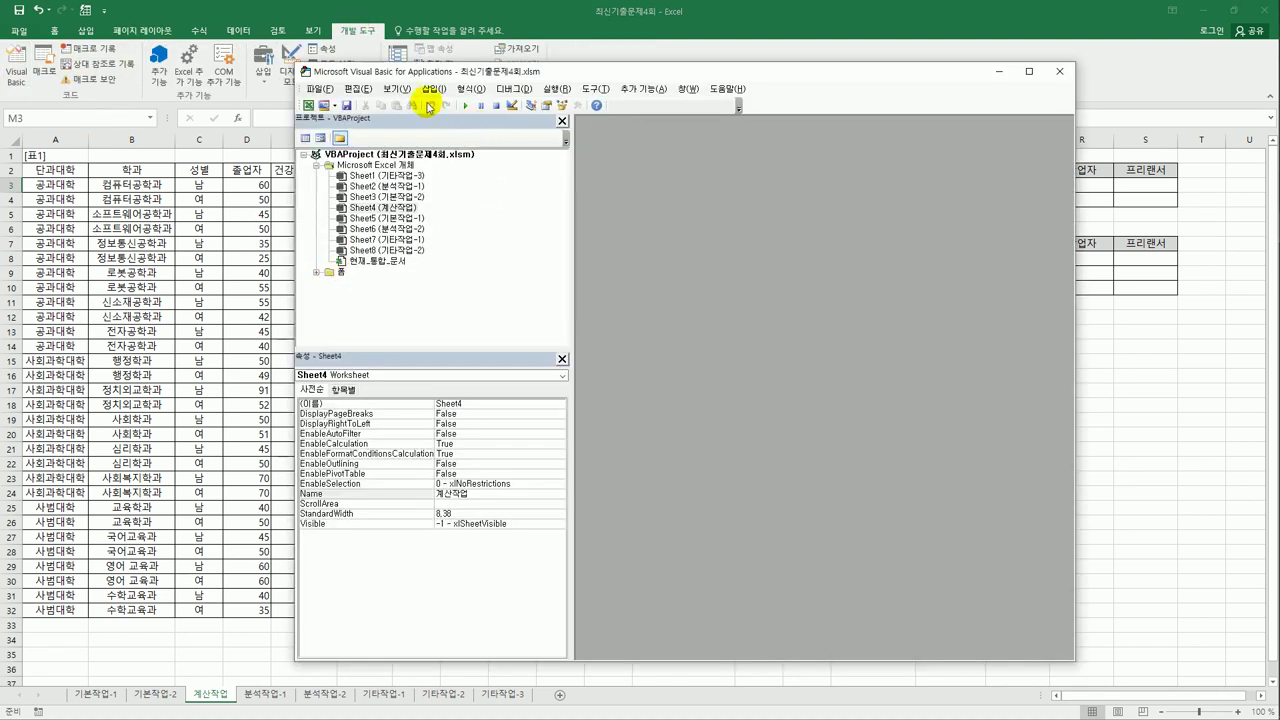
{"action": "left_click", "coordinate": [432, 89]}
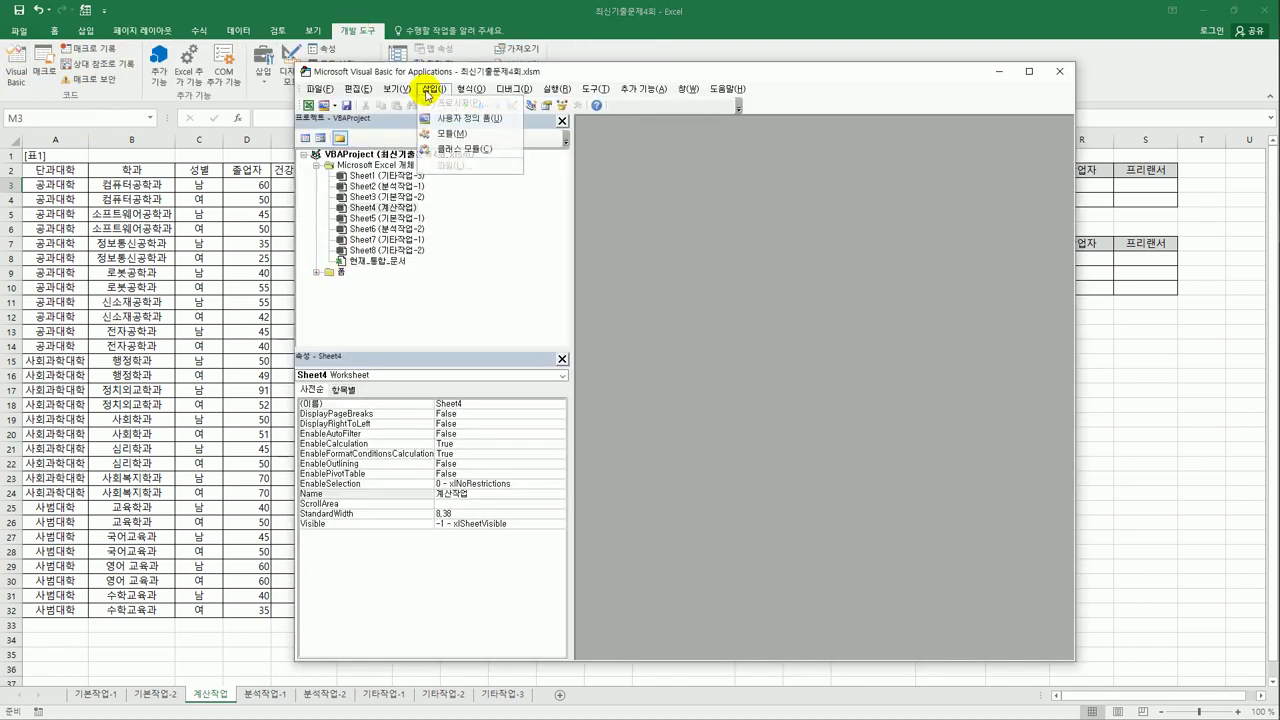
{"action": "left_click", "coordinate": [452, 133]}
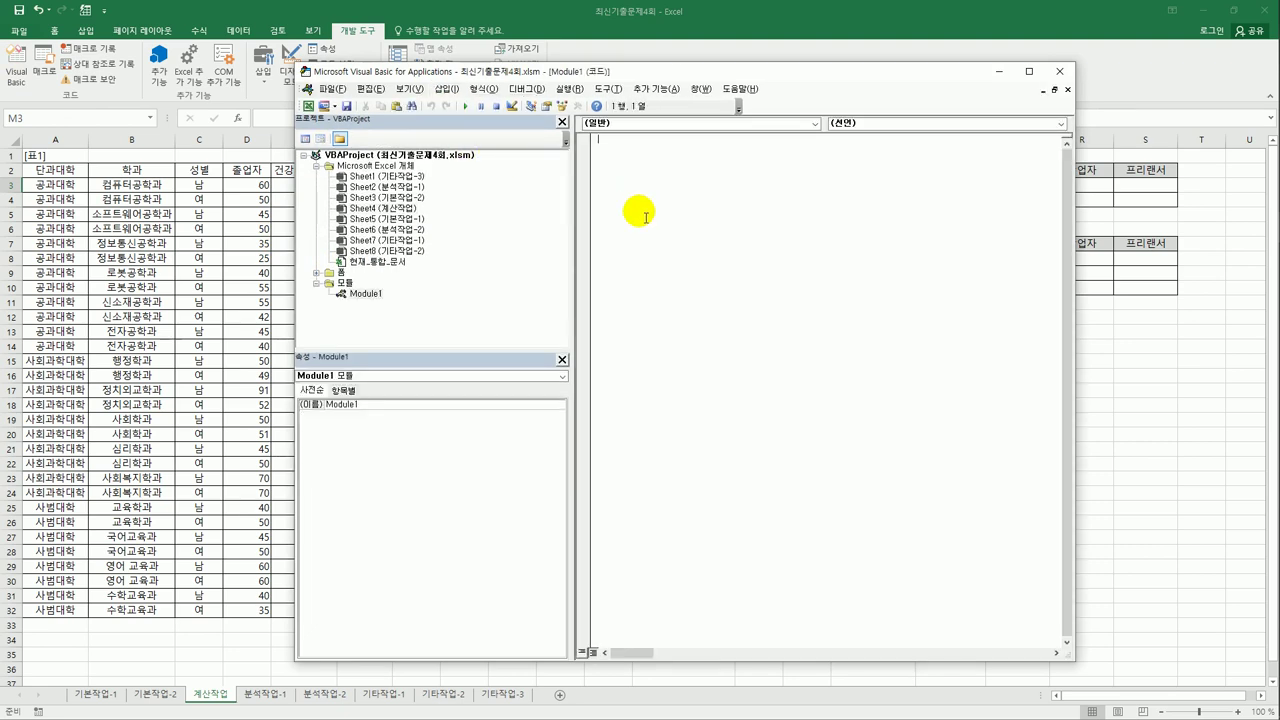
Declare the public function fn비고 with 취업률 as its argument in the module
{"action": "type", "text": "녀ㅠ"}
{"action": "key", "text": "BackSpace"}
{"action": "key", "text": "BackSpace"}
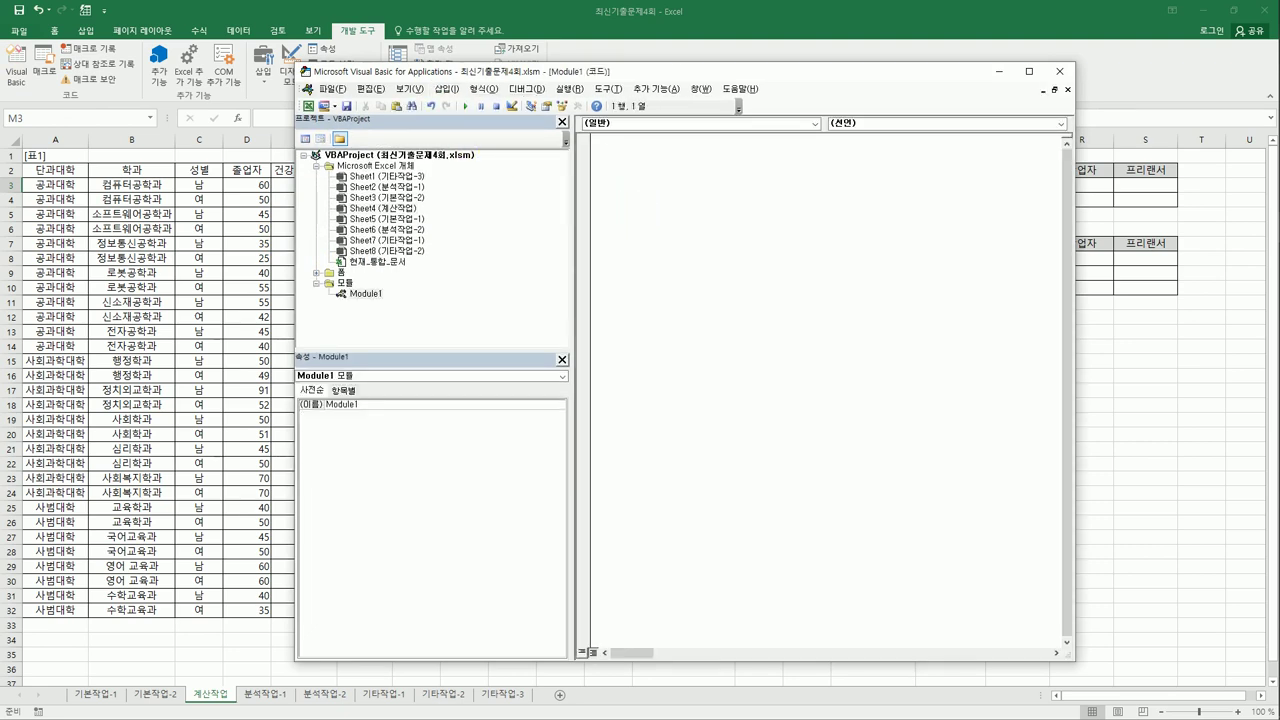
{"action": "type", "text": "public function fn비고(취업률)"}
{"action": "key", "text": "Return"}
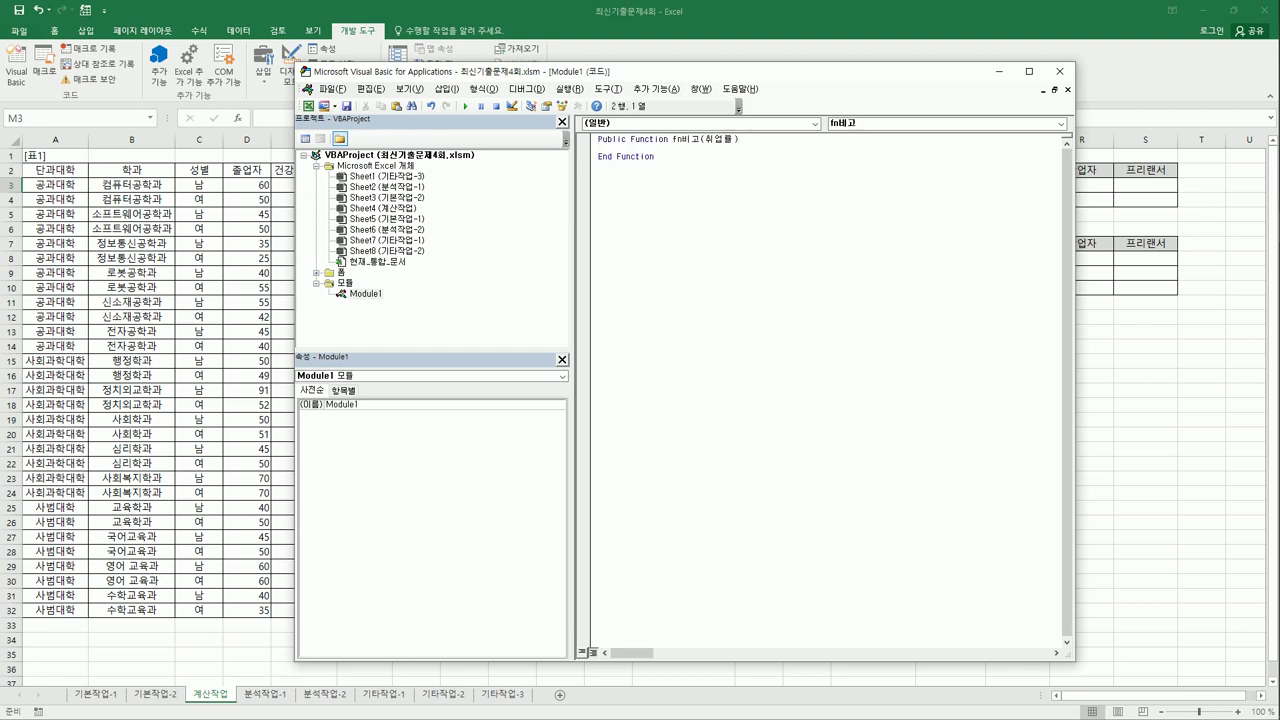
Start a Select Case block on 취업률 inside the fn비고 function
{"action": "key", "text": "Return"}
{"action": "type", "text": "select caws"}
{"action": "key", "text": "BackSpace"}
{"action": "key", "text": "BackSpace"}
{"action": "type", "text": "se 취업률"}
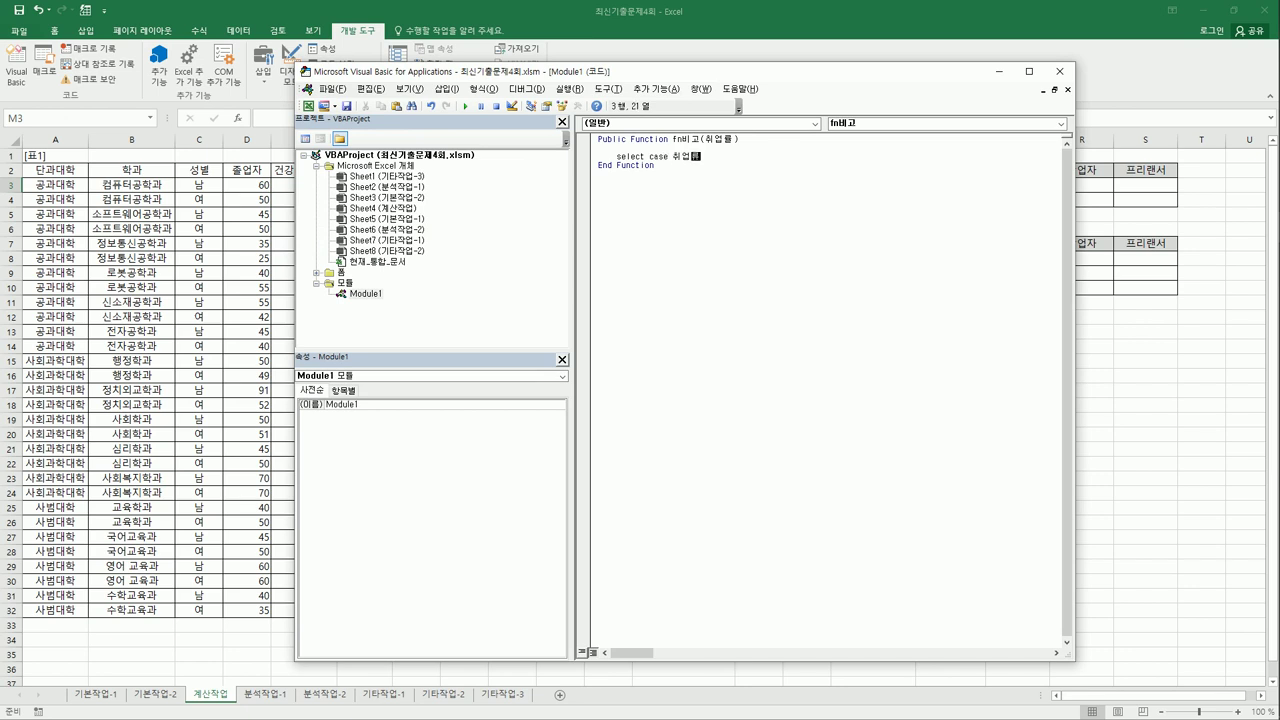
Add a Case Is < 0.5 branch that sets fn비고 to "전문상담필요"
{"action": "key", "text": "Return"}
{"action": "key", "text": "Tab"}
{"action": "type", "text": "case is < 0.5"}
{"action": "key", "text": "Return"}
{"action": "type", "text": "fn비고 "}
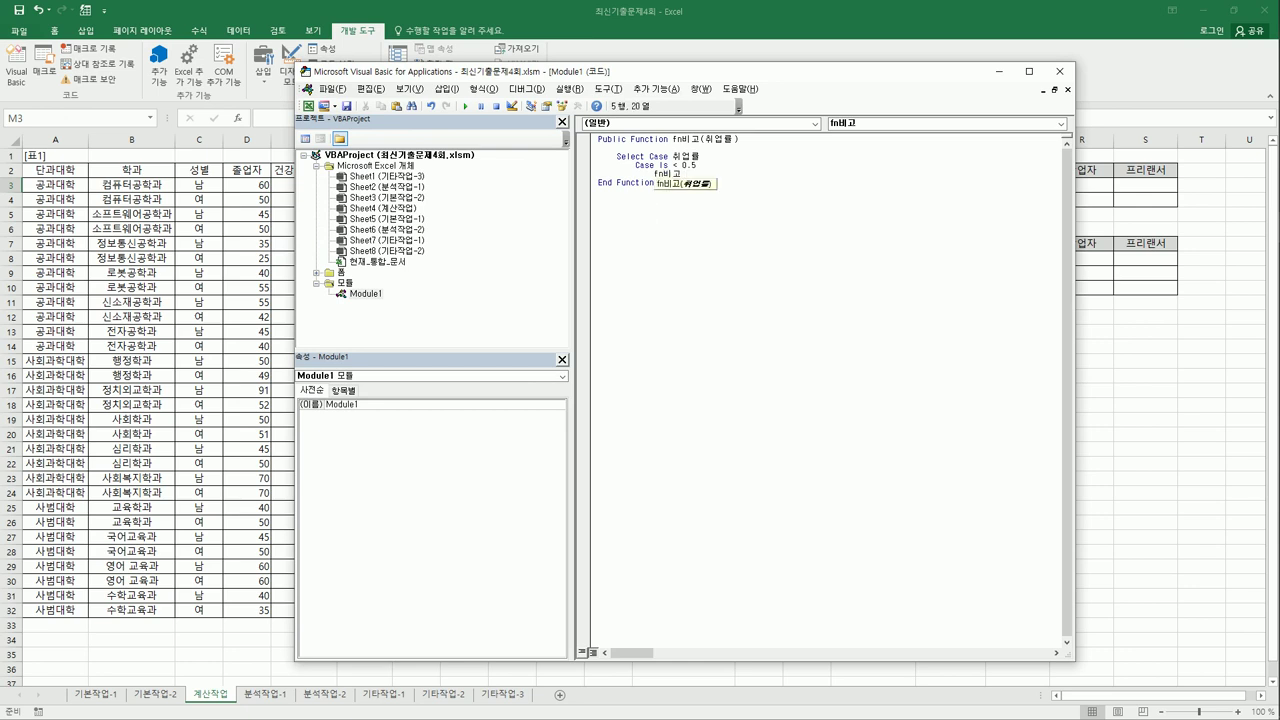
{"action": "type", "text": "=\""}
{"action": "key", "text": "BackSpace"}
{"action": "type", "text": "전문"}
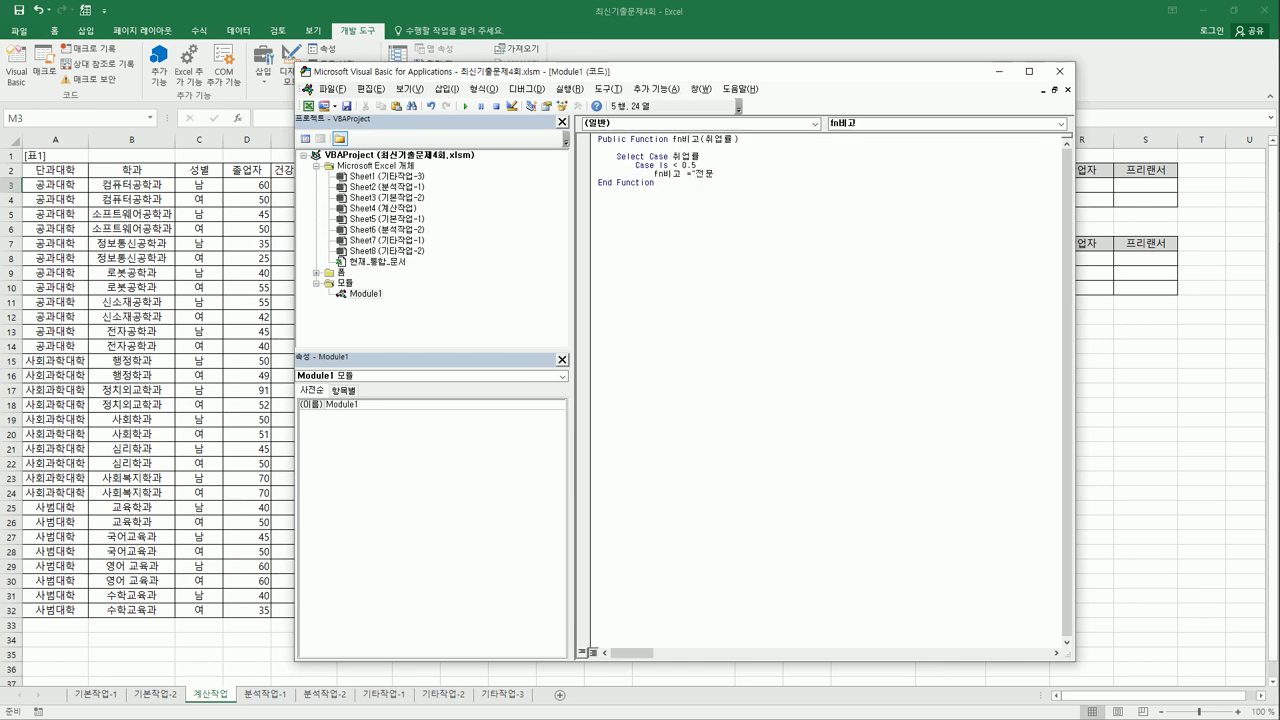
{"action": "type", "text": "상담필요\""}
{"action": "key", "text": "Return"}
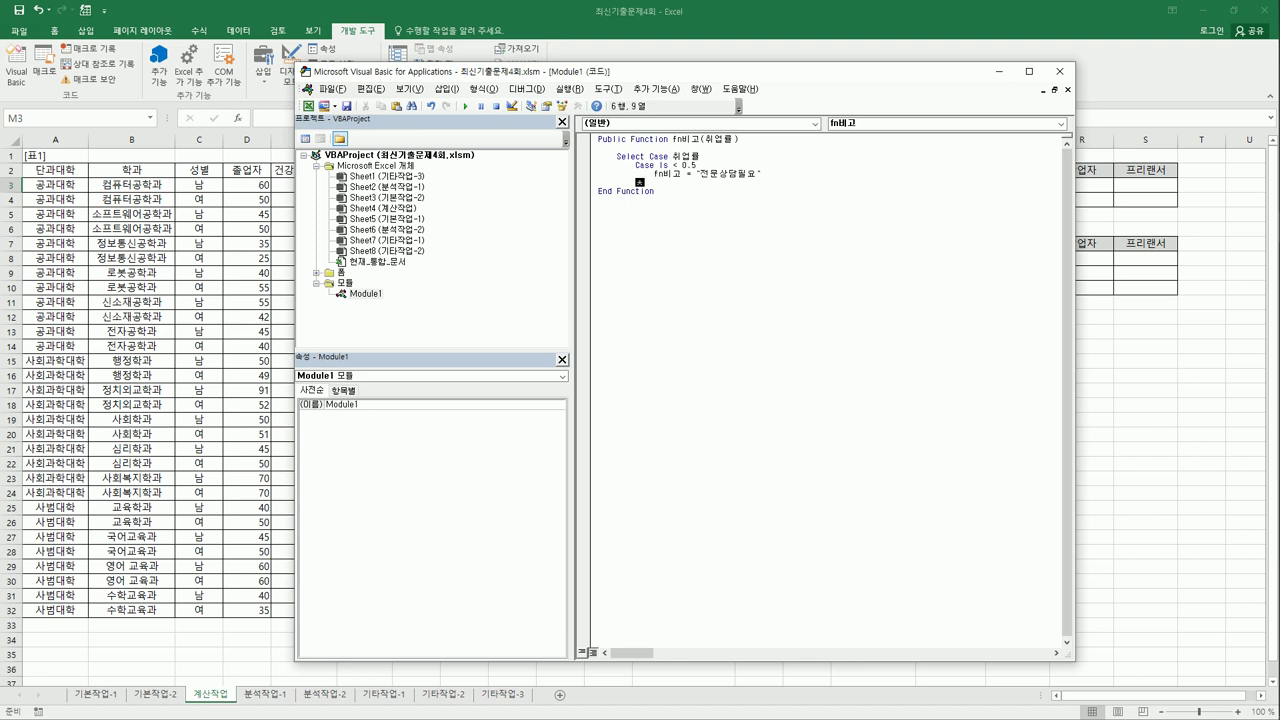
Add a Case 0.8 To 0.9 line and paste a copy of the fn비고 assignment indented beneath it
{"action": "type", "text": "case 0.8 to 0.9"}
{"action": "key", "text": "Return"}
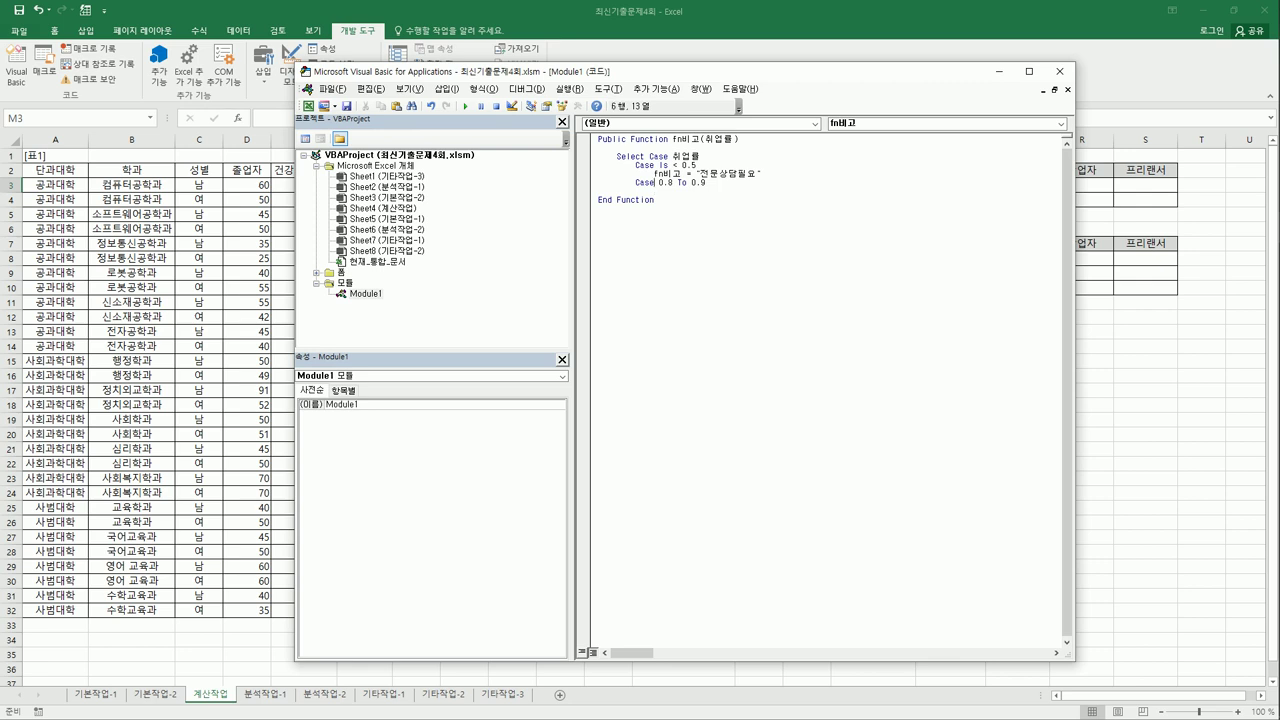
{"action": "key", "text": "Up"}
{"action": "key", "text": "shift+End"}
{"action": "key", "text": "ctrl+c"}
{"action": "key", "text": "Down"}
{"action": "key", "text": "Return"}
{"action": "key", "text": "Tab"}
{"action": "key", "text": "ctrl+v"}
Replace the pasted text in the Case 0.8 To 0.9 branch with "우수학과"
{"action": "key", "text": "shift+End"}
{"action": "key", "text": "shift+Left"}
{"action": "key", "text": "Delete"}
{"action": "type", "text": "dn"}
{"action": "key", "text": "BackSpace"}
{"action": "key", "text": "BackSpace"}
{"action": "type", "text": "우수학과"}
{"action": "key", "text": "Return"}
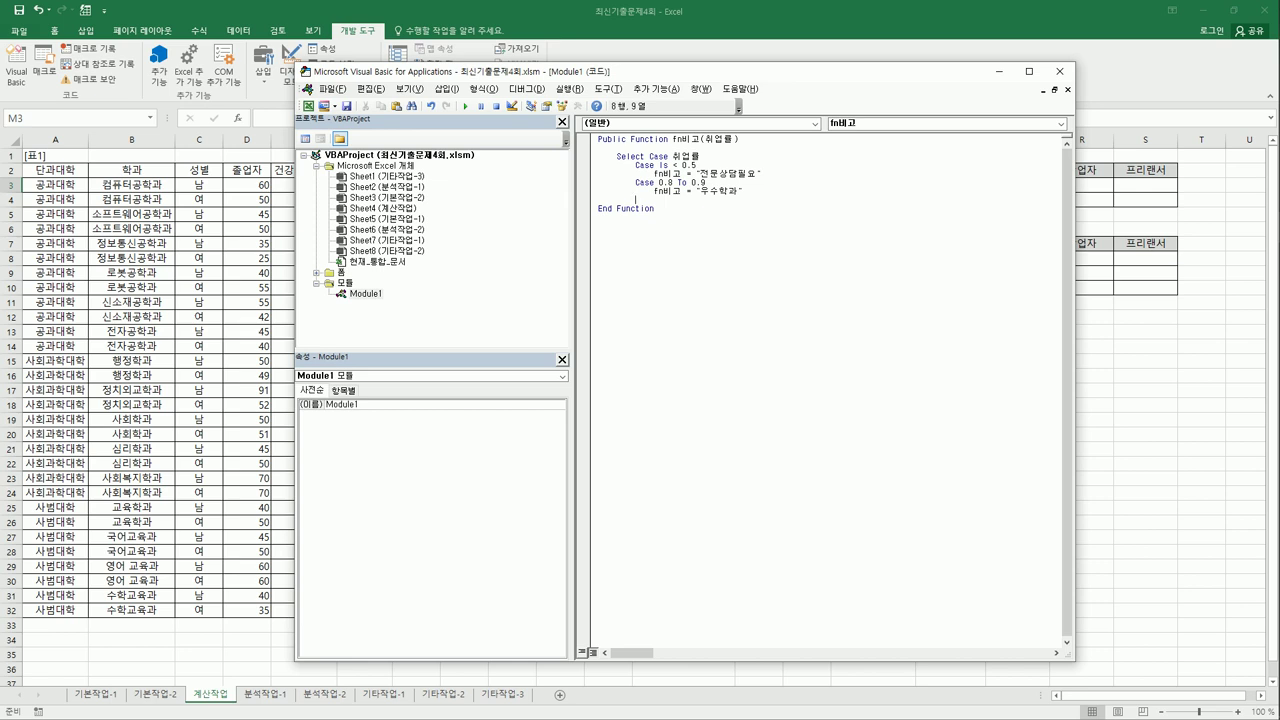
Add a Case Is > 0.9 line and paste the copied fn비고 assignment indented beneath it
{"action": "type", "text": "case i"}
{"action": "type", "text": "s ㅋ"}
{"action": "type", "text": " 0"}
{"action": "type", "text": ".9"}
{"action": "key", "text": "Return"}
{"action": "key", "text": "ctrl+v"}
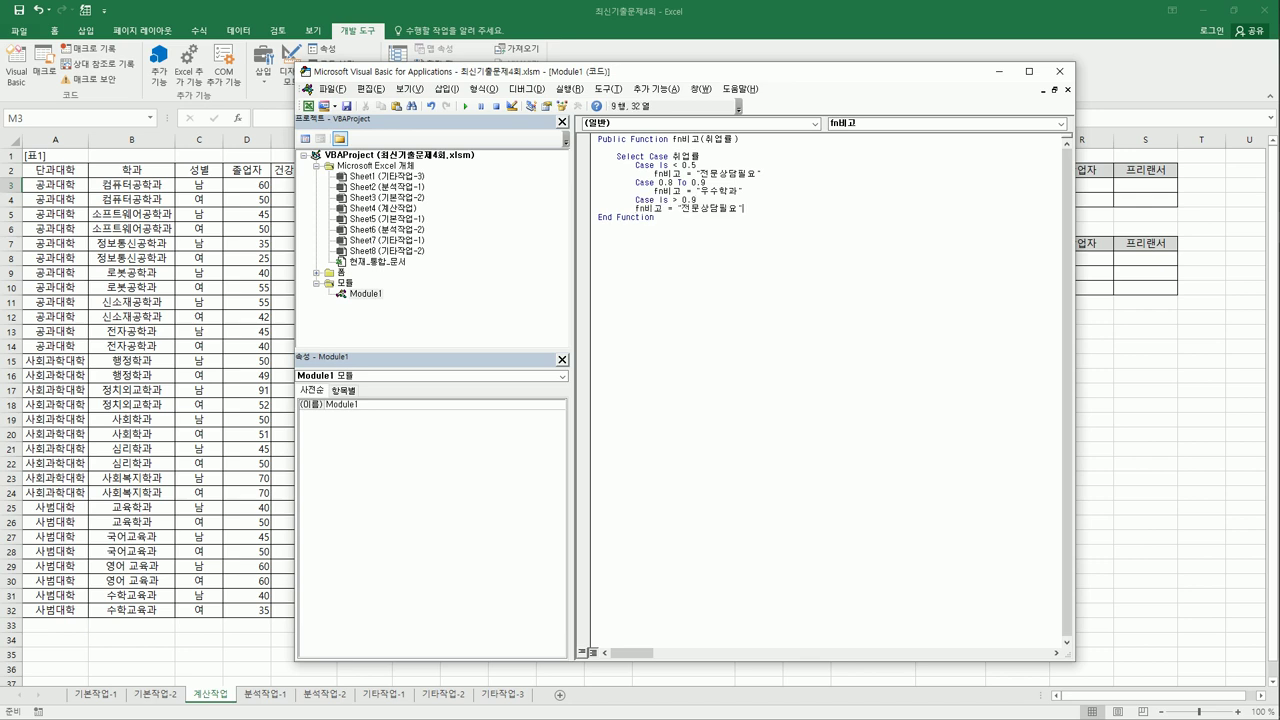
{"action": "key", "text": "Home"}
{"action": "key", "text": "Tab"}
Replace the pasted text in the Case Is > 0.9 branch with "최우수학과"
{"action": "key", "text": "shift+End"}
{"action": "key", "text": "shift+Left"}
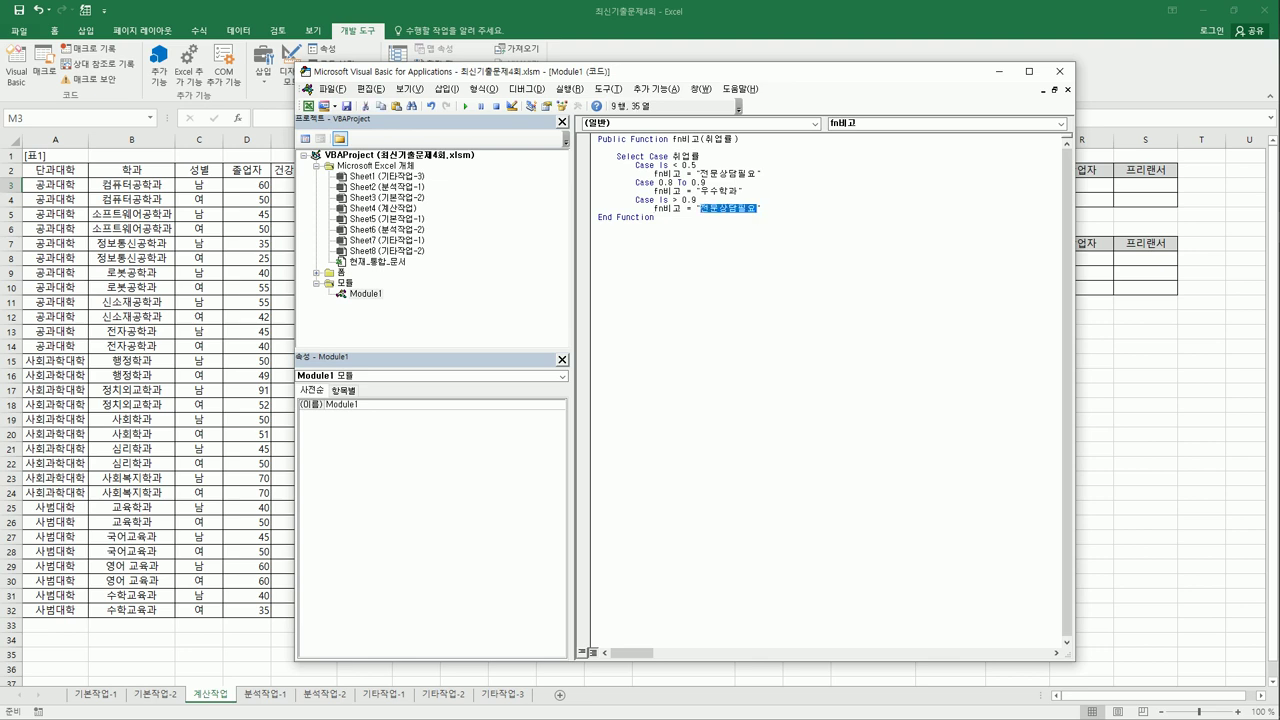
{"action": "key", "text": "Delete"}
{"action": "type", "text": "최우수학과"}
{"action": "key", "text": "End"}
{"action": "key", "text": "Return"}
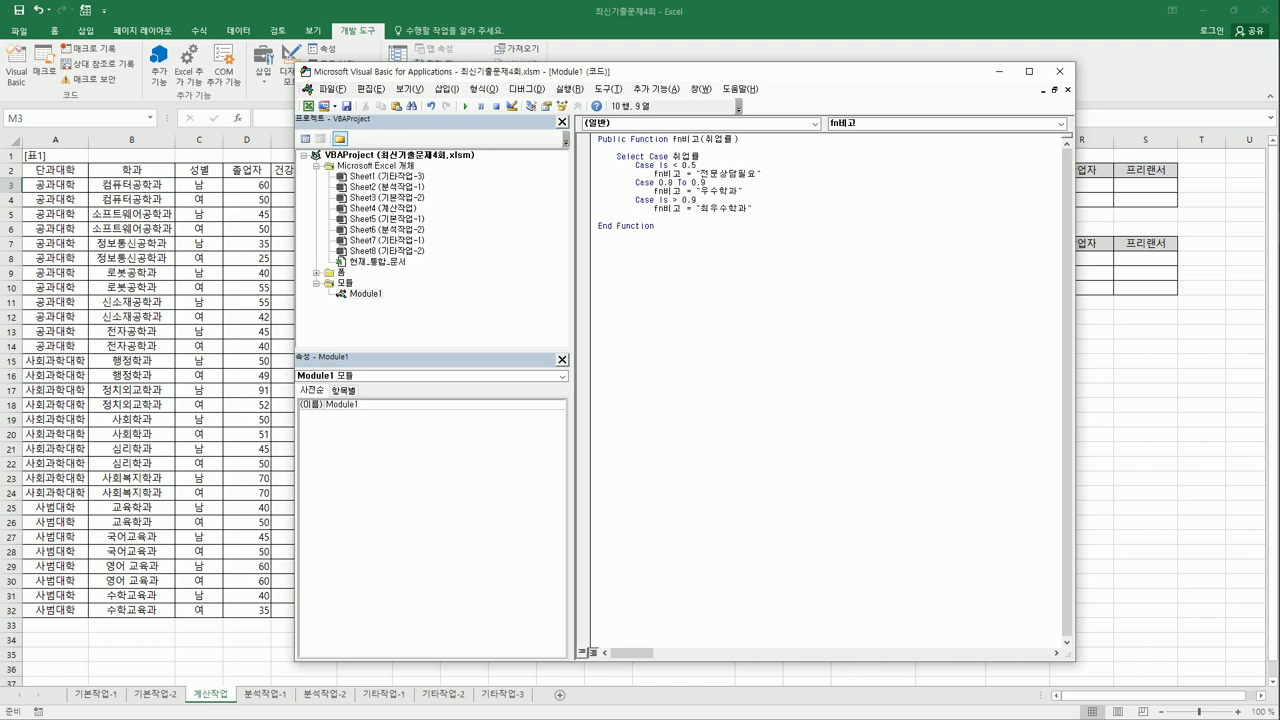
Add a Case Else branch that sets fn비고 to an empty string, reusing the copied assignment
{"action": "type", "text": "case else"}
{"action": "key", "text": "Return"}
{"action": "key", "text": "Tab"}
{"action": "key", "text": "ctrl+v"}
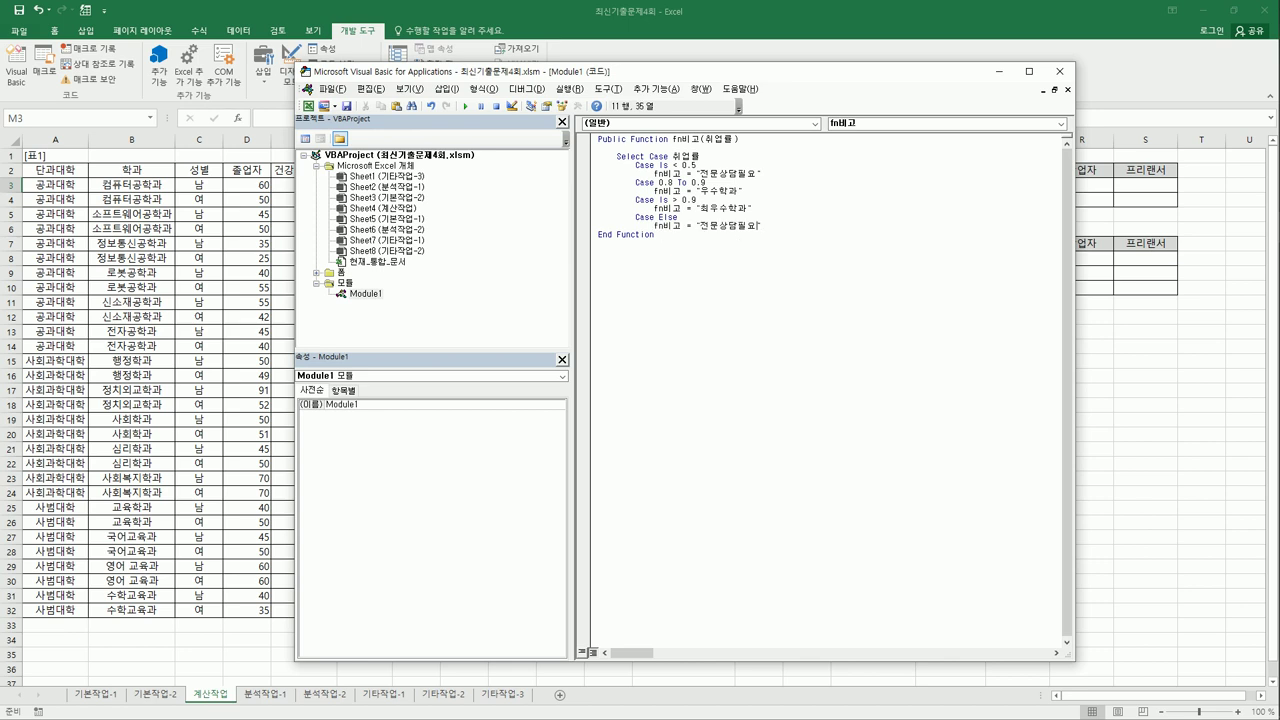
{"action": "key", "text": "shift+Left"}
{"action": "key", "text": "shift+Left"}
{"action": "key", "text": "shift+Left"}
{"action": "key", "text": "shift+Left"}
{"action": "key", "text": "shift+Left"}
{"action": "key", "text": "shift+Left"}
{"action": "key", "text": "BackSpace"}
{"action": "key", "text": "Return"}
{"action": "key", "text": "BackSpace"}
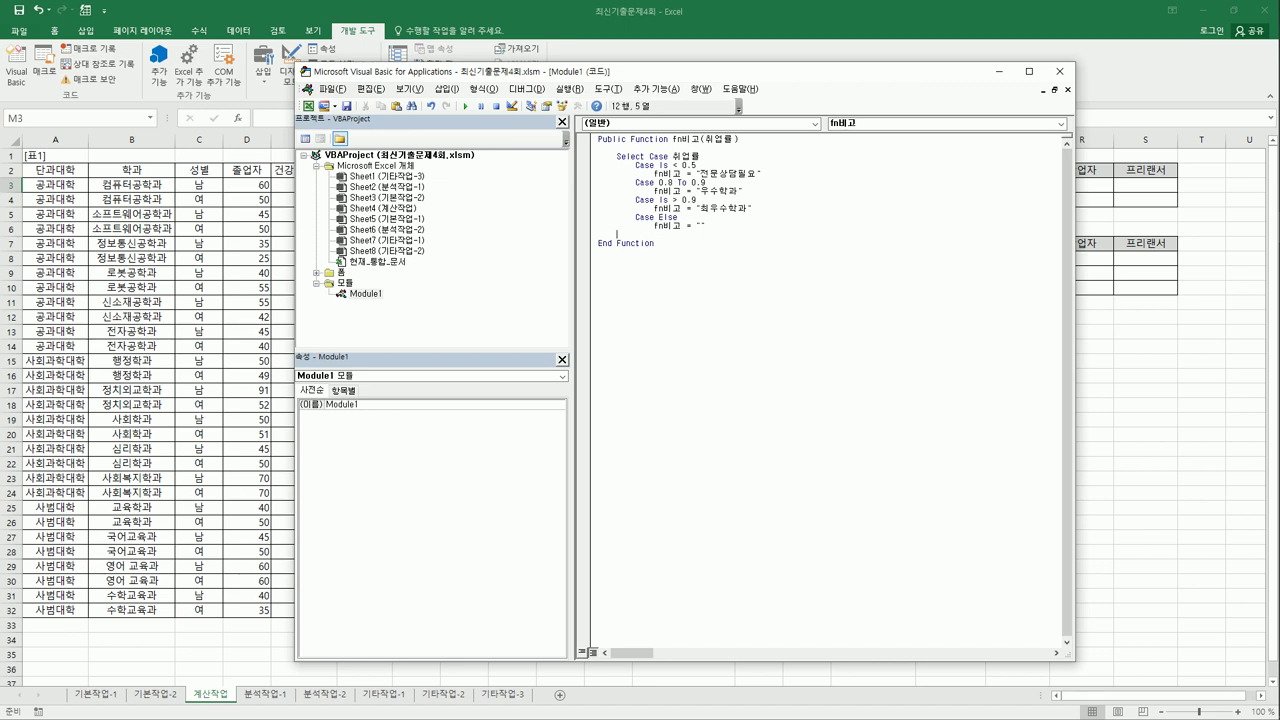
End the block with End Select and close the Visual Basic editor
{"action": "type", "text": "end select"}
{"action": "left_click", "coordinate": [1060, 71]}
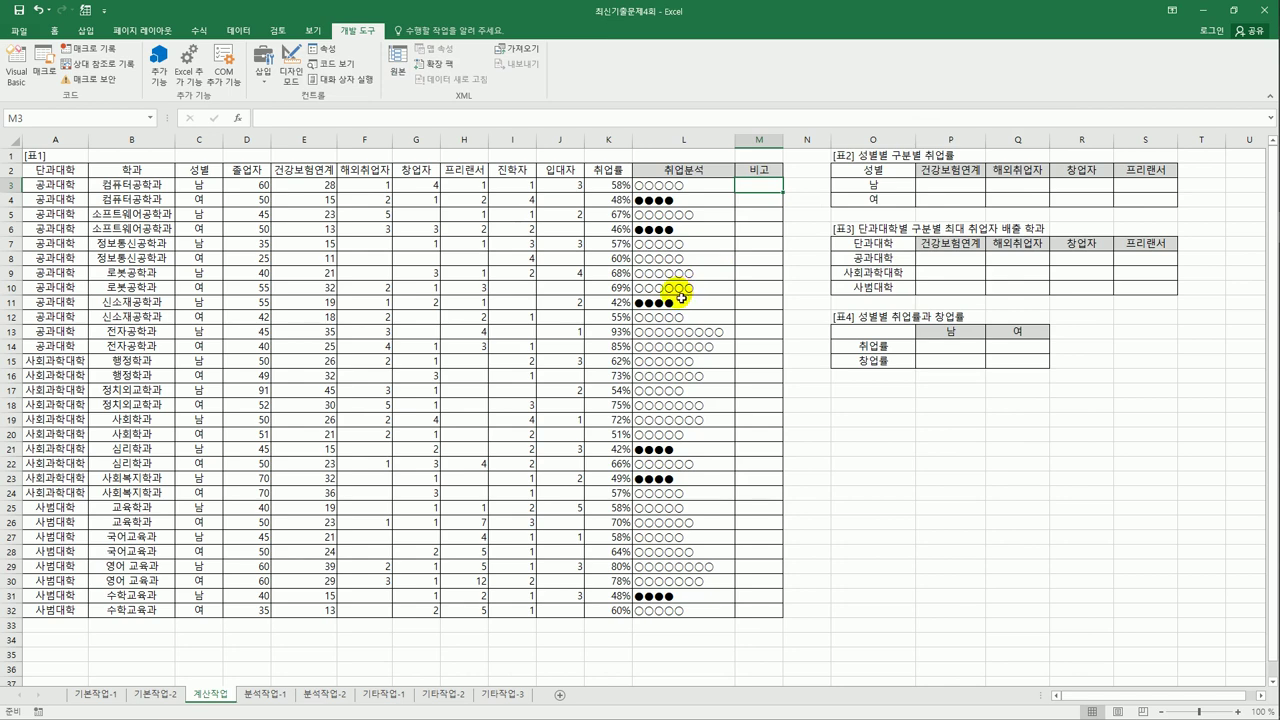
Insert the user-defined function fn비고 in M3 with K3 as its 취업률 argument
{"action": "left_click", "coordinate": [238, 118]}
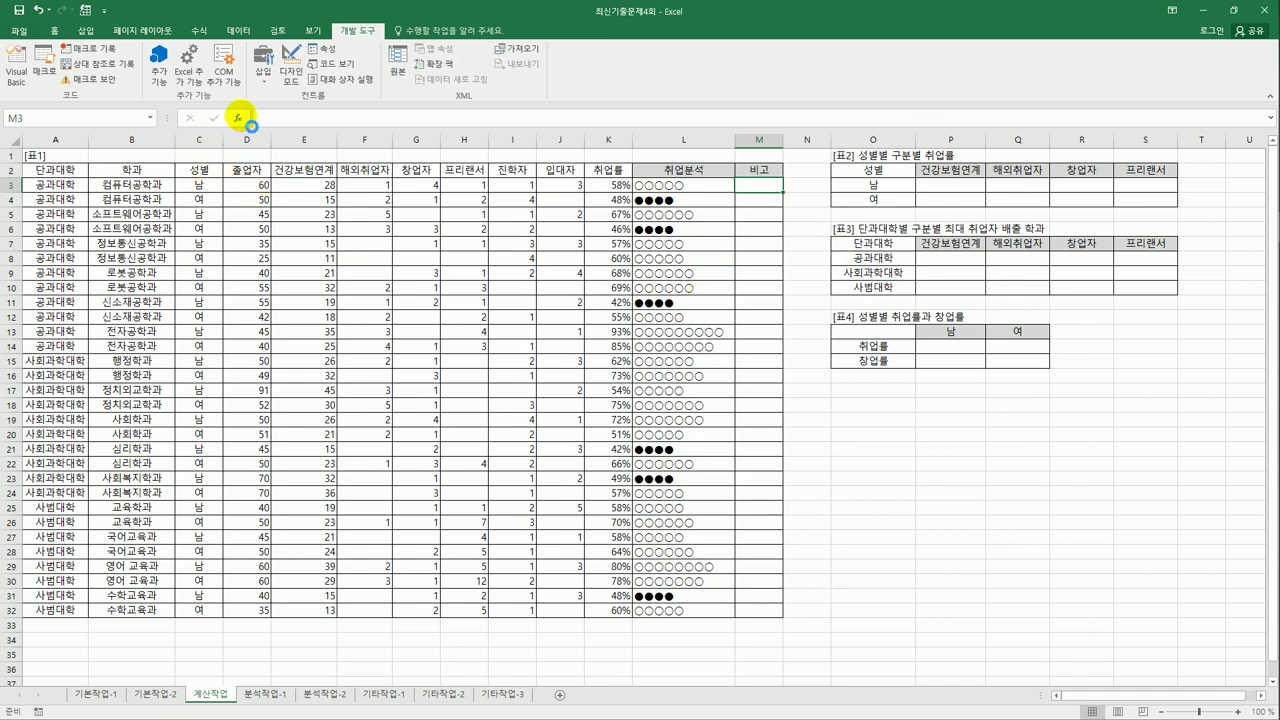
{"action": "left_click", "coordinate": [735, 196]}
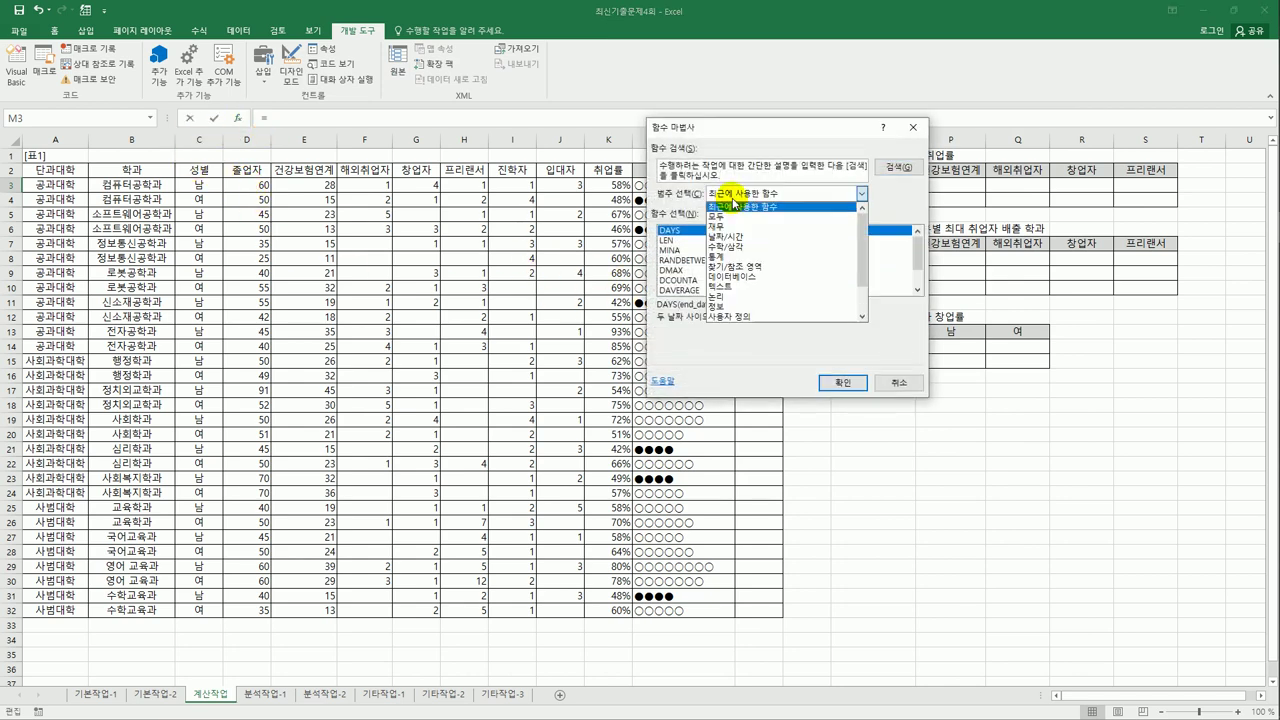
{"action": "left_click", "coordinate": [752, 316]}
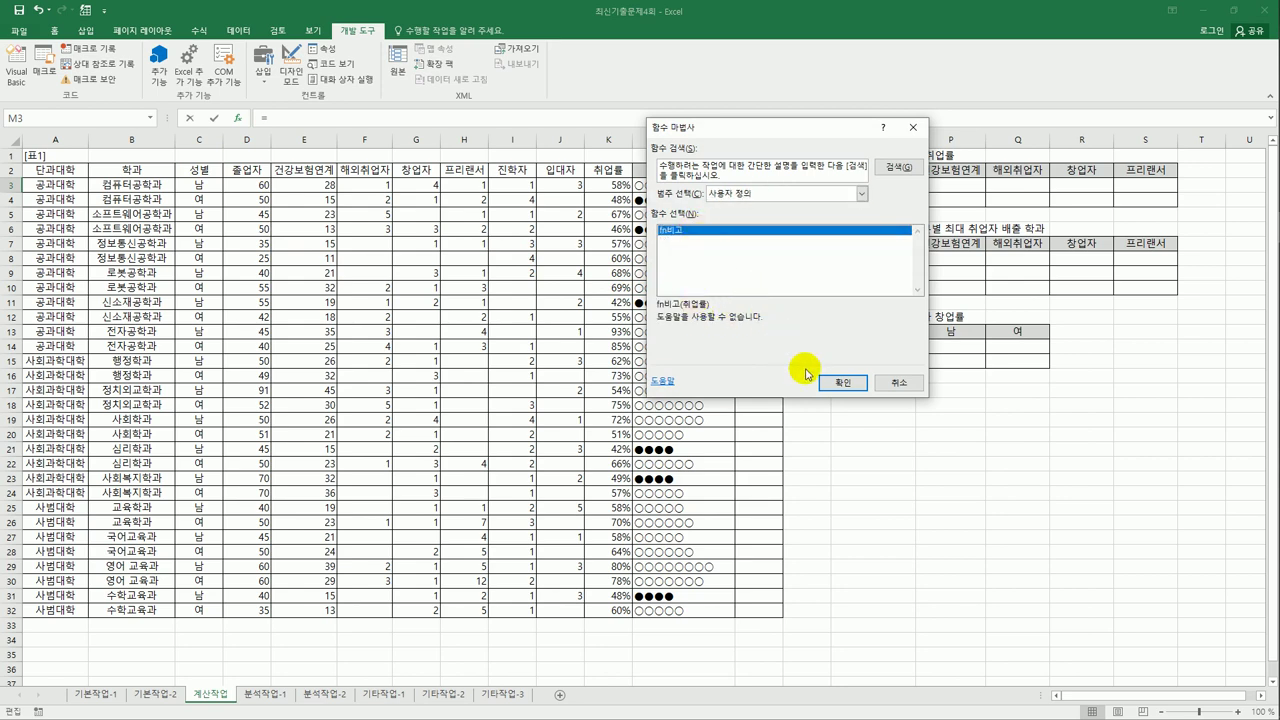
{"action": "left_click", "coordinate": [828, 378]}
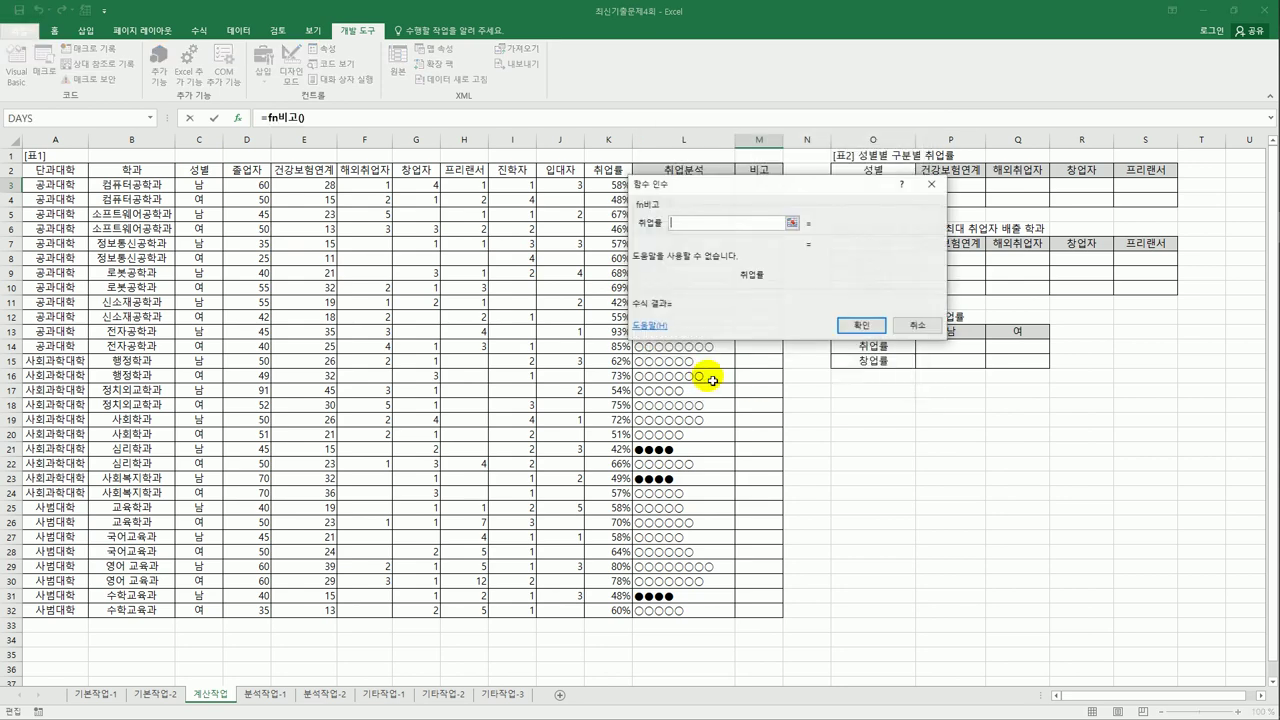
{"action": "left_click", "coordinate": [605, 186]}
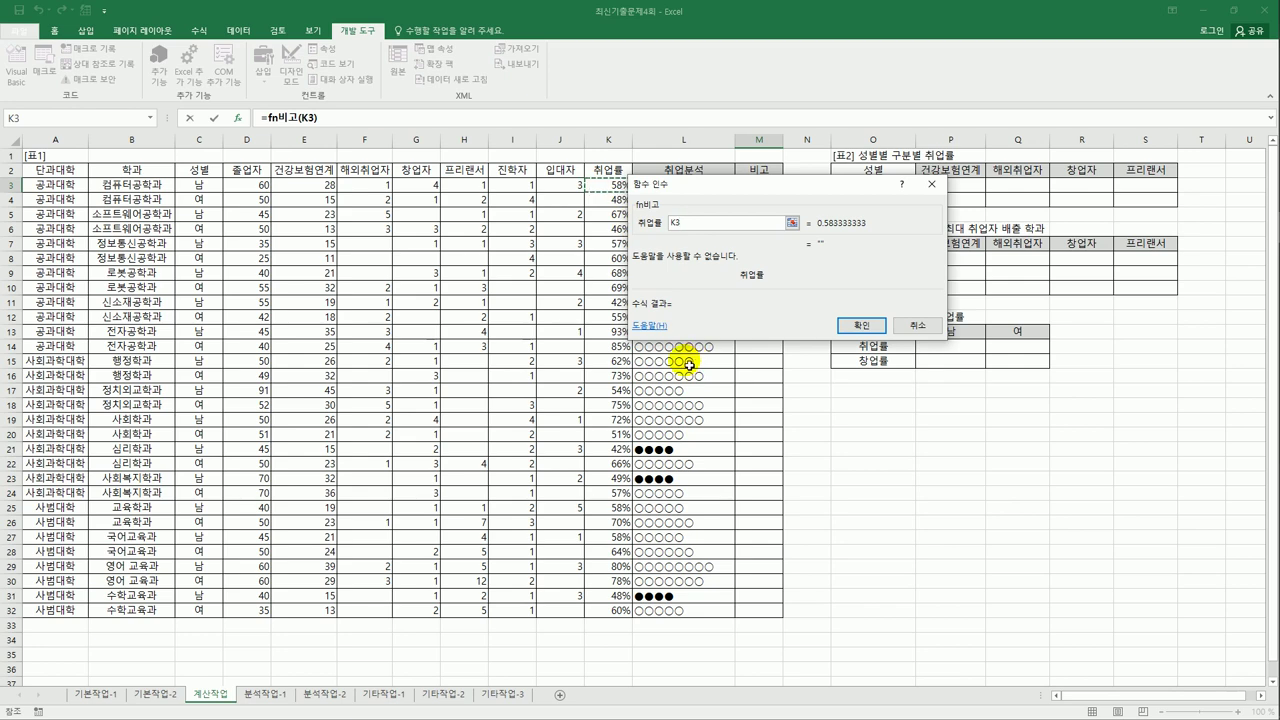
{"action": "left_click", "coordinate": [858, 327]}
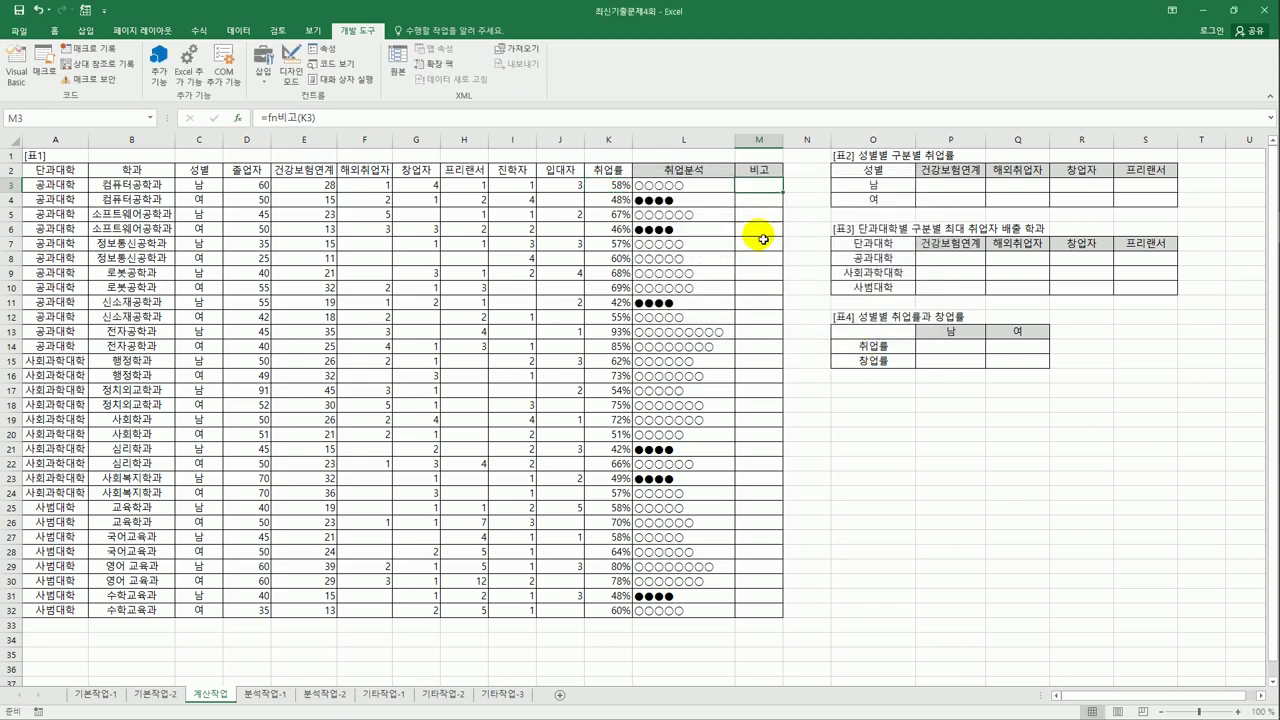
Fill the M3 formula down the 비고 column and autofit the column's width
{"action": "double_click", "coordinate": [784, 192]}
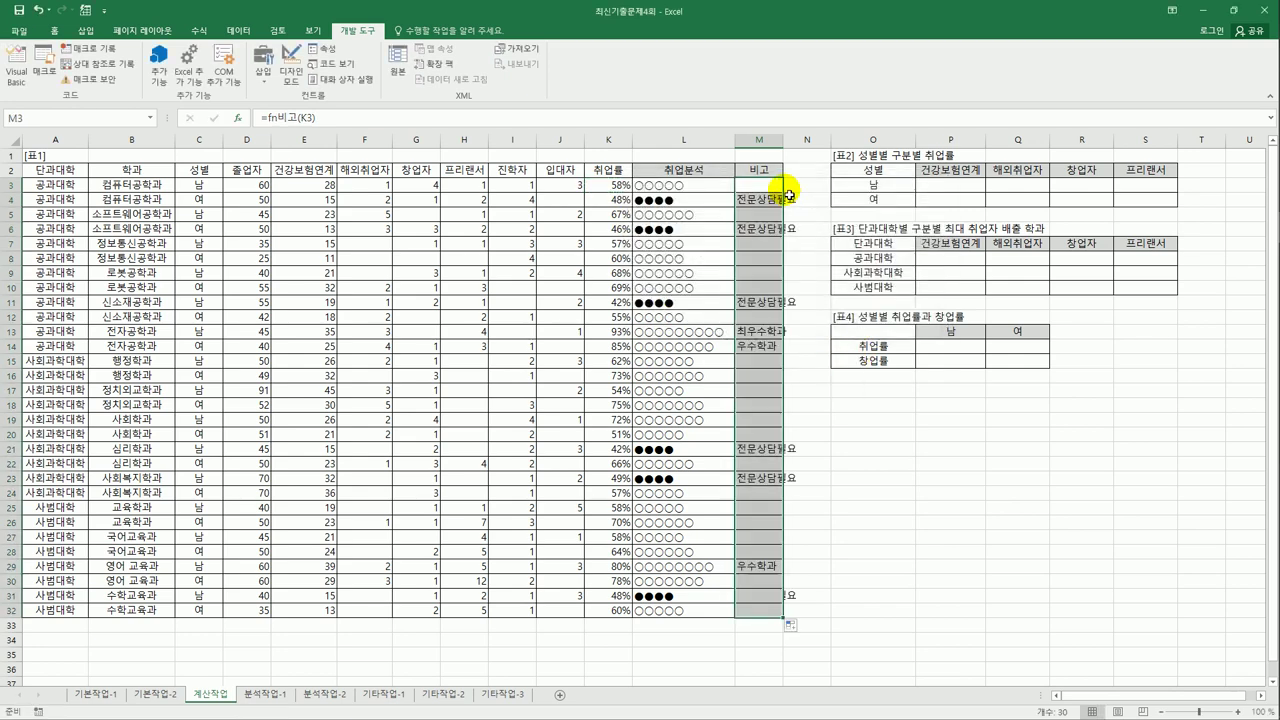
{"action": "double_click", "coordinate": [784, 139]}
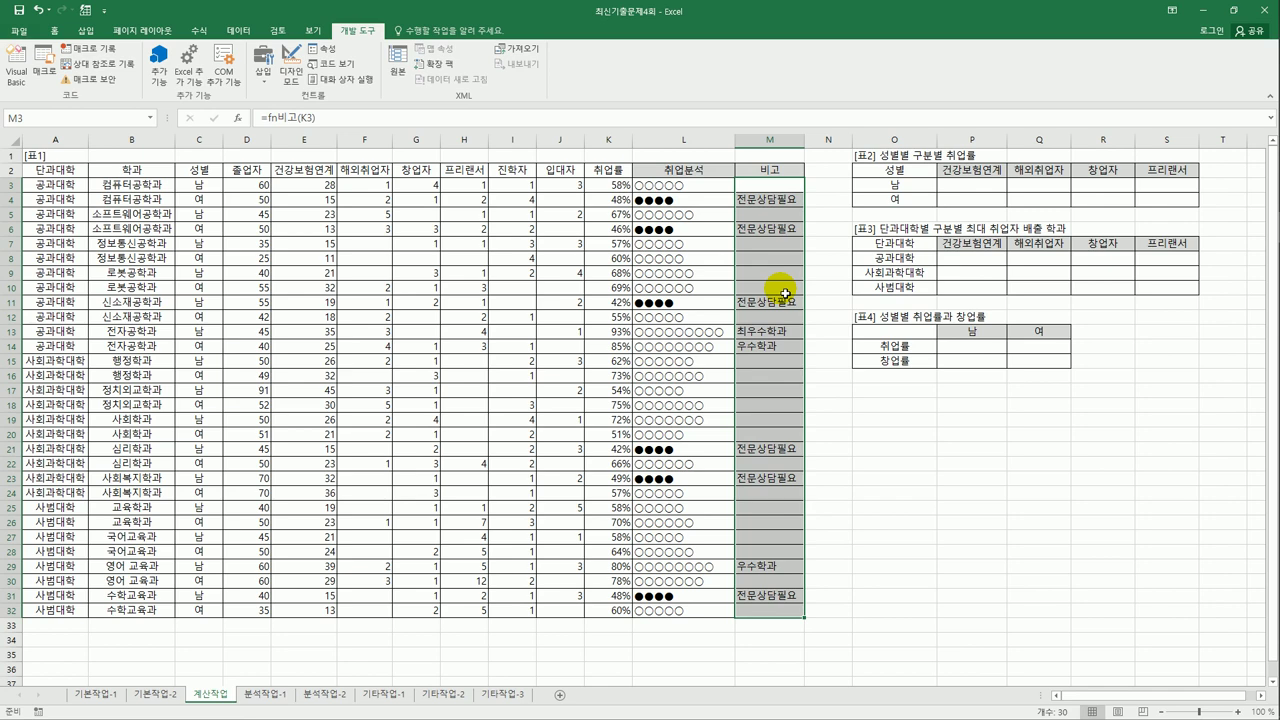
Start a SUMIF formula in P3 of [표2] with $C$3:$C$32 as the range and $O3 as the criteria
{"action": "left_click", "coordinate": [958, 193]}
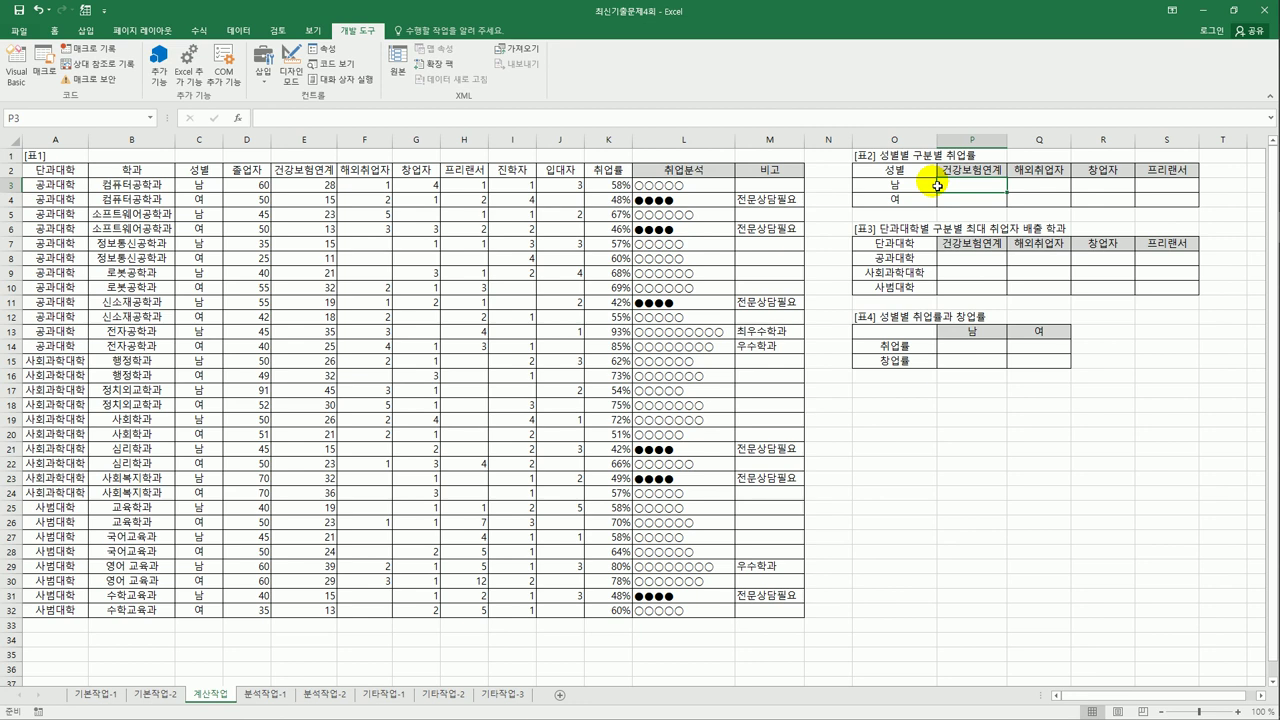
{"action": "type", "text": "="}
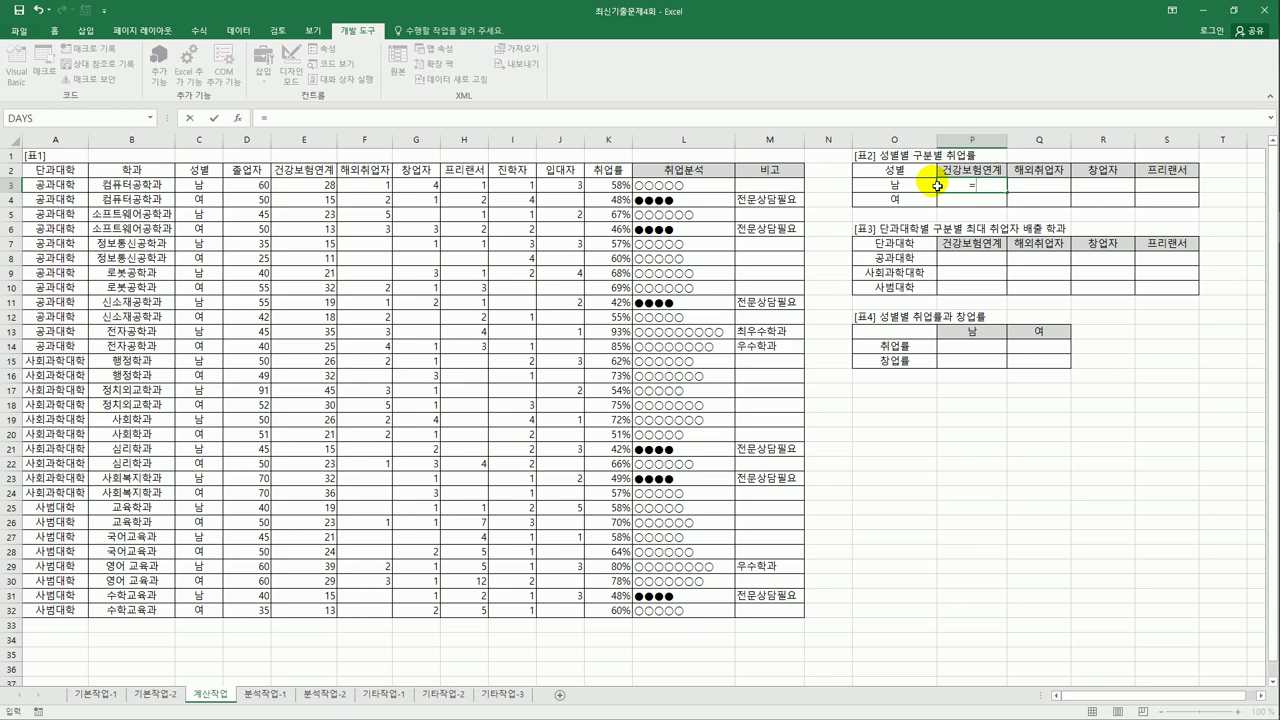
{"action": "type", "text": "sumif("}
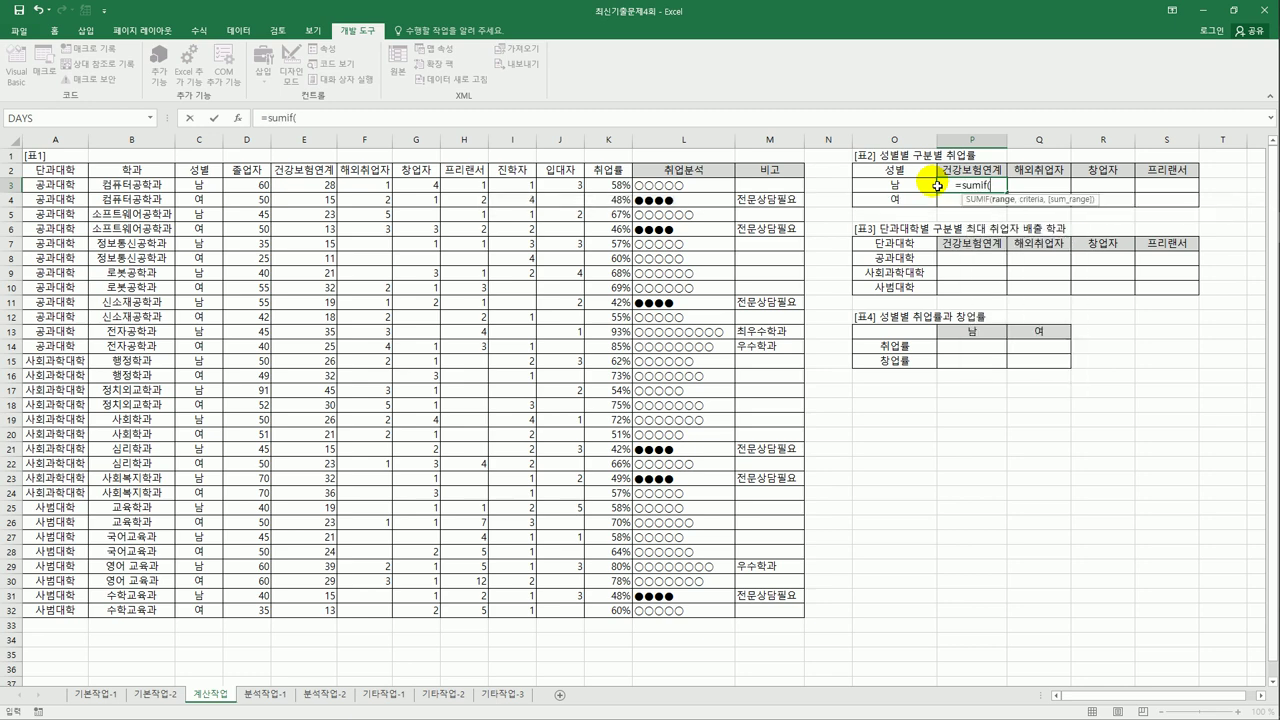
{"action": "left_click_drag", "start_coordinate": [199, 186], "coordinate": [203, 615]}
{"action": "key", "text": "F4"}
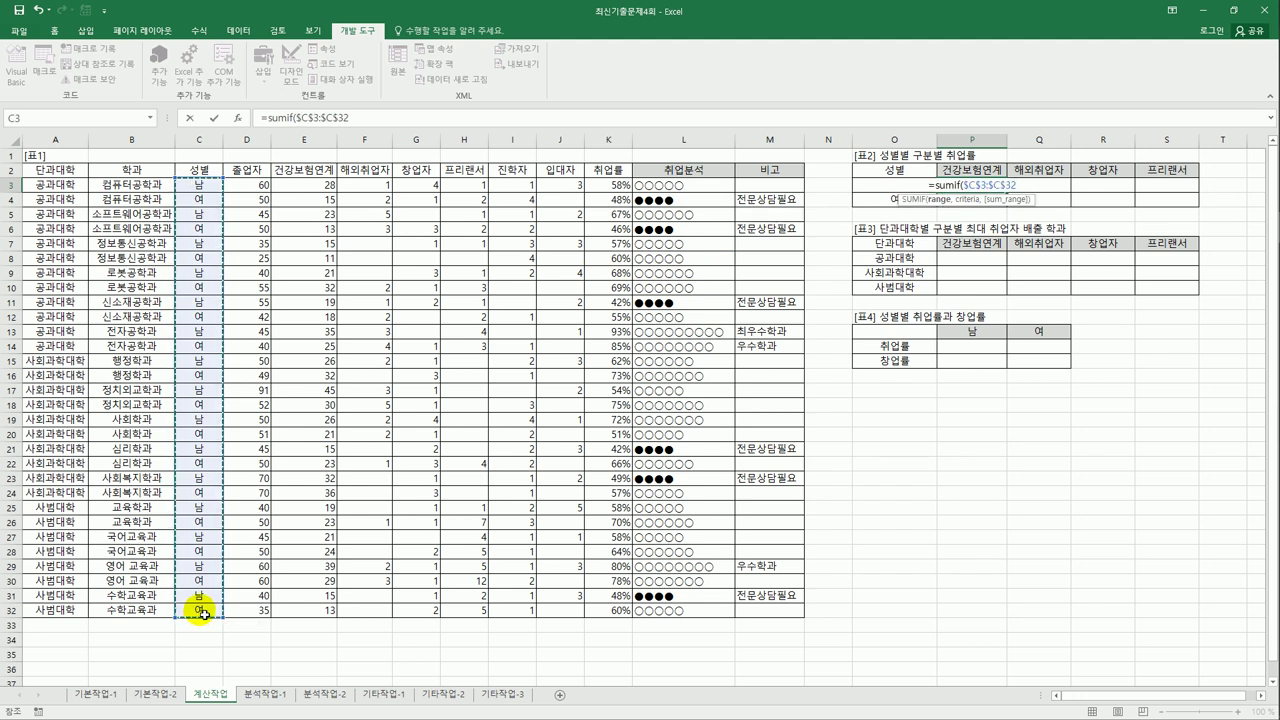
{"action": "type", "text": ","}
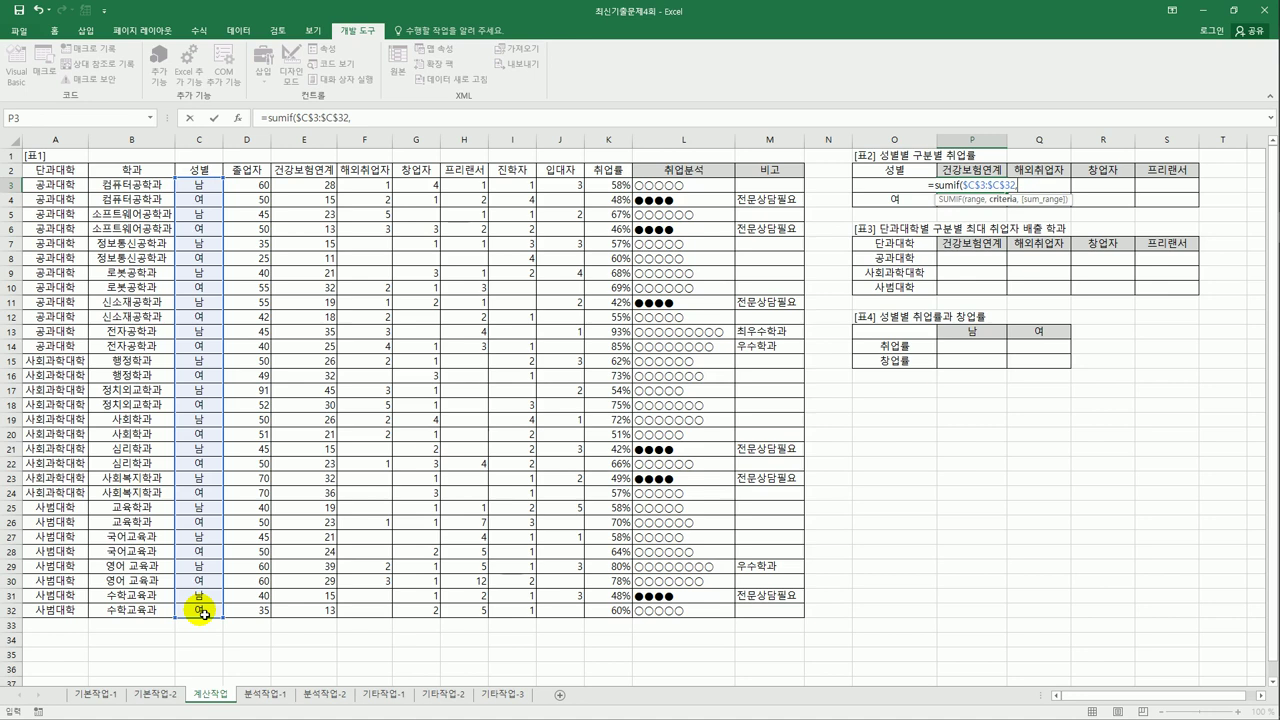
{"action": "key", "text": "Left"}
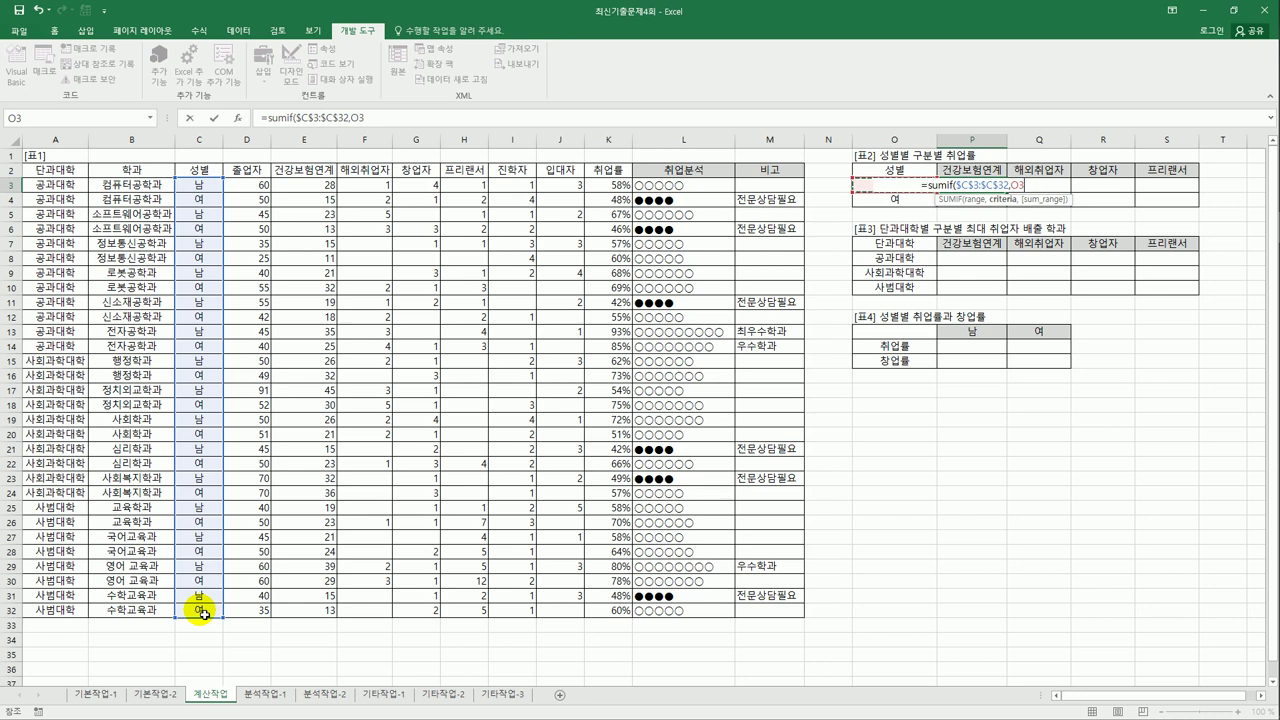
{"action": "key", "text": "F4"}
{"action": "key", "text": "F4"}
{"action": "key", "text": "F4"}
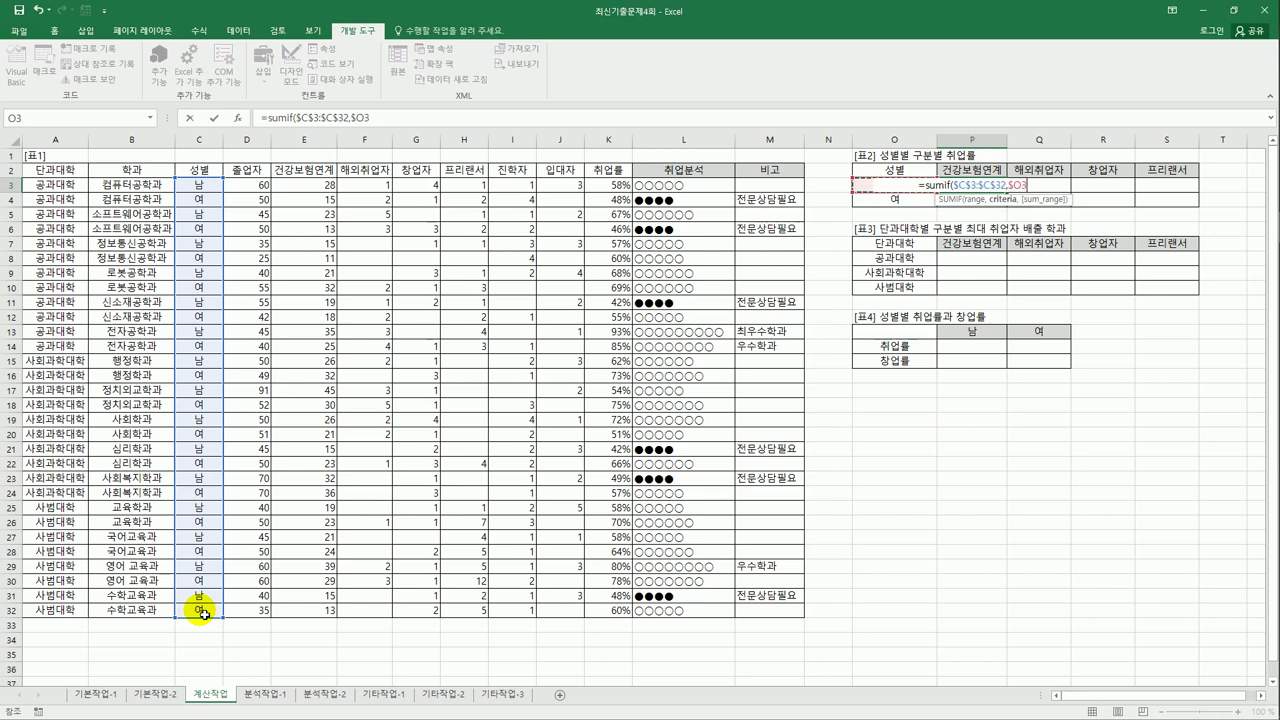
{"action": "type", "text": ","}
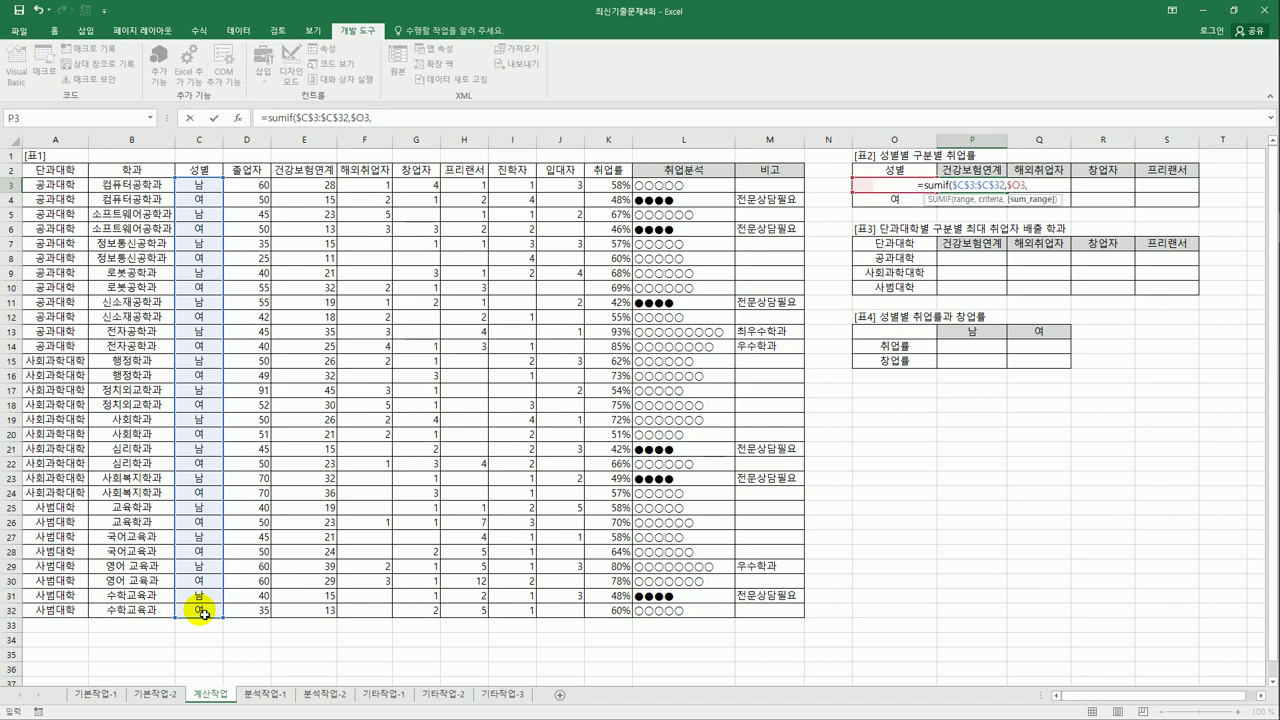
{"action": "left_click", "coordinate": [419, 187]}
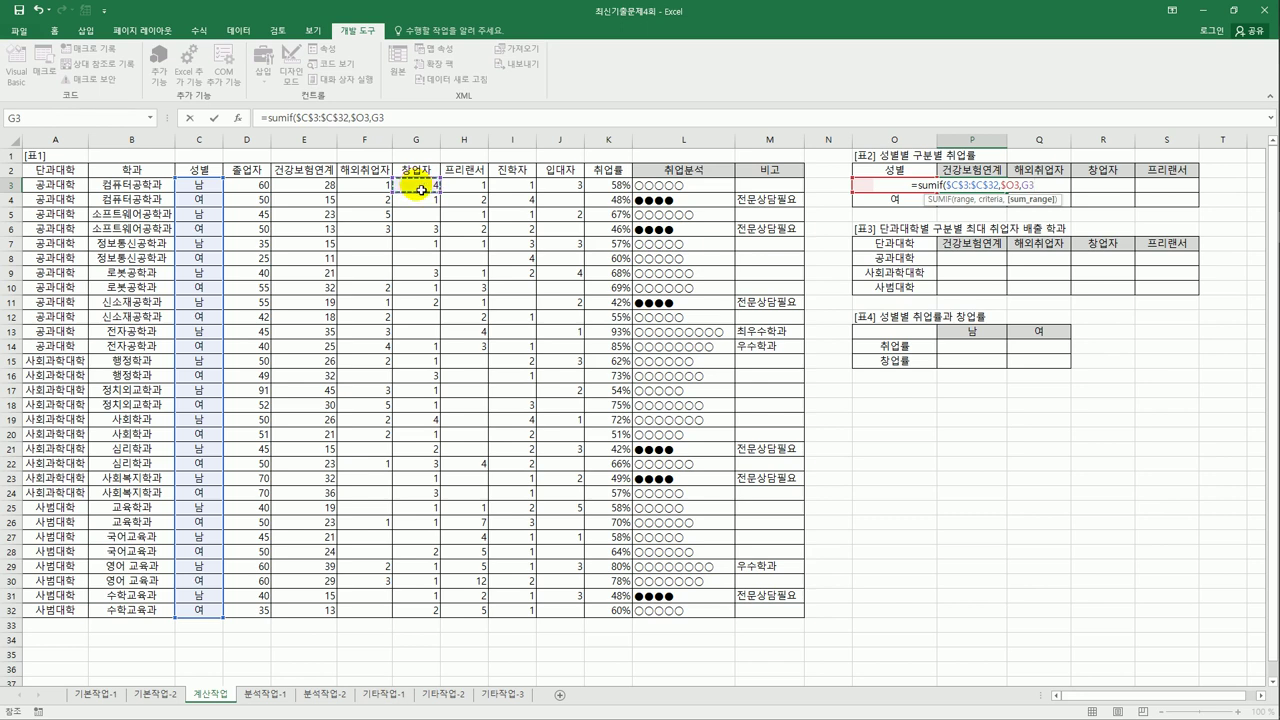
{"action": "left_click_drag", "start_coordinate": [421, 190], "coordinate": [425, 483]}
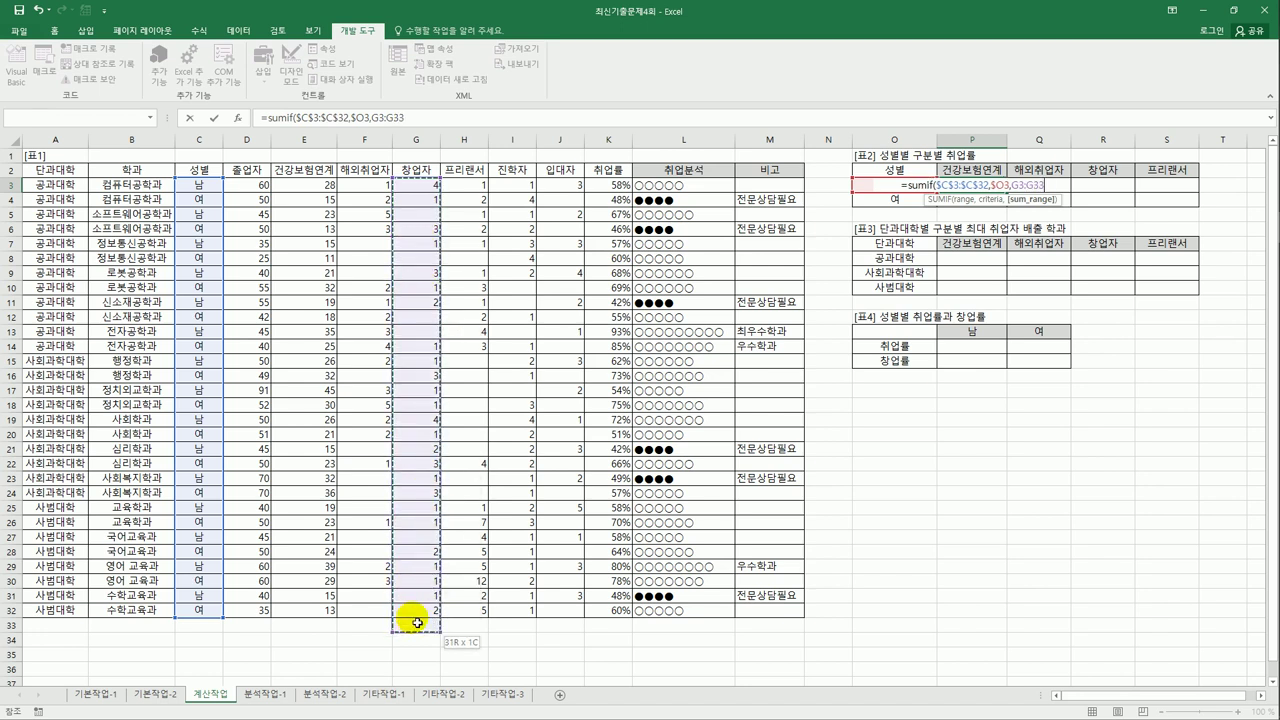
{"action": "left_click_drag", "start_coordinate": [416, 615], "coordinate": [415, 614]}
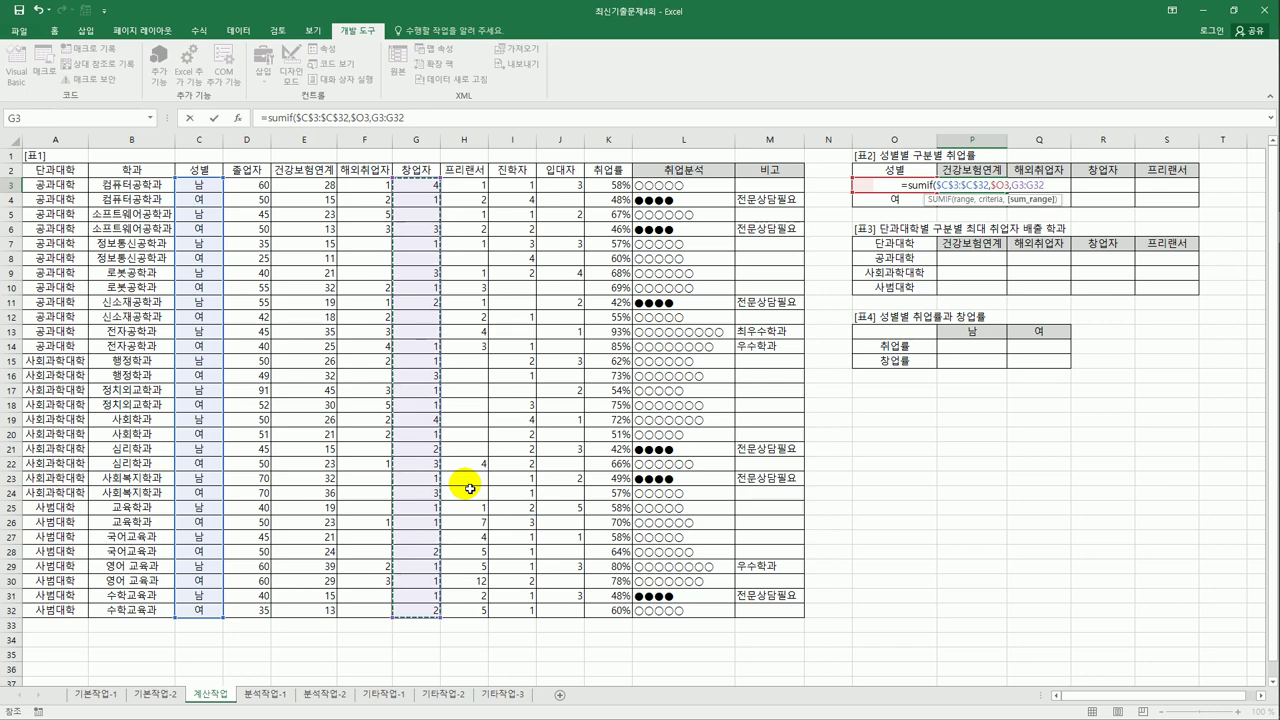
{"action": "key", "text": "BackSpace"}
{"action": "key", "text": "BackSpace"}
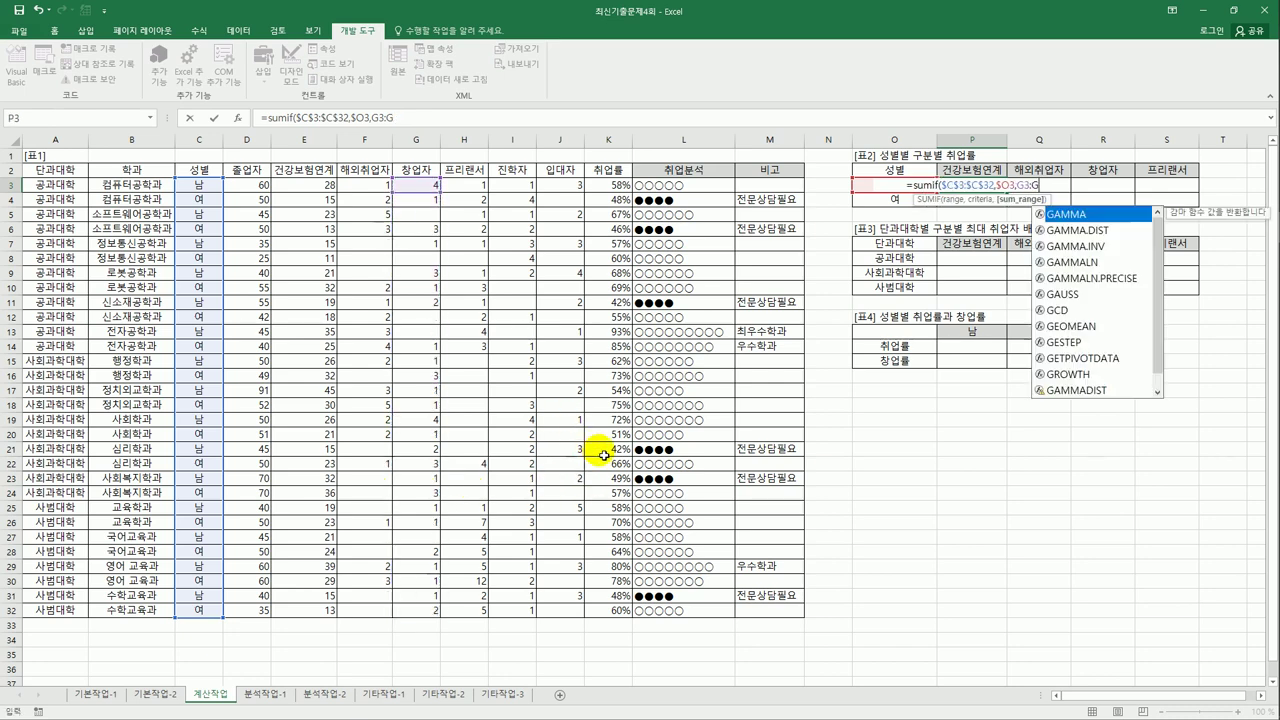
{"action": "key", "text": "BackSpace"}
{"action": "key", "text": "BackSpace"}
{"action": "key", "text": "BackSpace"}
{"action": "key", "text": "BackSpace"}
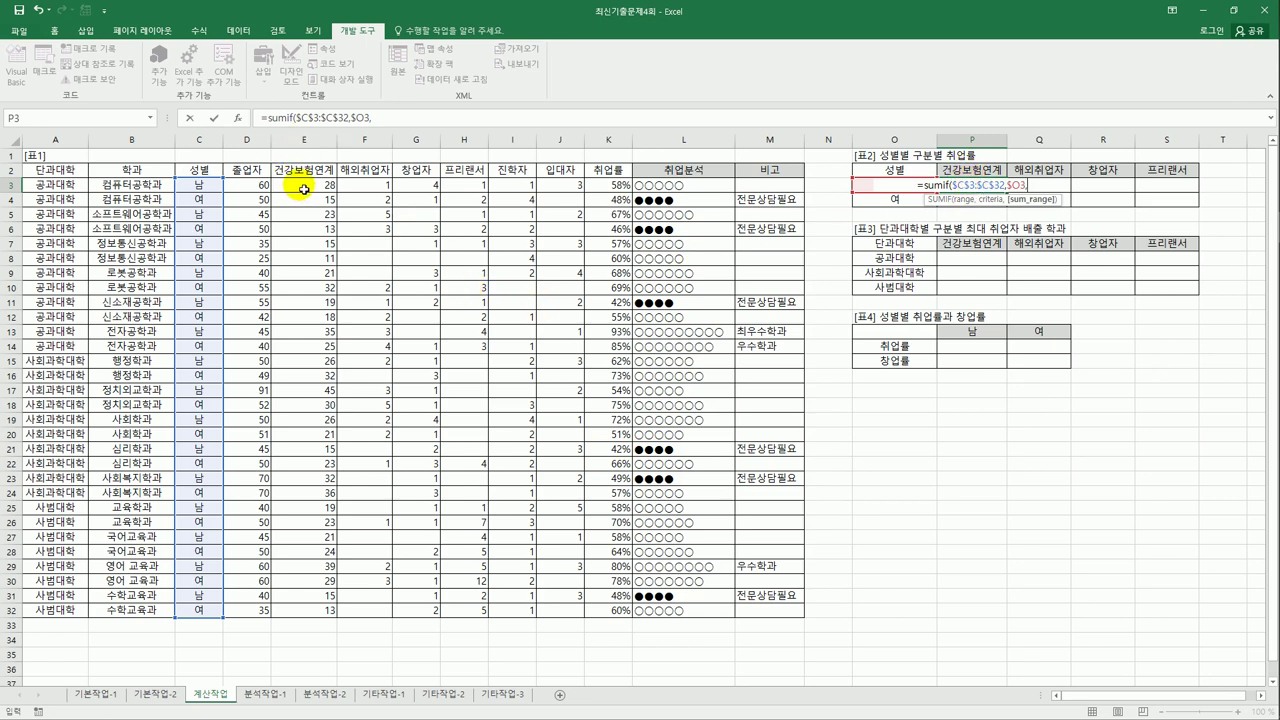
Complete P3's SUMIF with the 건강보험연계 range E$3:E$32 as the sum range and fill it across P3:S4
{"action": "left_click_drag", "start_coordinate": [303, 188], "coordinate": [298, 618]}
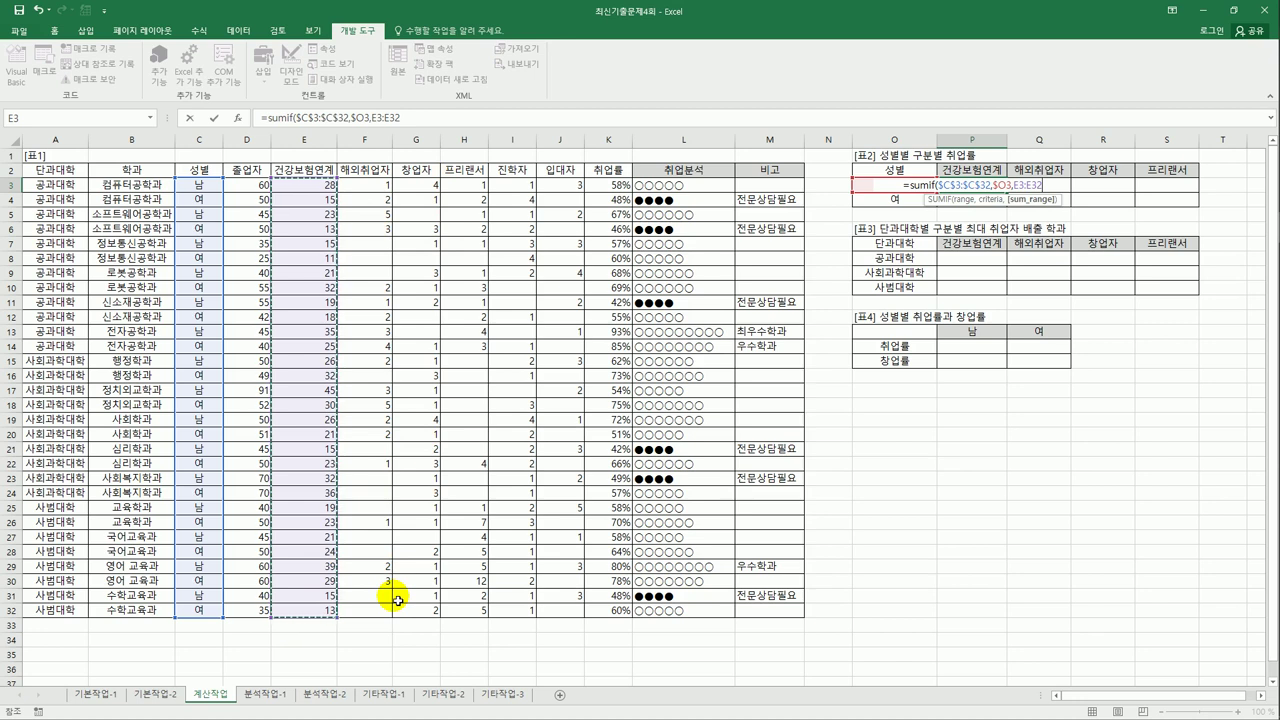
{"action": "key", "text": "F4"}
{"action": "key", "text": "F4"}
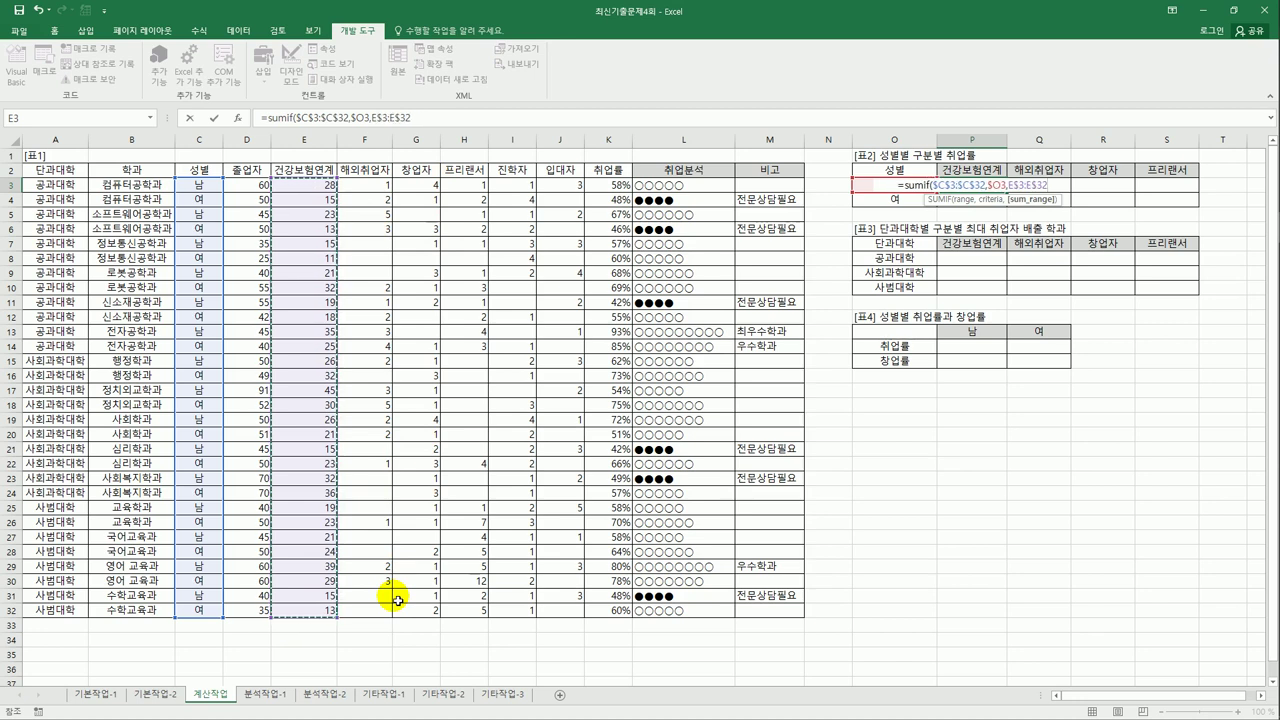
{"action": "type", "text": ")"}
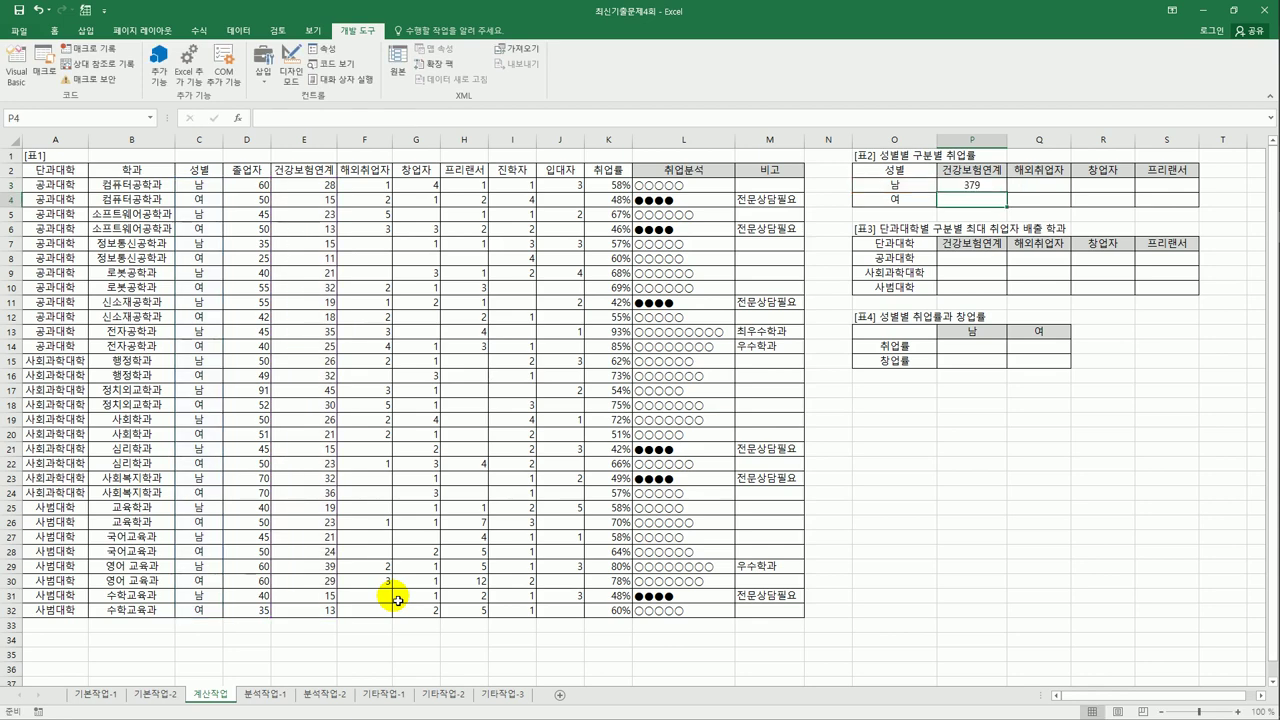
{"action": "key", "text": "ctrl+Return"}
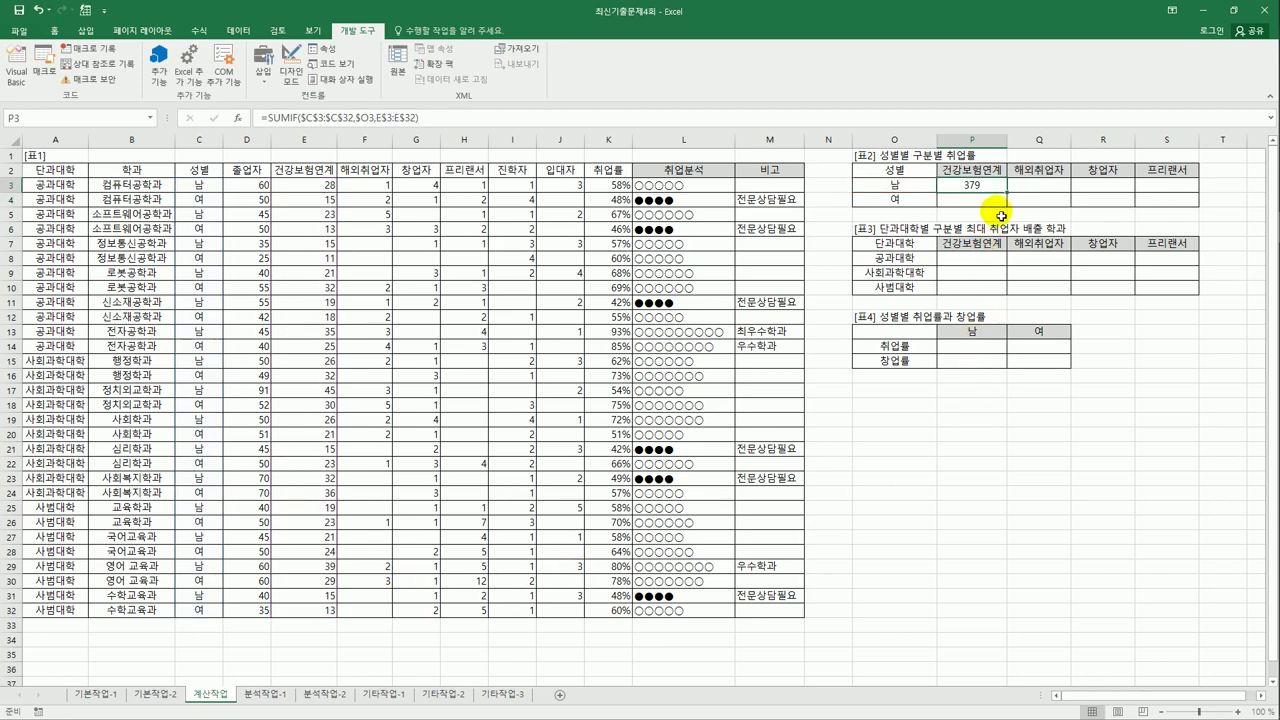
{"action": "left_click_drag", "start_coordinate": [1008, 193], "coordinate": [1004, 207]}
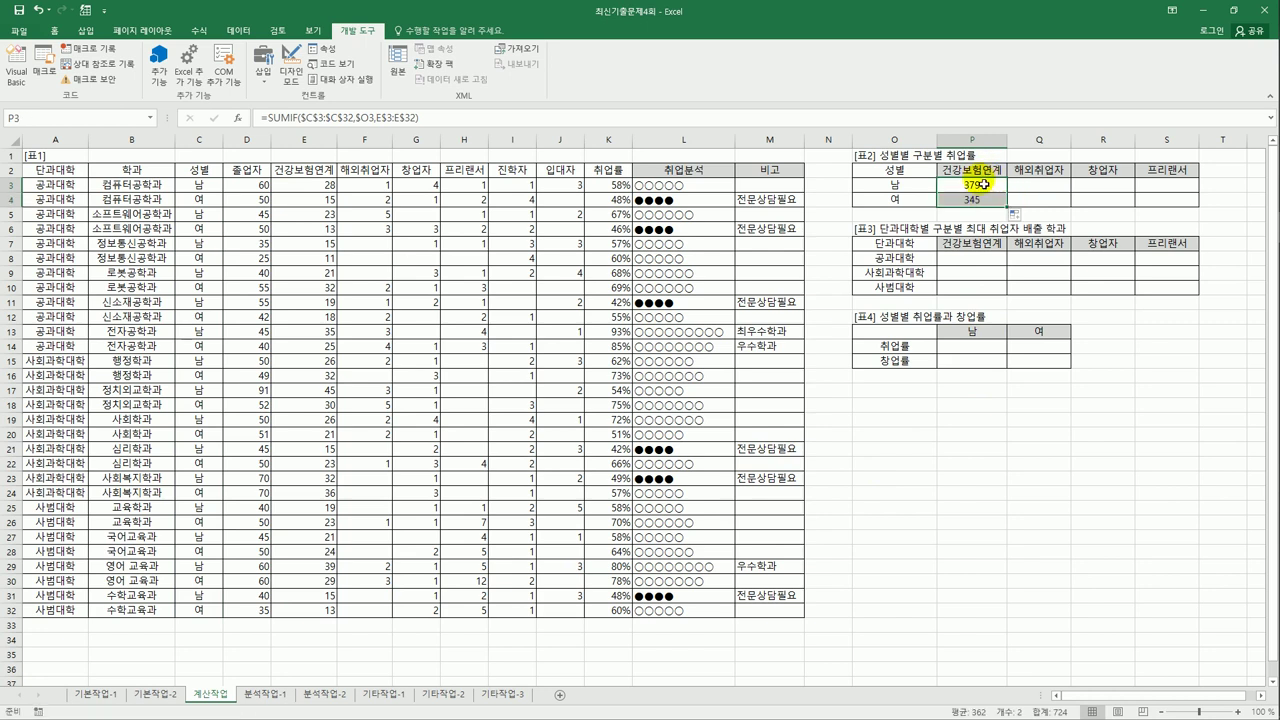
{"action": "left_click_drag", "start_coordinate": [1008, 208], "coordinate": [1182, 213]}
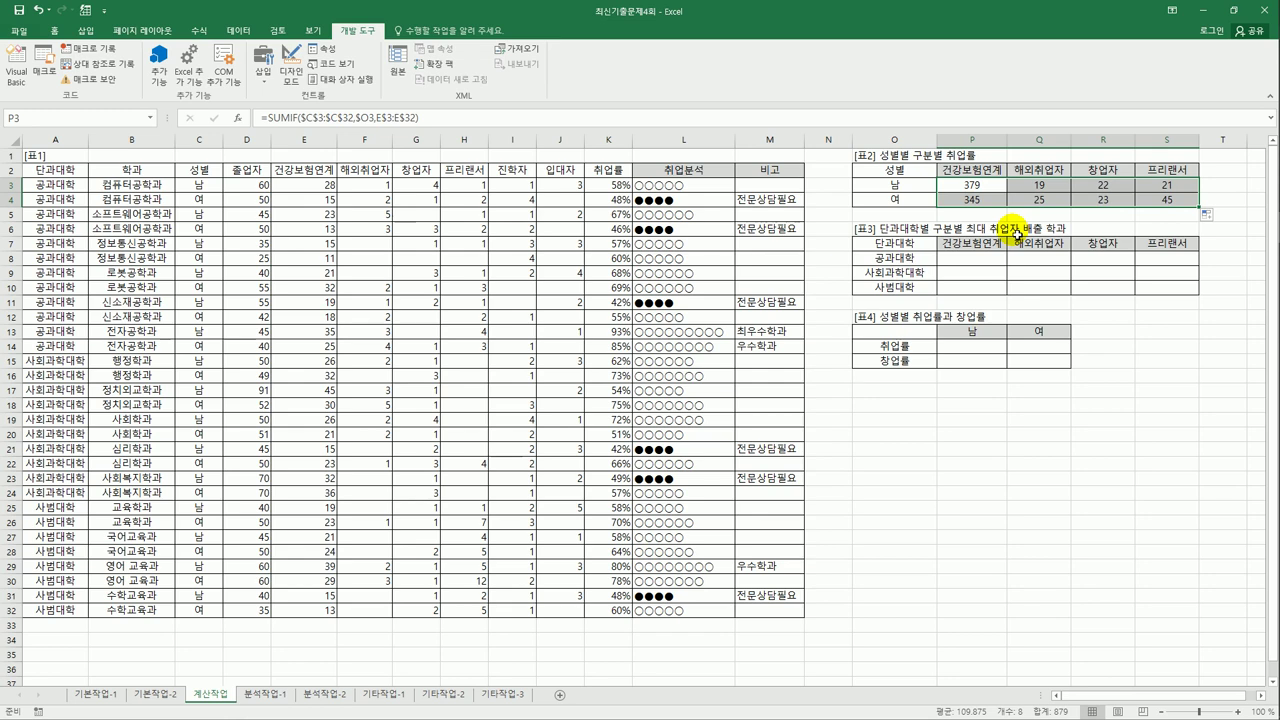
Append to P3's formula a division by a second SUMIF with range $C$3:$C$32 and criteria $O3
{"action": "left_click", "coordinate": [988, 182]}
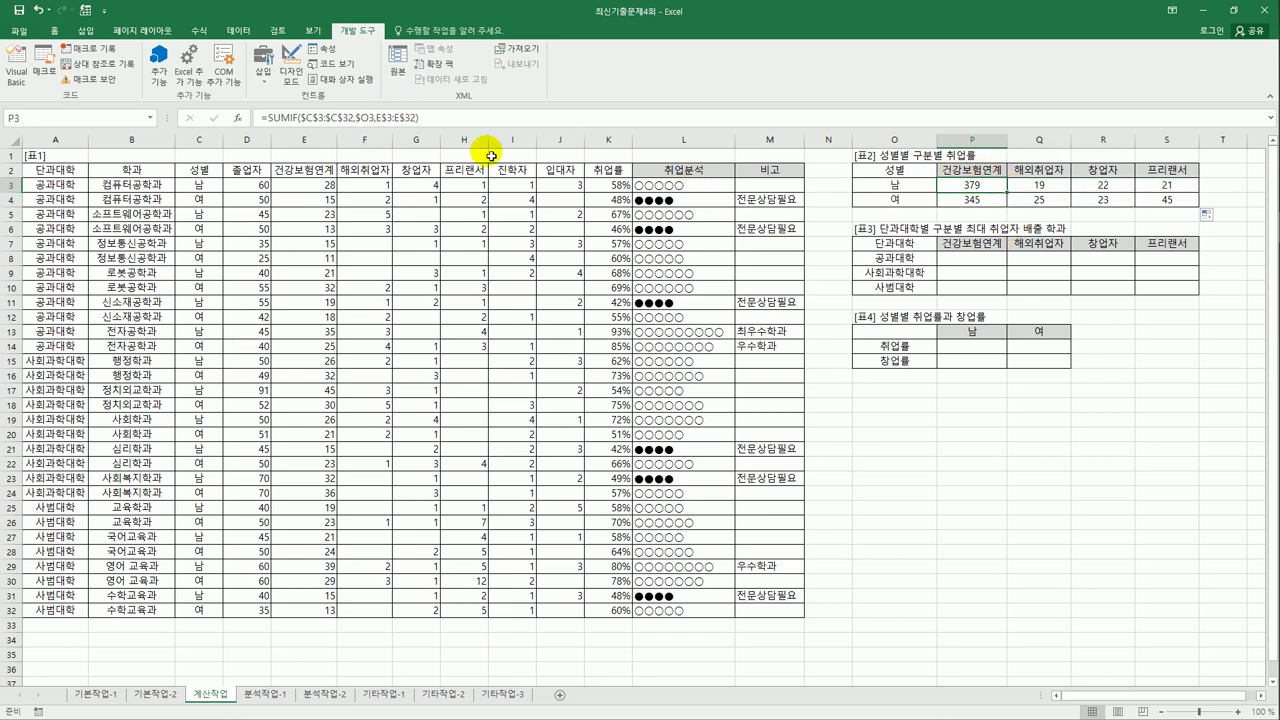
{"action": "left_click", "coordinate": [460, 120]}
{"action": "type", "text": "/"}
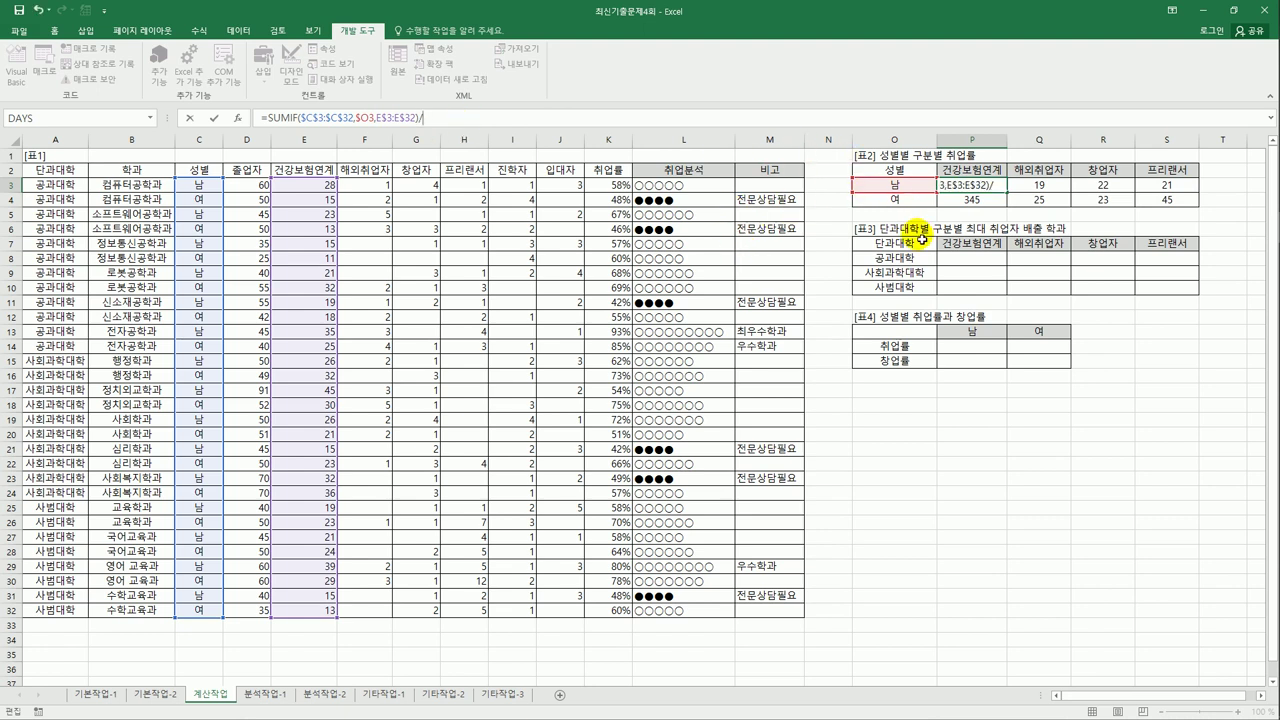
{"action": "type", "text": "=sumif("}
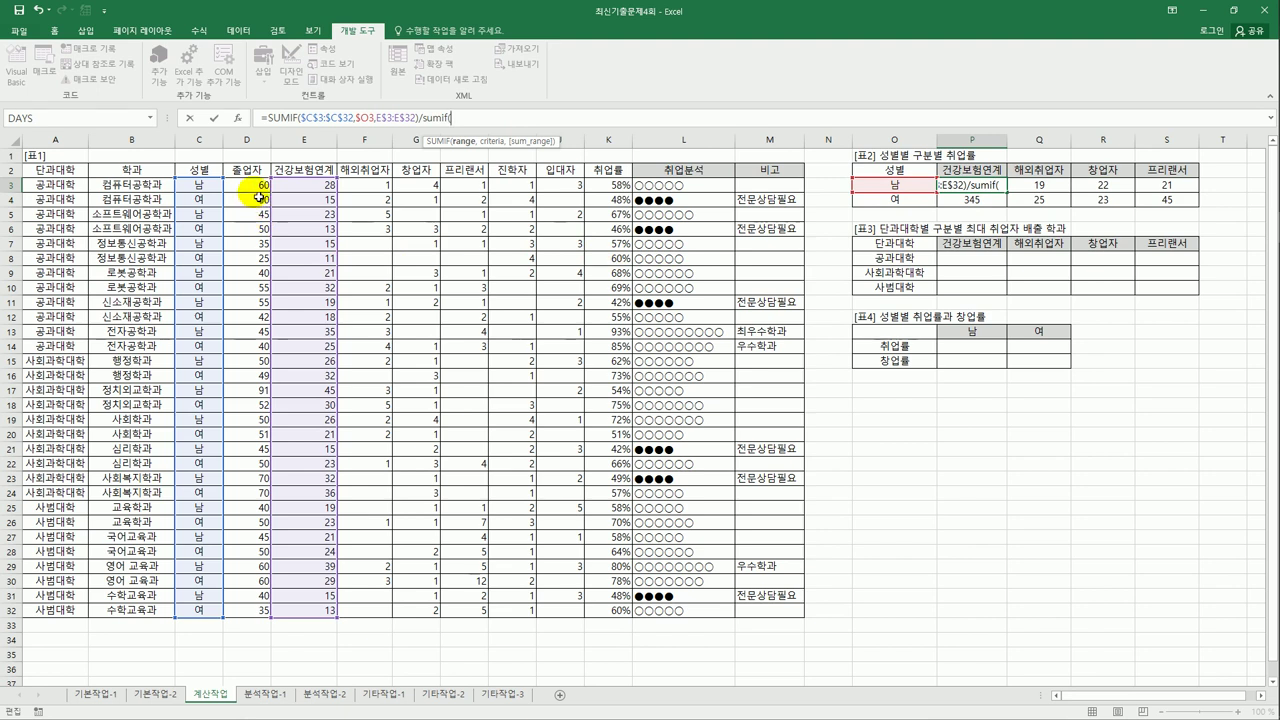
{"action": "left_click_drag", "start_coordinate": [196, 185], "coordinate": [201, 617]}
{"action": "key", "text": "F4"}
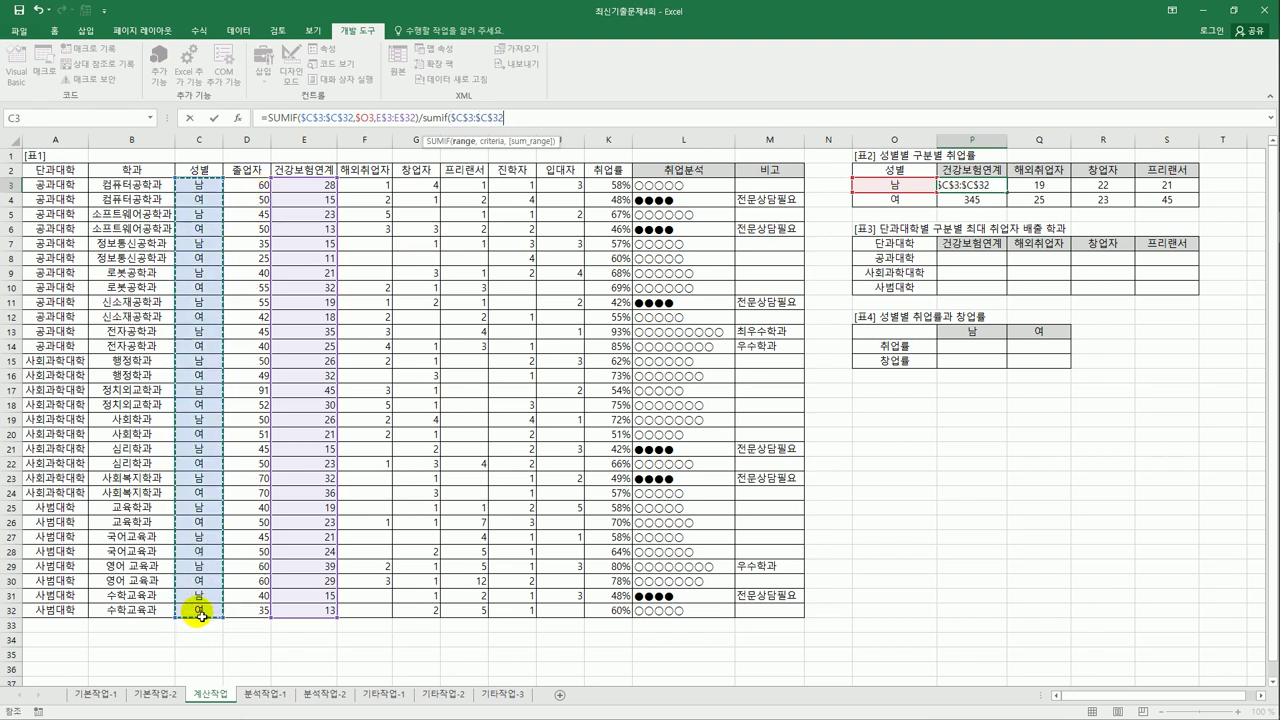
{"action": "type", "text": ","}
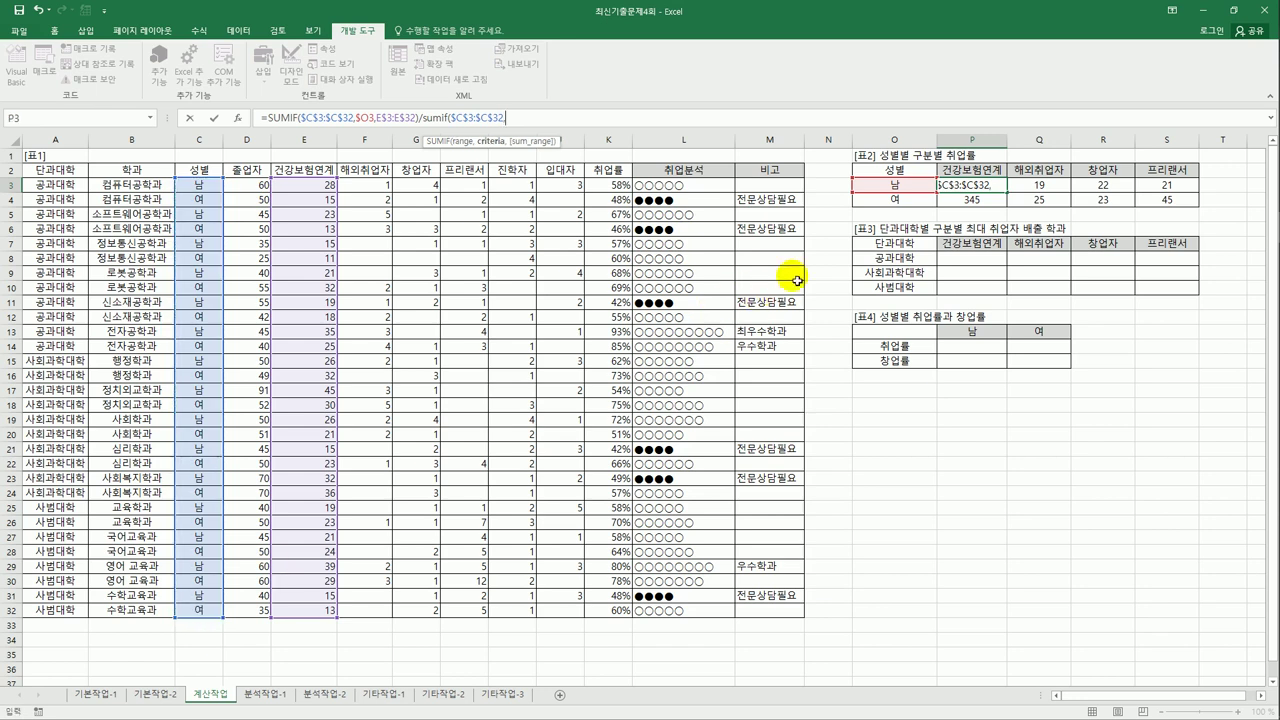
{"action": "left_click", "coordinate": [907, 186]}
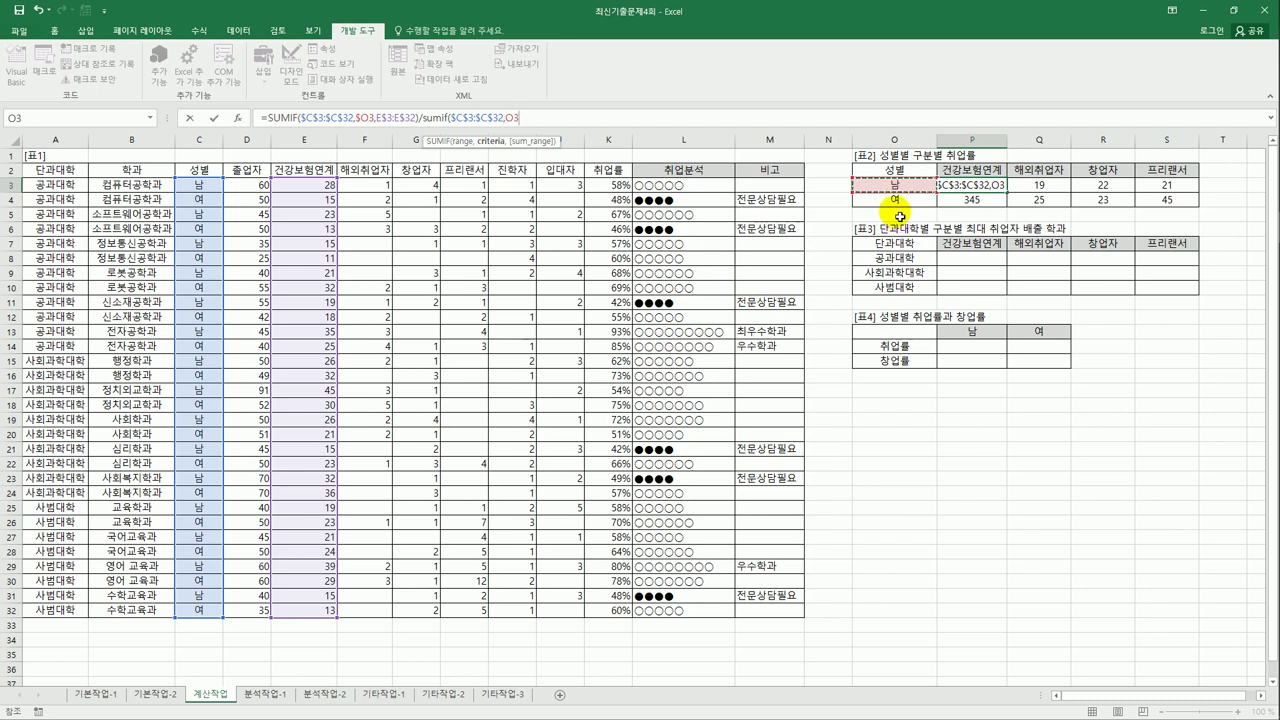
{"action": "key", "text": "F4"}
{"action": "key", "text": "F4"}
{"action": "key", "text": "F4"}
{"action": "type", "text": ","}
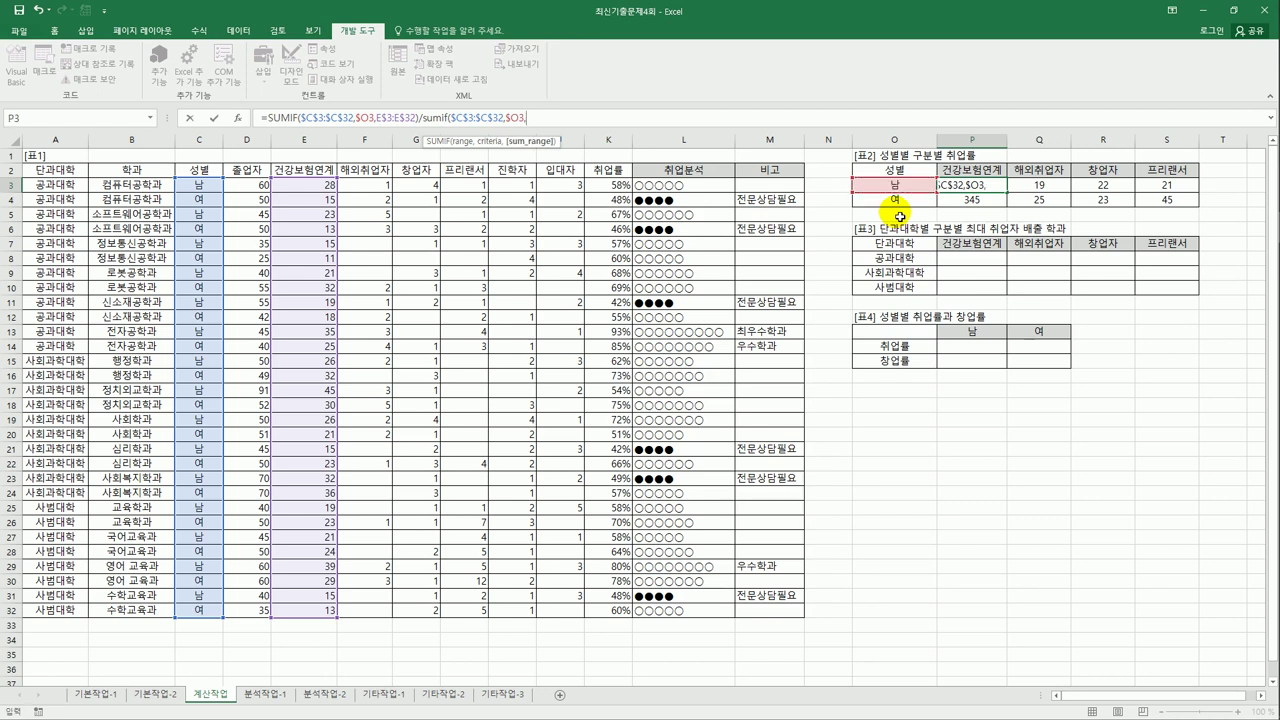
Complete the divisor SUMIF with the 졸업자 range $D$3:$D$32 as sum range and refill the formula across P3:S4
{"action": "left_click_drag", "start_coordinate": [250, 185], "coordinate": [256, 609]}
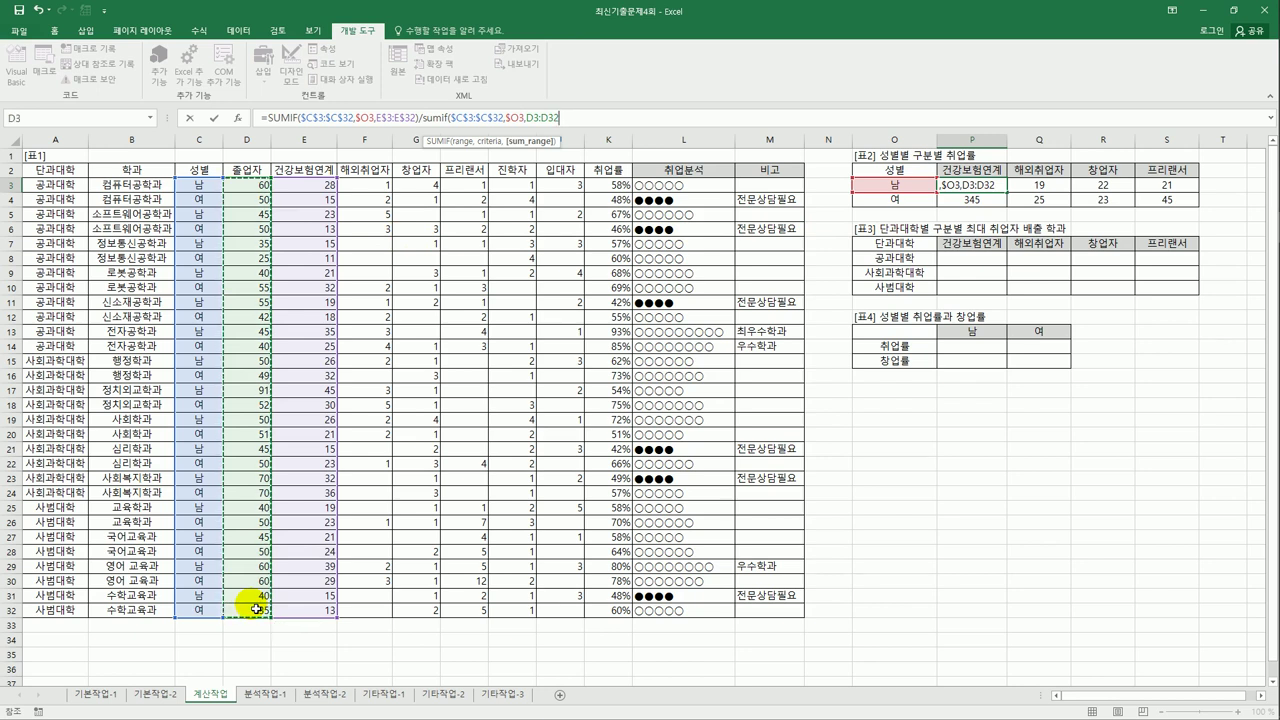
{"action": "key", "text": "F4"}
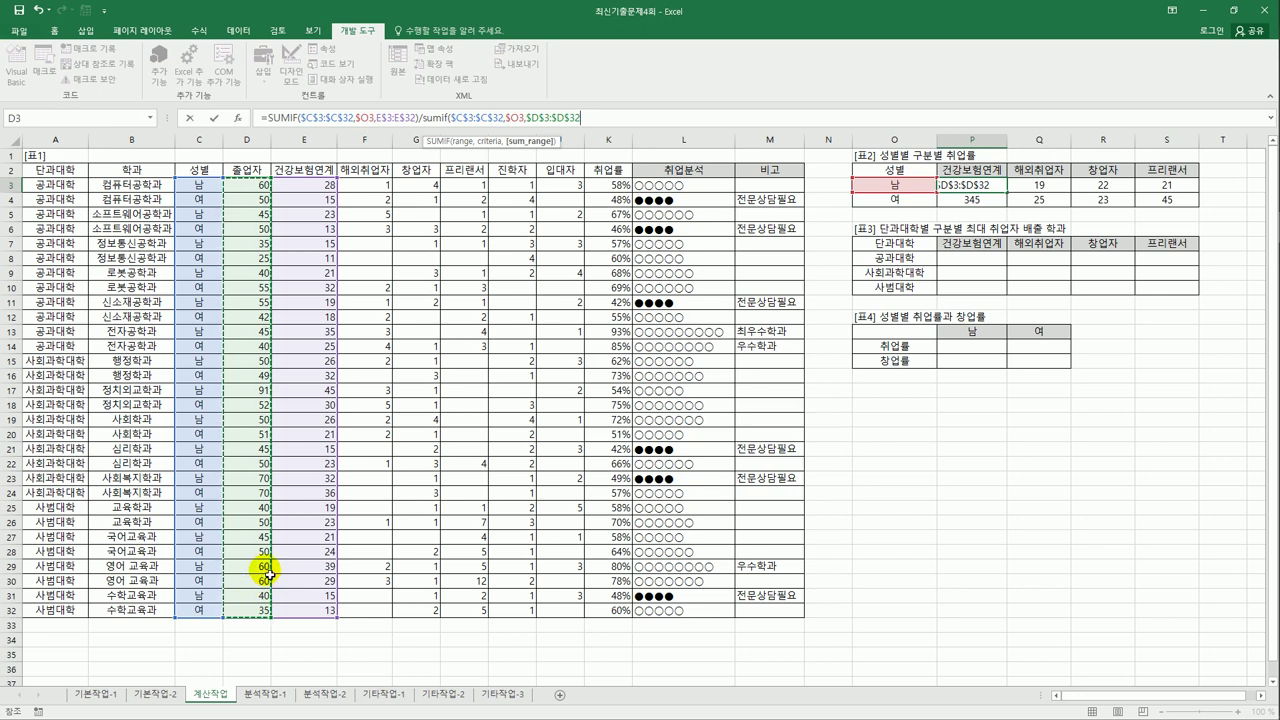
{"action": "type", "text": ")"}
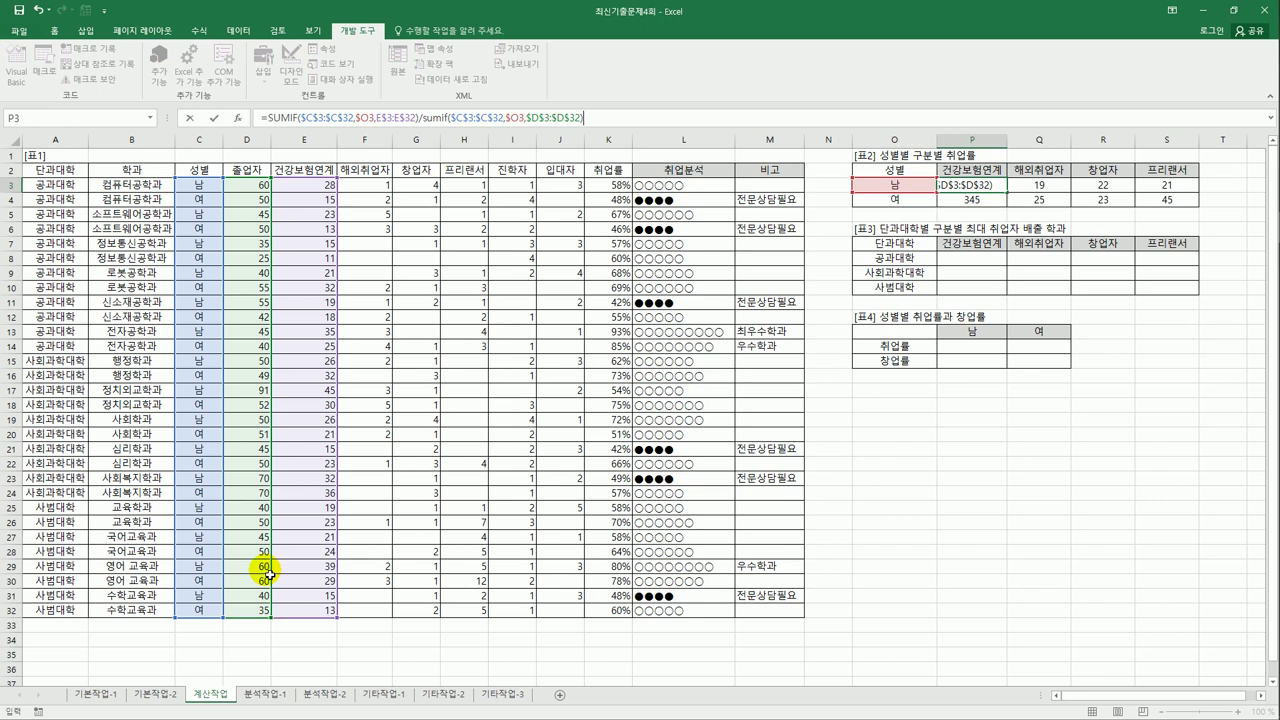
{"action": "key", "text": "ctrl+Return"}
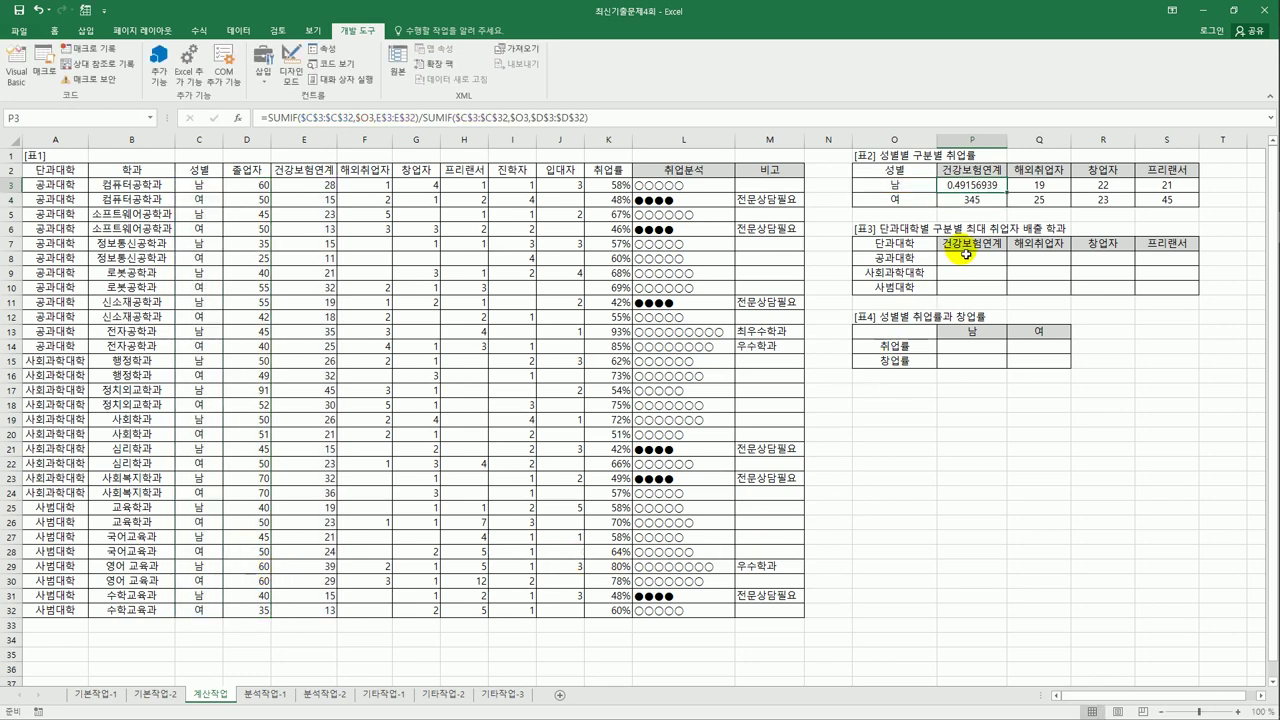
{"action": "left_click_drag", "start_coordinate": [1006, 193], "coordinate": [1137, 205]}
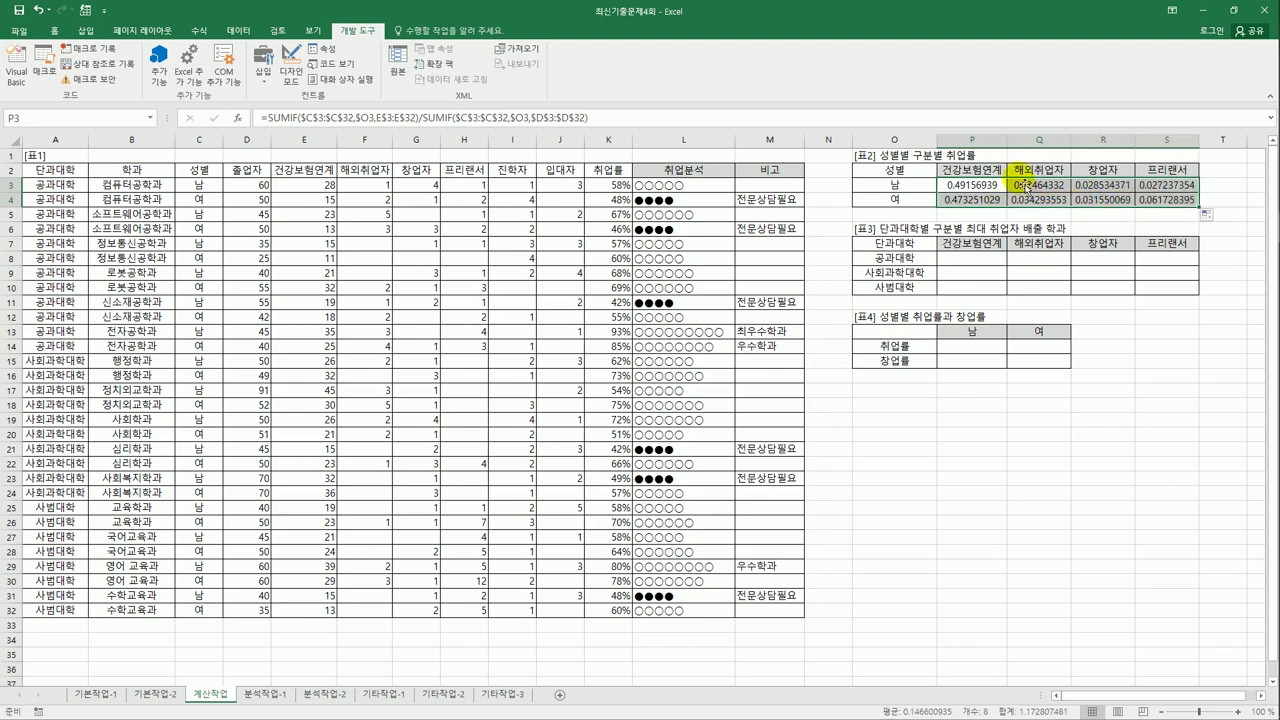
Wrap P3's formula in [표2] in a TEXT function with the format "0.0%" and refill it across P3:S4
{"action": "left_click", "coordinate": [975, 186]}
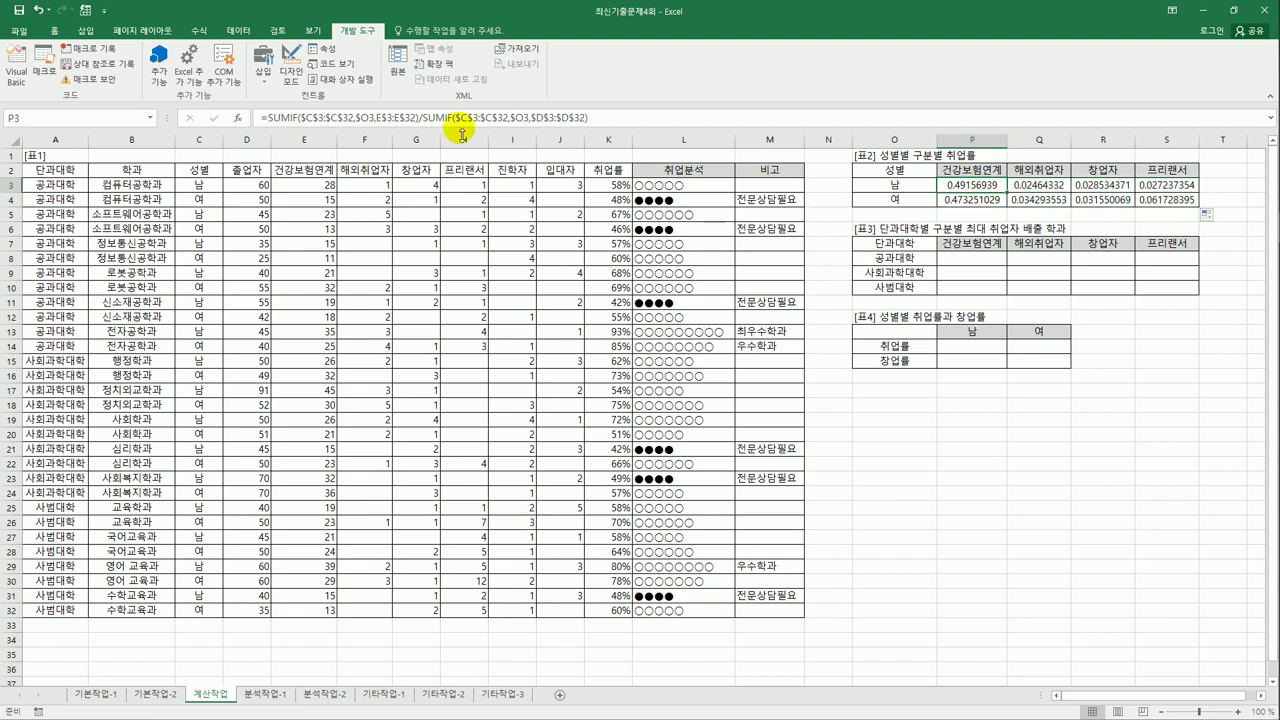
{"action": "left_click", "coordinate": [268, 118]}
{"action": "type", "text": "tex"}
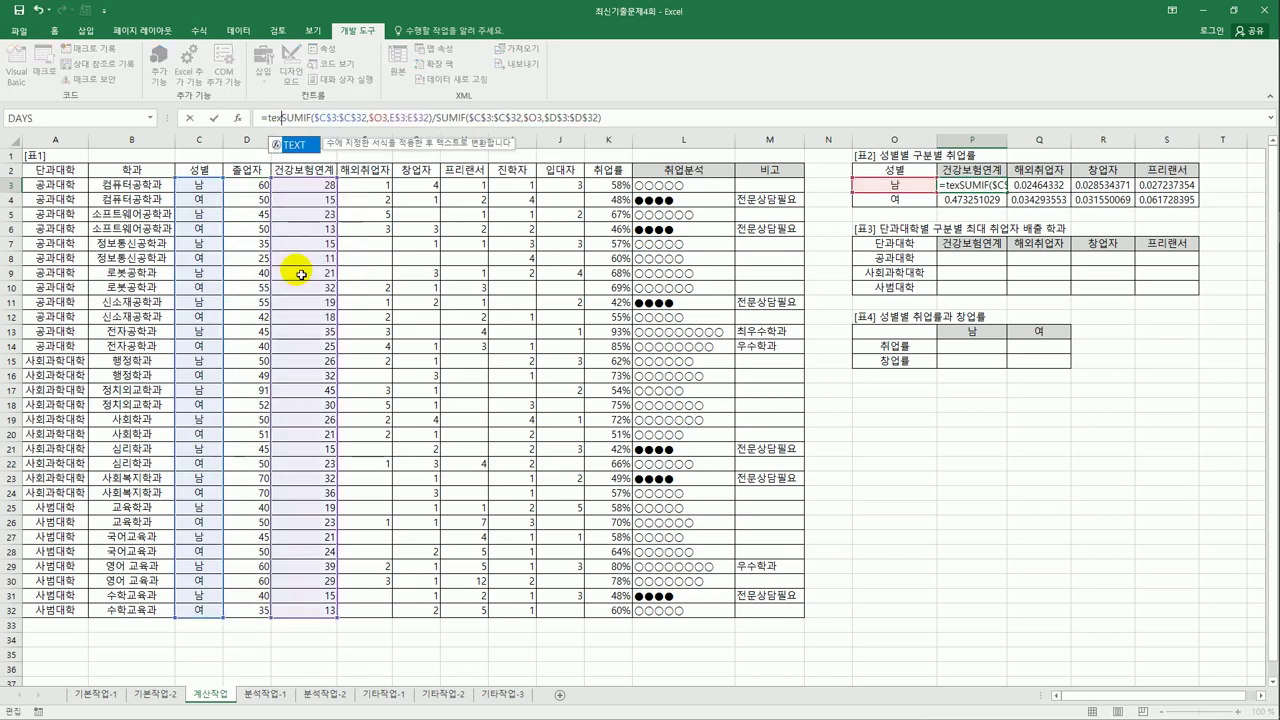
{"action": "key", "text": "Tab"}
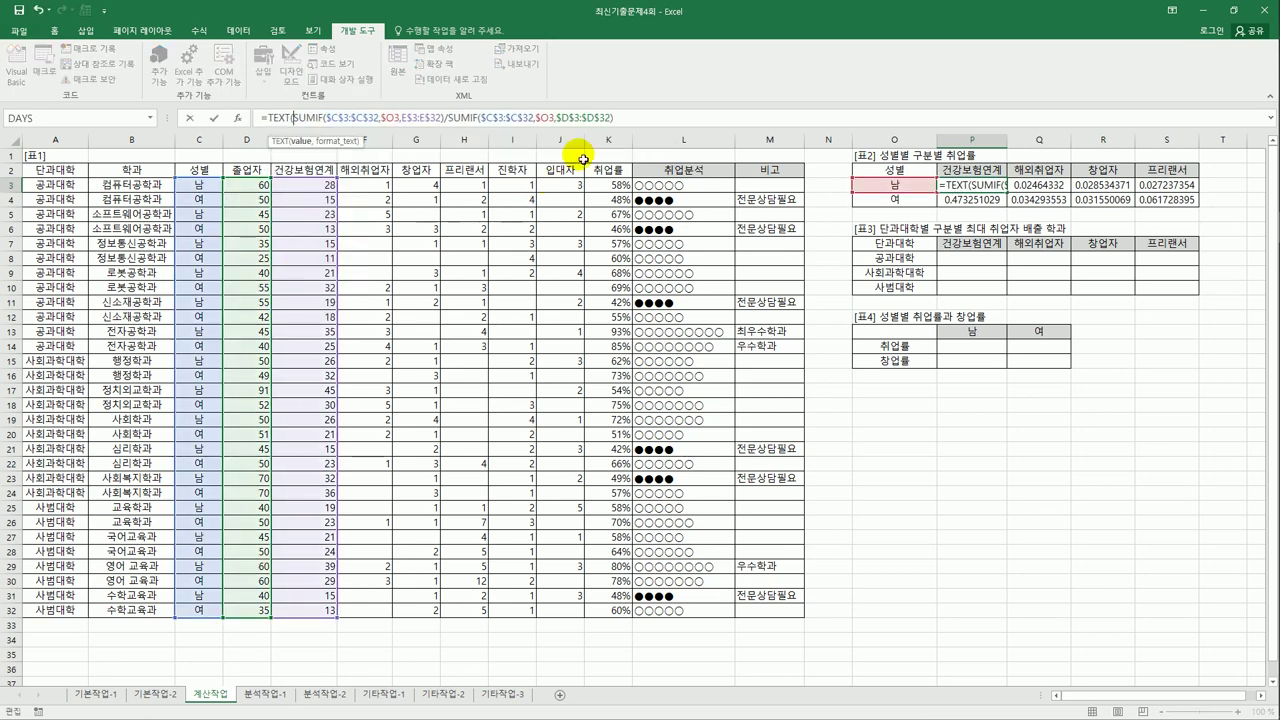
{"action": "left_click", "coordinate": [622, 118]}
{"action": "type", "text": ","}
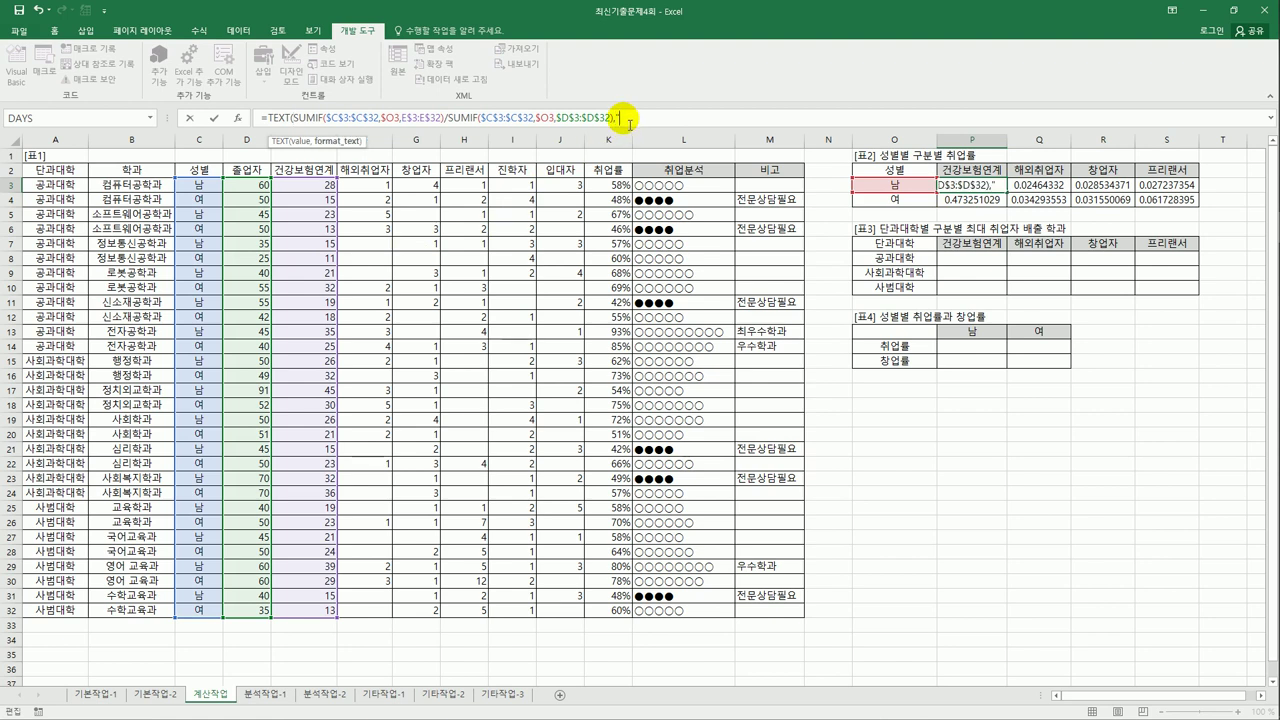
{"action": "type", "text": "\"0.0%\")"}
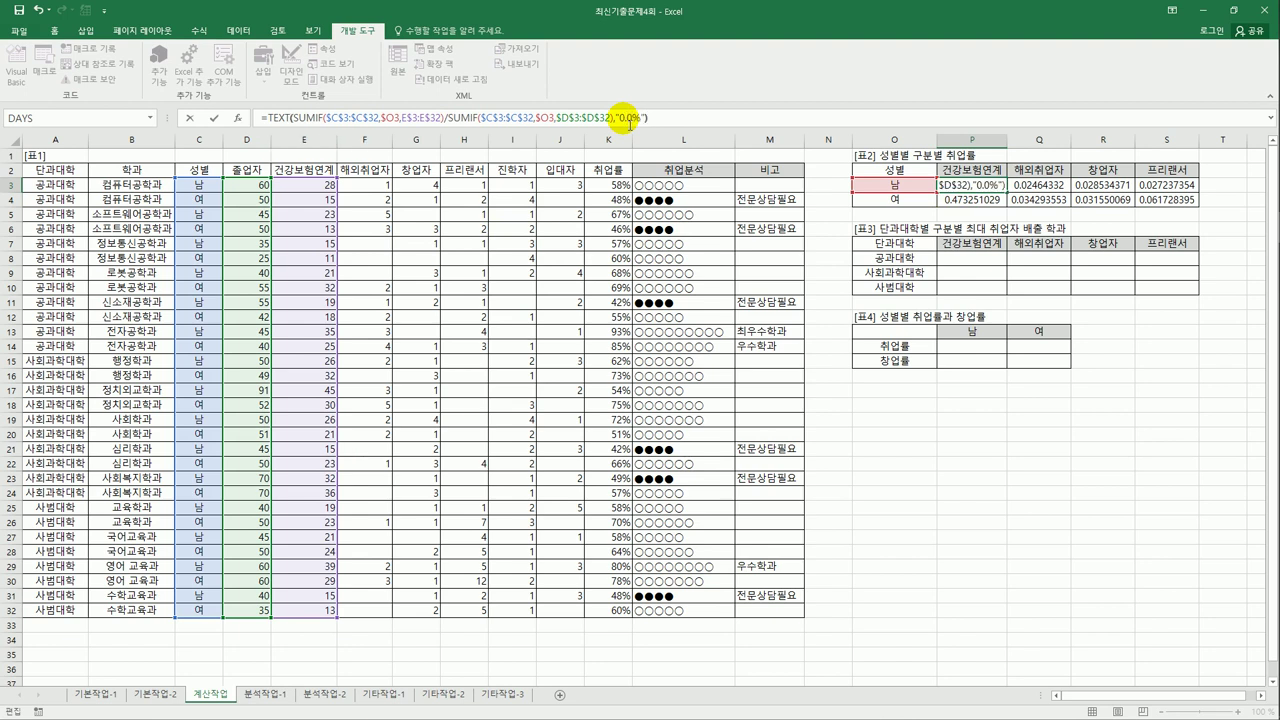
{"action": "key", "text": "Return"}
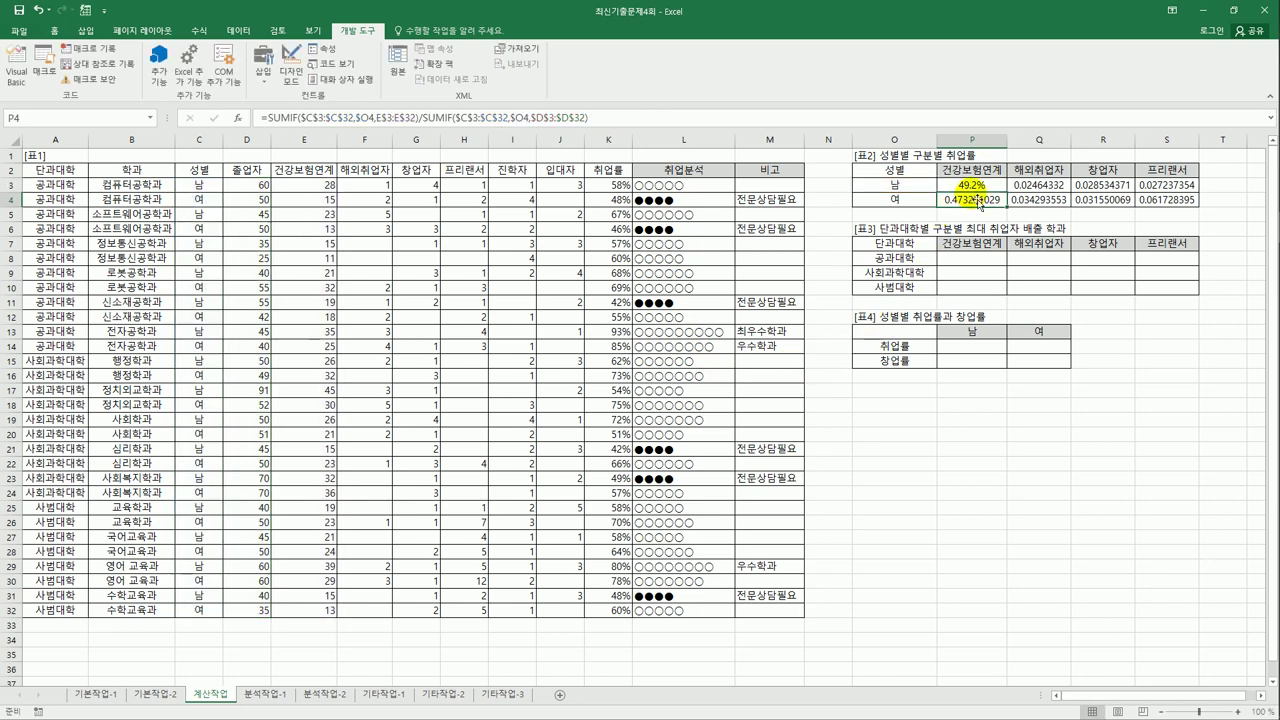
{"action": "left_click", "coordinate": [985, 187]}
{"action": "left_click_drag", "start_coordinate": [1008, 192], "coordinate": [1173, 209]}
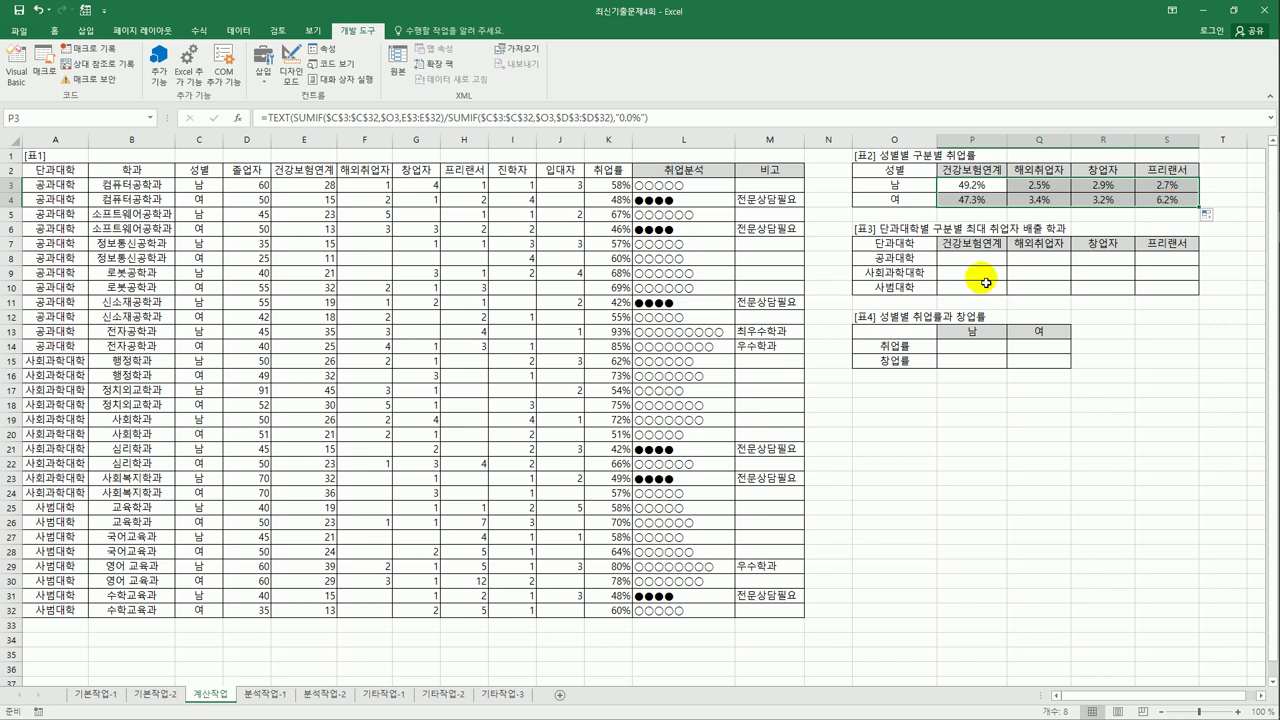
Start an INDEX formula in P8 of [표3] with the 학과 range $B$3:$B$32 as the array
{"action": "left_click_drag", "start_coordinate": [975, 270], "coordinate": [1152, 292]}
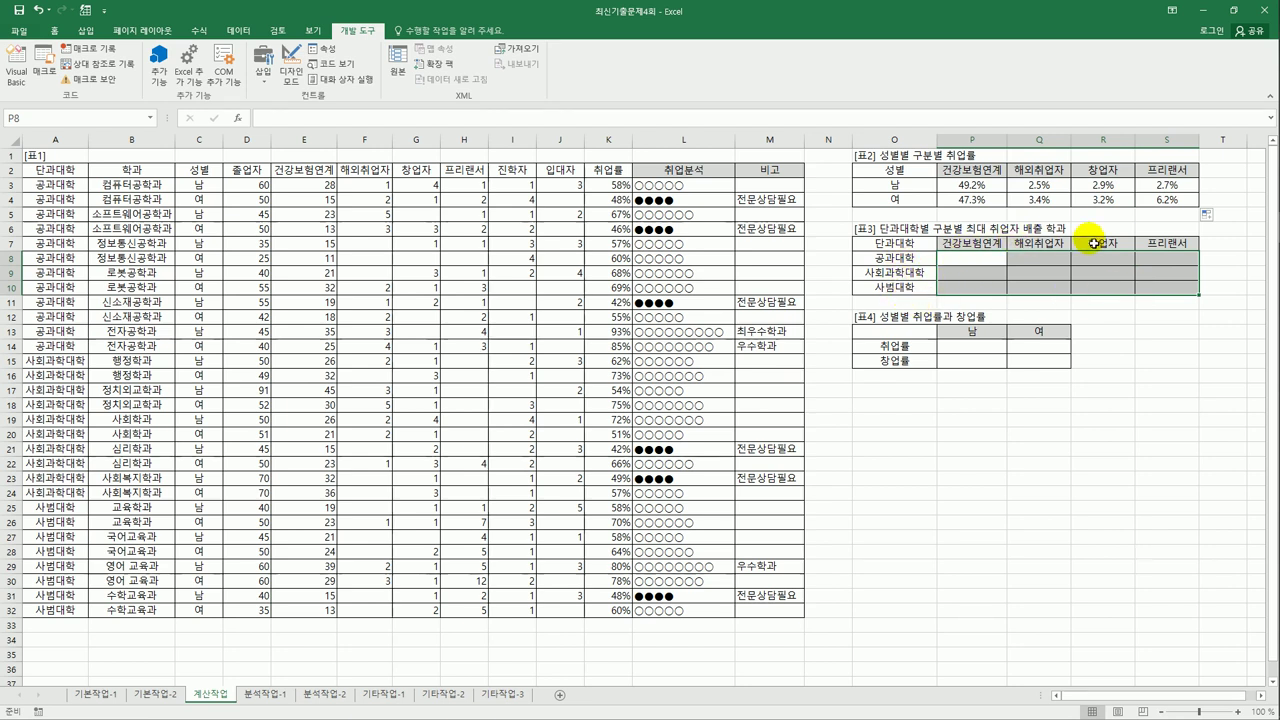
{"action": "left_click", "coordinate": [999, 265]}
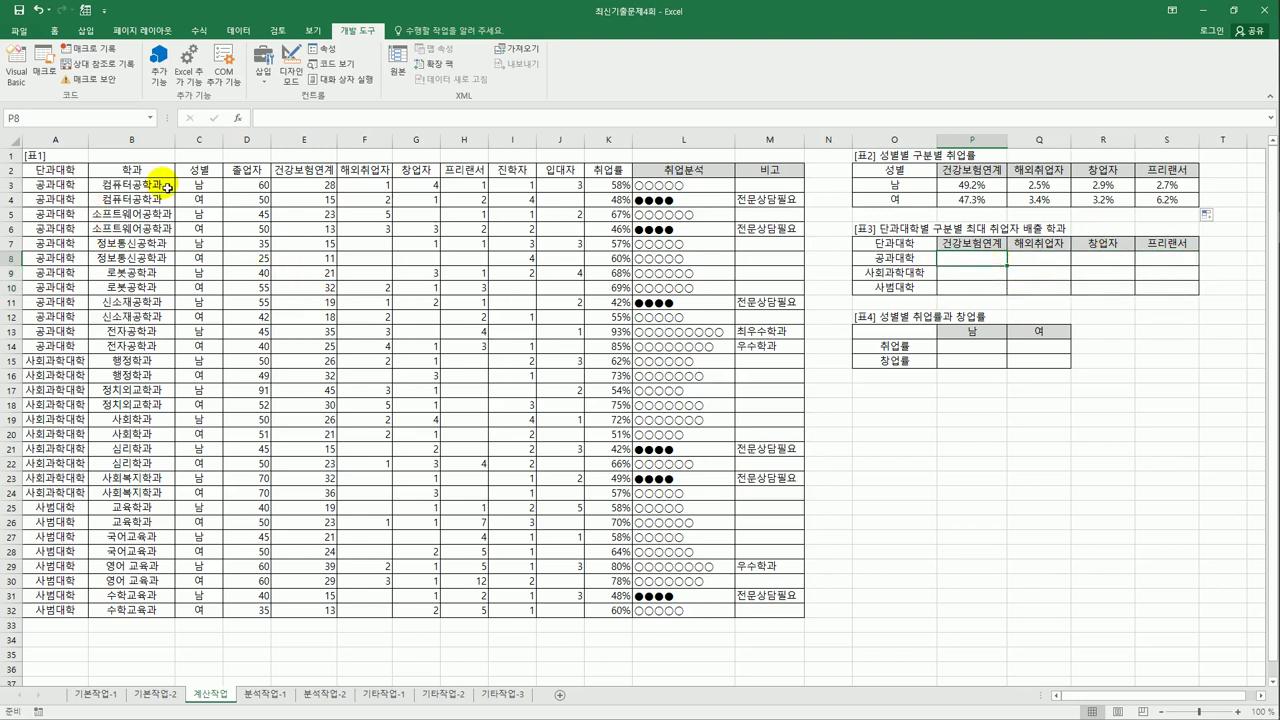
{"action": "left_click_drag", "start_coordinate": [155, 184], "coordinate": [143, 612]}
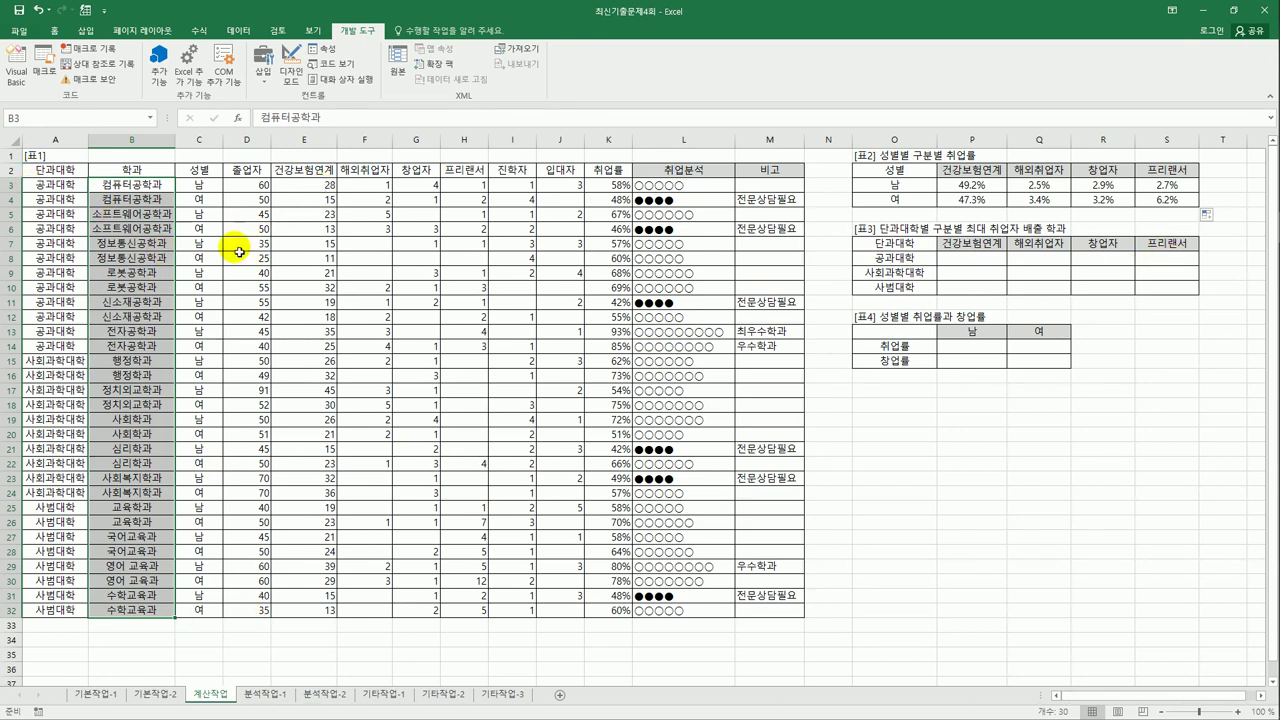
{"action": "left_click", "coordinate": [972, 263]}
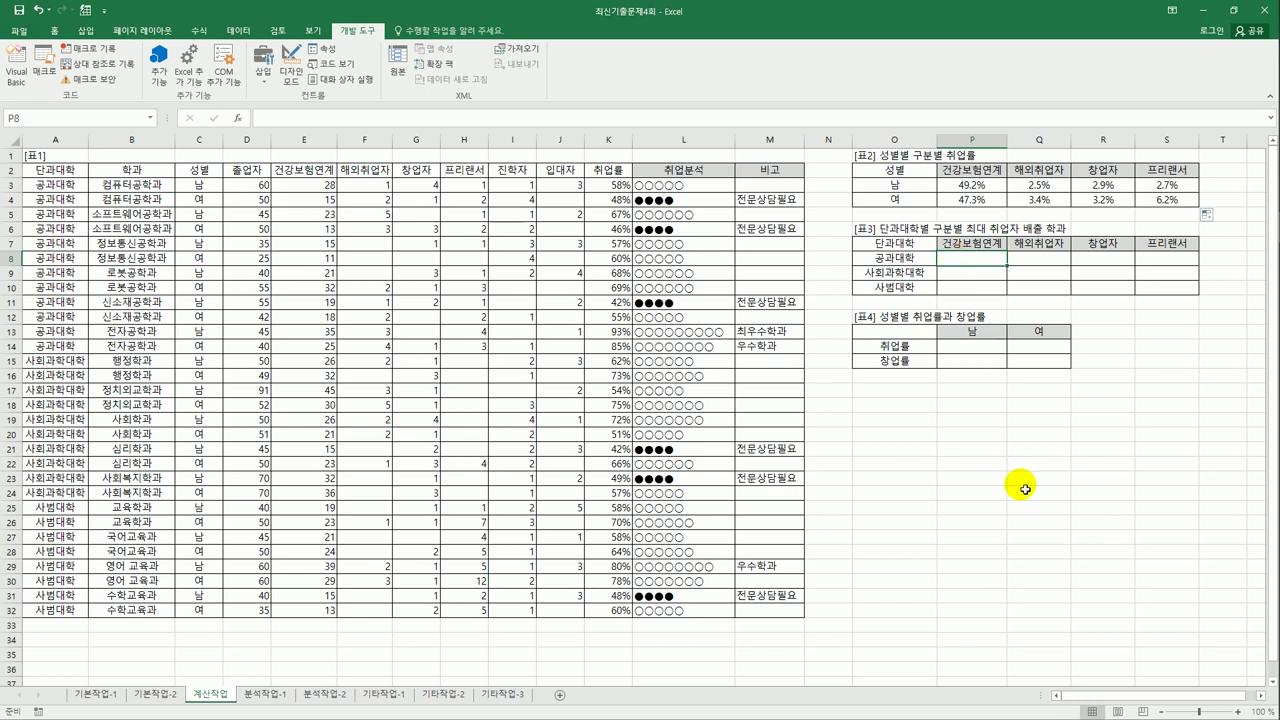
{"action": "type", "text": "=INDEX("}
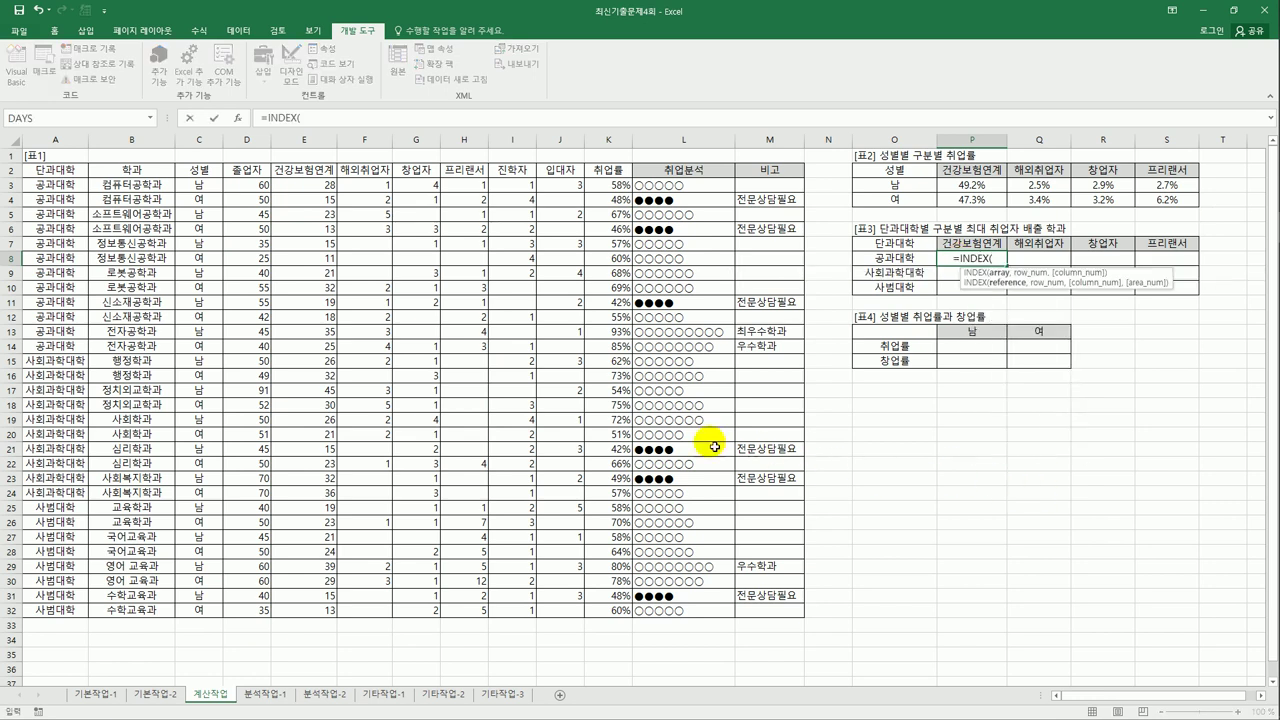
{"action": "left_click_drag", "start_coordinate": [135, 186], "coordinate": [168, 610]}
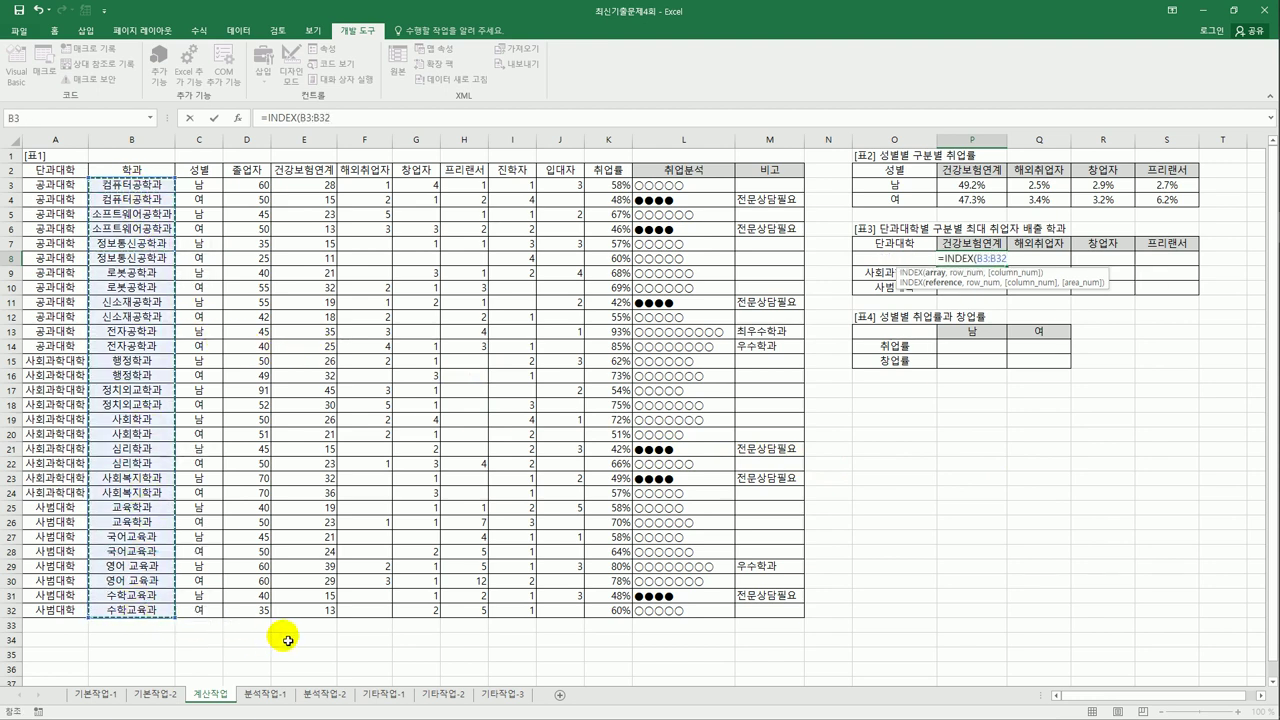
{"action": "key", "text": "F4"}
{"action": "type", "text": ","}
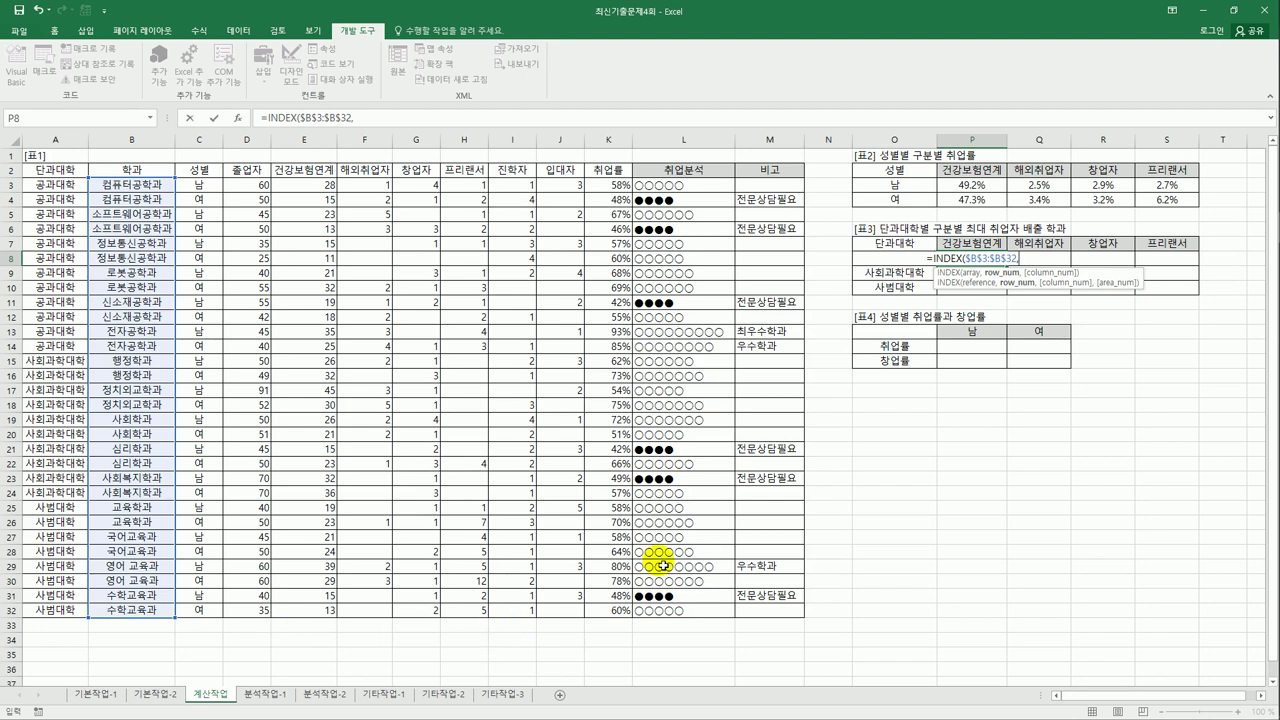
Nest MATCH as the row number of P8's INDEX, with a LARGE function as its lookup value
{"action": "type", "text": "m"}
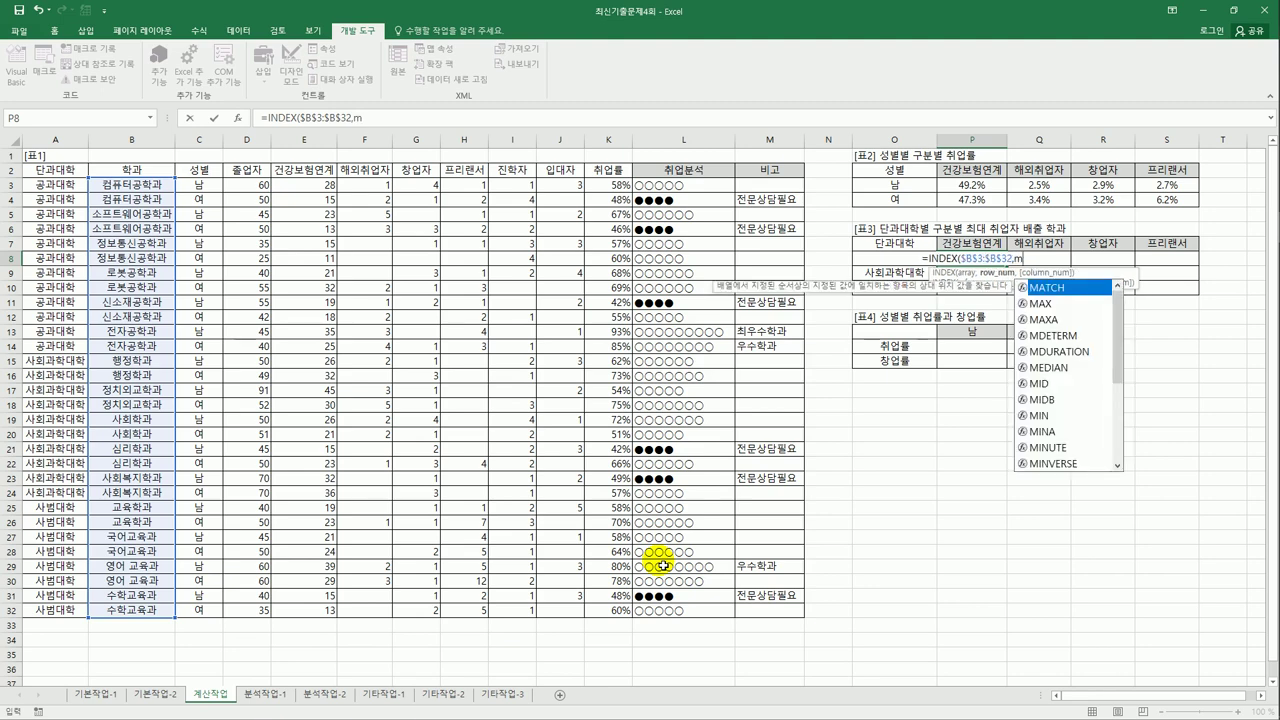
{"action": "key", "text": "Tab"}
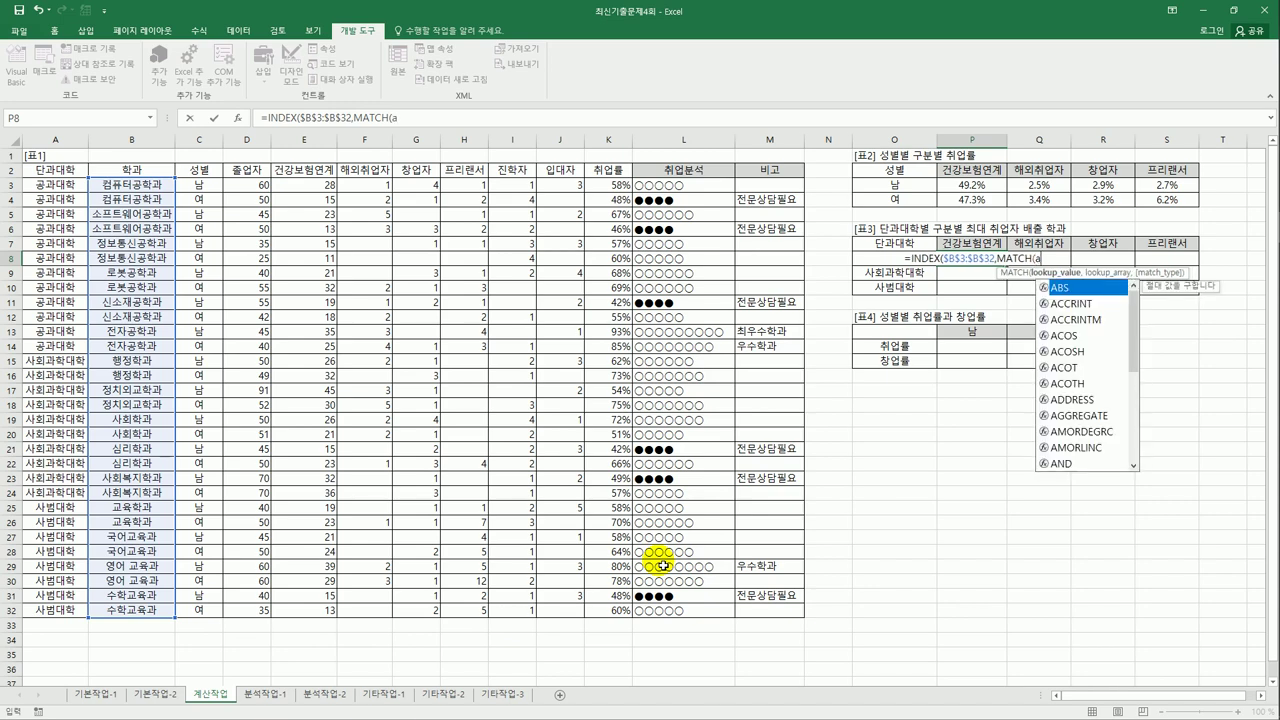
{"action": "type", "text": "lar"}
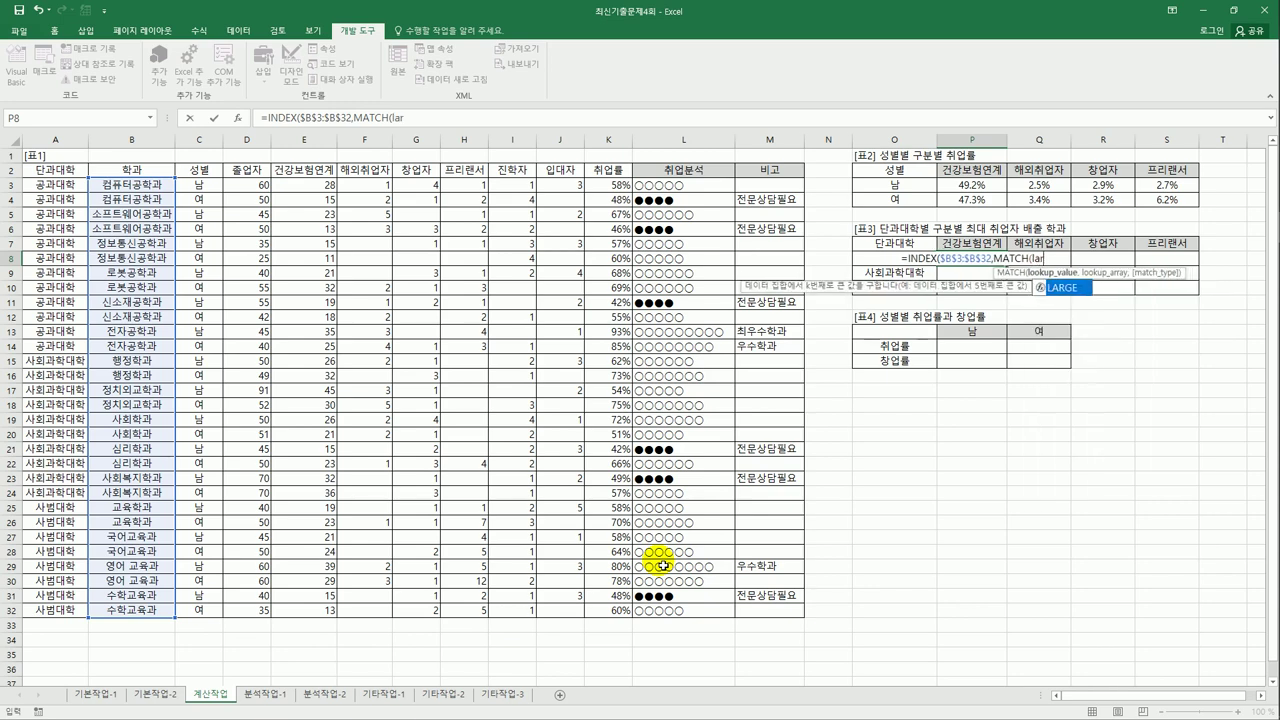
{"action": "key", "text": "Tab"}
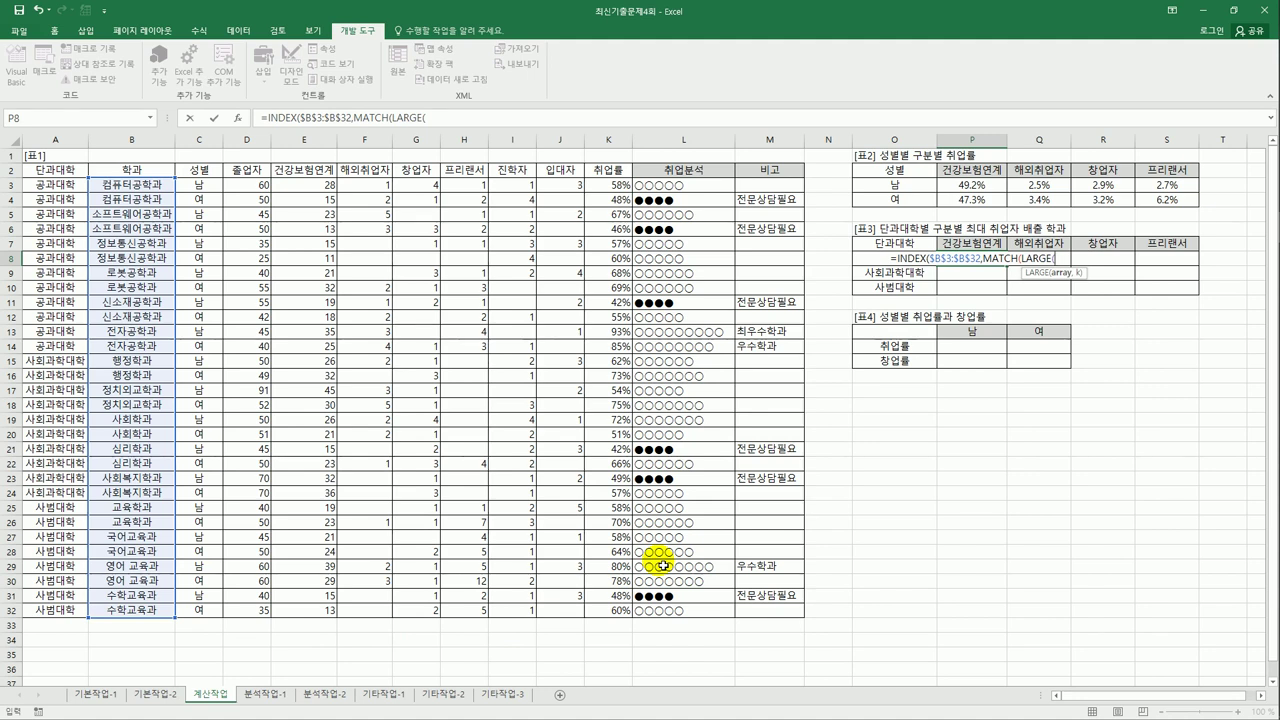
{"action": "type", "text": "("}
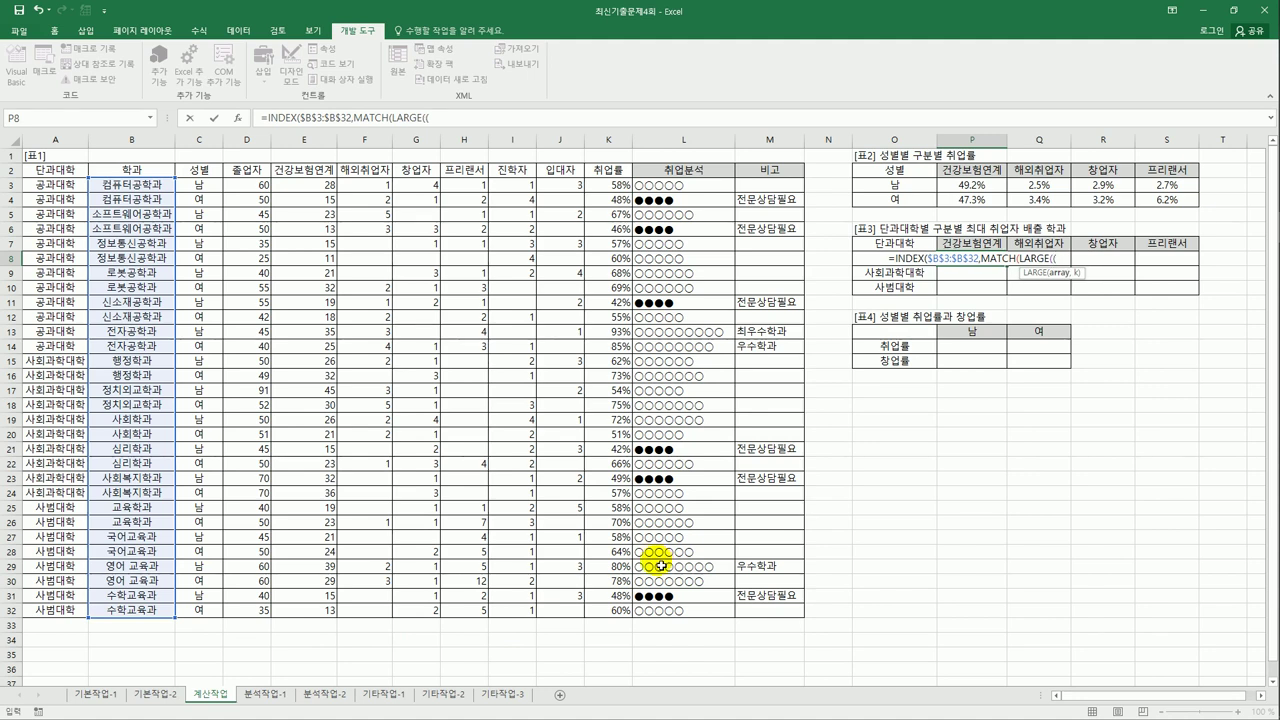
Enter the 단과대학 condition ($A$3:$A$32=$O8) in LARGE's array, followed by a multiplication sign
{"action": "left_click_drag", "start_coordinate": [62, 184], "coordinate": [37, 615]}
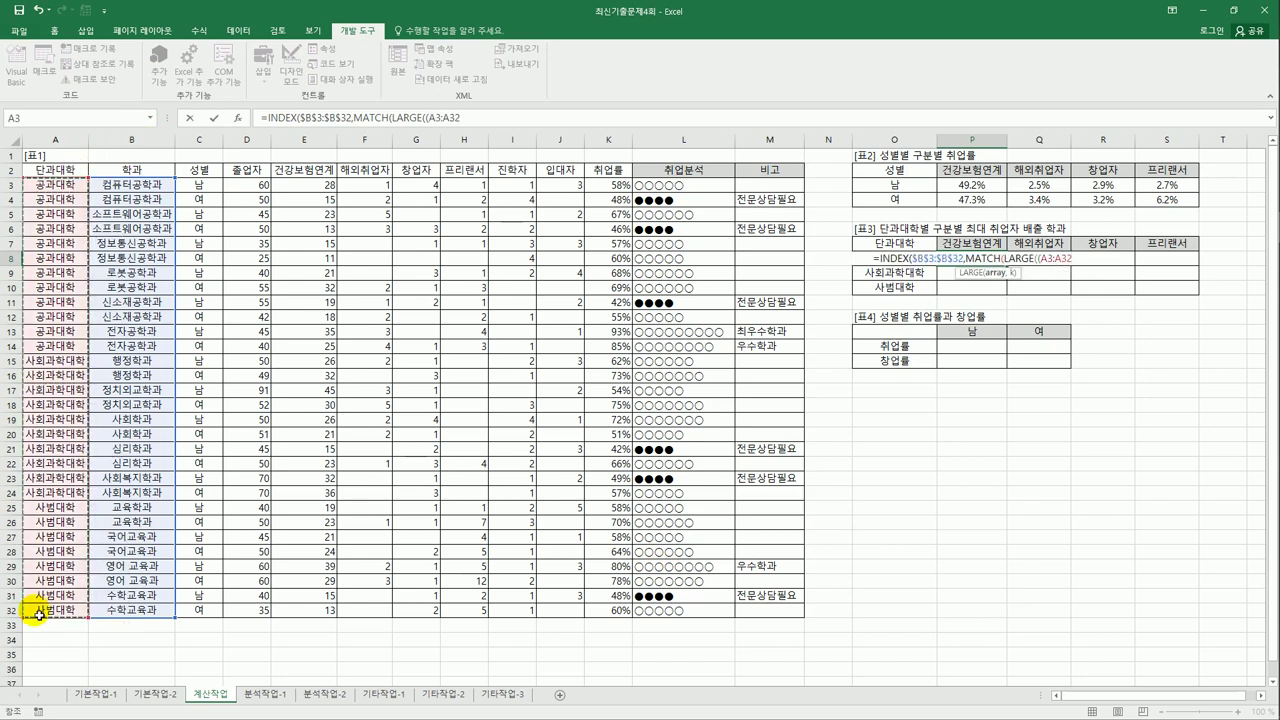
{"action": "key", "text": "F4"}
{"action": "type", "text": "="}
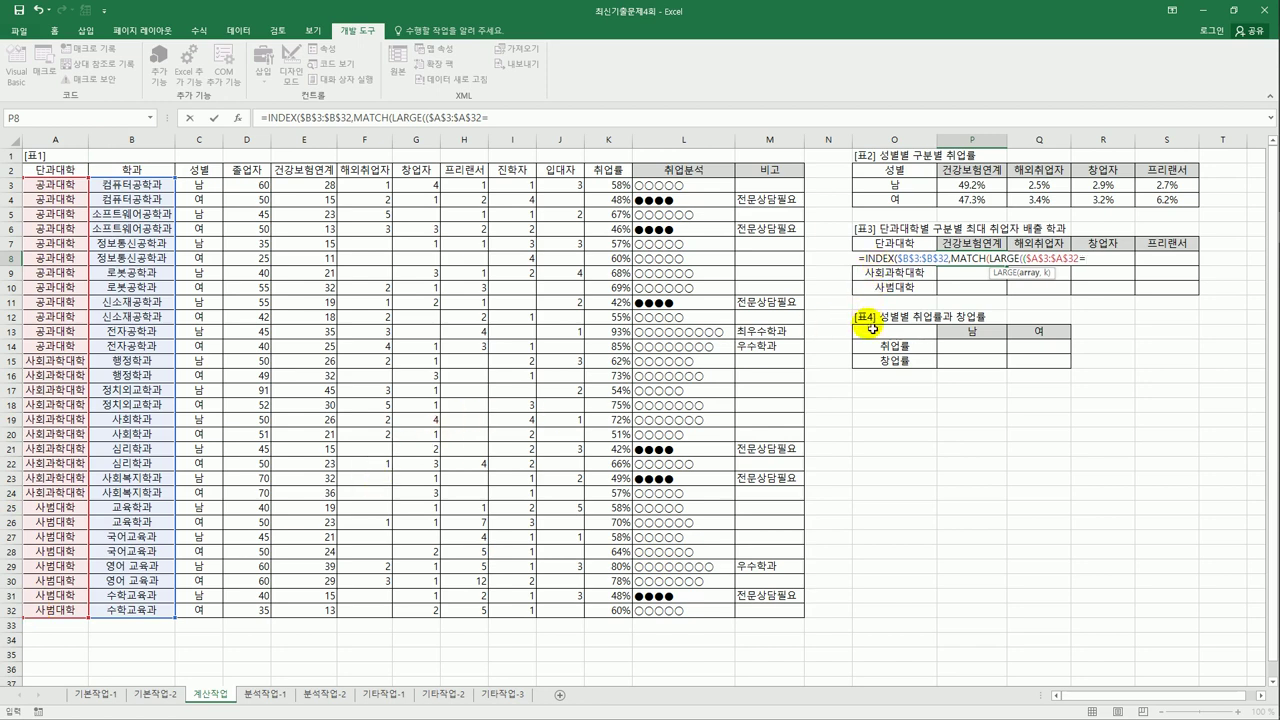
{"action": "key", "text": "Left"}
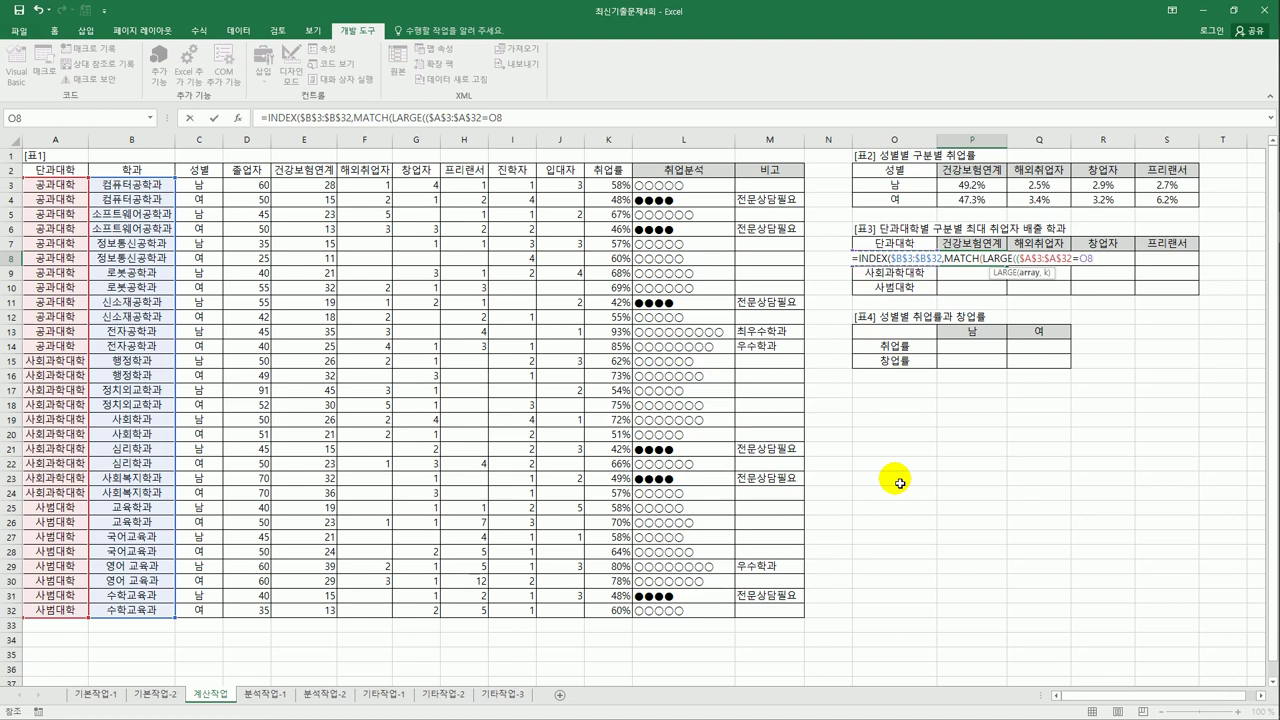
{"action": "key", "text": "F4"}
{"action": "key", "text": "F4"}
{"action": "key", "text": "F4"}
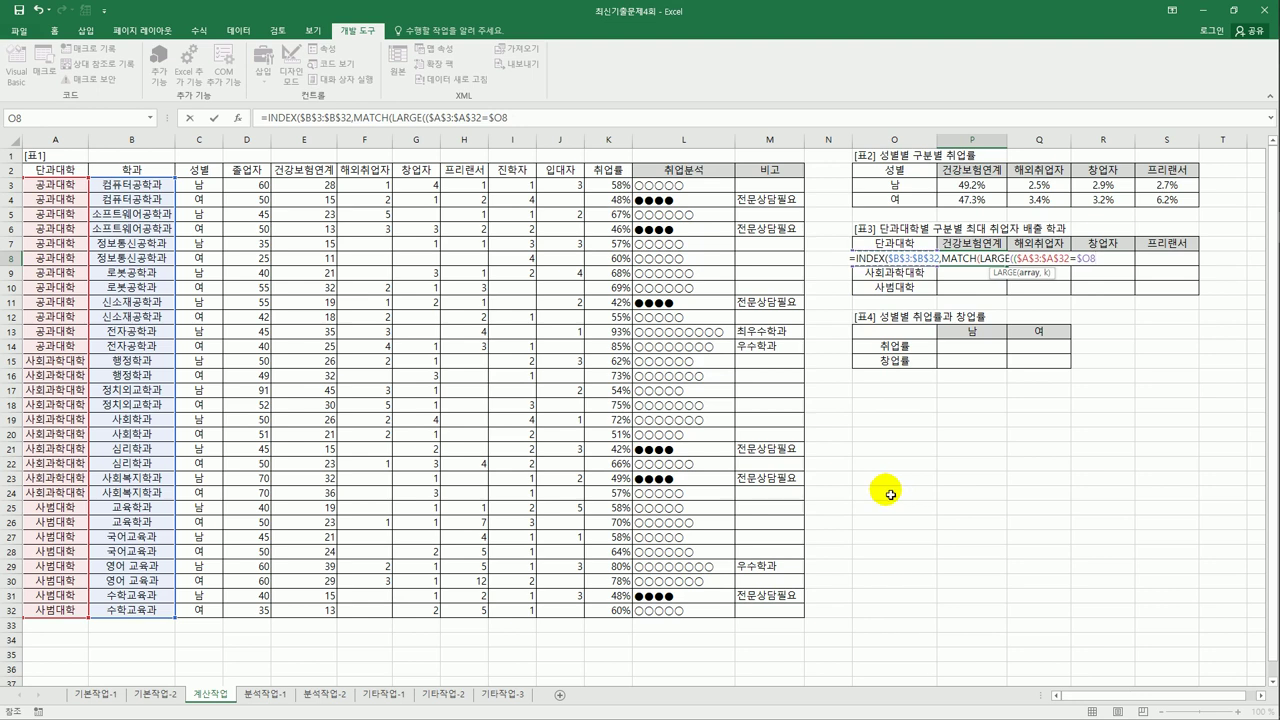
{"action": "type", "text": ")*"}
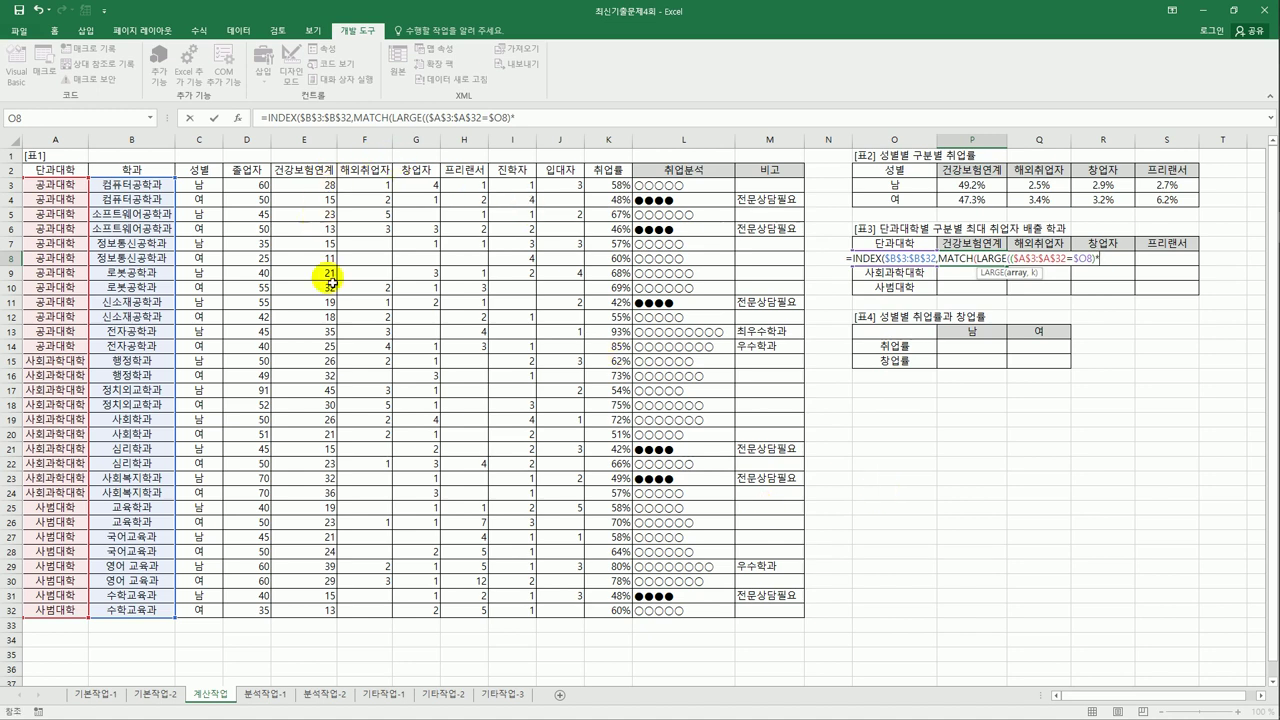
Multiply the condition by the 건강보험연계 range E$3:E$32 and close LARGE with k set to 1
{"action": "left_click_drag", "start_coordinate": [304, 185], "coordinate": [304, 612]}
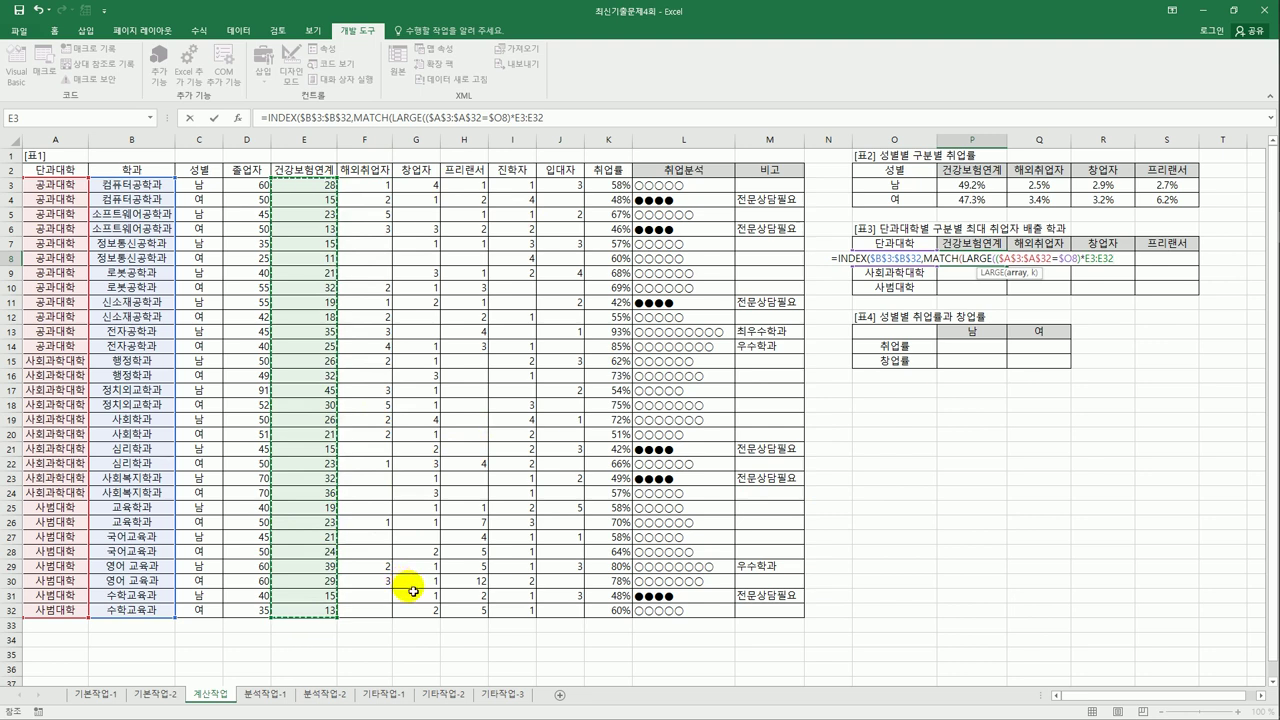
{"action": "key", "text": "F4"}
{"action": "key", "text": "F4"}
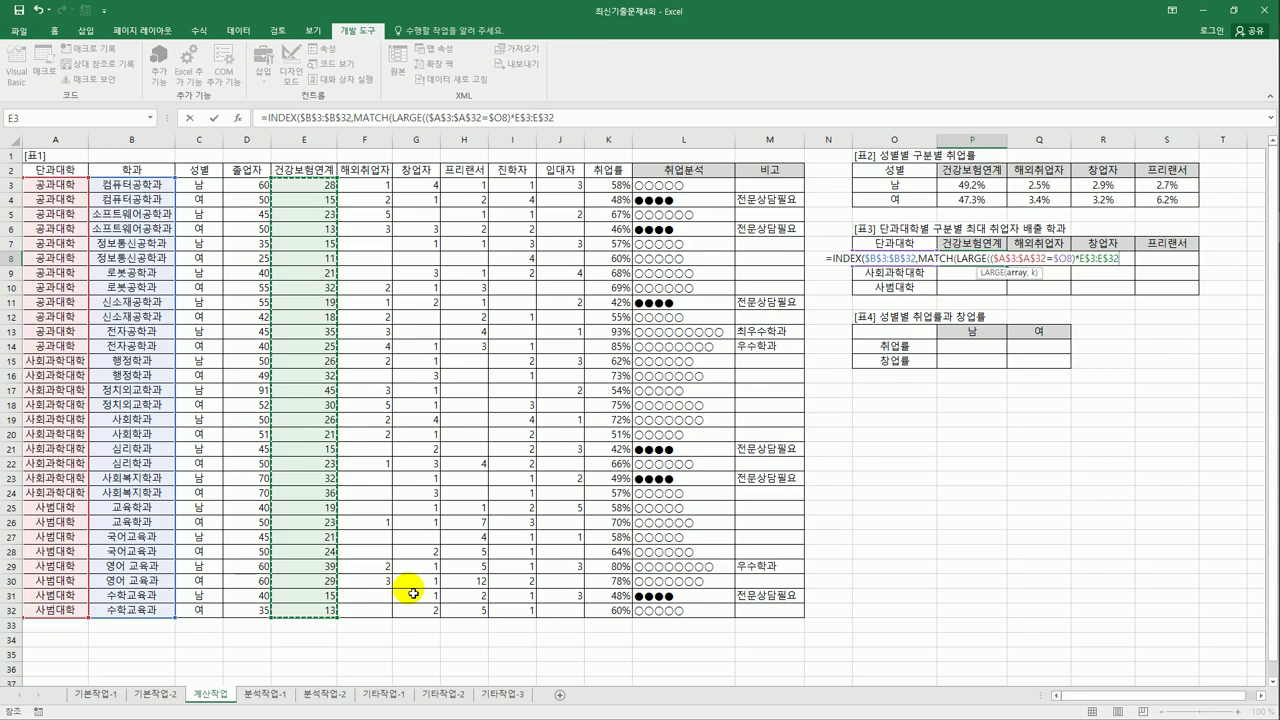
{"action": "type", "text": ","}
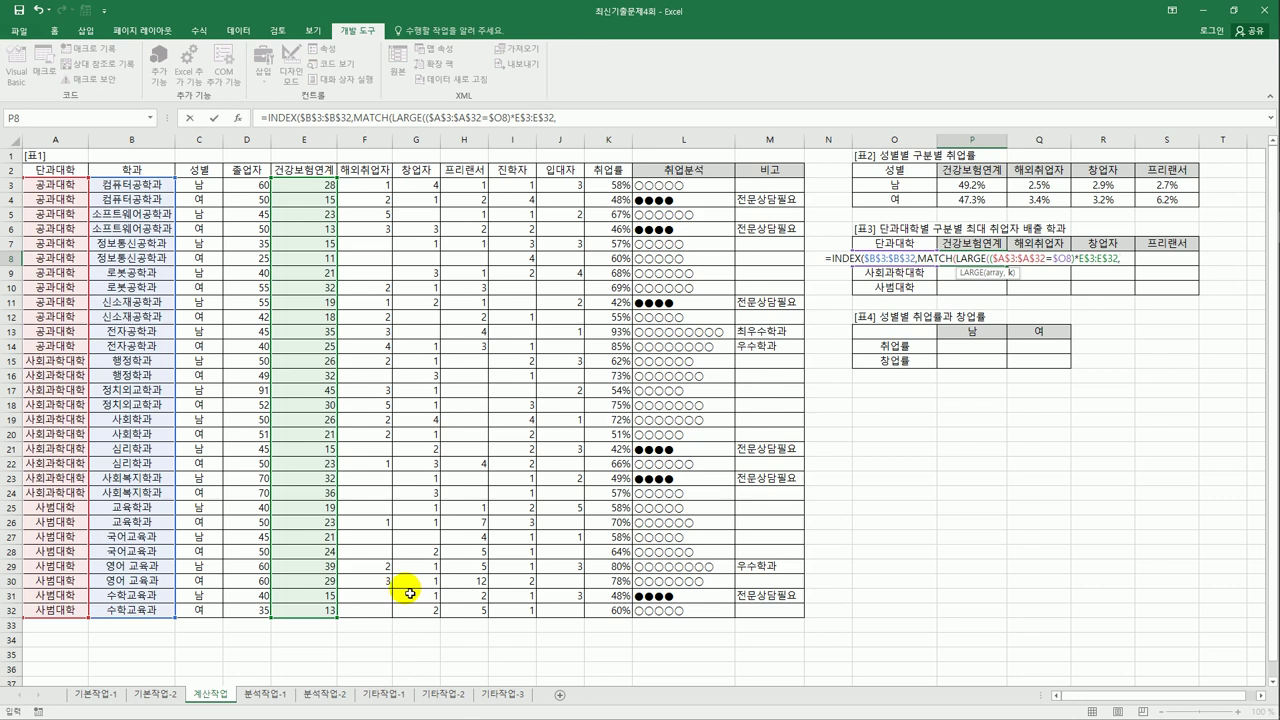
{"action": "left_click", "coordinate": [571, 121]}
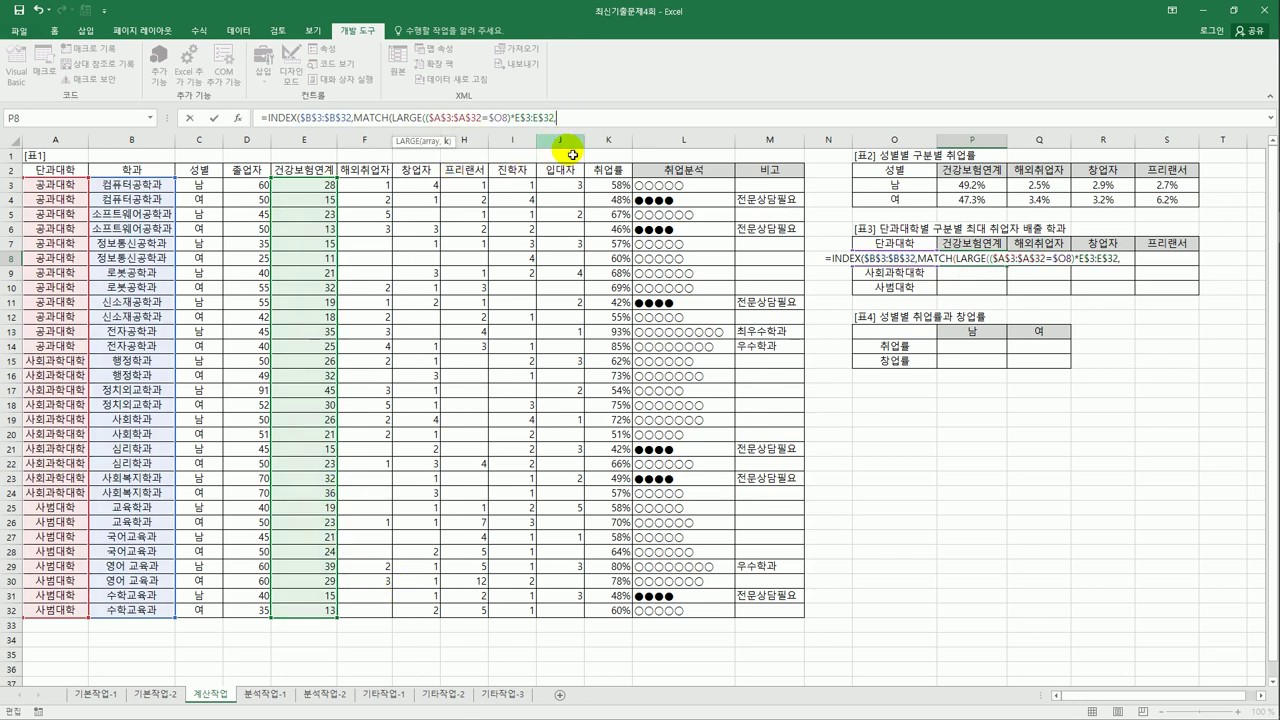
{"action": "type", "text": "1"}
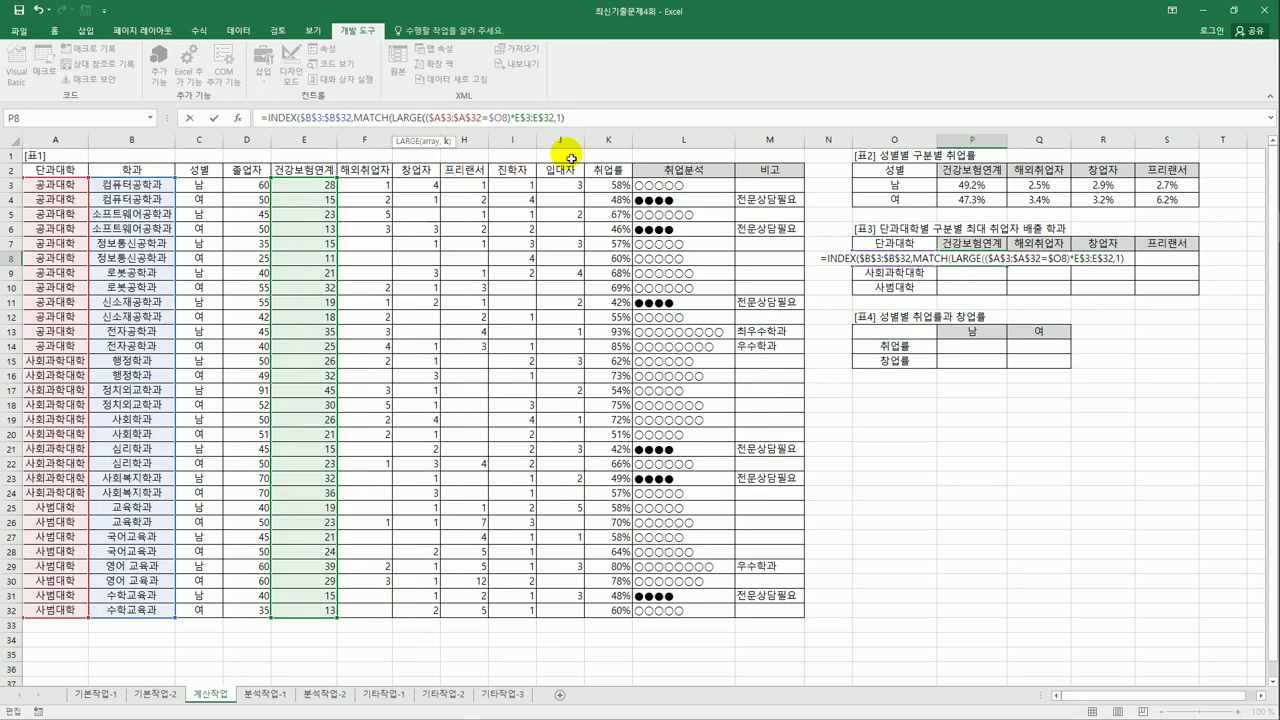
{"action": "type", "text": ")"}
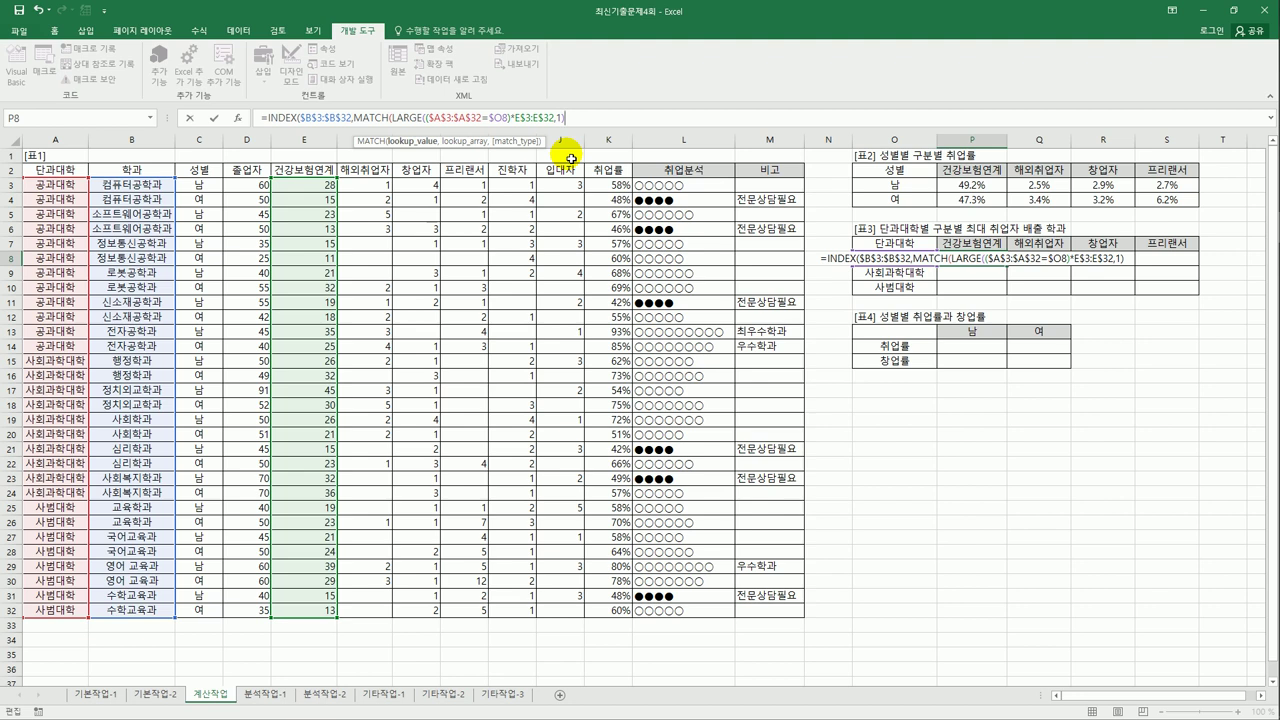
Reuse LARGE's array expression ($A$3:$A$32=$O8)*E$3:E$32 as the lookup array of MATCH in P8
{"action": "type", "text": ","}
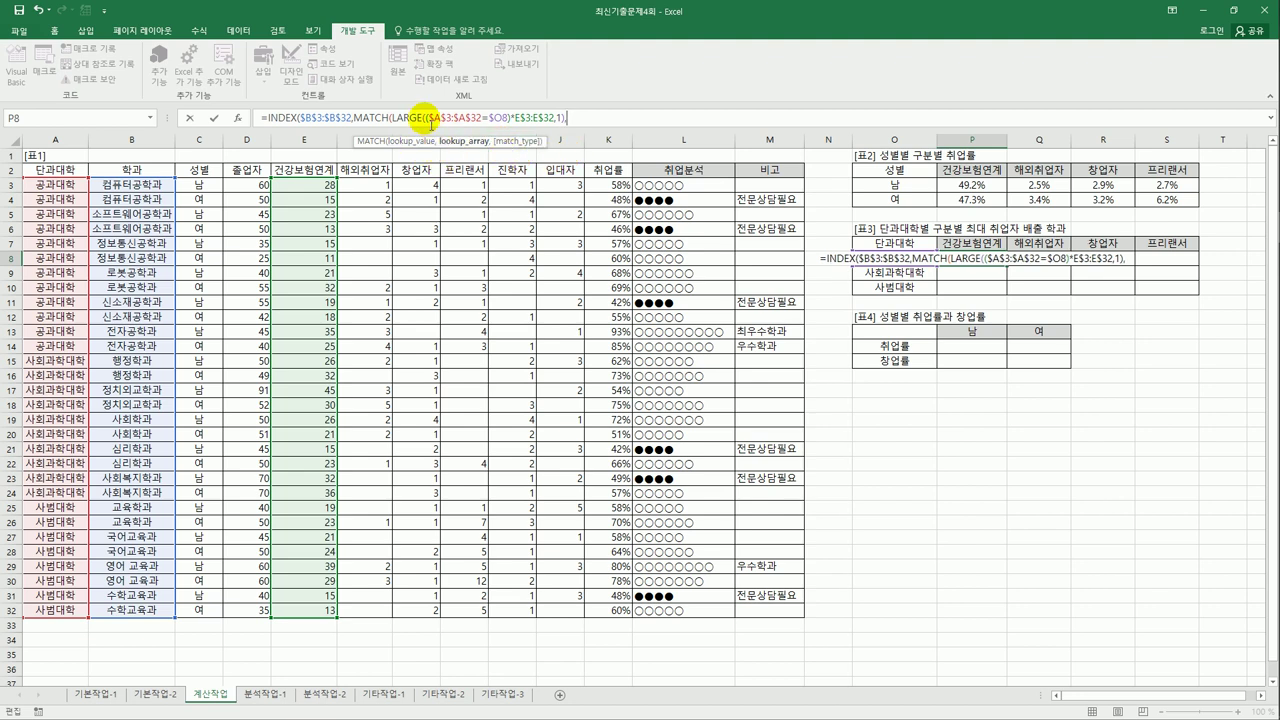
{"action": "left_click_drag", "start_coordinate": [430, 118], "coordinate": [558, 118]}
{"action": "key", "text": "ctrl+c"}
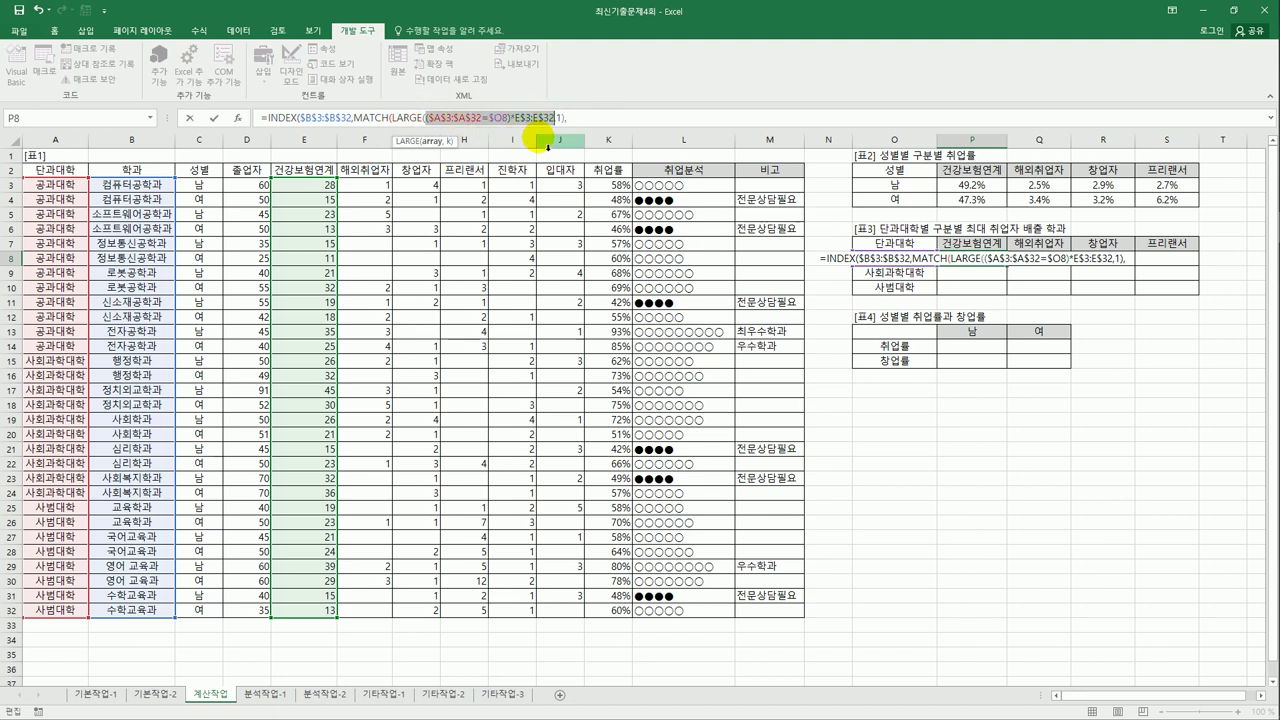
{"action": "left_click", "coordinate": [594, 120]}
{"action": "key", "text": "ctrl+v"}
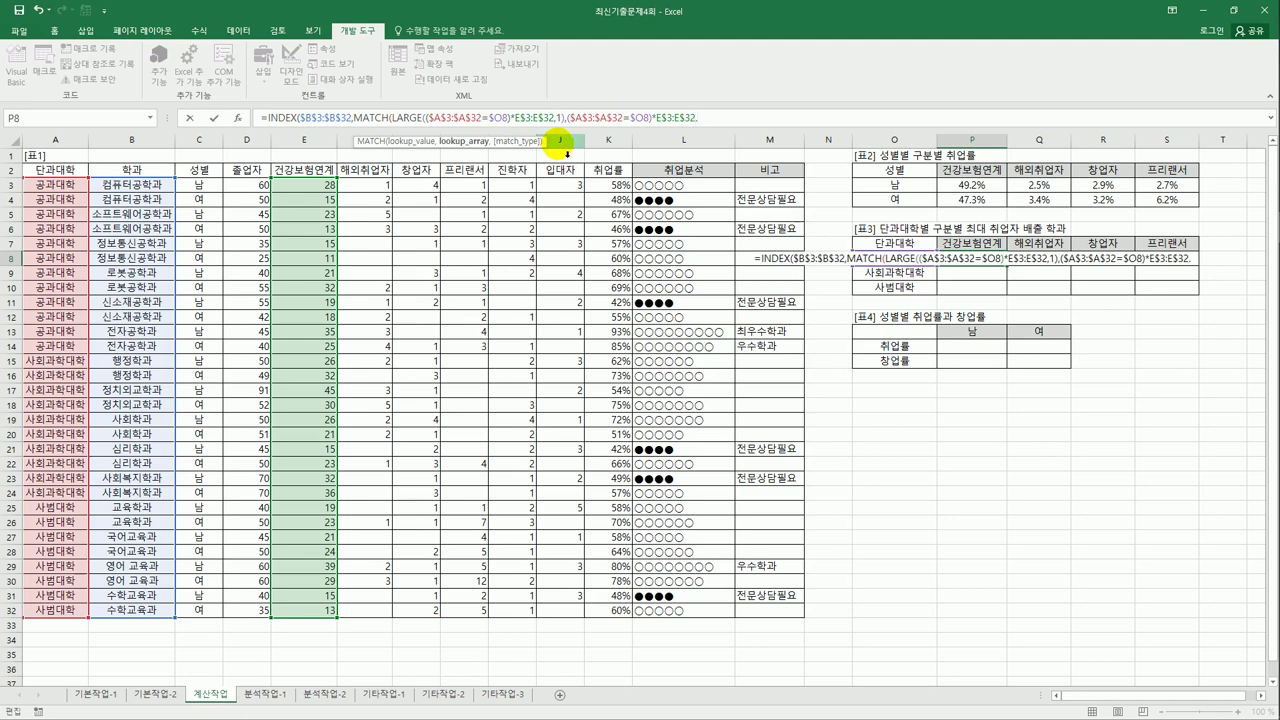
Set MATCH's match type to 0, close both functions, and enter P8 as an array formula
{"action": "type", "text": ","}
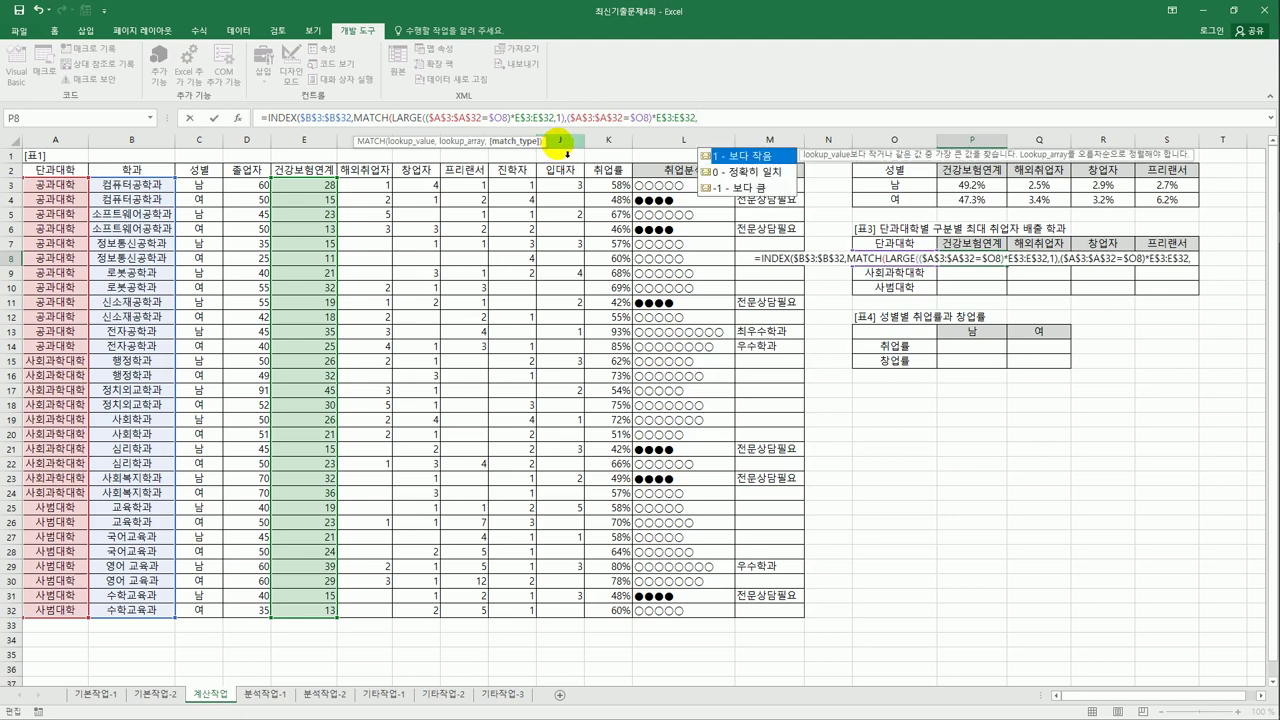
{"action": "type", "text": "0"}
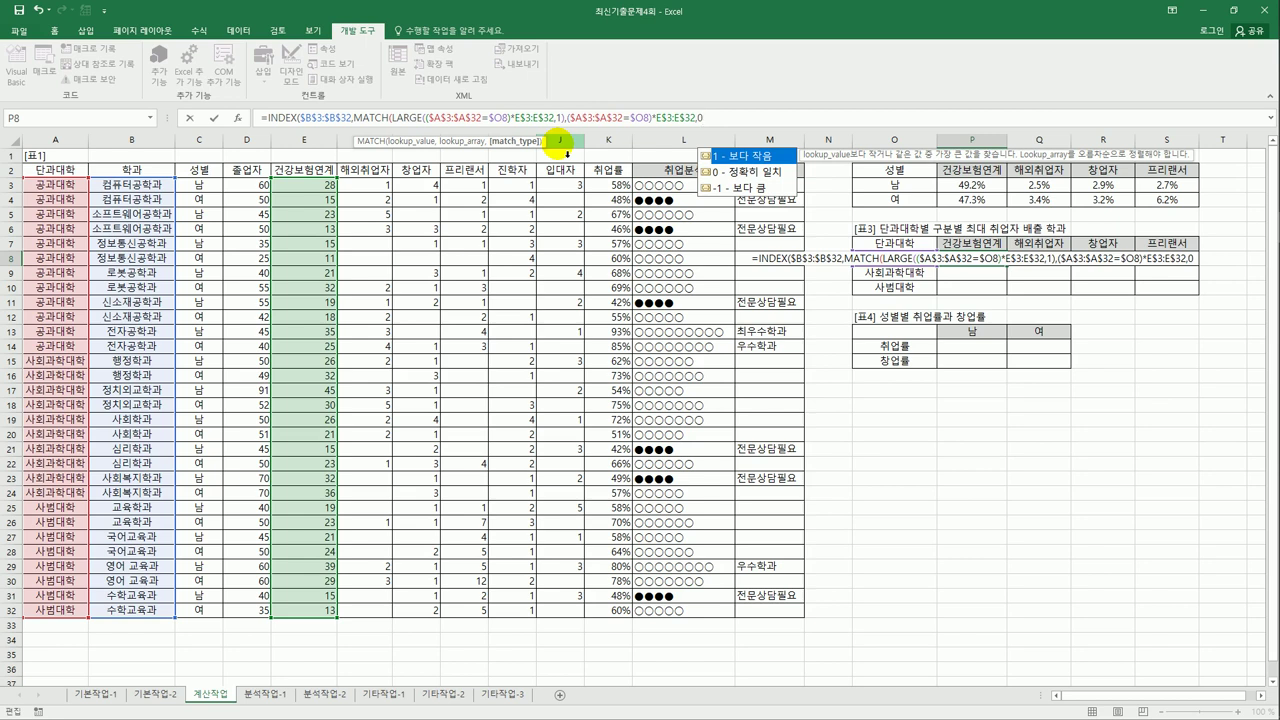
{"action": "type", "text": ")"}
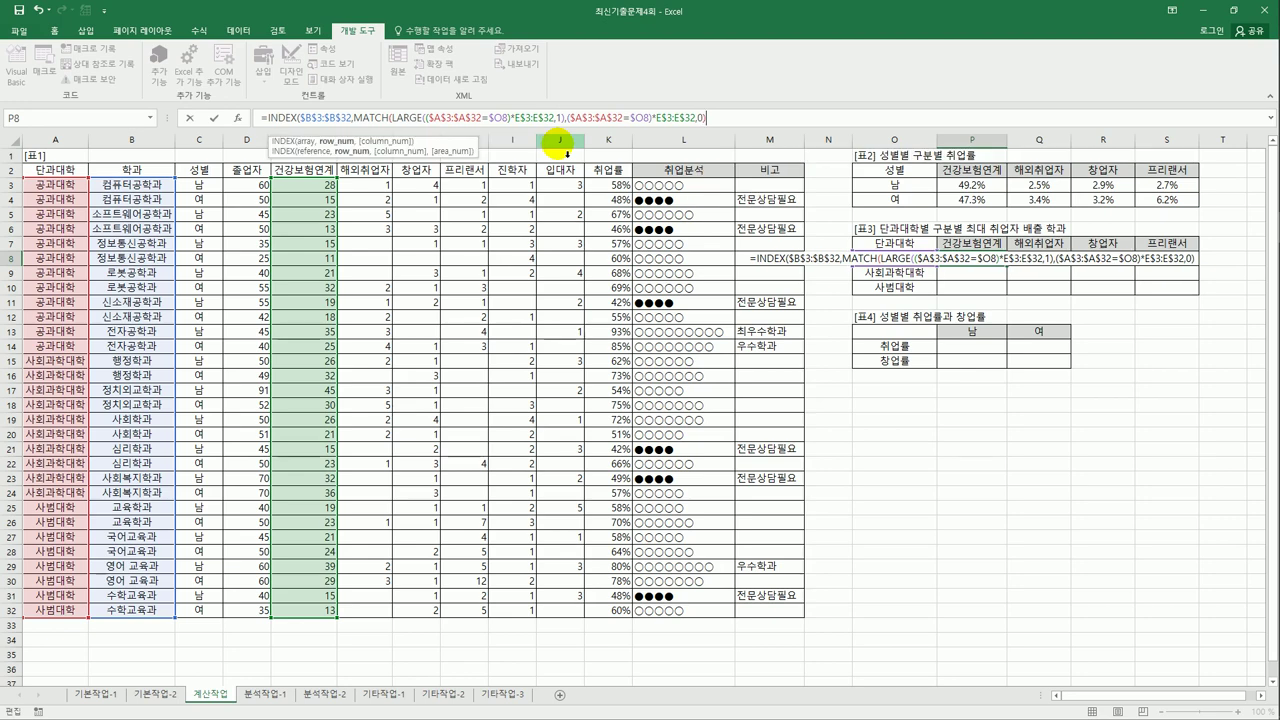
{"action": "type", "text": ")"}
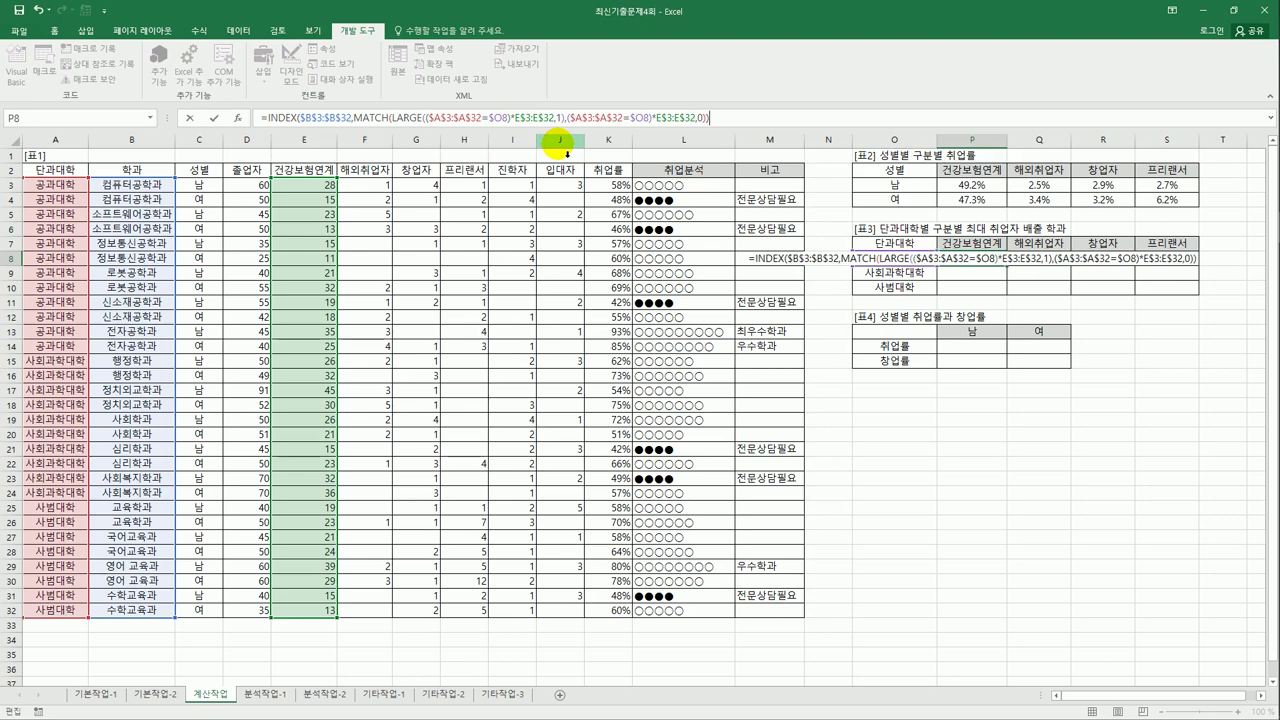
{"action": "key", "text": "ctrl+shift+Return"}
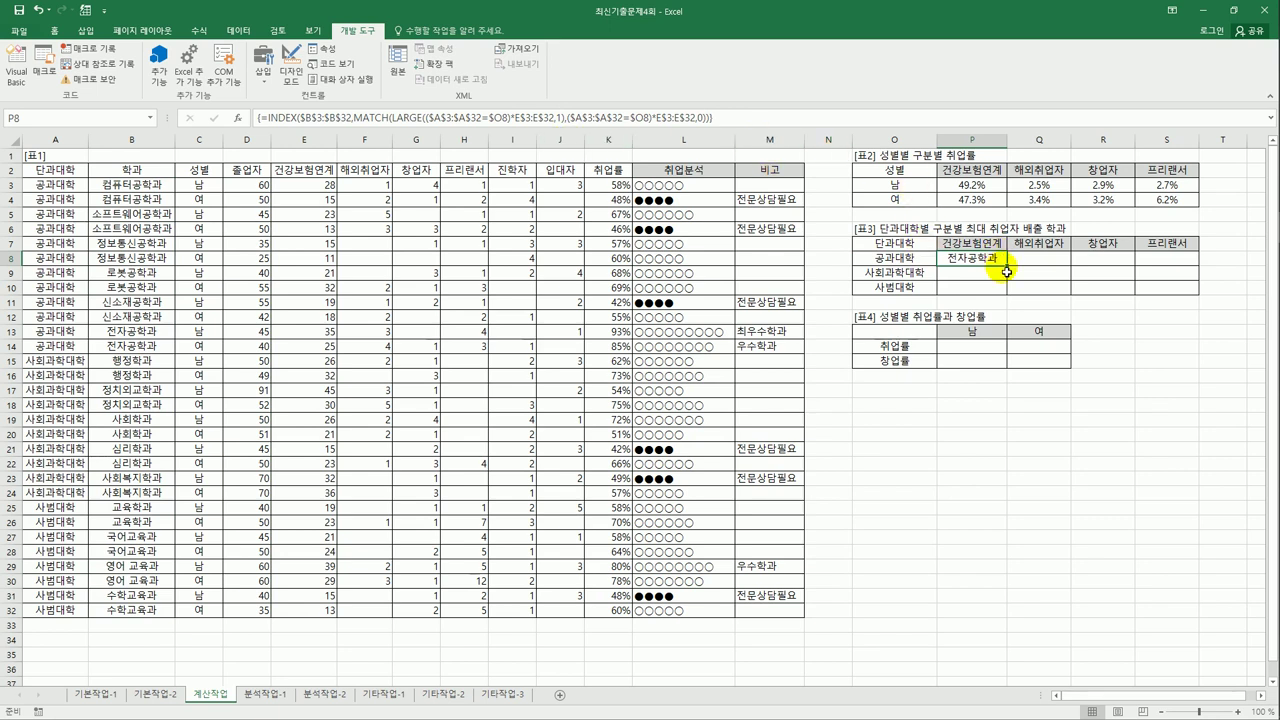
Fill P8's formula through S10 in [표3] and autofit the width of column Q
{"action": "left_click_drag", "start_coordinate": [1006, 266], "coordinate": [1163, 285]}
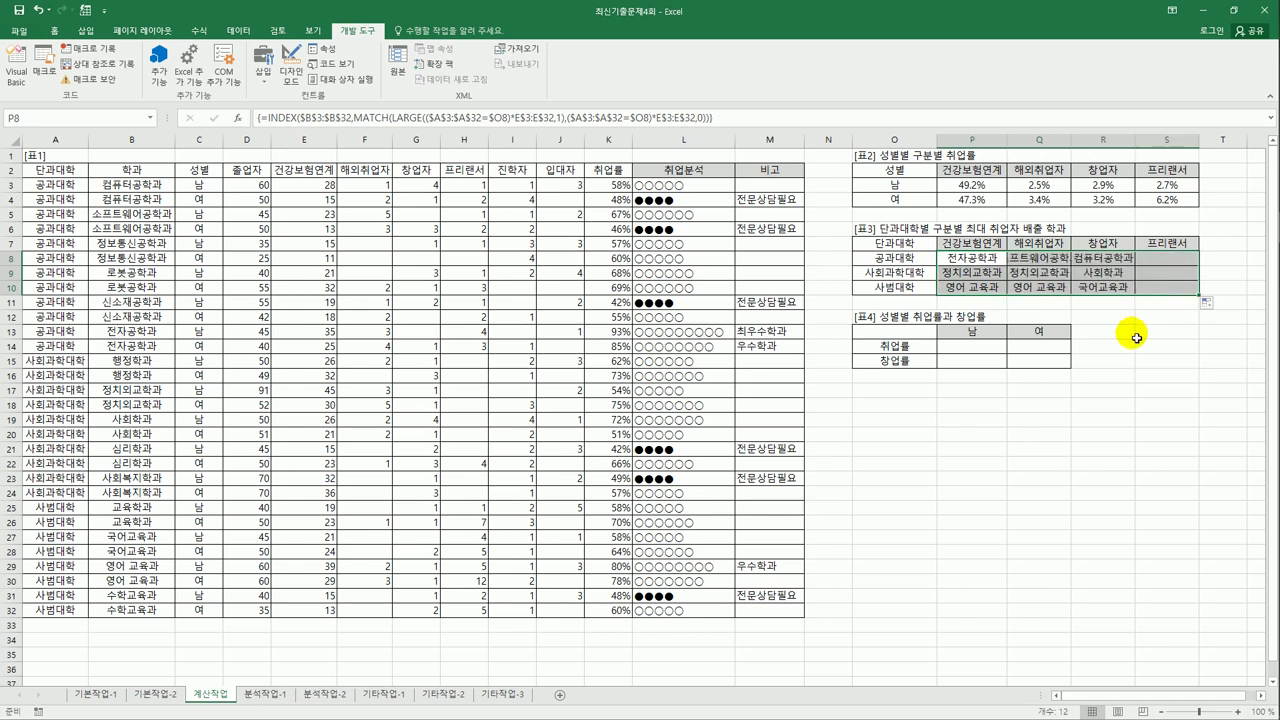
{"action": "double_click", "coordinate": [1071, 141]}
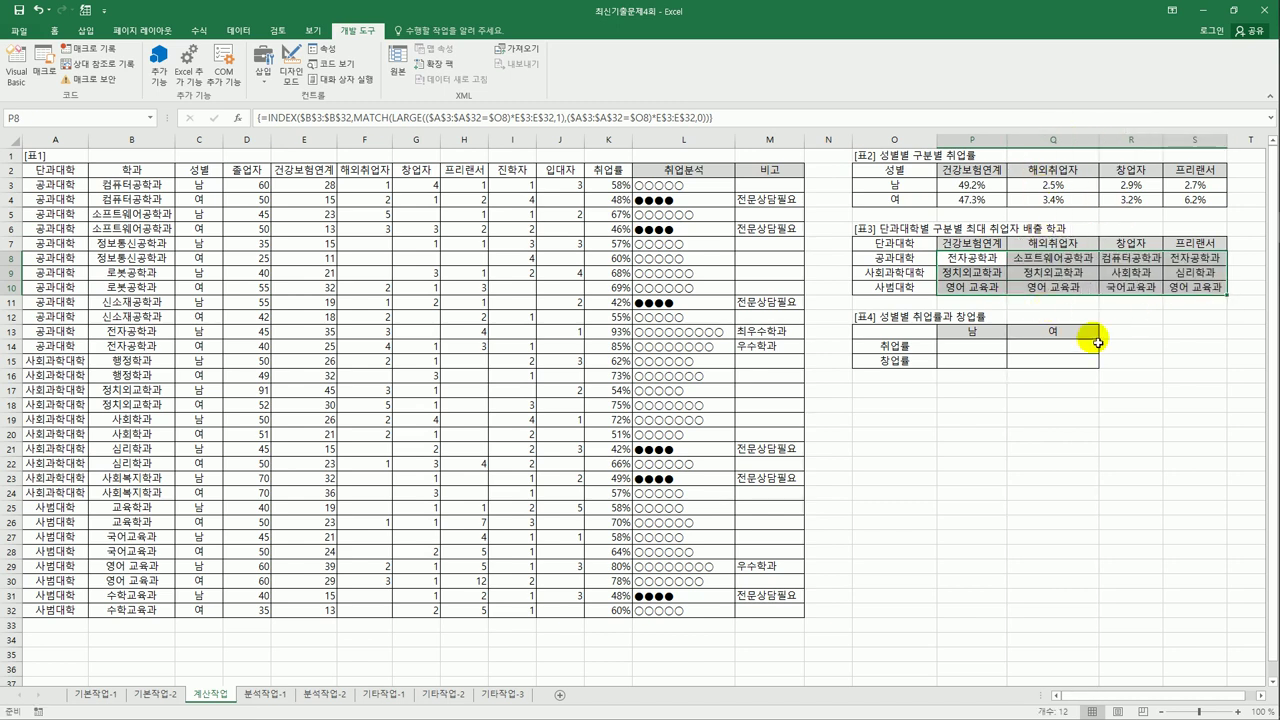
Start a SUM formula in P14 of [표4] with the 성별 condition ($C$3:$C$32=P$13)
{"action": "left_click", "coordinate": [960, 345]}
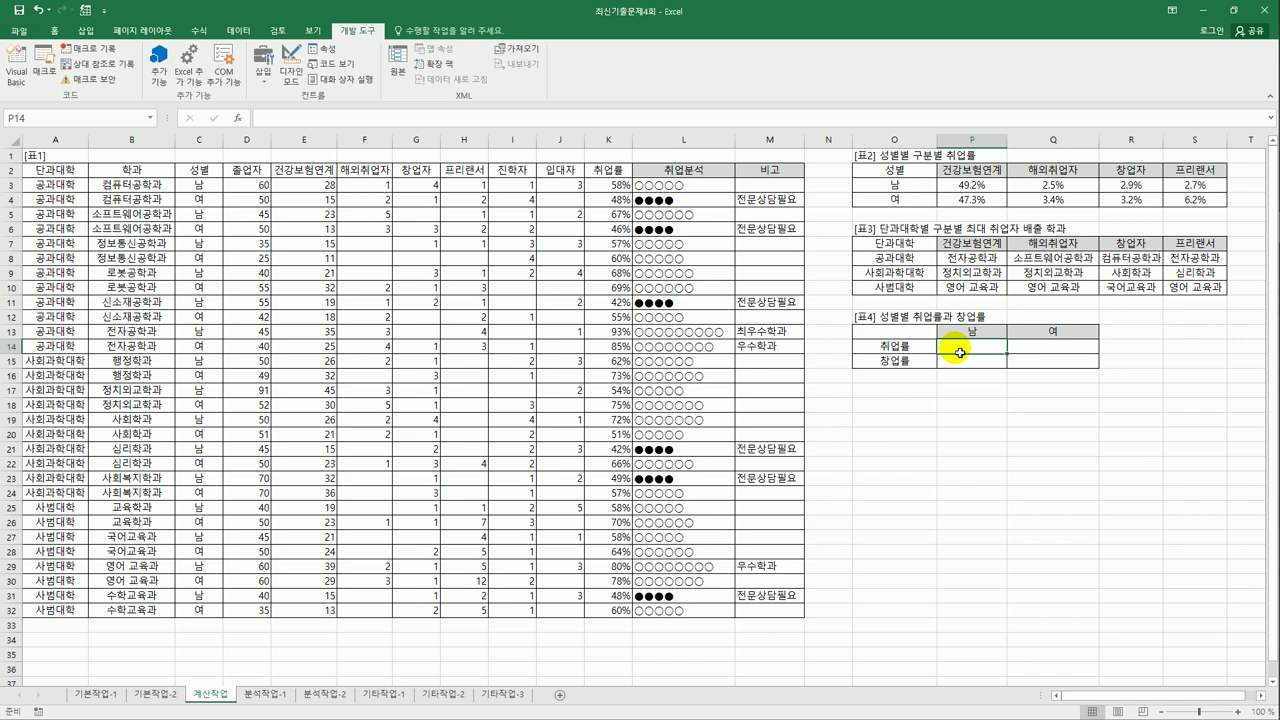
{"action": "type", "text": "sum("}
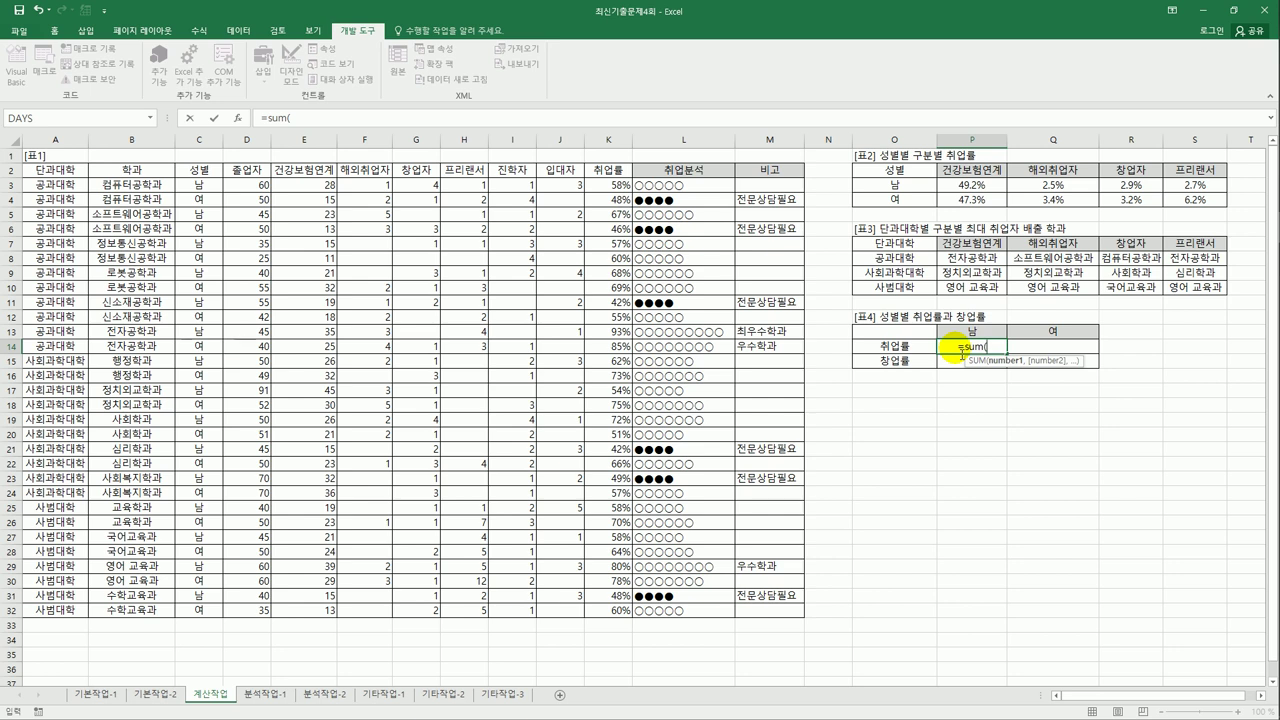
{"action": "type", "text": "("}
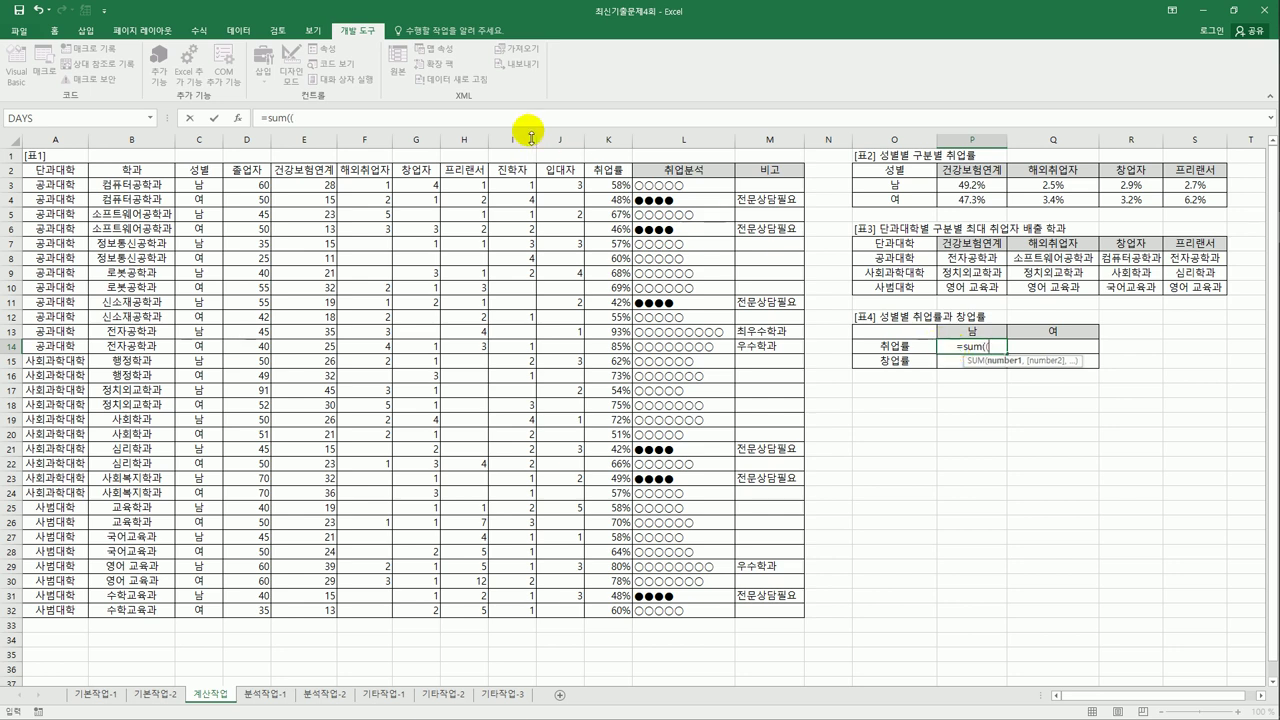
{"action": "left_click_drag", "start_coordinate": [205, 186], "coordinate": [206, 614]}
{"action": "key", "text": "F4"}
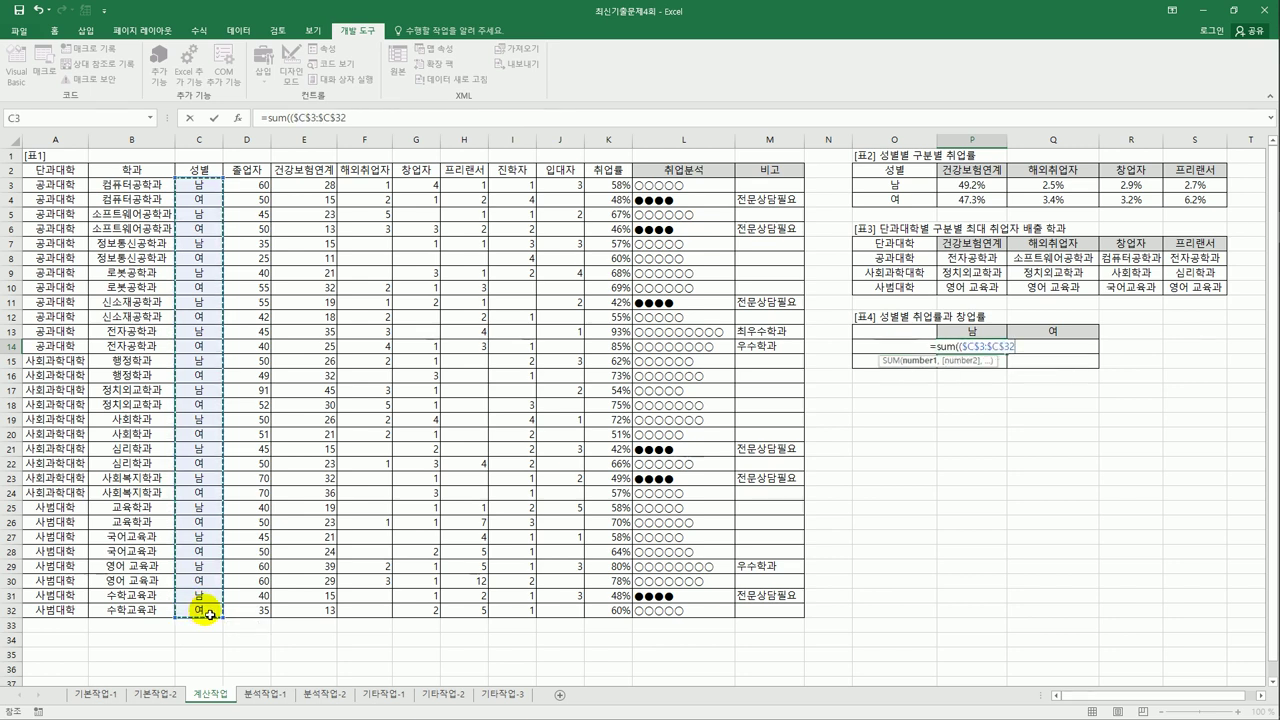
{"action": "type", "text": "="}
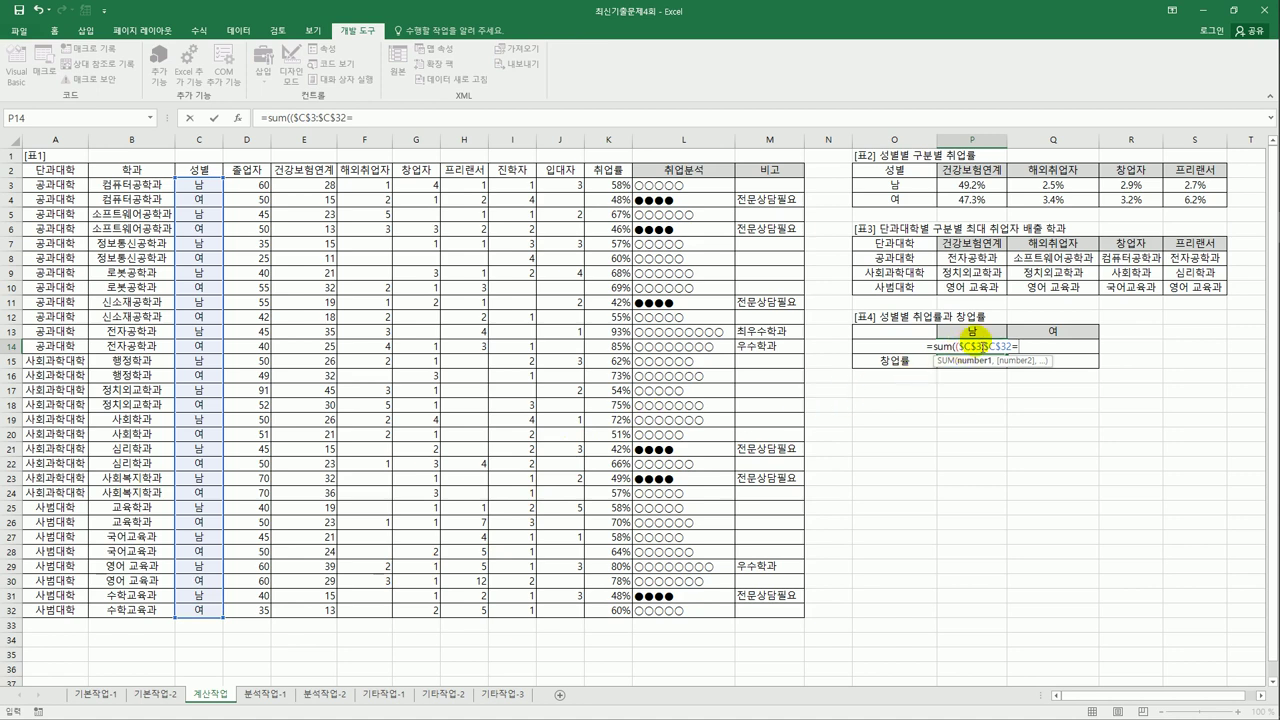
{"action": "left_click", "coordinate": [978, 331]}
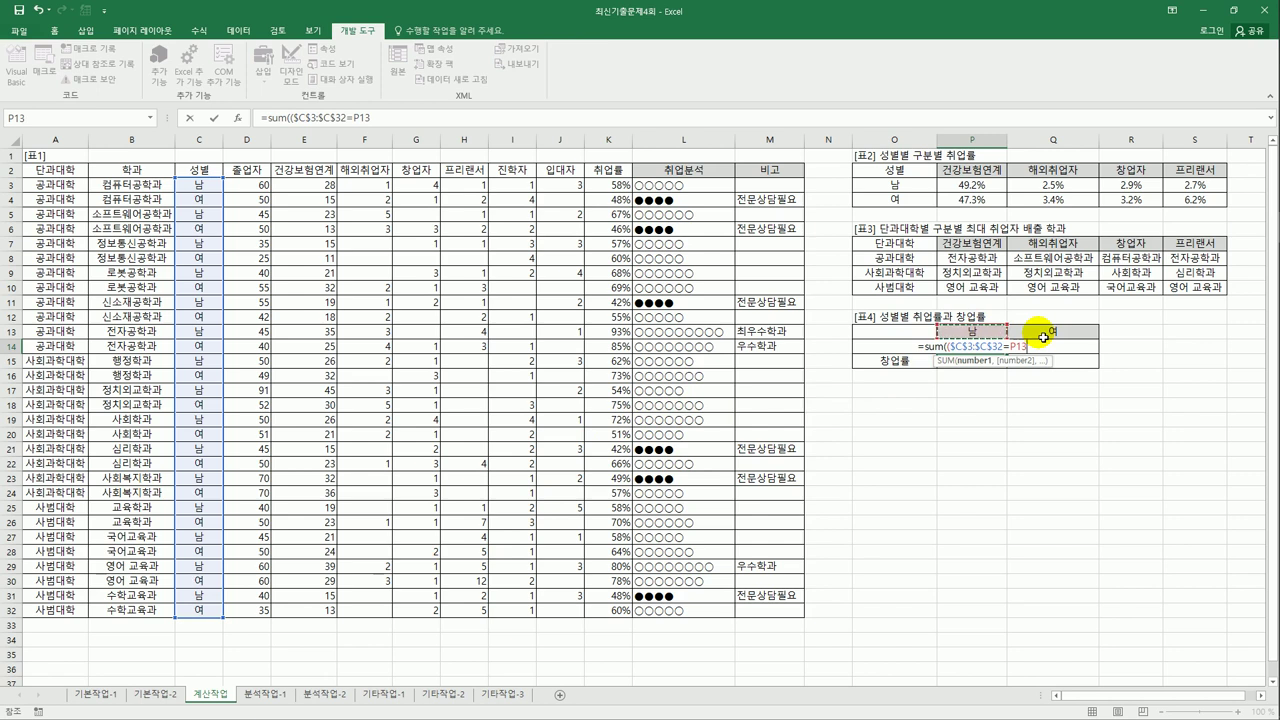
{"action": "key", "text": "F4"}
{"action": "key", "text": "F4"}
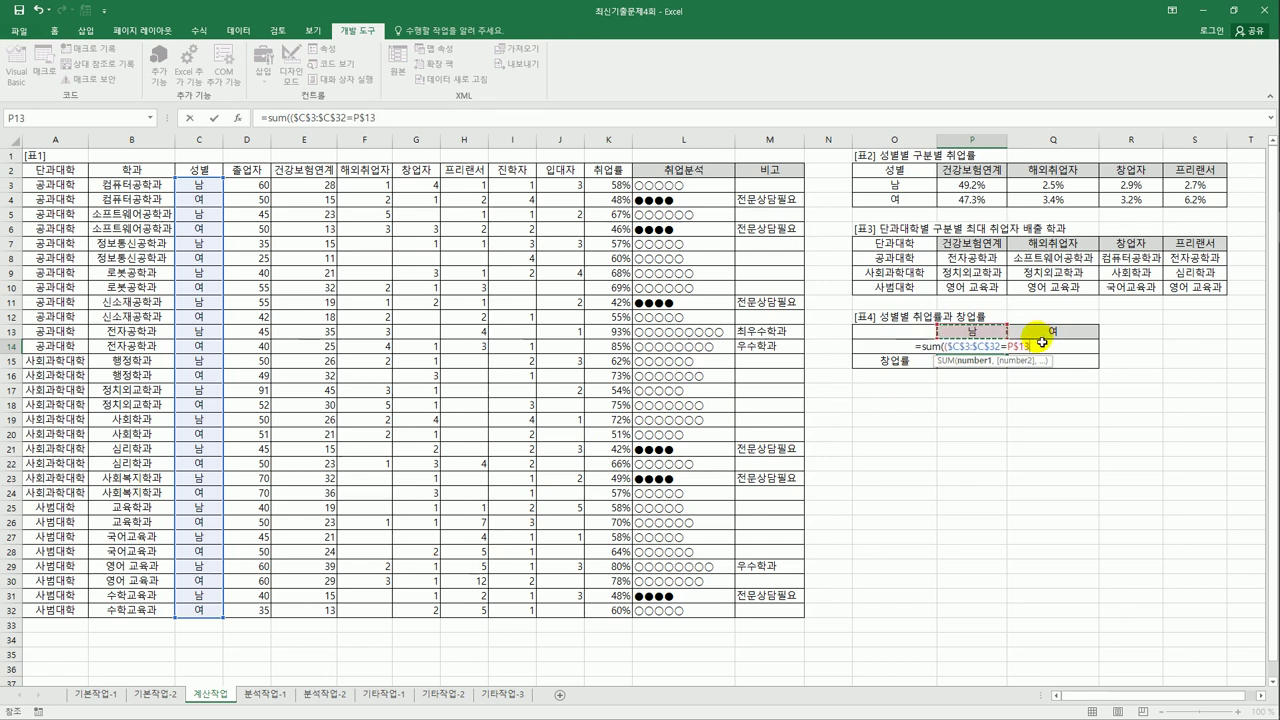
{"action": "type", "text": ")"}
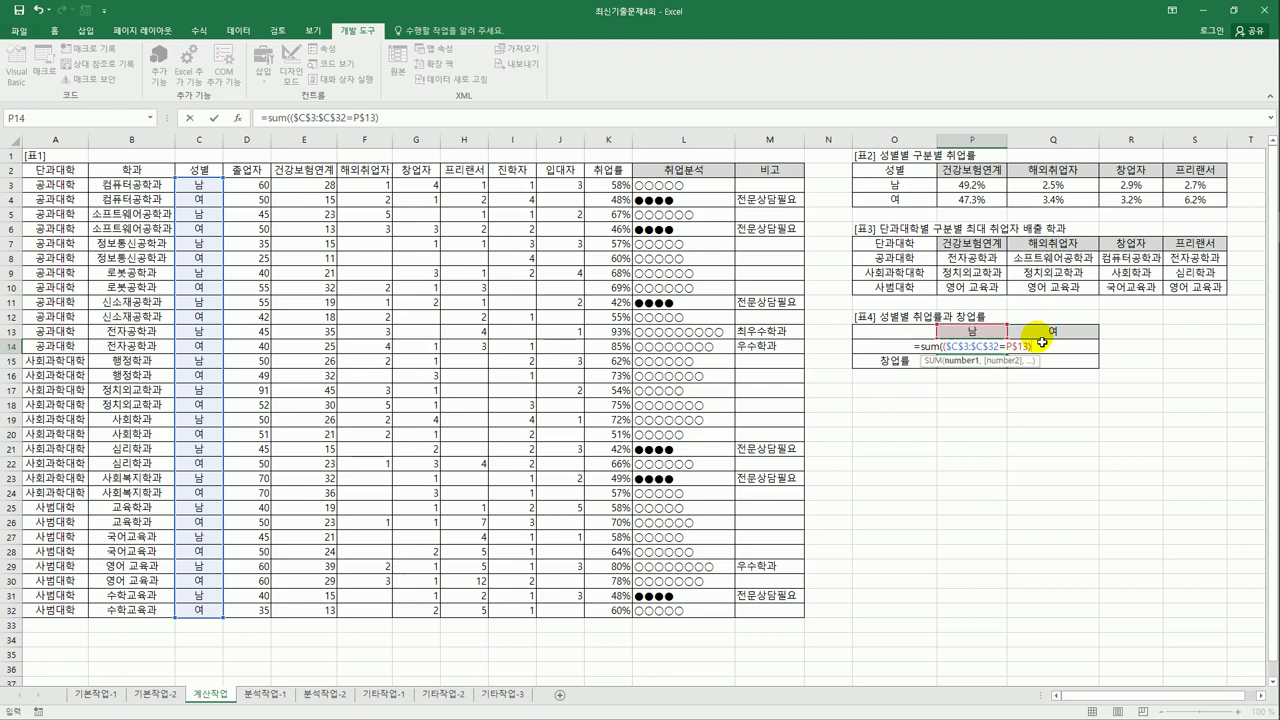
Multiply the condition by the 건강보험연계 range $E$3:$E$32, followed by a plus sign
{"action": "type", "text": "*"}
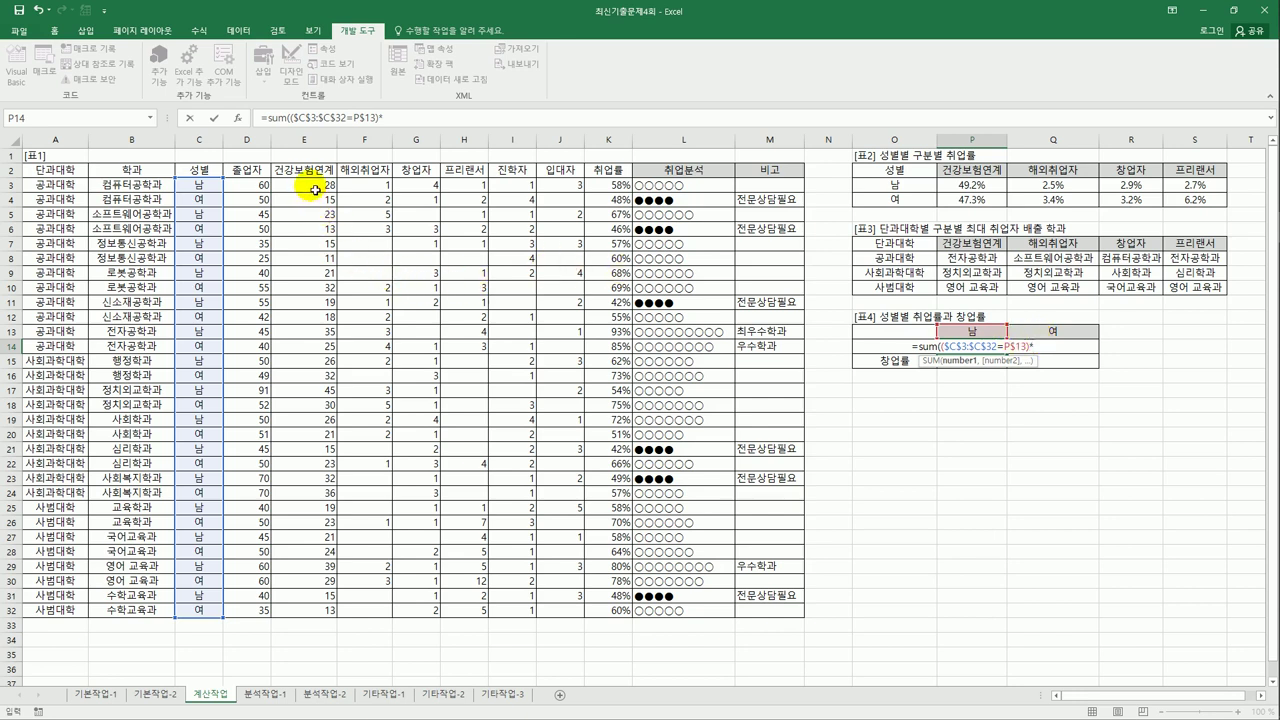
{"action": "left_click_drag", "start_coordinate": [315, 189], "coordinate": [316, 614]}
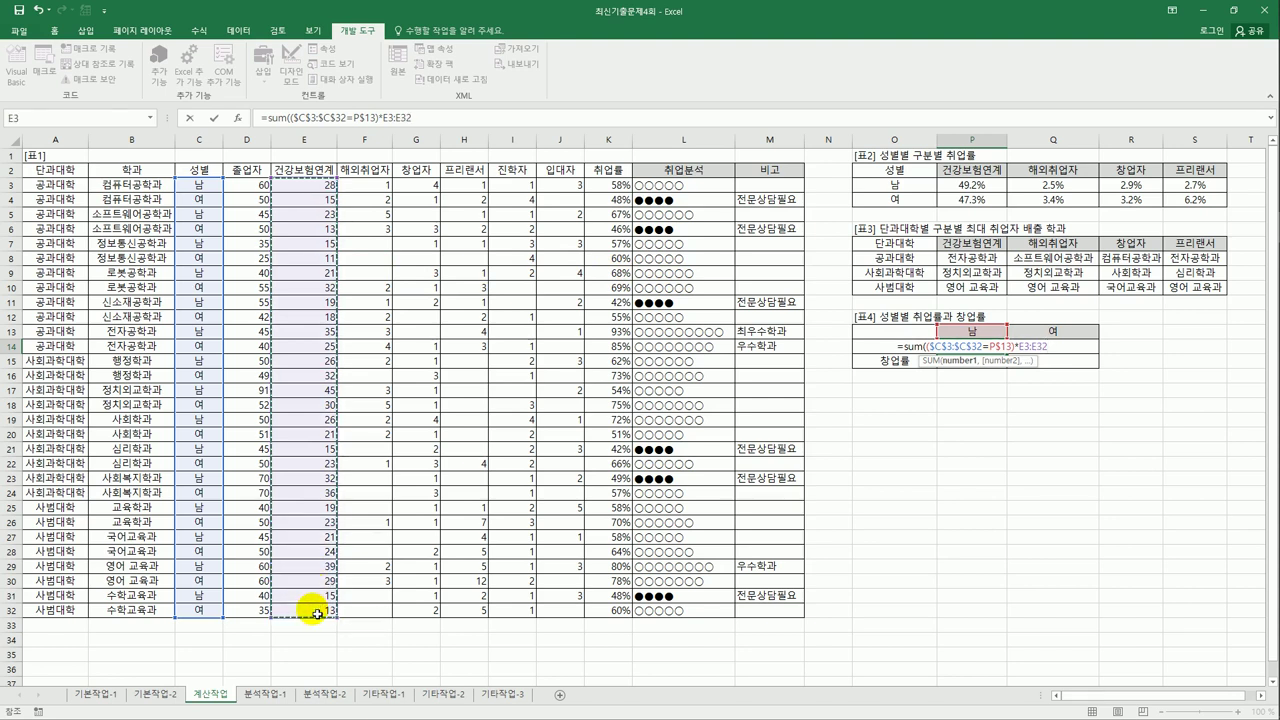
{"action": "key", "text": "F4"}
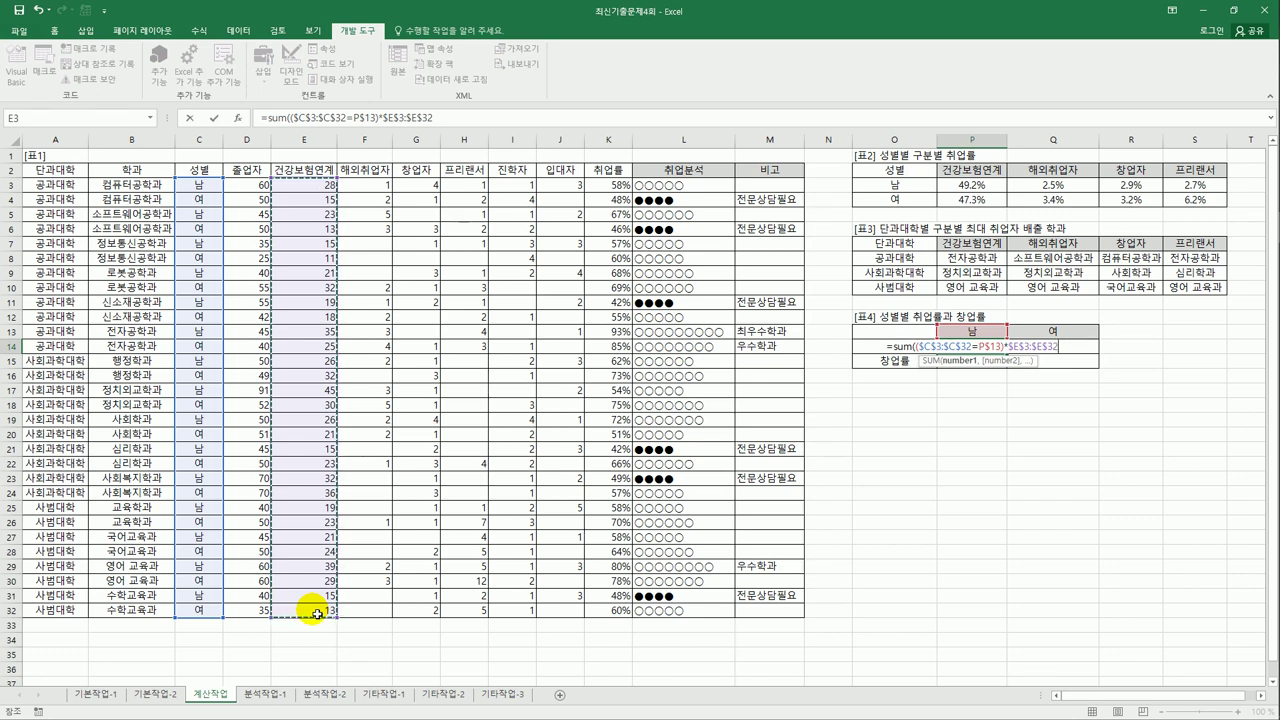
{"action": "type", "text": "+"}
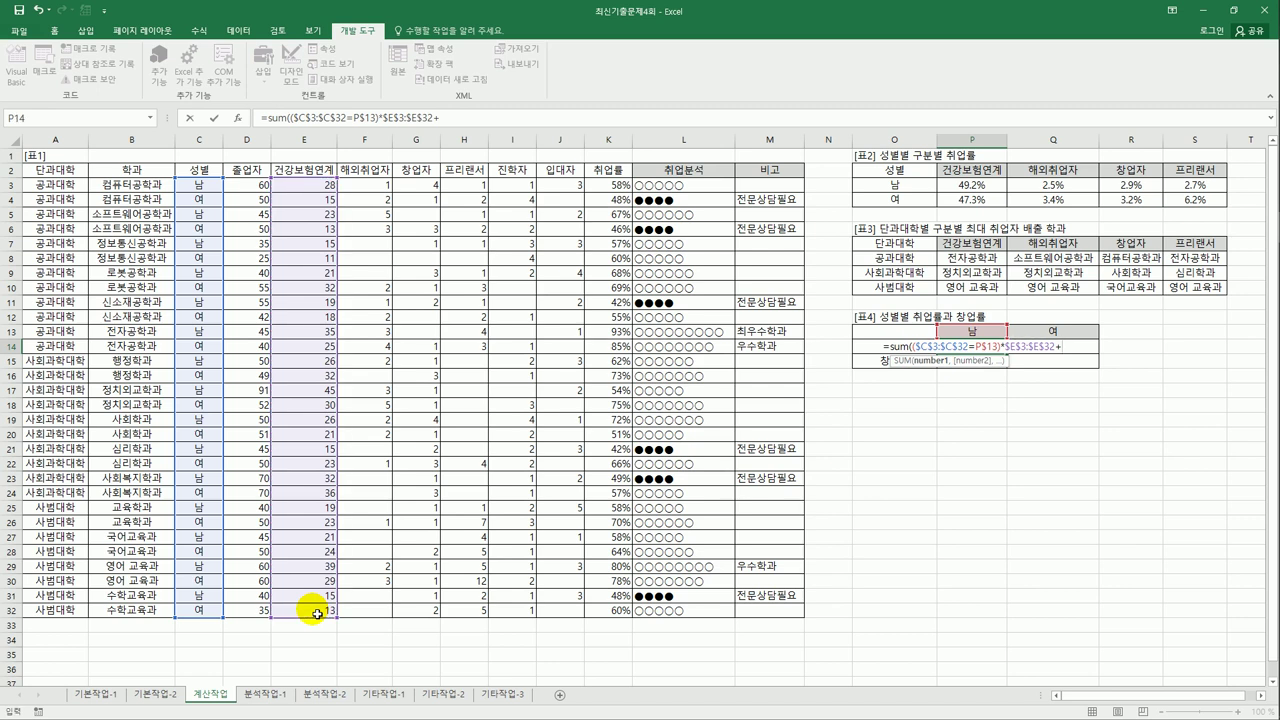
Add a second 성별 condition ($C$3:$C$32=P$13) after the plus sign in P14's SUM
{"action": "type", "text": "("}
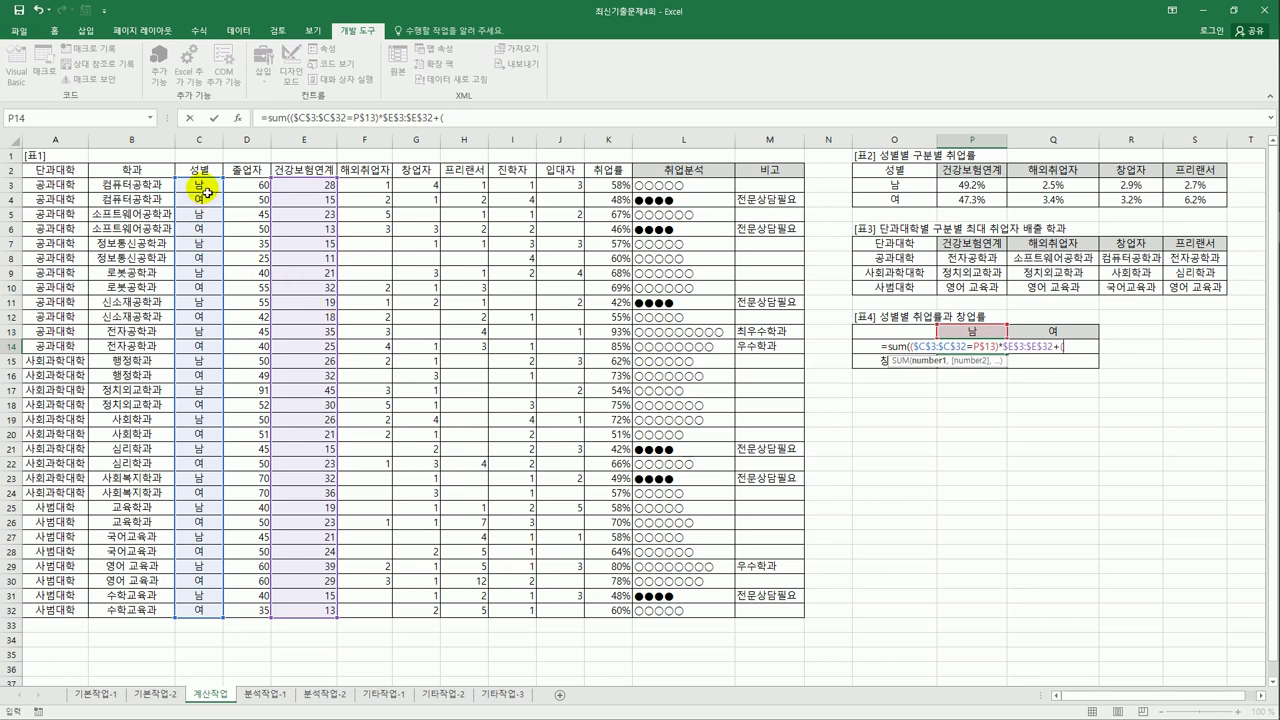
{"action": "left_click_drag", "start_coordinate": [205, 190], "coordinate": [195, 612]}
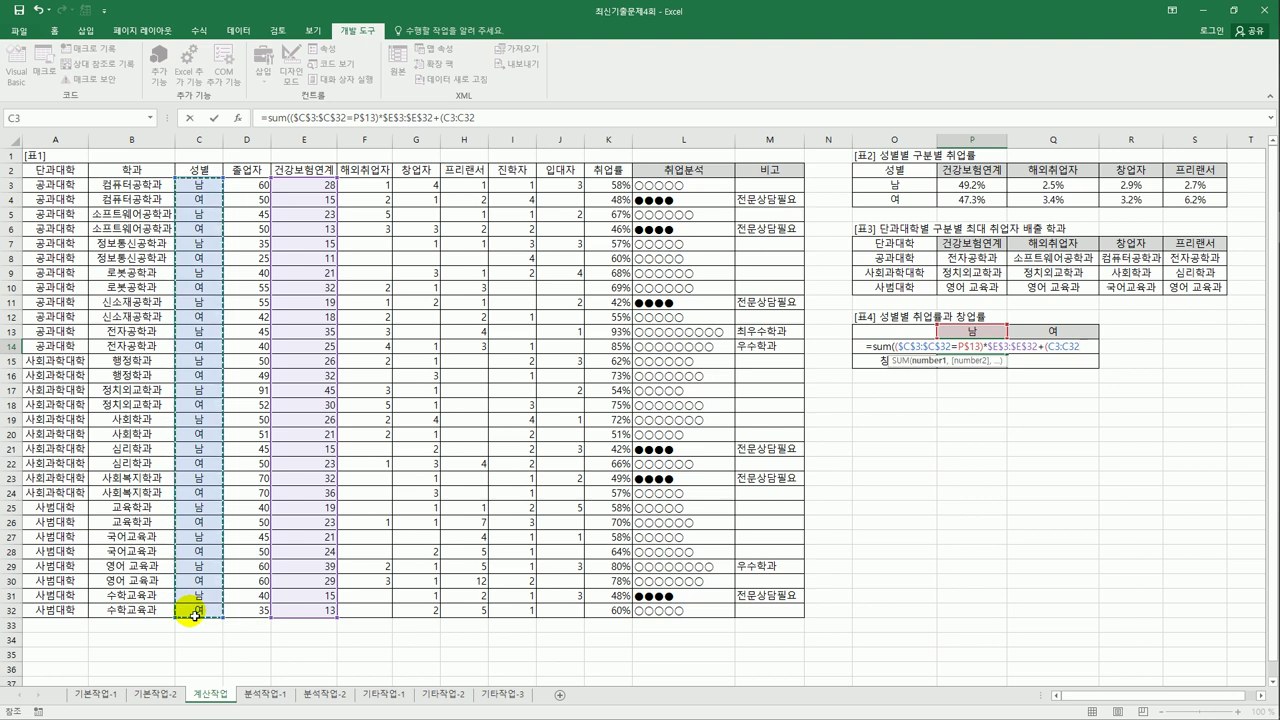
{"action": "key", "text": "F4"}
{"action": "type", "text": "="}
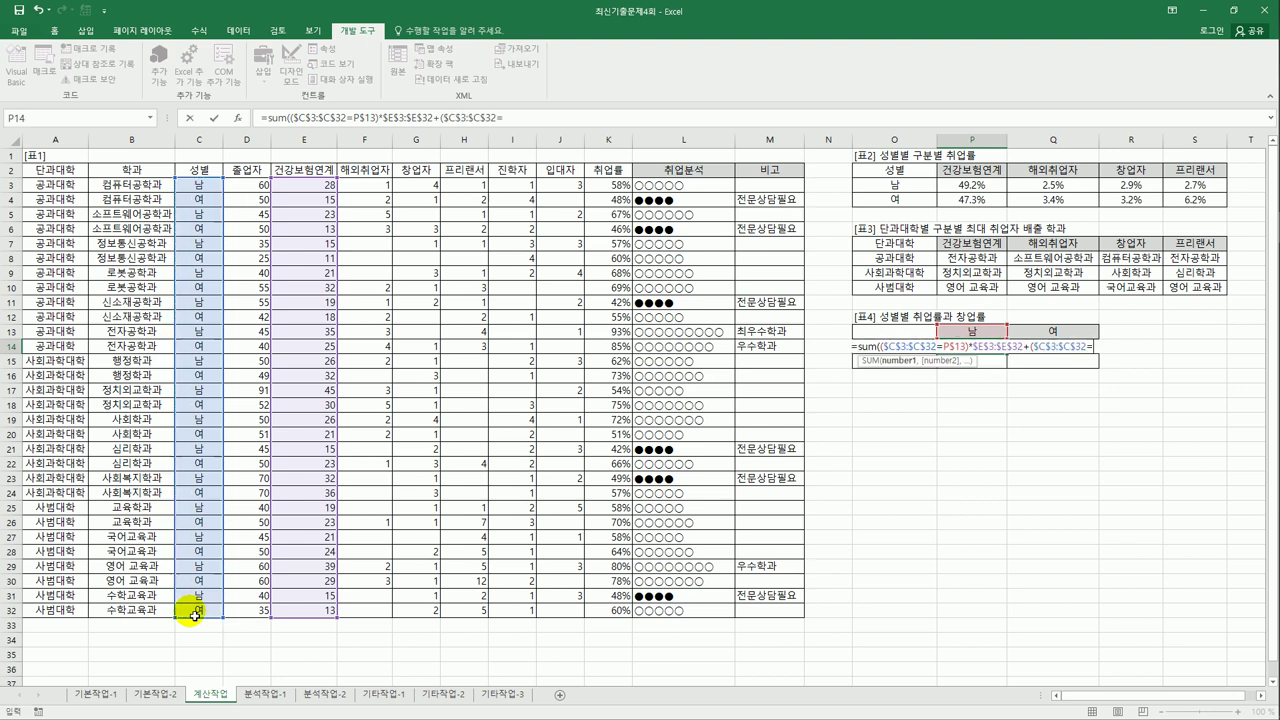
{"action": "left_click", "coordinate": [974, 334]}
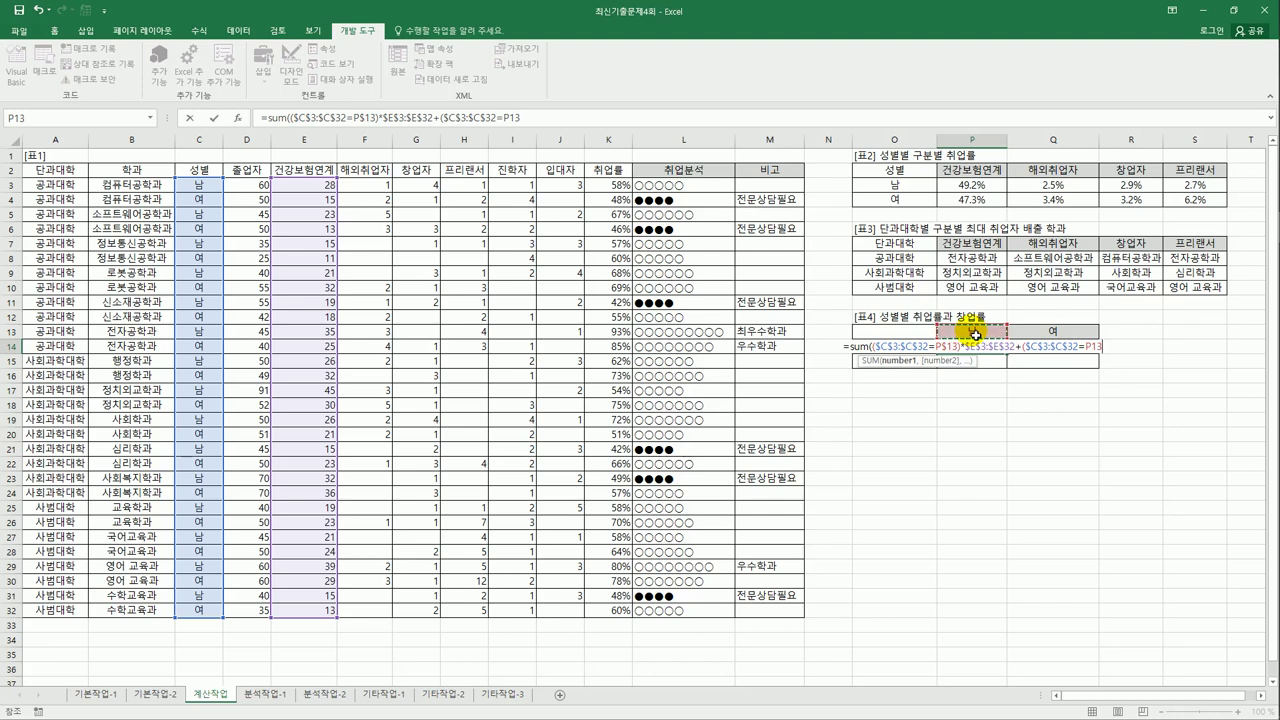
{"action": "key", "text": "F4"}
{"action": "key", "text": "F4"}
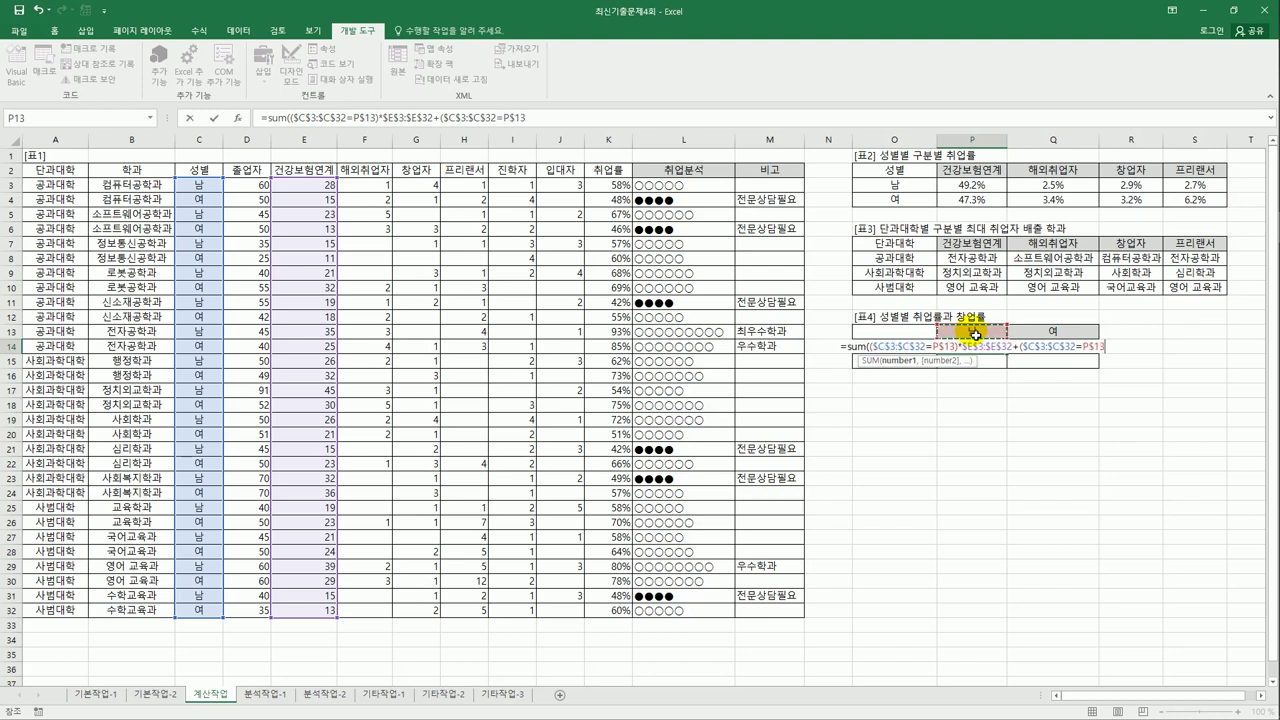
{"action": "type", "text": ")"}
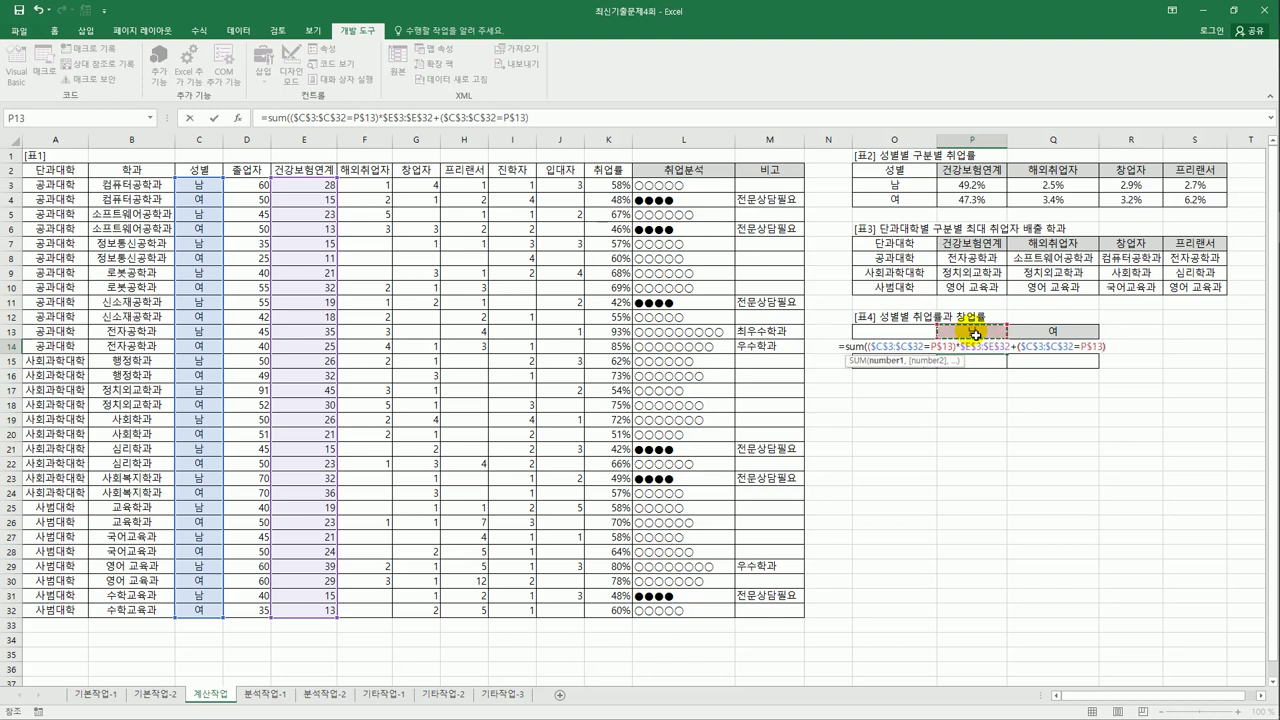
Multiply the second condition by the 해외취업자 range $F$3:$F$32 and close the SUM
{"action": "type", "text": "*"}
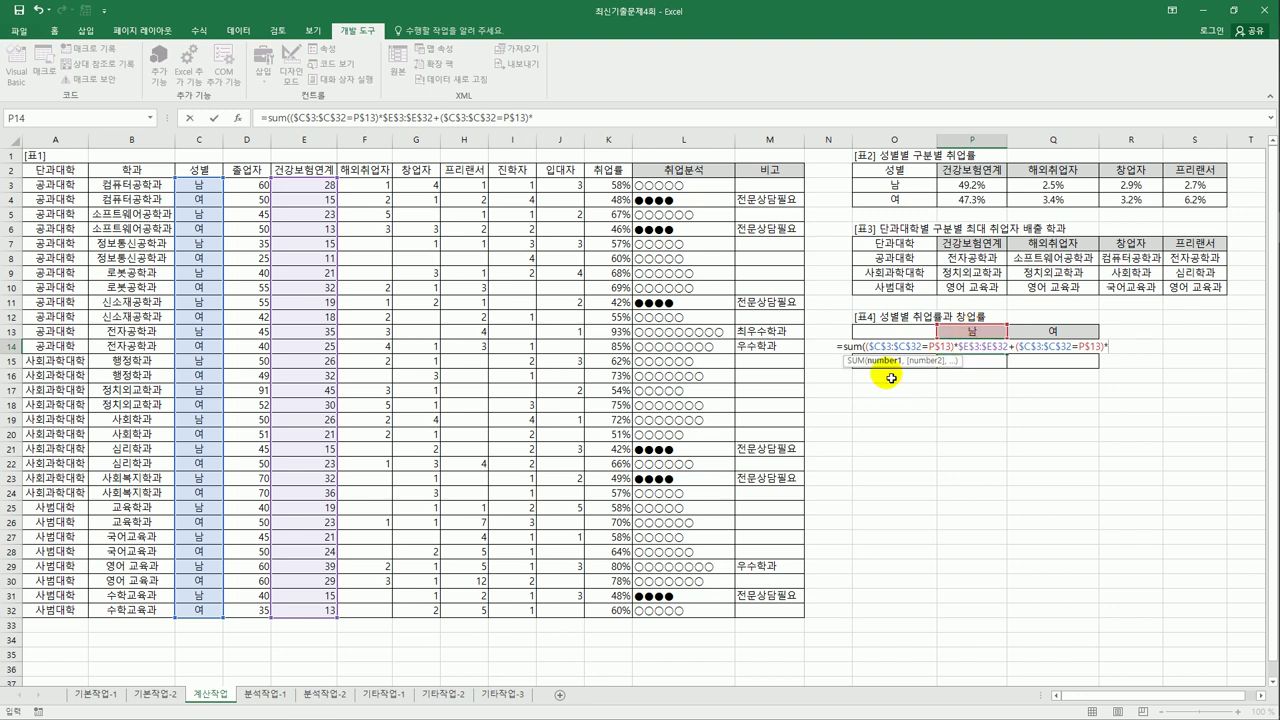
{"action": "left_click_drag", "start_coordinate": [383, 193], "coordinate": [362, 610]}
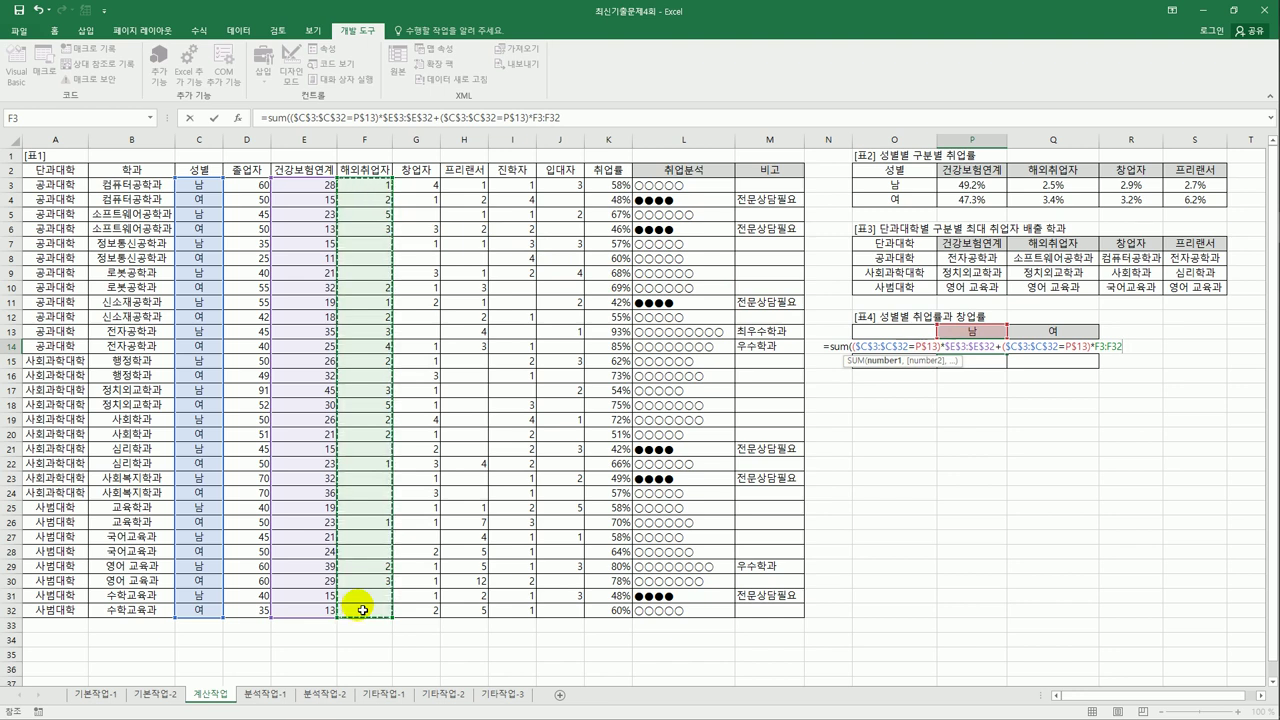
{"action": "key", "text": "F4"}
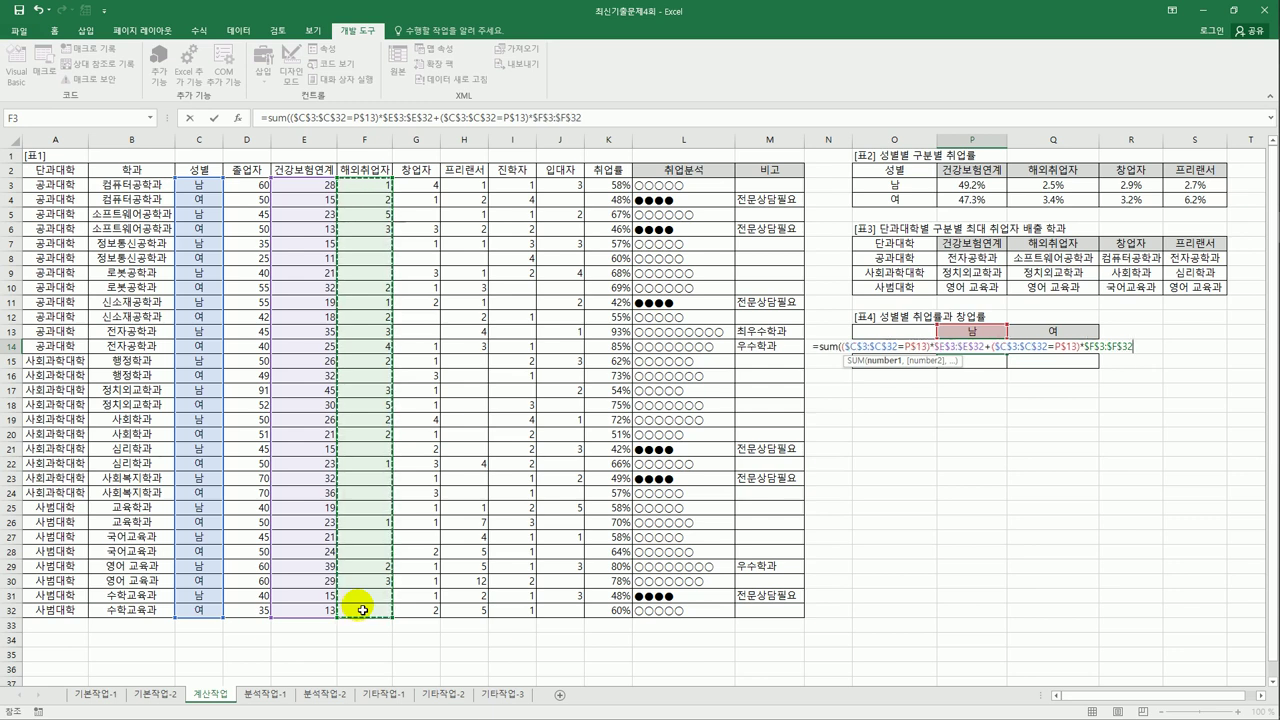
{"action": "type", "text": ")"}
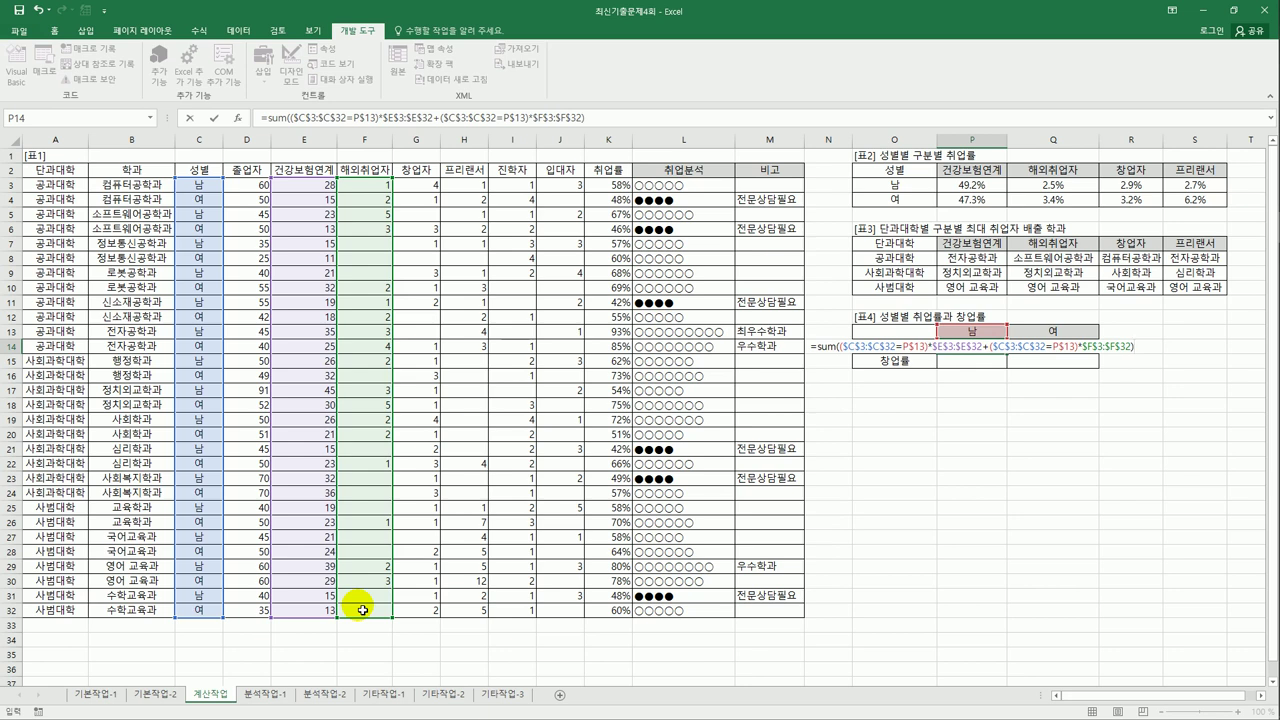
Divide P14's formula by a second SUM that begins with the 성별 condition ($C$3:$C$32=P$13) and a multiplication sign
{"action": "type", "text": "/"}
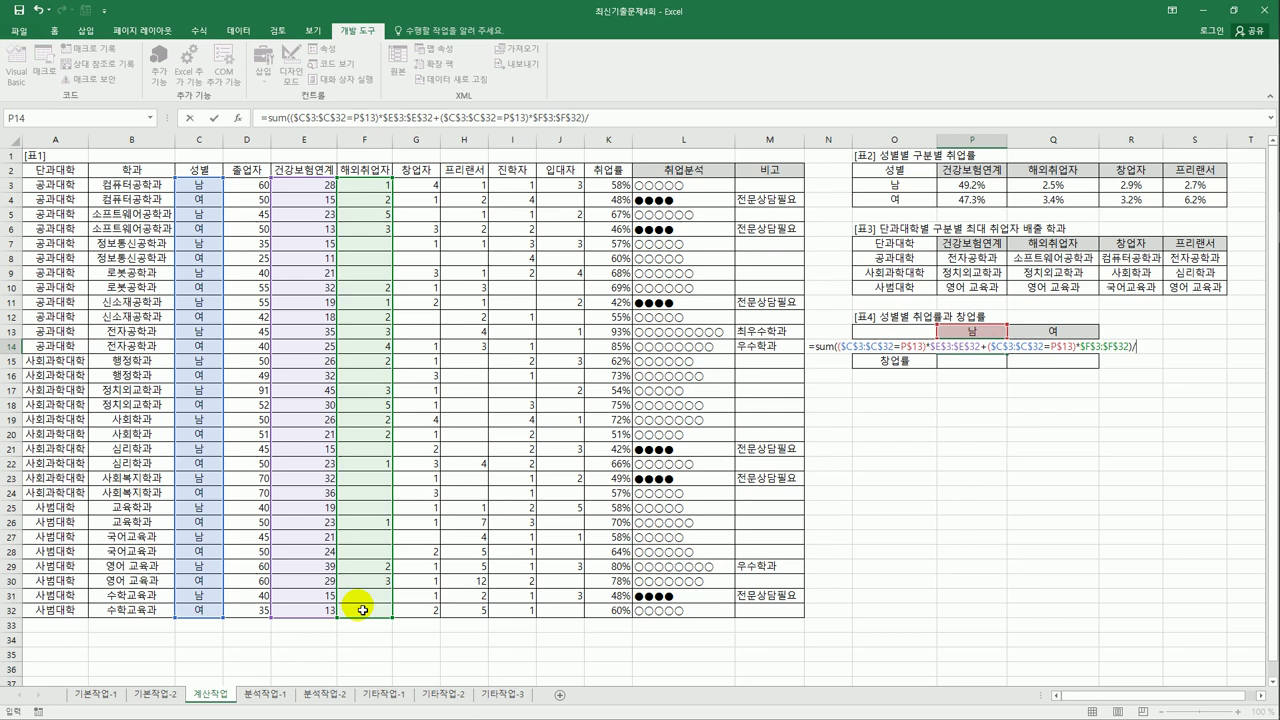
{"action": "type", "text": "s"}
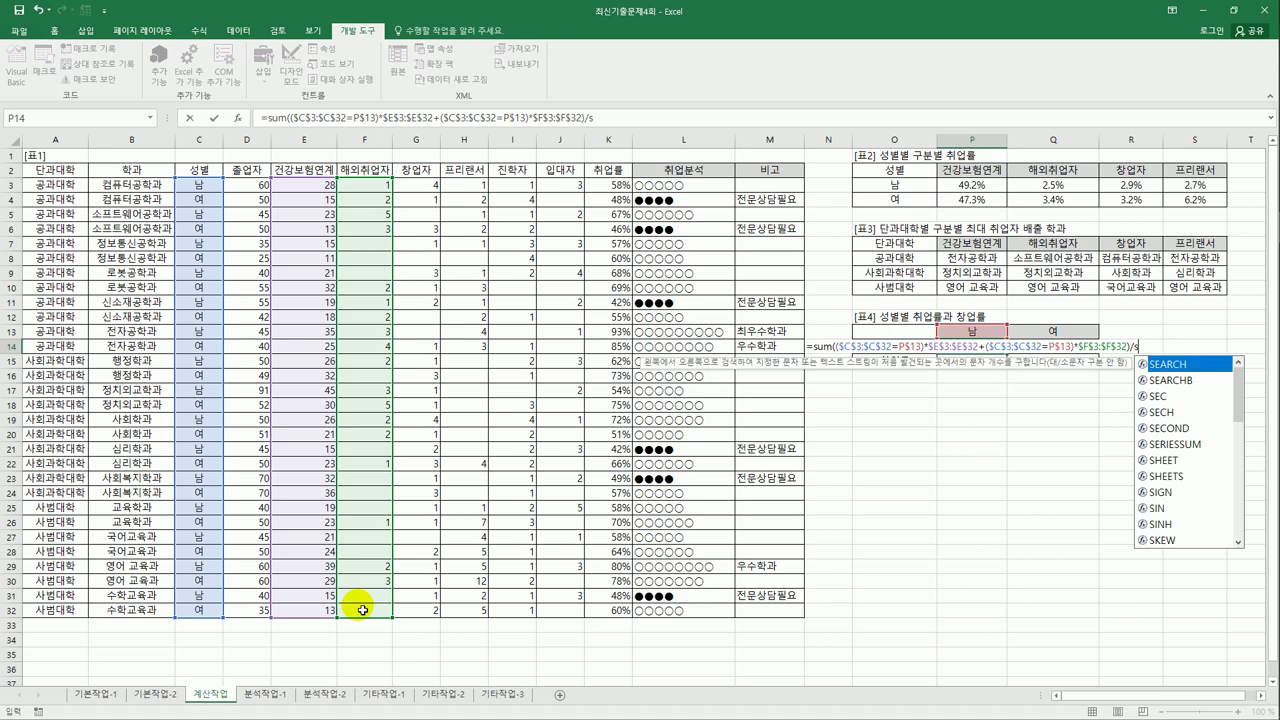
{"action": "type", "text": "um("}
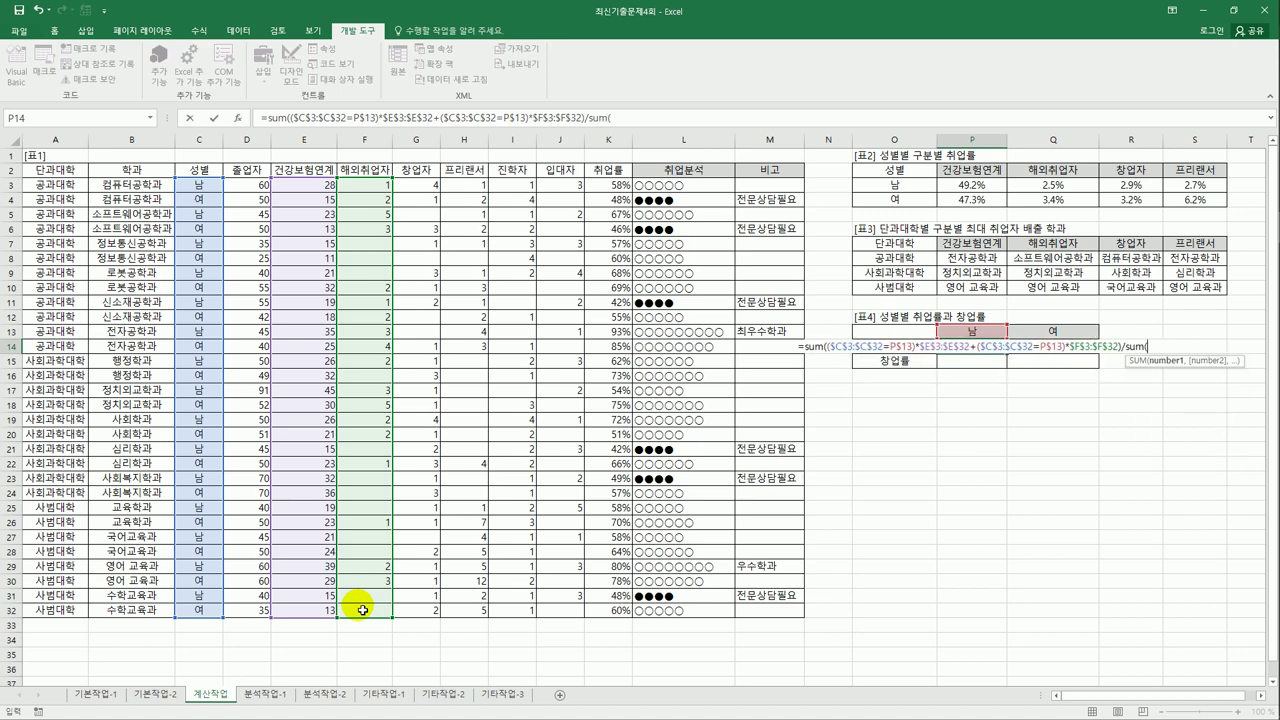
{"action": "type", "text": "("}
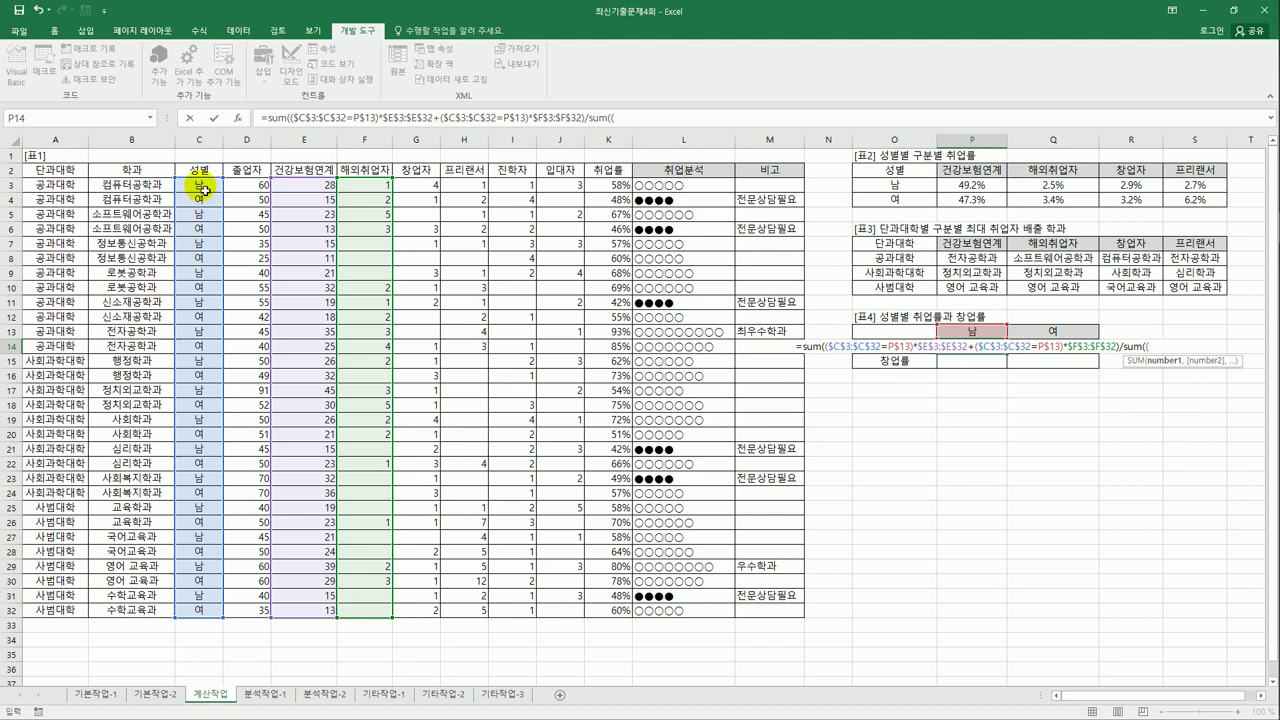
{"action": "left_click_drag", "start_coordinate": [203, 189], "coordinate": [221, 614]}
{"action": "key", "text": "F4"}
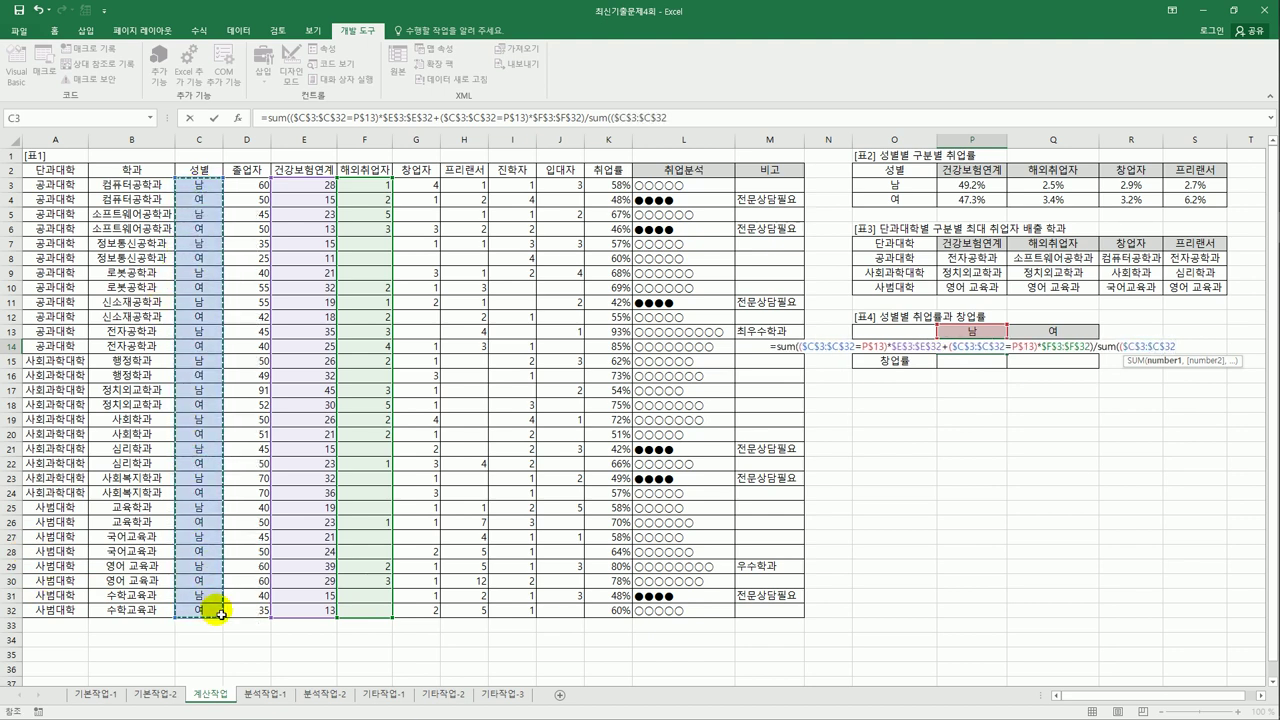
{"action": "type", "text": "="}
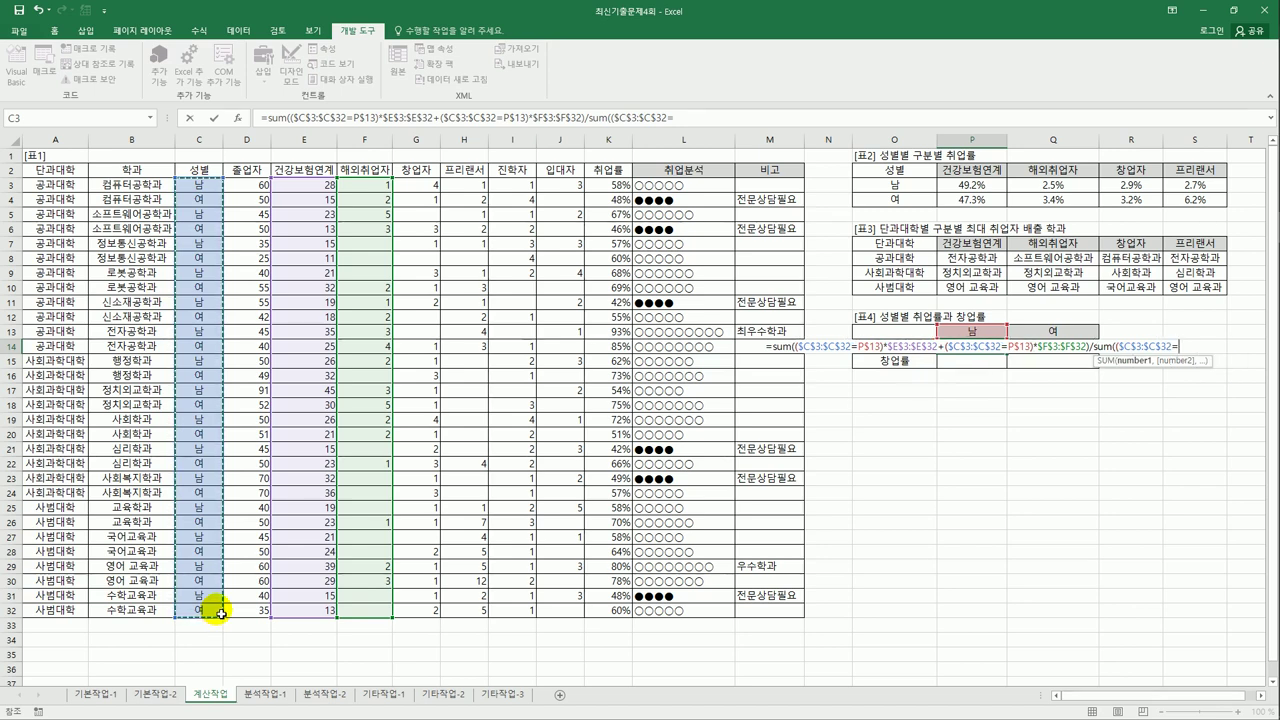
{"action": "left_click", "coordinate": [968, 331]}
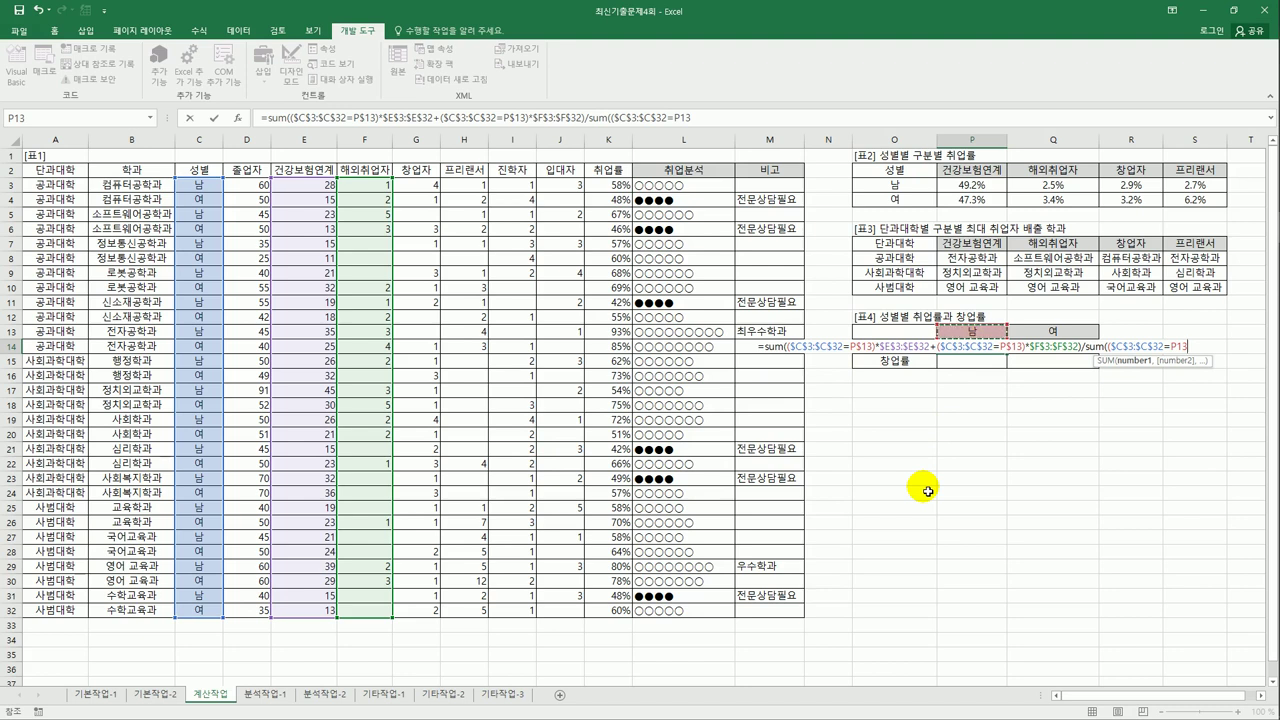
{"action": "key", "text": "F4"}
{"action": "key", "text": "F4"}
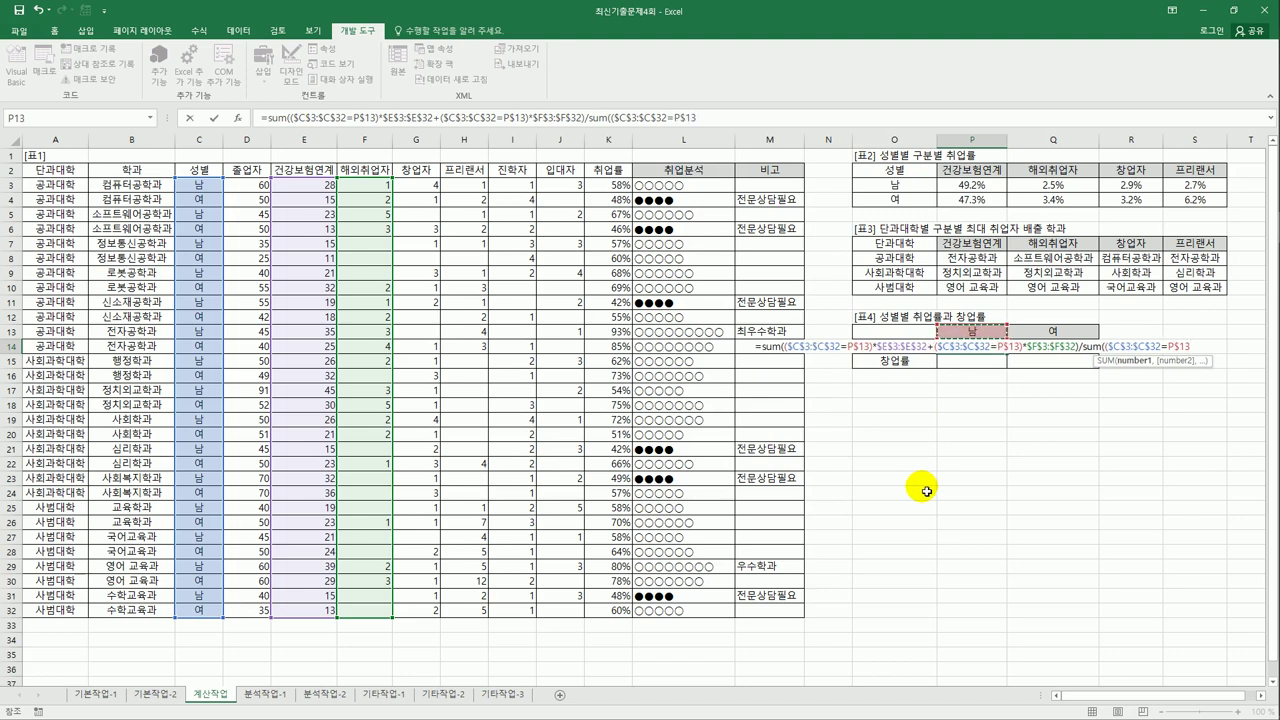
{"action": "type", "text": ")*"}
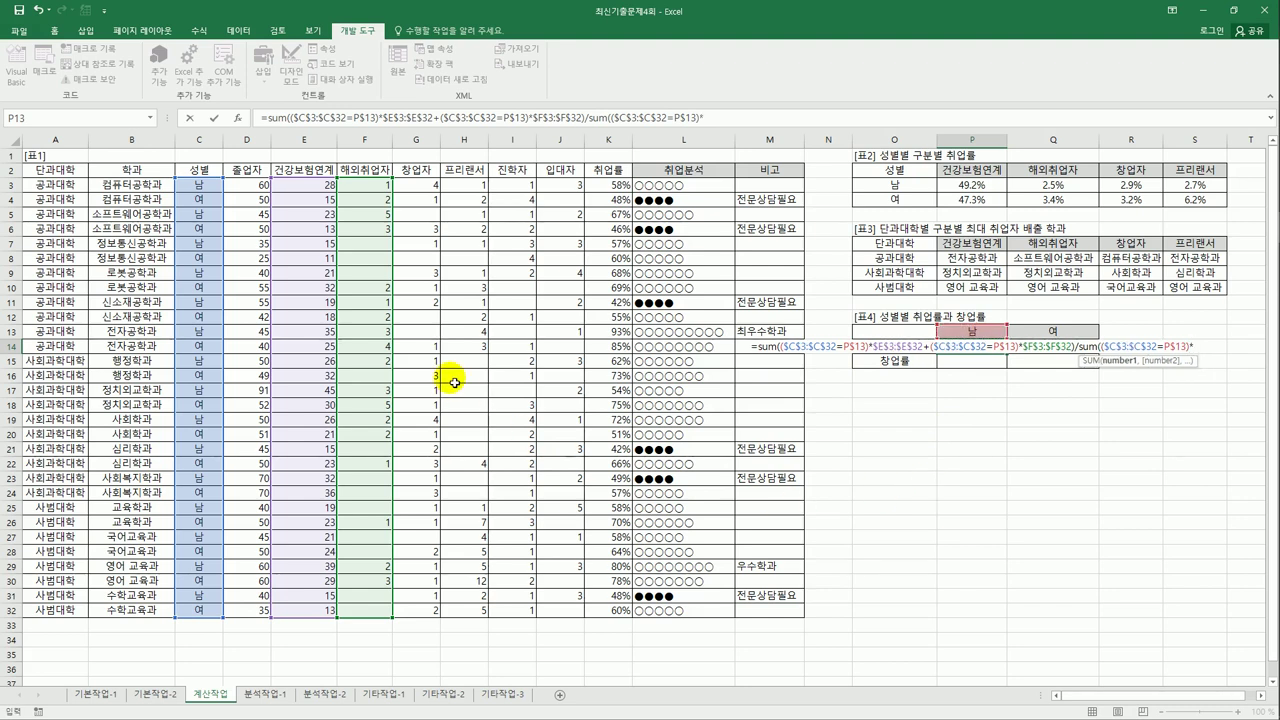
Complete the divisor with the 졸업자 range $D$3:$D$32 and copy P14's array formula to Q14
{"action": "left_click_drag", "start_coordinate": [250, 186], "coordinate": [243, 615]}
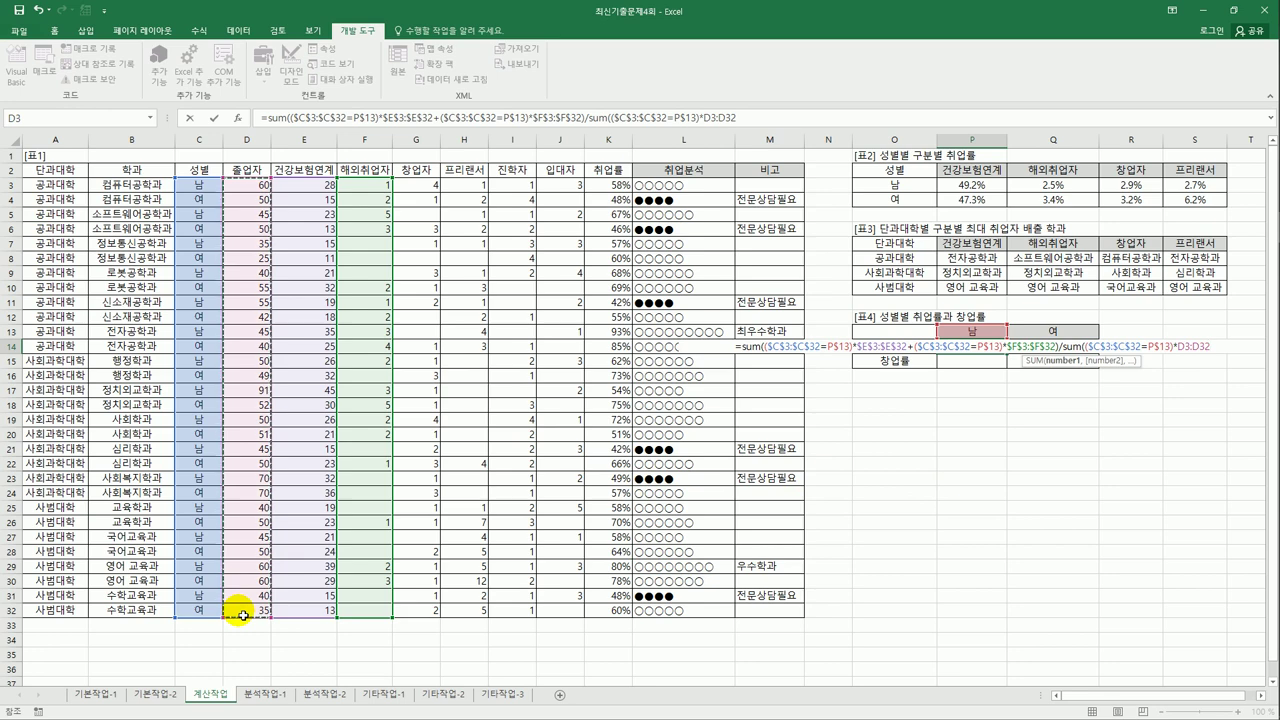
{"action": "key", "text": "F4"}
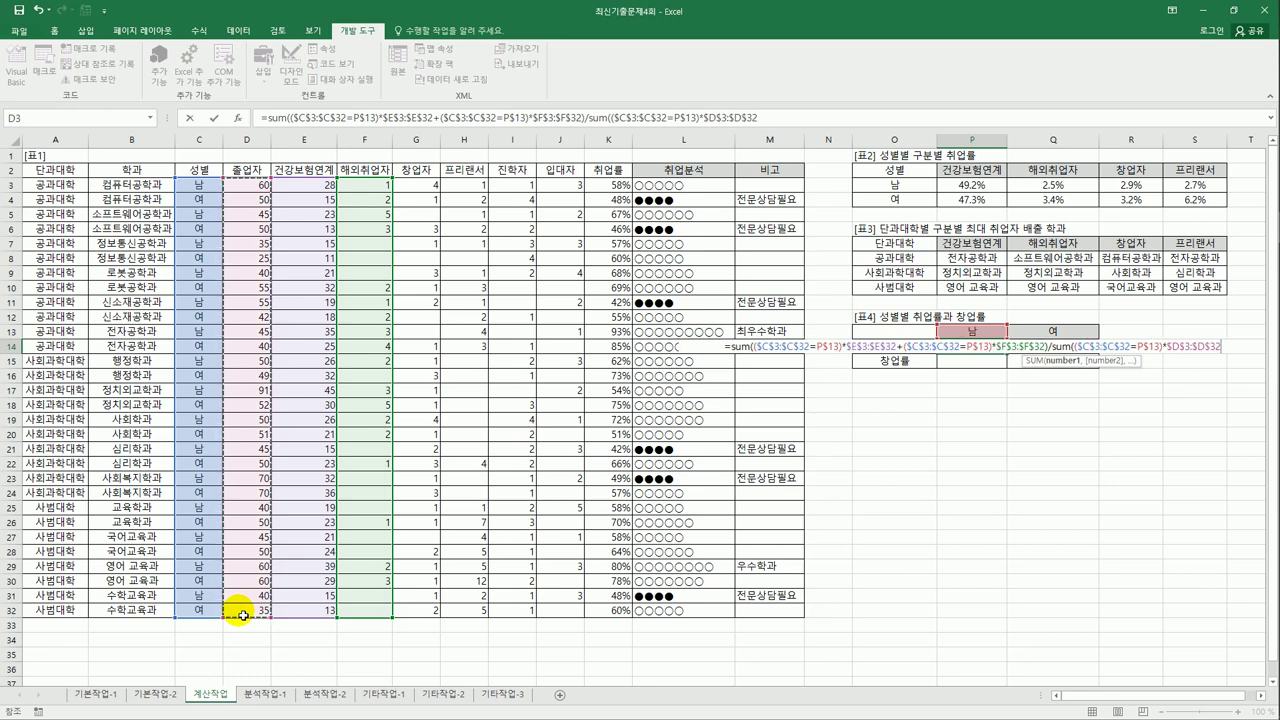
{"action": "type", "text": ")"}
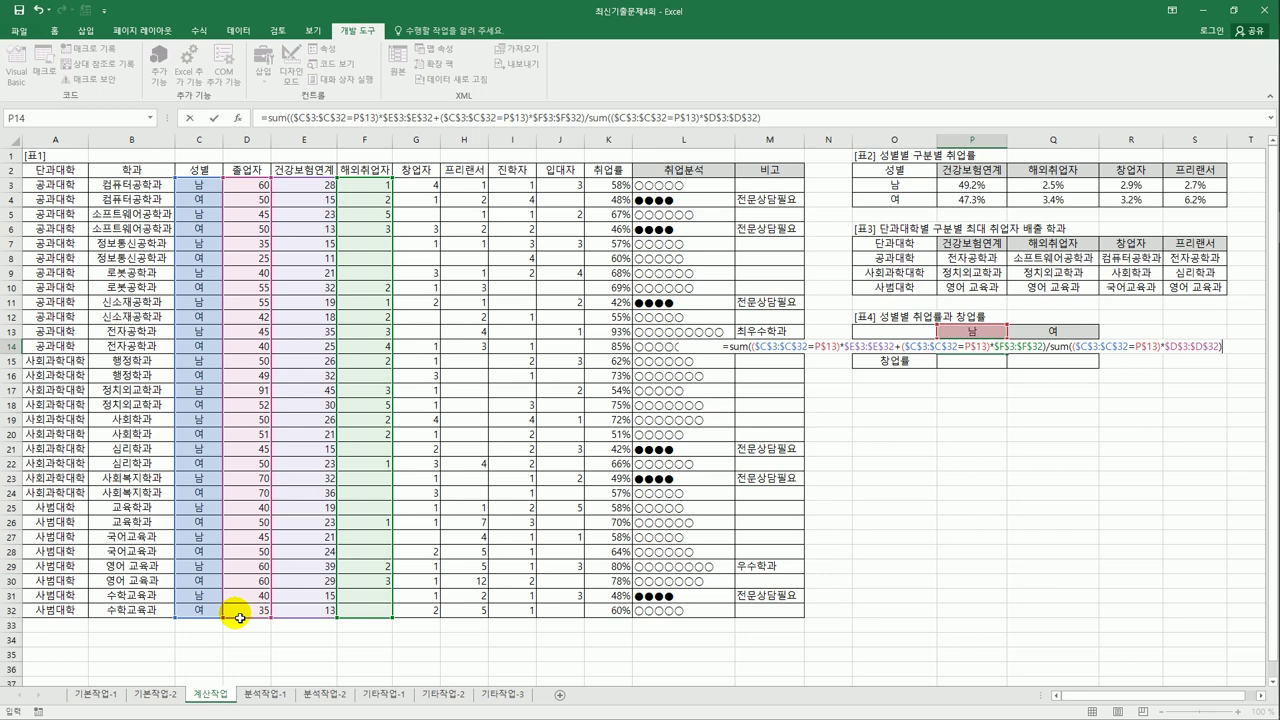
{"action": "key", "text": "ctrl+shift+Return"}
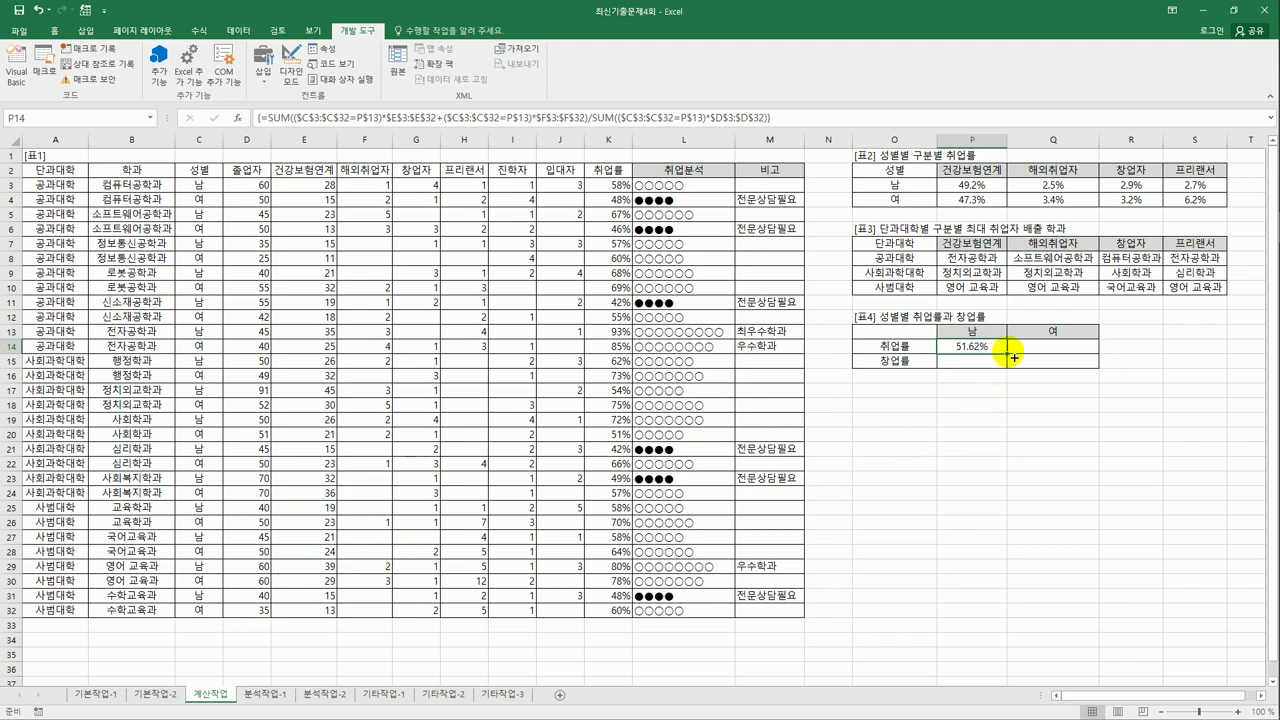
{"action": "left_click_drag", "start_coordinate": [1004, 356], "coordinate": [1049, 370]}
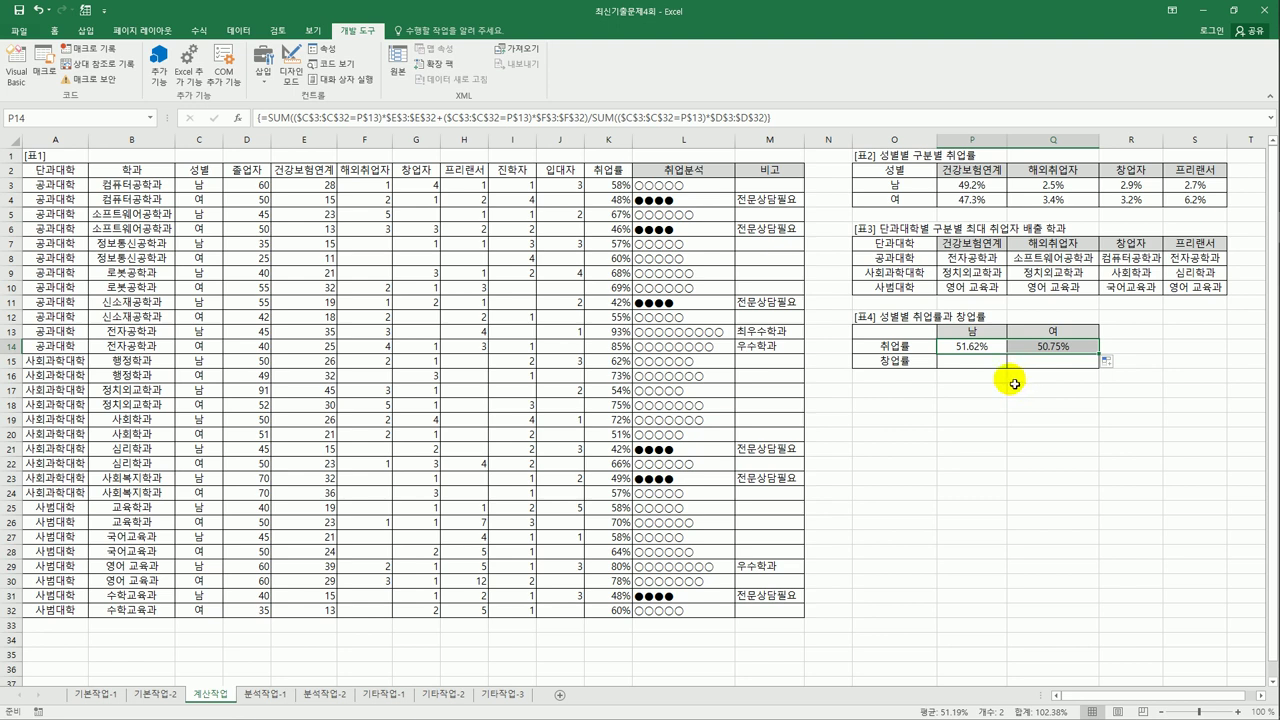
Wrap P14's 취업률 formula in ROUND with 2 decimal digits and enter it as an array formula
{"action": "left_click", "coordinate": [975, 346]}
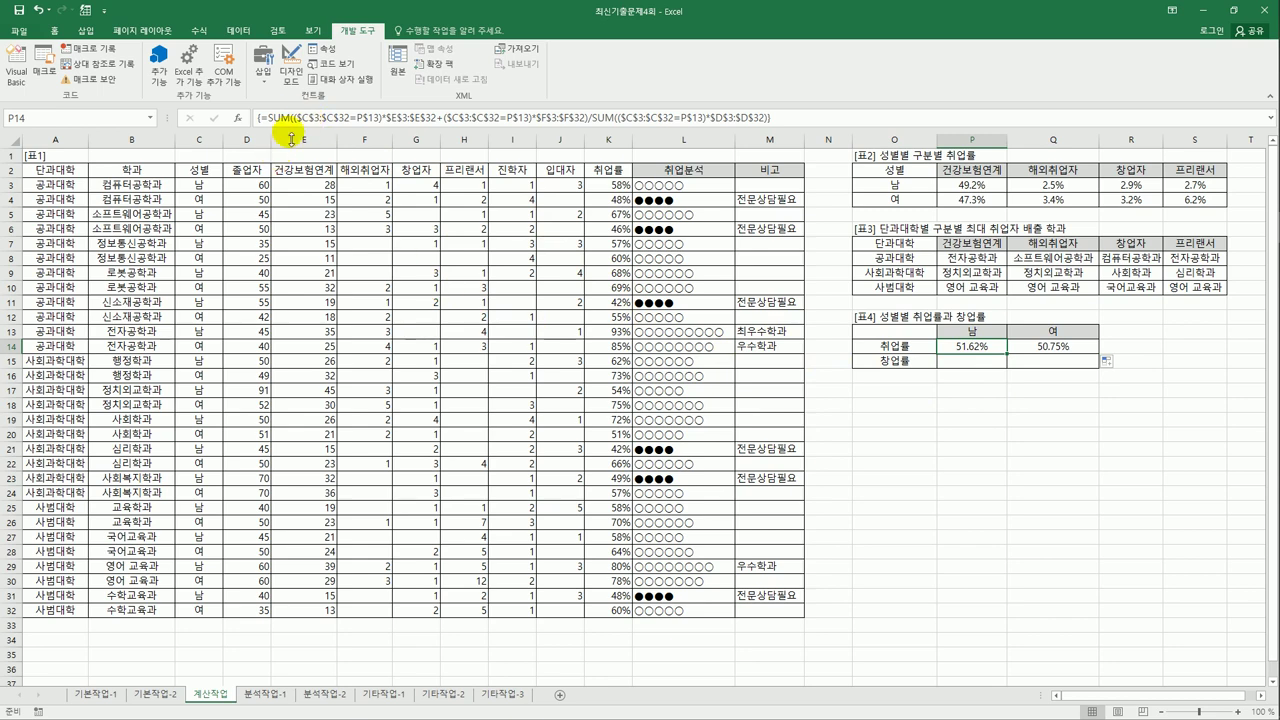
{"action": "left_click", "coordinate": [257, 117]}
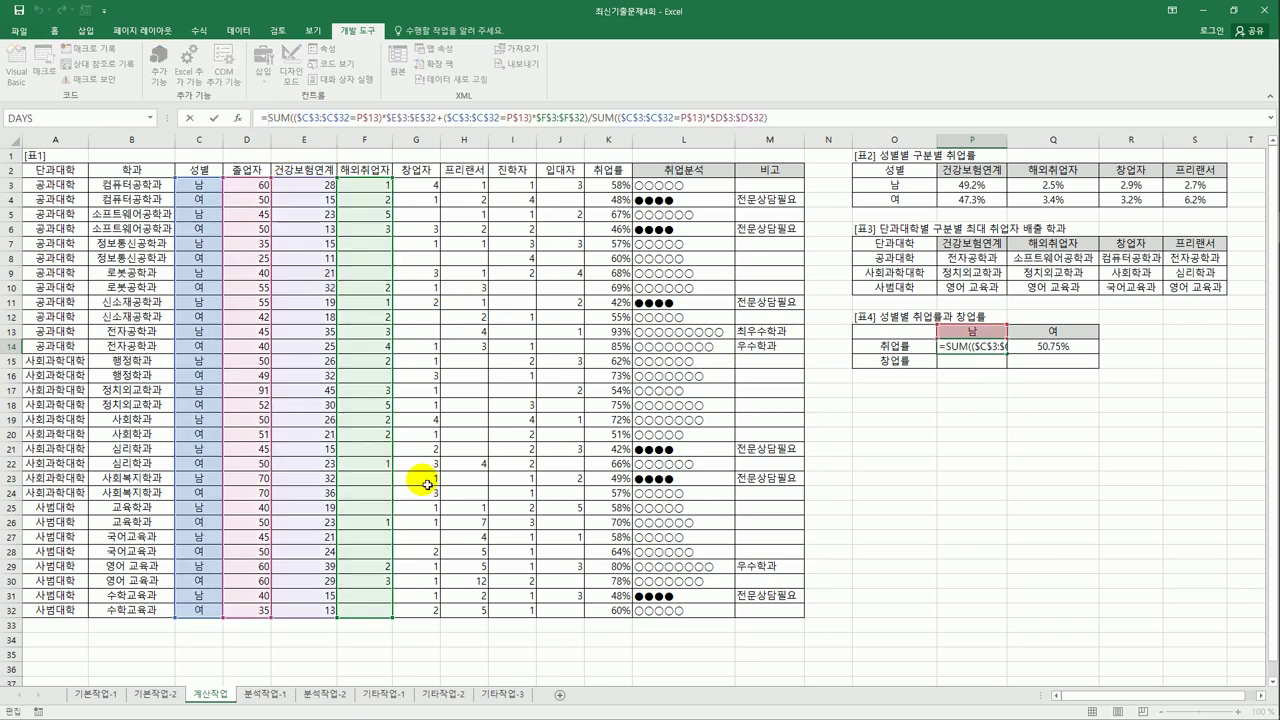
{"action": "type", "text": "roun"}
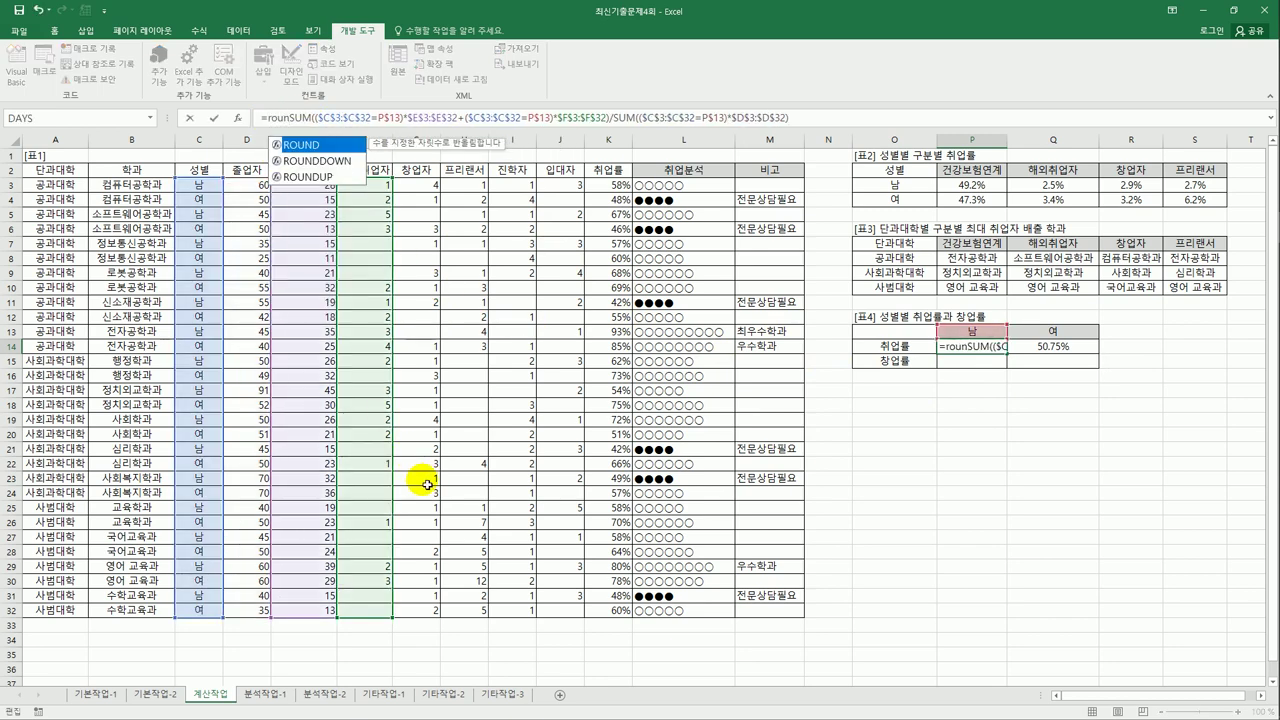
{"action": "type", "text": "d("}
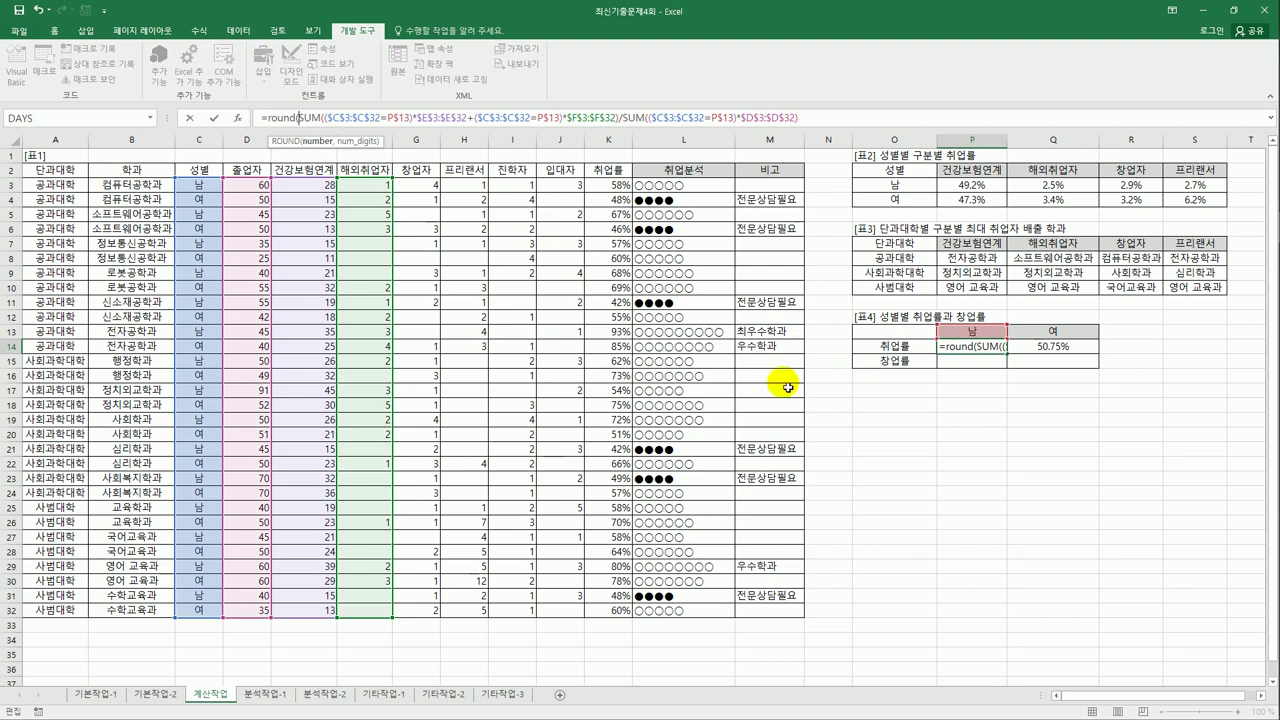
{"action": "left_click", "coordinate": [830, 128]}
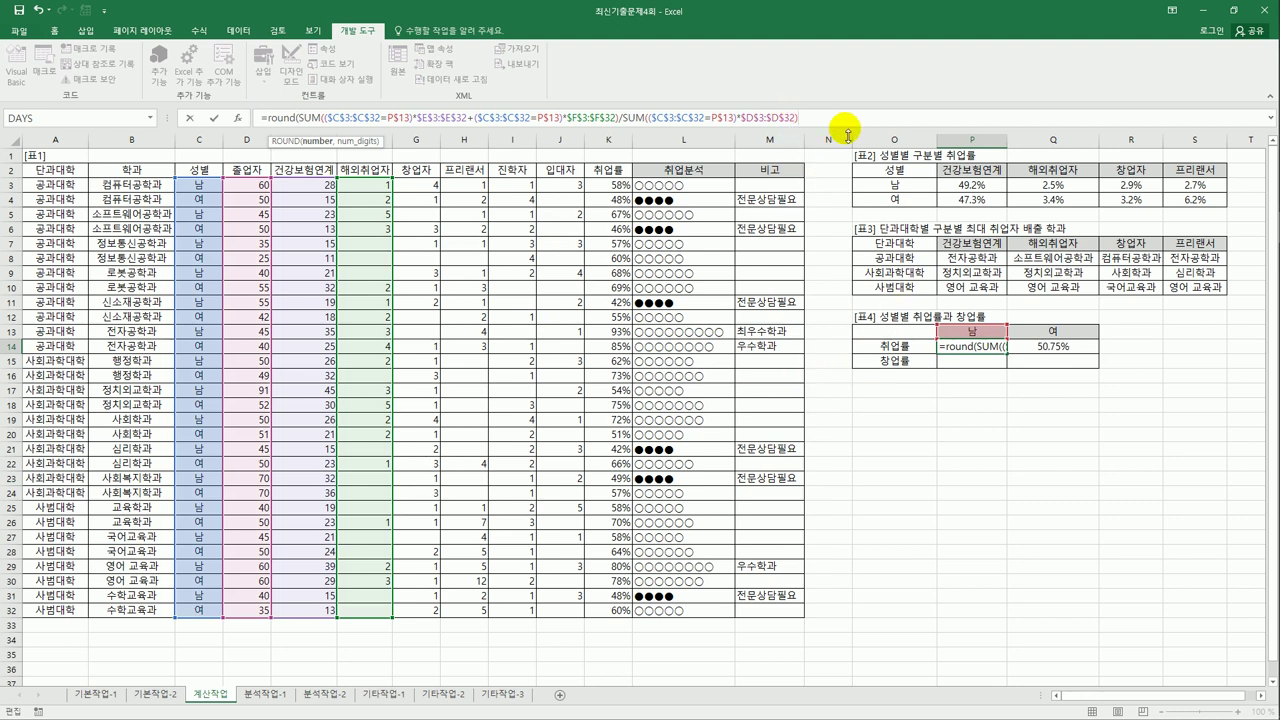
{"action": "type", "text": ",2"}
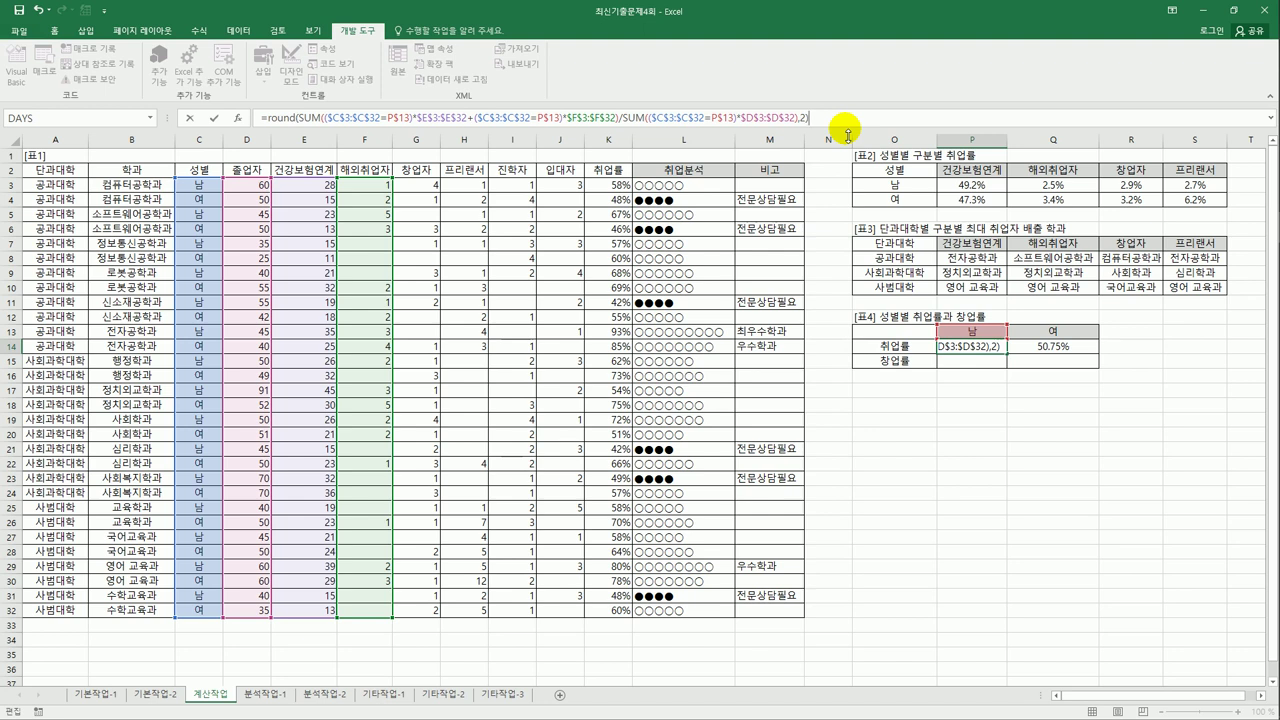
{"action": "key", "text": "ctrl+shift+Return"}
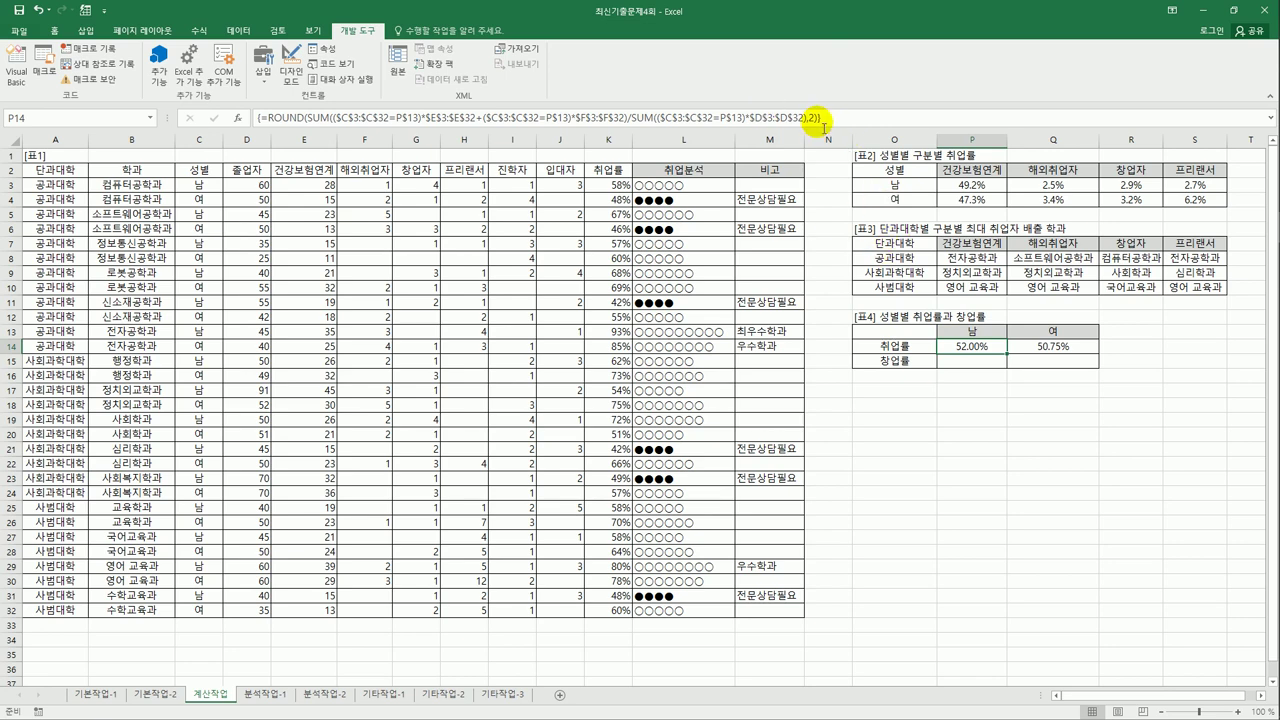
Set the ROUND digits in P14's array formula to 4 and copy the formula to Q14
{"action": "left_click", "coordinate": [818, 118]}
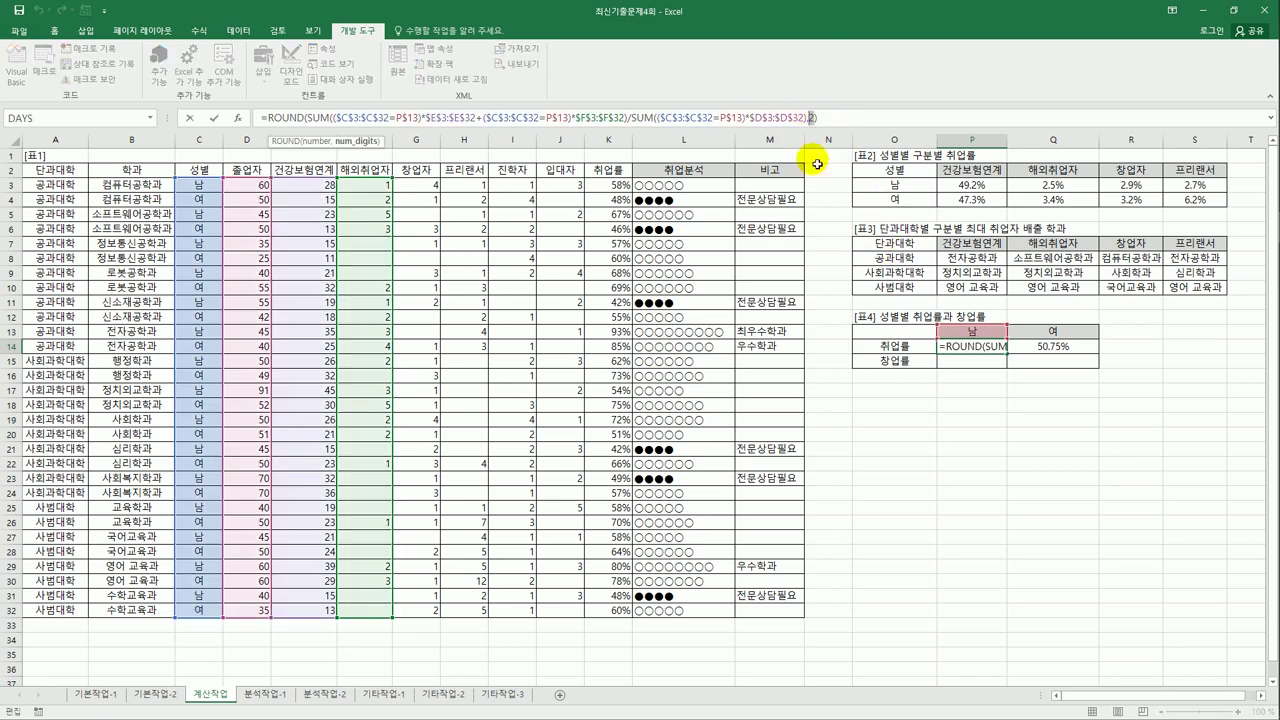
{"action": "type", "text": "4"}
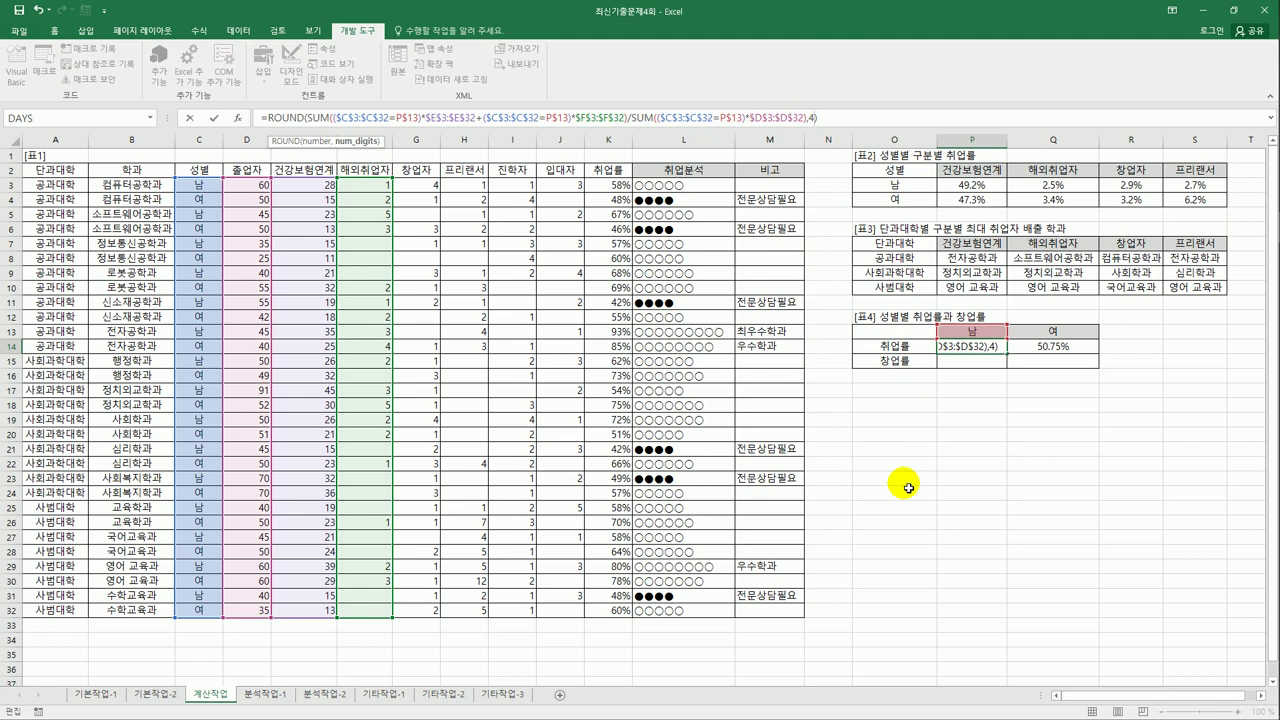
{"action": "key", "text": "Right"}
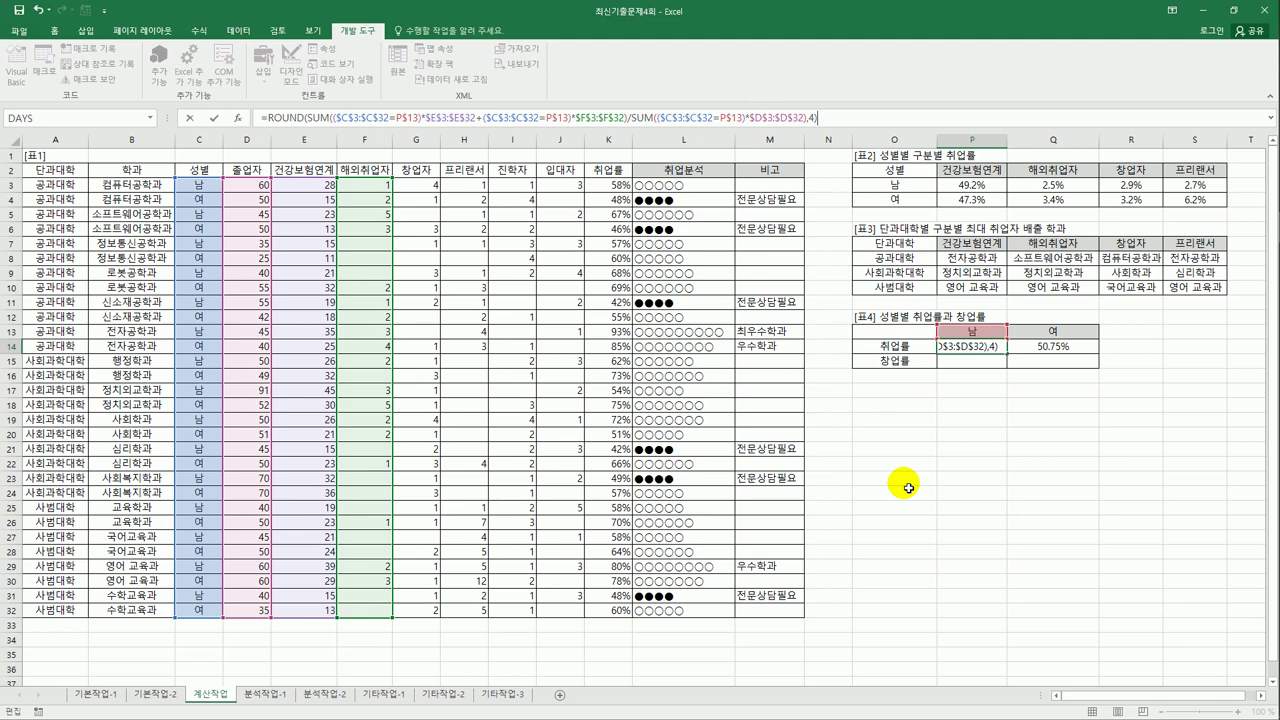
{"action": "key", "text": "ctrl+shift+Return"}
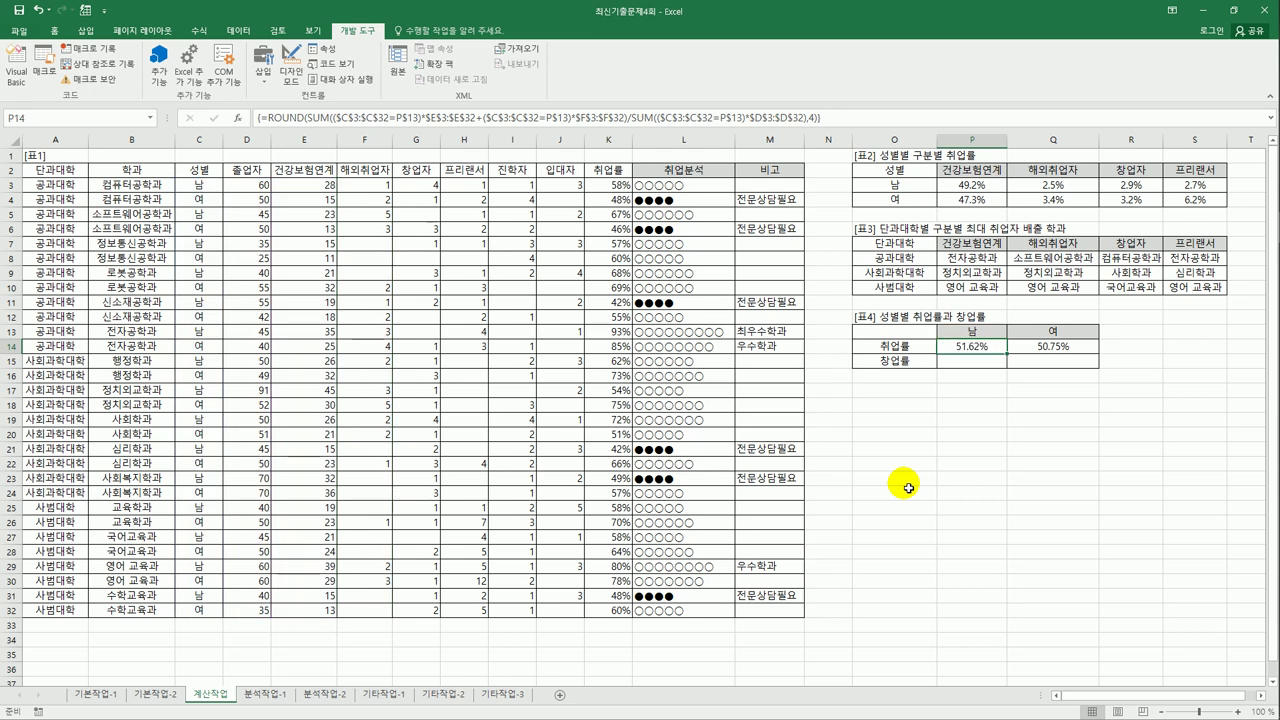
{"action": "left_click_drag", "start_coordinate": [1007, 353], "coordinate": [1074, 354]}
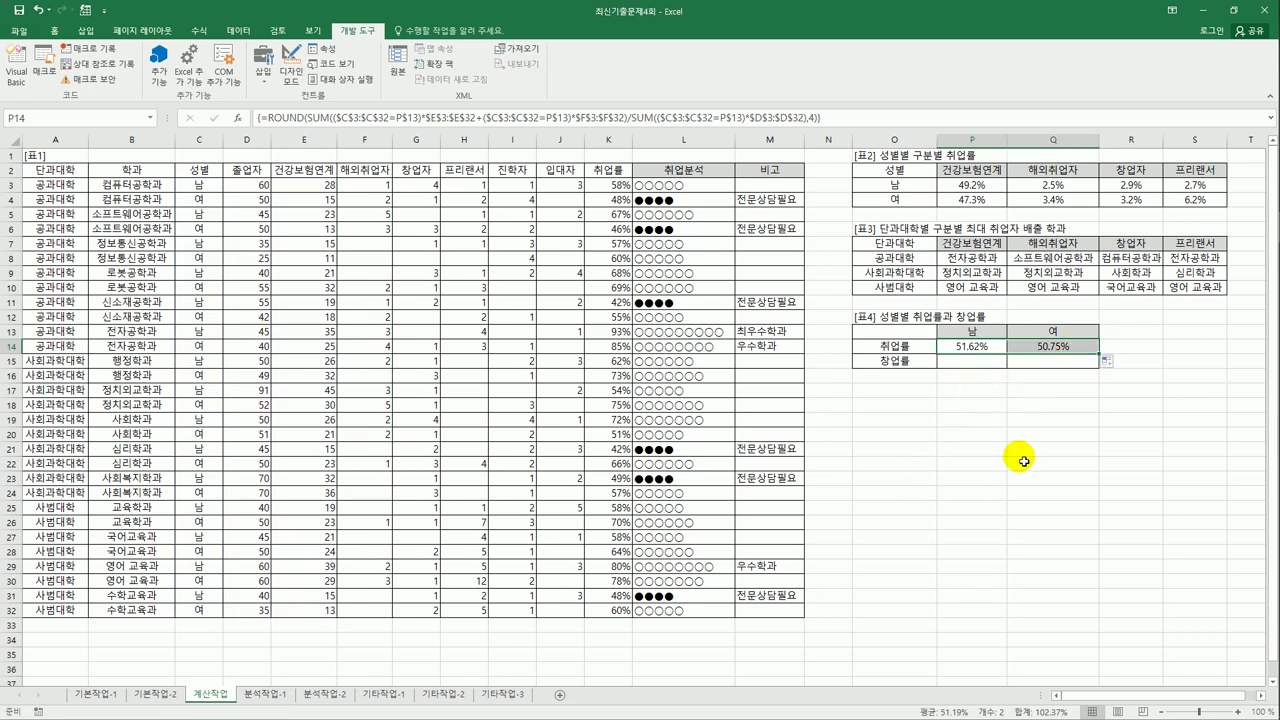
Start a SUM formula in P15 that multiplies the 성별 condition ($C$3:$C$32=P$13) by the 창업자 range $G$3:$G$32
{"action": "left_click", "coordinate": [980, 362]}
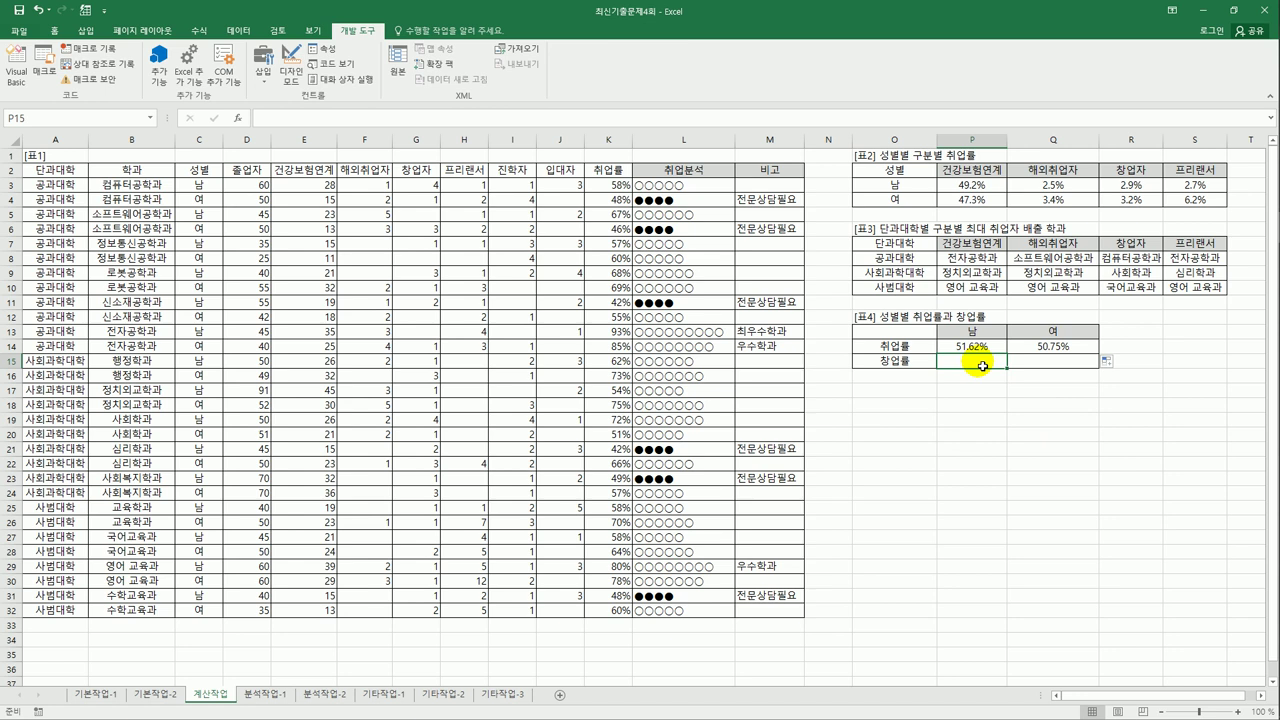
{"action": "type", "text": "=sum("}
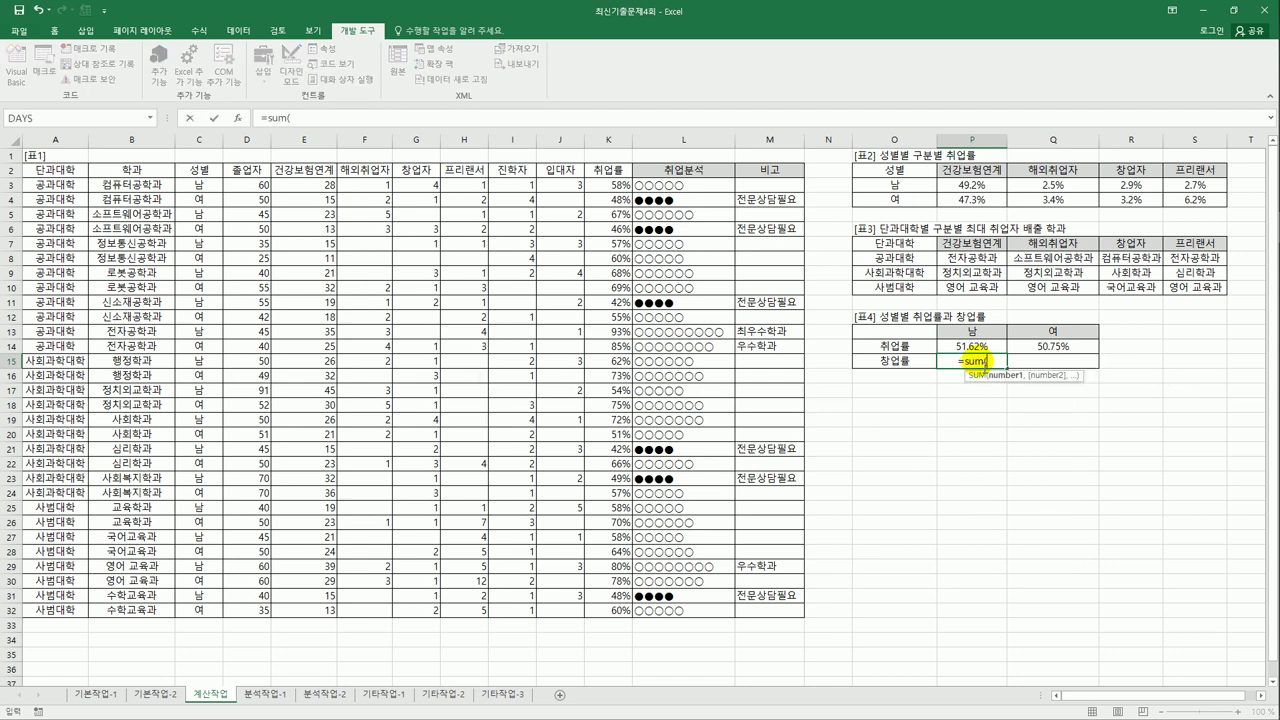
{"action": "type", "text": "("}
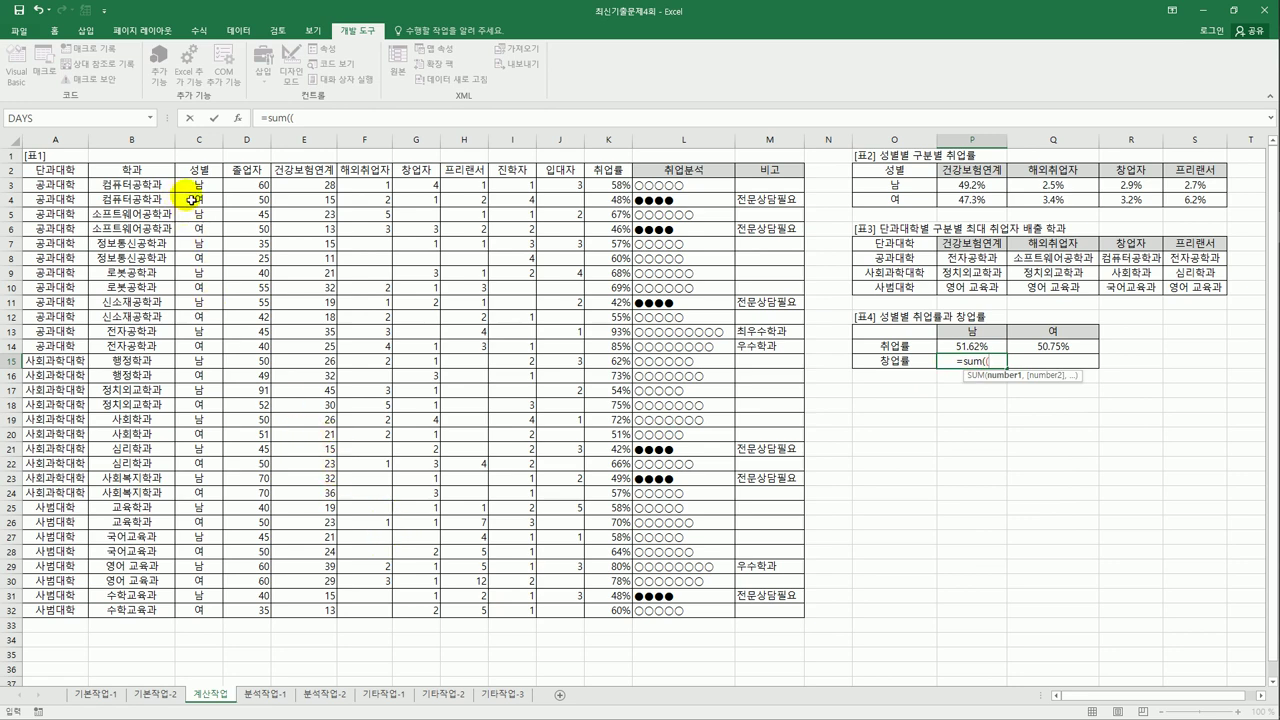
{"action": "left_click_drag", "start_coordinate": [206, 185], "coordinate": [205, 617]}
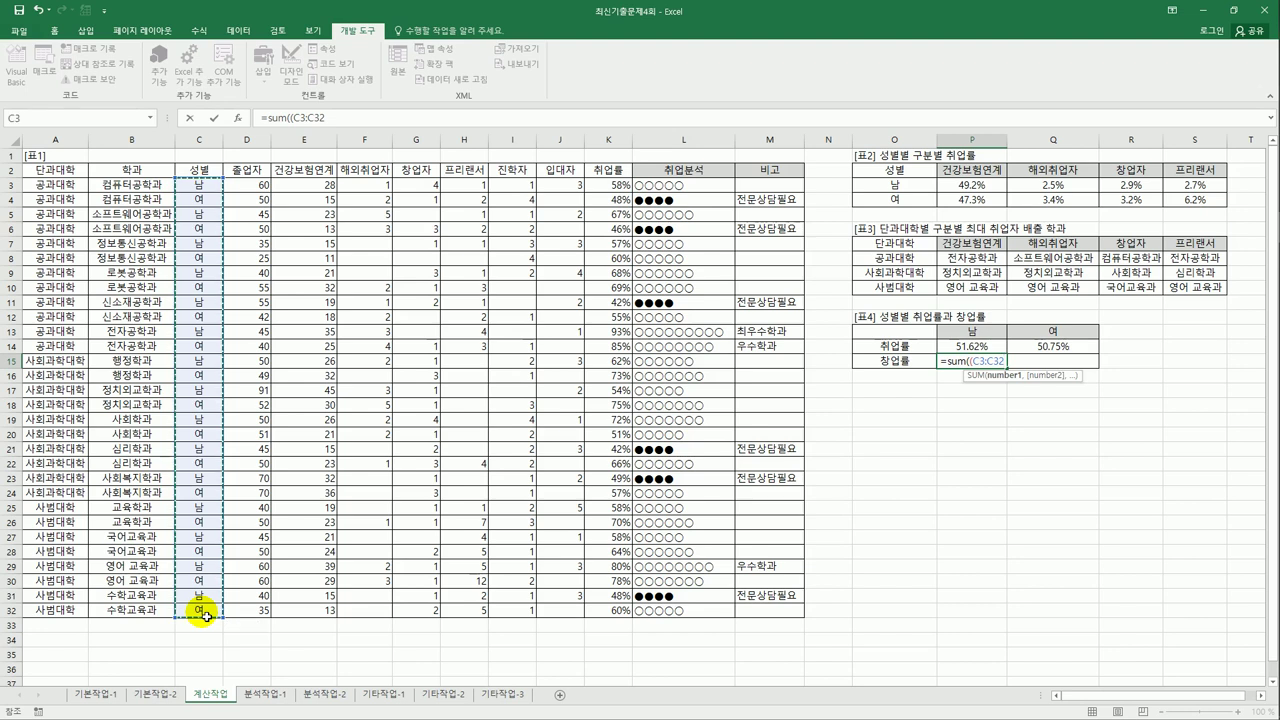
{"action": "key", "text": "F4"}
{"action": "type", "text": "="}
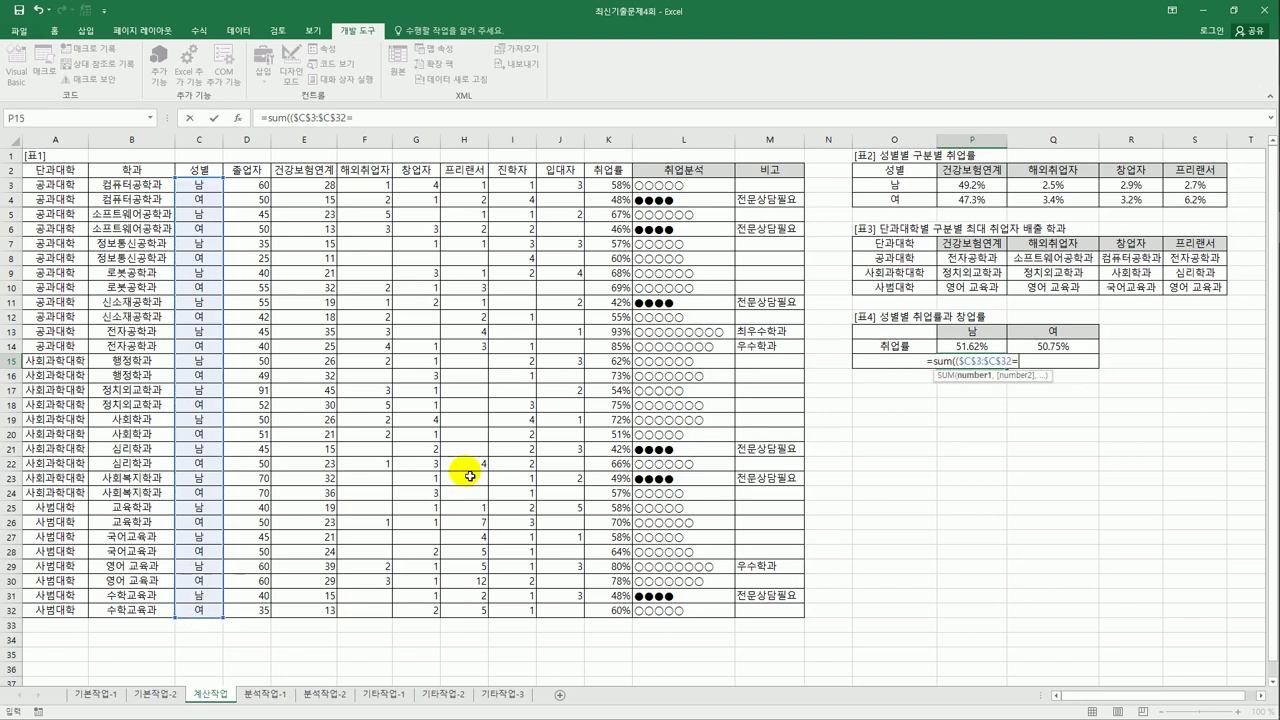
{"action": "left_click", "coordinate": [949, 337]}
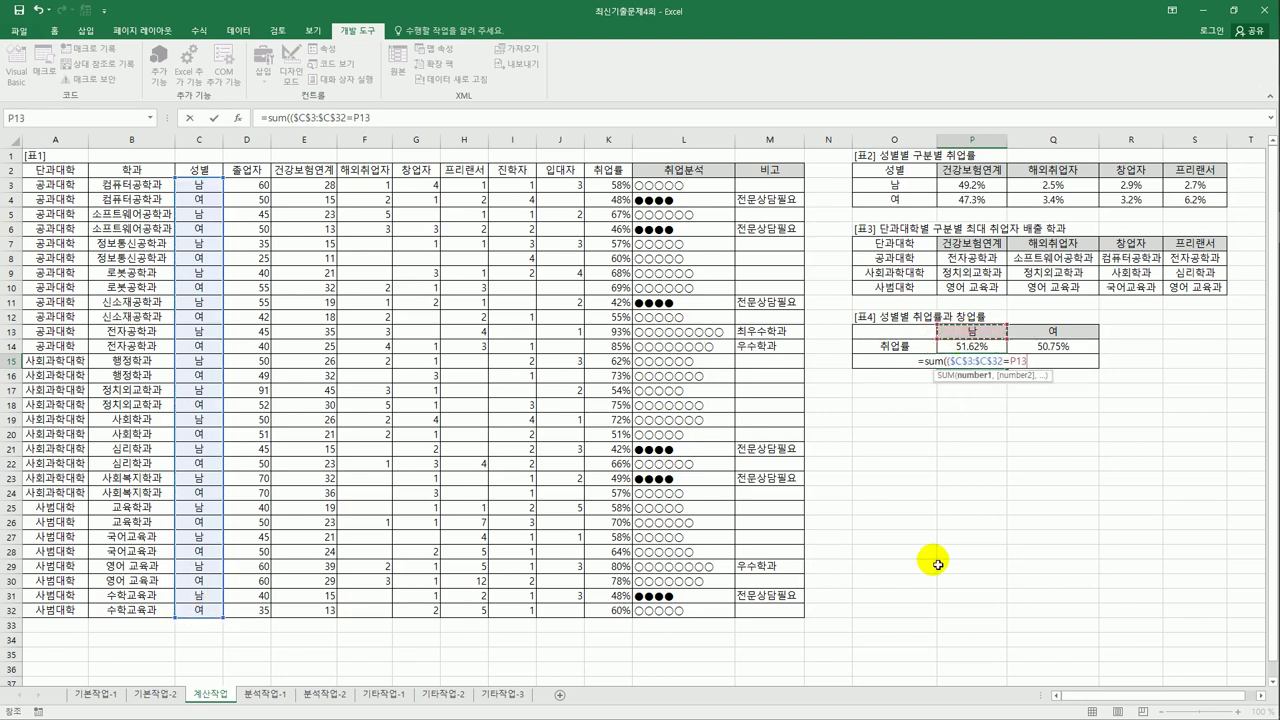
{"action": "key", "text": "F4"}
{"action": "key", "text": "F4"}
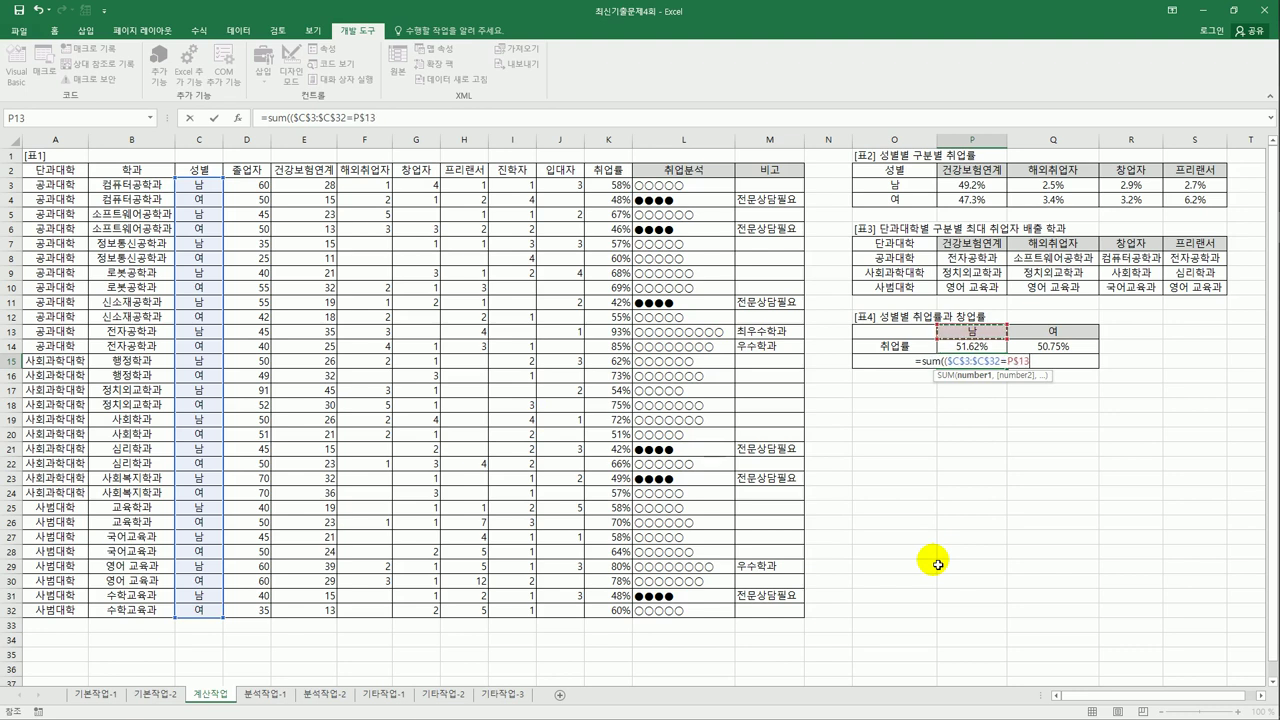
{"action": "type", "text": ")*"}
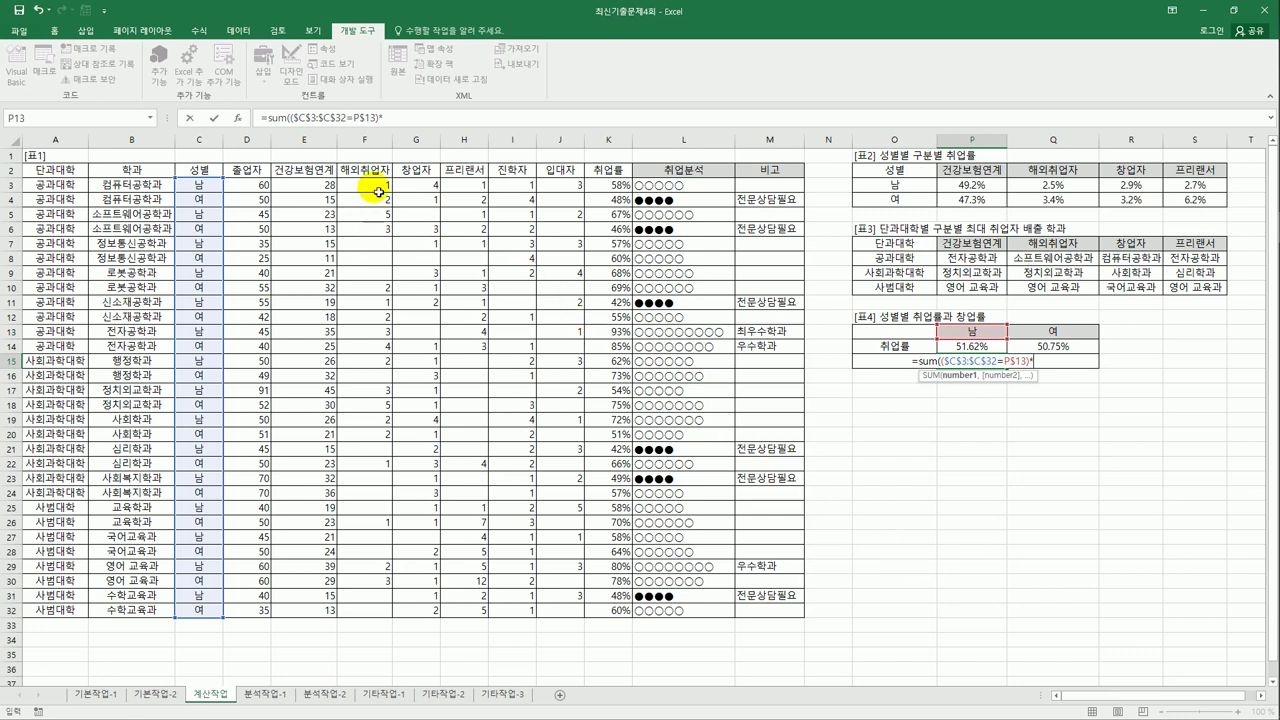
{"action": "left_click_drag", "start_coordinate": [416, 186], "coordinate": [430, 608]}
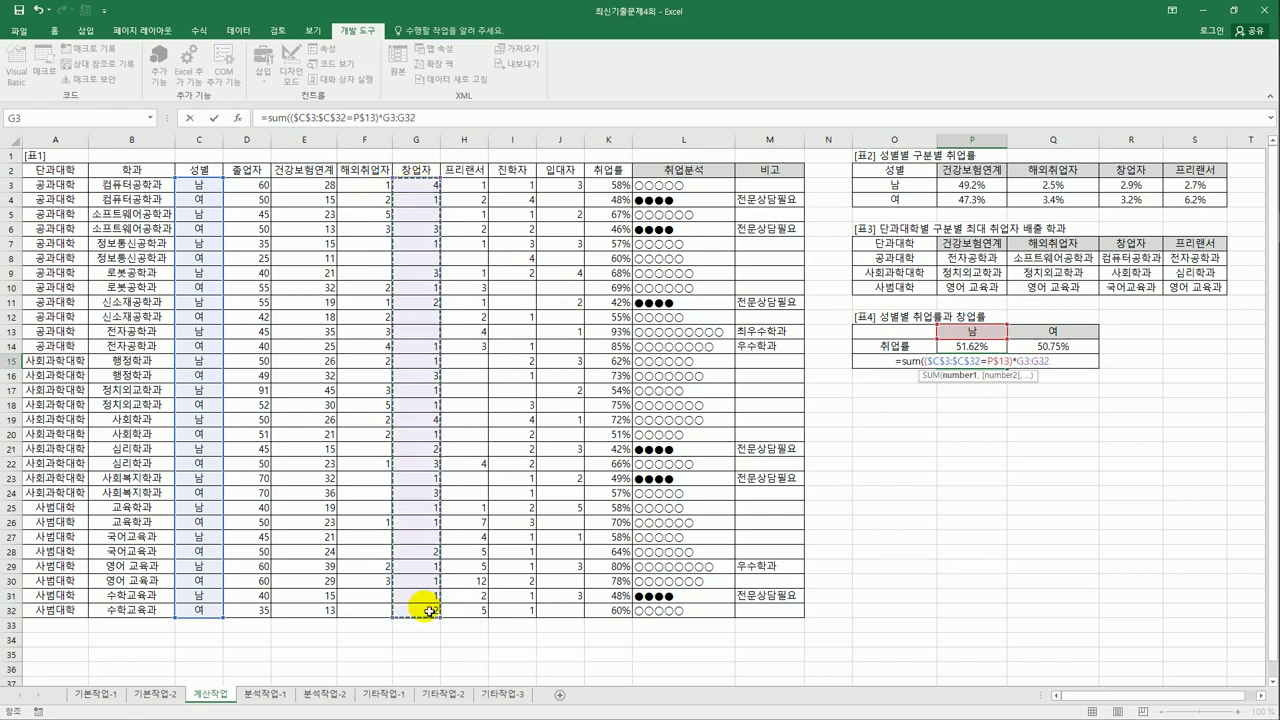
{"action": "key", "text": "F4"}
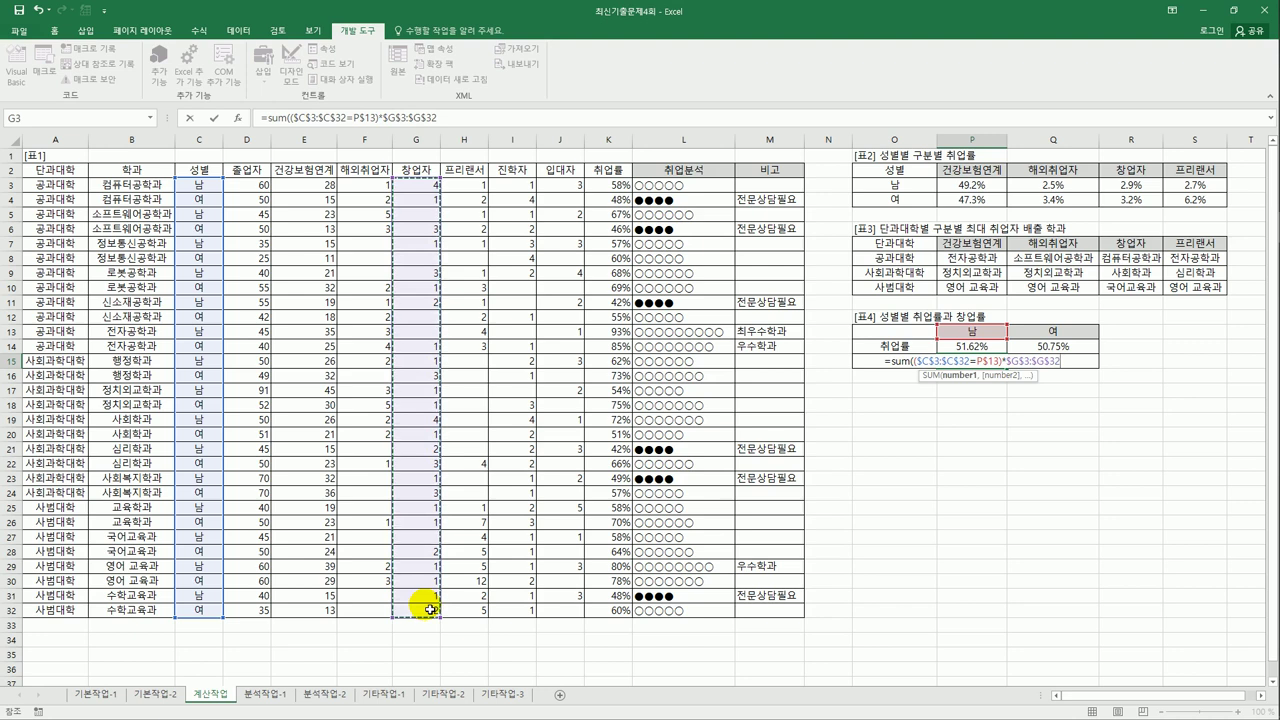
Add a second term to P15's SUM, beginning with the 성별 condition ($C$3:$C$32=P$13) and a multiplication sign
{"action": "type", "text": "+"}
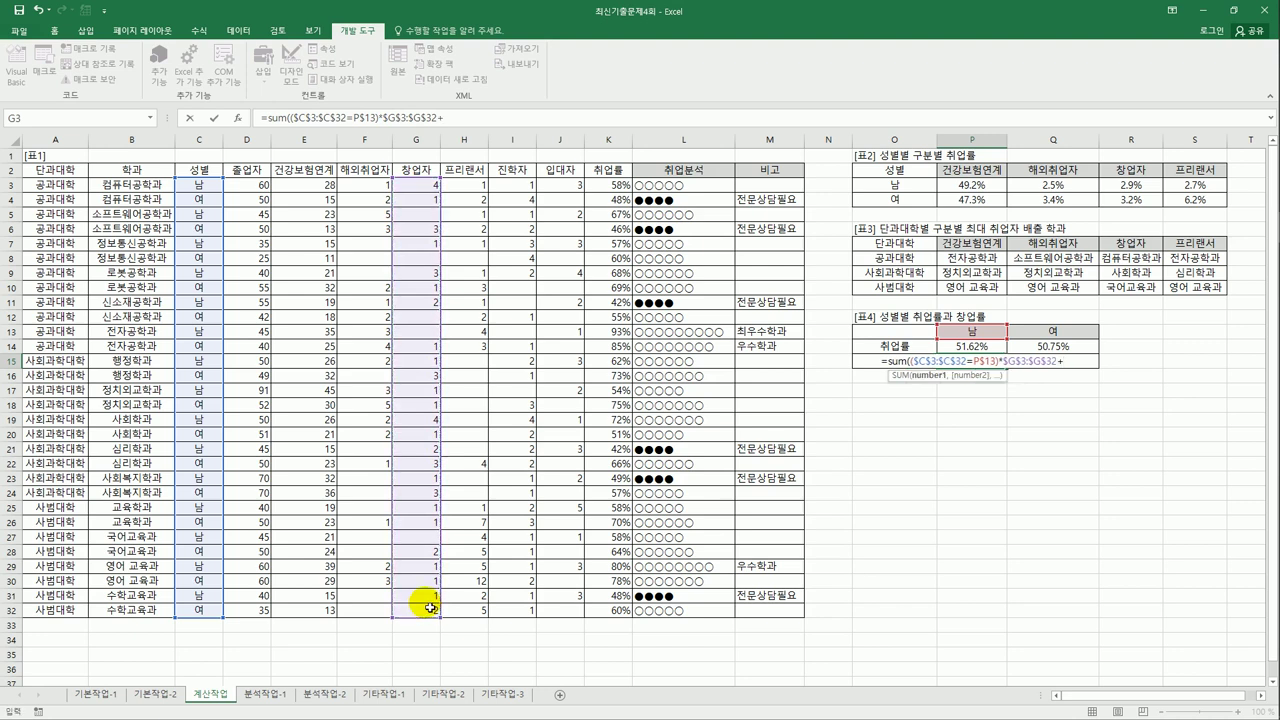
{"action": "type", "text": "("}
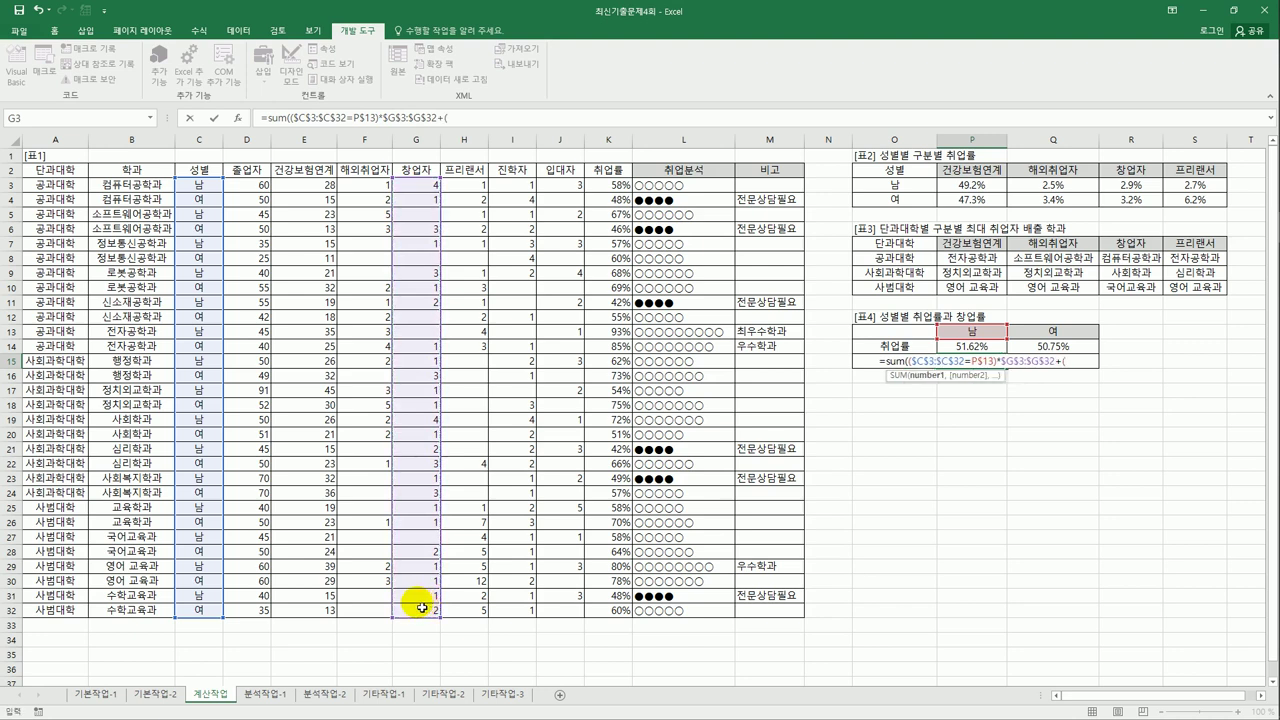
{"action": "left_click_drag", "start_coordinate": [199, 186], "coordinate": [208, 622]}
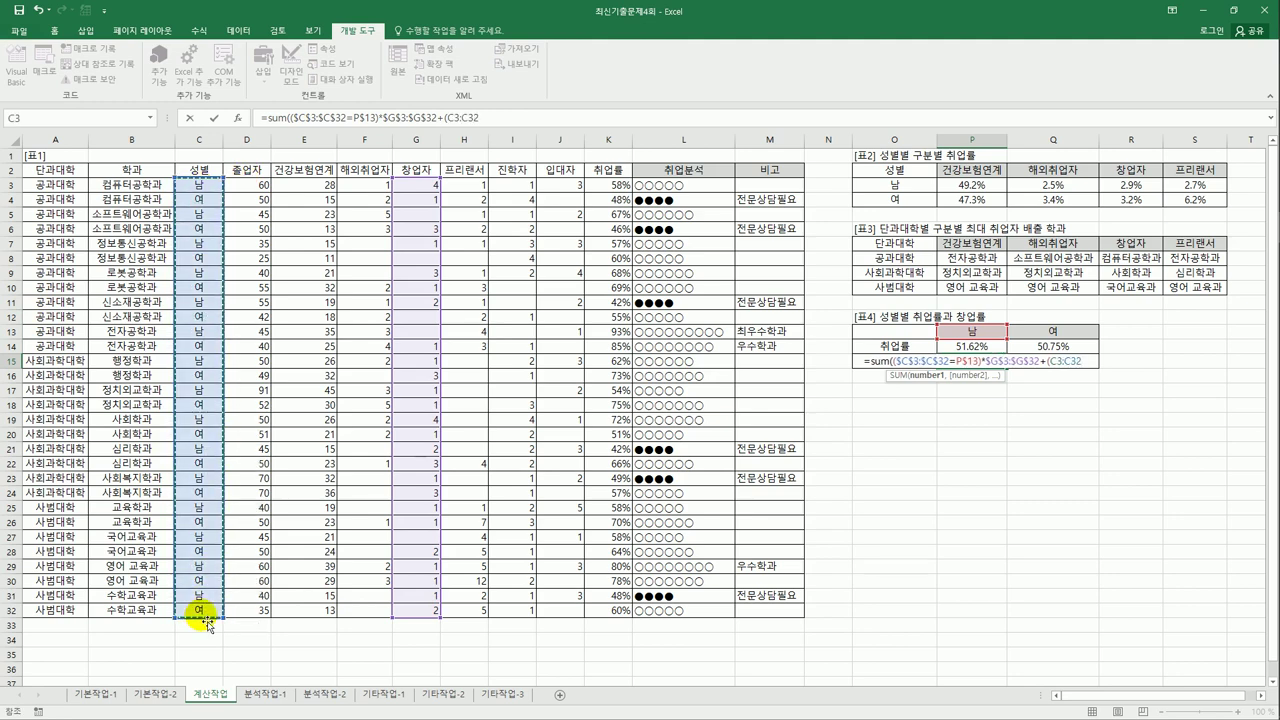
{"action": "key", "text": "F4"}
{"action": "type", "text": "="}
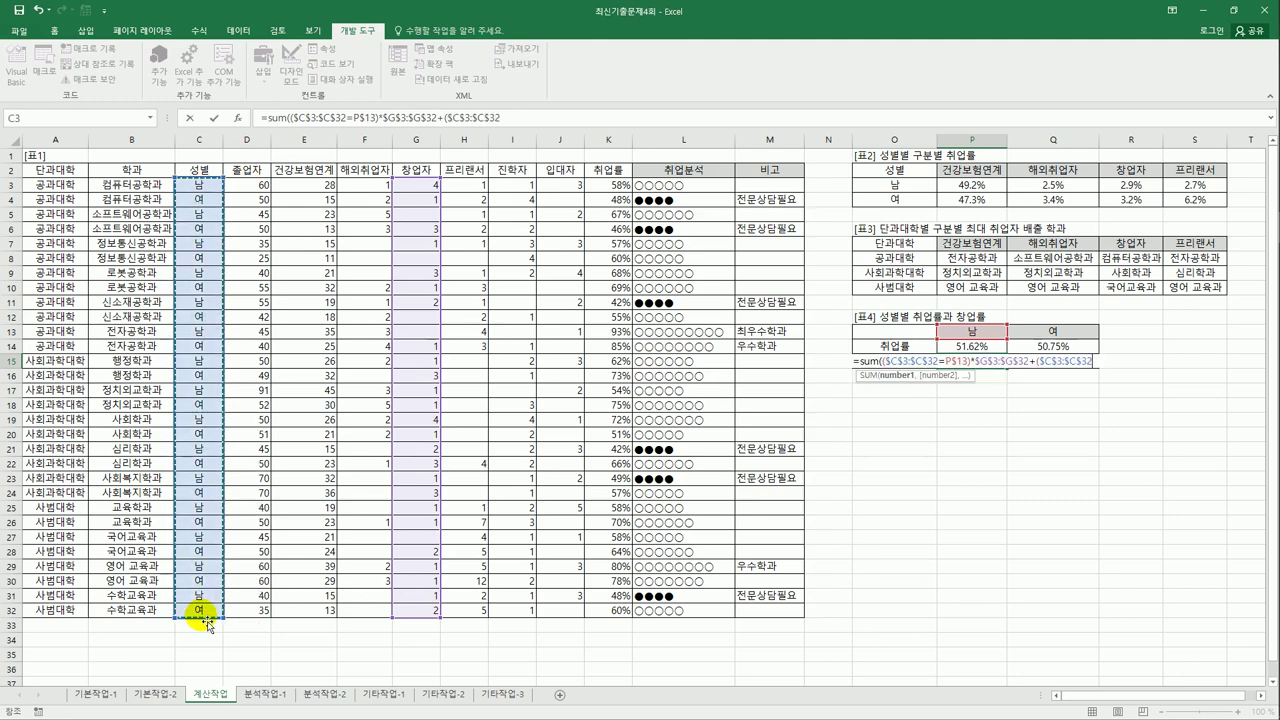
{"action": "left_click", "coordinate": [971, 331]}
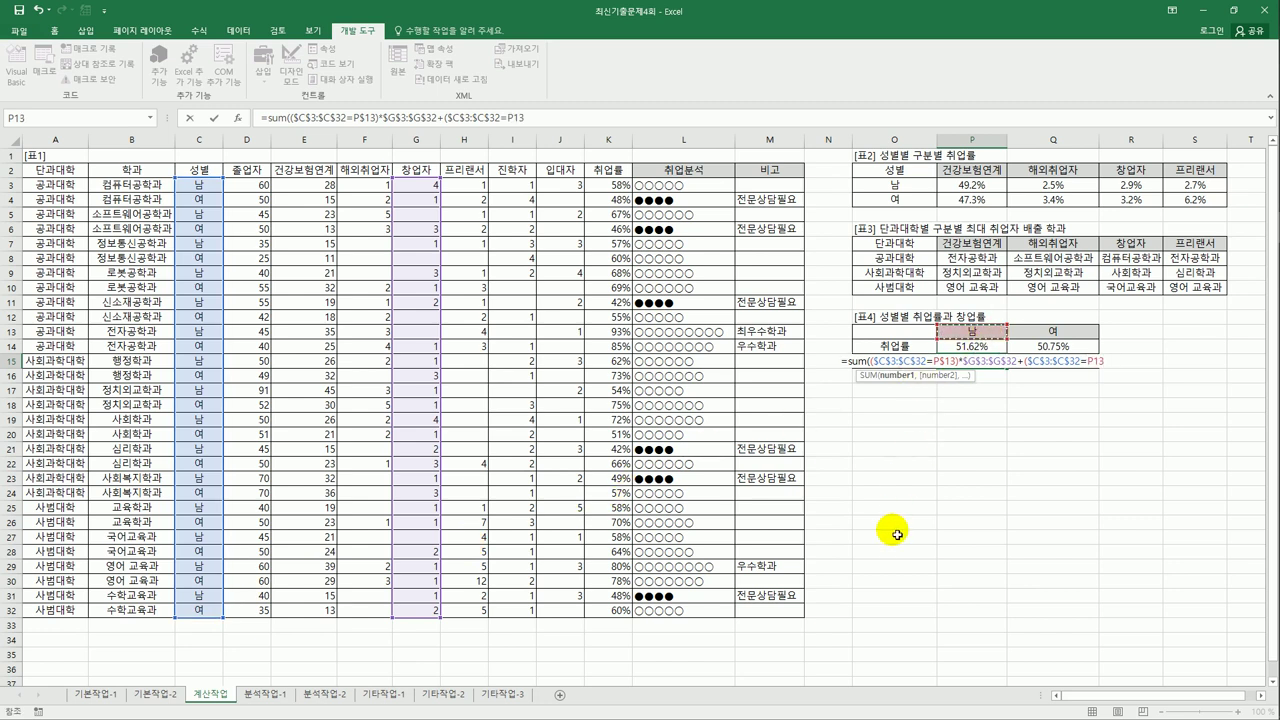
{"action": "key", "text": "F4"}
{"action": "key", "text": "F4"}
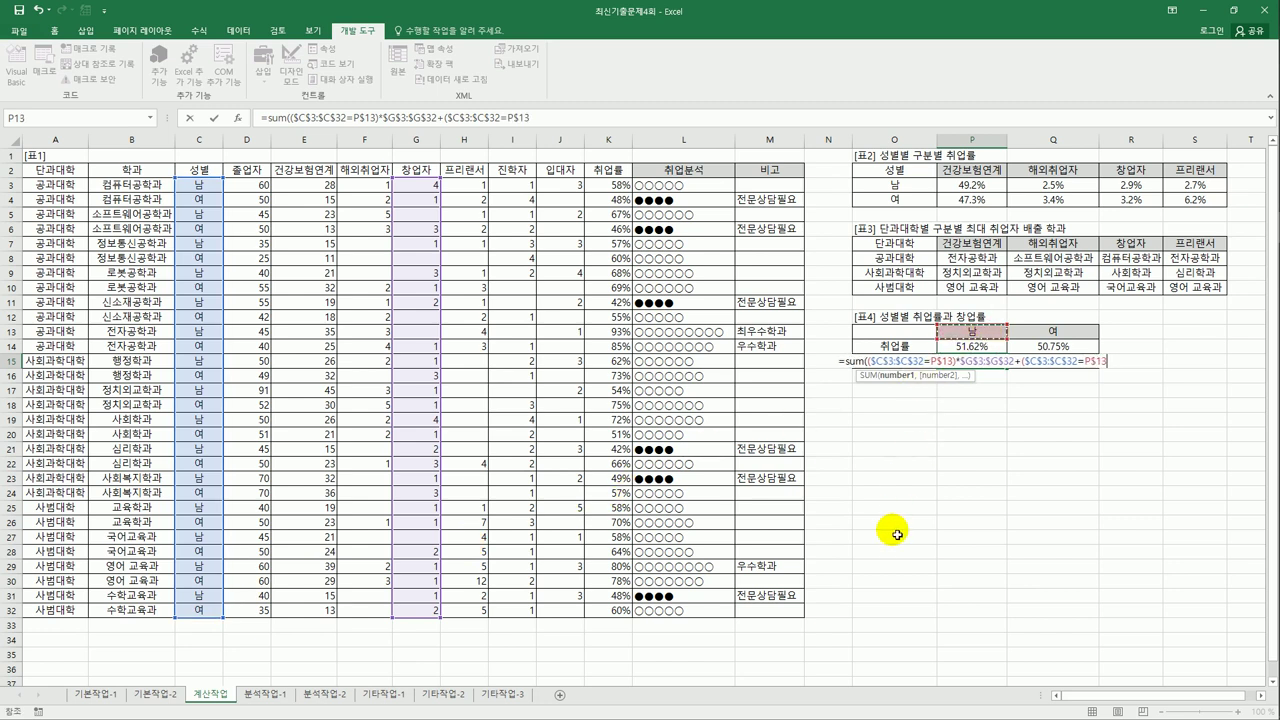
{"action": "type", "text": ")"}
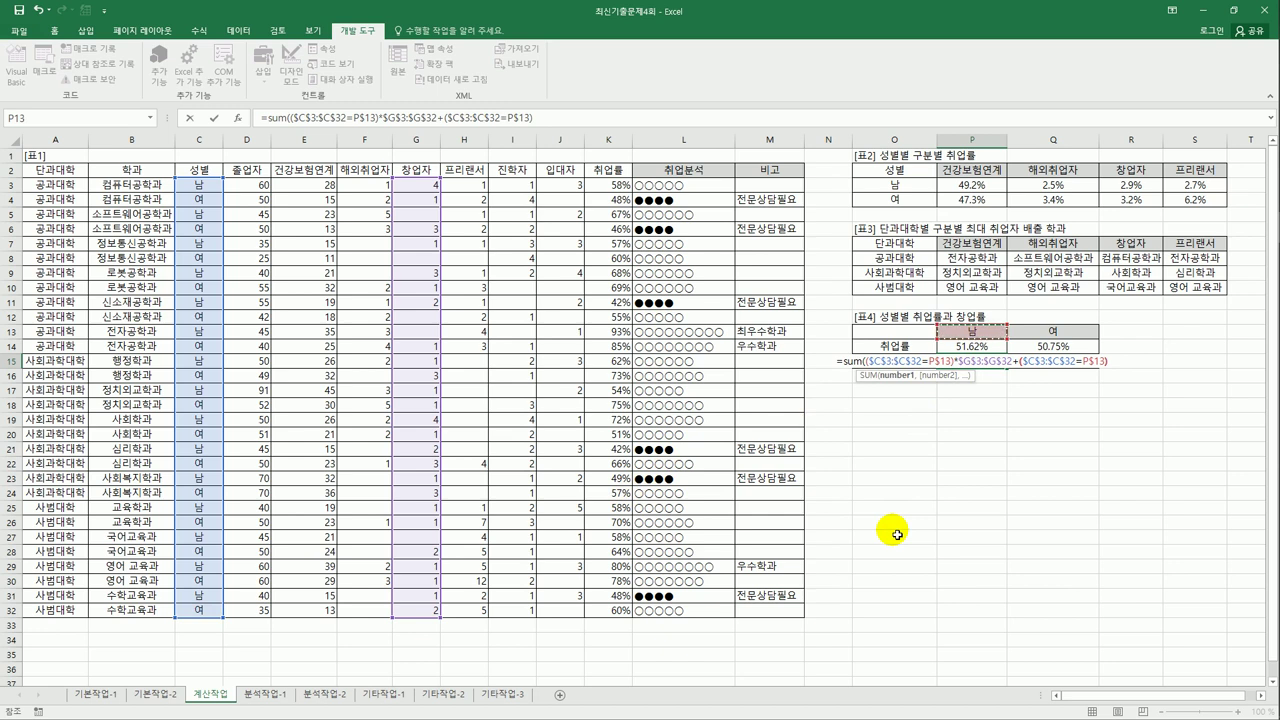
{"action": "type", "text": "*"}
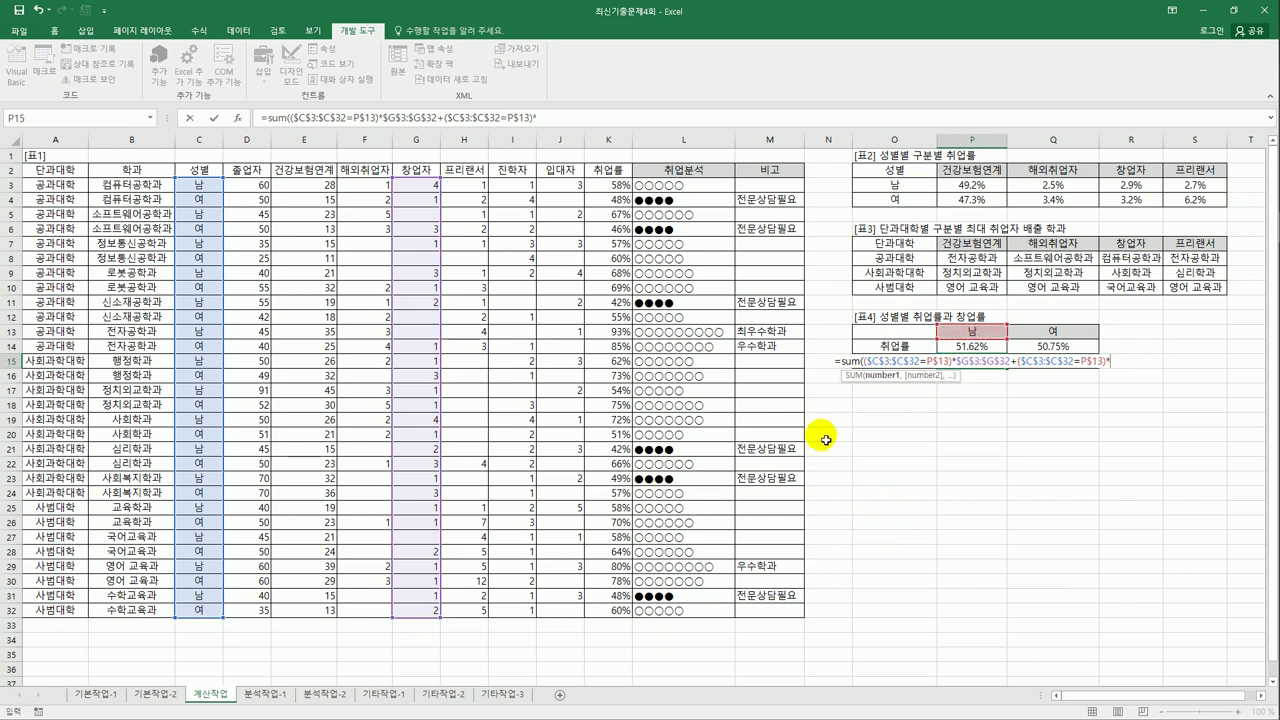
Complete the second term with the 프리랜서 range $H$3:$H$32, close the SUM and begin dividing it by another SUM
{"action": "left_click_drag", "start_coordinate": [466, 185], "coordinate": [486, 610]}
{"action": "key", "text": "F4"}
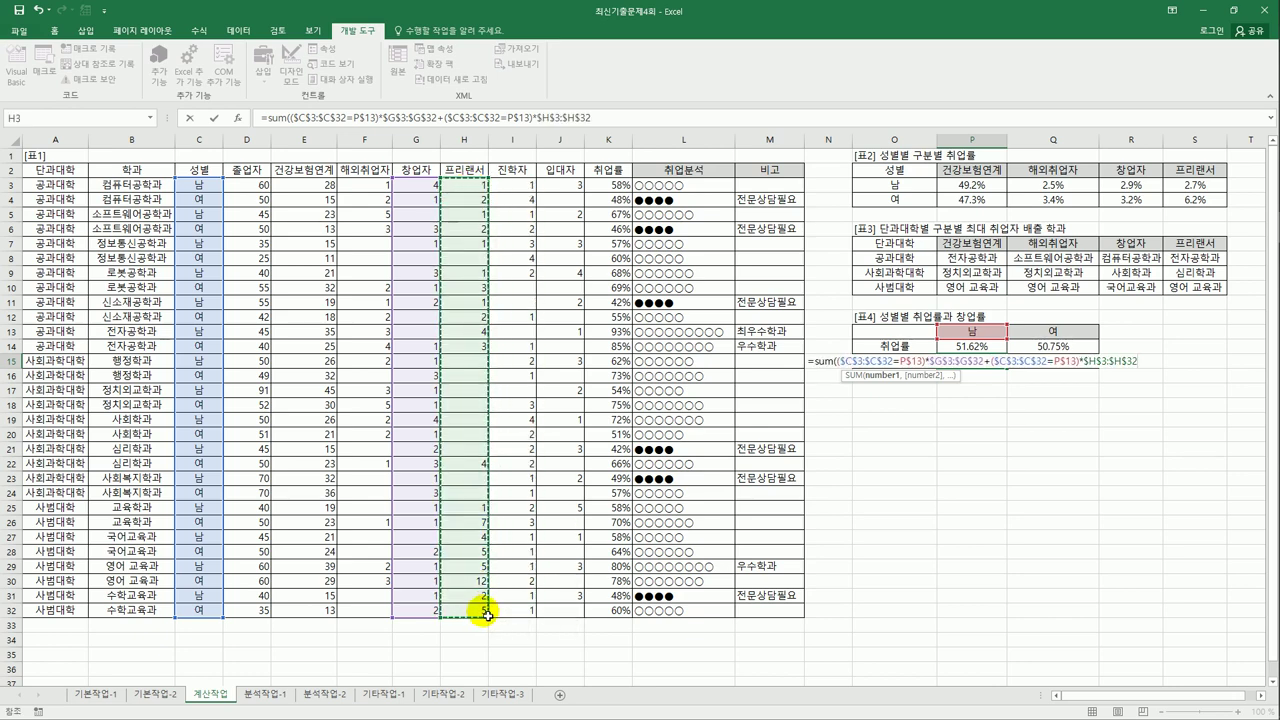
{"action": "type", "text": ")"}
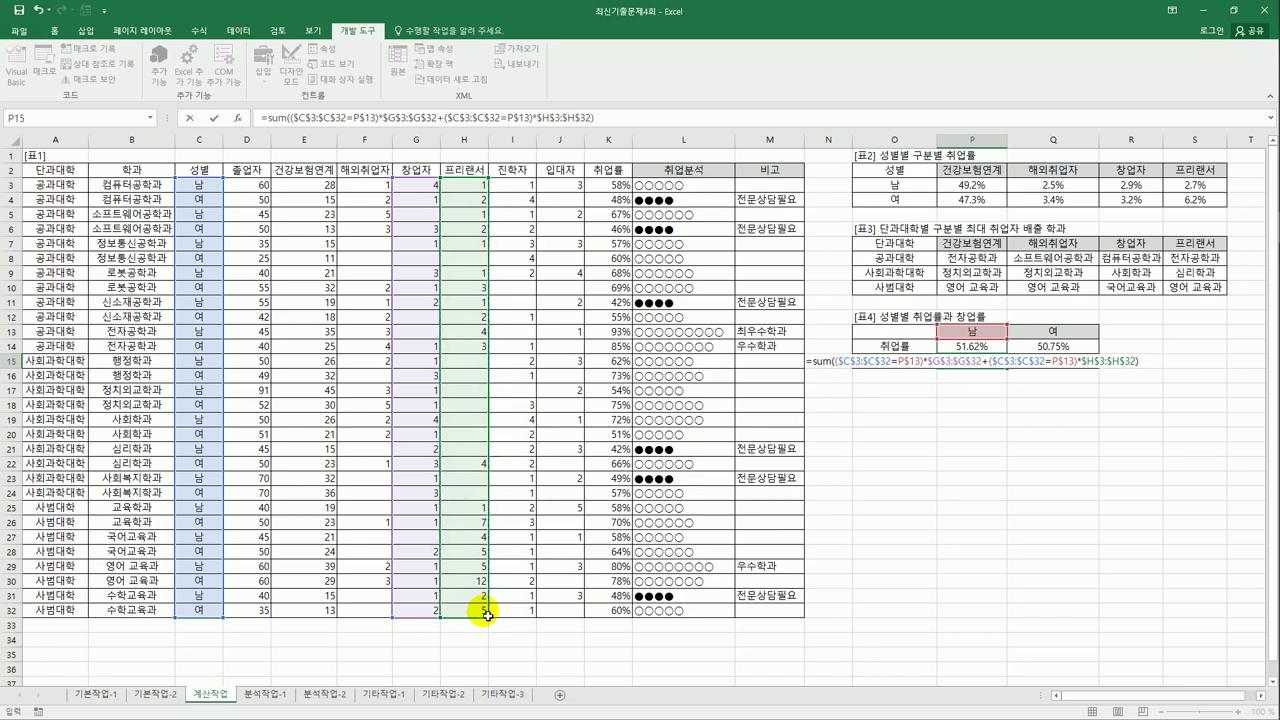
{"action": "type", "text": "/"}
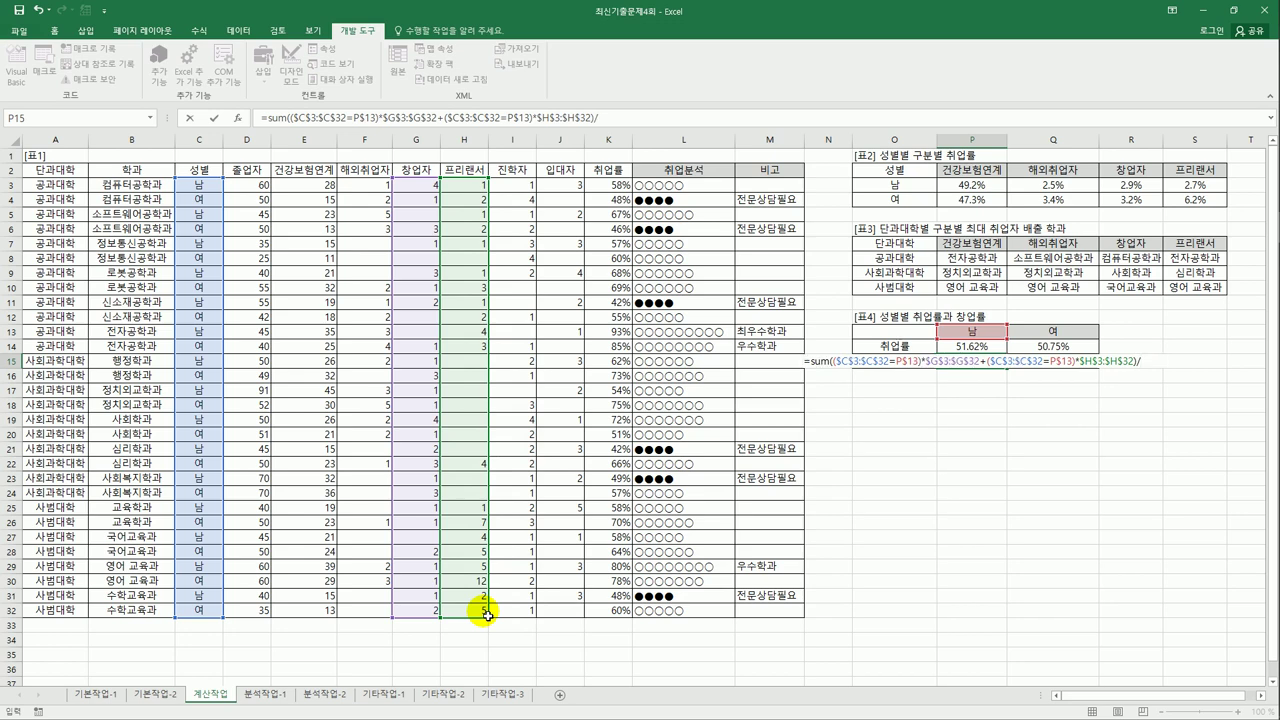
{"action": "type", "text": "sum("}
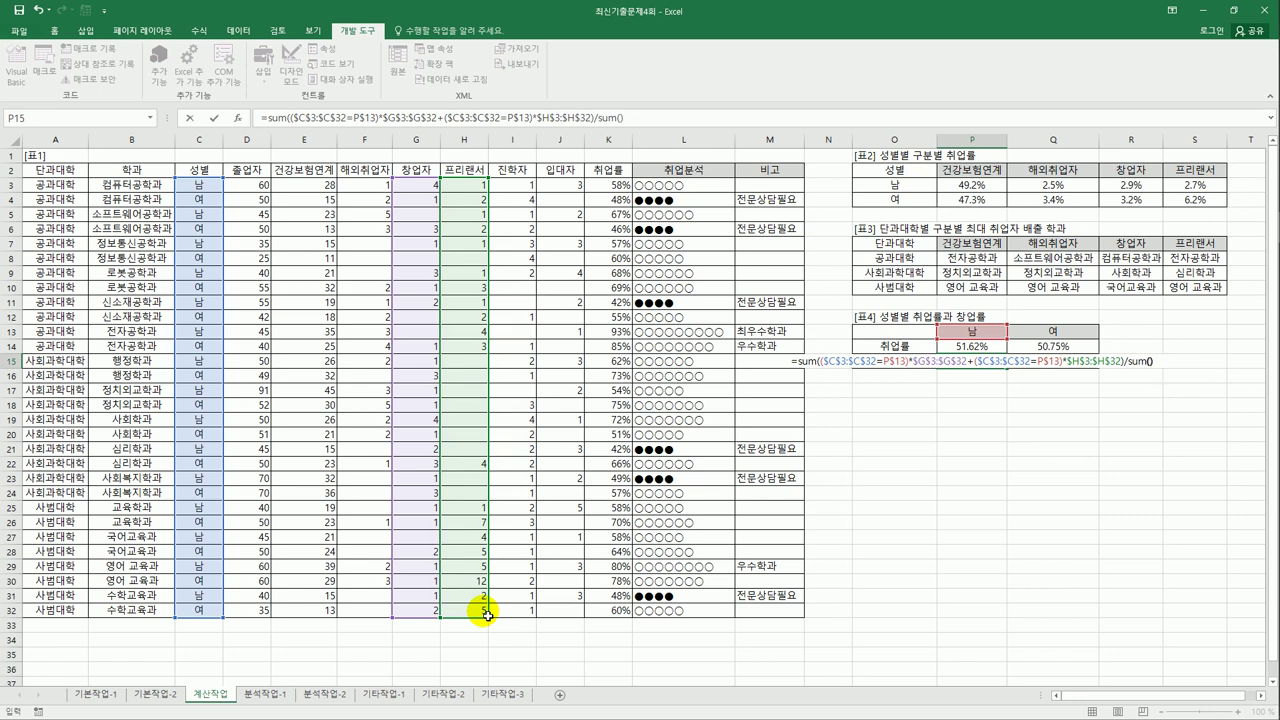
{"action": "type", "text": "("}
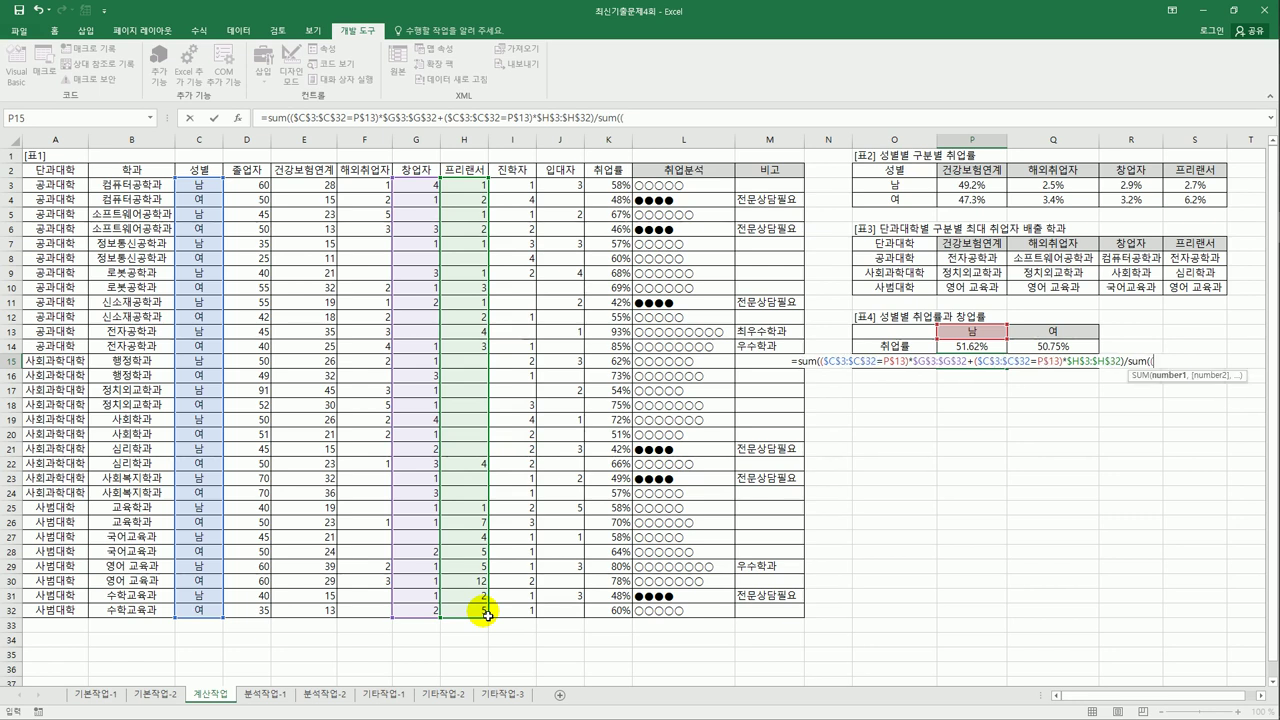
Enter the 성별 condition ($C$3:$C$32=P$13) and a multiplication sign in the divisor SUM of P15's formula
{"action": "left_click_drag", "start_coordinate": [188, 186], "coordinate": [194, 603]}
{"action": "key", "text": "F4"}
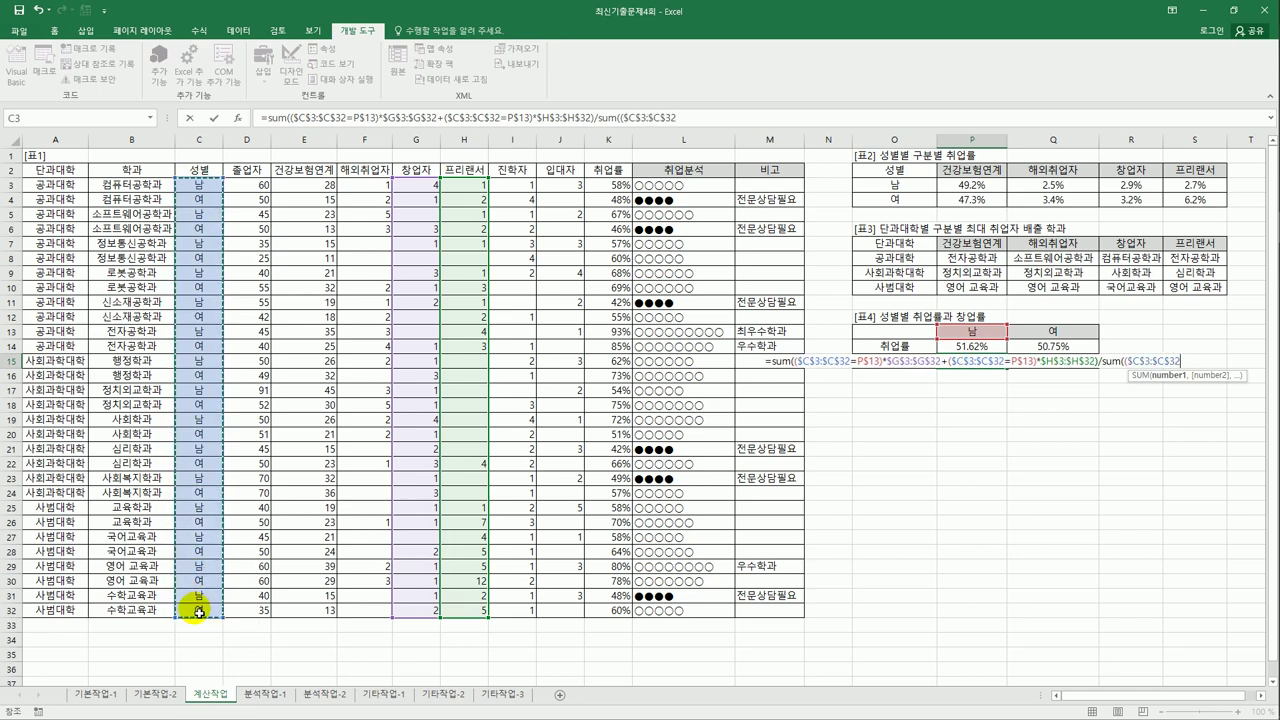
{"action": "type", "text": "="}
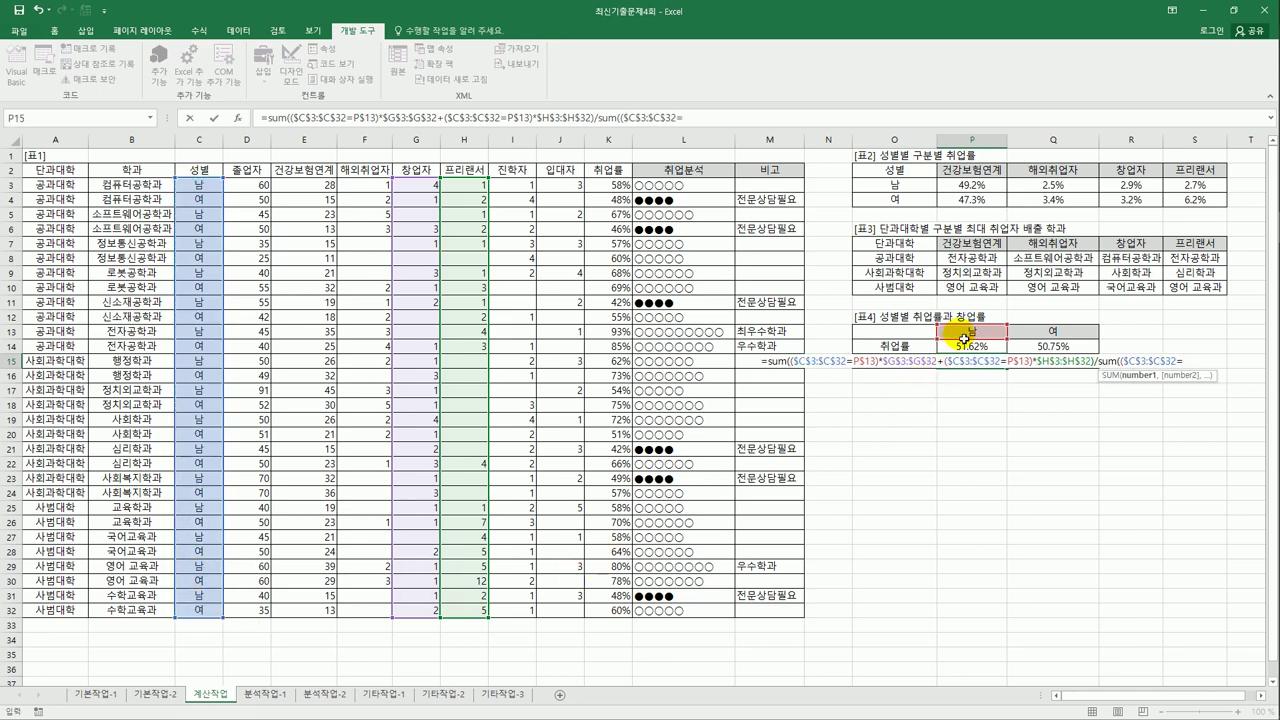
{"action": "left_click", "coordinate": [964, 338]}
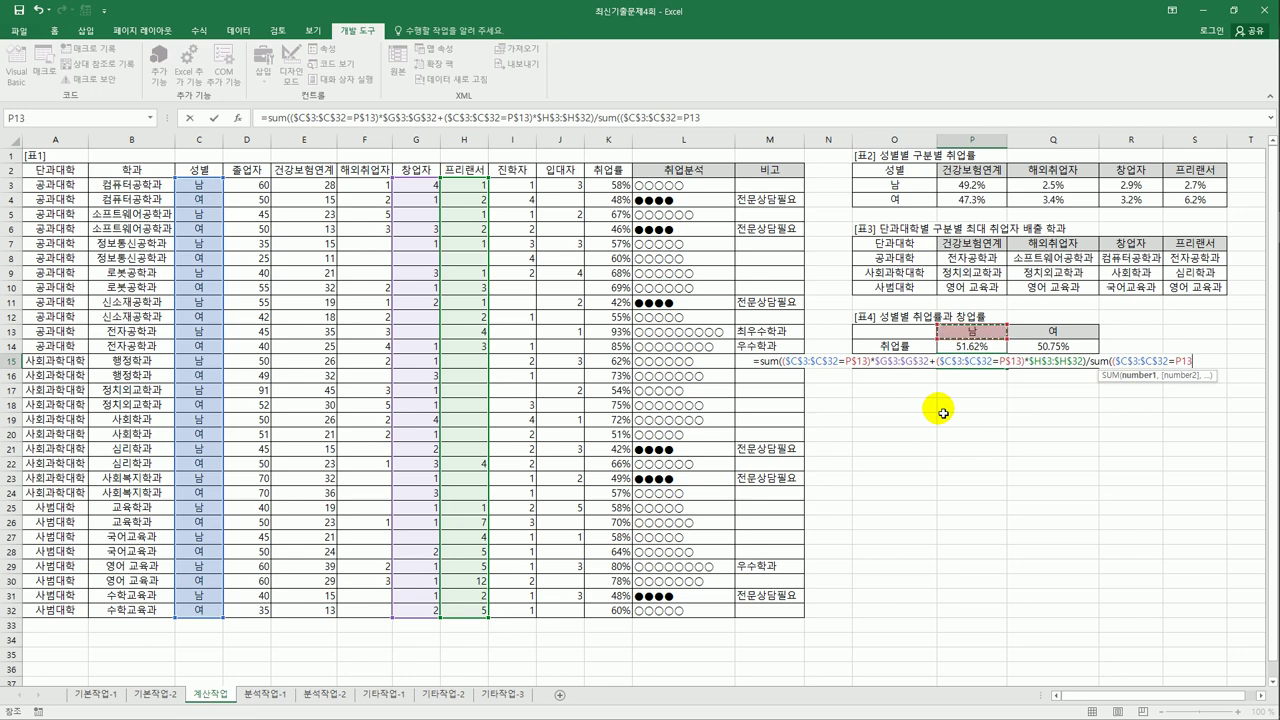
{"action": "key", "text": "F4"}
{"action": "key", "text": "F4"}
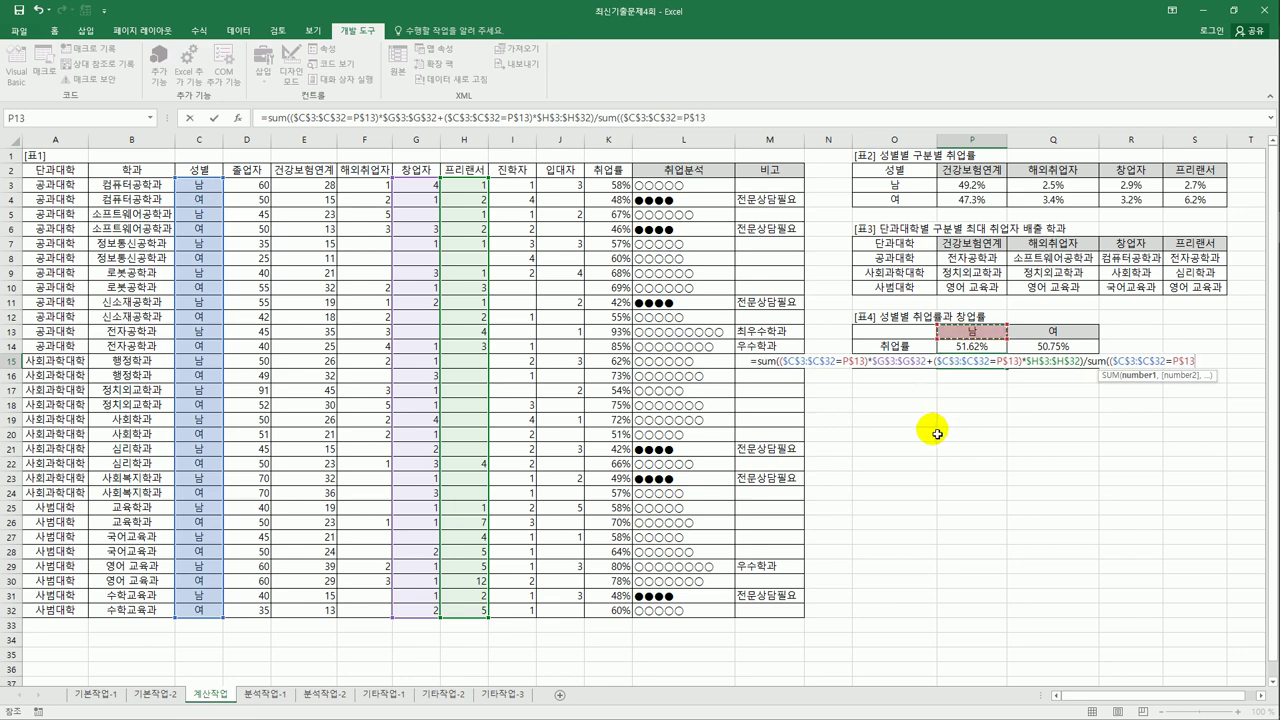
{"action": "type", "text": ")"}
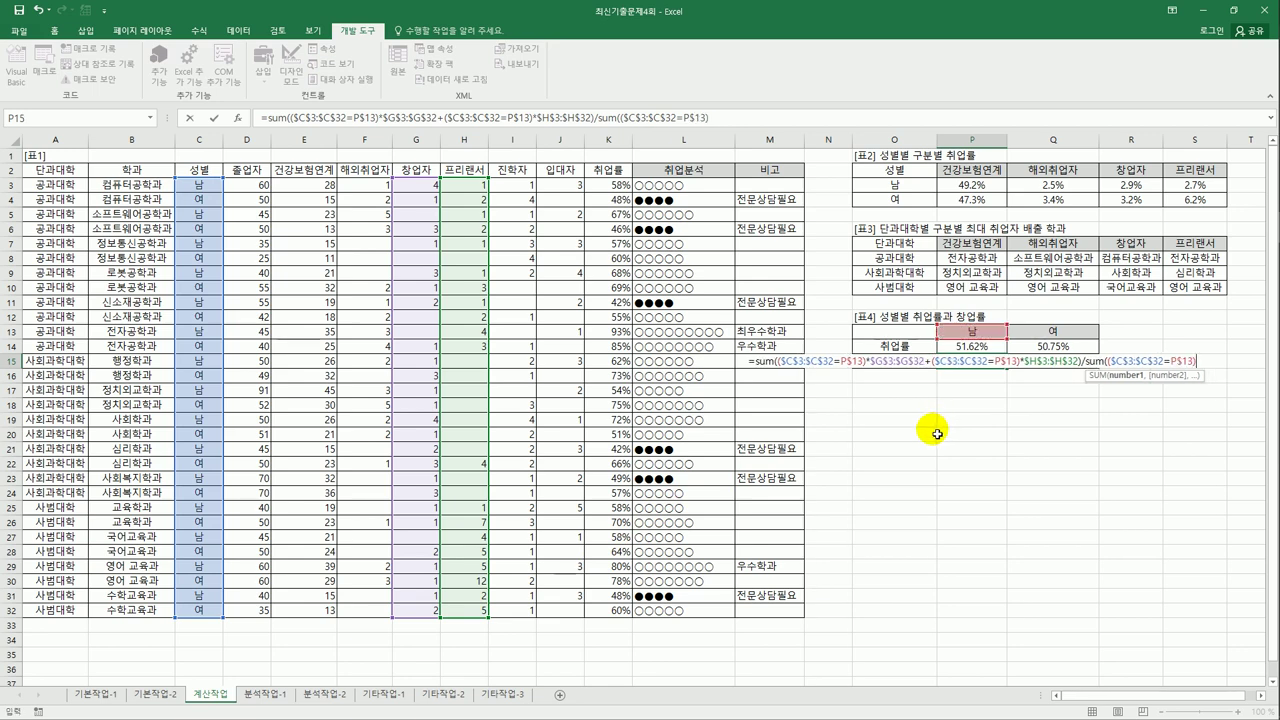
{"action": "type", "text": "*"}
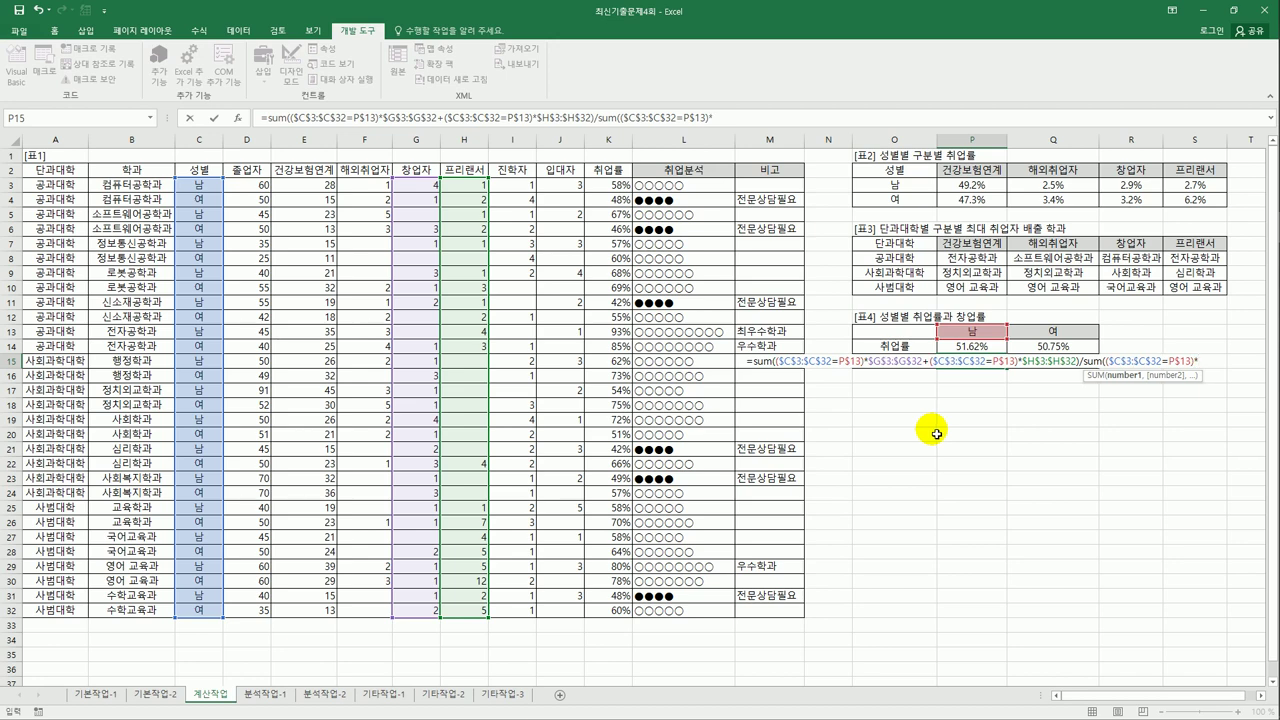
Complete the divisor with the 졸업자 range $D$3:$D$32 and enter P15's 창업률 formula as an array formula
{"action": "left_click_drag", "start_coordinate": [250, 182], "coordinate": [267, 620]}
{"action": "key", "text": "F4"}
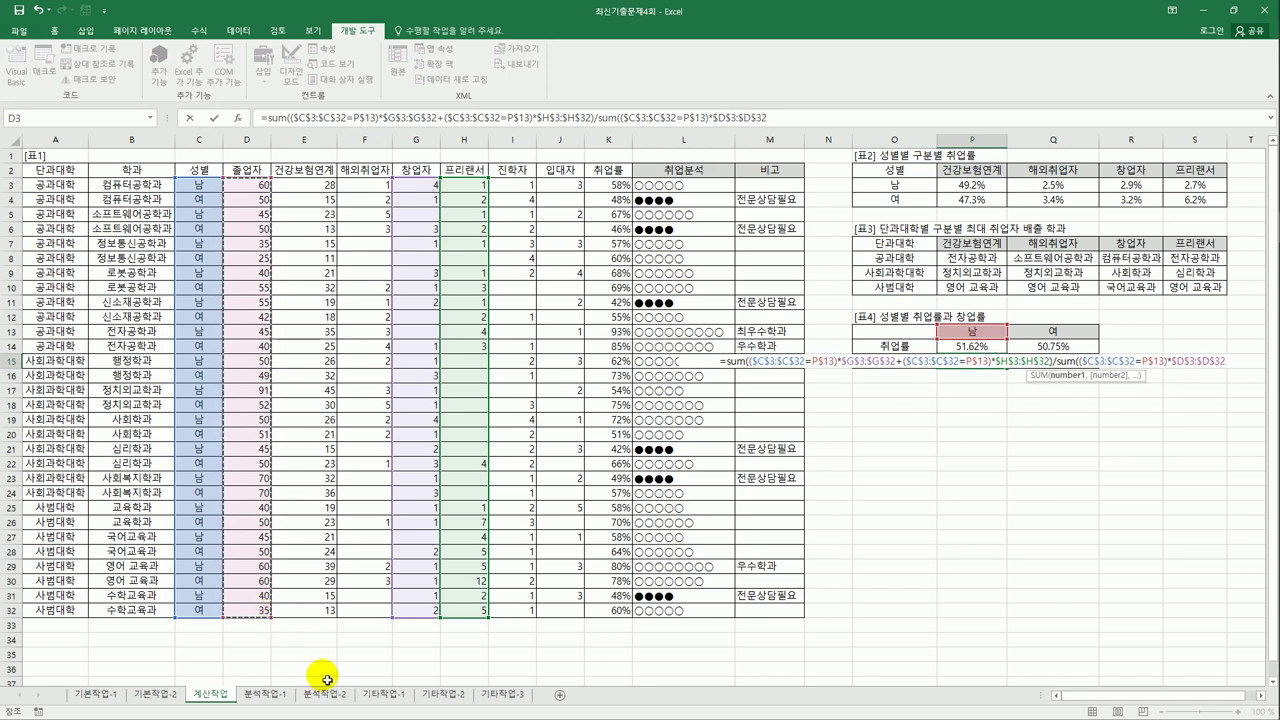
{"action": "type", "text": ")"}
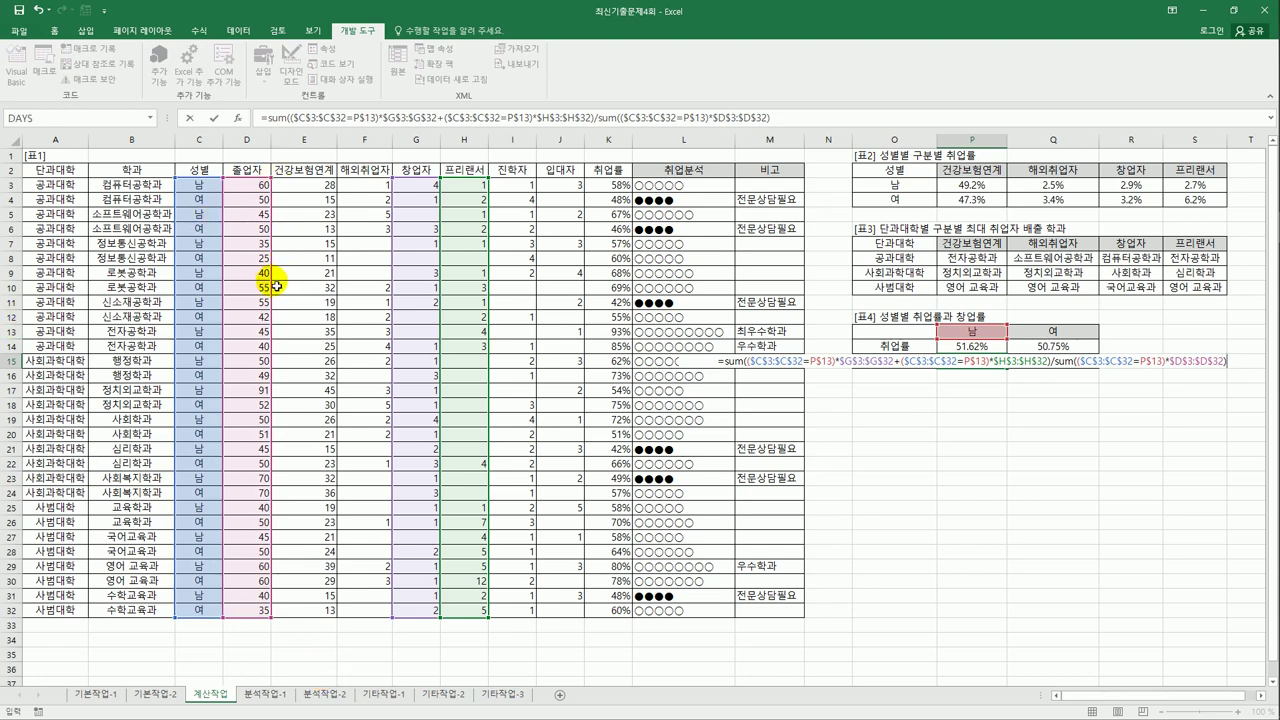
{"action": "key", "text": "ctrl+shift+Return"}
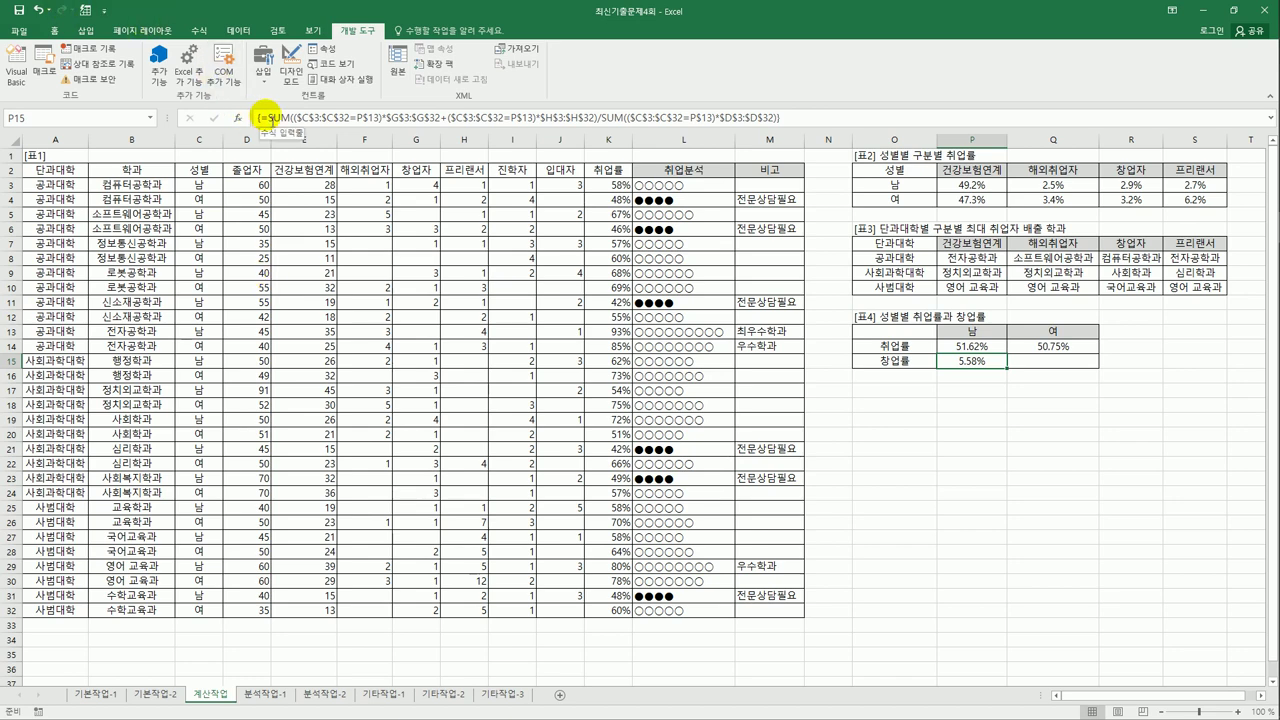
Wrap the array formula in P15 in ROUND with 4 decimal digits and fill it across to Q15
{"action": "left_click", "coordinate": [262, 118]}
{"action": "type", "text": "ROUND("}
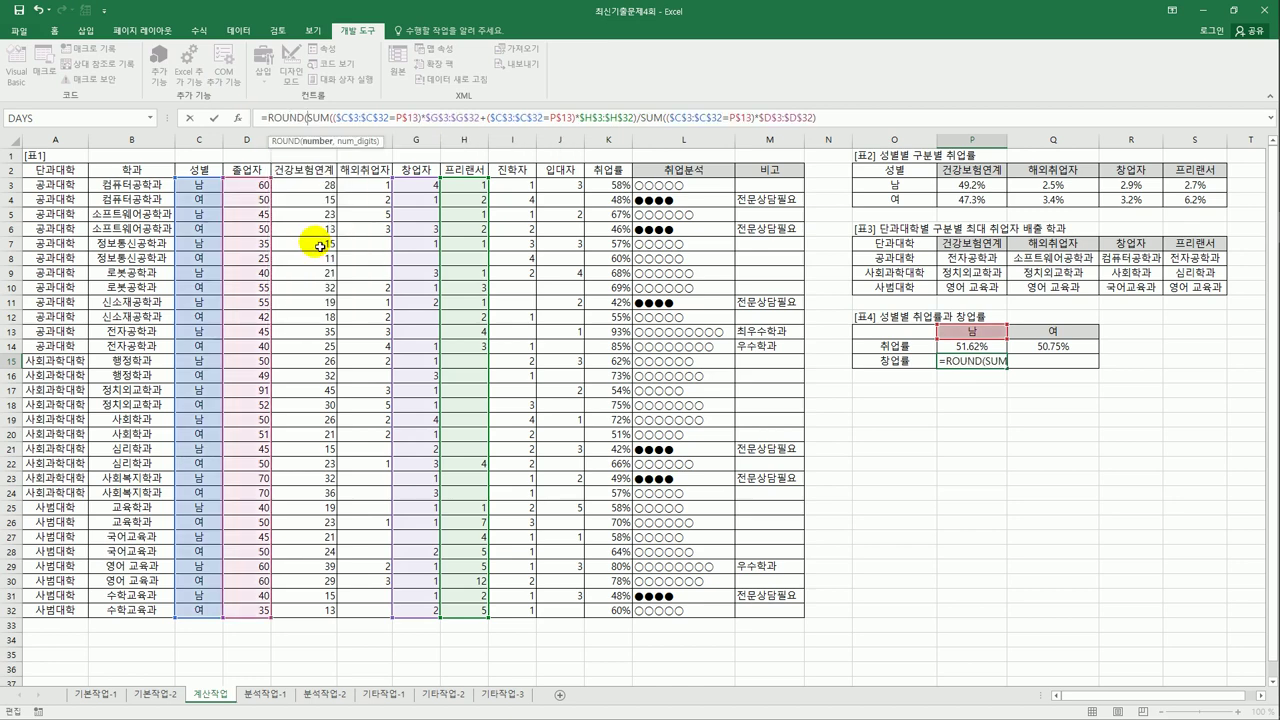
{"action": "left_click", "coordinate": [840, 124]}
{"action": "type", "text": ",4"}
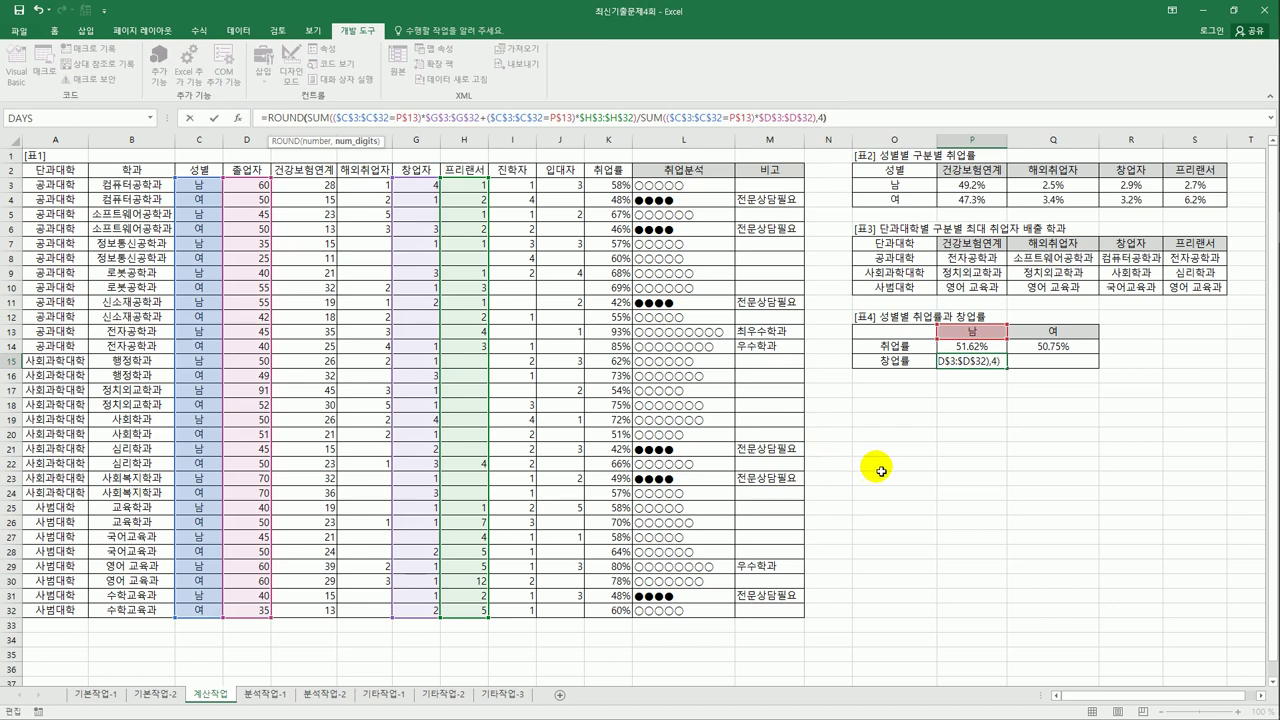
{"action": "key", "text": "ctrl+shift+Return"}
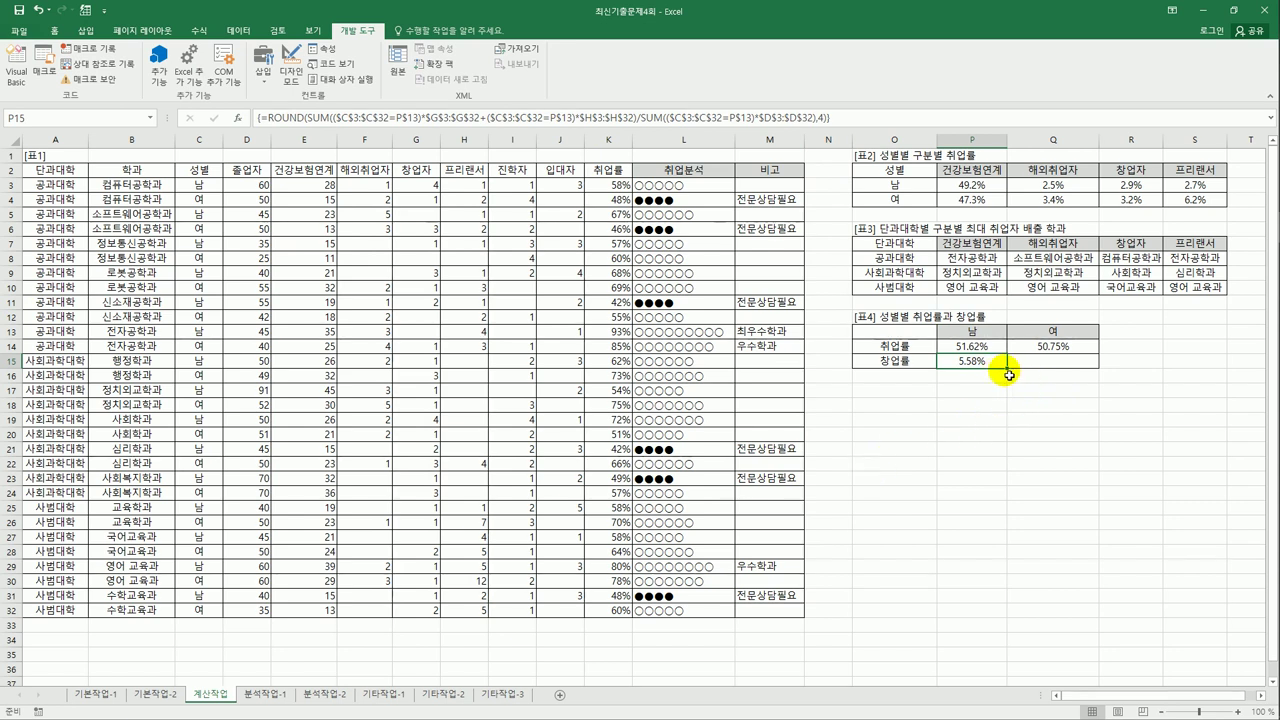
{"action": "left_click_drag", "start_coordinate": [1011, 374], "coordinate": [1045, 410]}
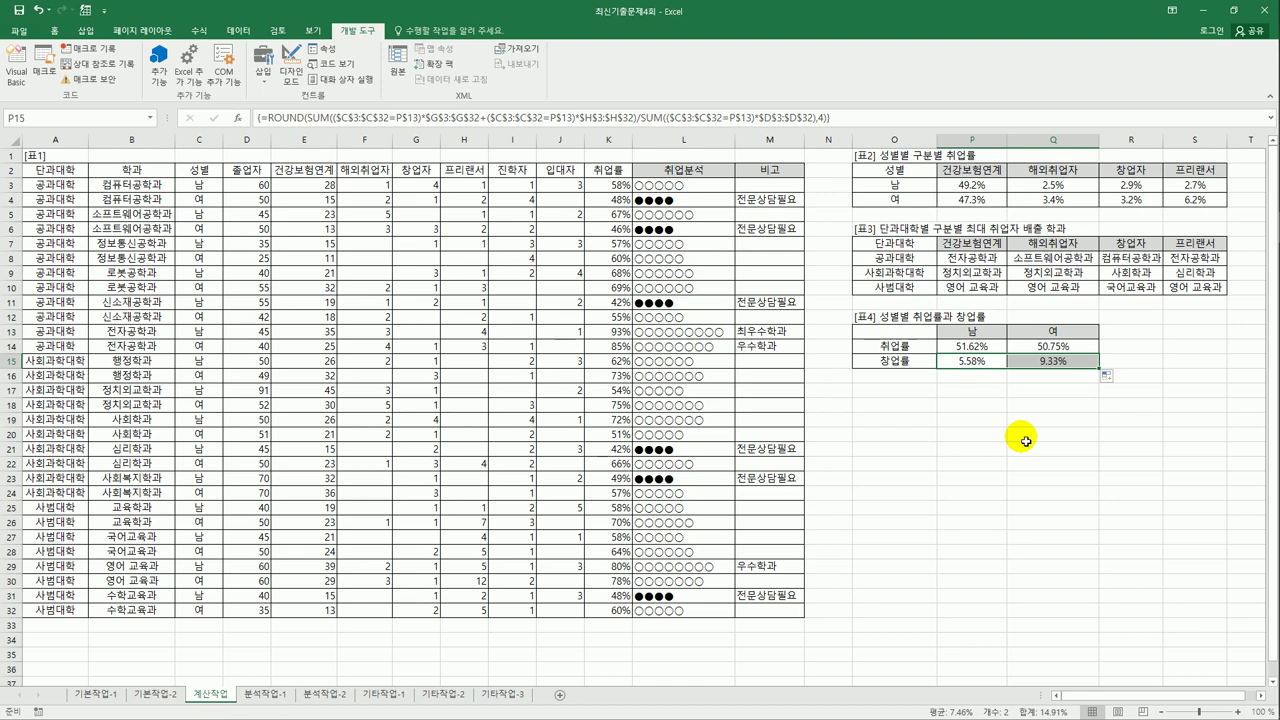
On sheet 분석작업-1, set up a pivot table at B4 using an external data source and adding the data to the data model
{"action": "left_click", "coordinate": [266, 695]}
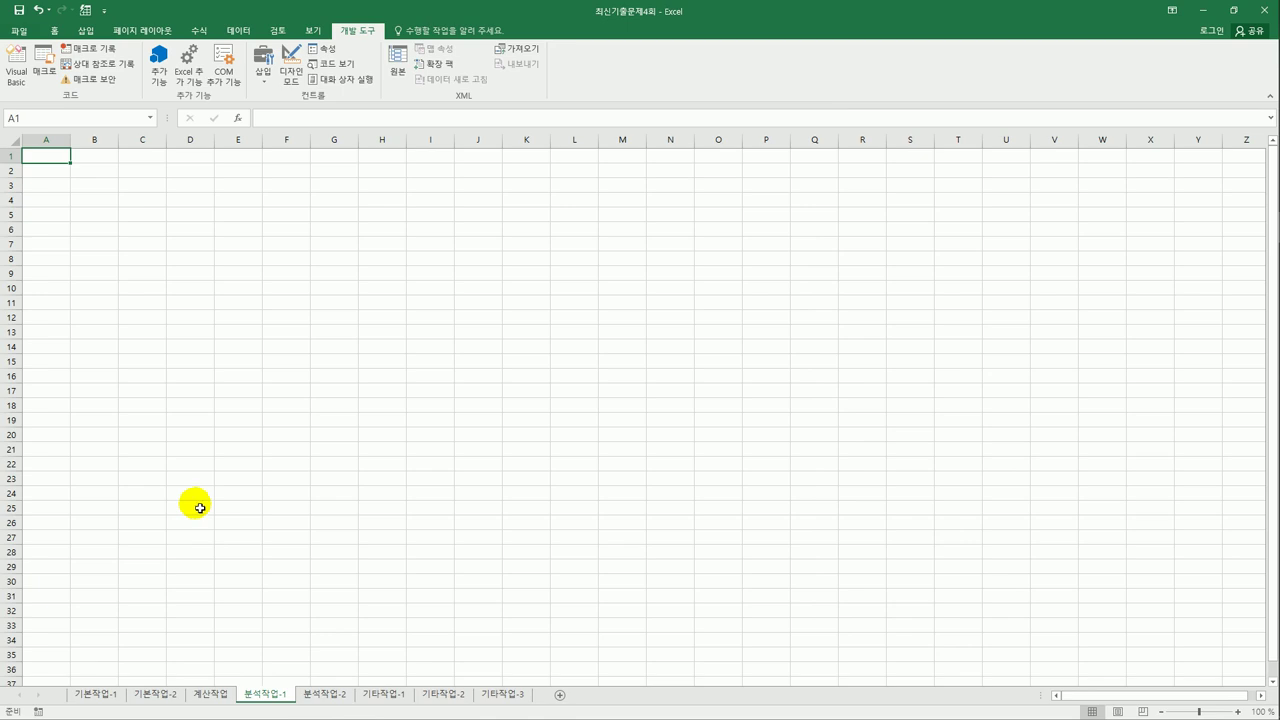
{"action": "left_click", "coordinate": [91, 203]}
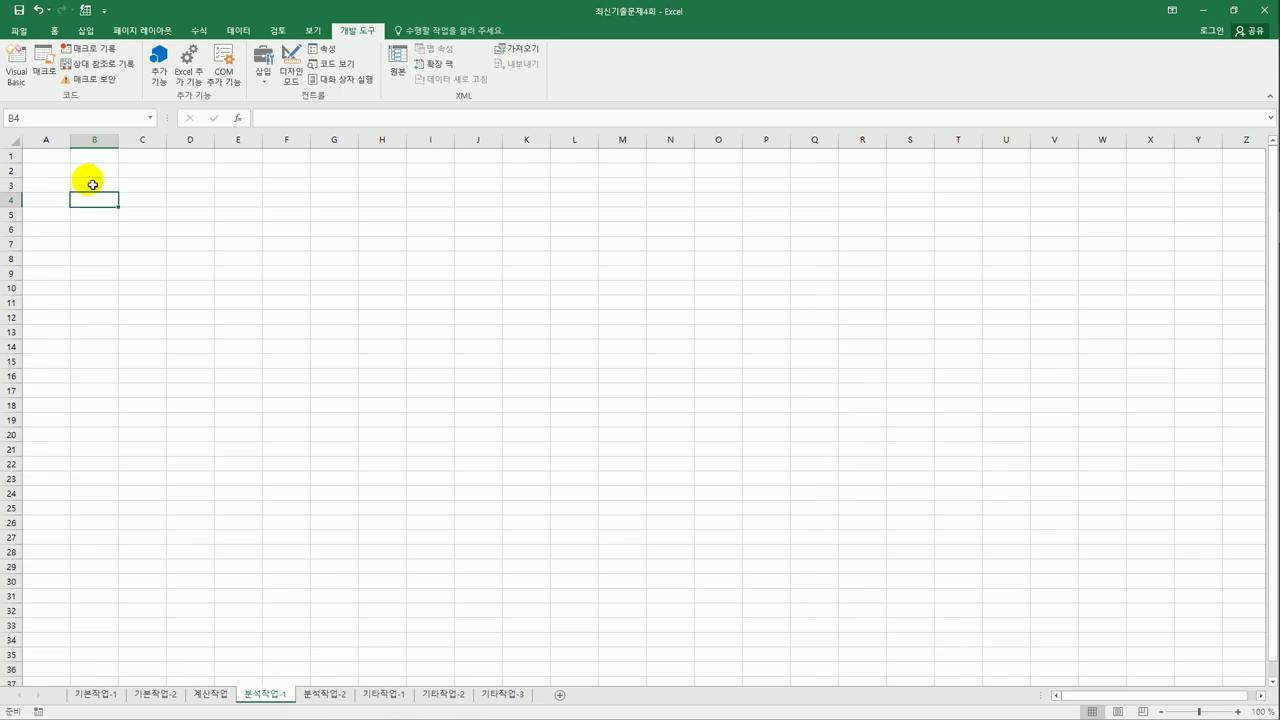
{"action": "left_click", "coordinate": [94, 35]}
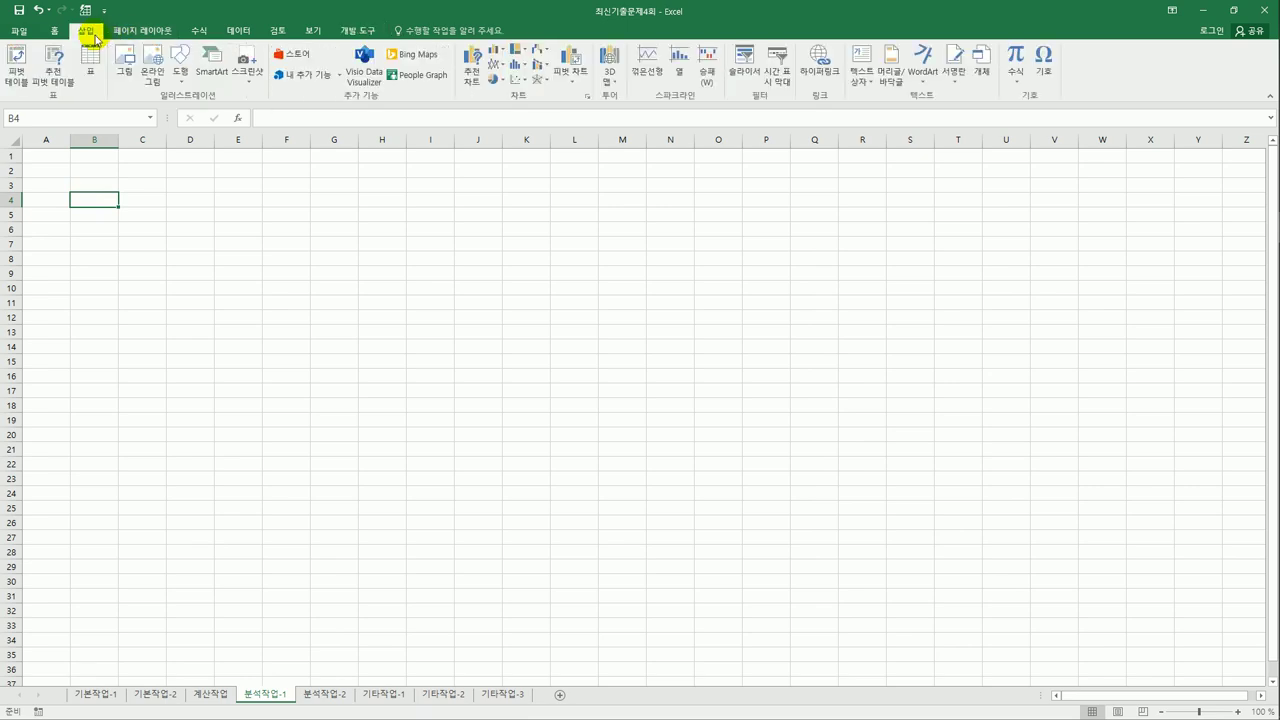
{"action": "left_click", "coordinate": [16, 60]}
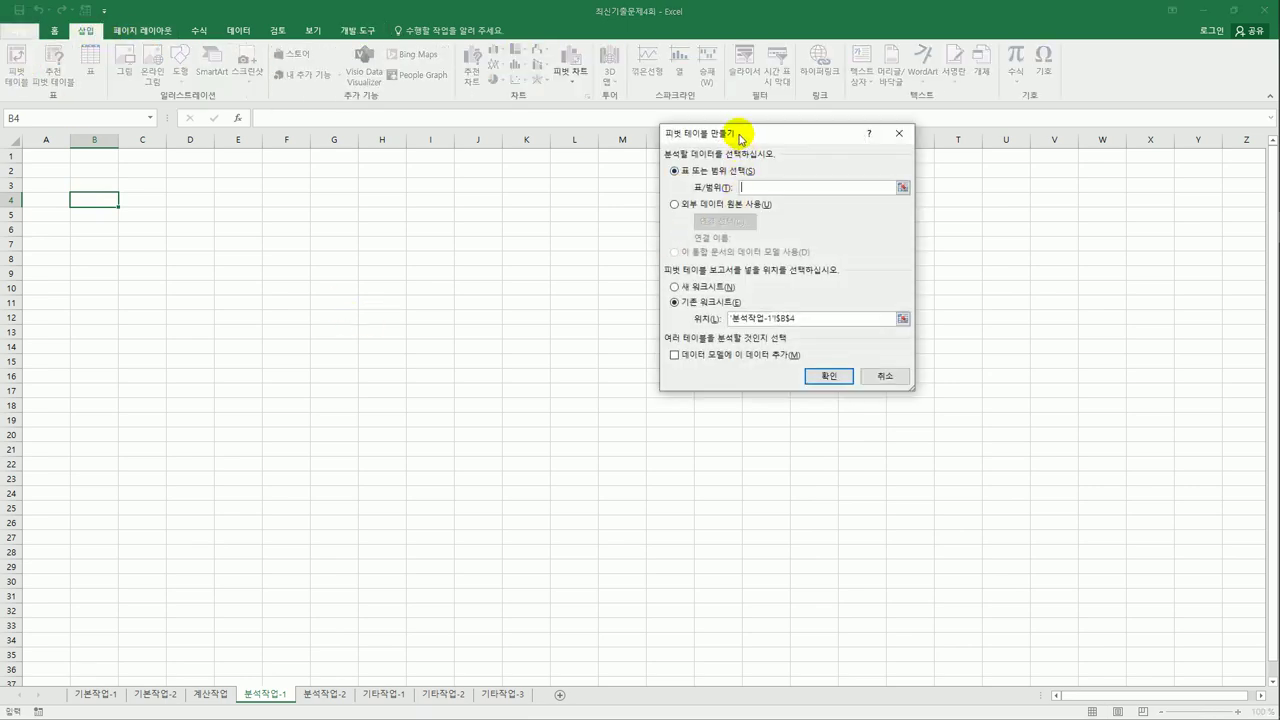
{"action": "left_click_drag", "start_coordinate": [731, 131], "coordinate": [509, 166]}
{"action": "left_click", "coordinate": [499, 238]}
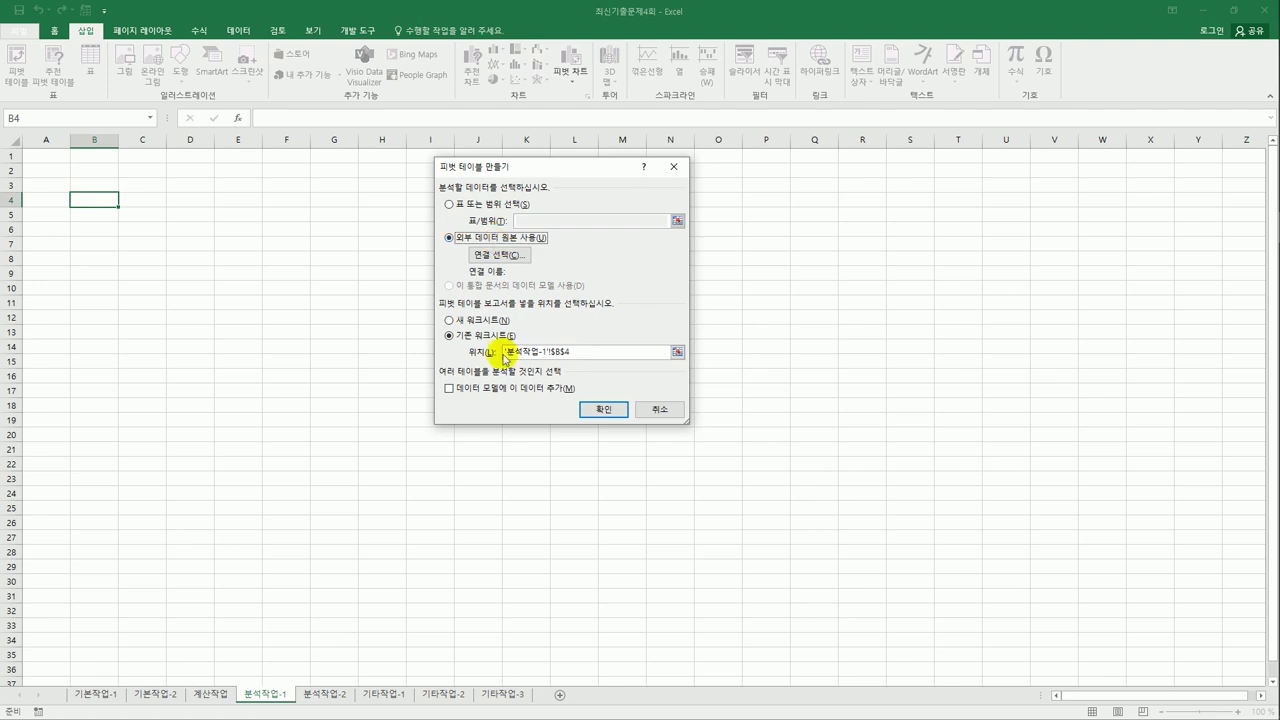
{"action": "left_click", "coordinate": [496, 388]}
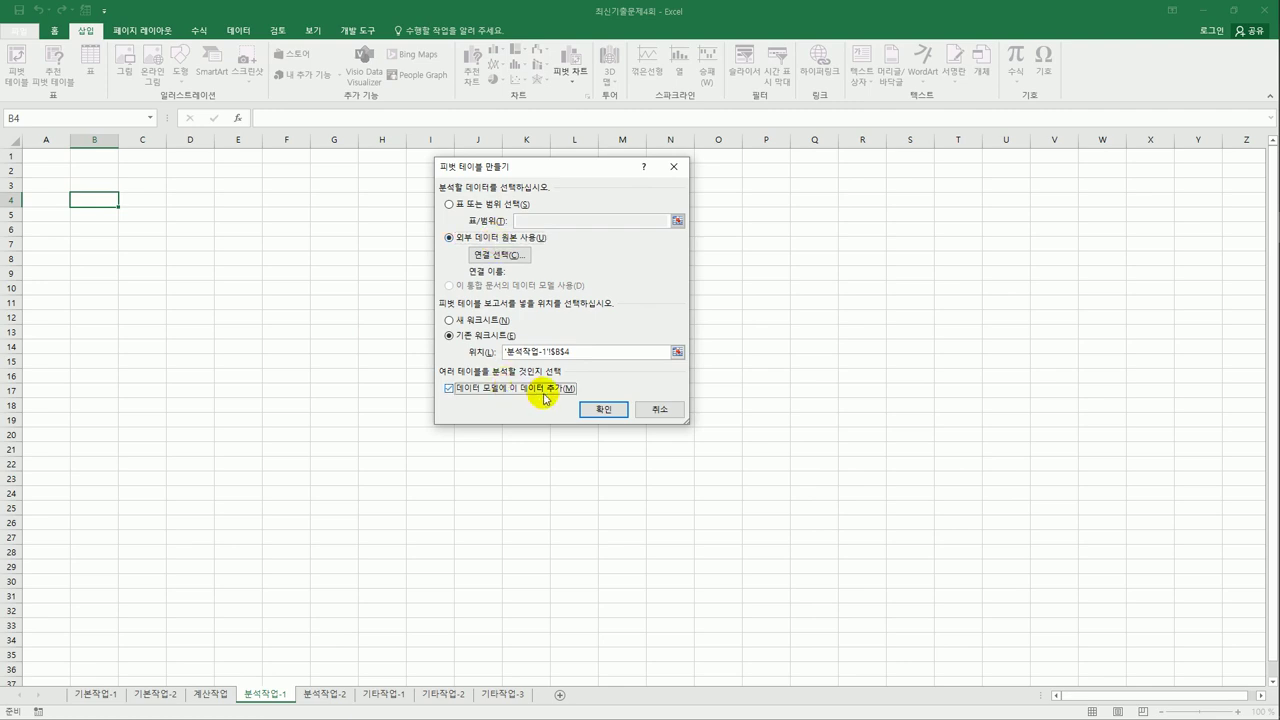
{"action": "left_click", "coordinate": [499, 255]}
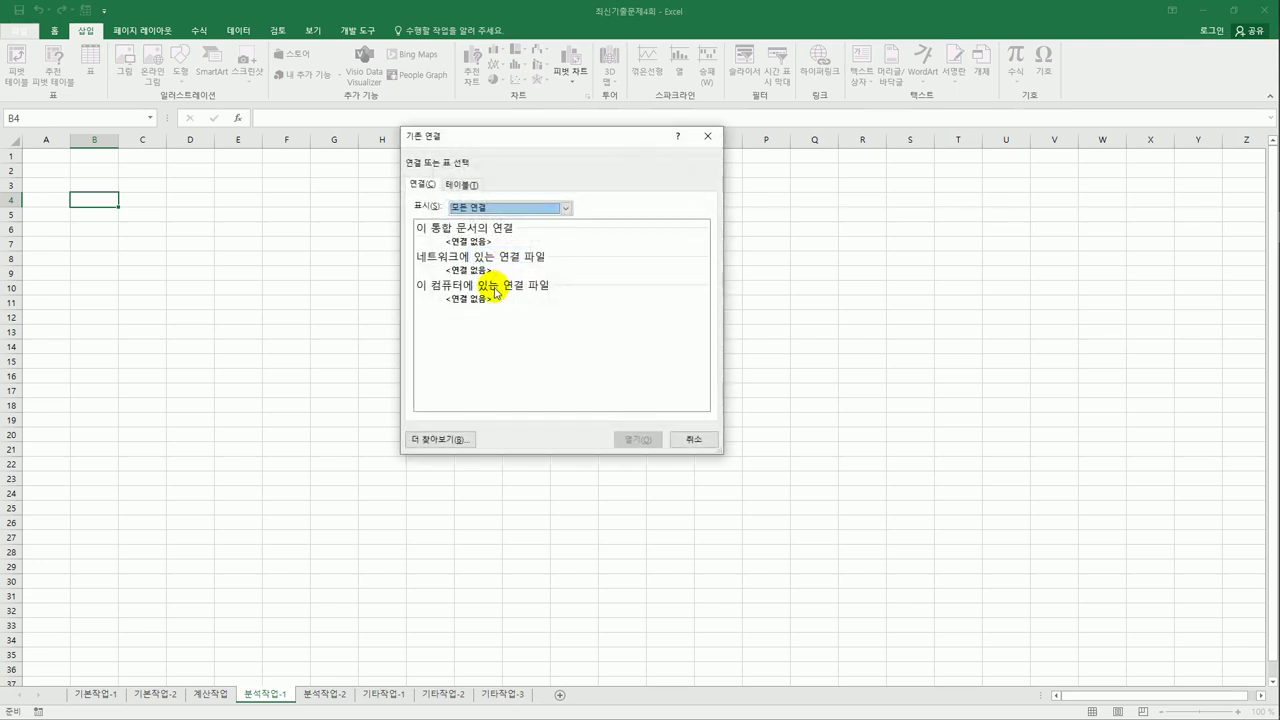
{"action": "left_click", "coordinate": [455, 438]}
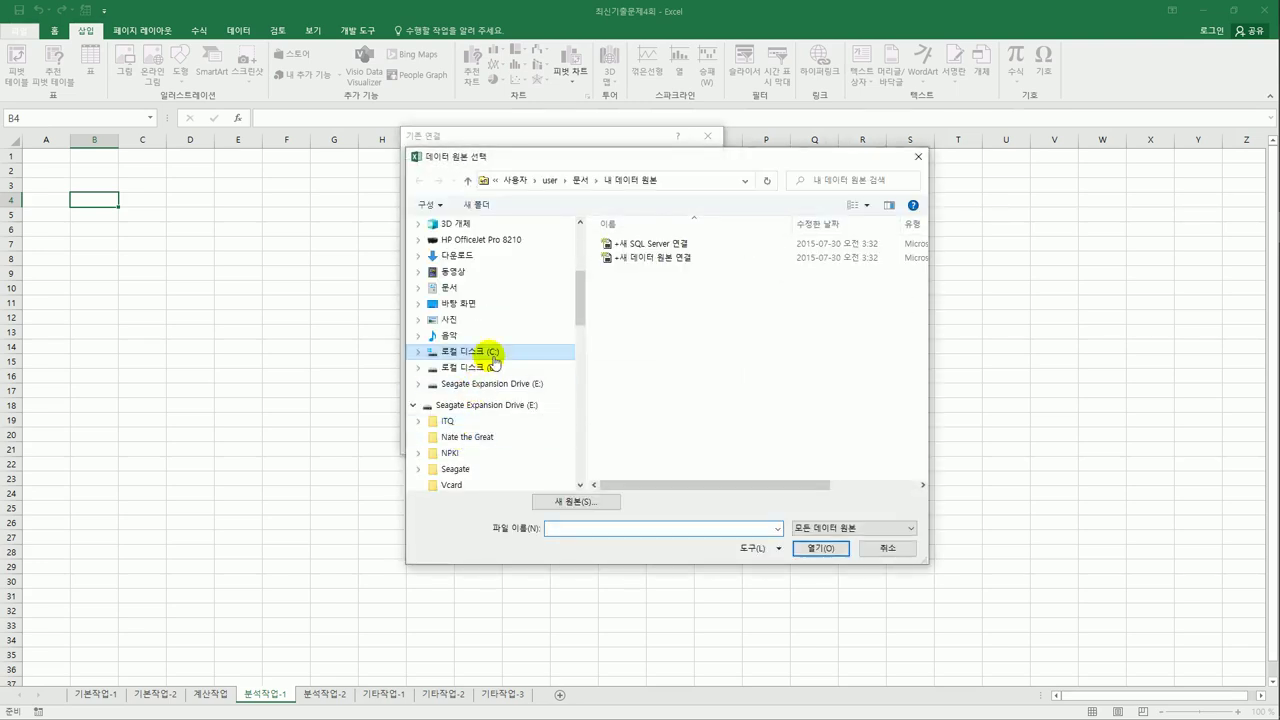
{"action": "left_click", "coordinate": [490, 355]}
{"action": "double_click", "coordinate": [614, 378]}
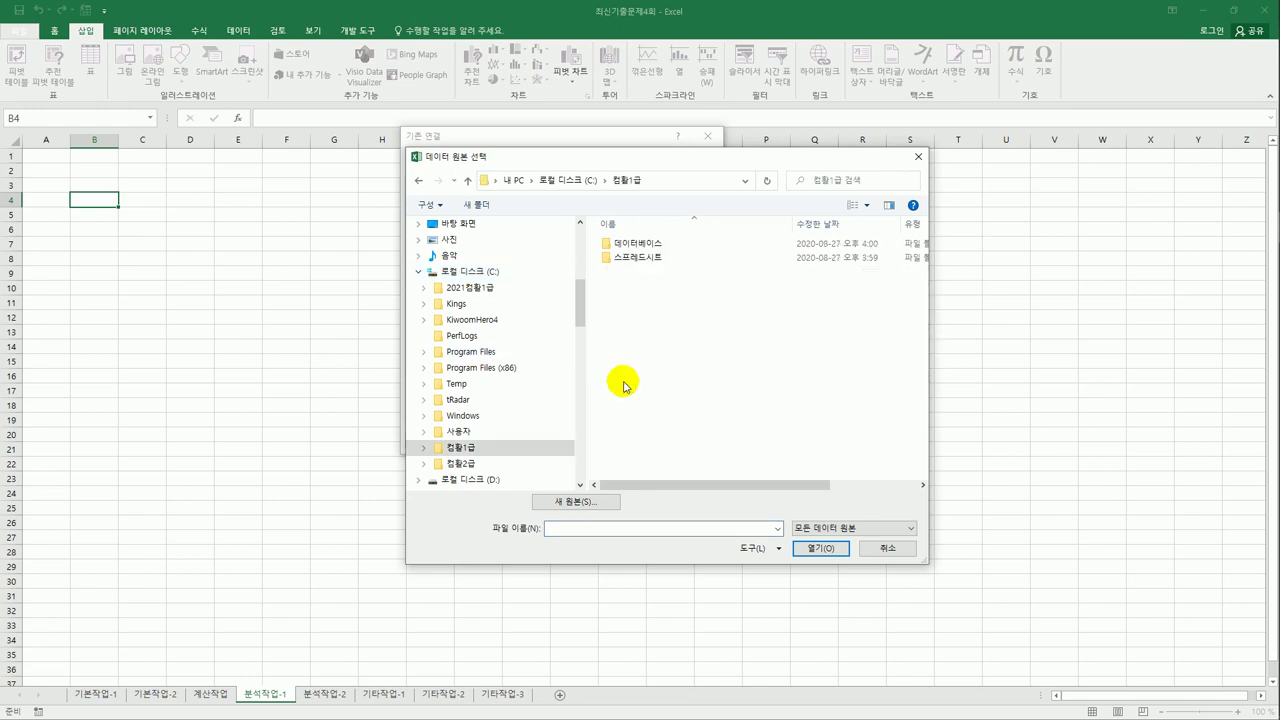
{"action": "double_click", "coordinate": [640, 257]}
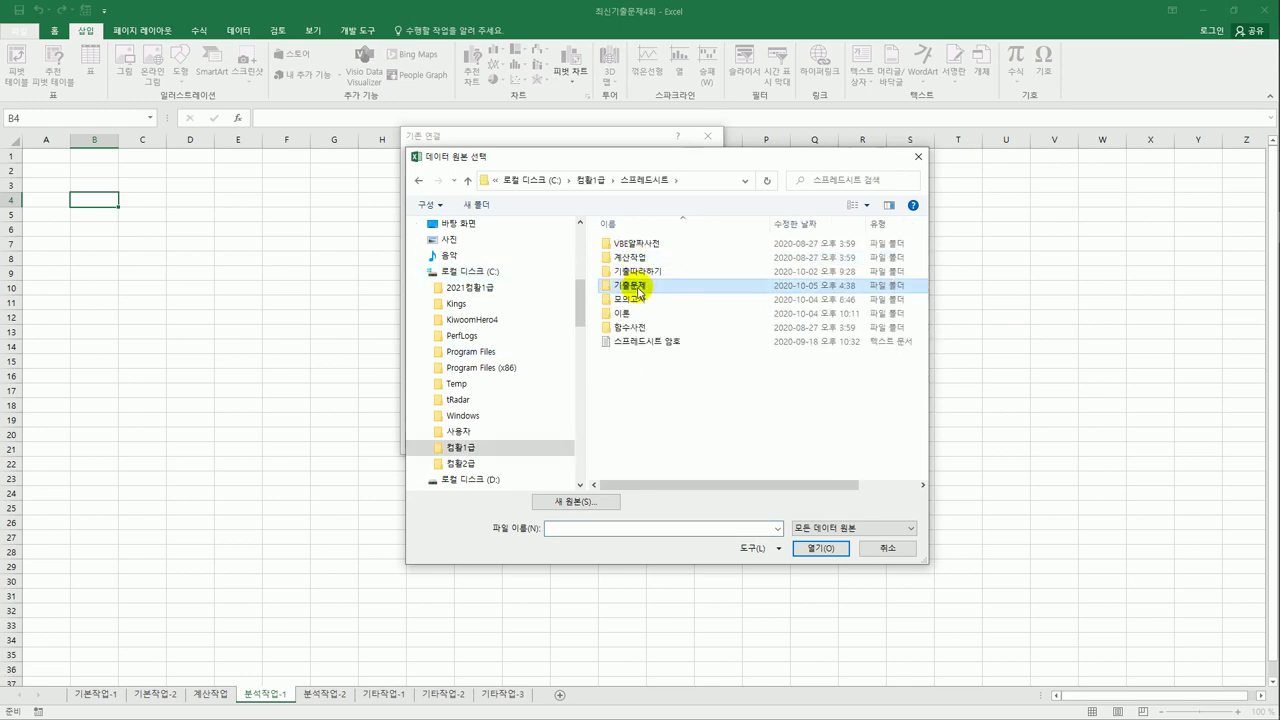
{"action": "double_click", "coordinate": [636, 286]}
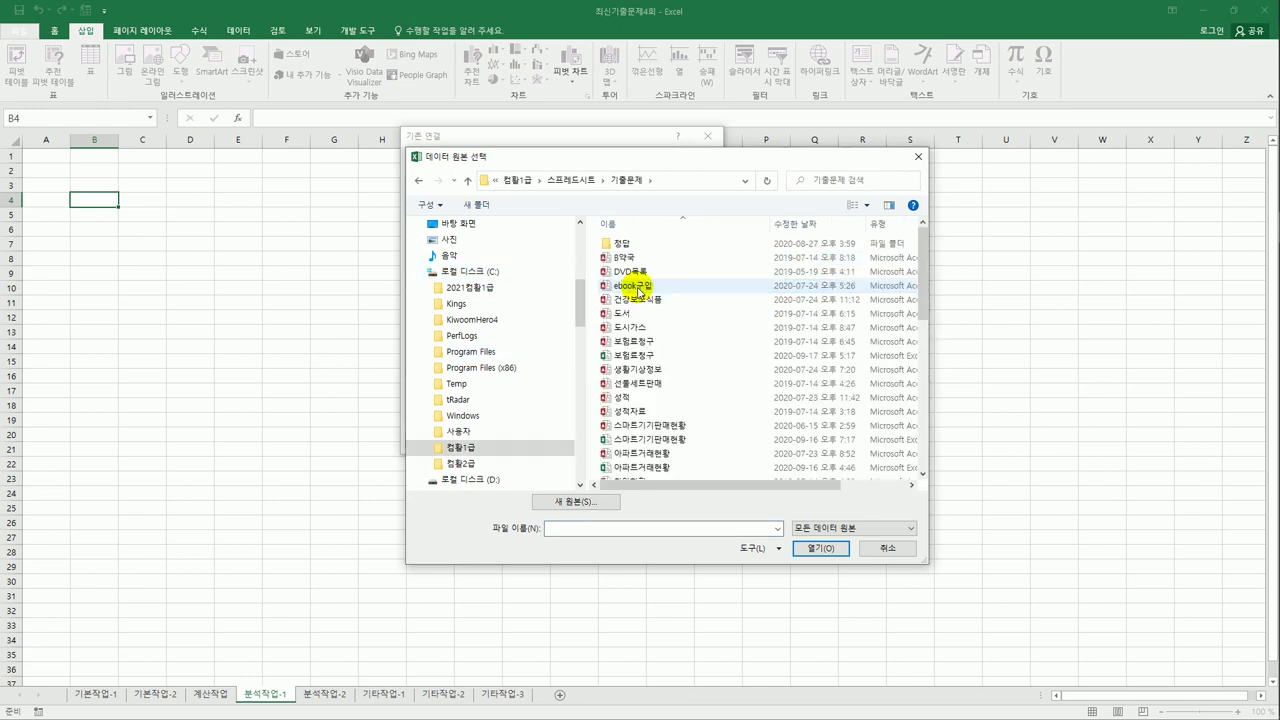
{"action": "scroll", "coordinate": [655, 400], "scroll_direction": "down", "scroll_amount": 5}
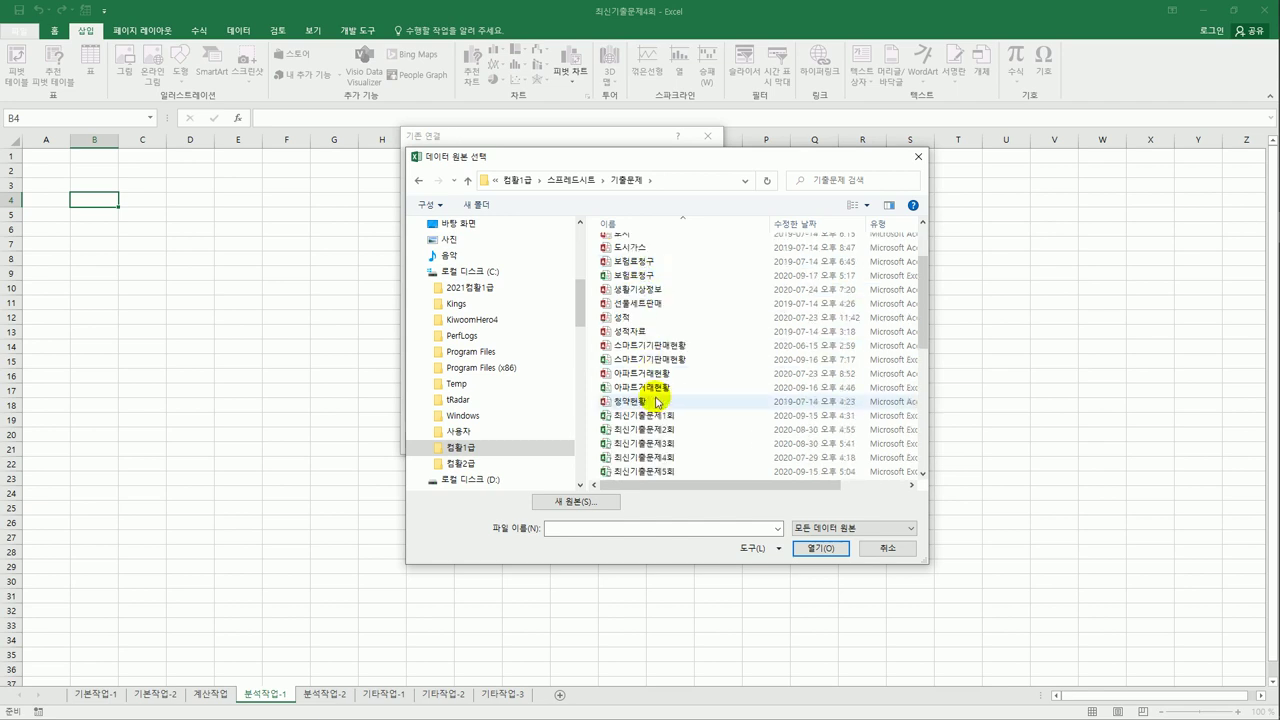
{"action": "scroll", "coordinate": [652, 400], "scroll_direction": "down", "scroll_amount": 4}
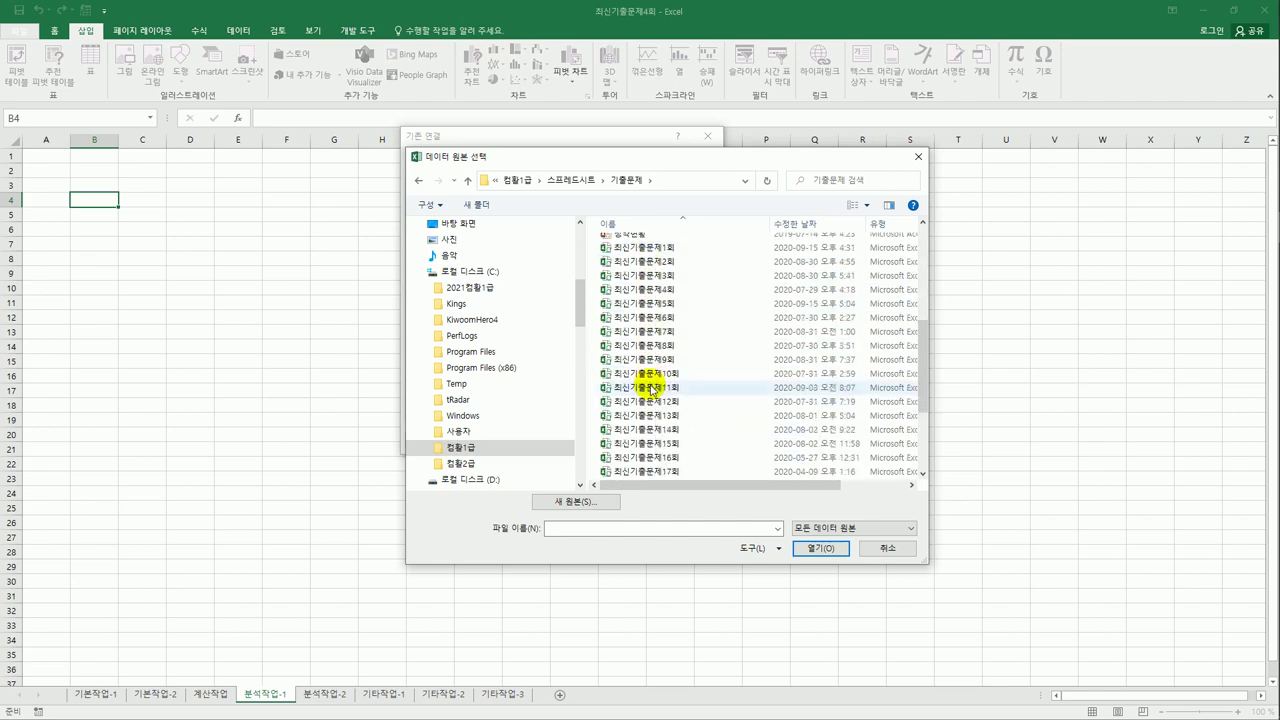
{"action": "left_click", "coordinate": [632, 429]}
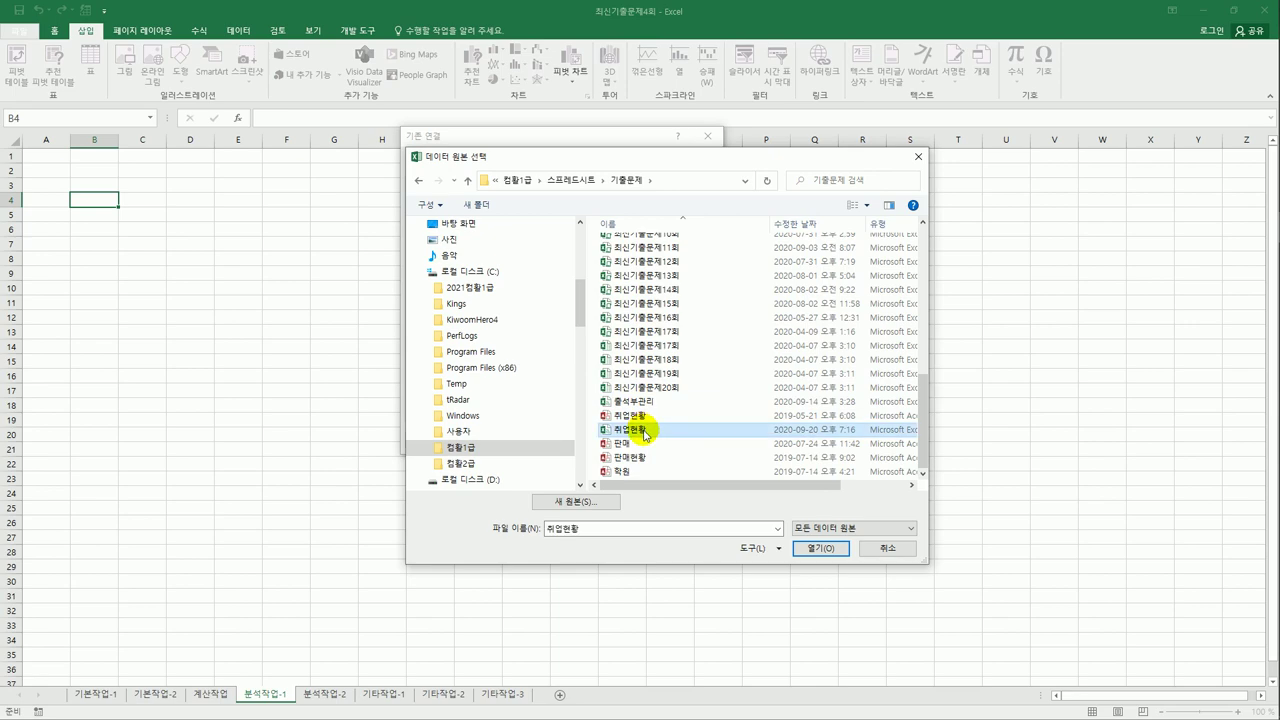
{"action": "left_click", "coordinate": [817, 548]}
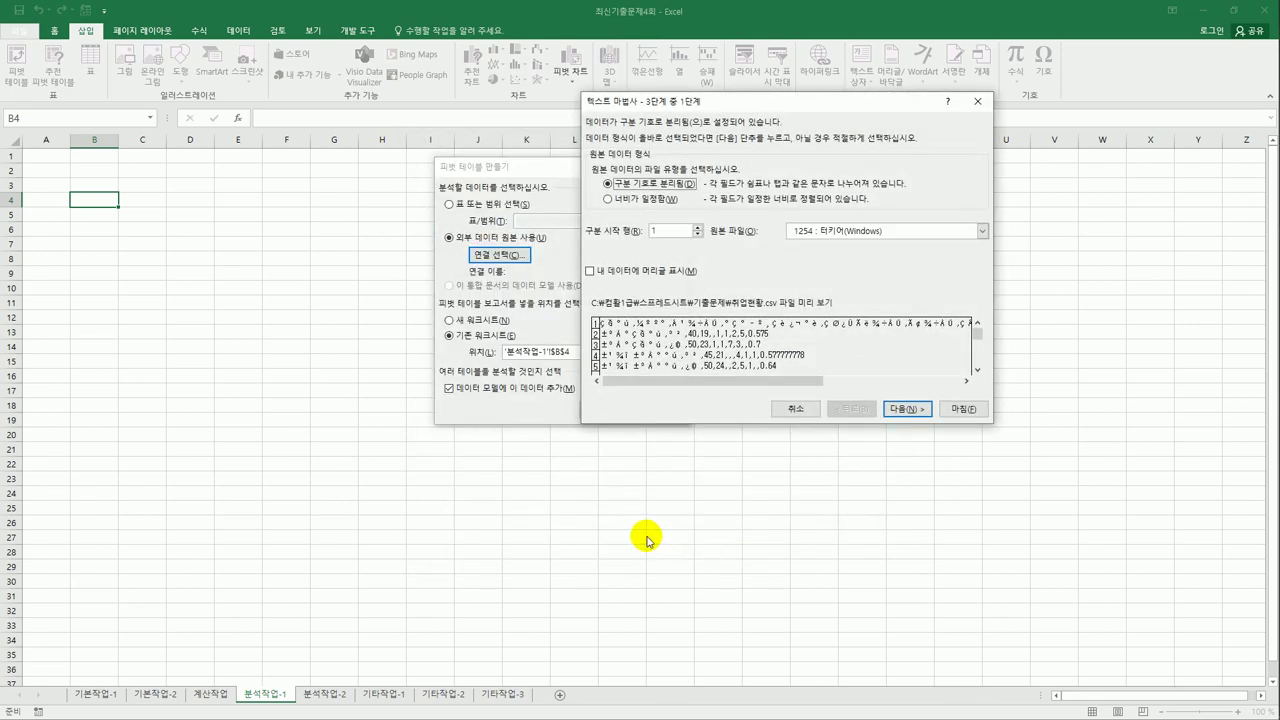
{"action": "left_click", "coordinate": [632, 272]}
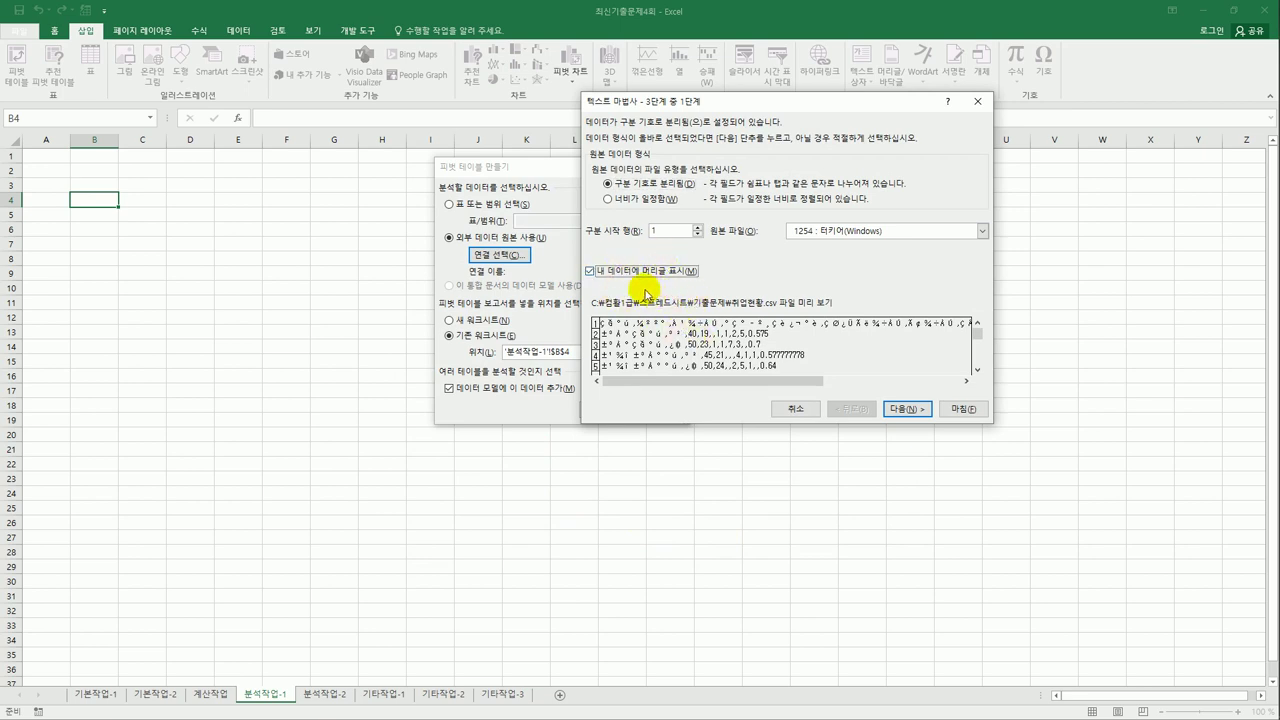
{"action": "left_click", "coordinate": [800, 409]}
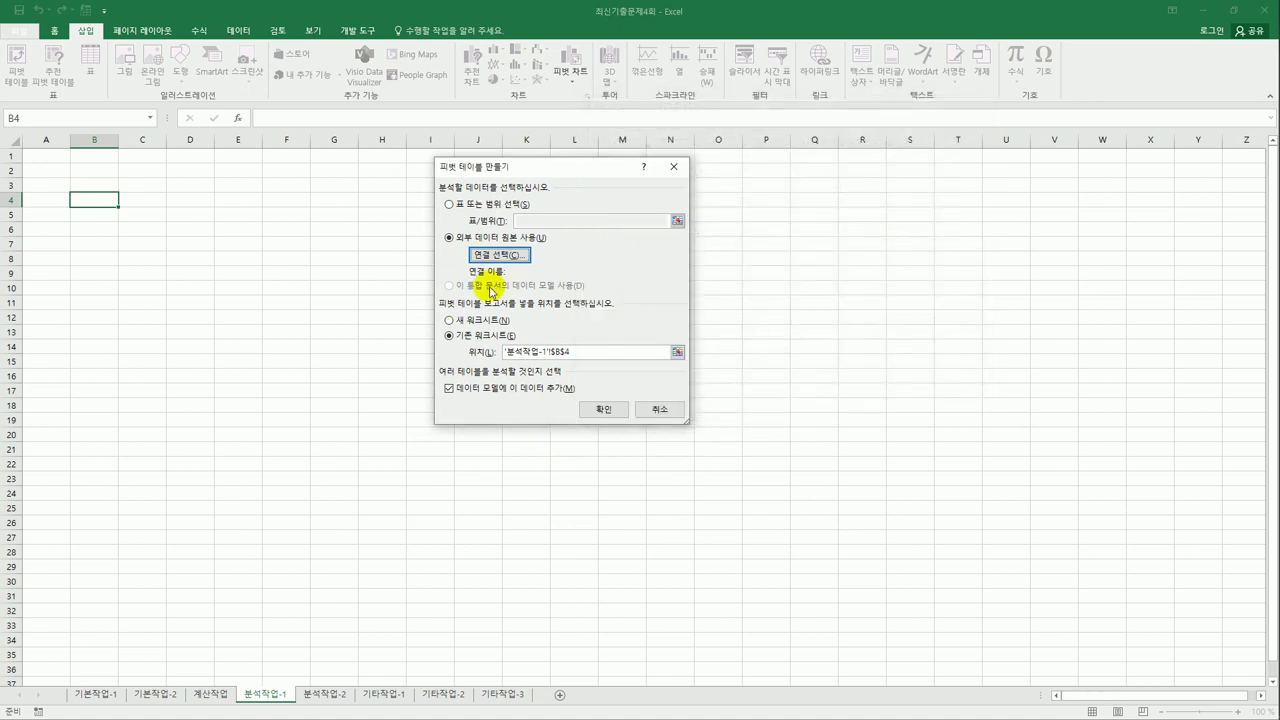
{"action": "left_click", "coordinate": [499, 255]}
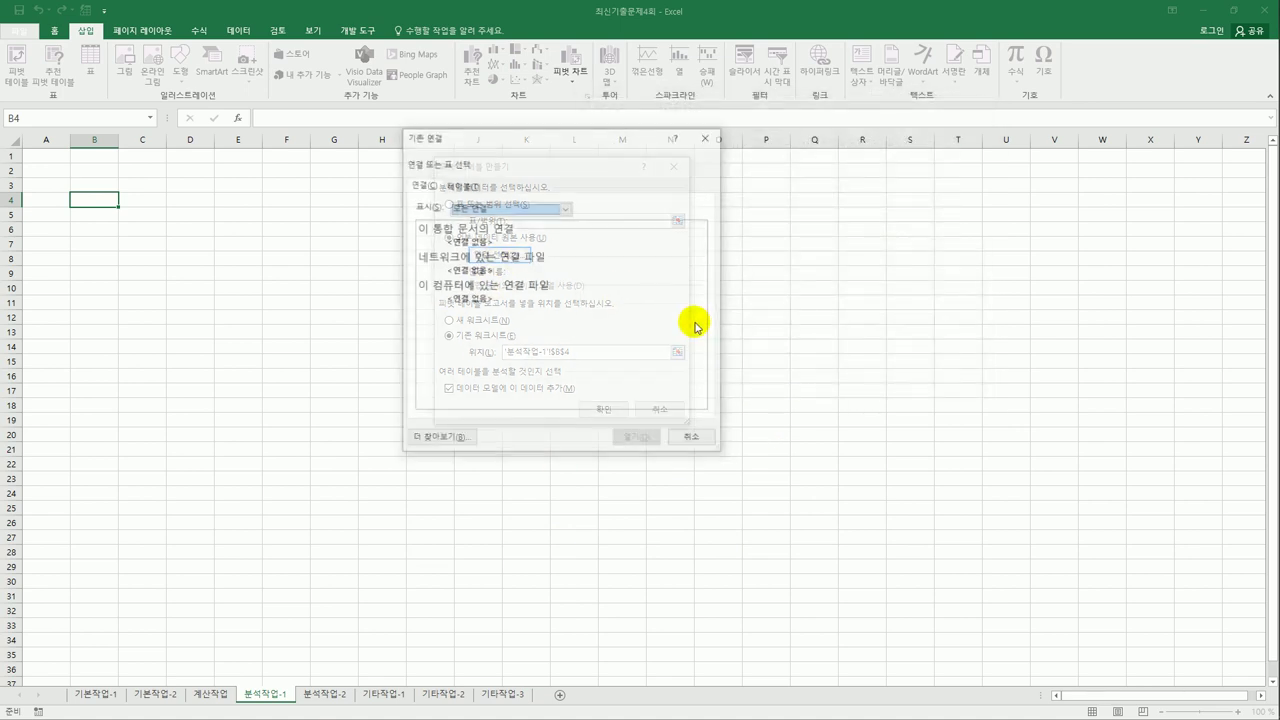
{"action": "left_click", "coordinate": [440, 437]}
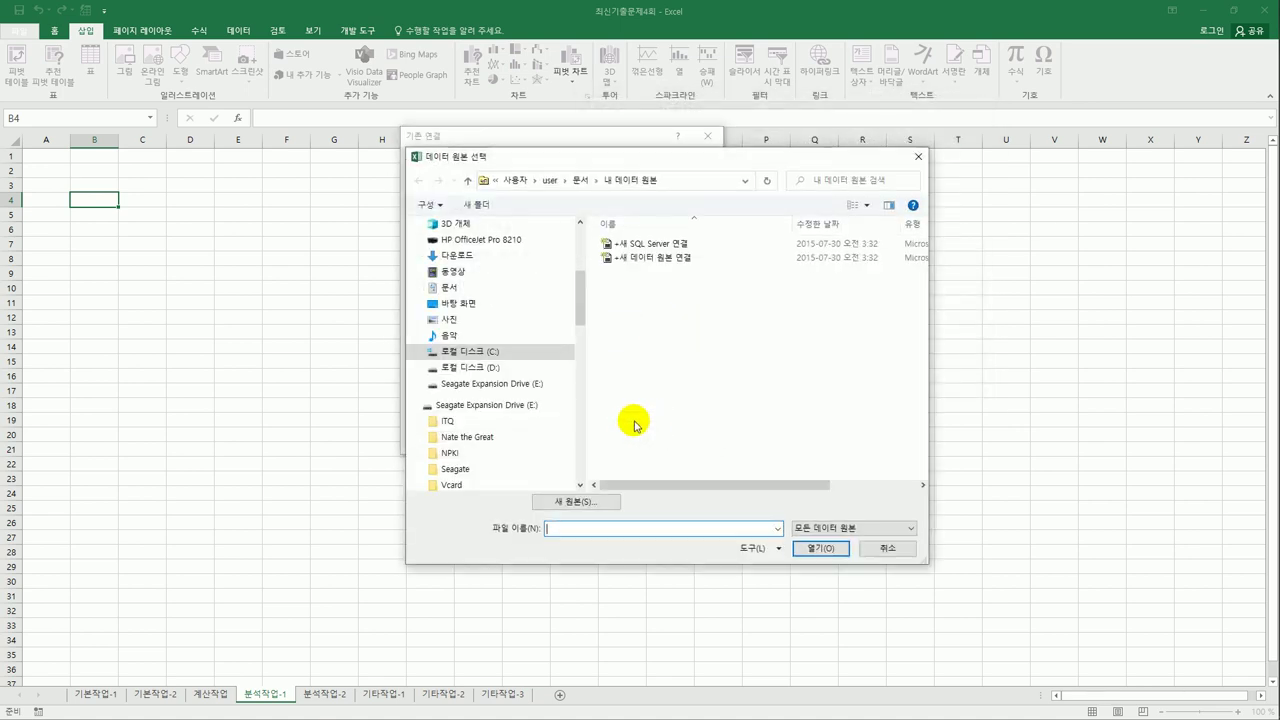
{"action": "left_click", "coordinate": [498, 351]}
{"action": "double_click", "coordinate": [640, 385]}
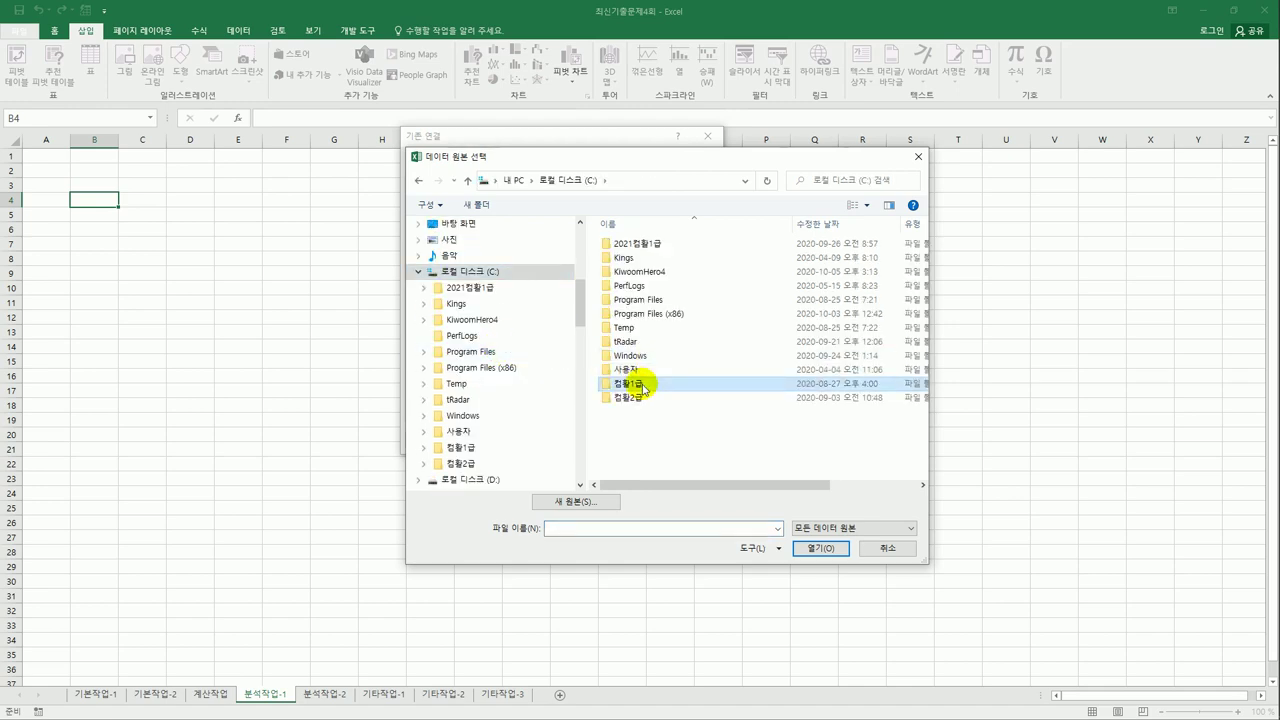
{"action": "double_click", "coordinate": [643, 259]}
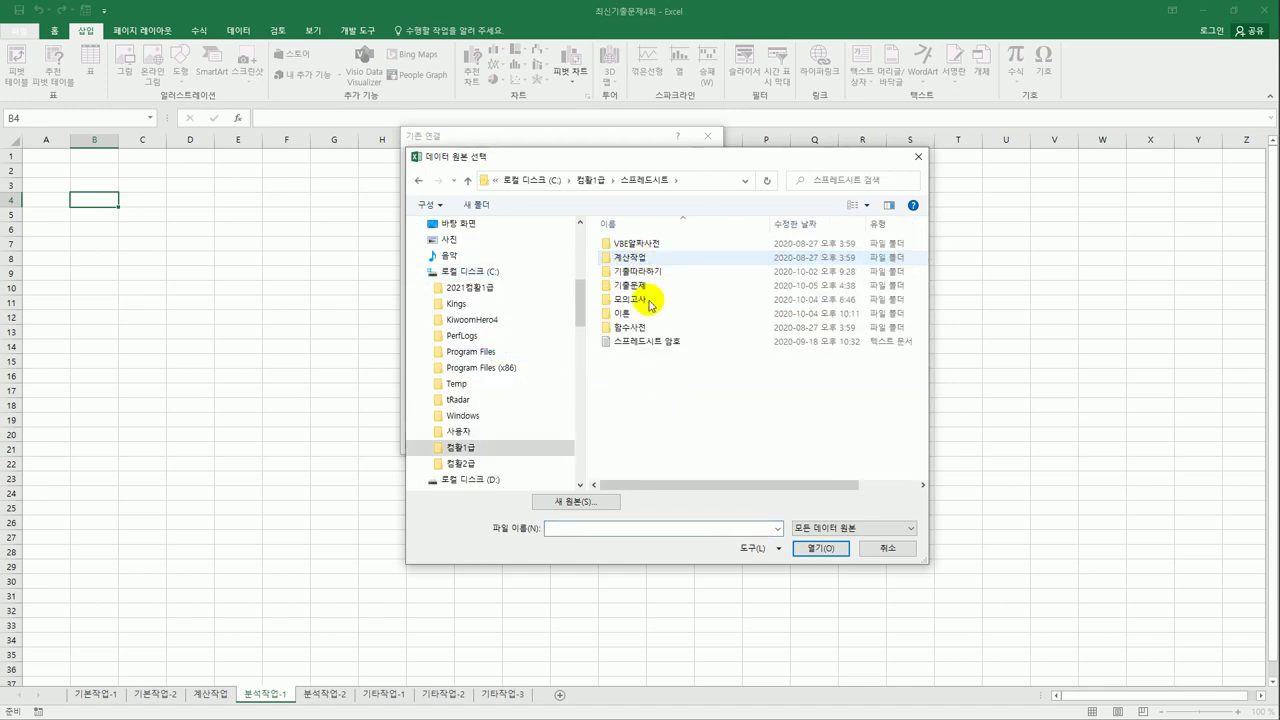
{"action": "double_click", "coordinate": [632, 286]}
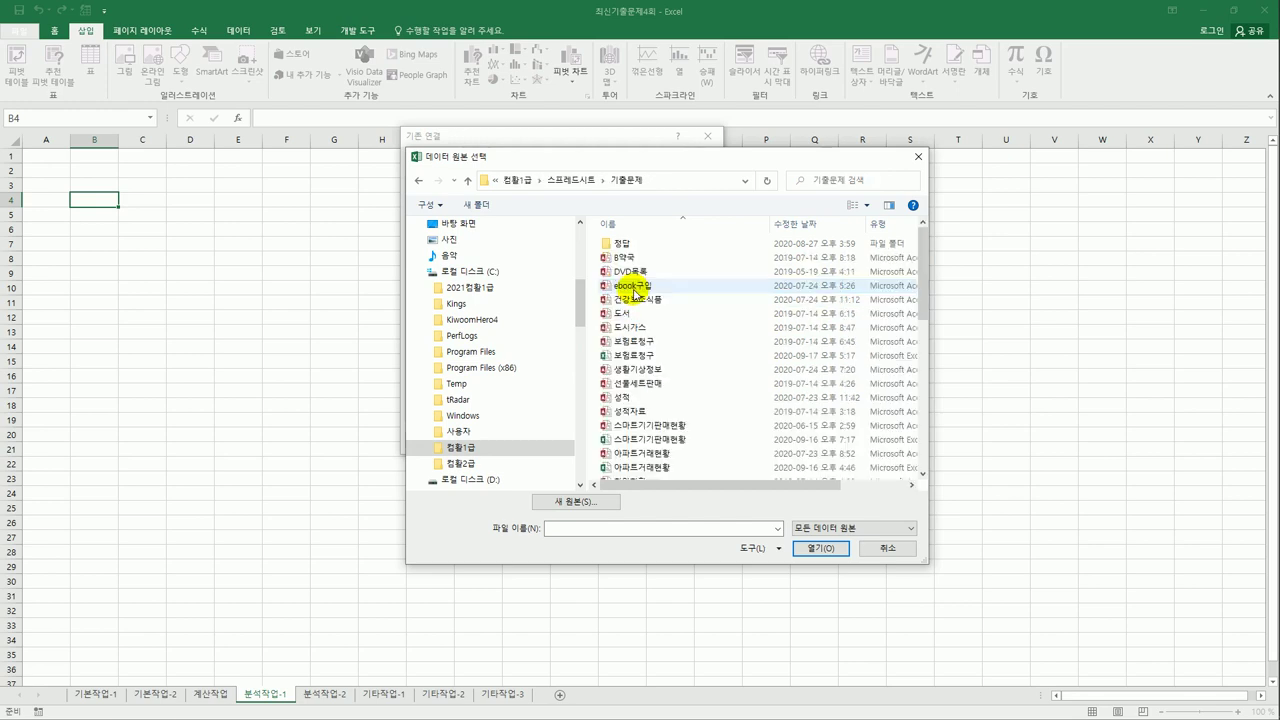
{"action": "scroll", "coordinate": [668, 452], "scroll_direction": "down", "scroll_amount": 10}
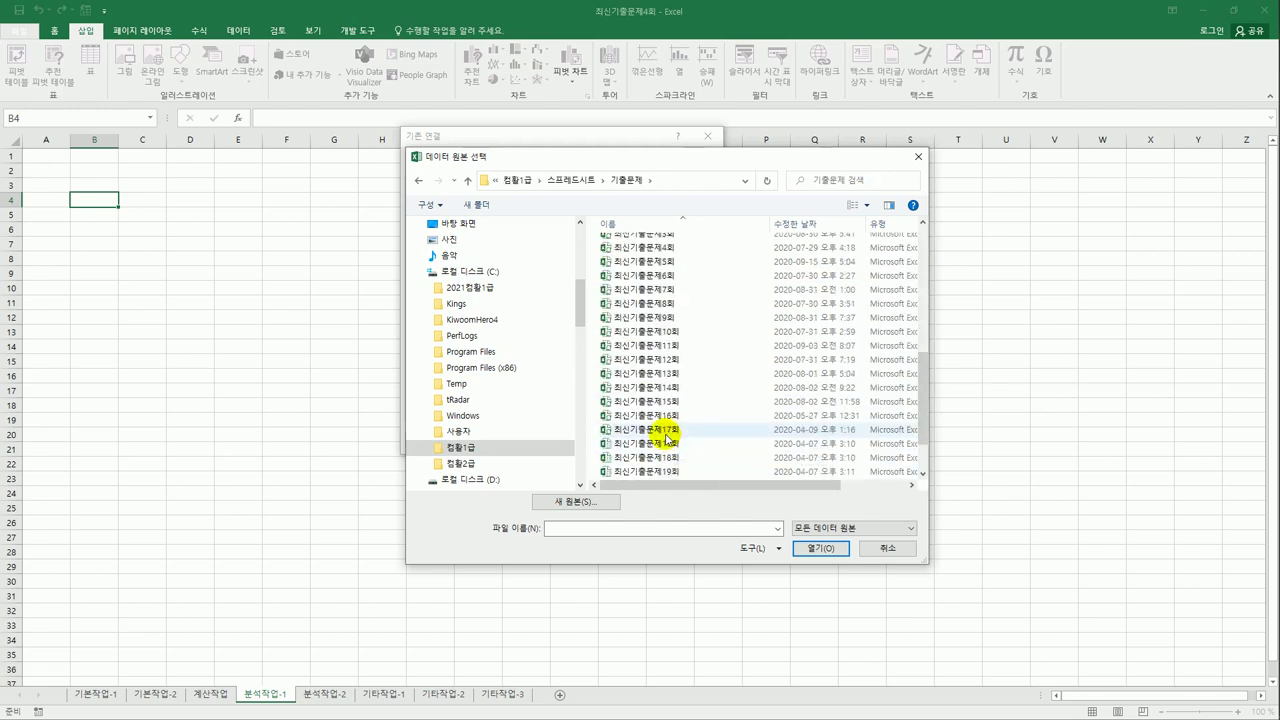
{"action": "left_click", "coordinate": [646, 445]}
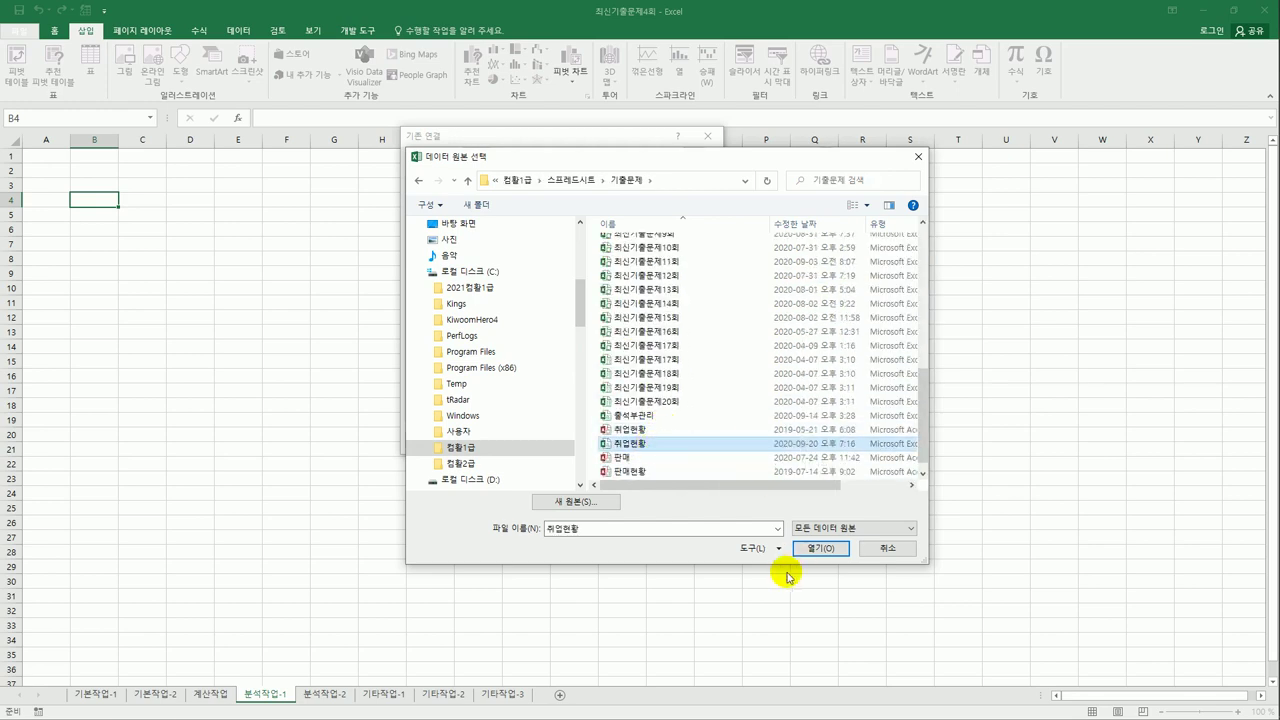
{"action": "left_click", "coordinate": [812, 549]}
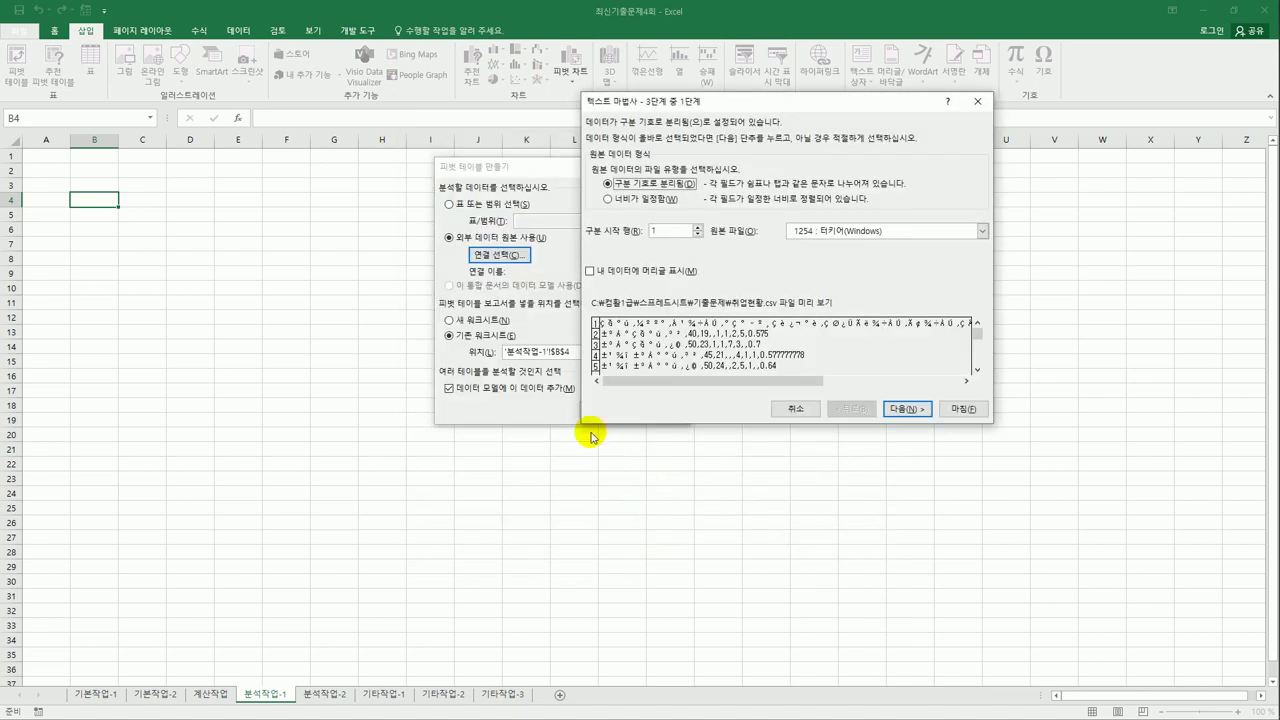
{"action": "left_click", "coordinate": [640, 271]}
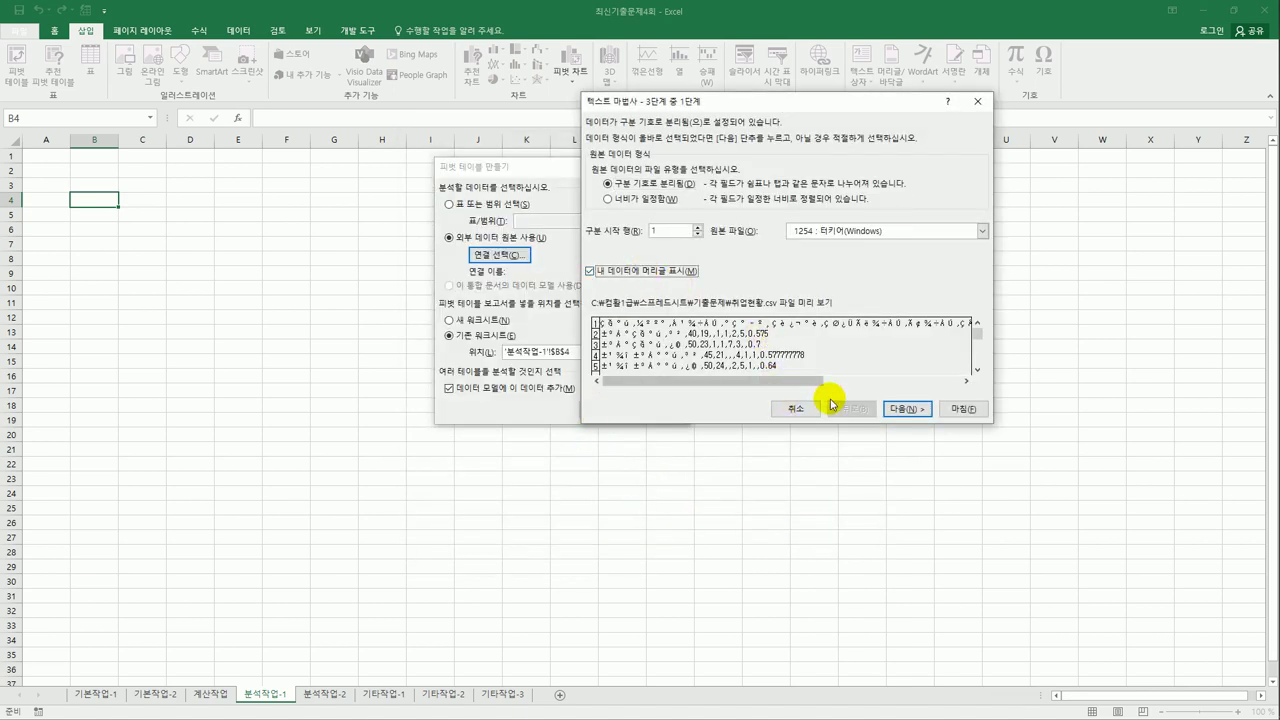
{"action": "left_click", "coordinate": [903, 409]}
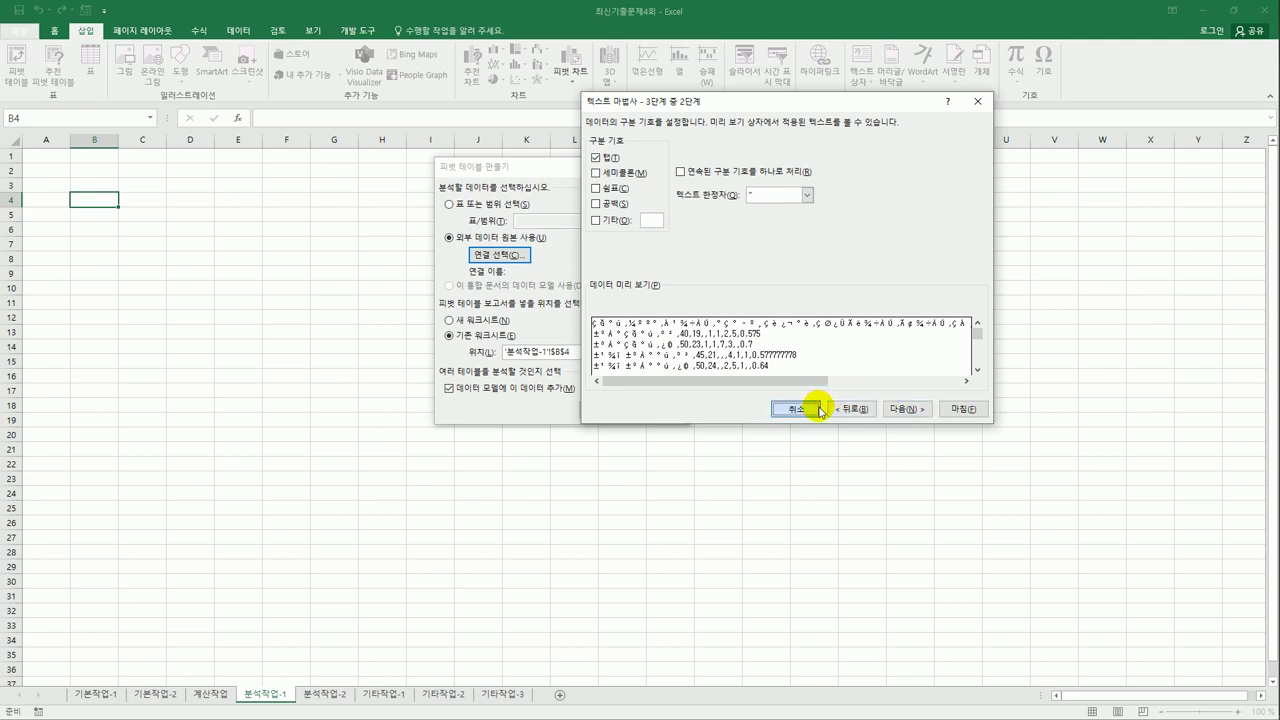
{"action": "left_click", "coordinate": [800, 409]}
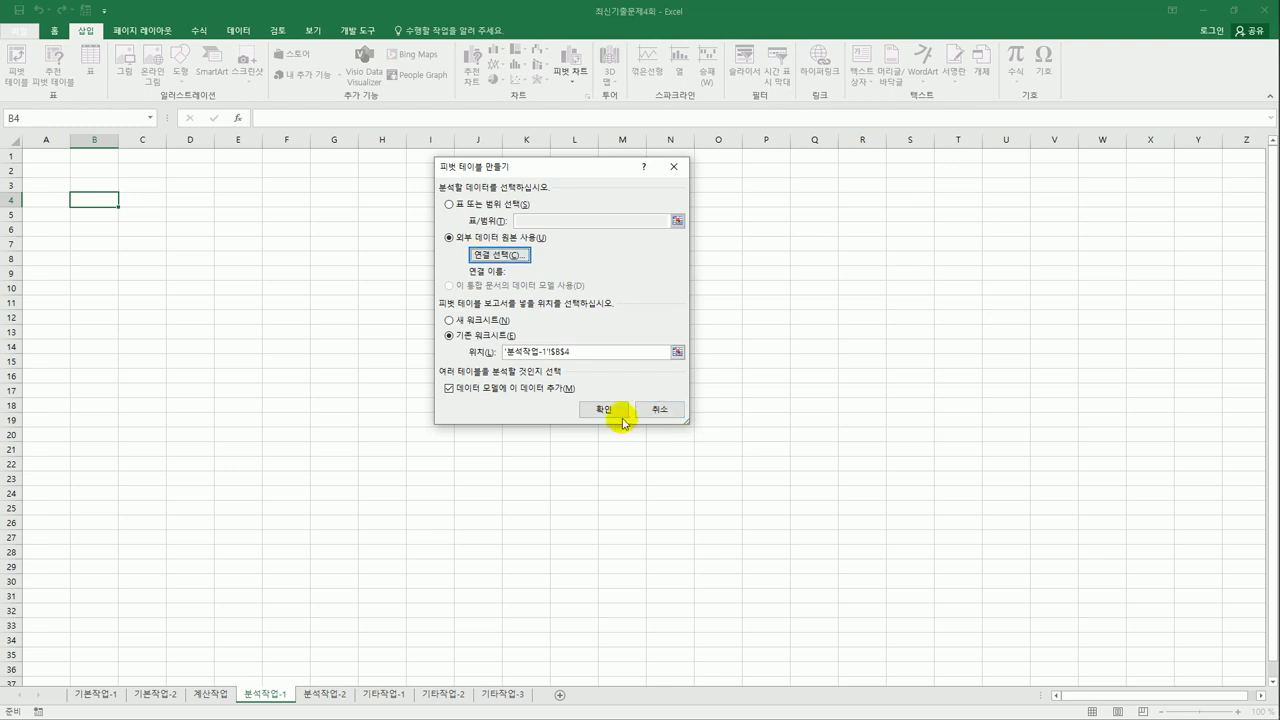
Choose the 취업현황 CSV file in C:\컴활1급\스프레드시트\기출문제 as the pivot table's external data connection
{"action": "left_click", "coordinate": [501, 258]}
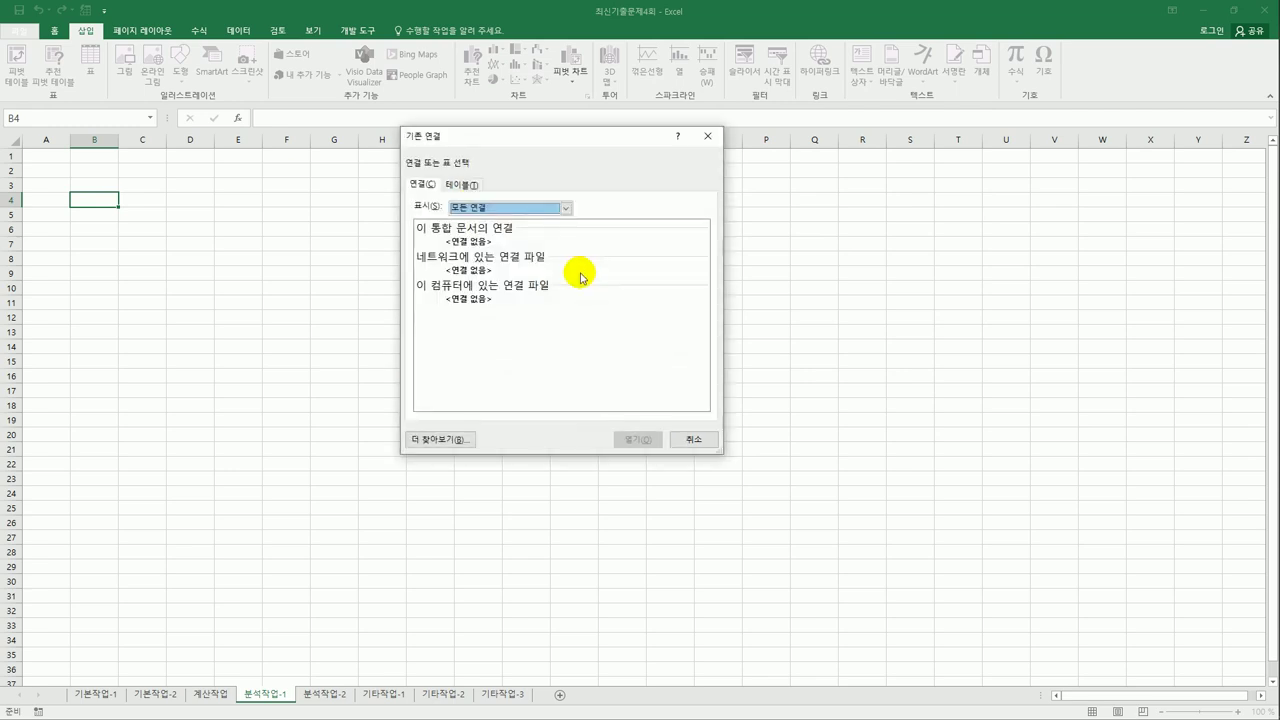
{"action": "left_click_drag", "start_coordinate": [519, 101], "coordinate": [663, 195]}
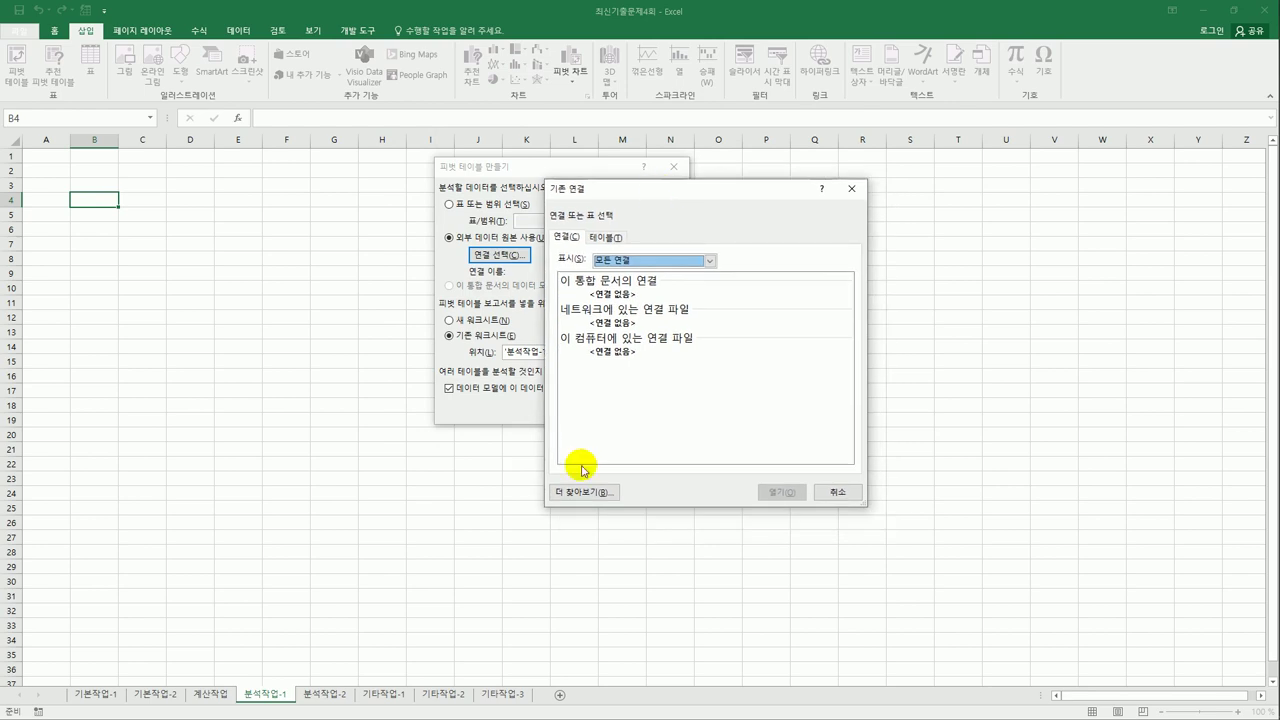
{"action": "left_click", "coordinate": [589, 494]}
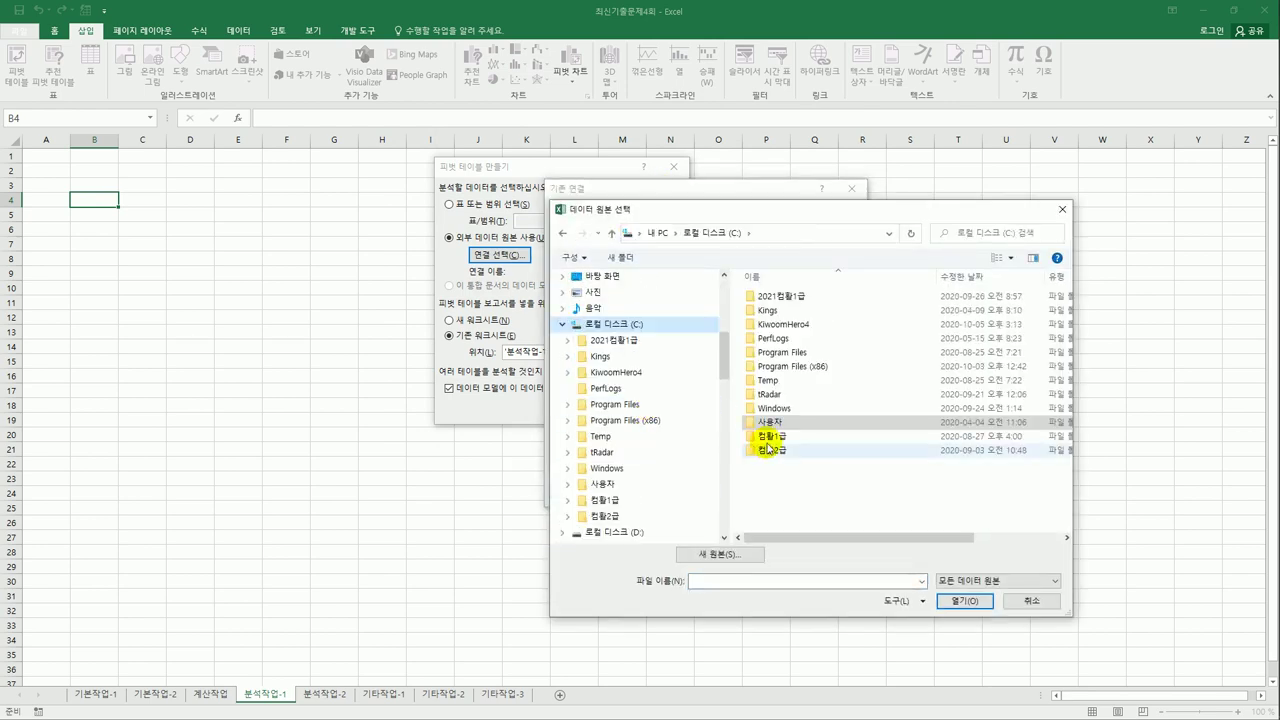
{"action": "double_click", "coordinate": [771, 436]}
{"action": "double_click", "coordinate": [772, 315]}
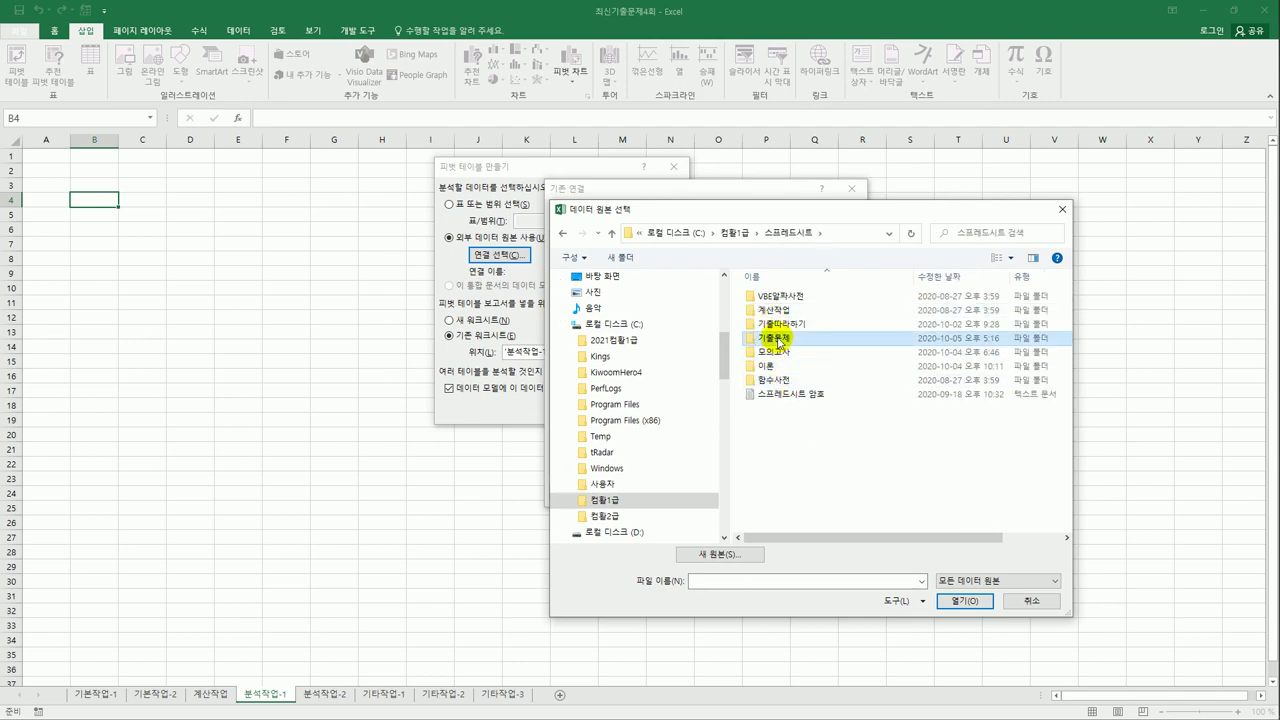
{"action": "double_click", "coordinate": [776, 339]}
{"action": "scroll", "coordinate": [780, 400], "scroll_direction": "down", "scroll_amount": 6}
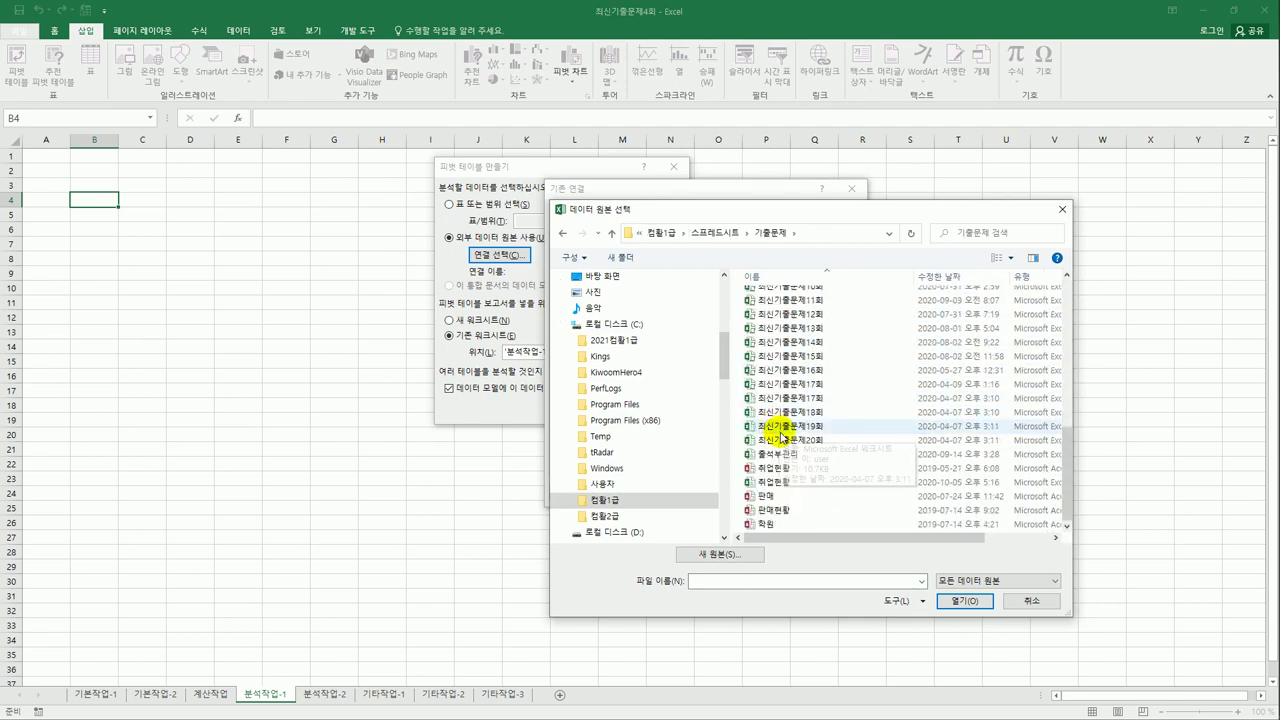
{"action": "left_click", "coordinate": [781, 484]}
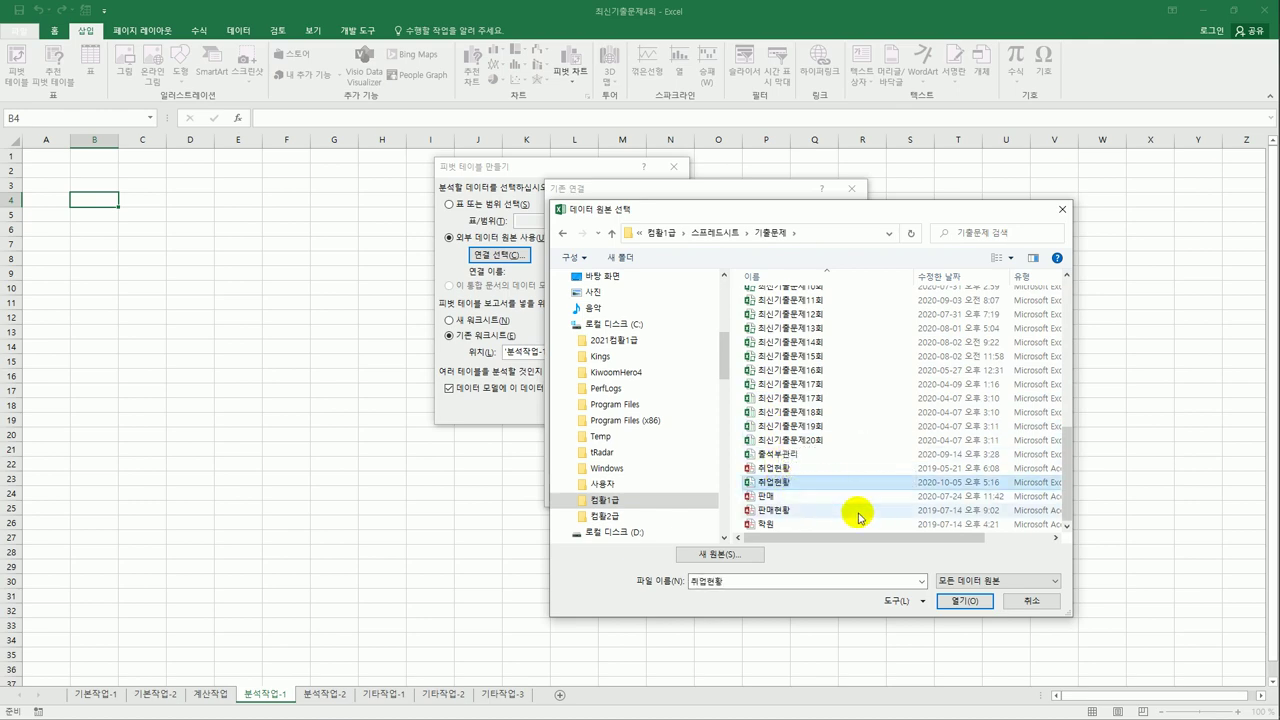
{"action": "left_click", "coordinate": [964, 600]}
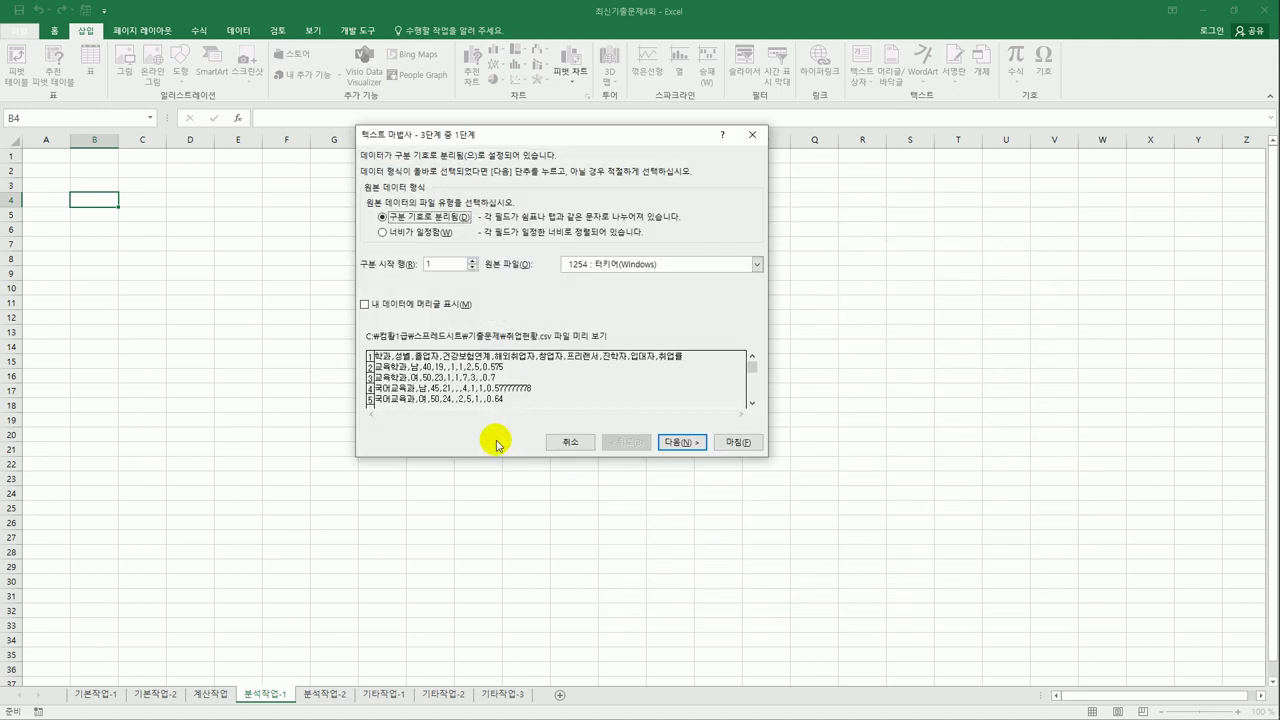
Mark the text data as having headers and split it by comma only, with the tab delimiter turned off
{"action": "left_click_drag", "start_coordinate": [505, 132], "coordinate": [722, 203]}
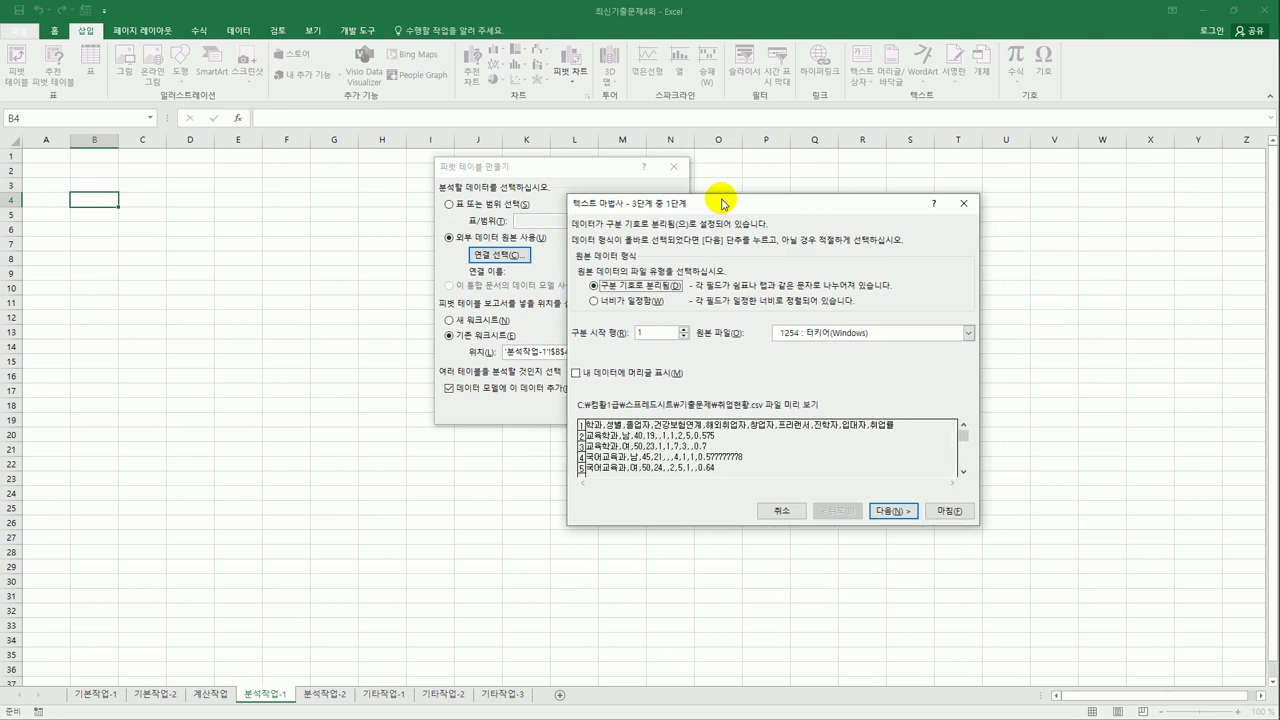
{"action": "left_click", "coordinate": [602, 375]}
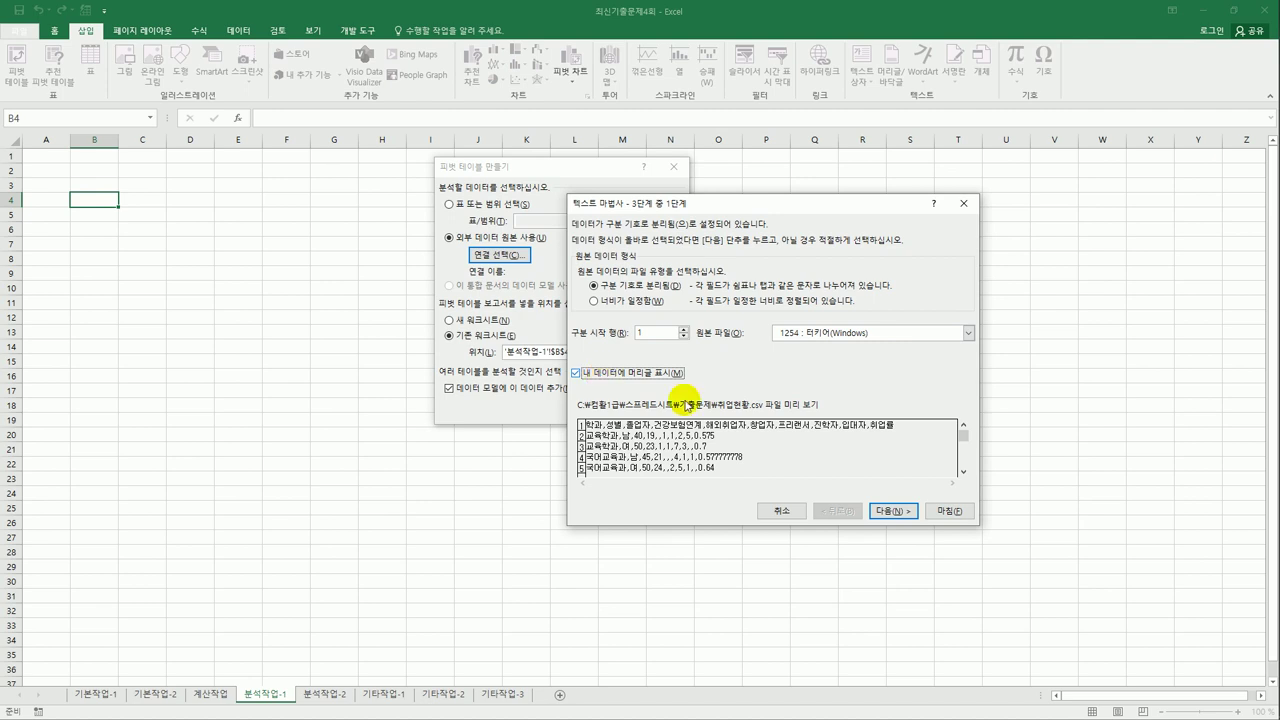
{"action": "left_click", "coordinate": [890, 511]}
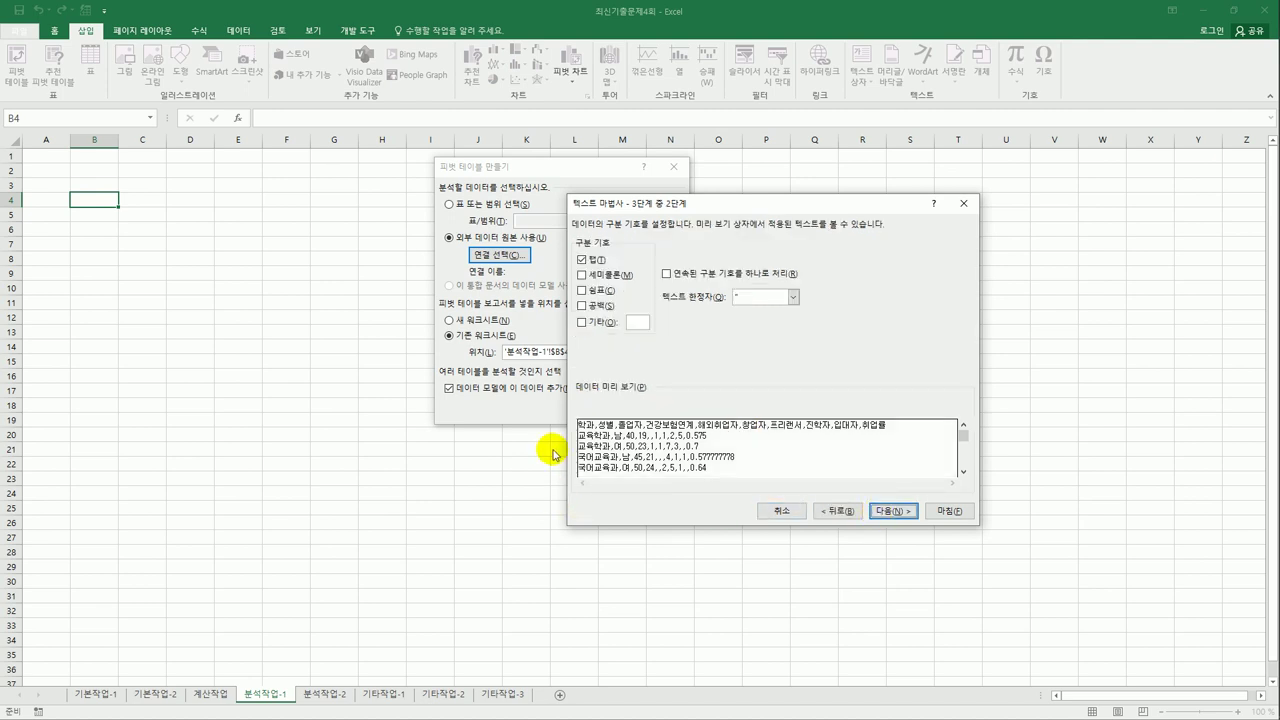
{"action": "left_click", "coordinate": [584, 260]}
{"action": "left_click", "coordinate": [600, 292]}
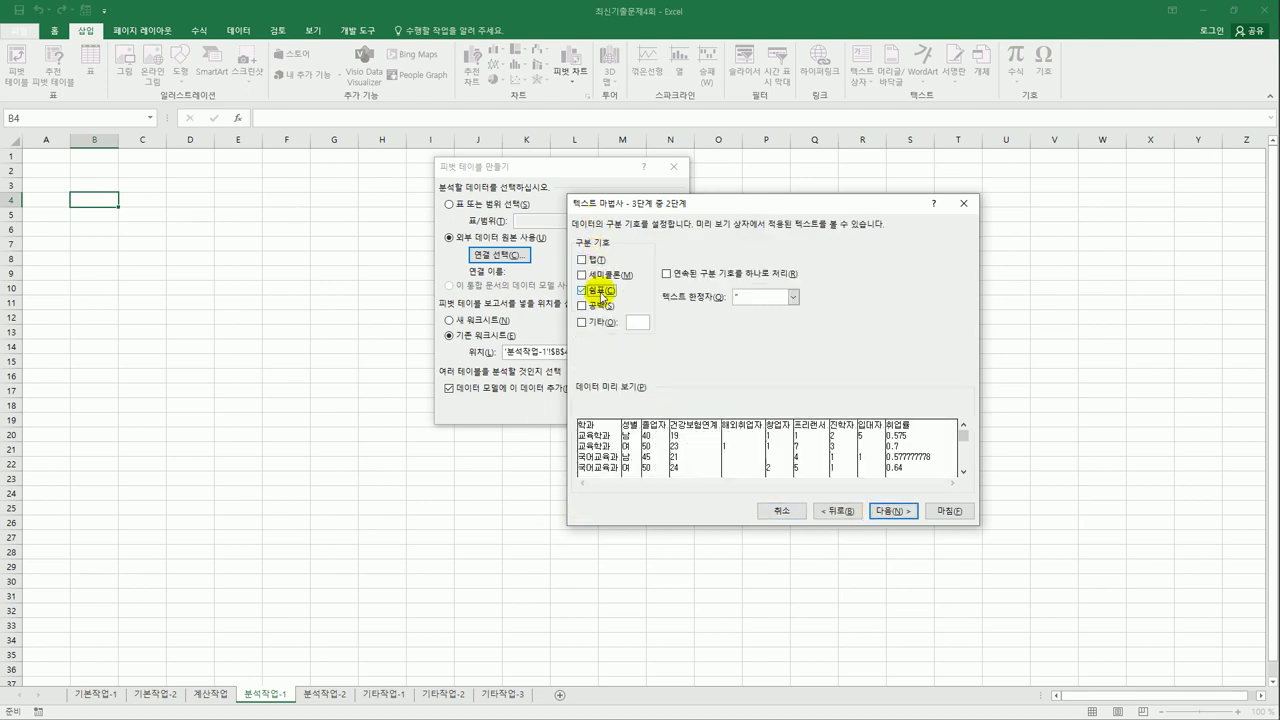
{"action": "left_click", "coordinate": [889, 511]}
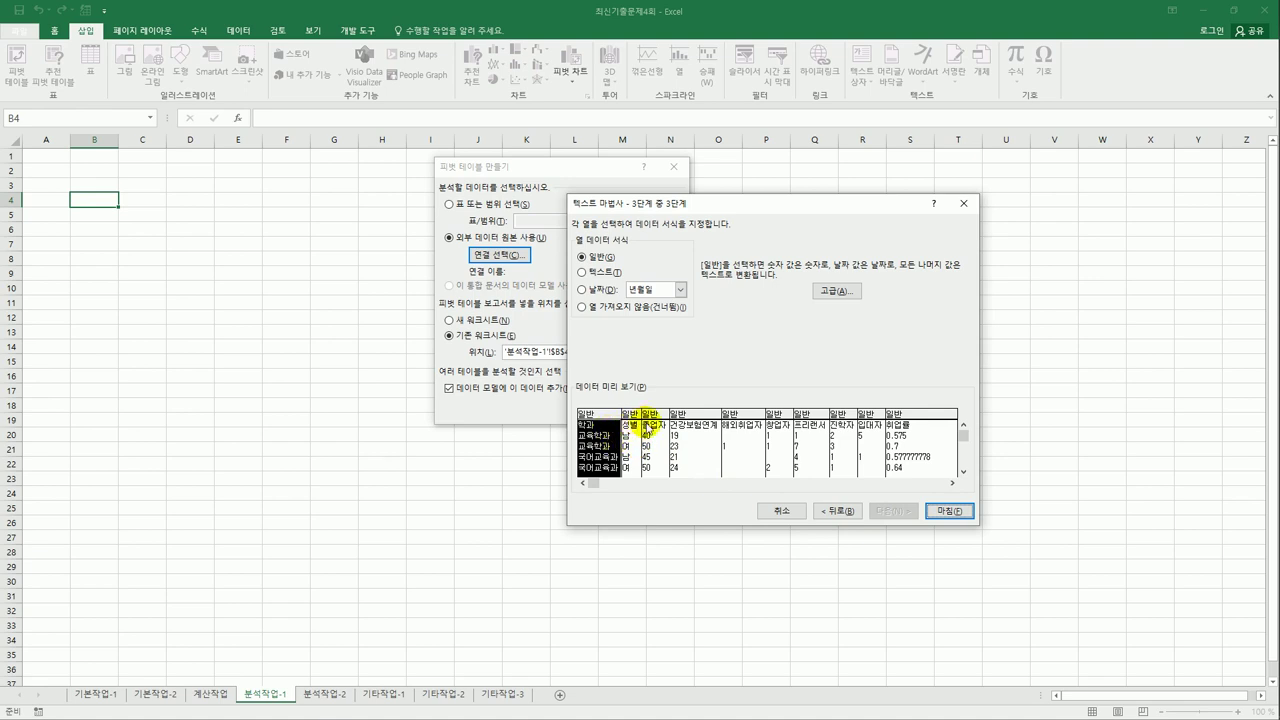
Exclude the 졸업자, 건강보험연계, 해외취업자, 창업자, 프리랜서, 진학자 and 입대자 columns from the import and finish the text wizard
{"action": "left_click", "coordinate": [659, 428]}
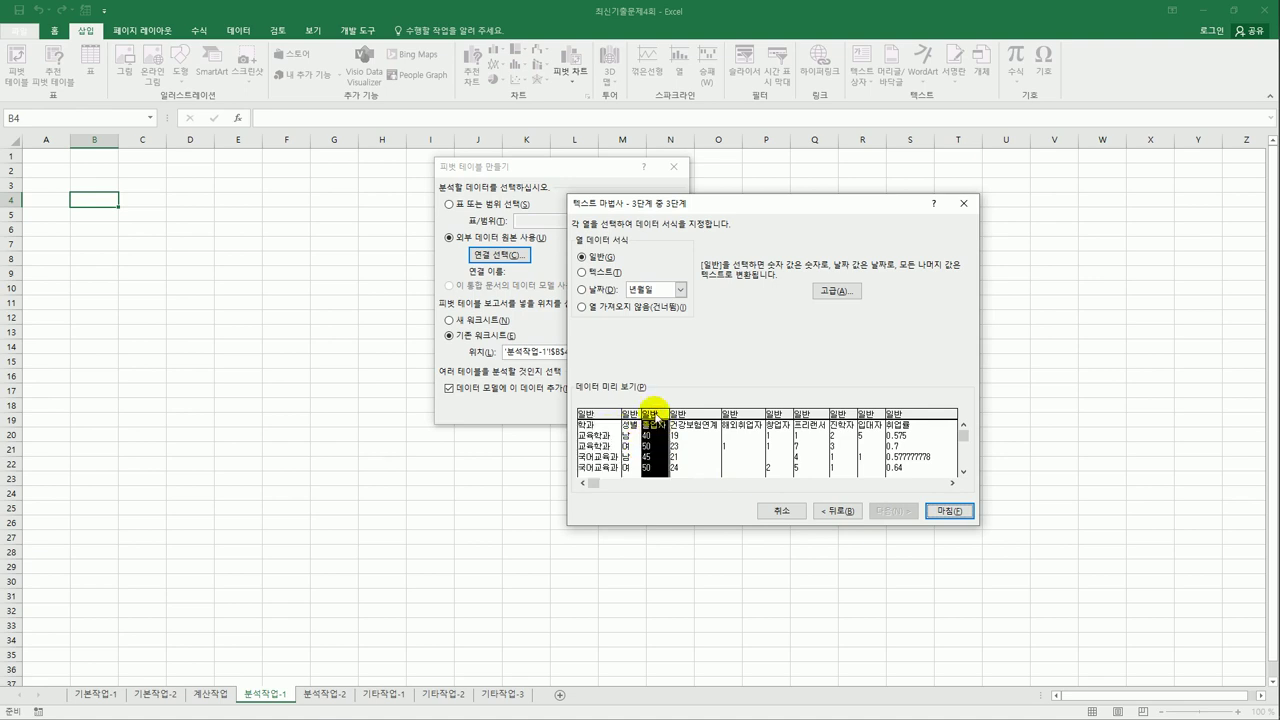
{"action": "left_click", "coordinate": [612, 307]}
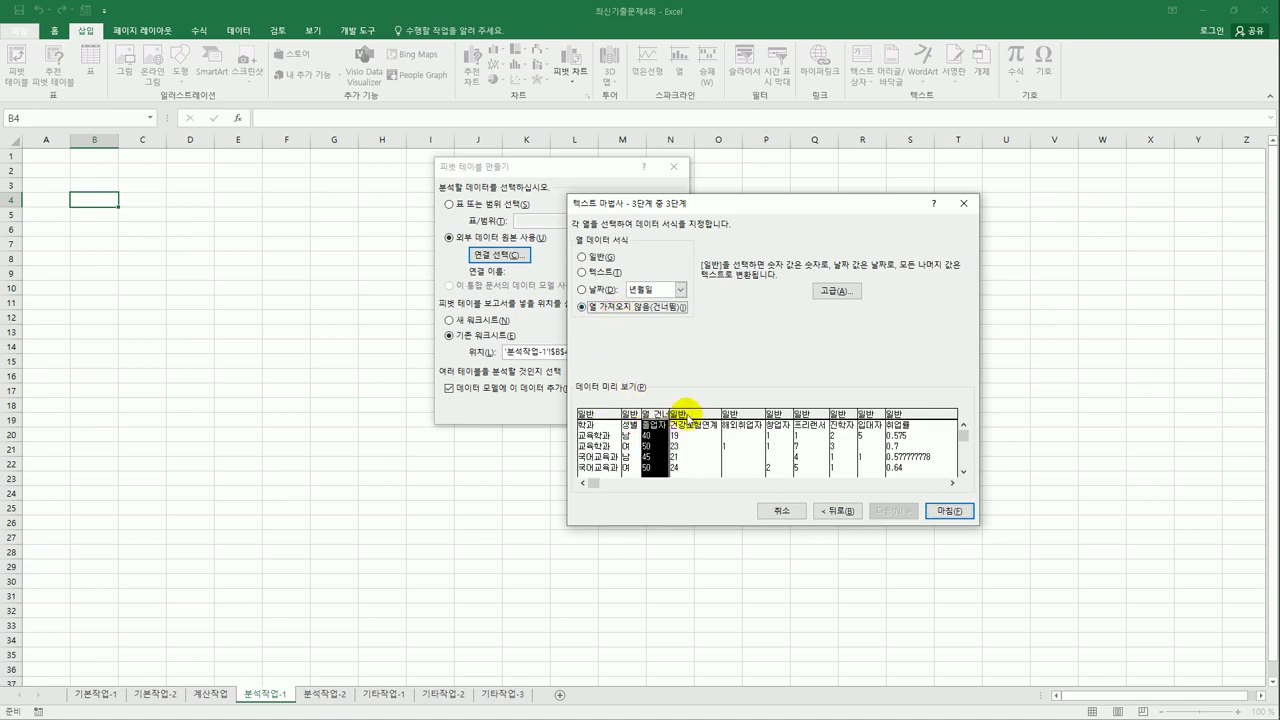
{"action": "left_click", "coordinate": [683, 425]}
{"action": "left_click", "coordinate": [612, 307]}
{"action": "left_click", "coordinate": [735, 415]}
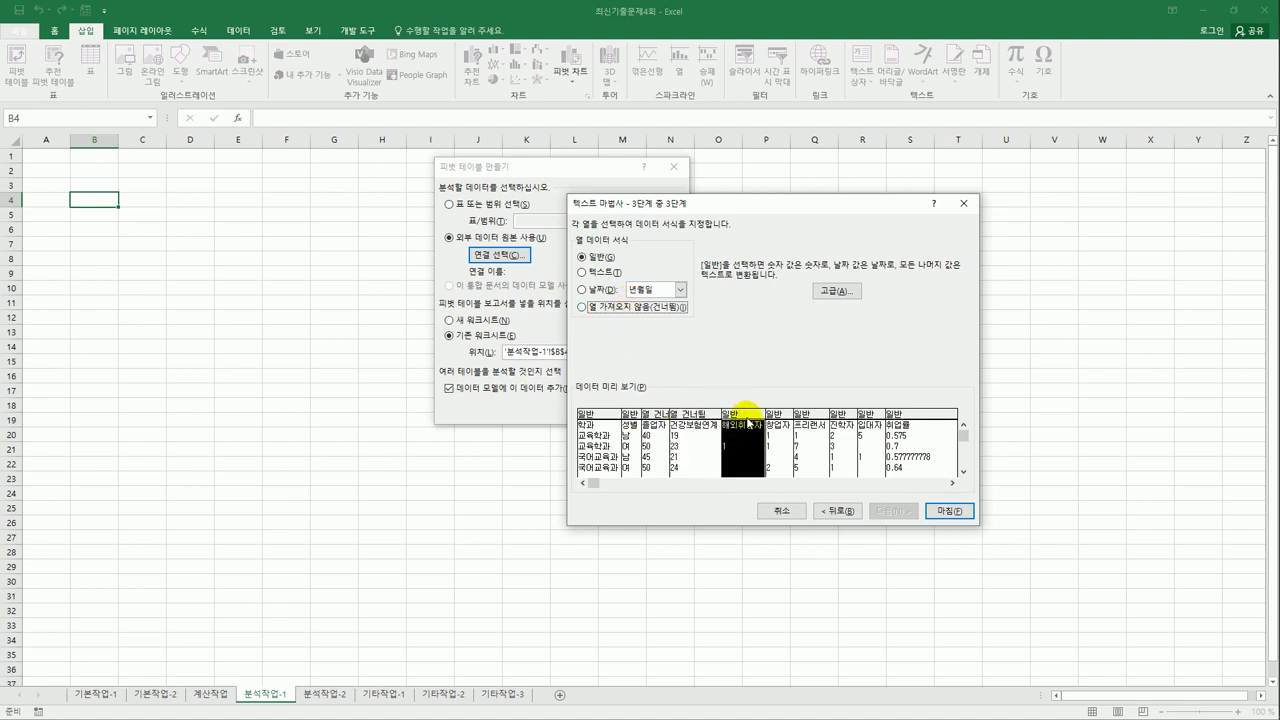
{"action": "left_click", "coordinate": [636, 308]}
{"action": "left_click", "coordinate": [780, 418]}
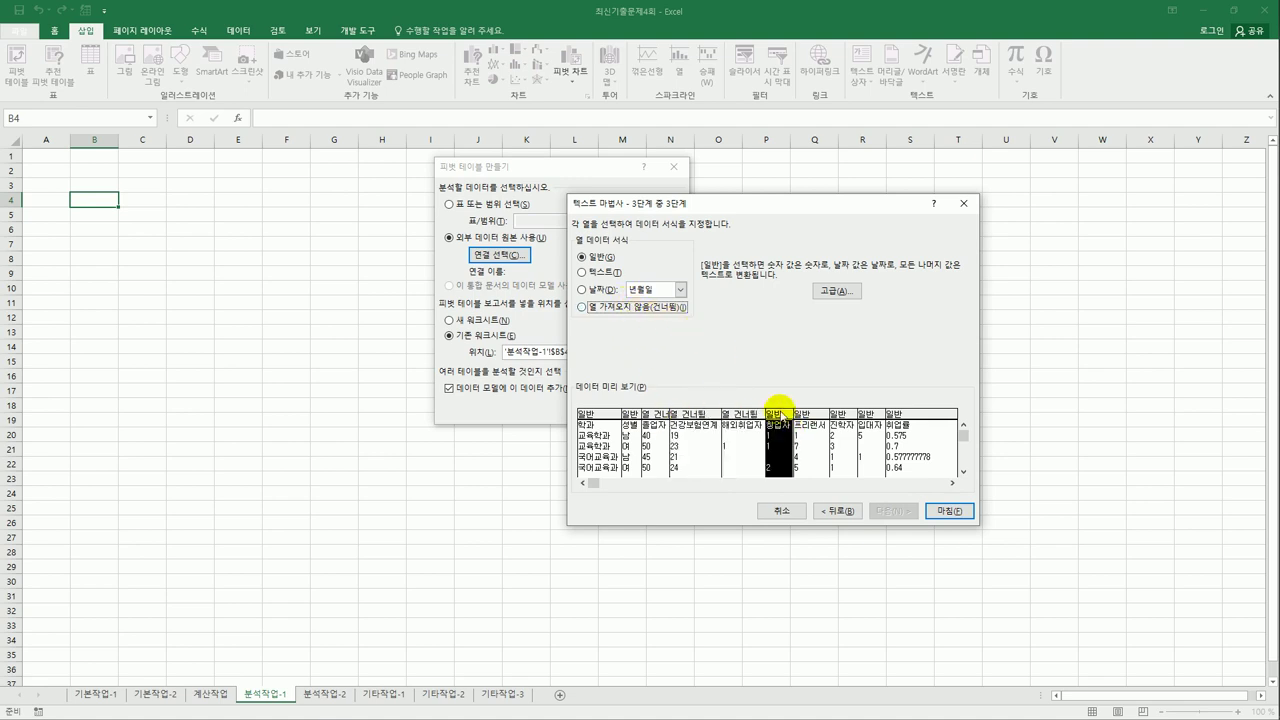
{"action": "left_click", "coordinate": [632, 308]}
{"action": "left_click", "coordinate": [810, 413]}
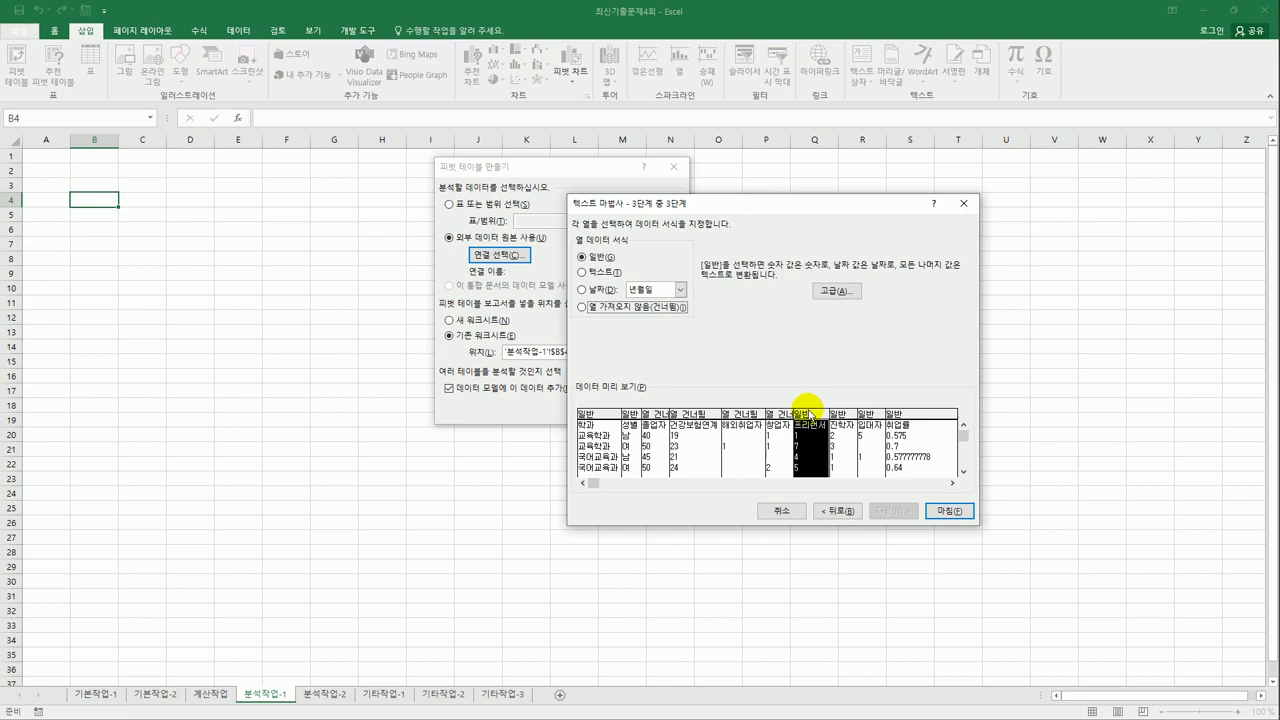
{"action": "left_click", "coordinate": [634, 308]}
{"action": "left_click", "coordinate": [836, 414]}
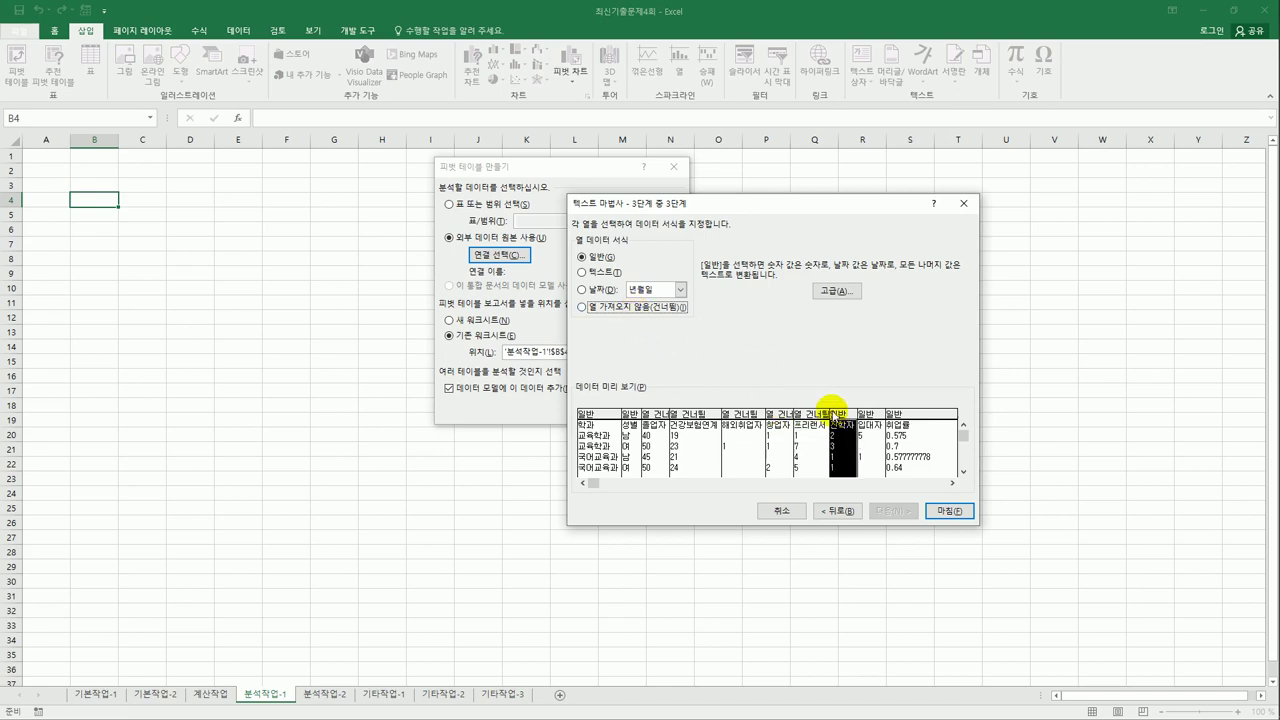
{"action": "left_click", "coordinate": [608, 308]}
{"action": "left_click", "coordinate": [870, 418]}
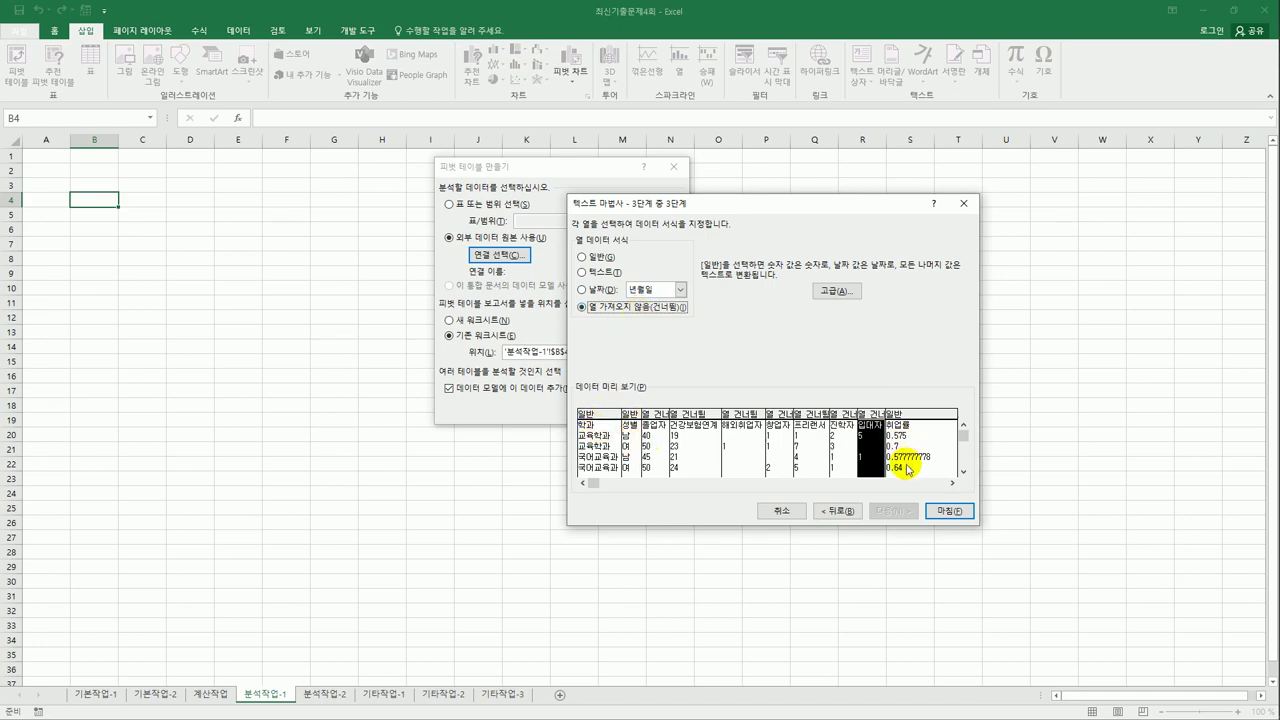
{"action": "left_click", "coordinate": [957, 512]}
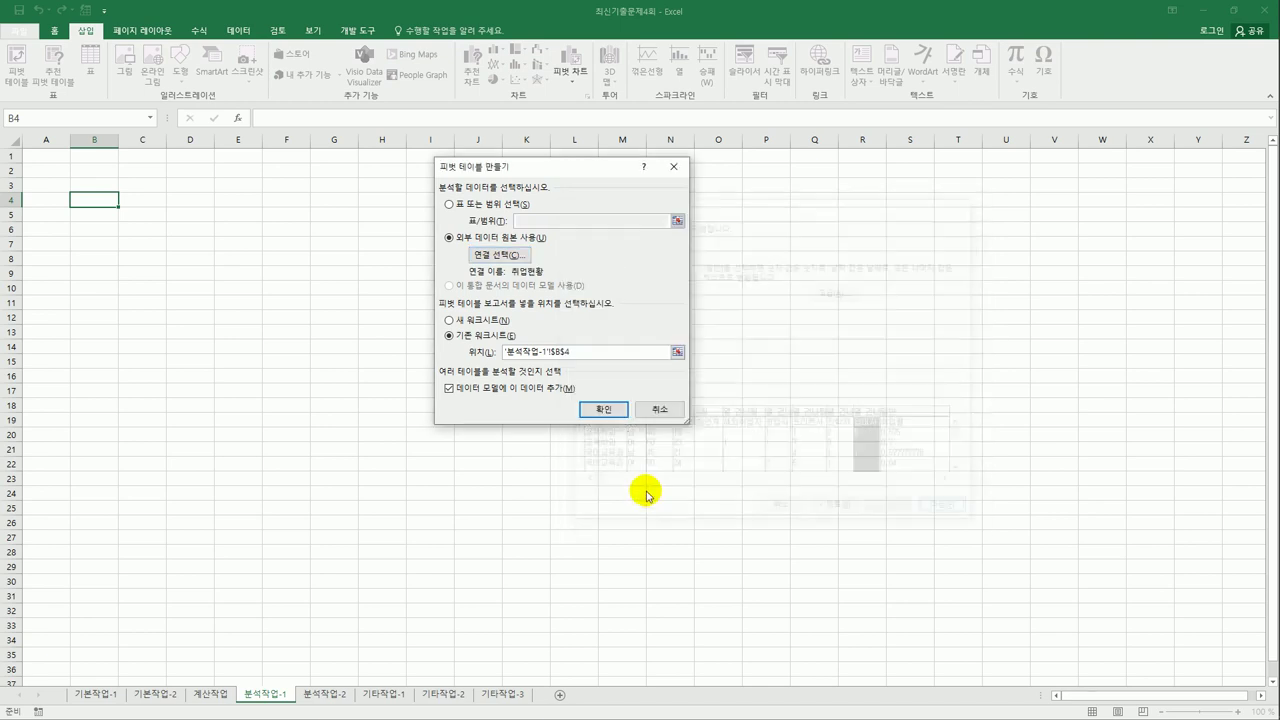
Create the pivot table with 학과 as rows, 성별 as columns and 취업률 as values
{"action": "left_click", "coordinate": [596, 411]}
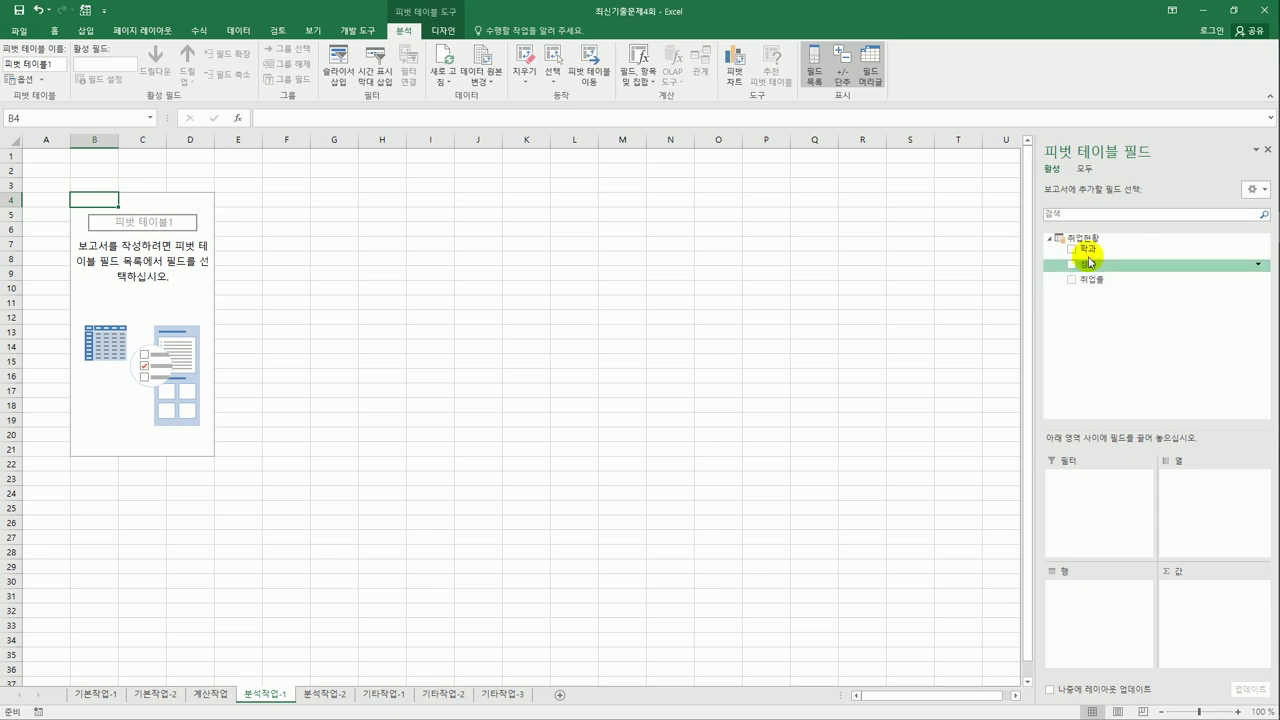
{"action": "left_click_drag", "start_coordinate": [1087, 249], "coordinate": [1075, 640]}
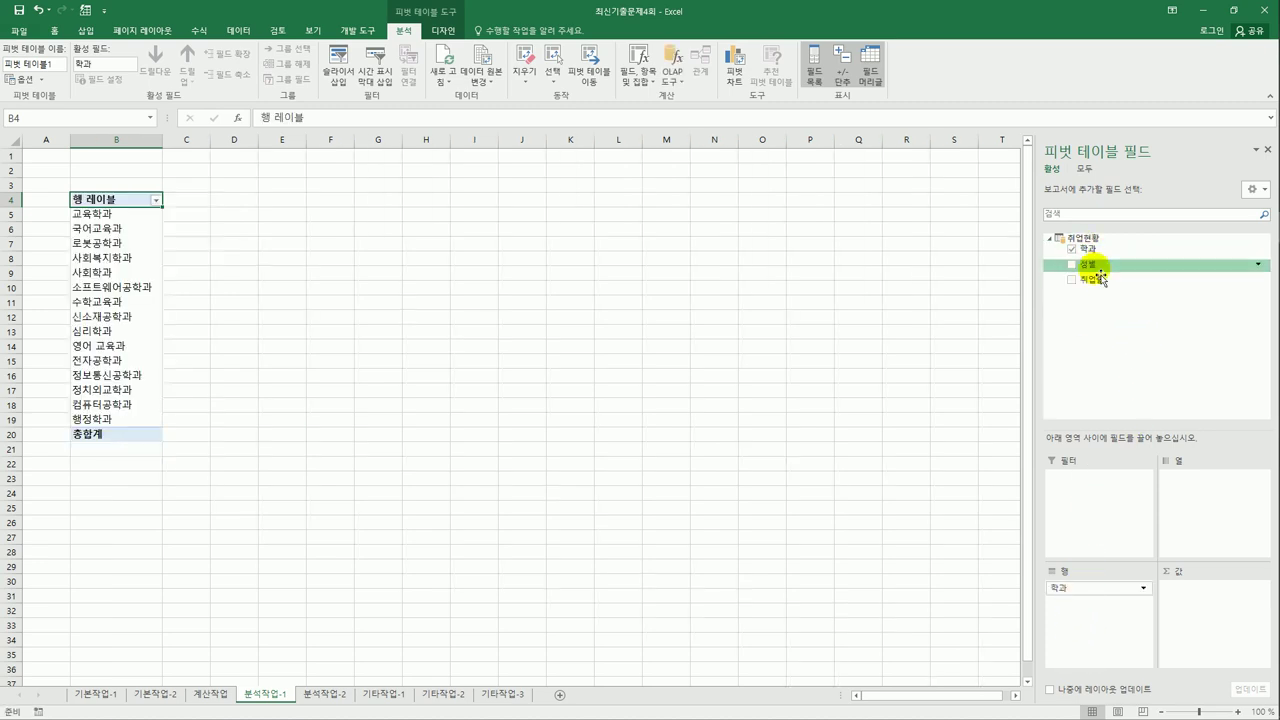
{"action": "left_click_drag", "start_coordinate": [1100, 265], "coordinate": [1192, 519]}
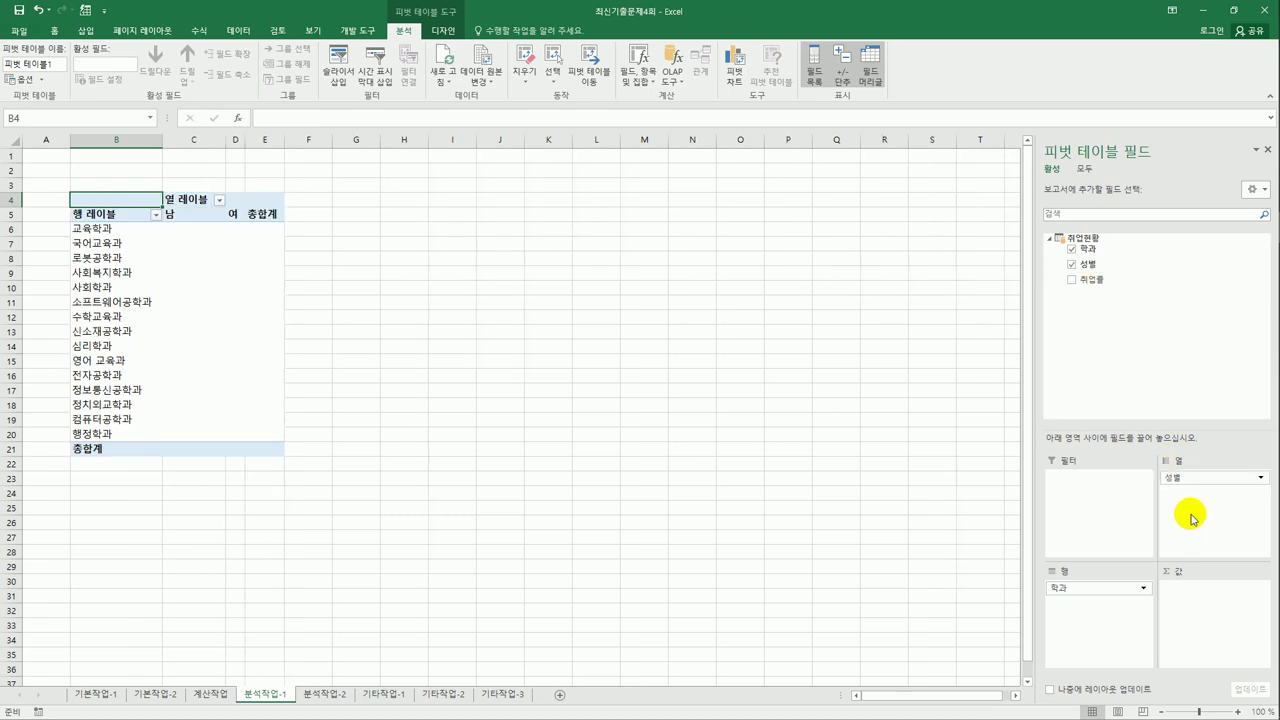
{"action": "left_click_drag", "start_coordinate": [1094, 279], "coordinate": [1186, 612]}
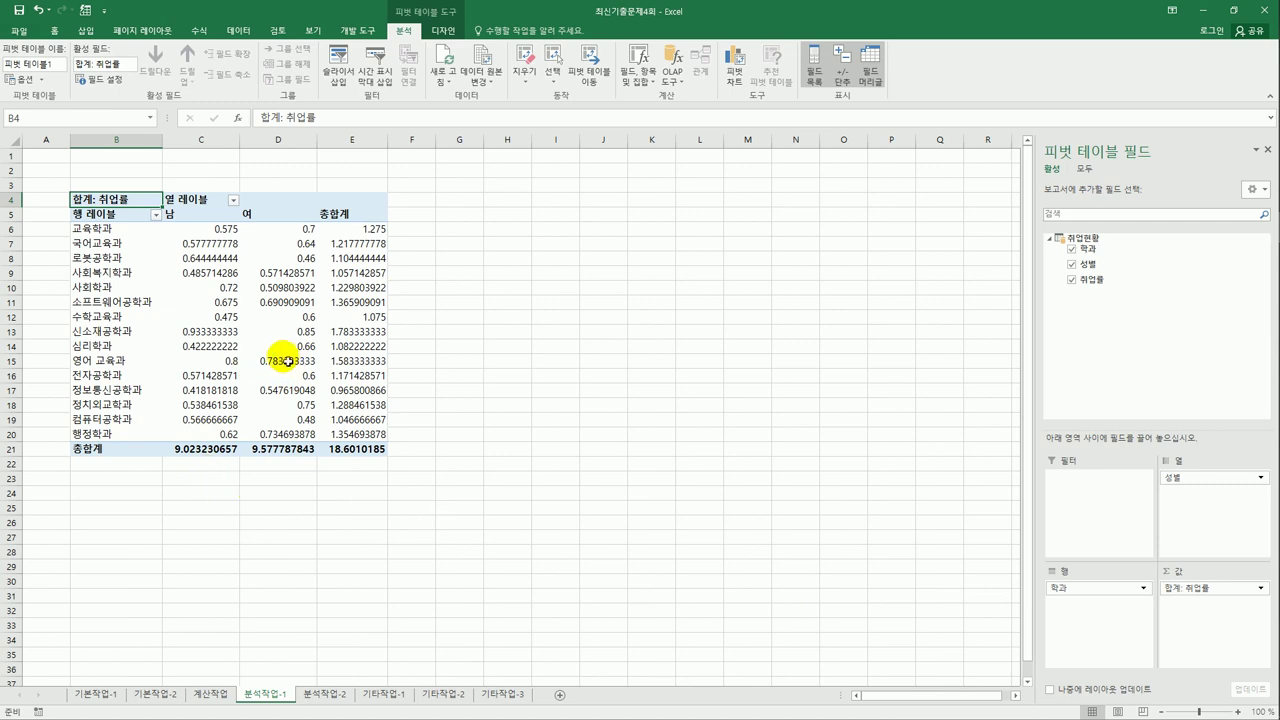
Show the pivot table report in outline form (개요 형식)
{"action": "left_click", "coordinate": [443, 30]}
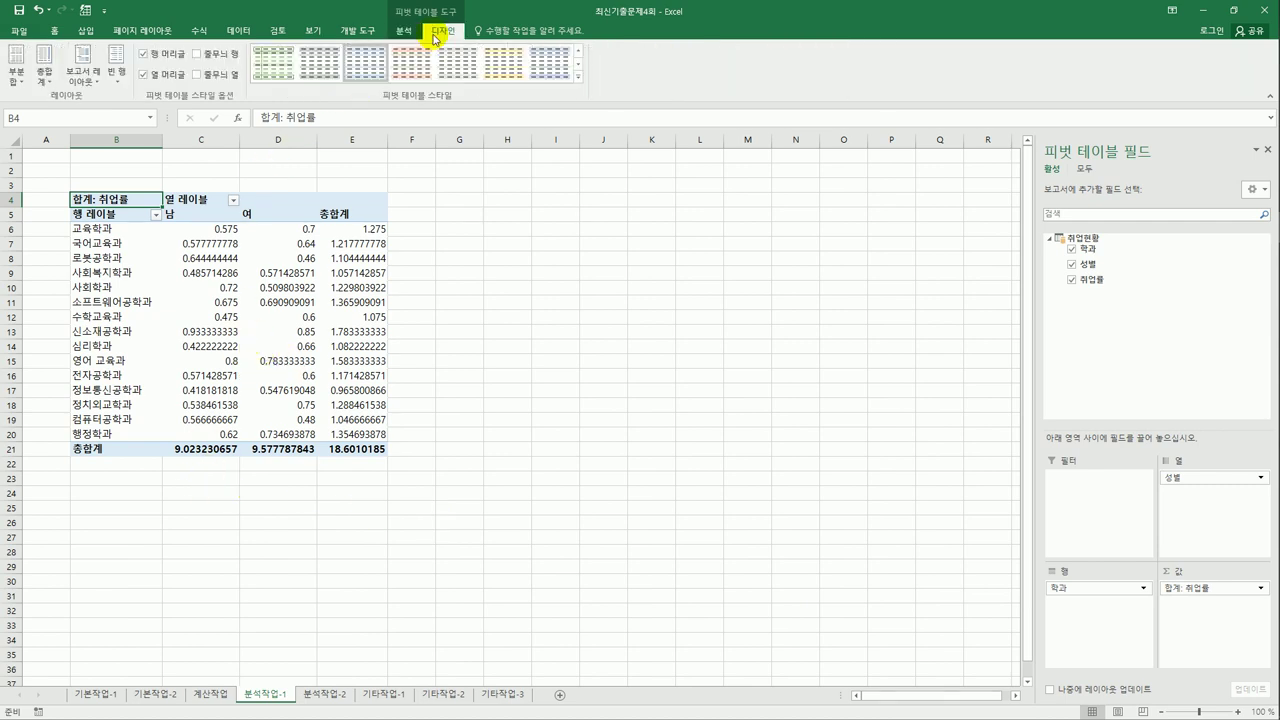
{"action": "left_click", "coordinate": [91, 89]}
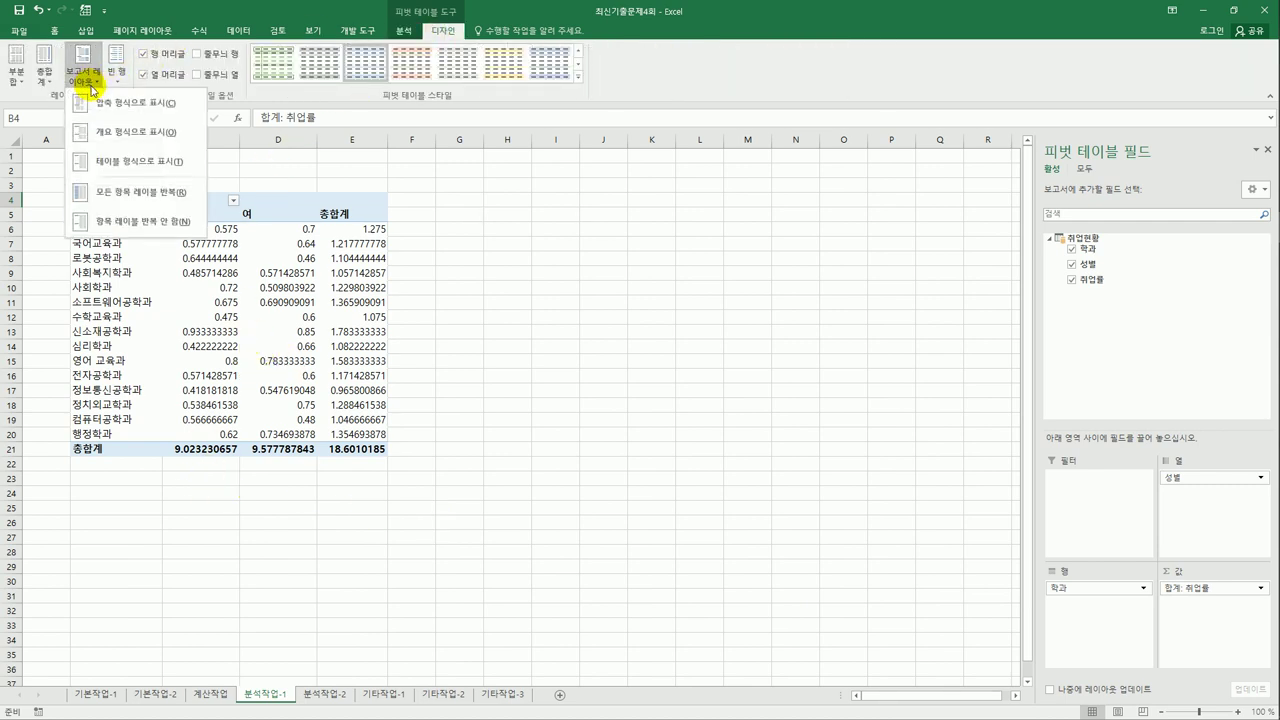
{"action": "left_click", "coordinate": [117, 136]}
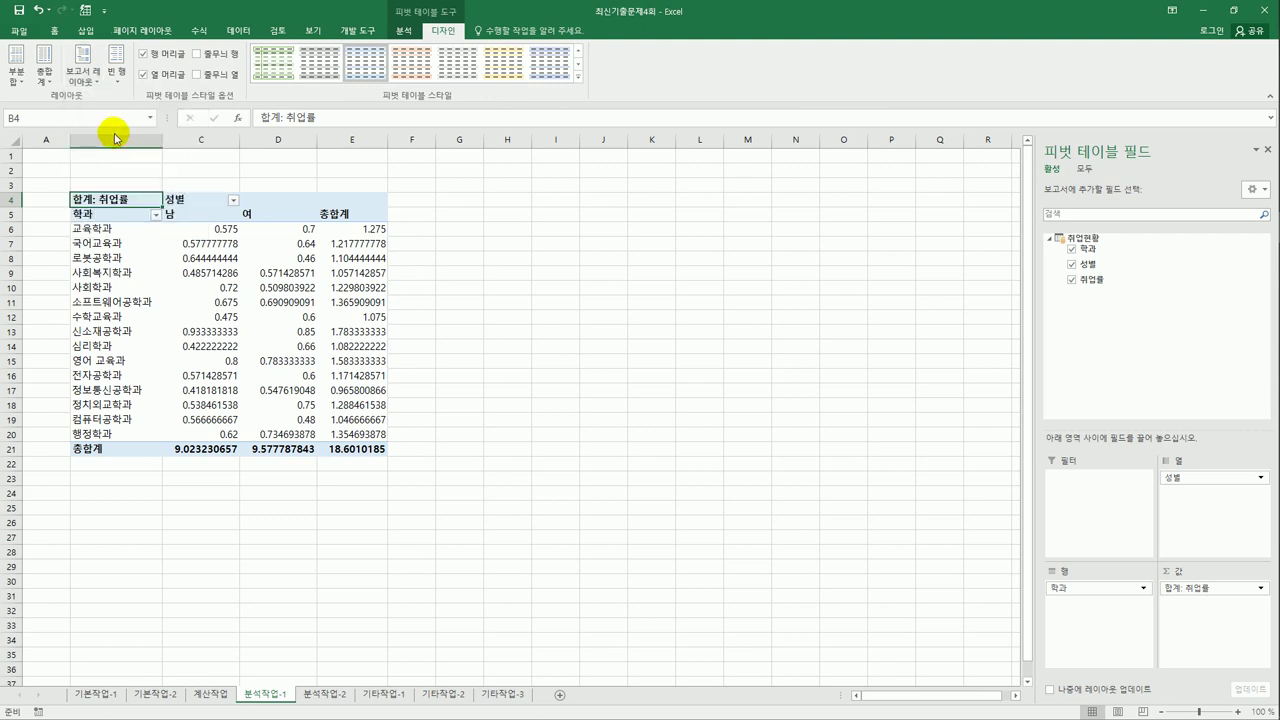
Summarize the 취업률 value field by average (평균) and format it as a percentage with 1 decimal place
{"action": "right_click", "coordinate": [117, 201]}
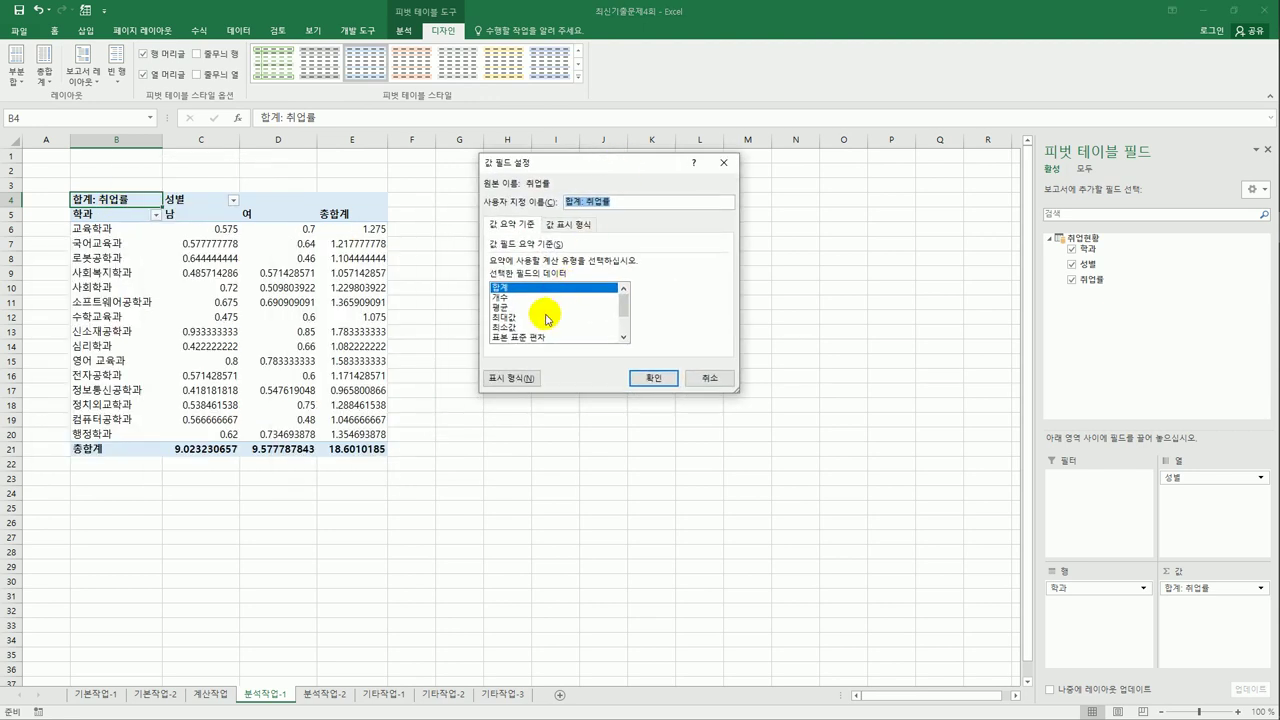
{"action": "left_click", "coordinate": [546, 308]}
{"action": "left_click", "coordinate": [522, 380]}
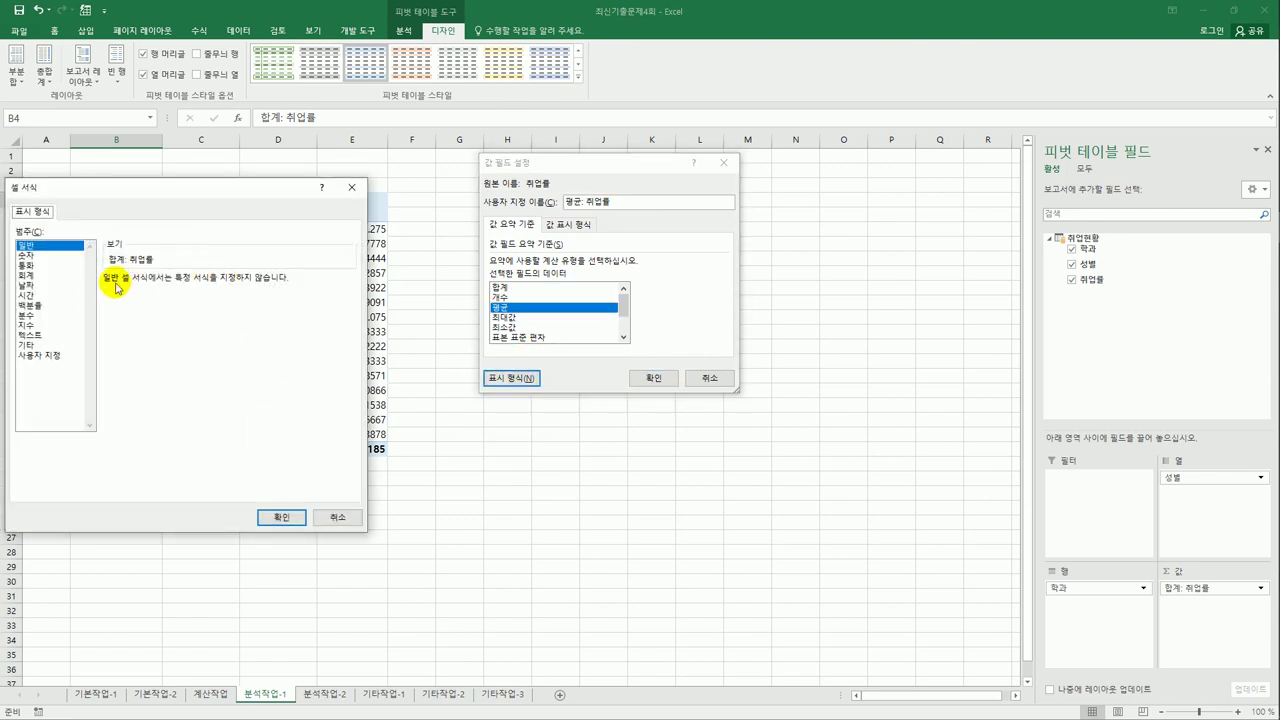
{"action": "left_click", "coordinate": [56, 306]}
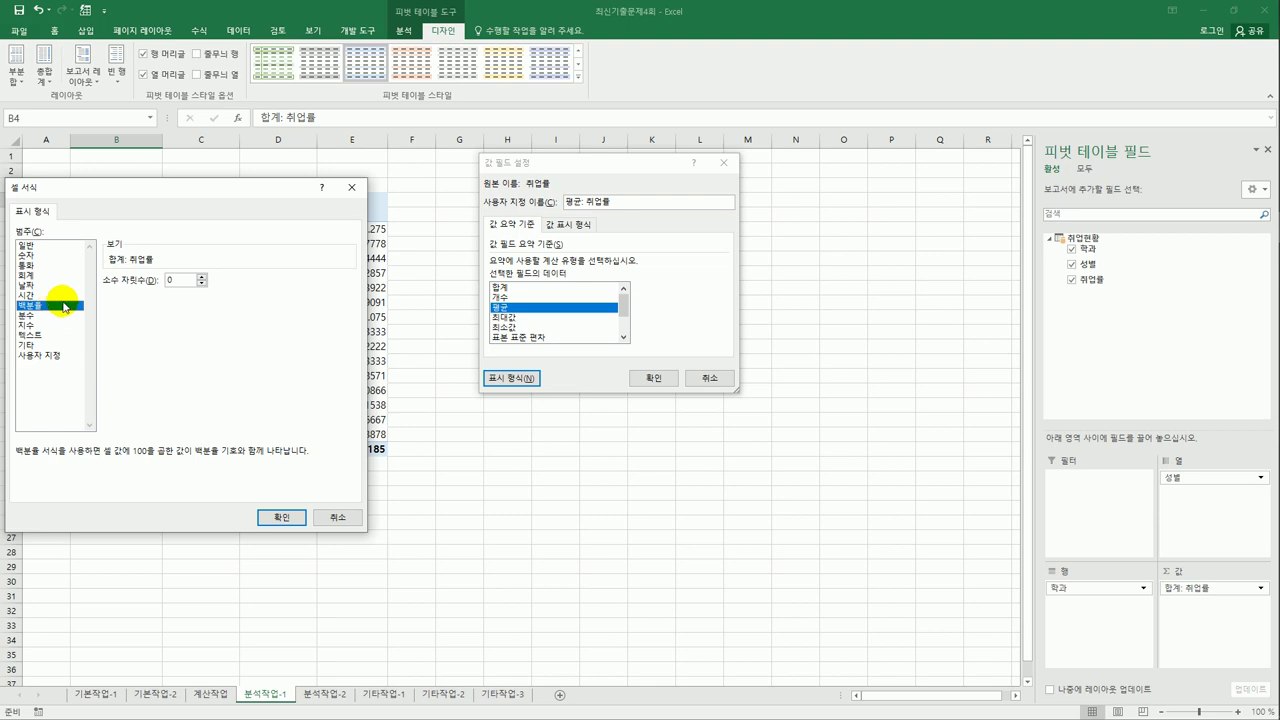
{"action": "left_click", "coordinate": [201, 278]}
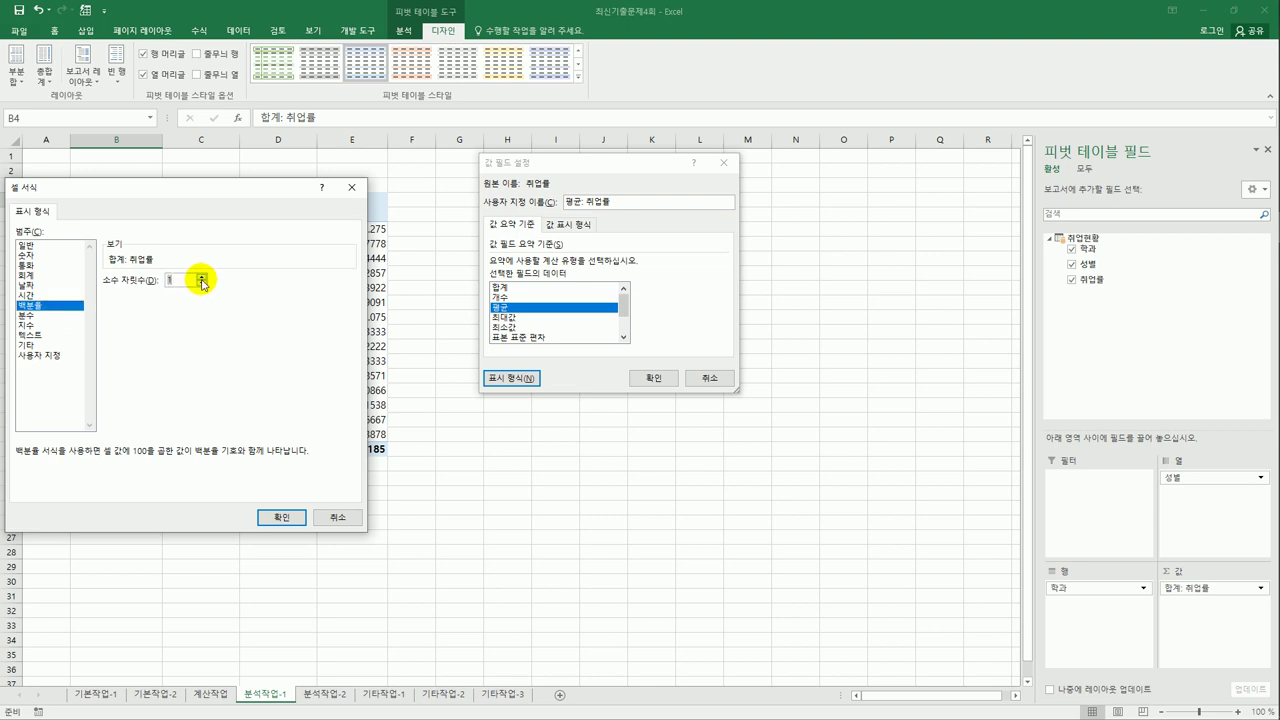
{"action": "left_click", "coordinate": [281, 517]}
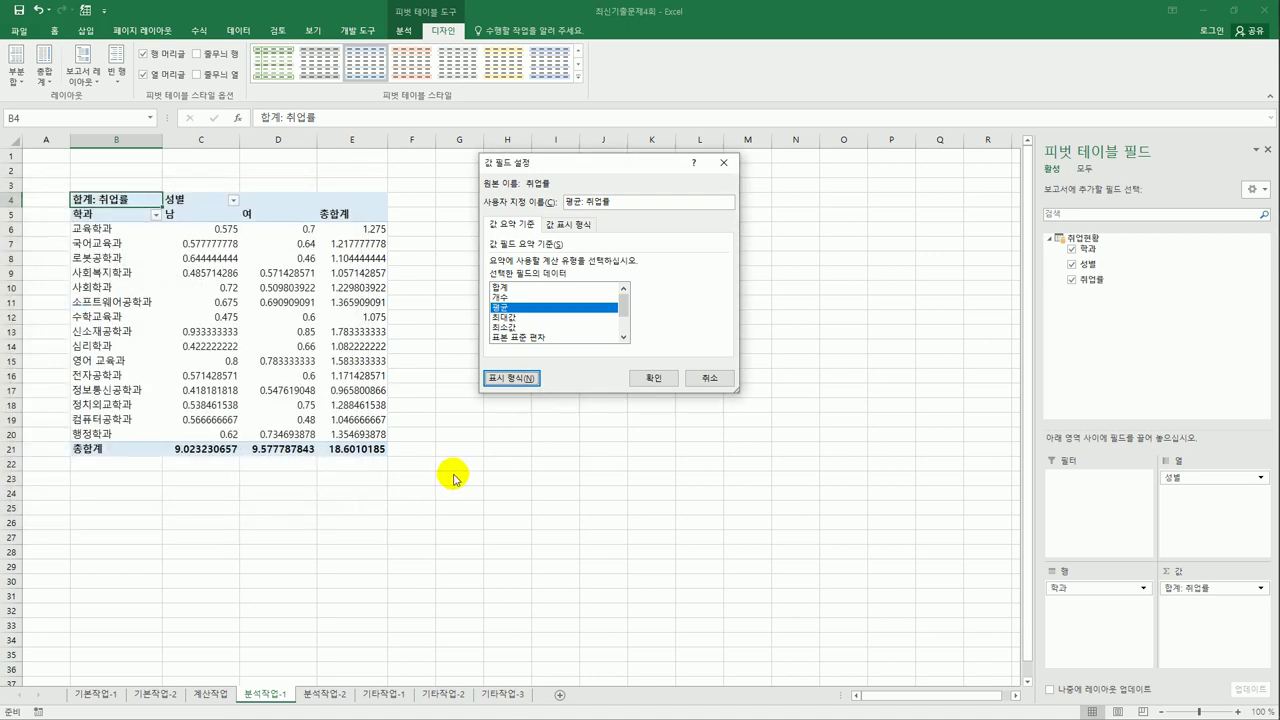
{"action": "left_click", "coordinate": [653, 378]}
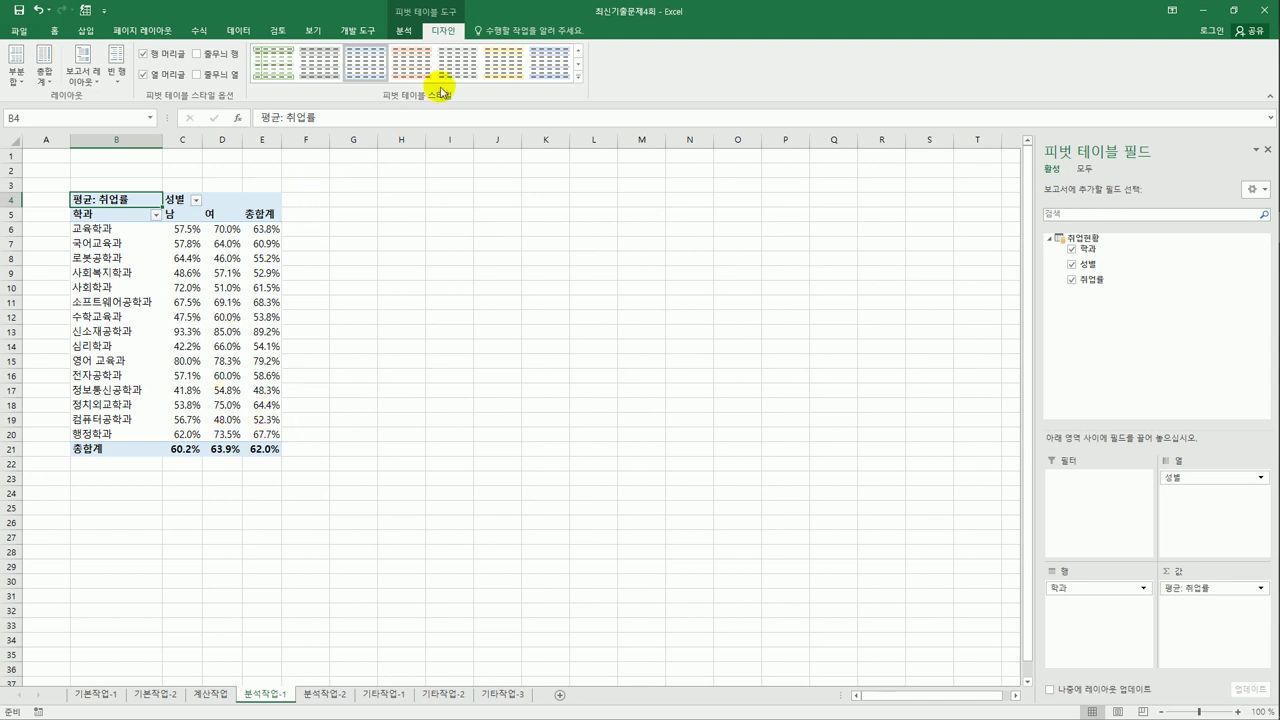
Apply the orange bordered pivot table style from the second row of the light (밝게) styles
{"action": "left_click", "coordinate": [576, 77]}
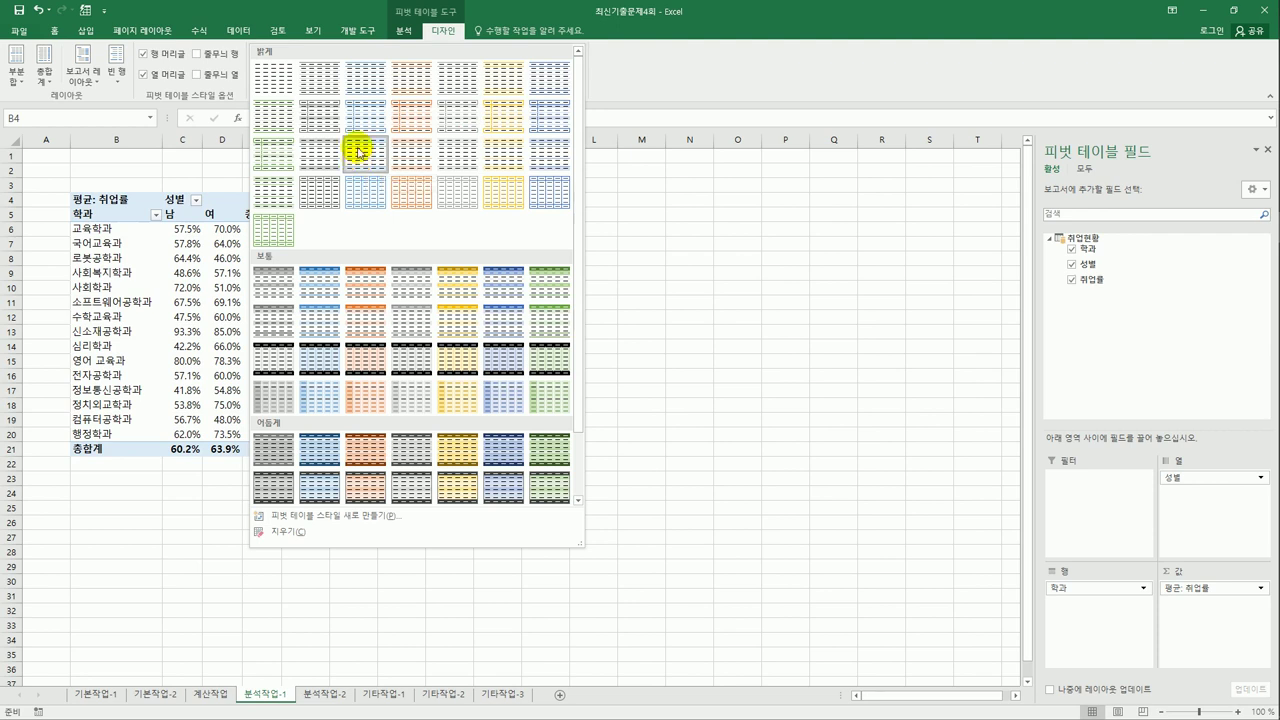
{"action": "left_click", "coordinate": [405, 121]}
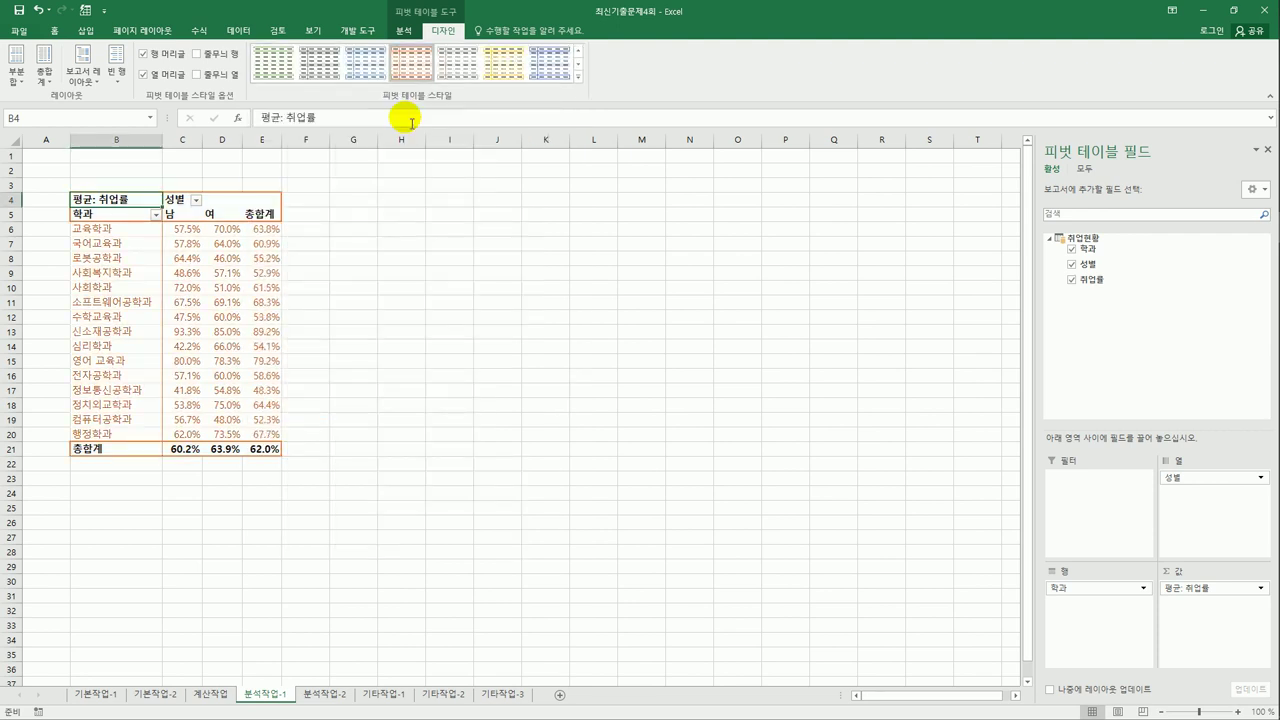
Turn on the banded columns (줄무늬 열) option for the pivot table style
{"action": "left_click", "coordinate": [213, 80]}
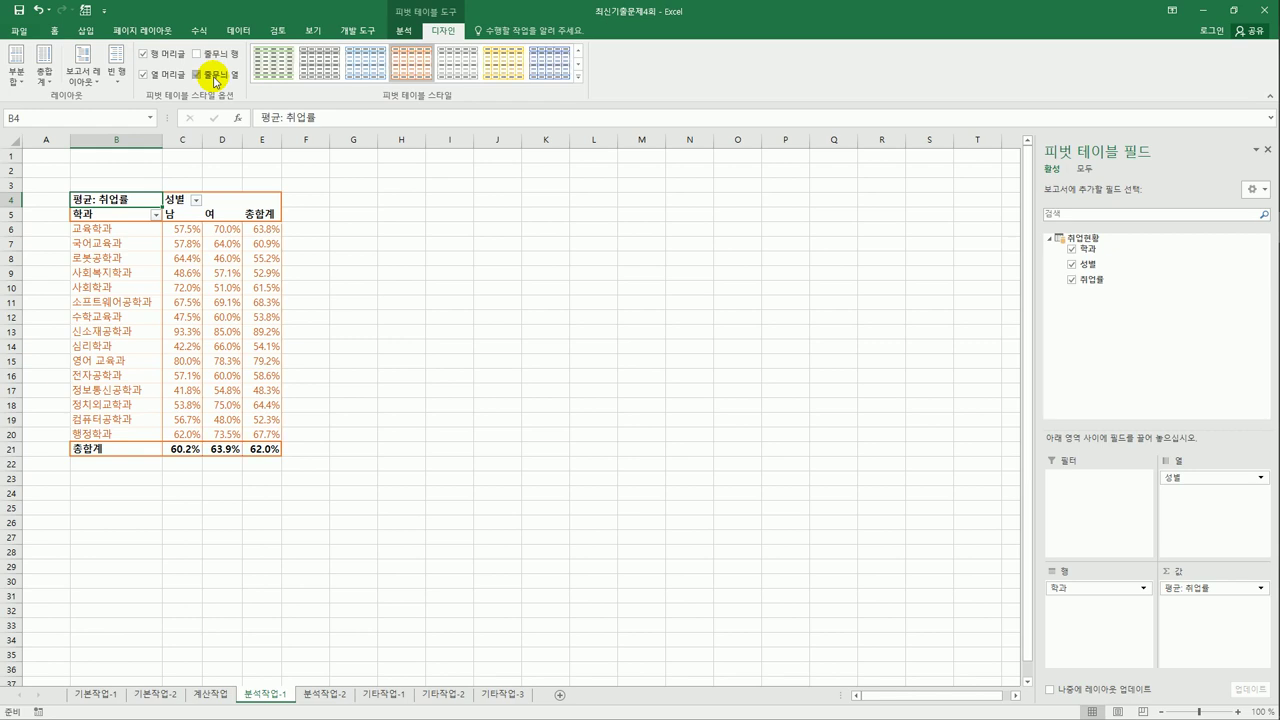
{"action": "left_click", "coordinate": [405, 479]}
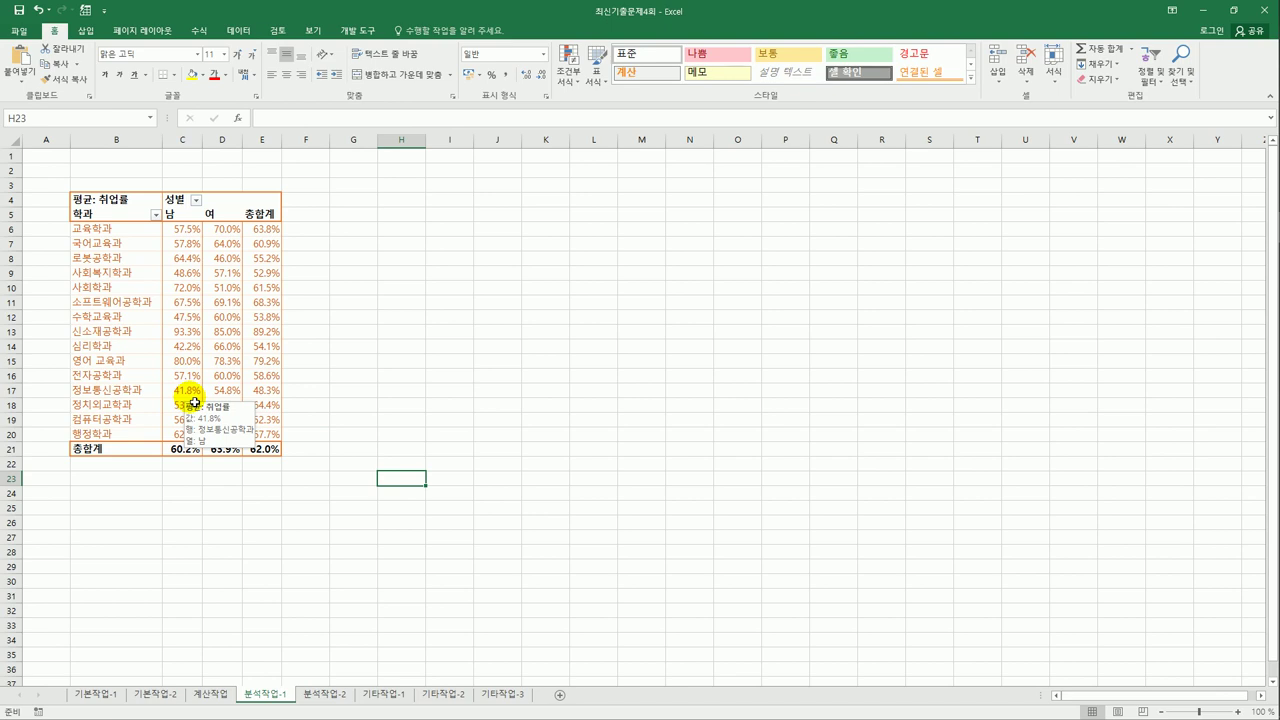
On 분석작업-2, remove duplicate records from [표1], comparing only the 학과, 성별 and 건강보험연계 columns
{"action": "left_click", "coordinate": [312, 699]}
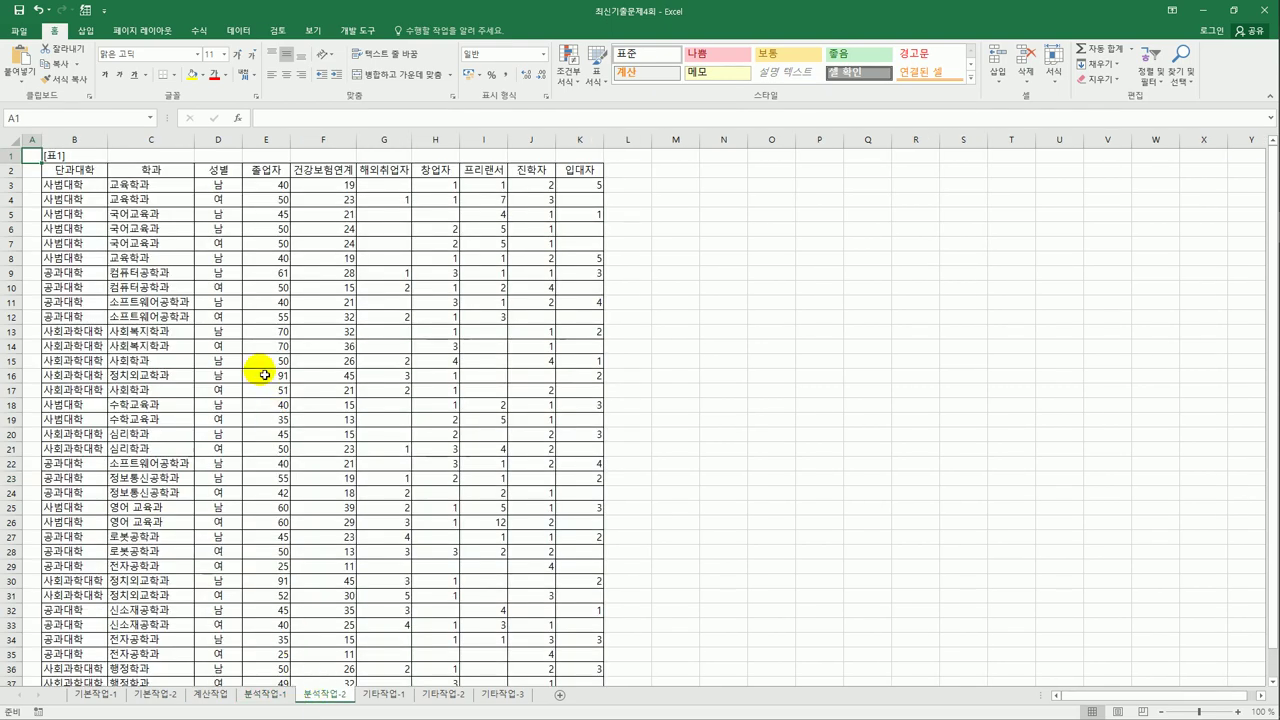
{"action": "left_click", "coordinate": [161, 175]}
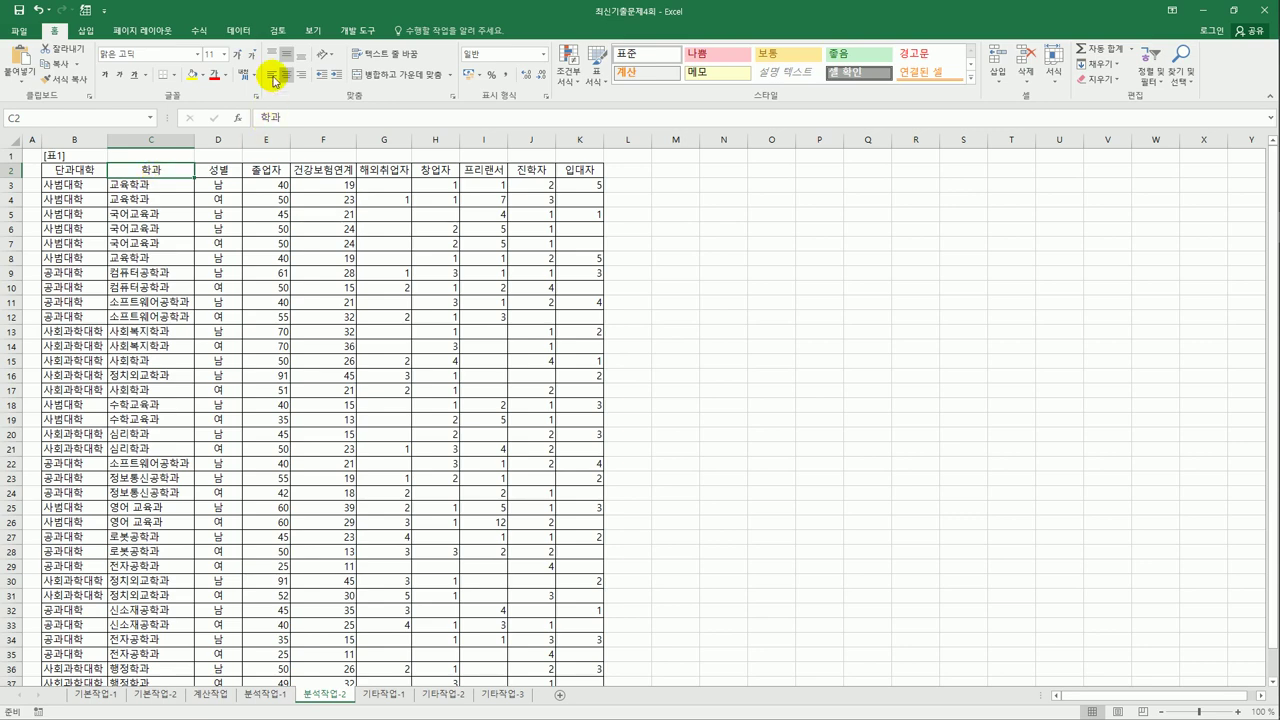
{"action": "left_click", "coordinate": [243, 37]}
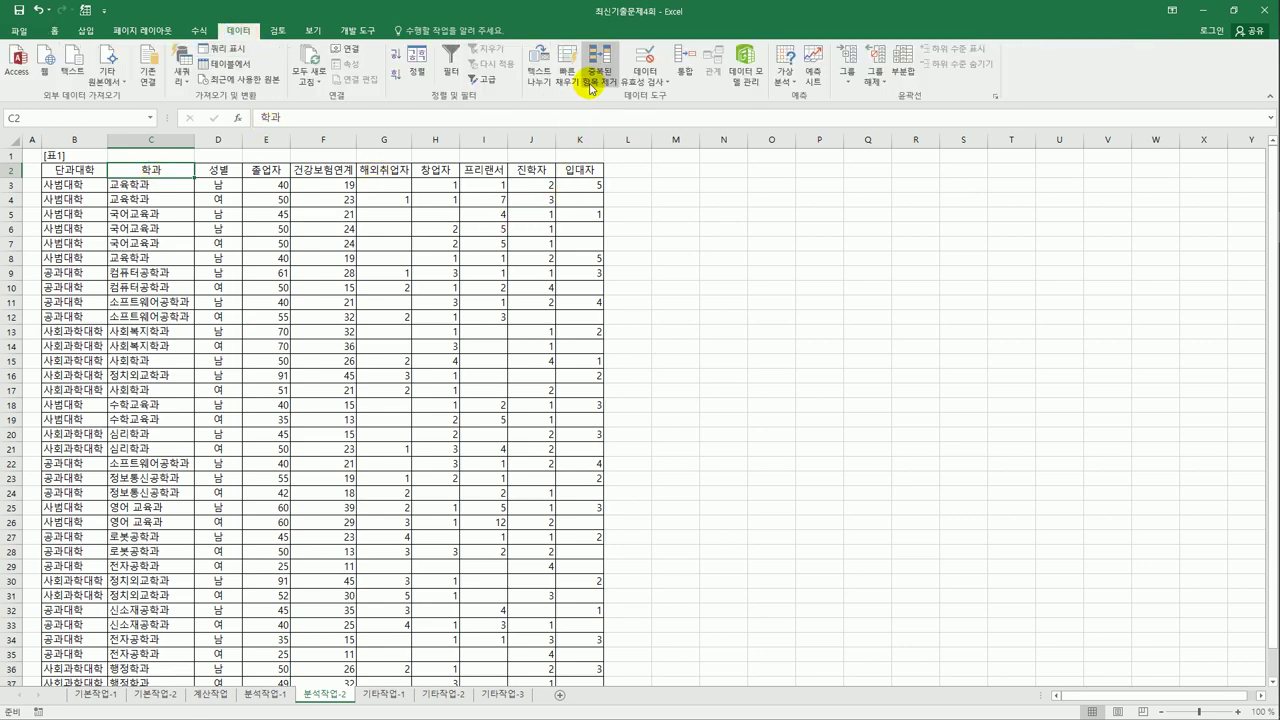
{"action": "left_click", "coordinate": [591, 86]}
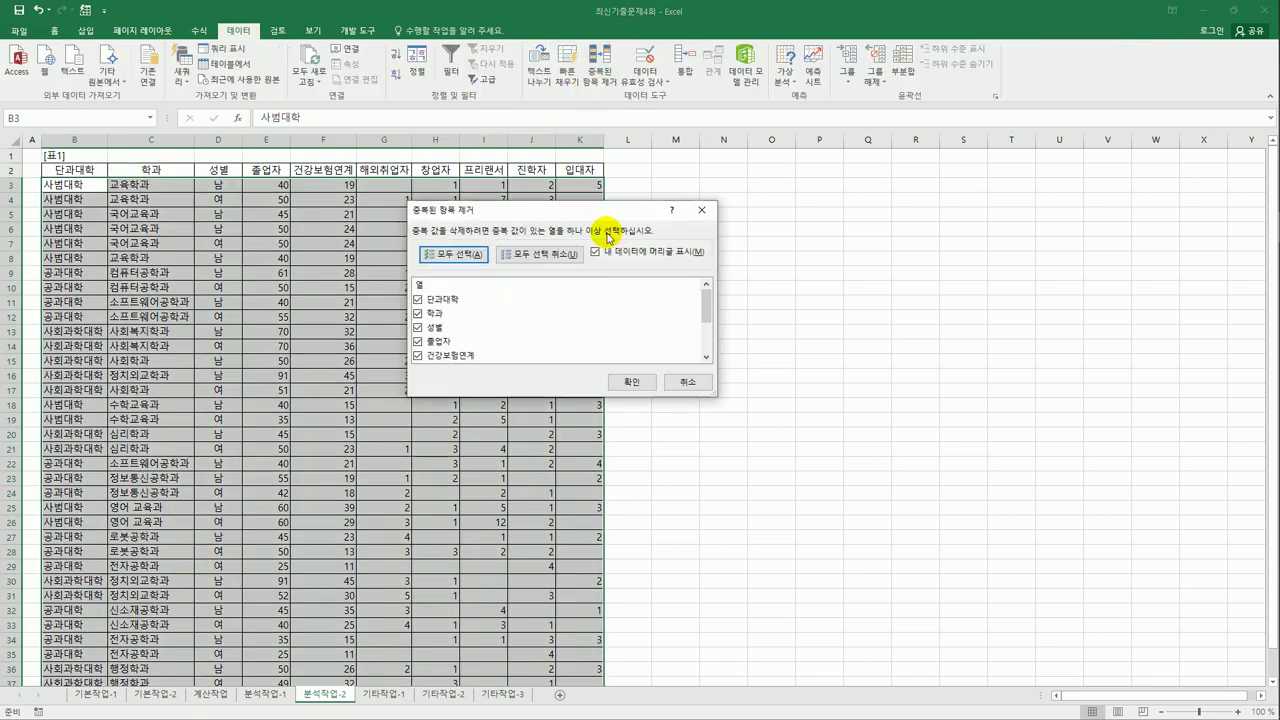
{"action": "left_click", "coordinate": [546, 256]}
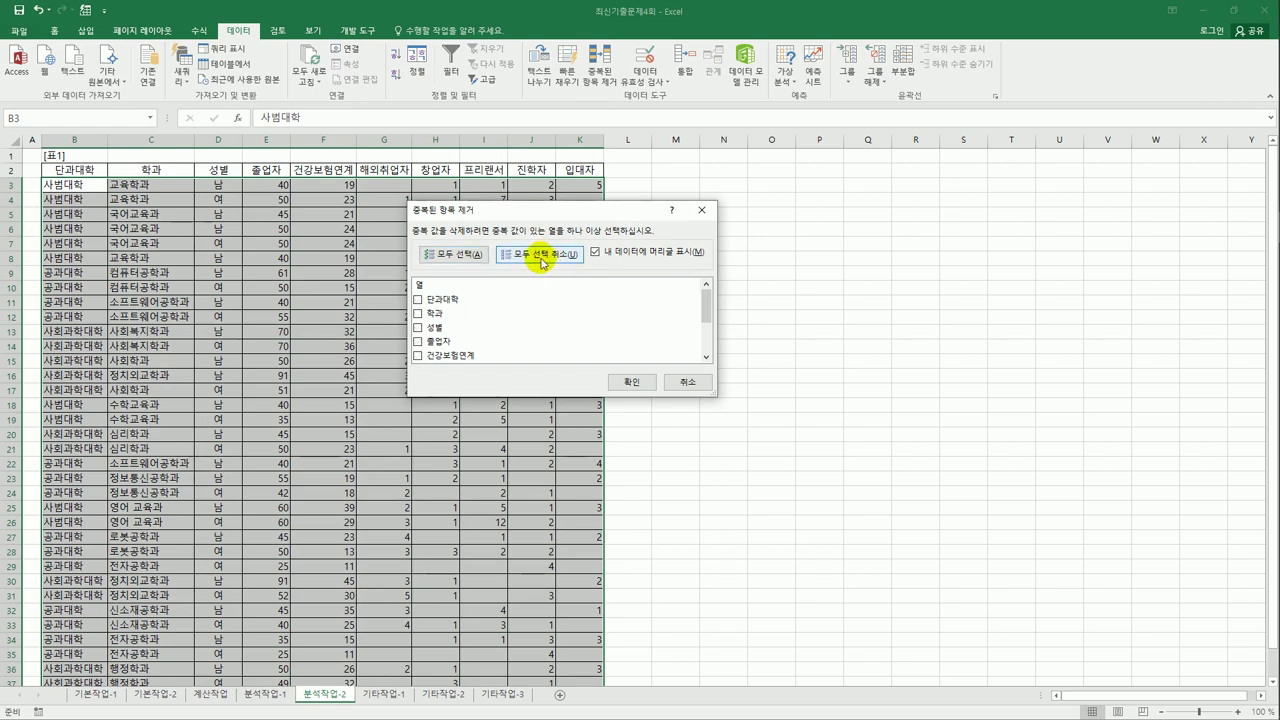
{"action": "left_click", "coordinate": [419, 313]}
{"action": "left_click", "coordinate": [432, 328]}
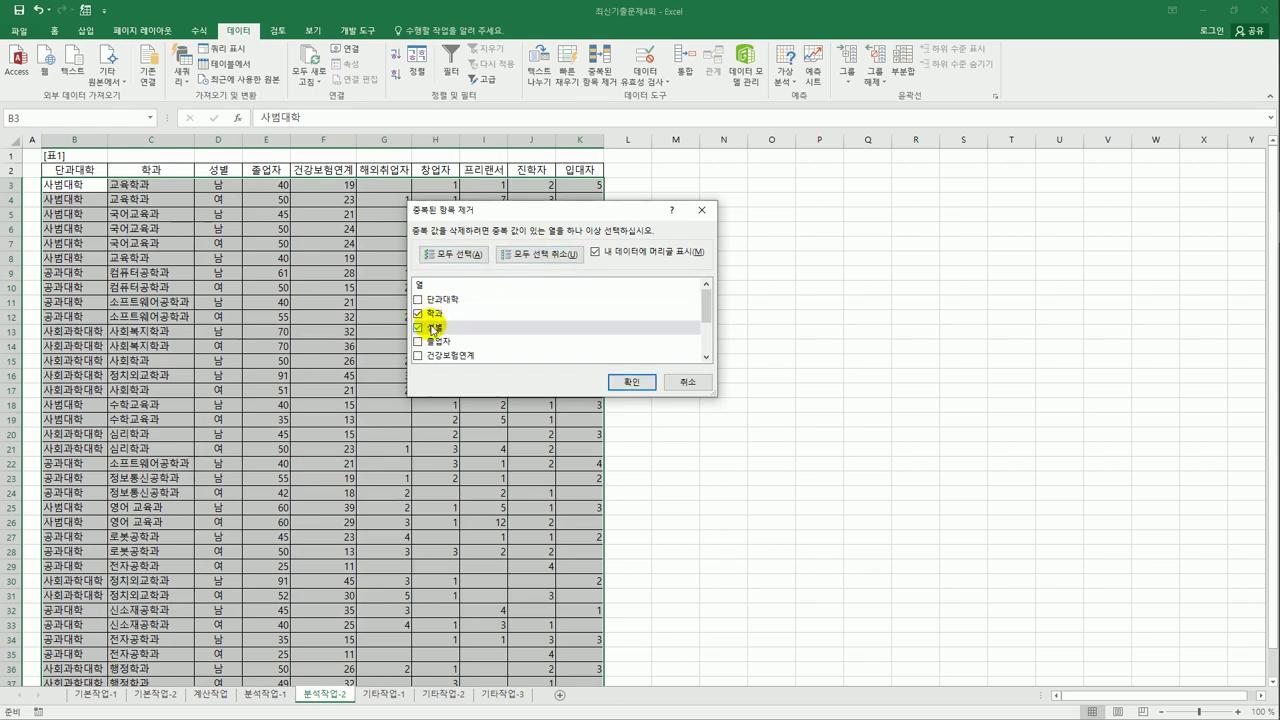
{"action": "left_click", "coordinate": [445, 358]}
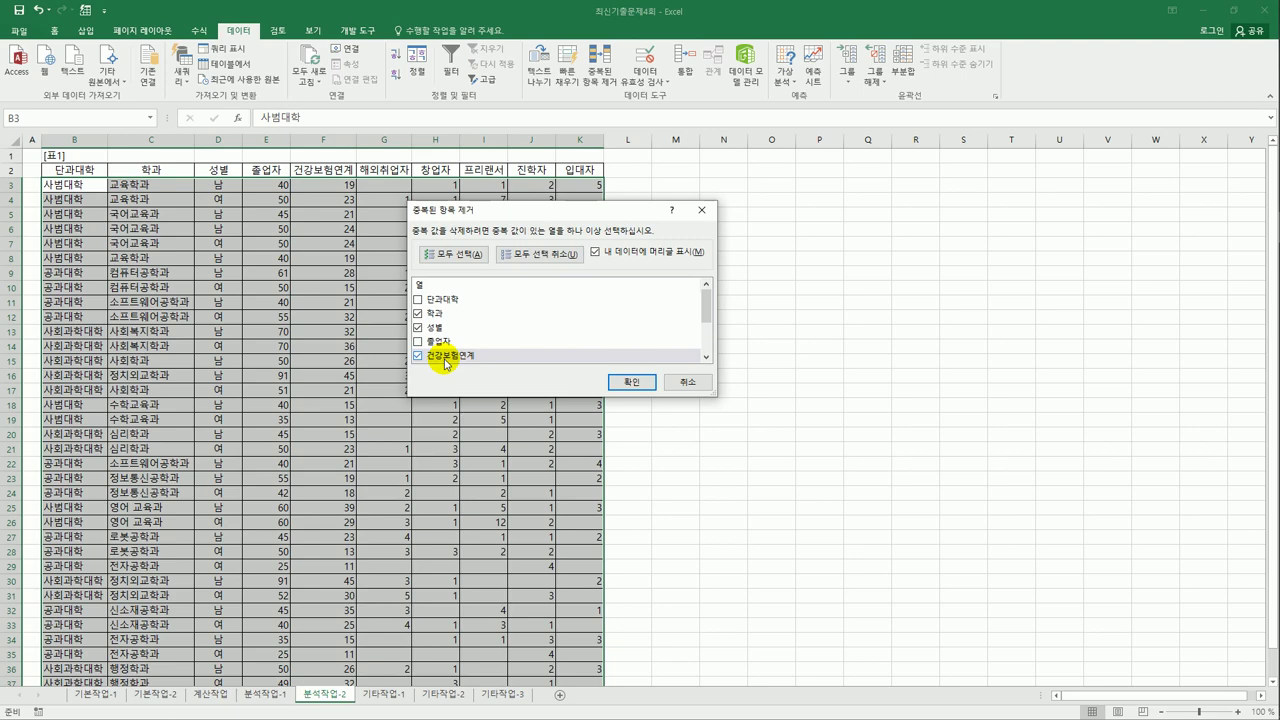
{"action": "left_click", "coordinate": [636, 384]}
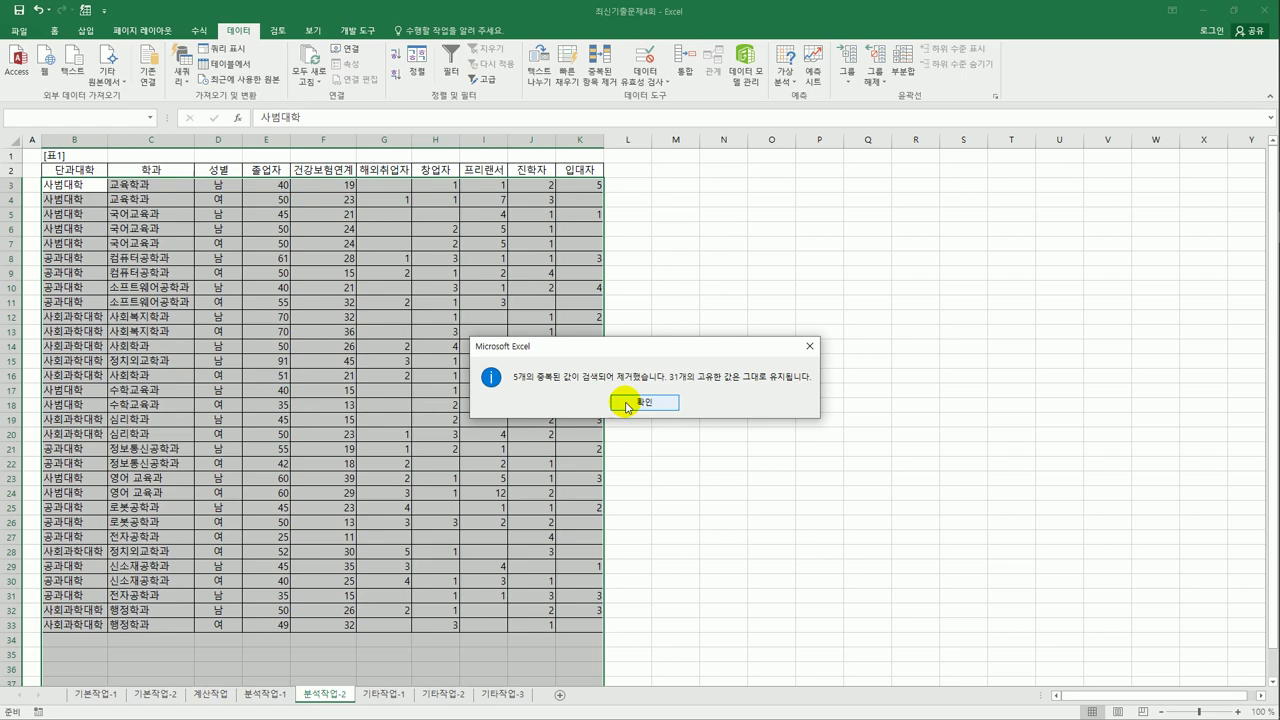
{"action": "left_click", "coordinate": [627, 403]}
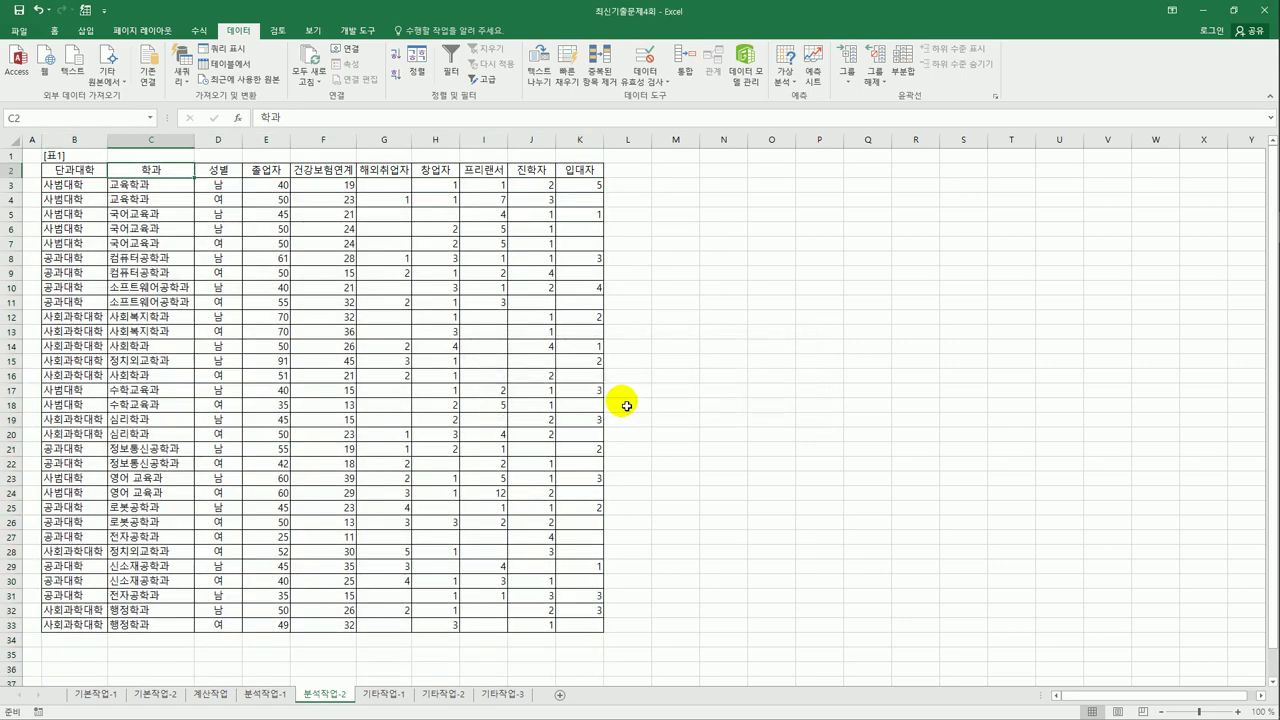
Add a greater-than (보다 큼) highlight rule to the 졸업자 values E3:E33 for values above 60 with 연한 빨강 채우기
{"action": "left_click_drag", "start_coordinate": [266, 185], "coordinate": [278, 628]}
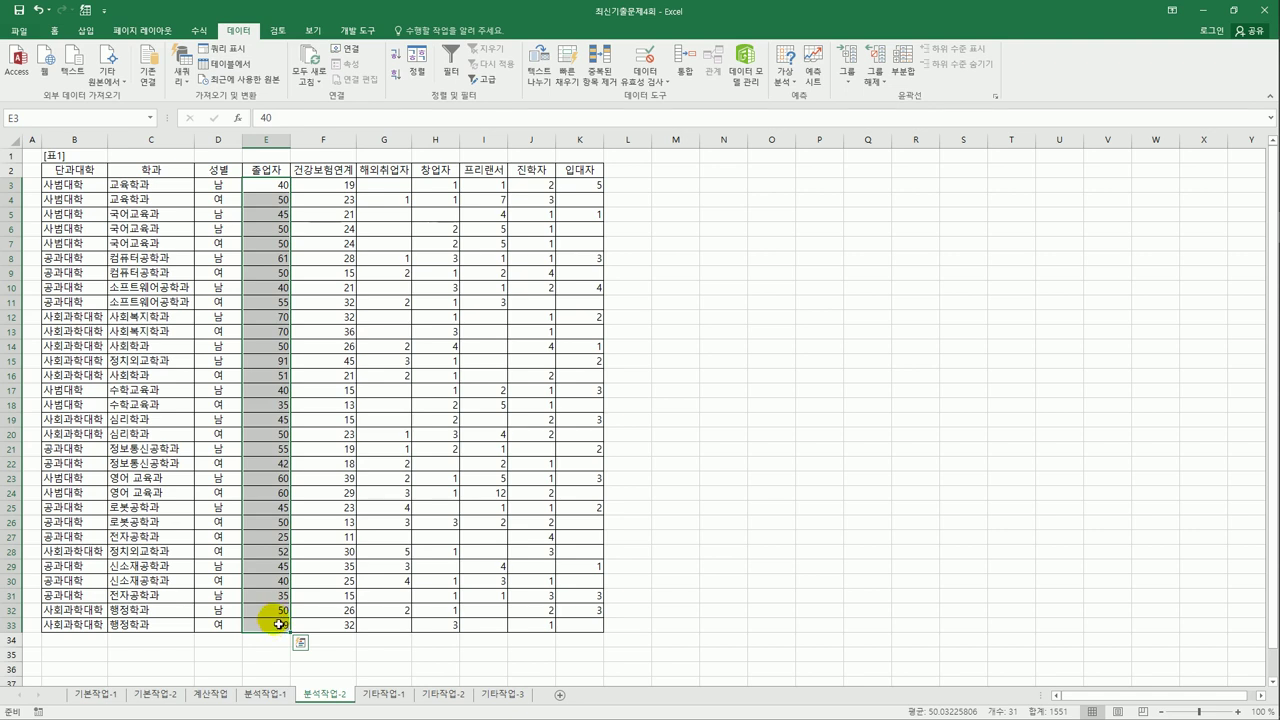
{"action": "left_click", "coordinate": [54, 36]}
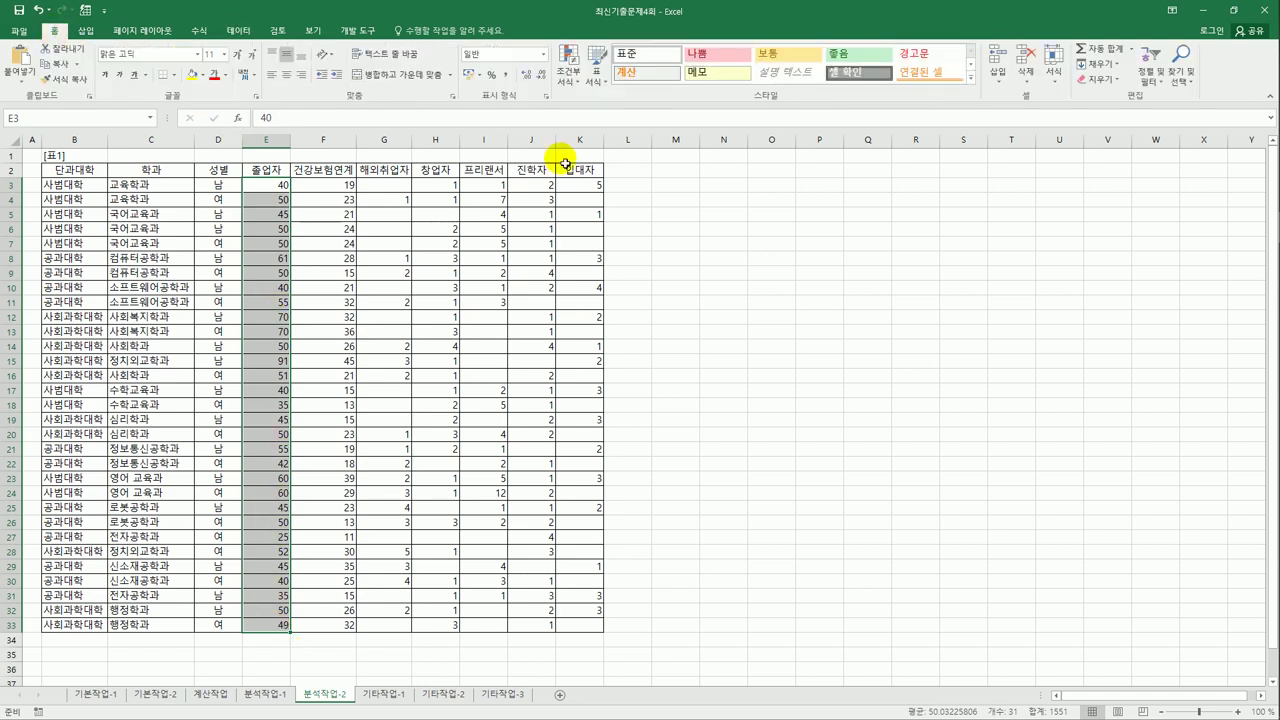
{"action": "left_click", "coordinate": [567, 68]}
{"action": "mouse_move", "coordinate": [578, 110]}
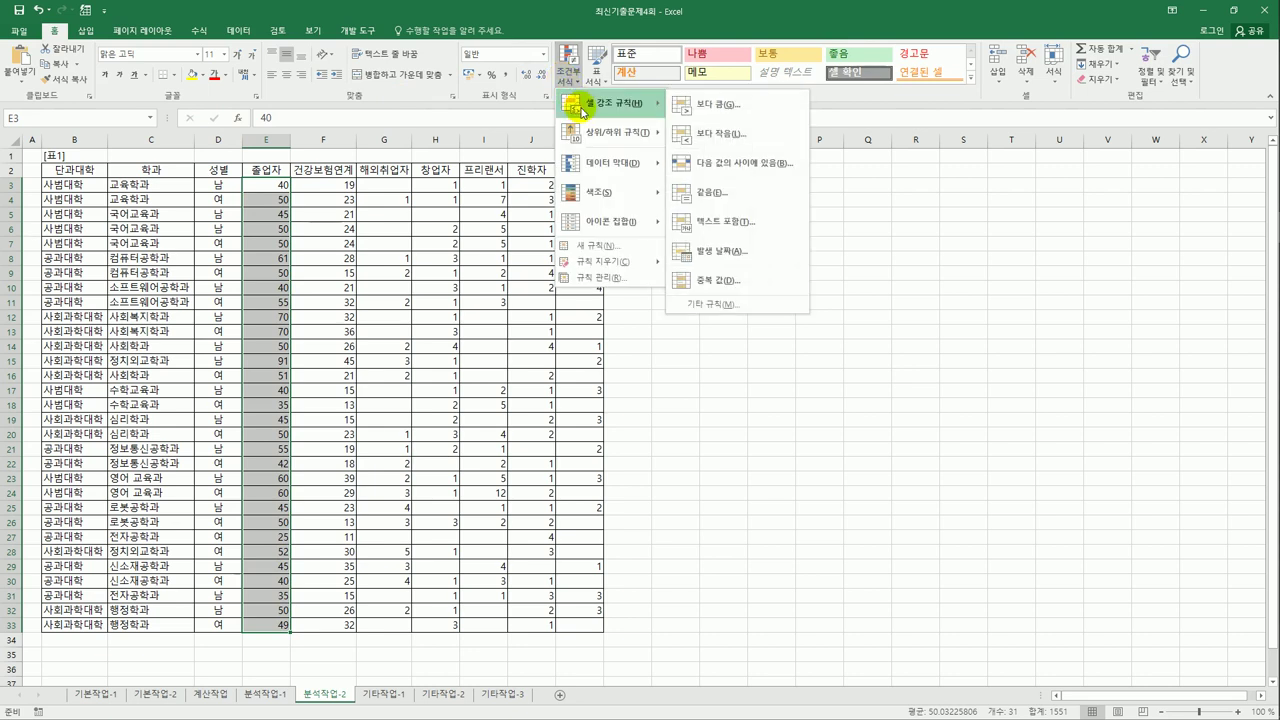
{"action": "left_click", "coordinate": [717, 105]}
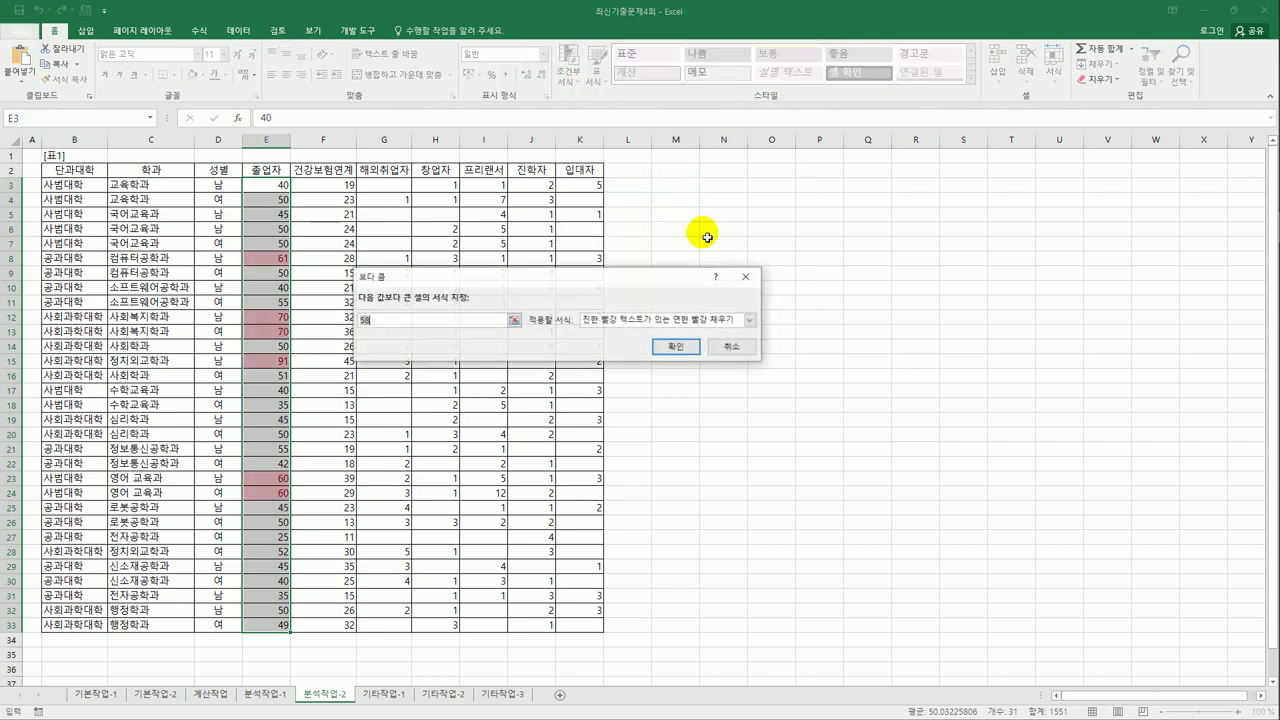
{"action": "type", "text": "60"}
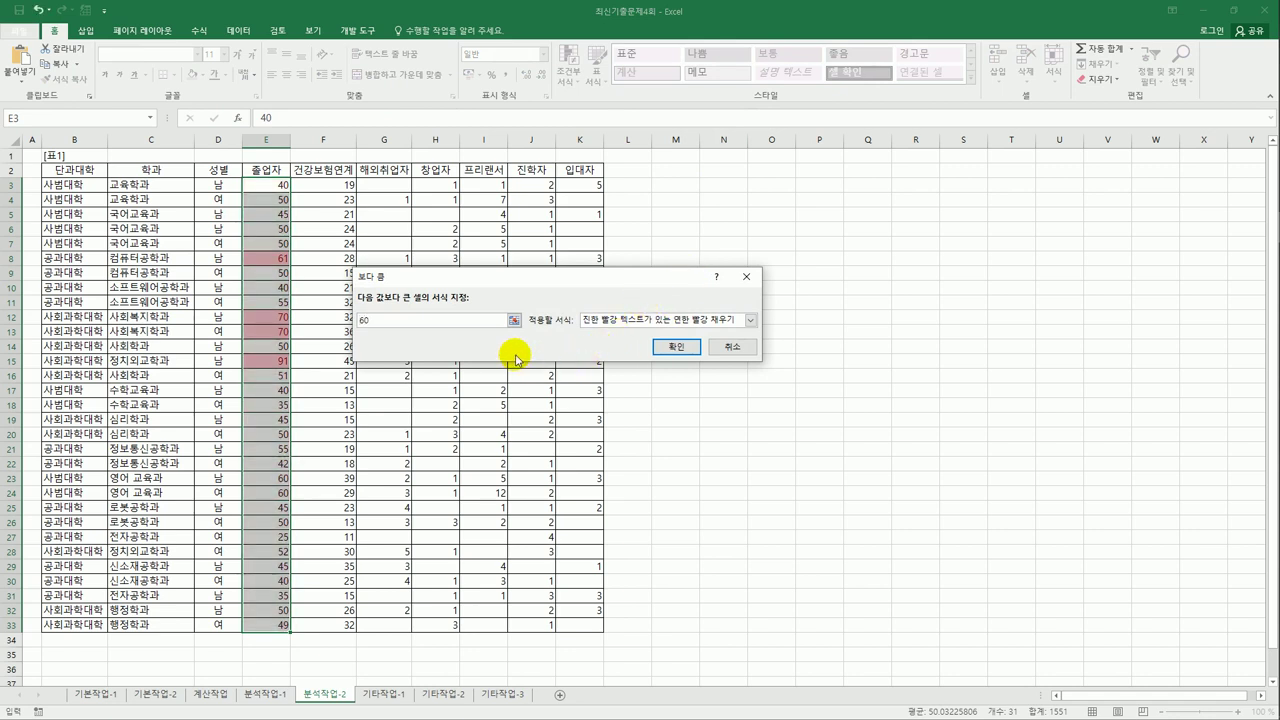
{"action": "left_click", "coordinate": [750, 321]}
{"action": "left_click", "coordinate": [733, 364]}
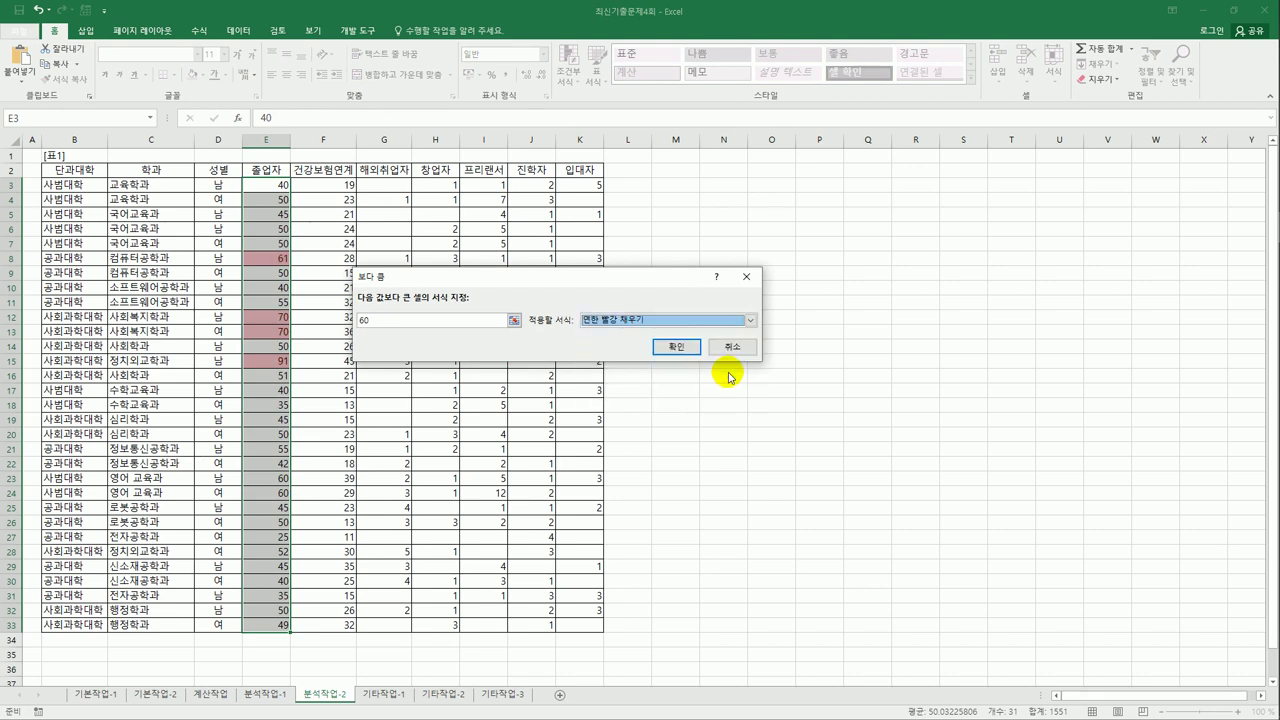
{"action": "left_click", "coordinate": [666, 348]}
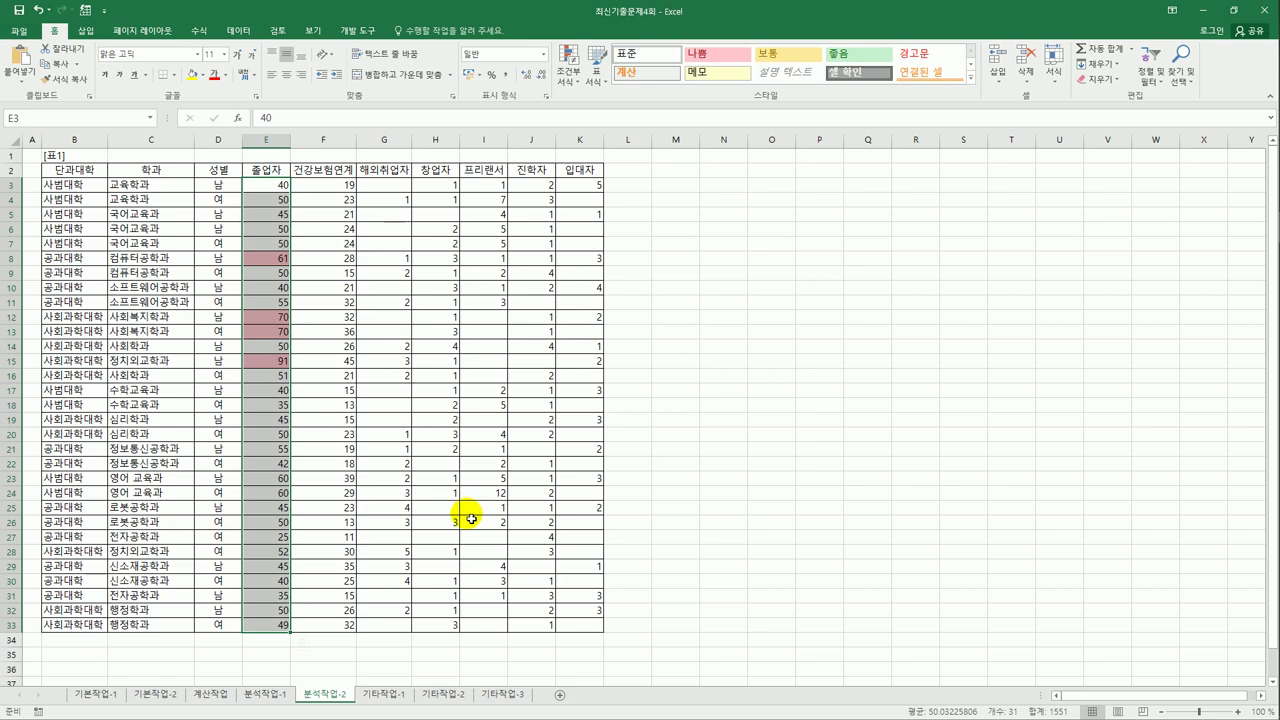
Turn on filtering for [표1] and filter the 졸업자 column by the light red cell colour
{"action": "left_click", "coordinate": [328, 175]}
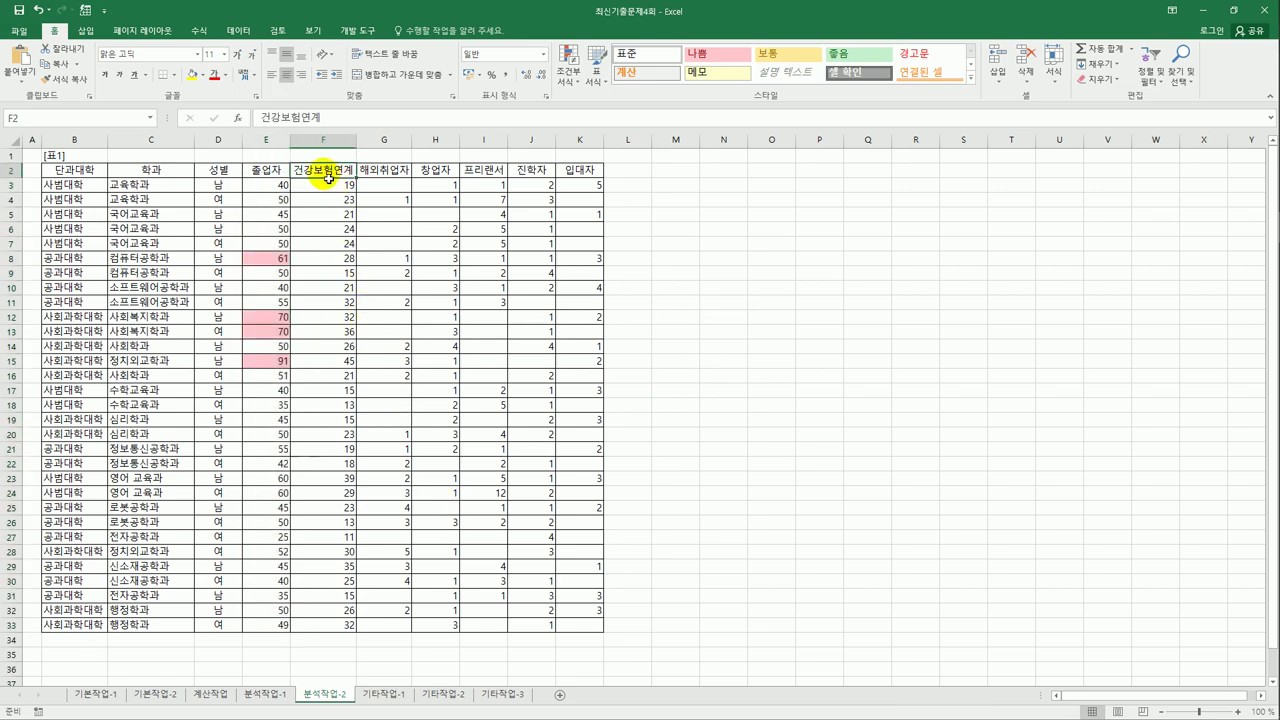
{"action": "left_click", "coordinate": [238, 30]}
{"action": "left_click", "coordinate": [449, 66]}
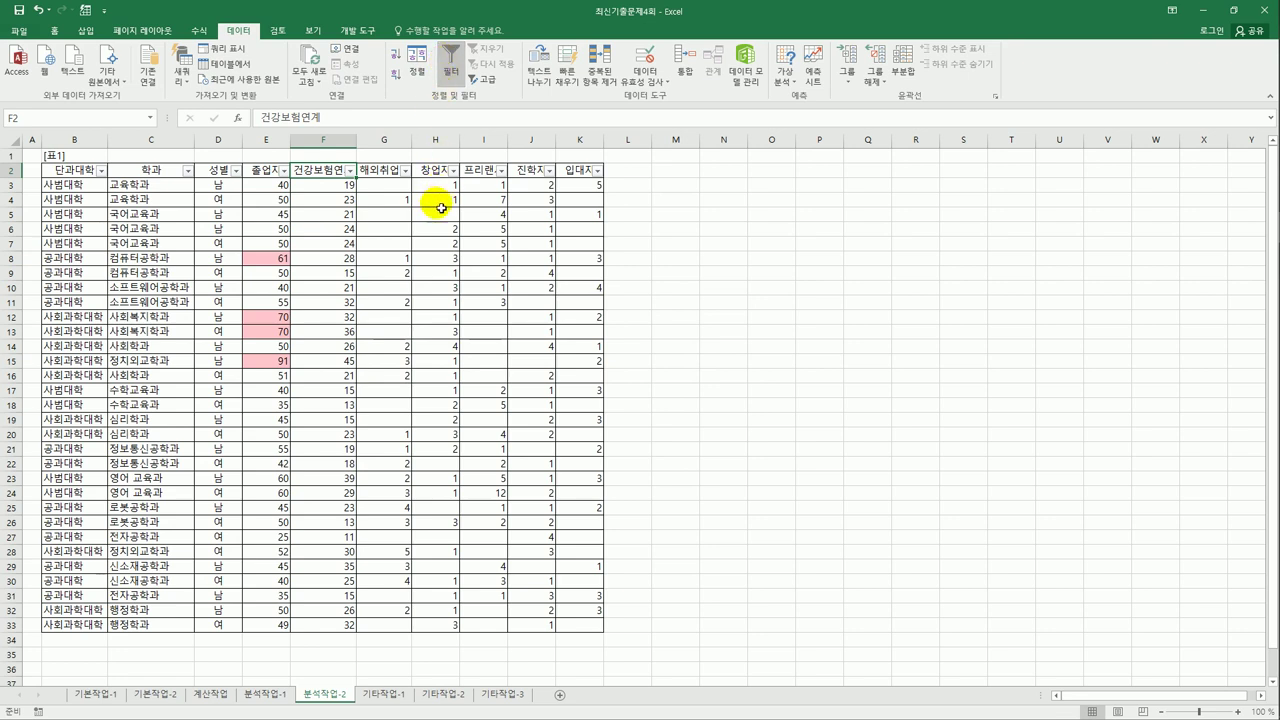
{"action": "left_click", "coordinate": [266, 175]}
{"action": "left_click", "coordinate": [284, 171]}
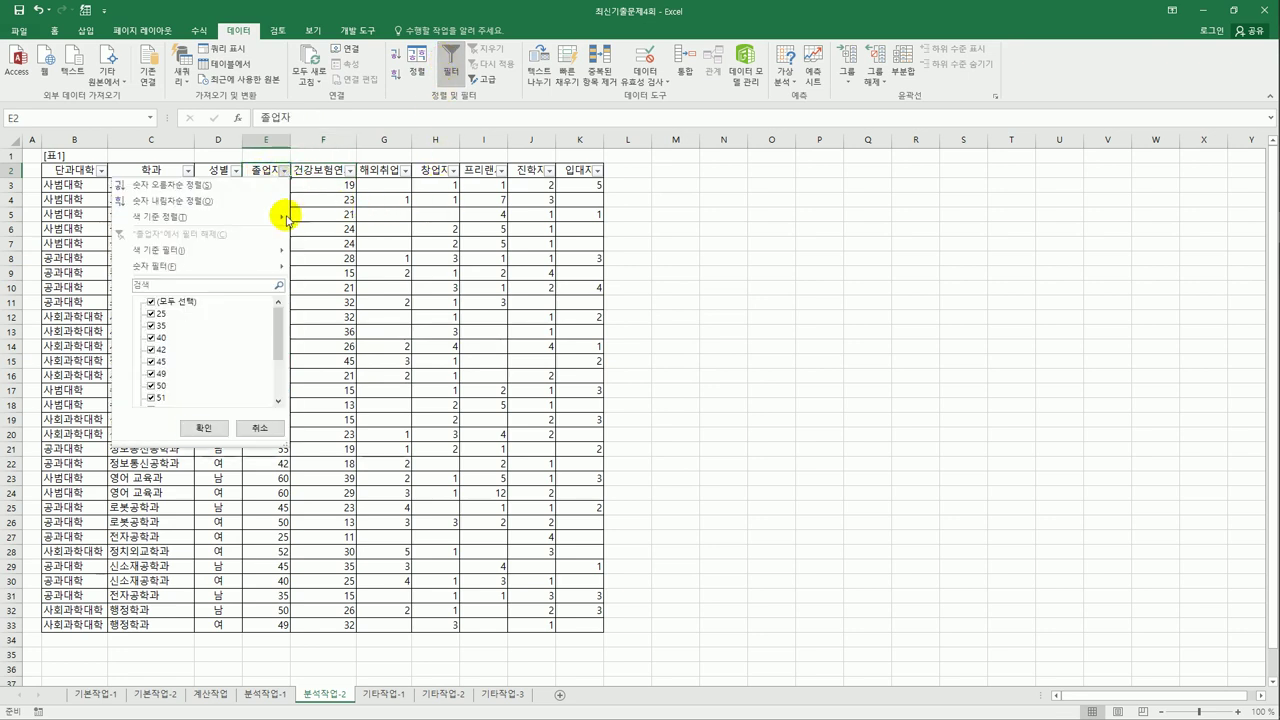
{"action": "mouse_move", "coordinate": [232, 261]}
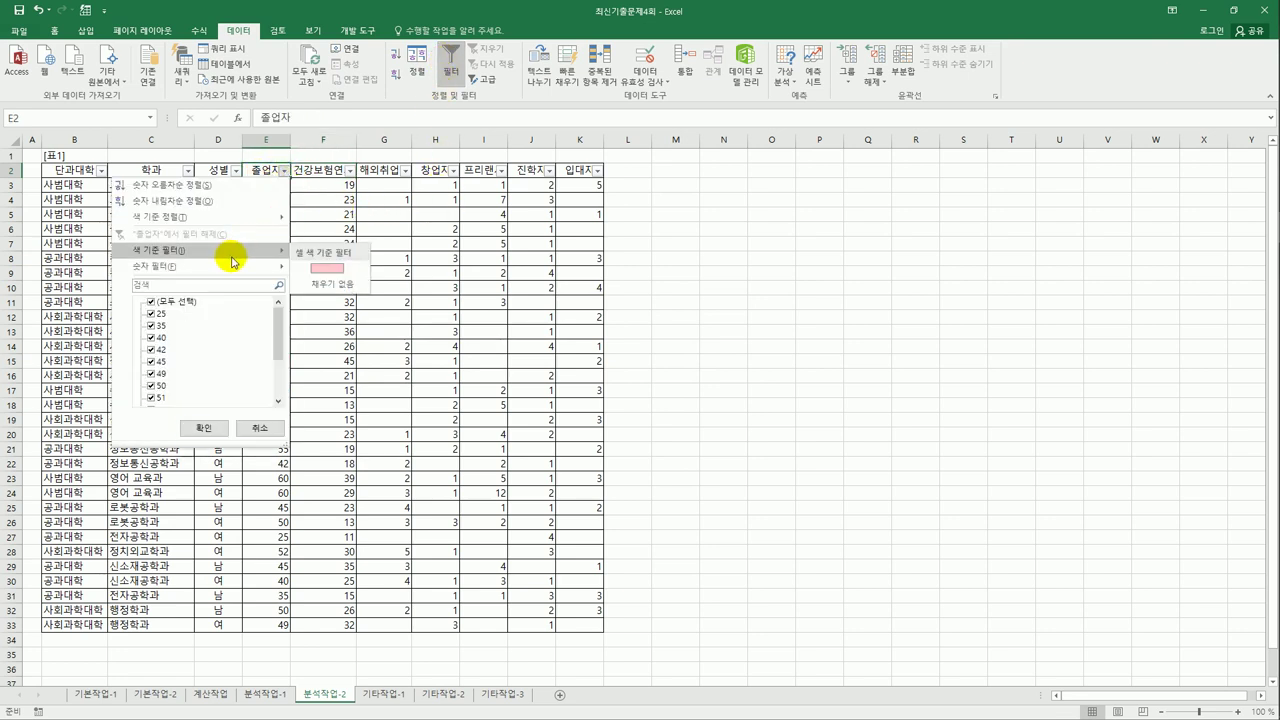
{"action": "left_click", "coordinate": [324, 270]}
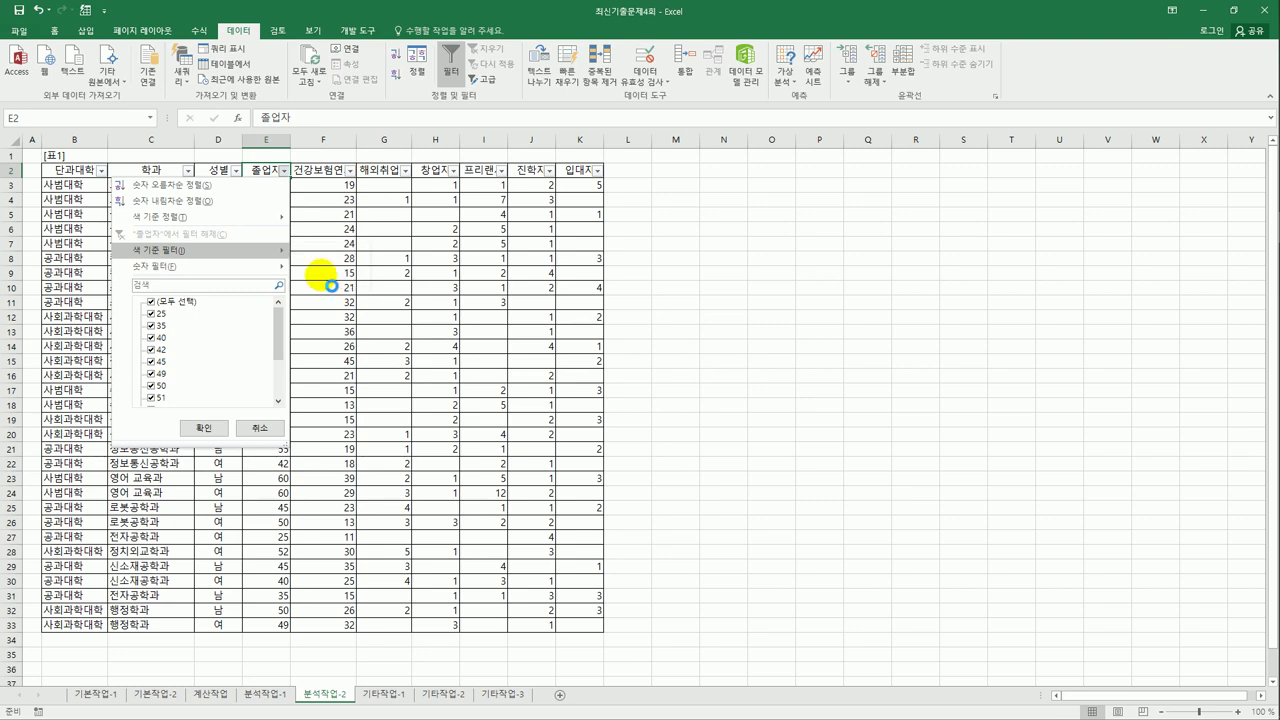
{"action": "left_click", "coordinate": [648, 346]}
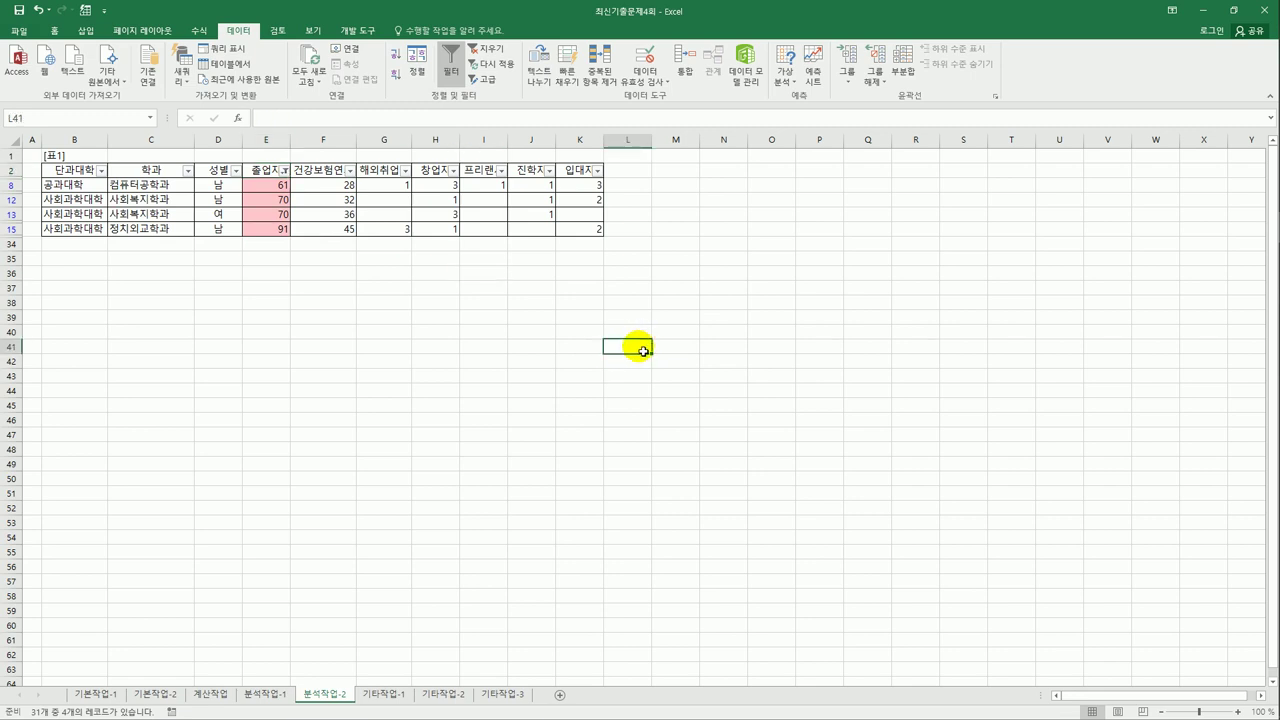
On 기타작업-1, switch the chart's rows and columns so that the 학과 names form the horizontal axis
{"action": "left_click", "coordinate": [395, 694]}
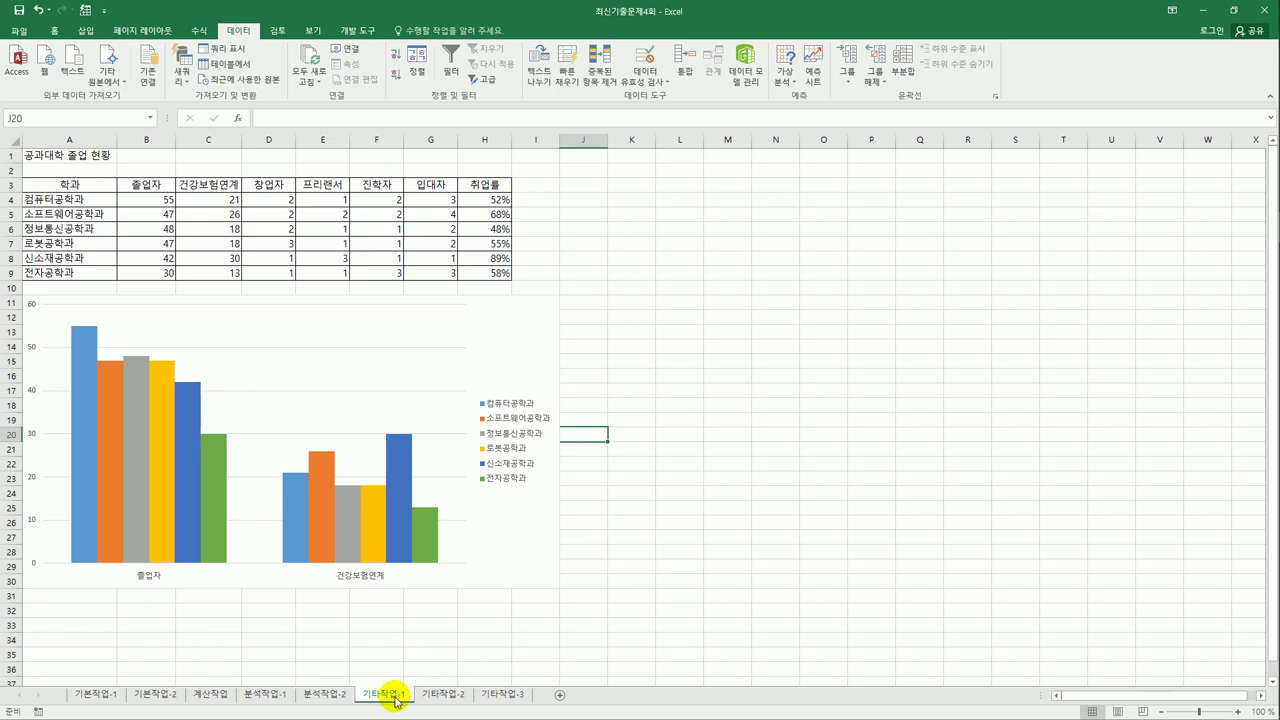
{"action": "left_click", "coordinate": [512, 358]}
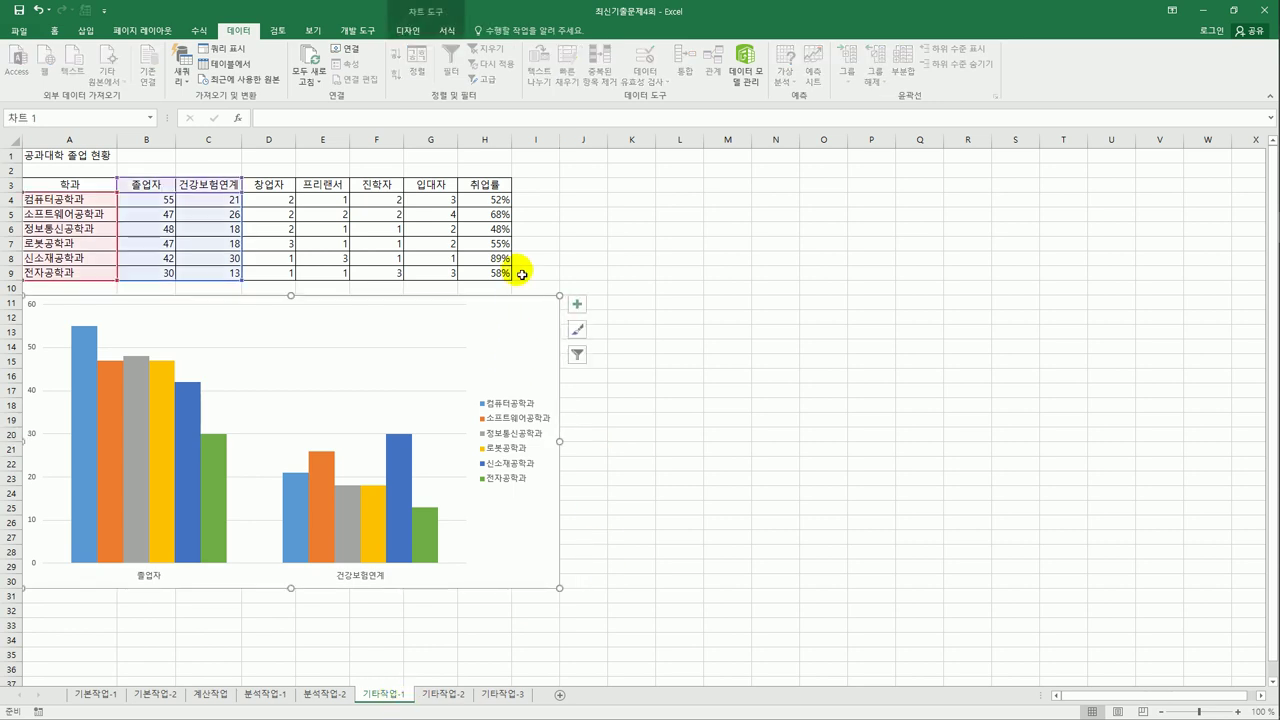
{"action": "left_click", "coordinate": [408, 30]}
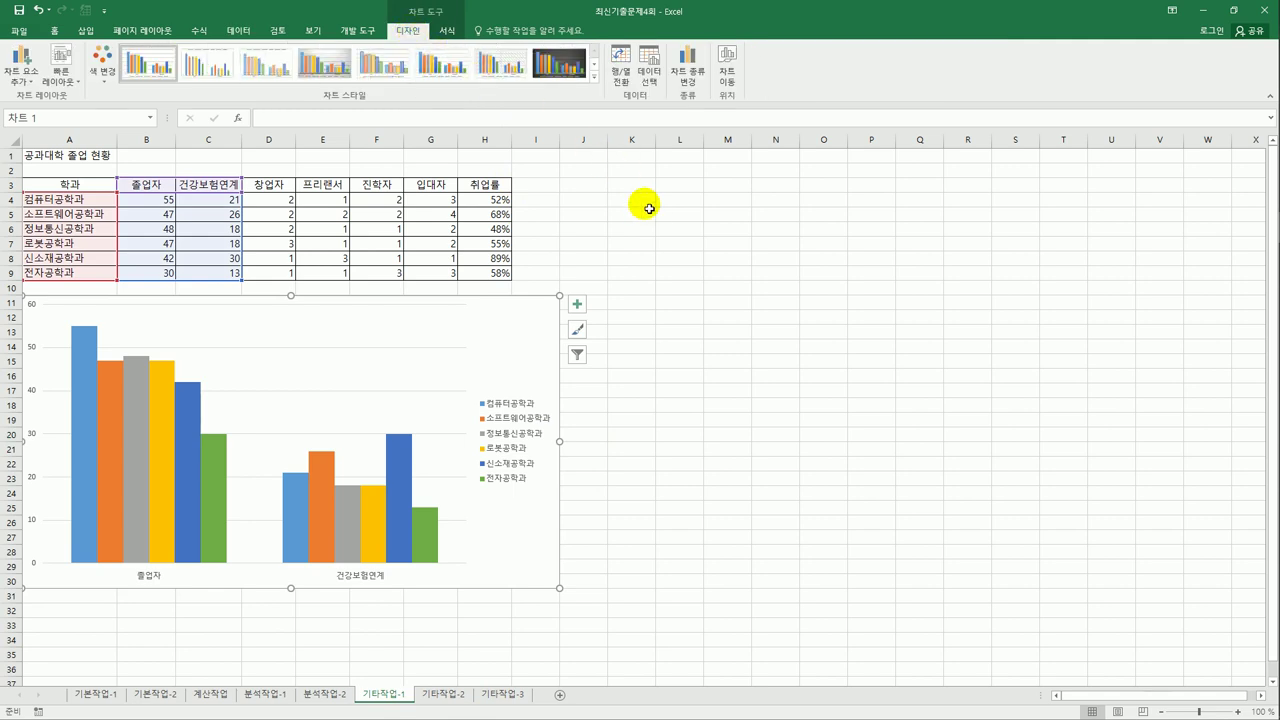
{"action": "left_click", "coordinate": [621, 75]}
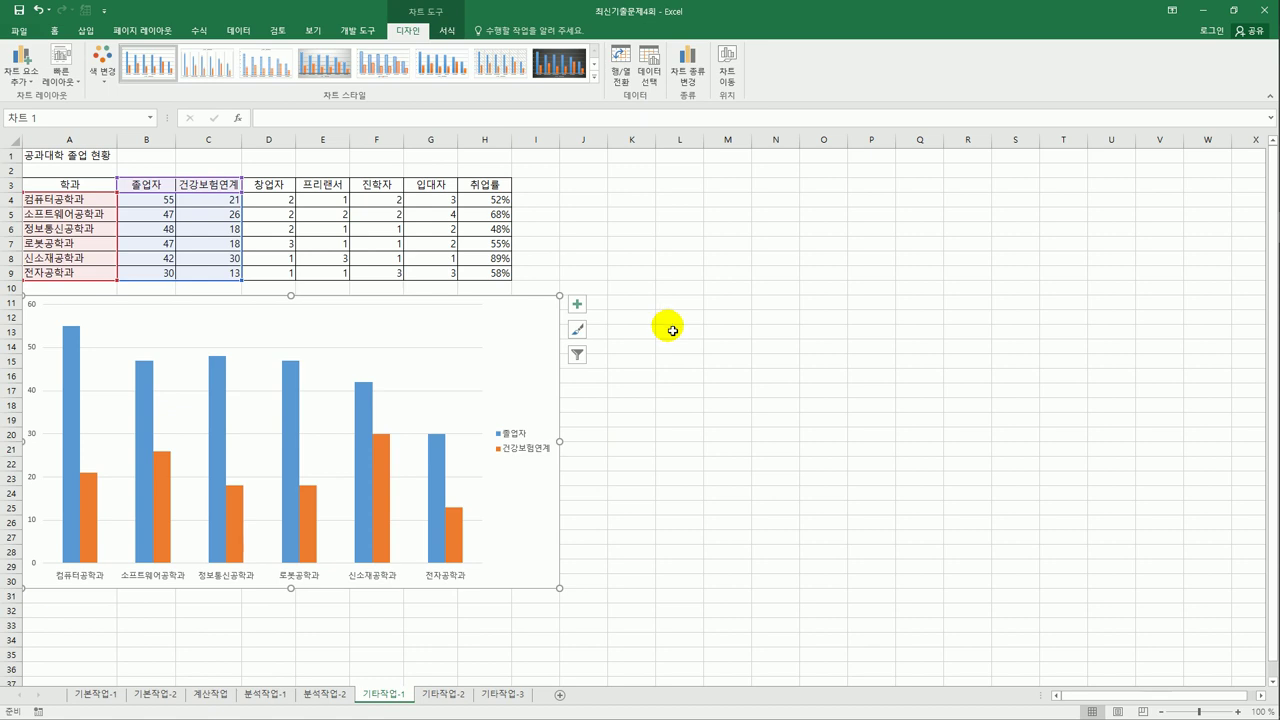
Change the chart type to a line chart with markers (표식이 있는 꺾은선형)
{"action": "left_click", "coordinate": [687, 65]}
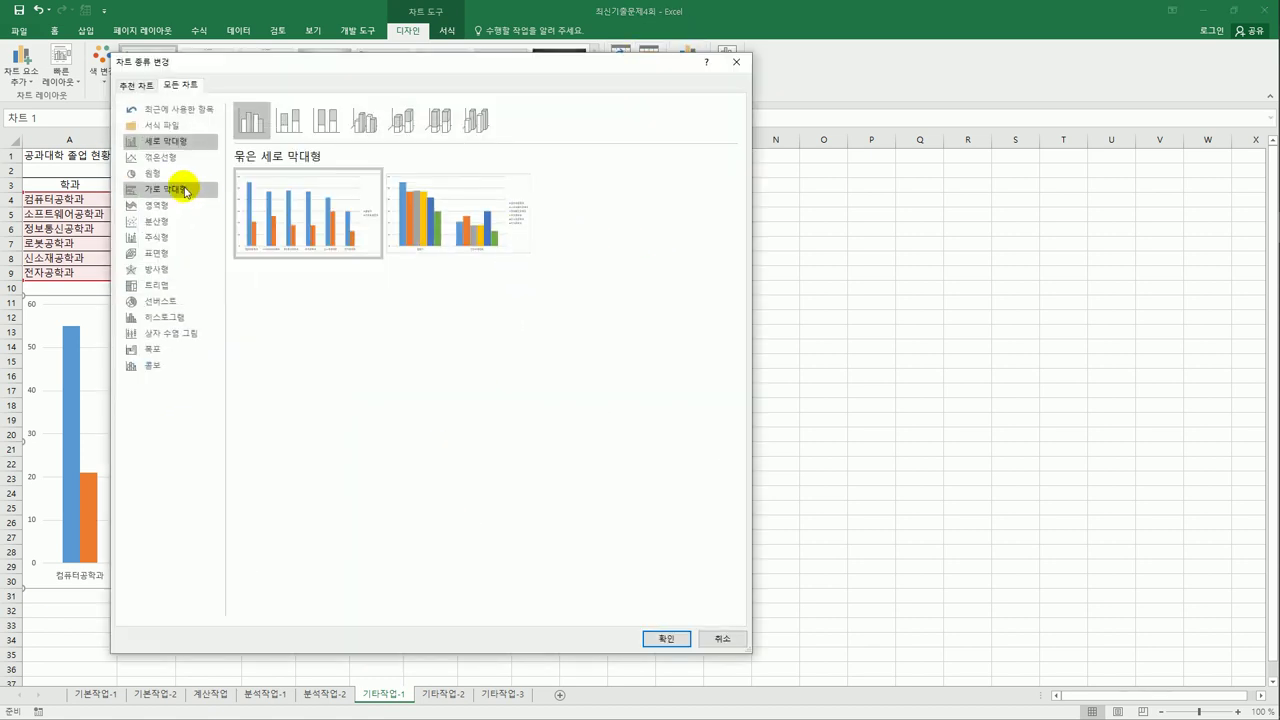
{"action": "left_click", "coordinate": [158, 159]}
{"action": "mouse_move", "coordinate": [249, 212]}
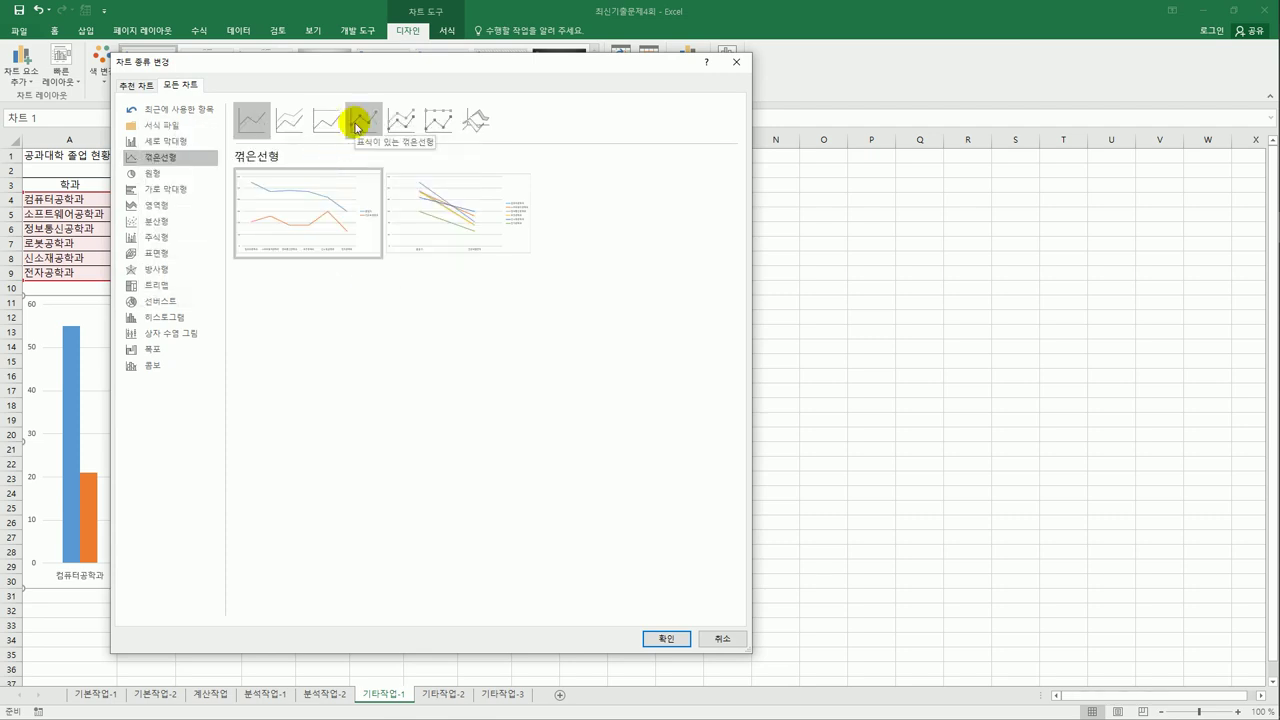
{"action": "left_click", "coordinate": [357, 126]}
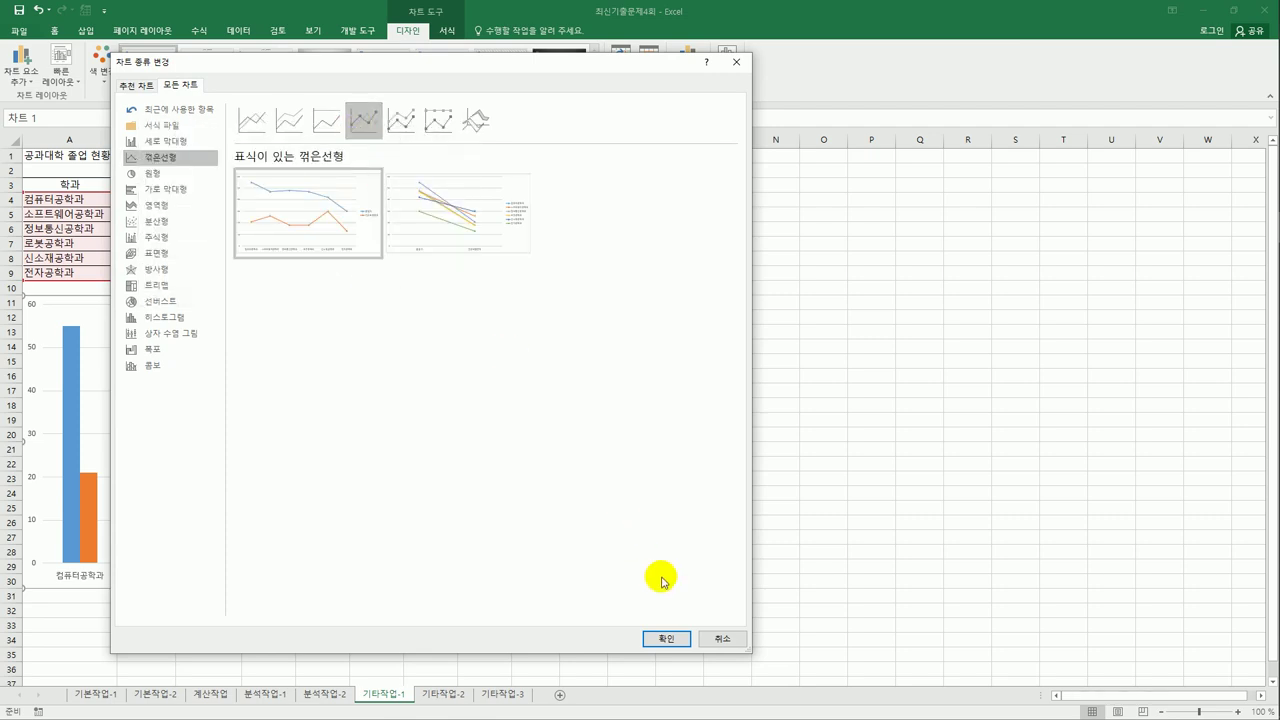
{"action": "left_click", "coordinate": [666, 640]}
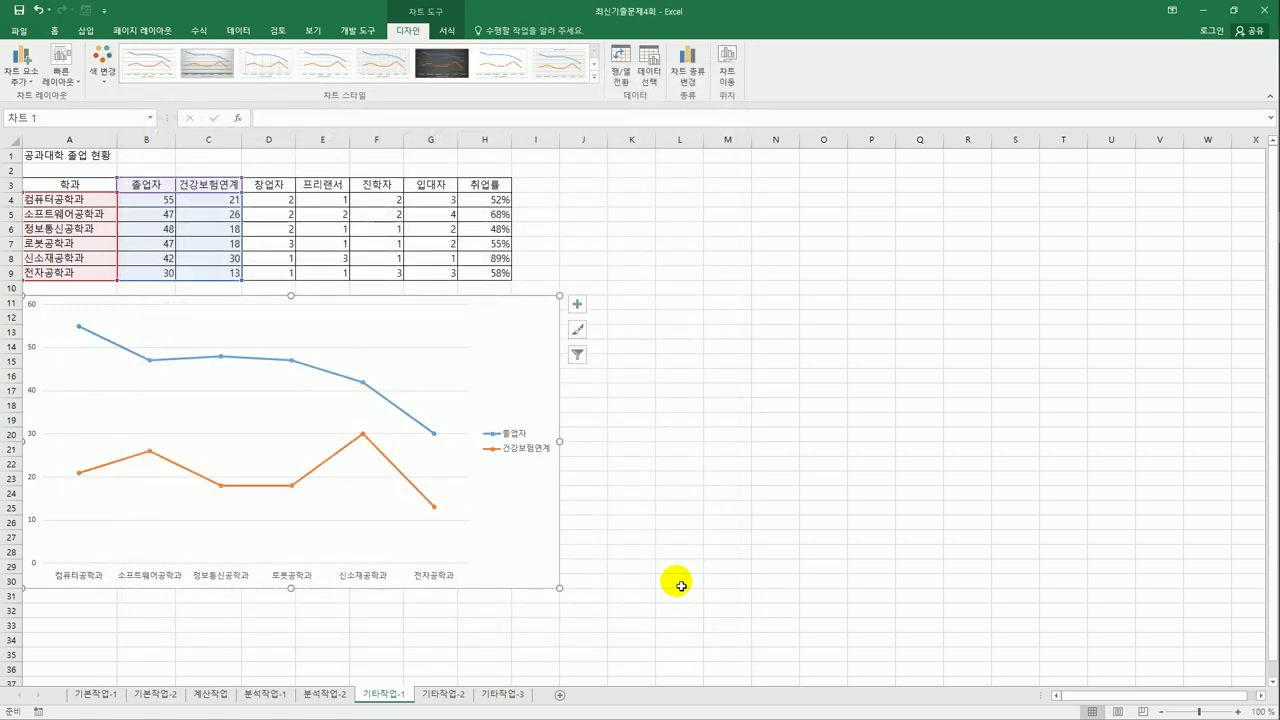
Add data labels positioned above (위쪽) the points of the 건강보험연계 series only
{"action": "left_click", "coordinate": [363, 437]}
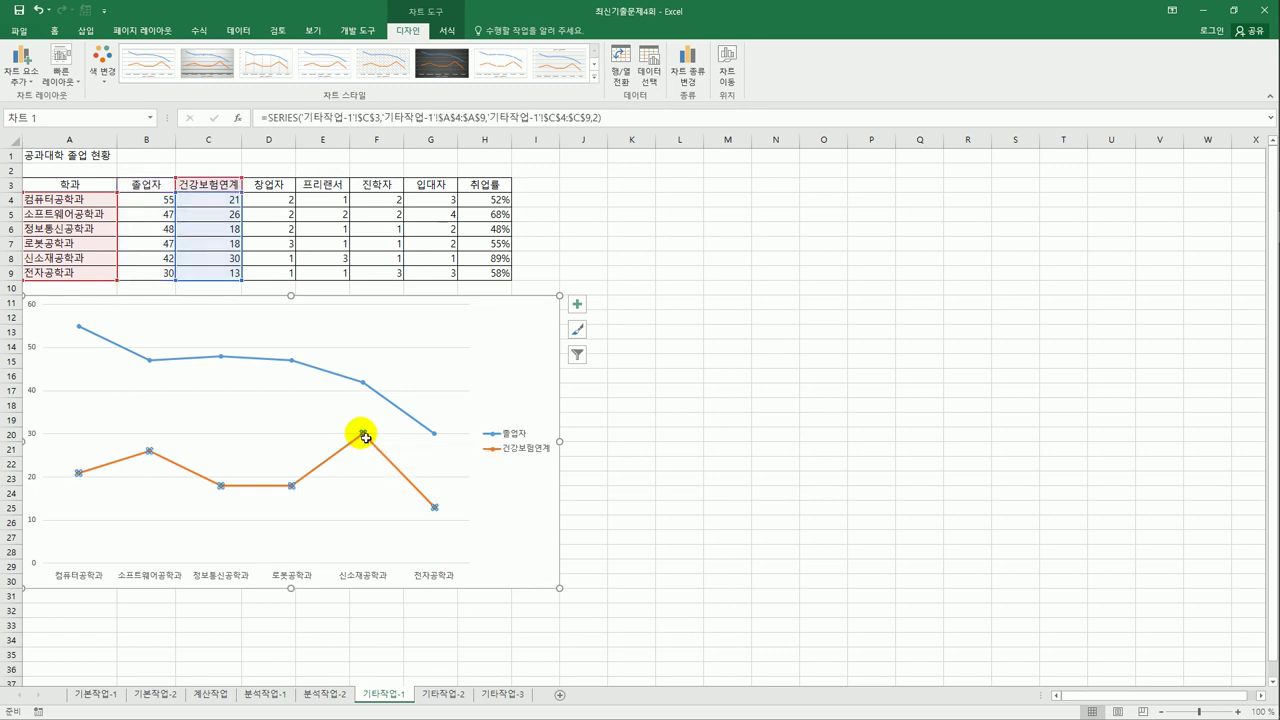
{"action": "left_click", "coordinate": [577, 303]}
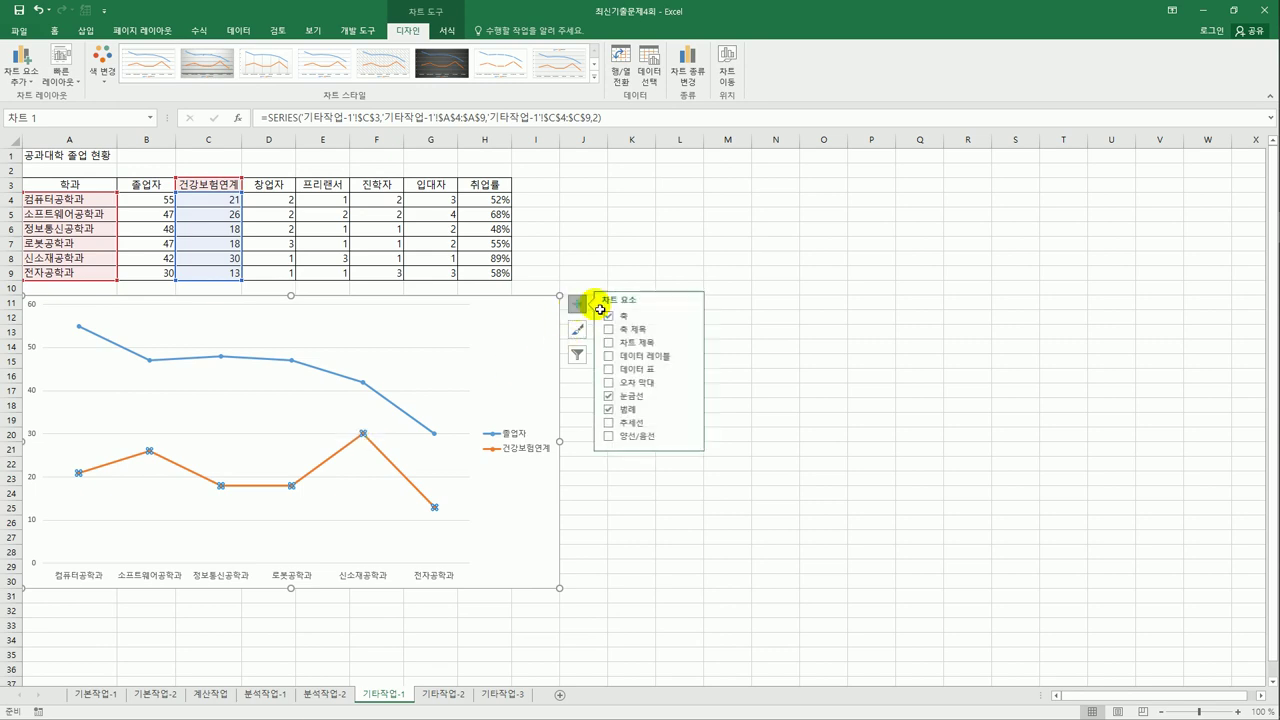
{"action": "left_click", "coordinate": [694, 361]}
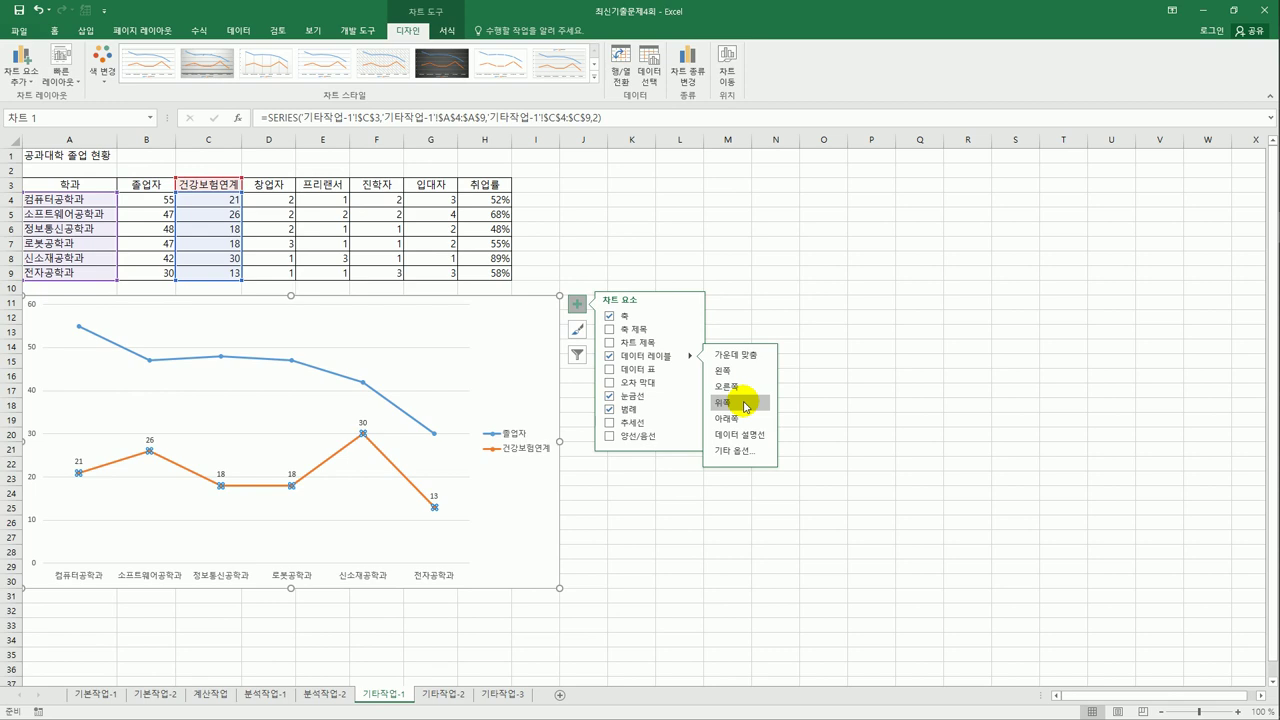
Add a chart title and link its text to cell A1 of 기타작업-1
{"action": "left_click", "coordinate": [660, 345]}
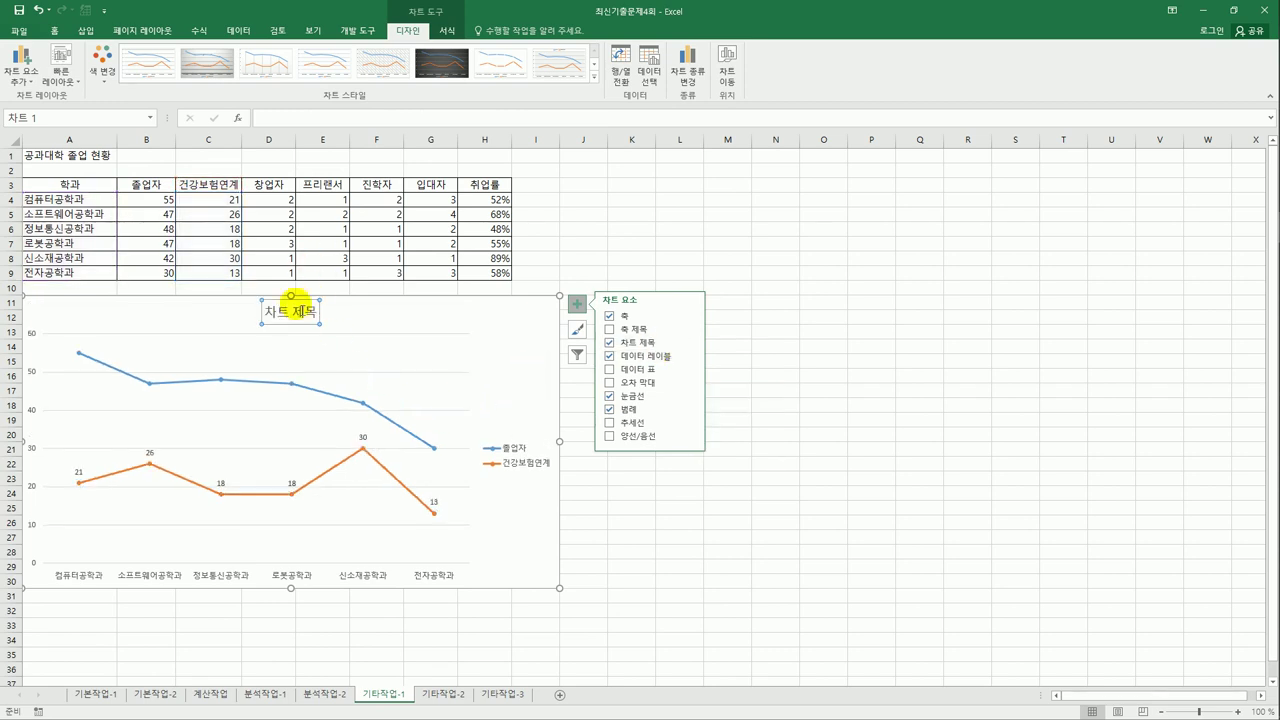
{"action": "left_click", "coordinate": [272, 120]}
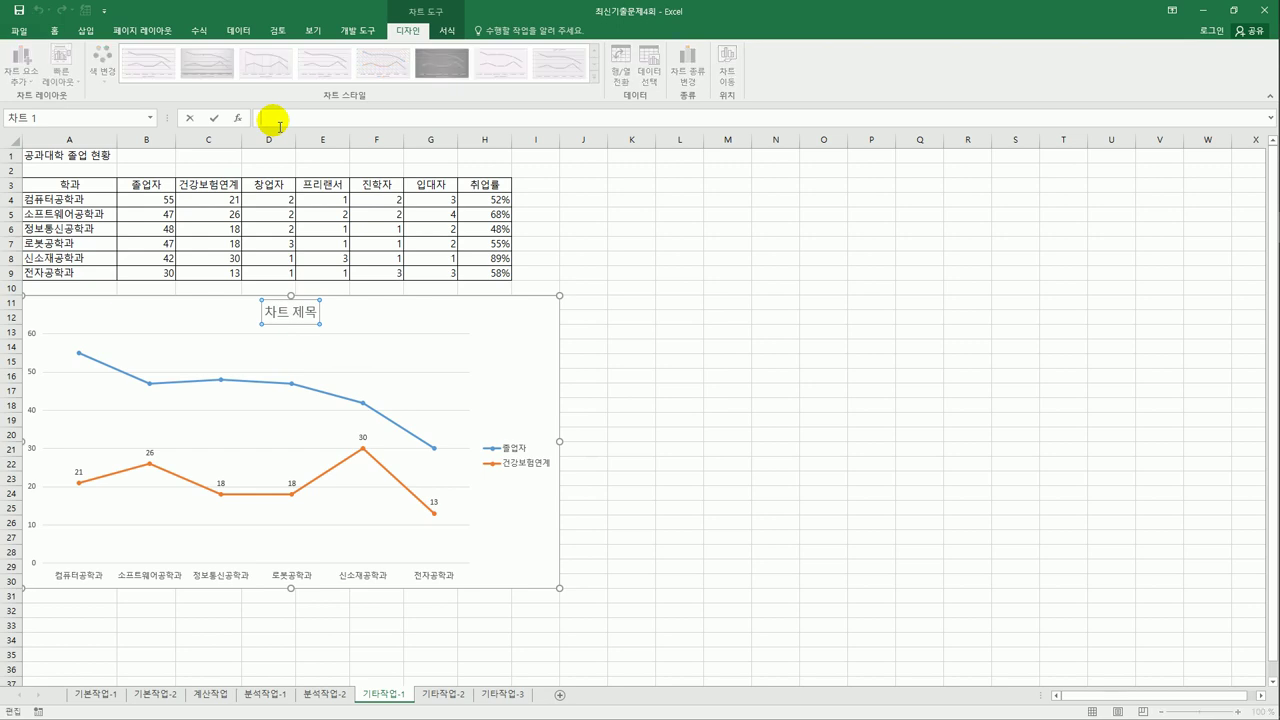
{"action": "type", "text": "="}
{"action": "left_click", "coordinate": [80, 157]}
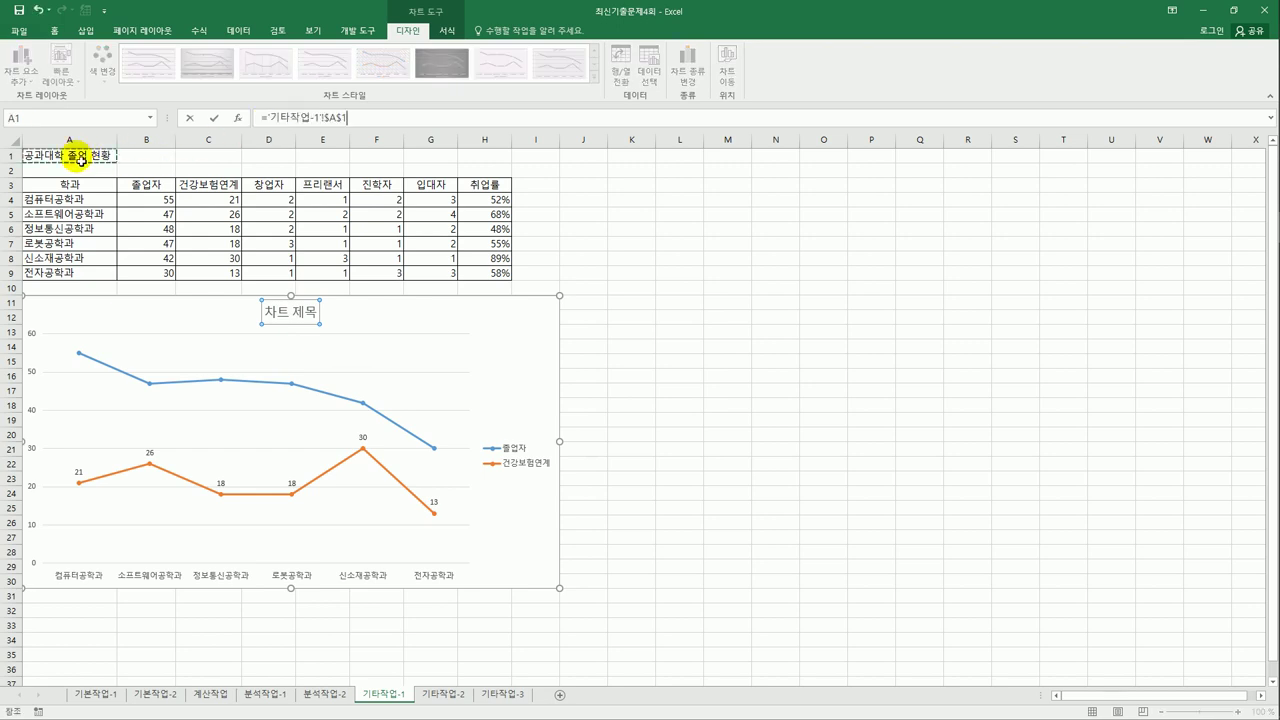
{"action": "key", "text": "Return"}
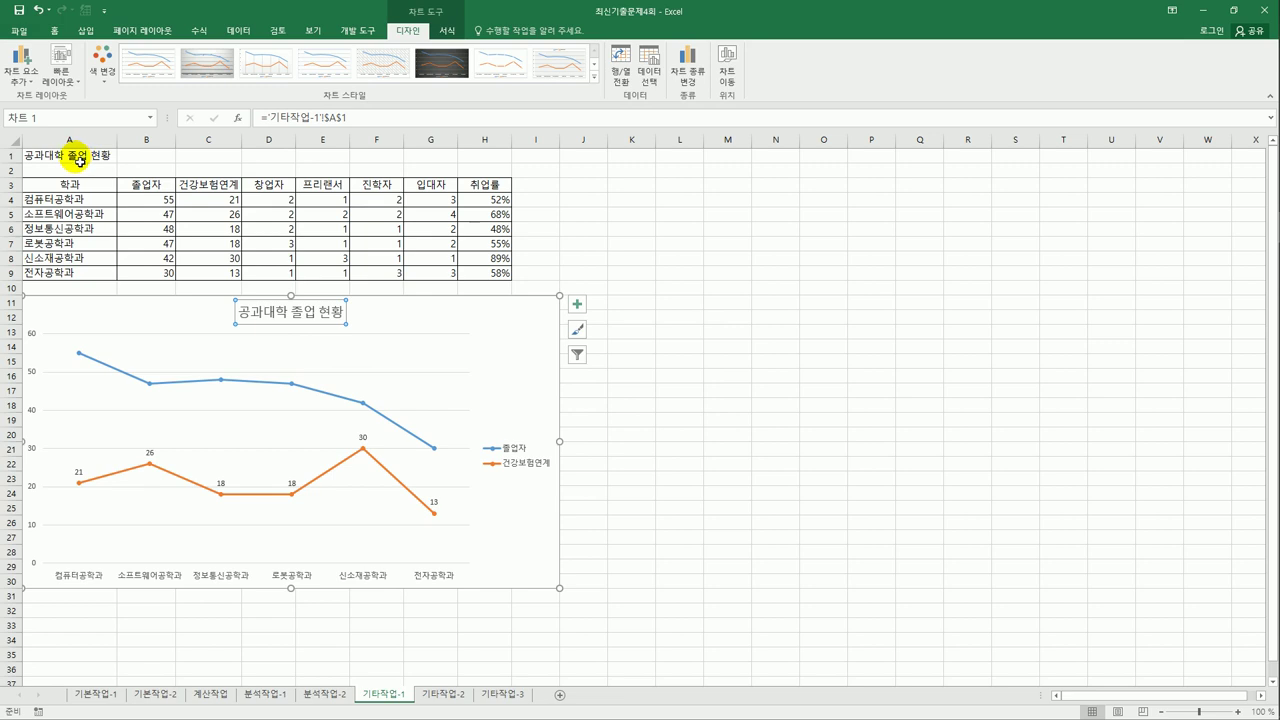
Set the major unit of the chart's vertical value axis to 5
{"action": "left_click", "coordinate": [33, 376]}
{"action": "right_click", "coordinate": [33, 376]}
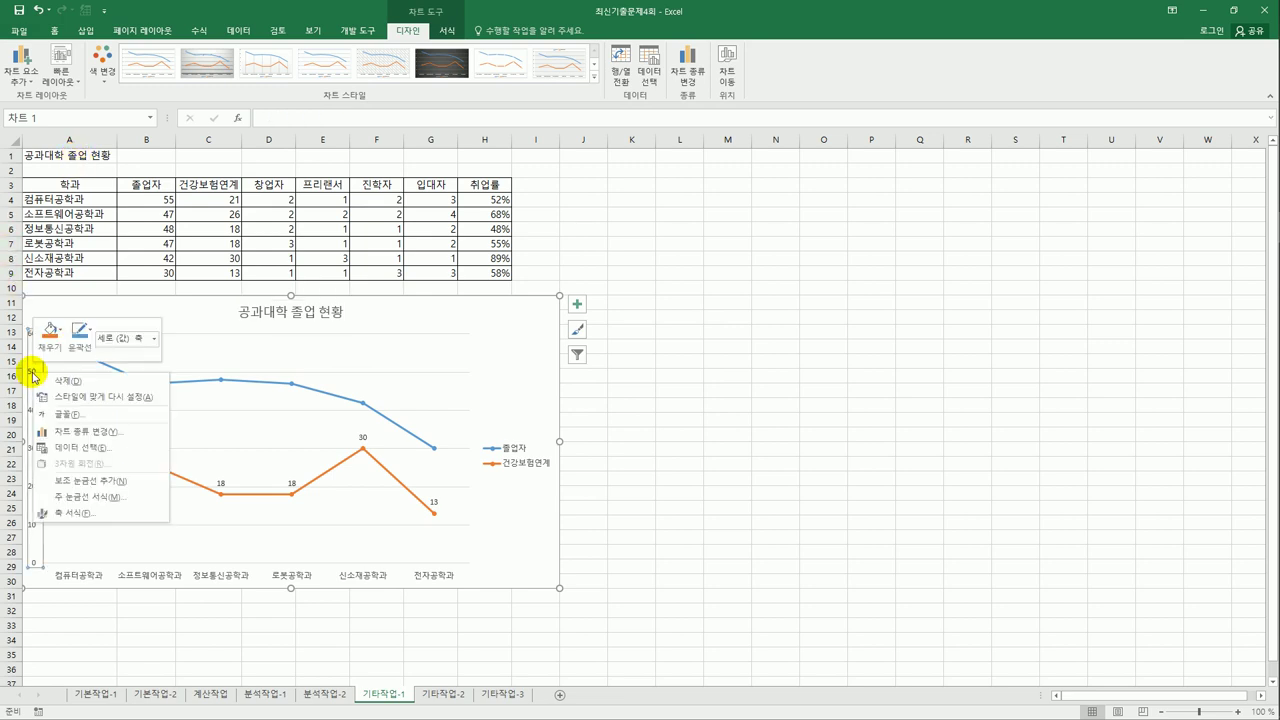
{"action": "left_click", "coordinate": [78, 512]}
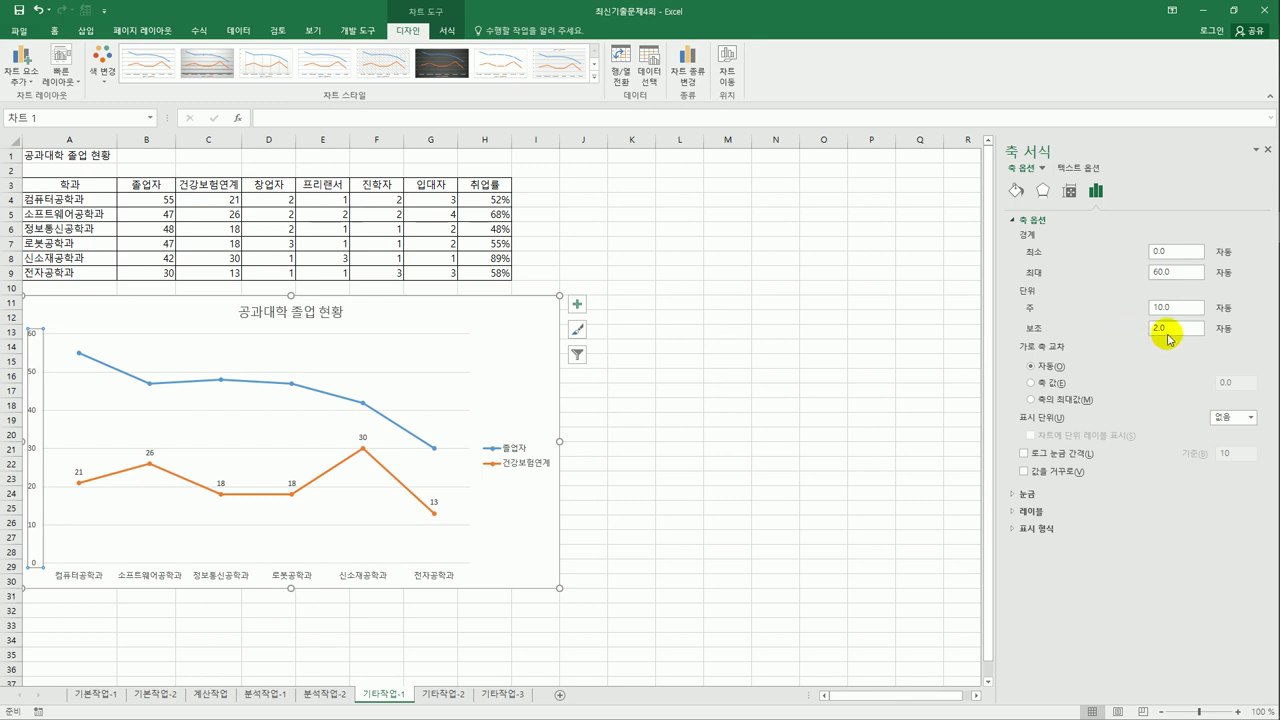
{"action": "left_click_drag", "start_coordinate": [1192, 308], "coordinate": [1157, 311]}
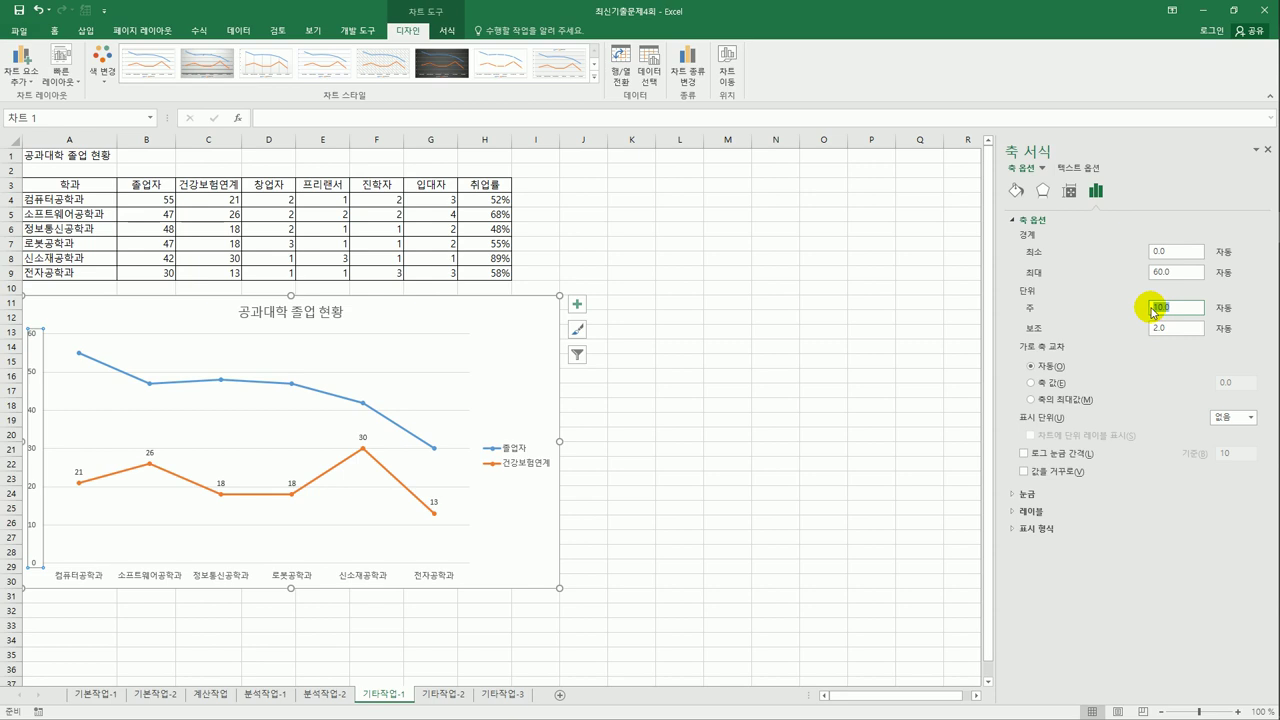
{"action": "type", "text": "5"}
Set the vertical axis bounds to a minimum of 10 and a maximum of 60
{"action": "left_click", "coordinate": [1185, 252]}
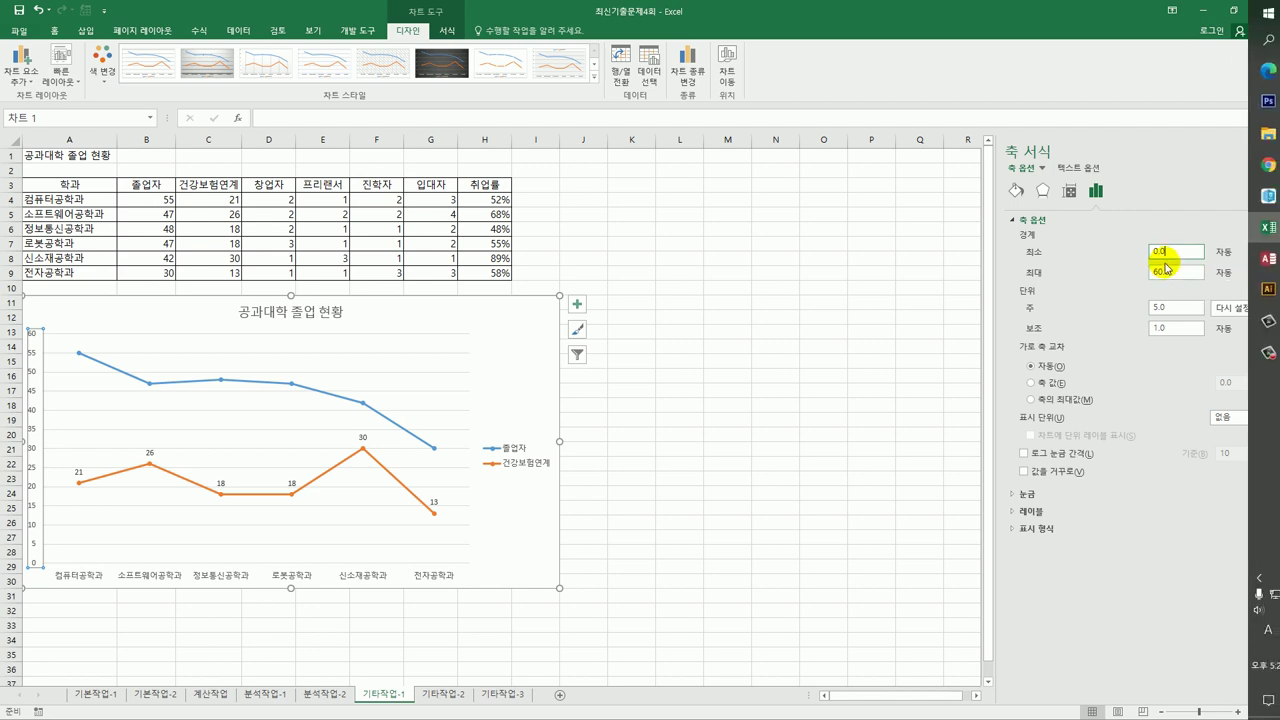
{"action": "left_click_drag", "start_coordinate": [1163, 251], "coordinate": [1146, 255]}
{"action": "type", "text": "10"}
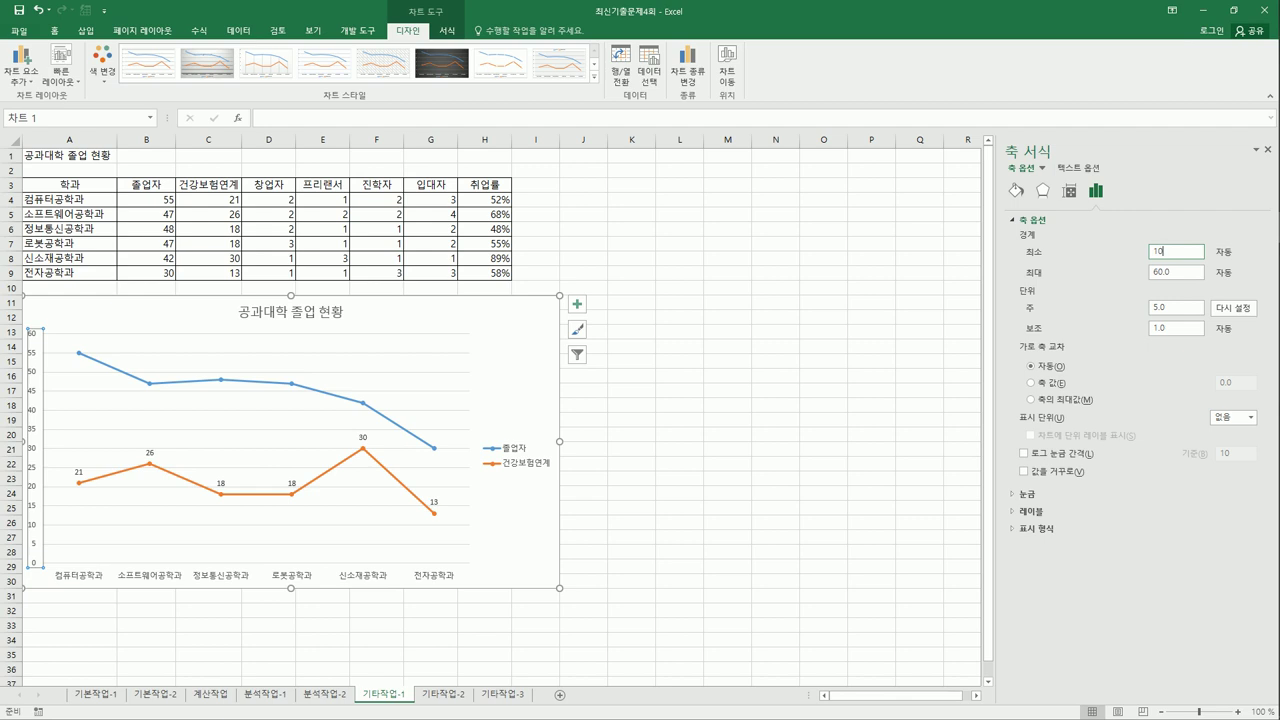
{"action": "left_click_drag", "start_coordinate": [1160, 271], "coordinate": [1137, 275]}
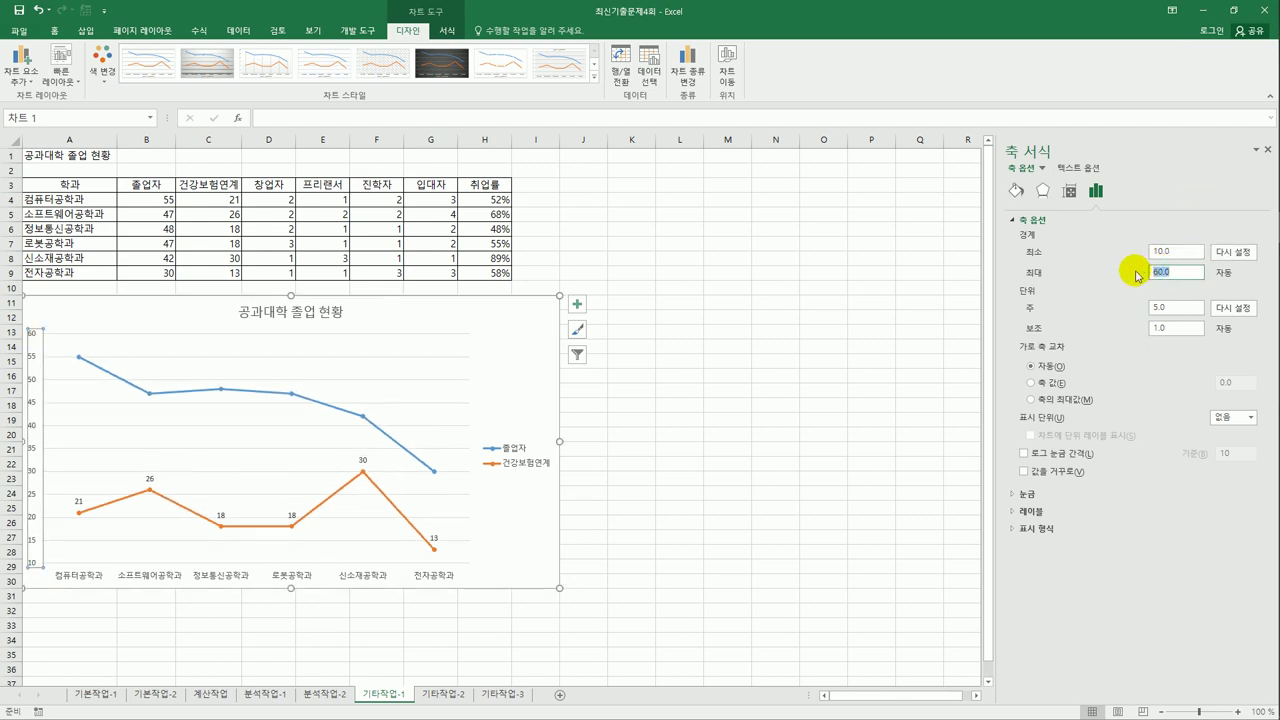
{"action": "type", "text": "60"}
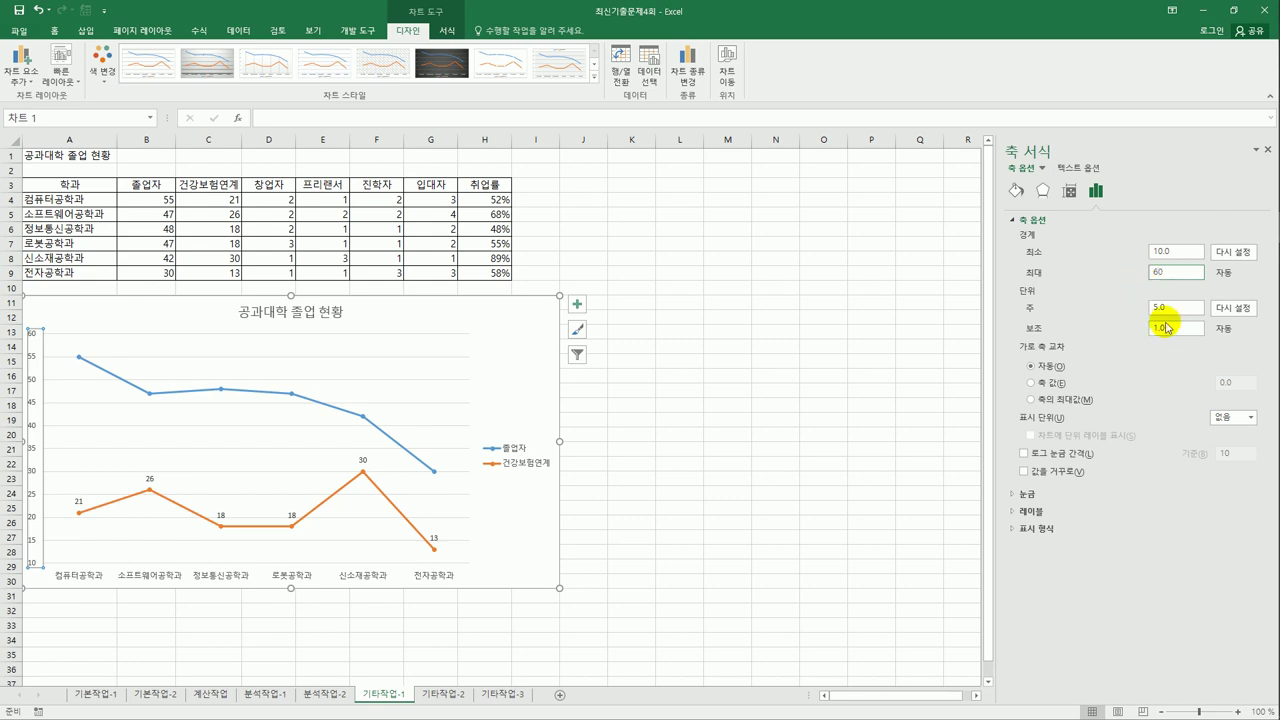
{"action": "left_click_drag", "start_coordinate": [1160, 308], "coordinate": [1137, 309]}
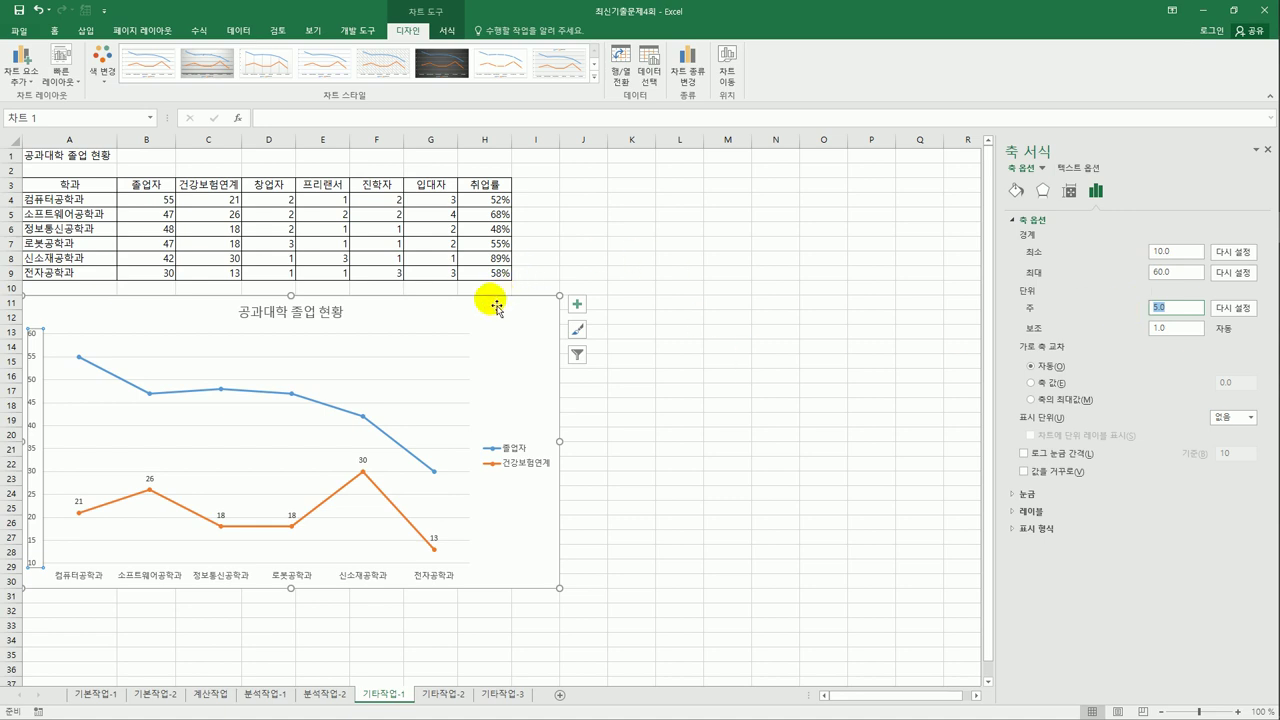
Give the chart area's border rounded corners (둥근 모서리)
{"action": "left_click", "coordinate": [527, 331]}
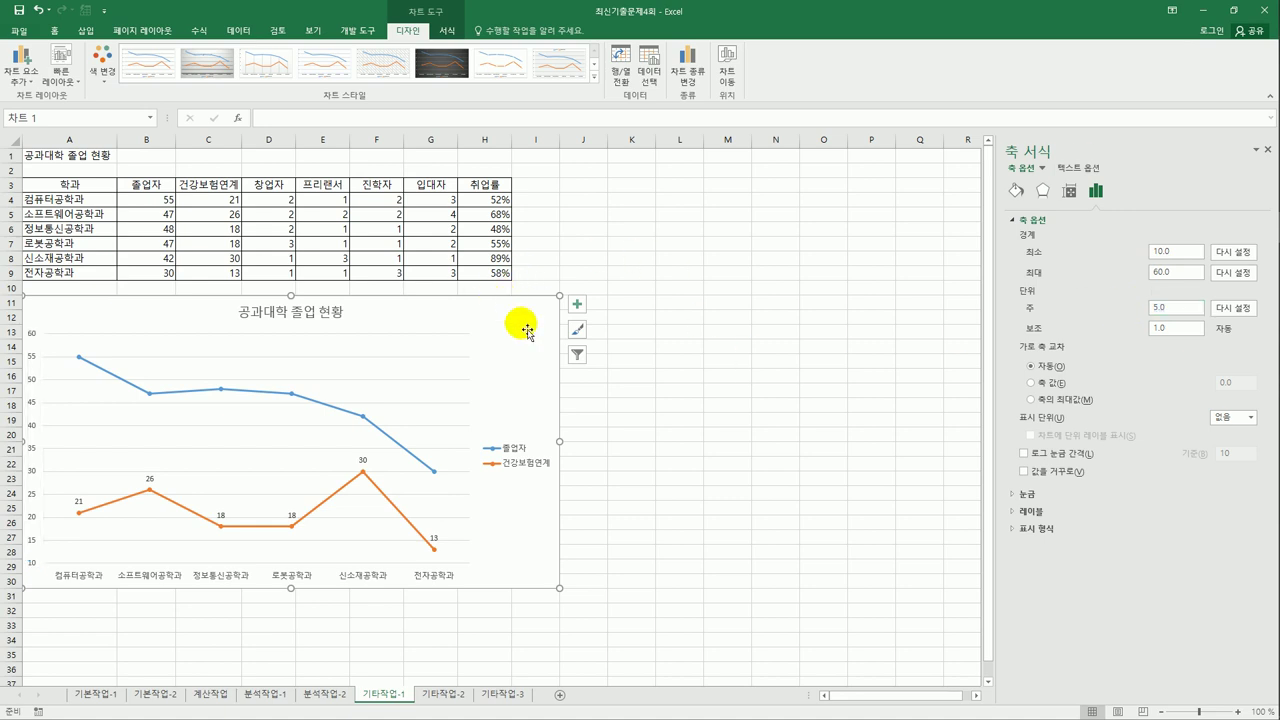
{"action": "left_click", "coordinate": [1014, 190]}
{"action": "left_click", "coordinate": [1016, 237]}
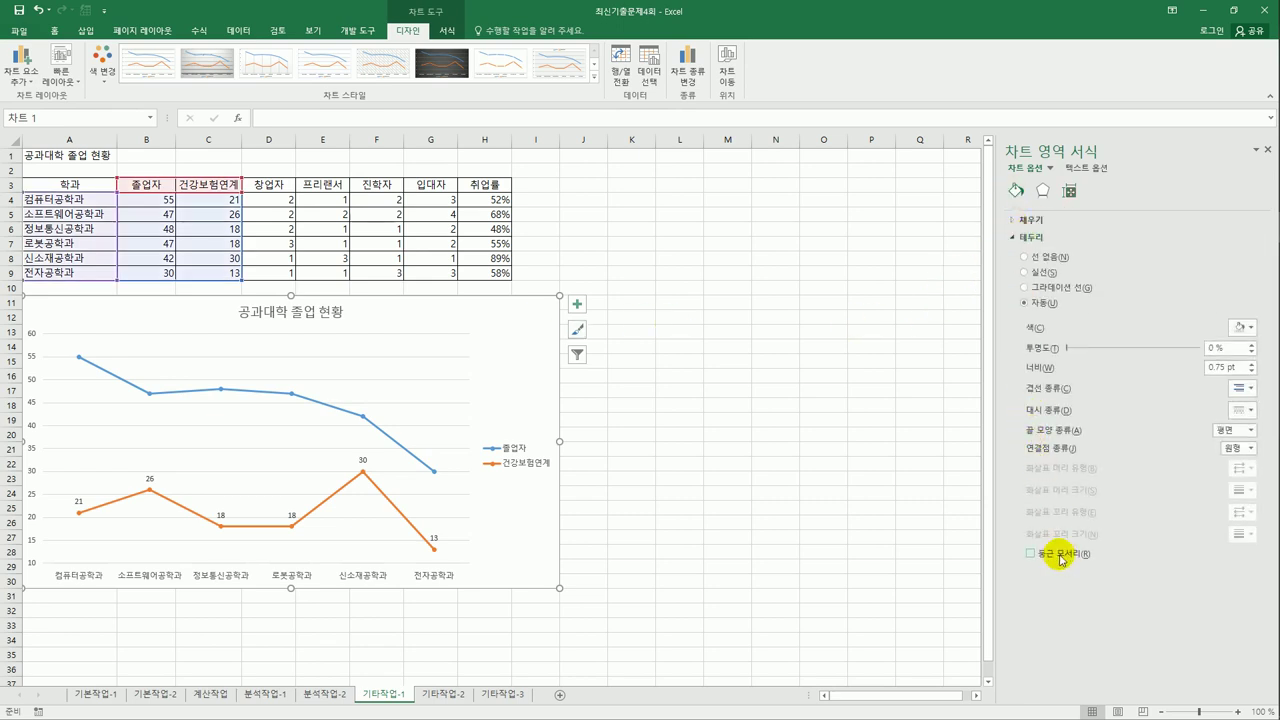
{"action": "left_click", "coordinate": [1061, 556]}
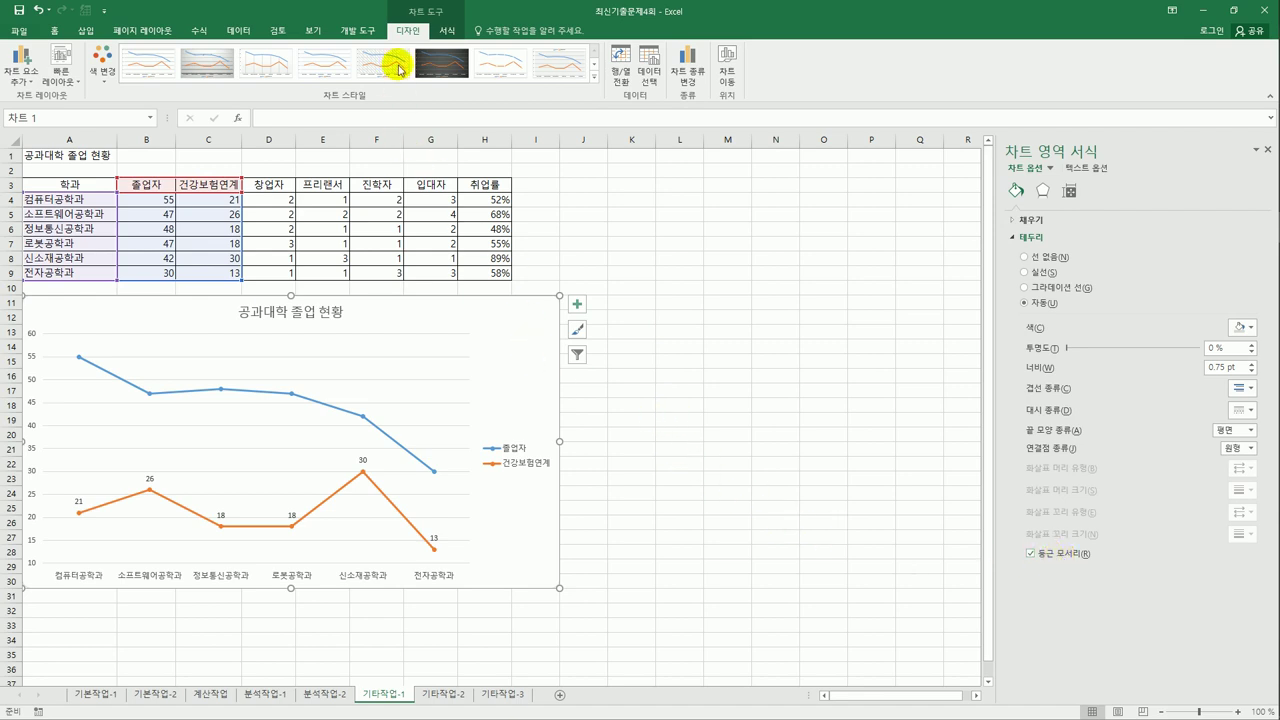
Apply the shape style 색 윤곽선 - 주황, 강조 2 to the chart area and deselect the chart
{"action": "left_click", "coordinate": [445, 30]}
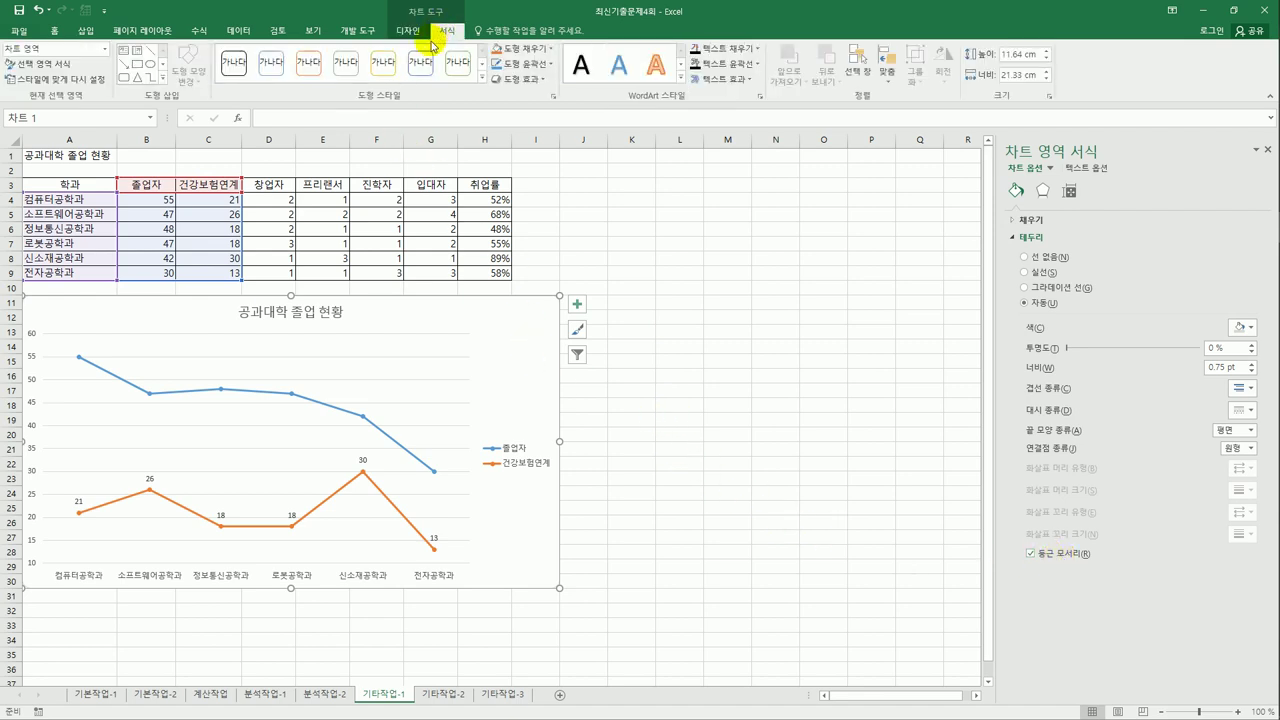
{"action": "left_click", "coordinate": [482, 78]}
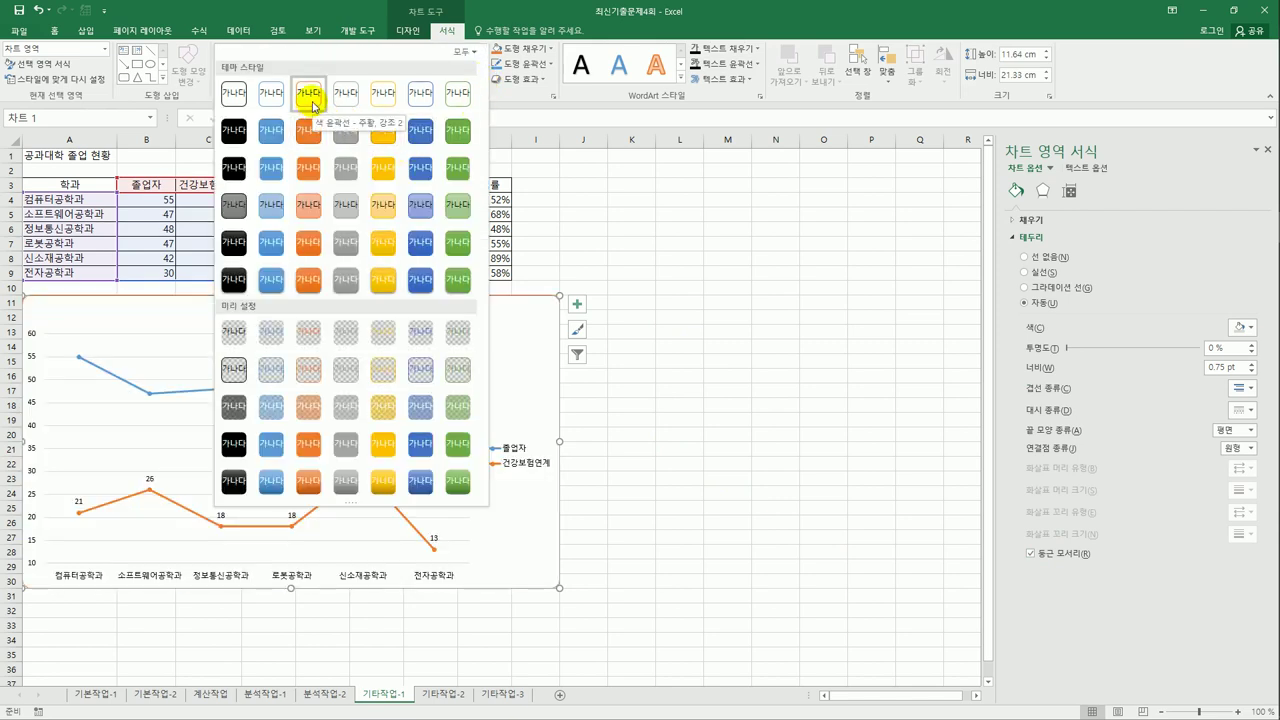
{"action": "left_click", "coordinate": [311, 98]}
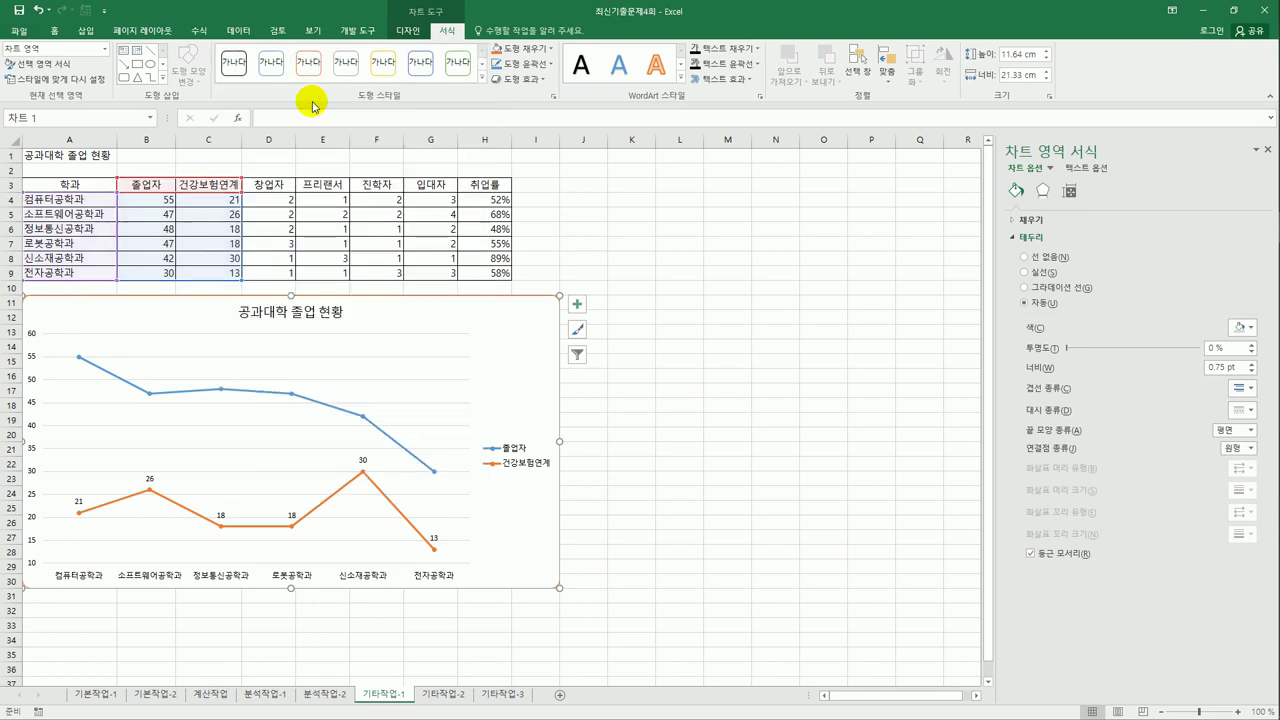
{"action": "left_click", "coordinate": [692, 470]}
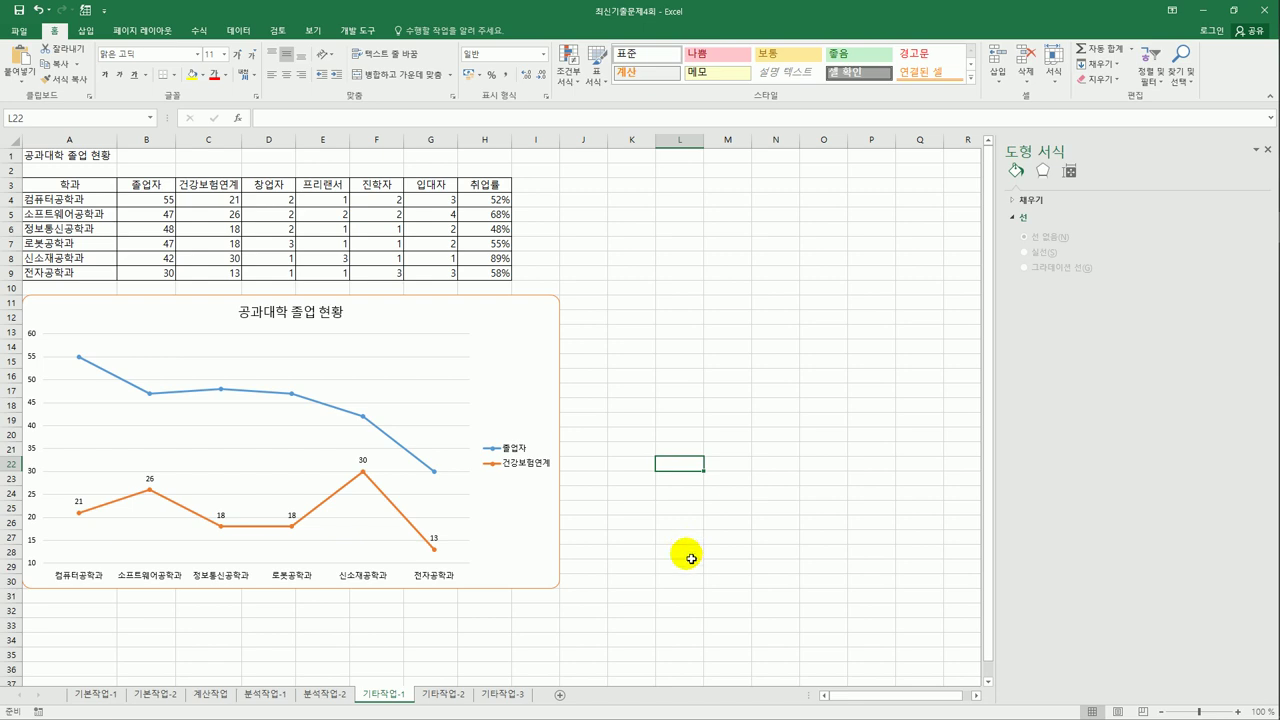
On 기타작업-2, start recording a macro named 취업률부분합 in the current workbook
{"action": "left_click", "coordinate": [432, 693]}
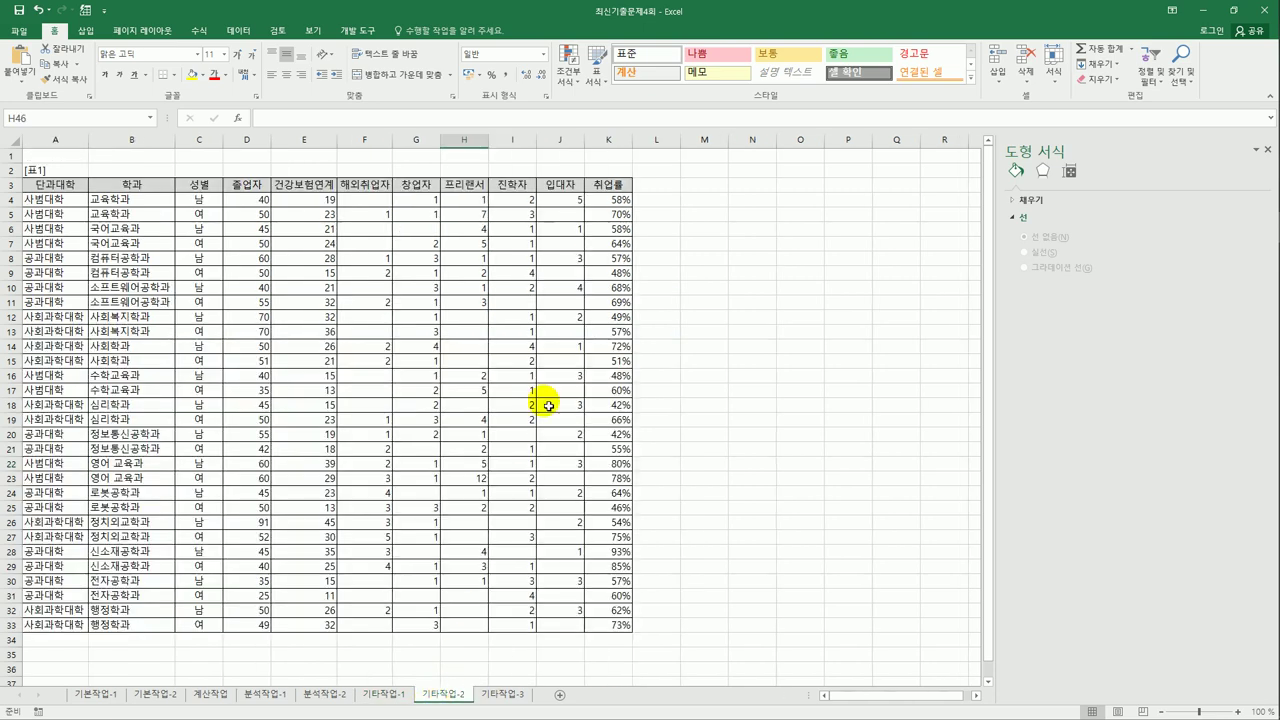
{"action": "left_click", "coordinate": [704, 244]}
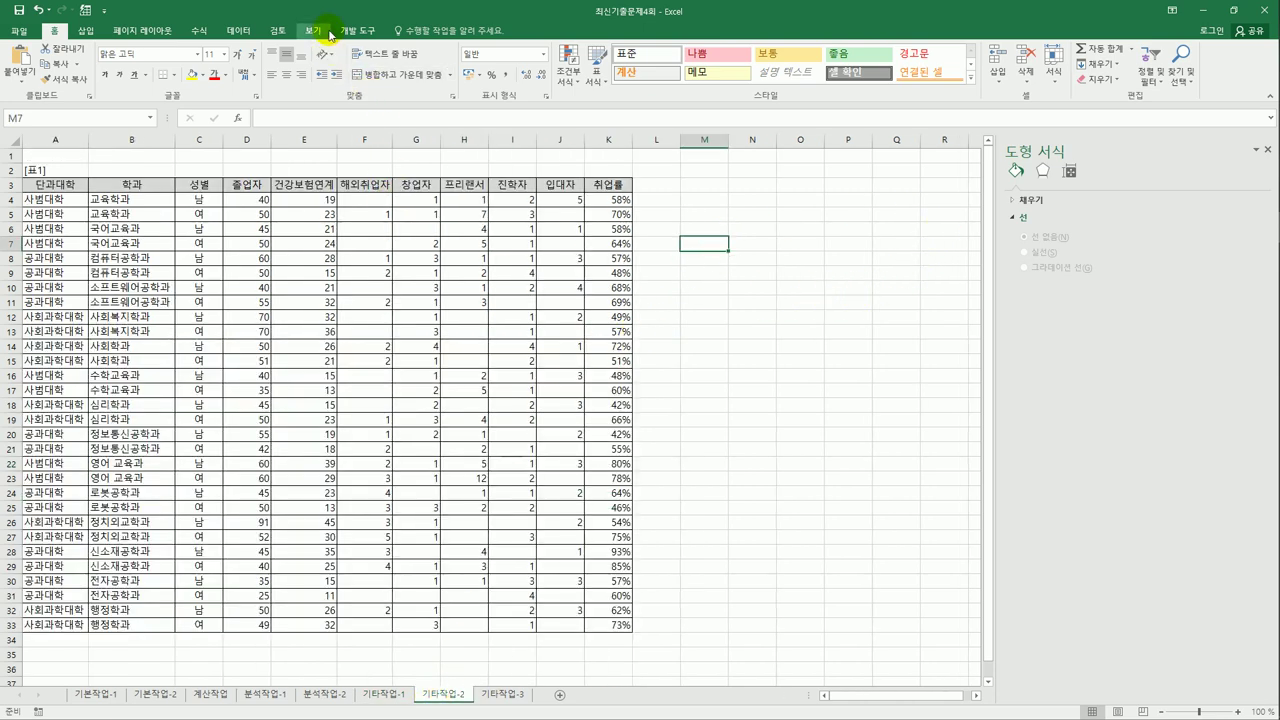
{"action": "left_click", "coordinate": [343, 31]}
{"action": "left_click", "coordinate": [93, 50]}
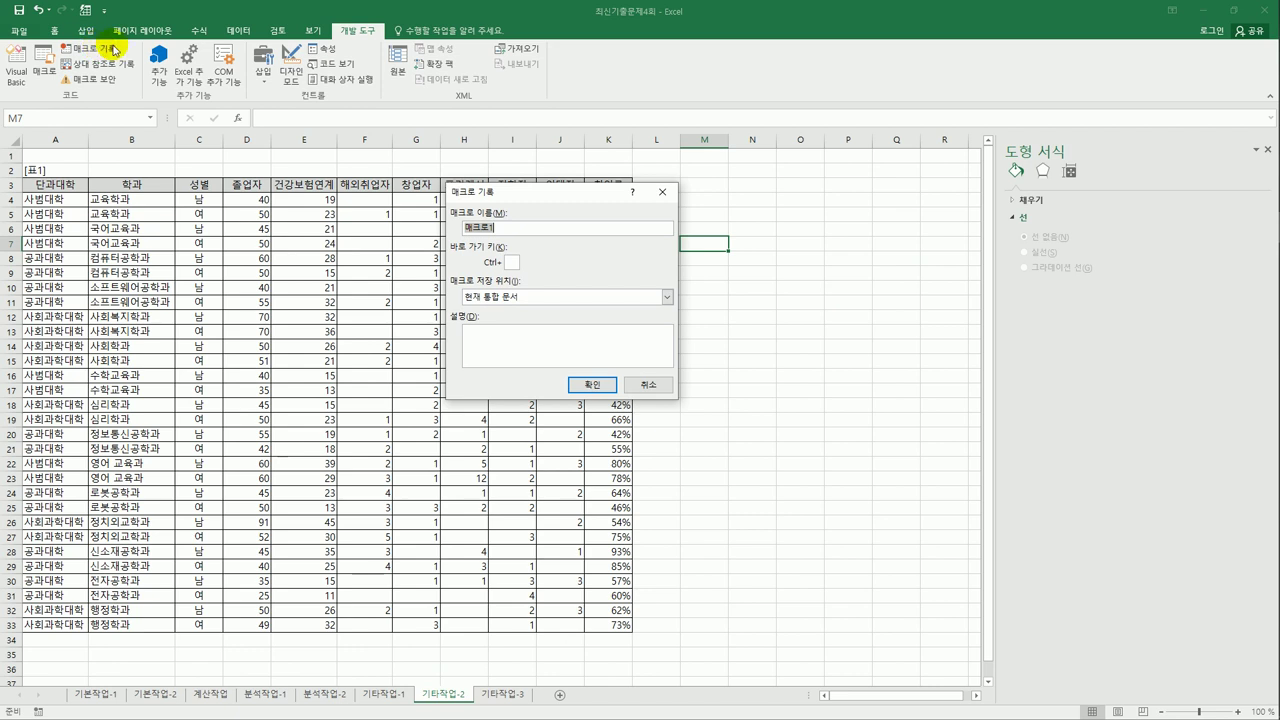
{"action": "key", "text": "BackSpace"}
{"action": "type", "text": "취업률부분합"}
{"action": "left_click", "coordinate": [592, 384]}
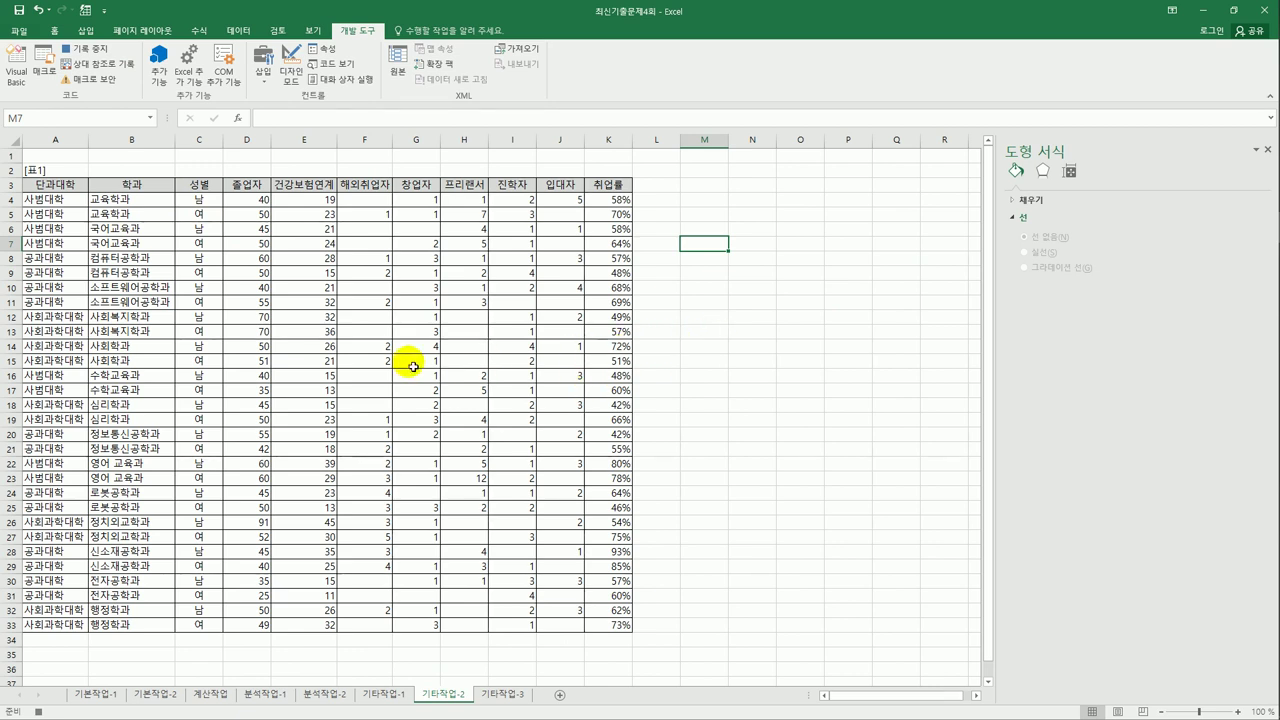
Sort [표1] by 단과대학 in ascending order (오름차순) and by 취업률 in descending order (내림차순)
{"action": "left_click", "coordinate": [254, 189]}
{"action": "left_click", "coordinate": [238, 31]}
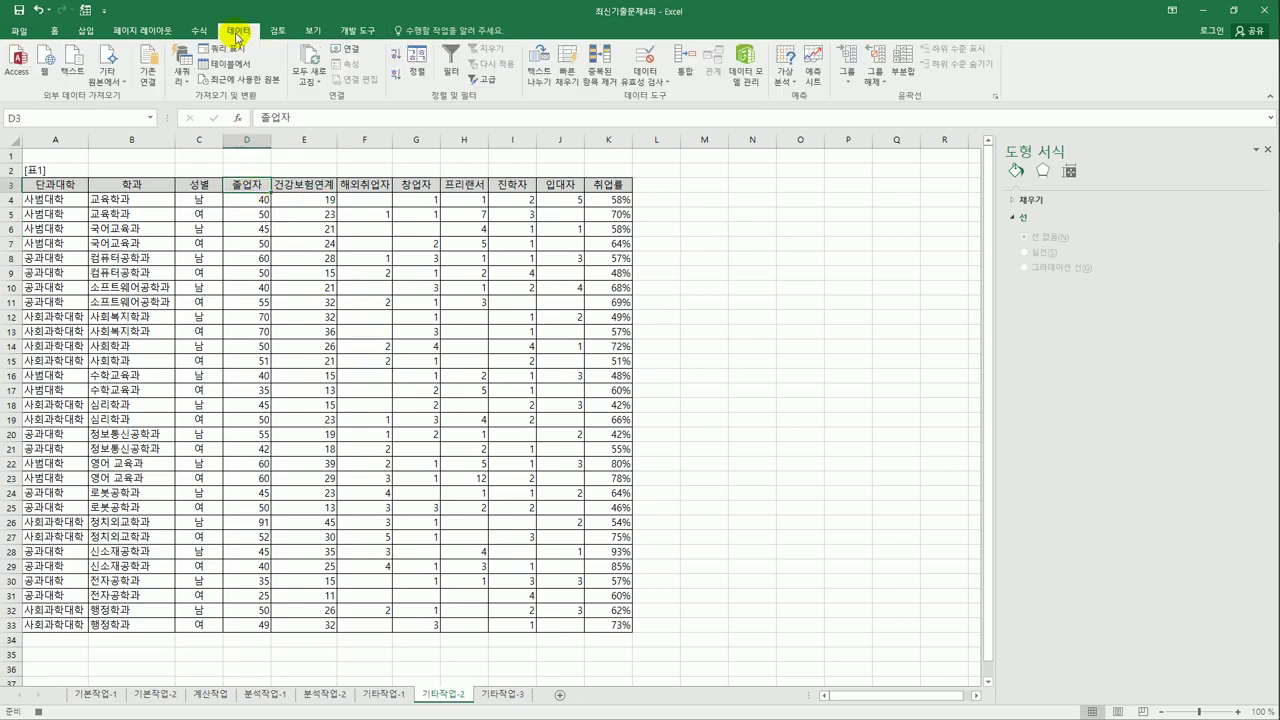
{"action": "left_click", "coordinate": [410, 68]}
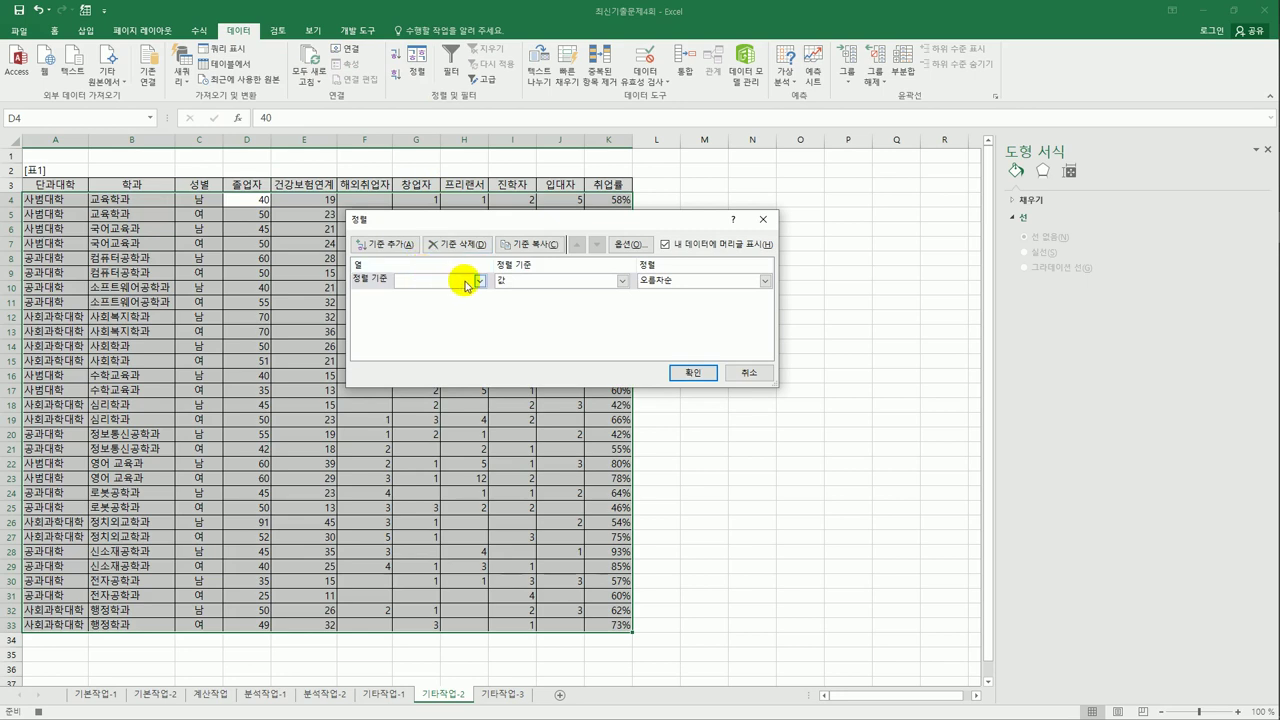
{"action": "left_click", "coordinate": [475, 280]}
{"action": "left_click", "coordinate": [468, 300]}
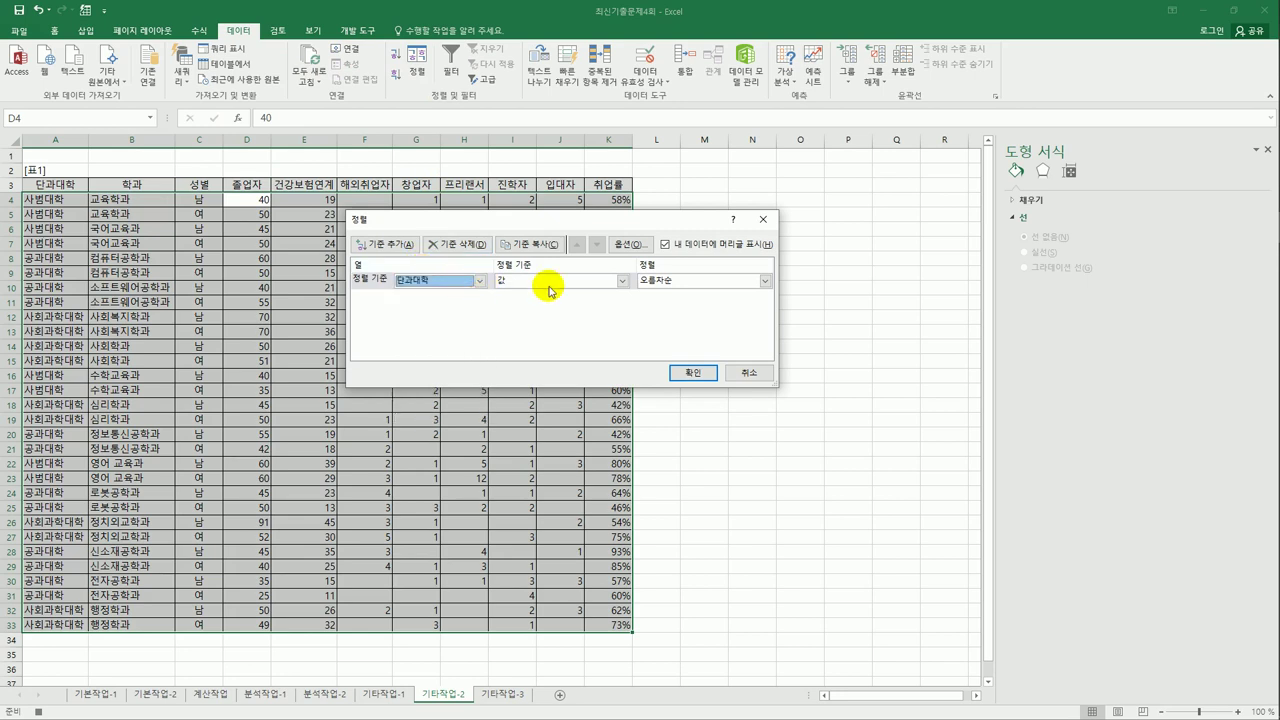
{"action": "left_click", "coordinate": [370, 244]}
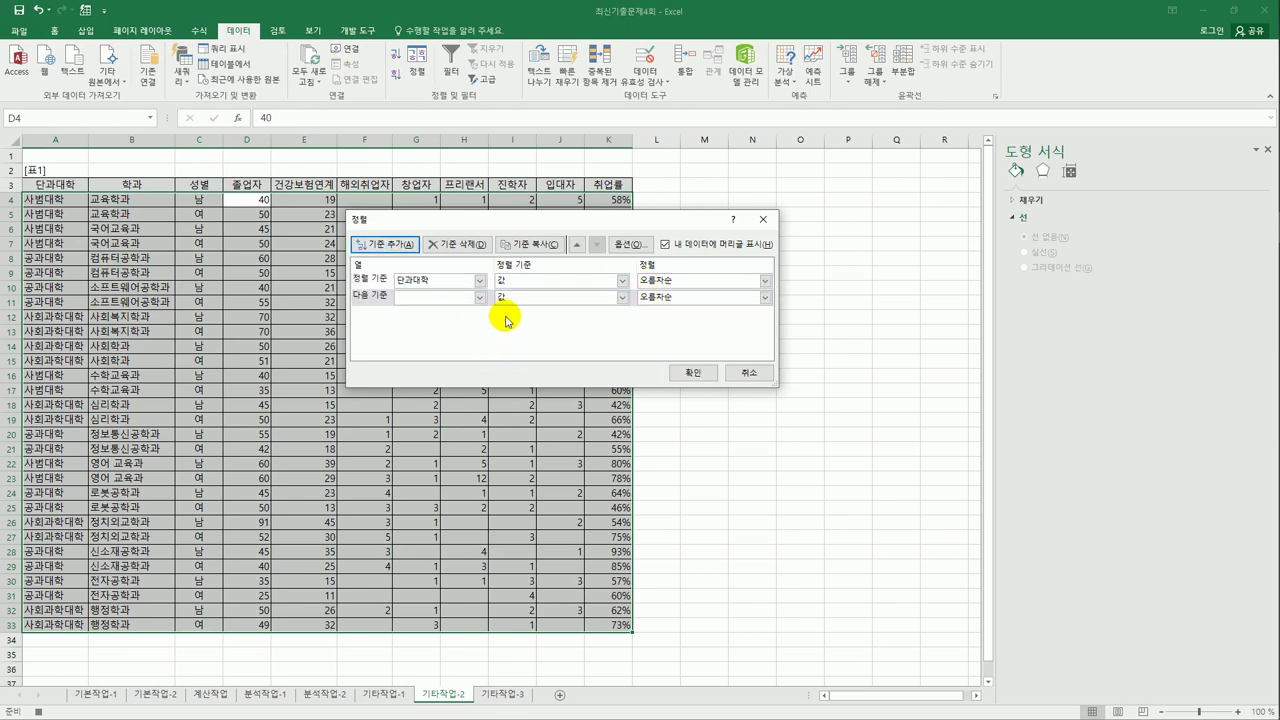
{"action": "left_click", "coordinate": [480, 297]}
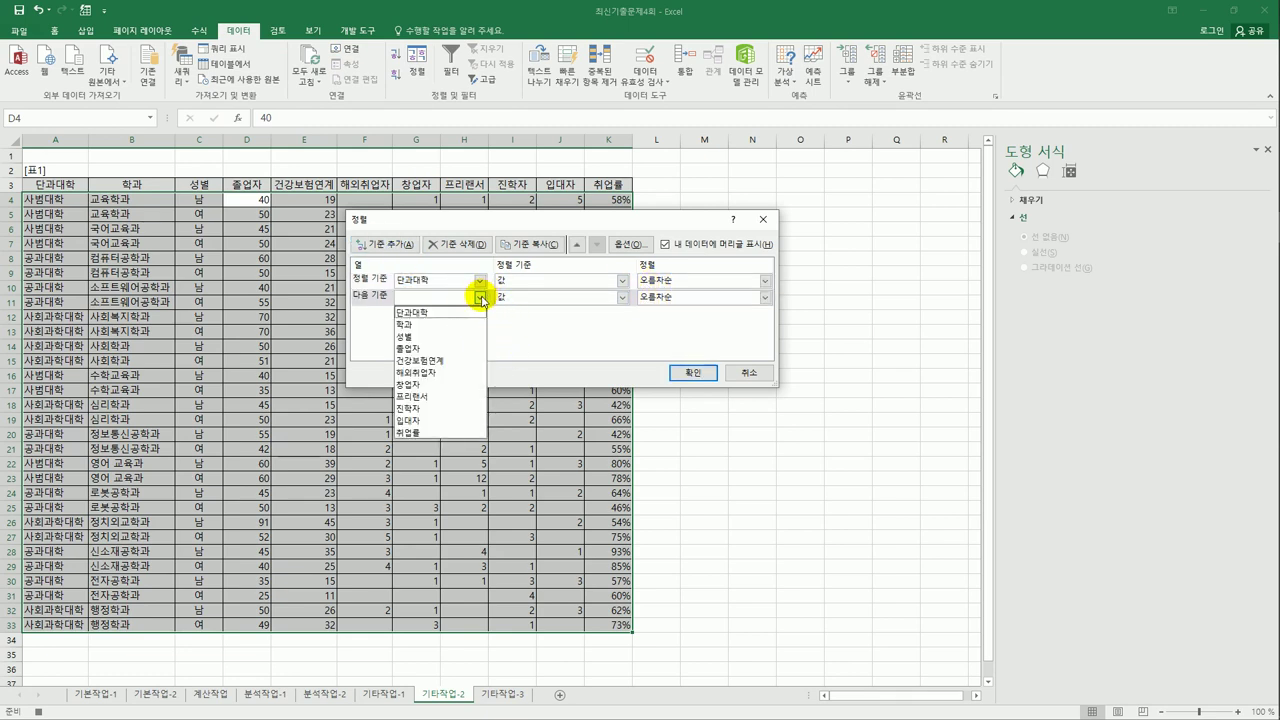
{"action": "left_click", "coordinate": [448, 432]}
{"action": "left_click", "coordinate": [765, 297]}
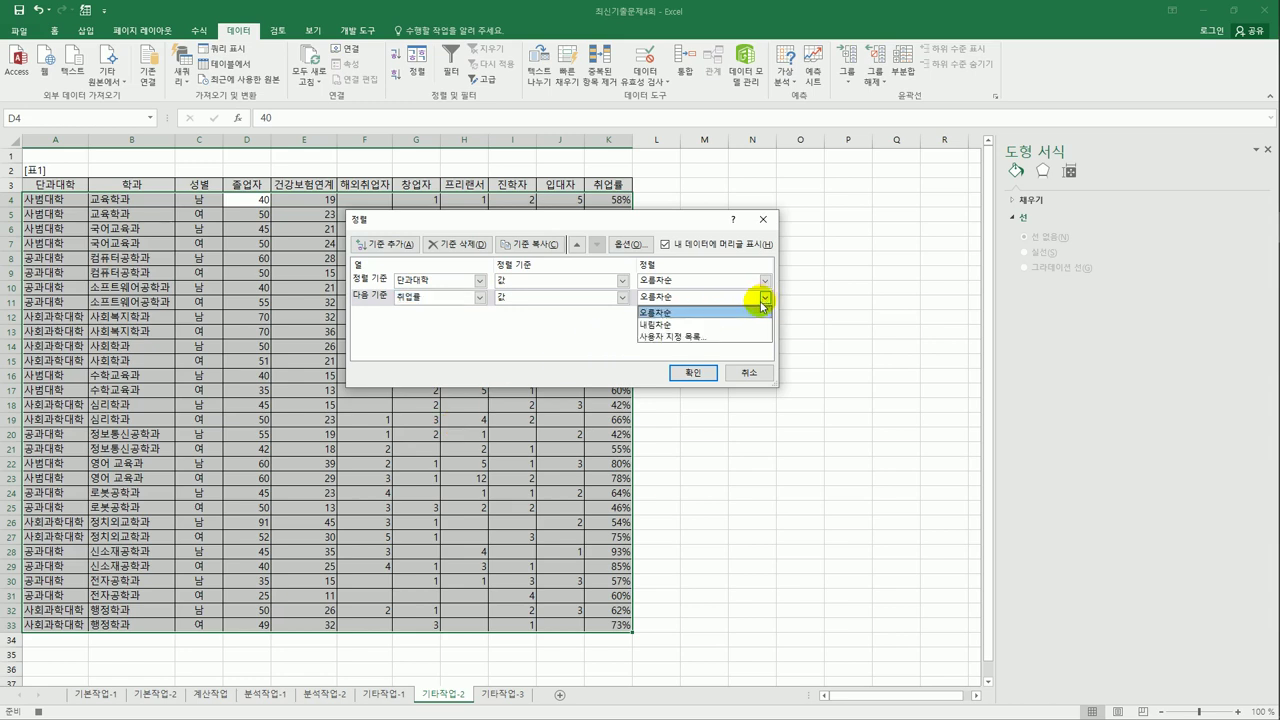
{"action": "left_click", "coordinate": [745, 322]}
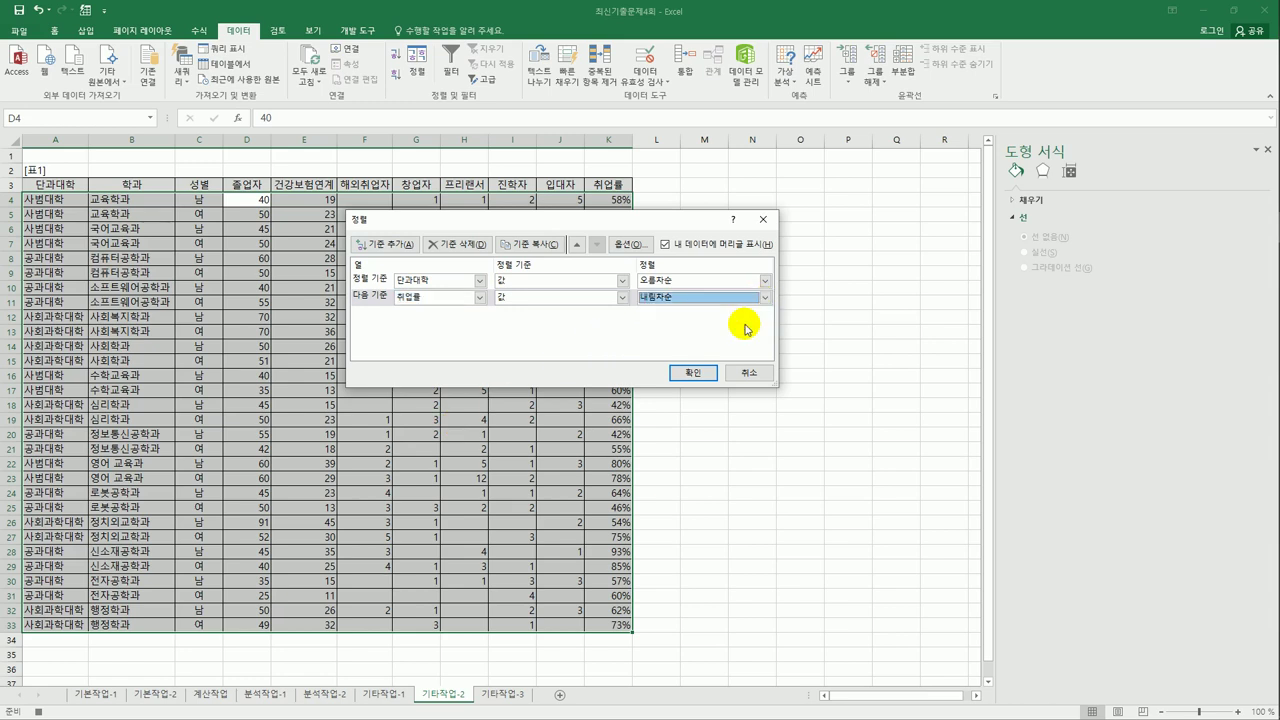
{"action": "left_click", "coordinate": [697, 375]}
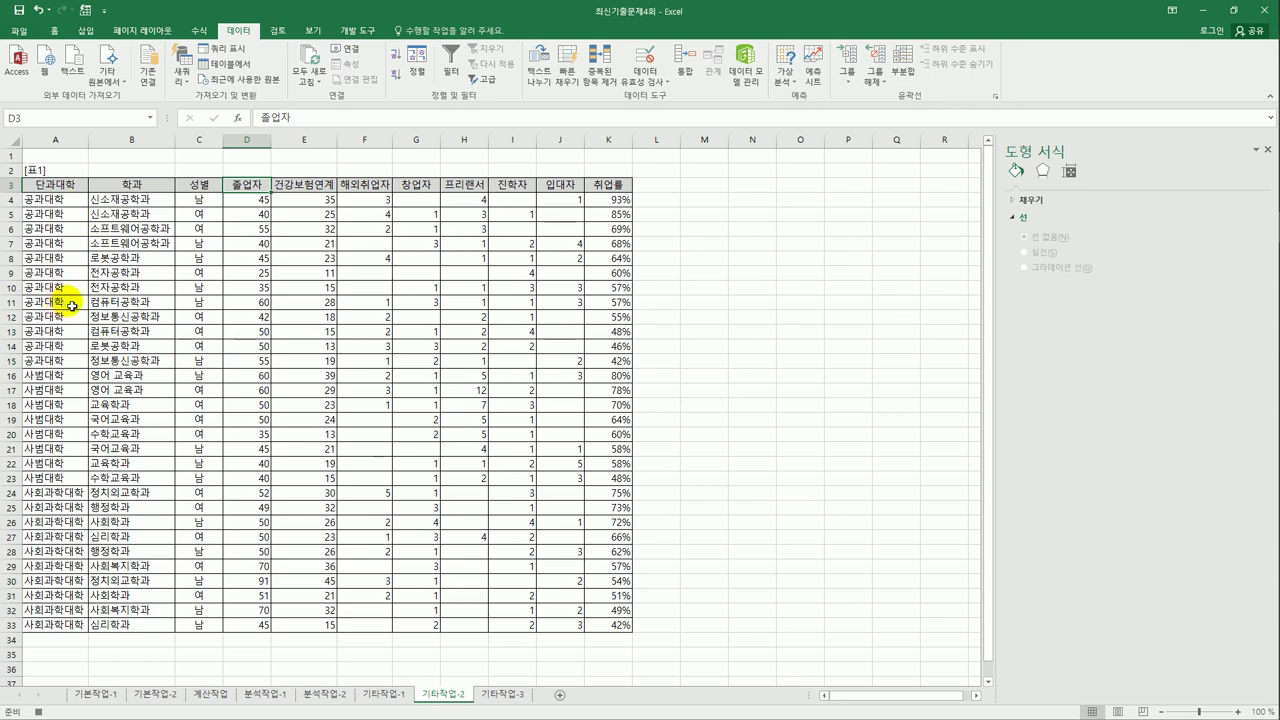
Add 평균 subtotals of 취업률 to [표1], grouped by 단과대학, and stop recording the macro
{"action": "left_click", "coordinate": [901, 76]}
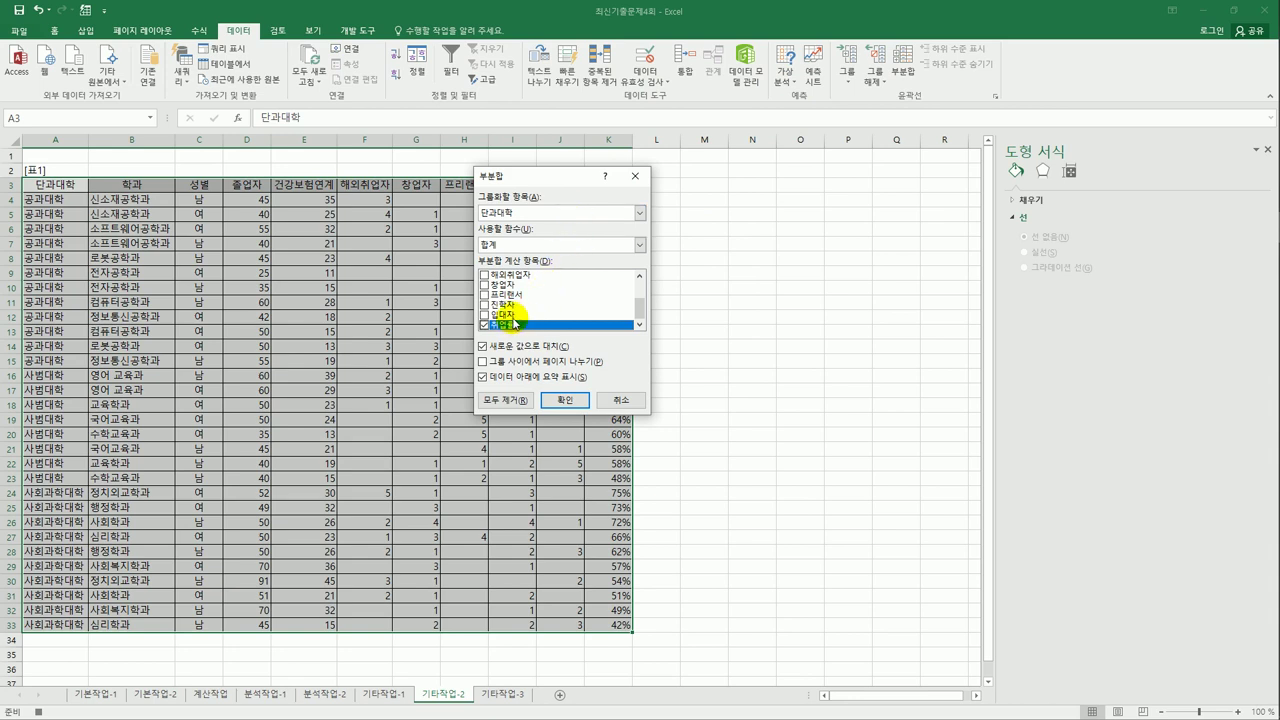
{"action": "left_click", "coordinate": [497, 246]}
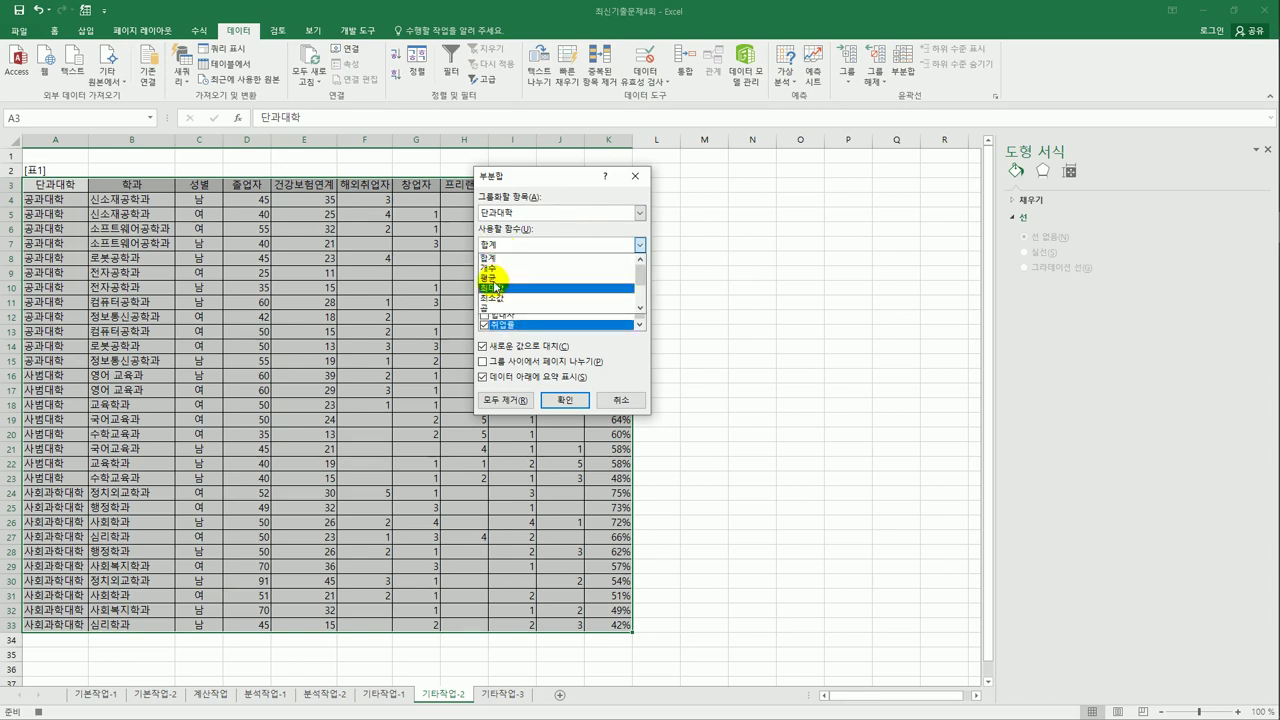
{"action": "left_click", "coordinate": [490, 277]}
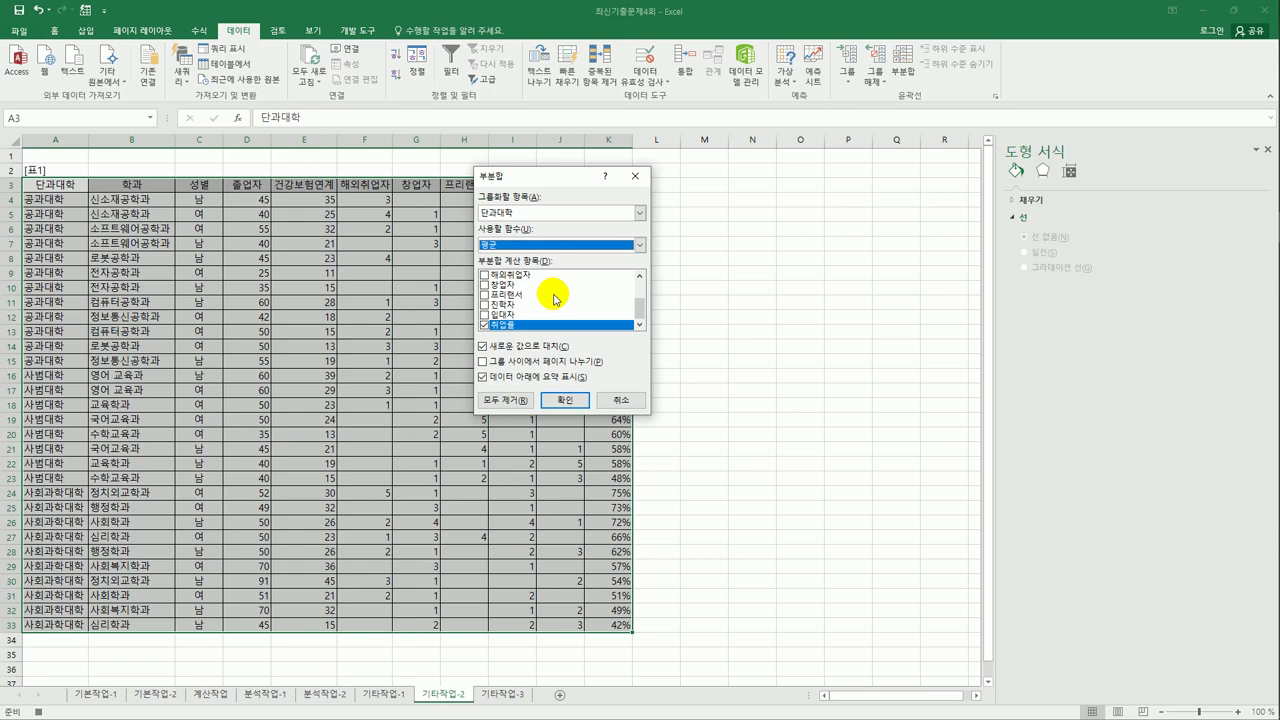
{"action": "left_click", "coordinate": [564, 401]}
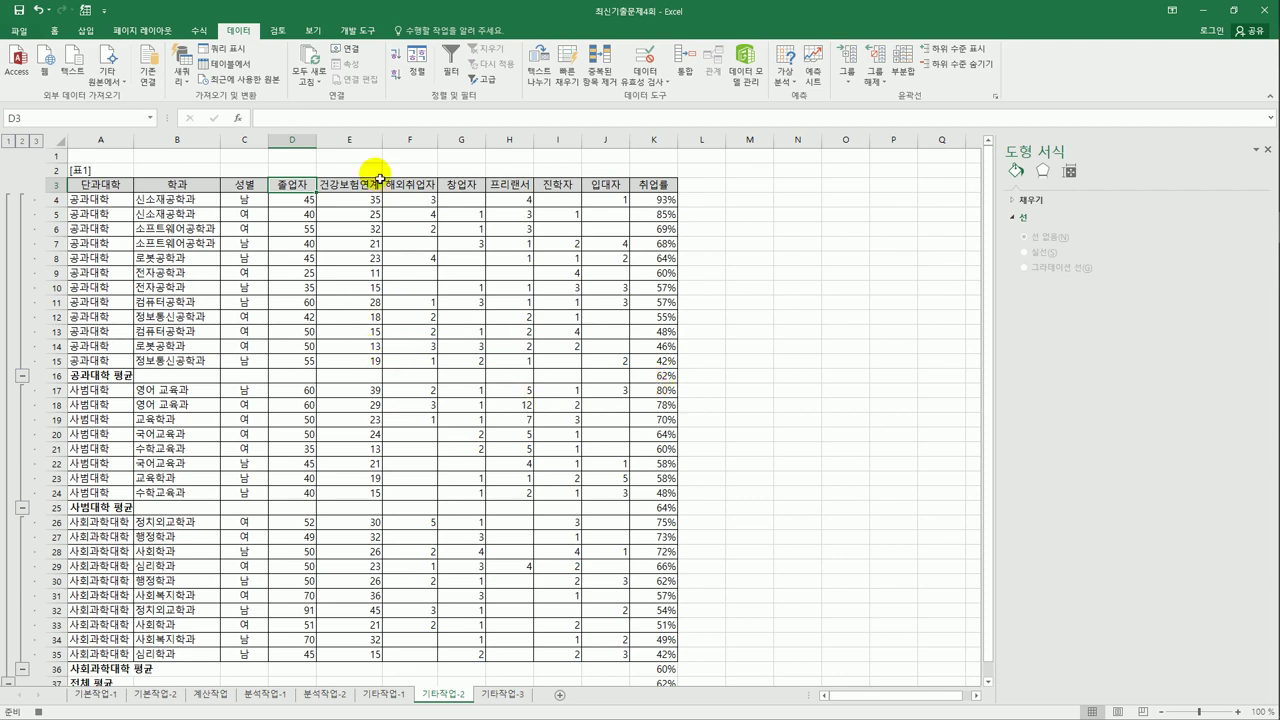
{"action": "left_click", "coordinate": [357, 31]}
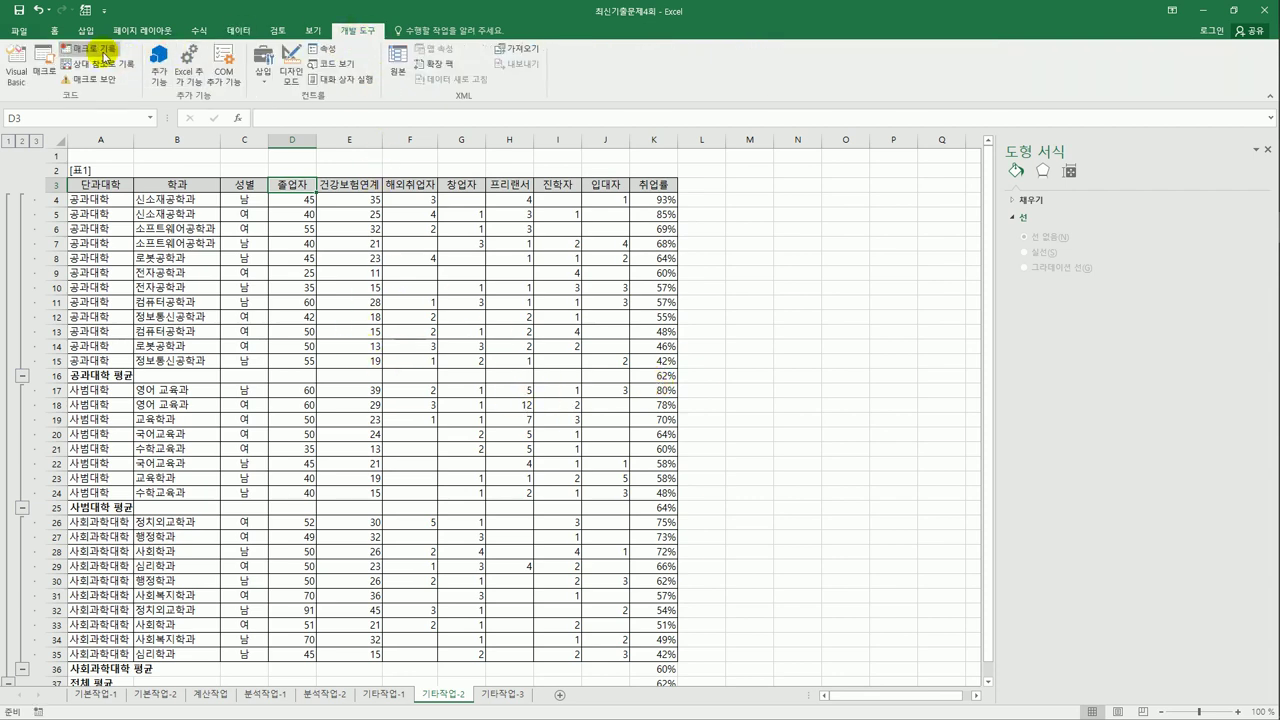
{"action": "left_click", "coordinate": [86, 48]}
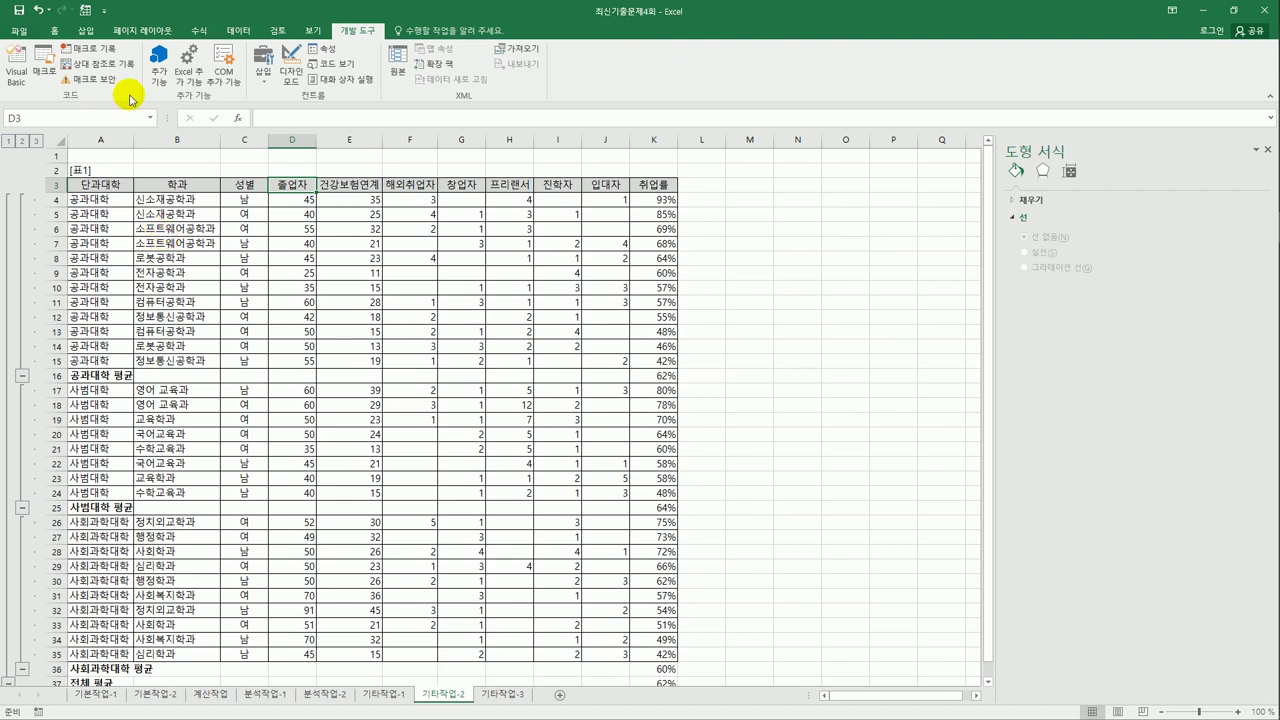
Draw a bevel (빗면) shape about 5.98 cm wide and 1.11 cm high over F1:H2 with the text 취업률 부분합
{"action": "left_click", "coordinate": [80, 30]}
{"action": "left_click", "coordinate": [179, 70]}
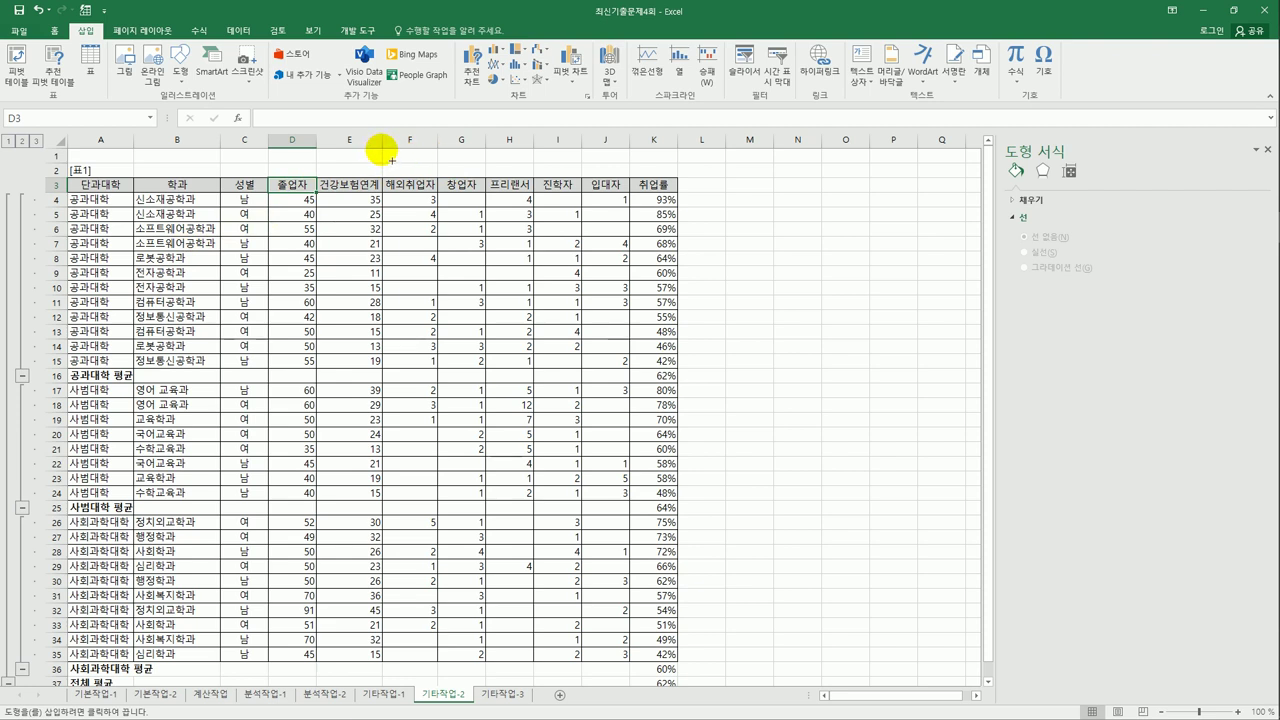
{"action": "mouse_move", "coordinate": [384, 150]}
{"action": "left_mouse_down"}
{"action": "mouse_move", "coordinate": [533, 176]}
{"action": "mouse_move", "coordinate": [522, 180]}
{"action": "left_mouse_up"}
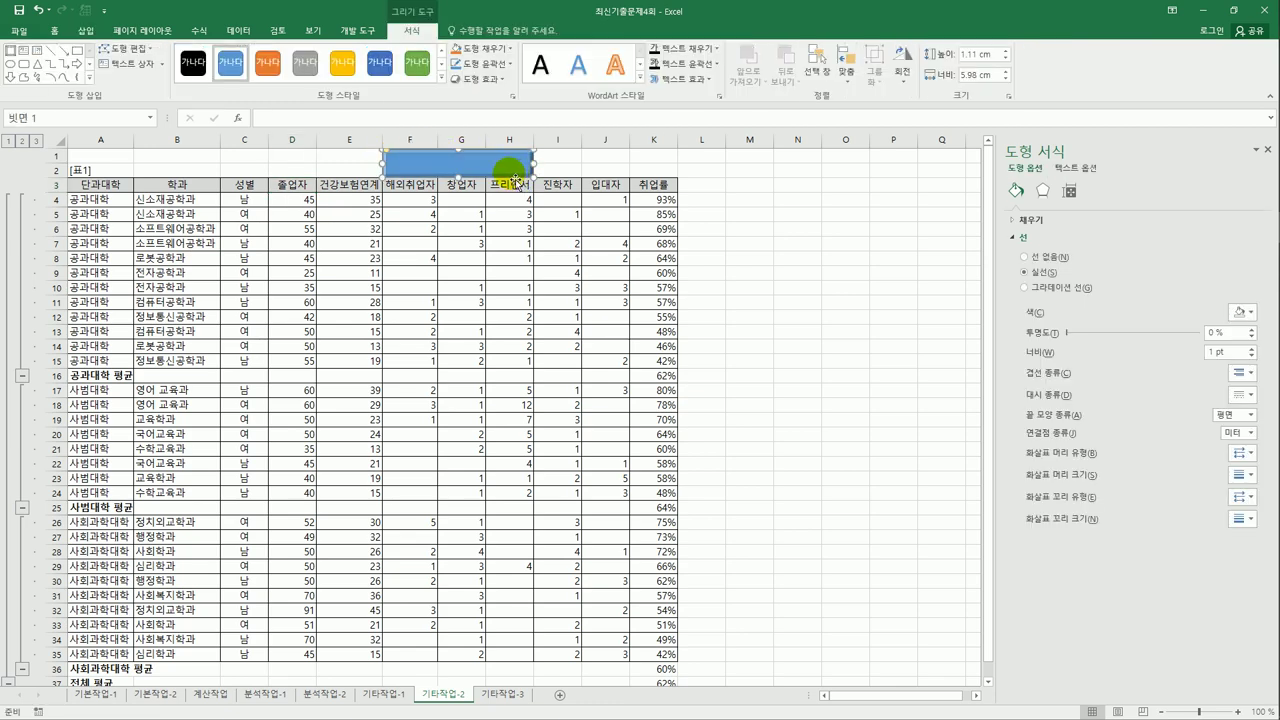
{"action": "type", "text": "ㄱ"}
{"action": "type", "text": "취업률"}
{"action": "type", "text": " 부분"}
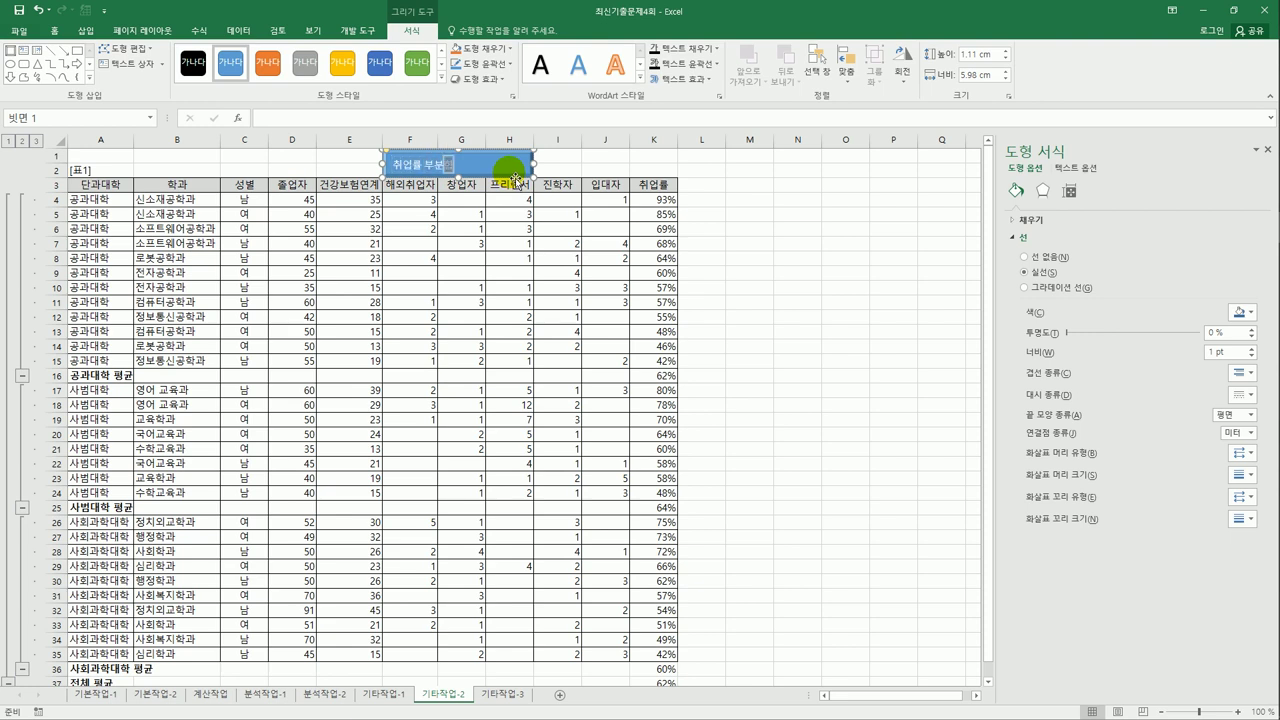
{"action": "type", "text": "함"}
Assign the macro 취업률부분합 to the 취업률 부분합 shape and deselect it
{"action": "right_click", "coordinate": [507, 162]}
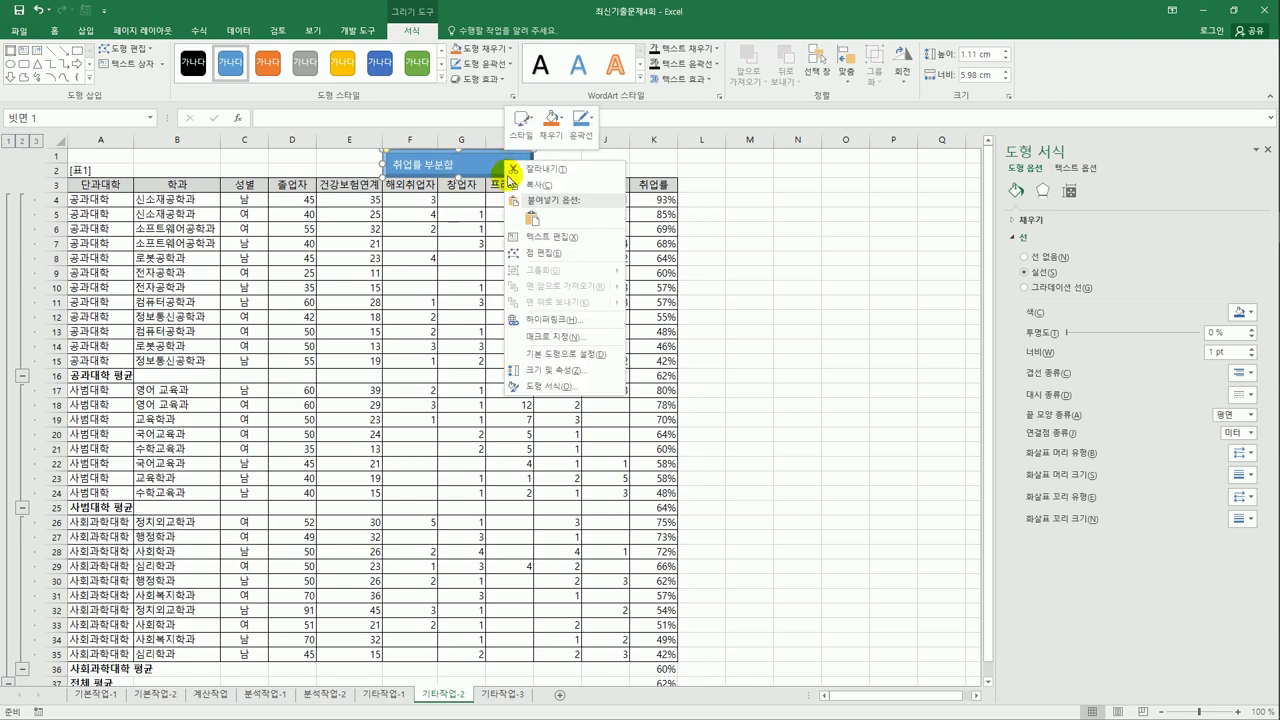
{"action": "left_click", "coordinate": [555, 336]}
{"action": "left_click", "coordinate": [454, 253]}
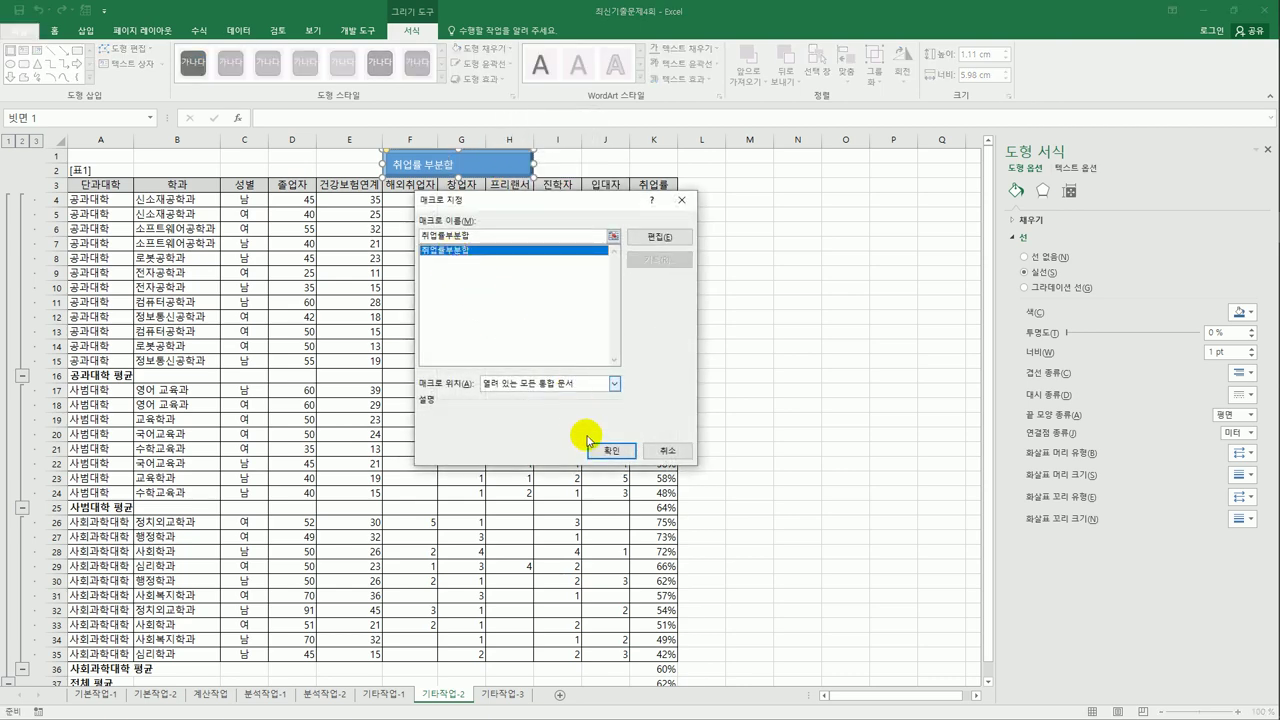
{"action": "left_click", "coordinate": [600, 450]}
{"action": "left_click", "coordinate": [768, 434]}
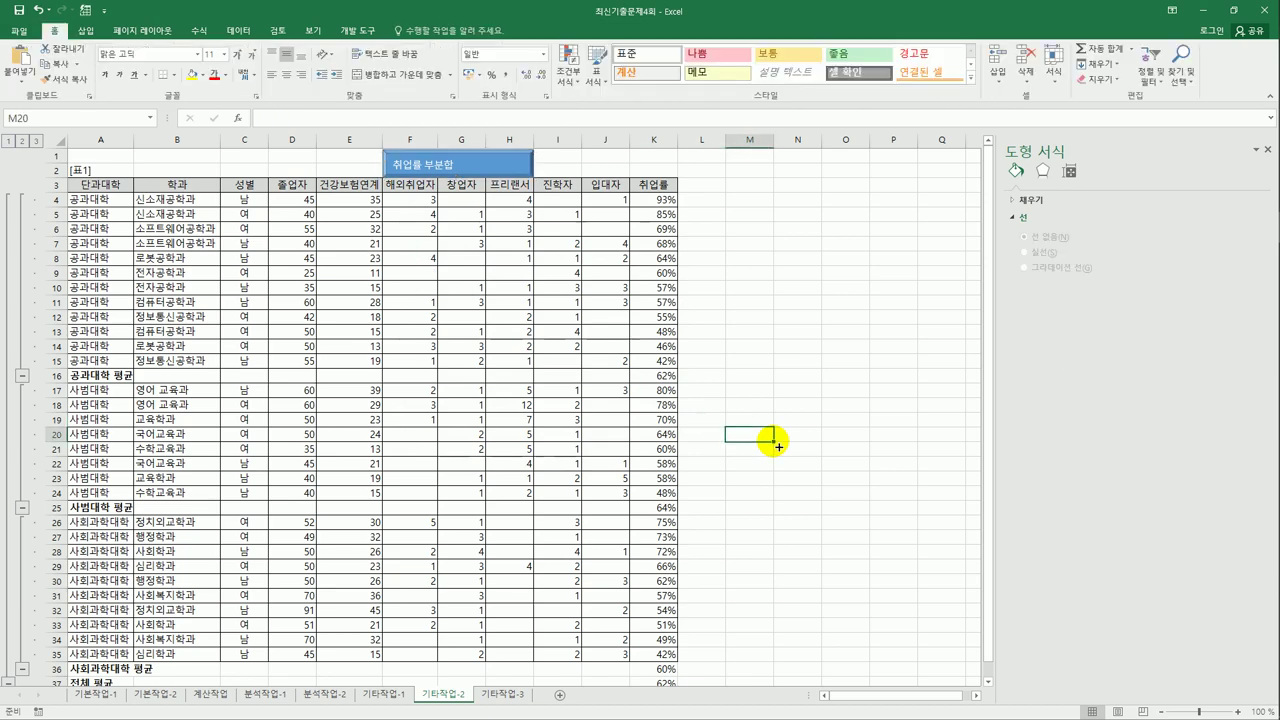
Start recording a new macro named 부분합제거, stored in the current workbook
{"action": "left_click", "coordinate": [353, 33]}
{"action": "left_click", "coordinate": [86, 50]}
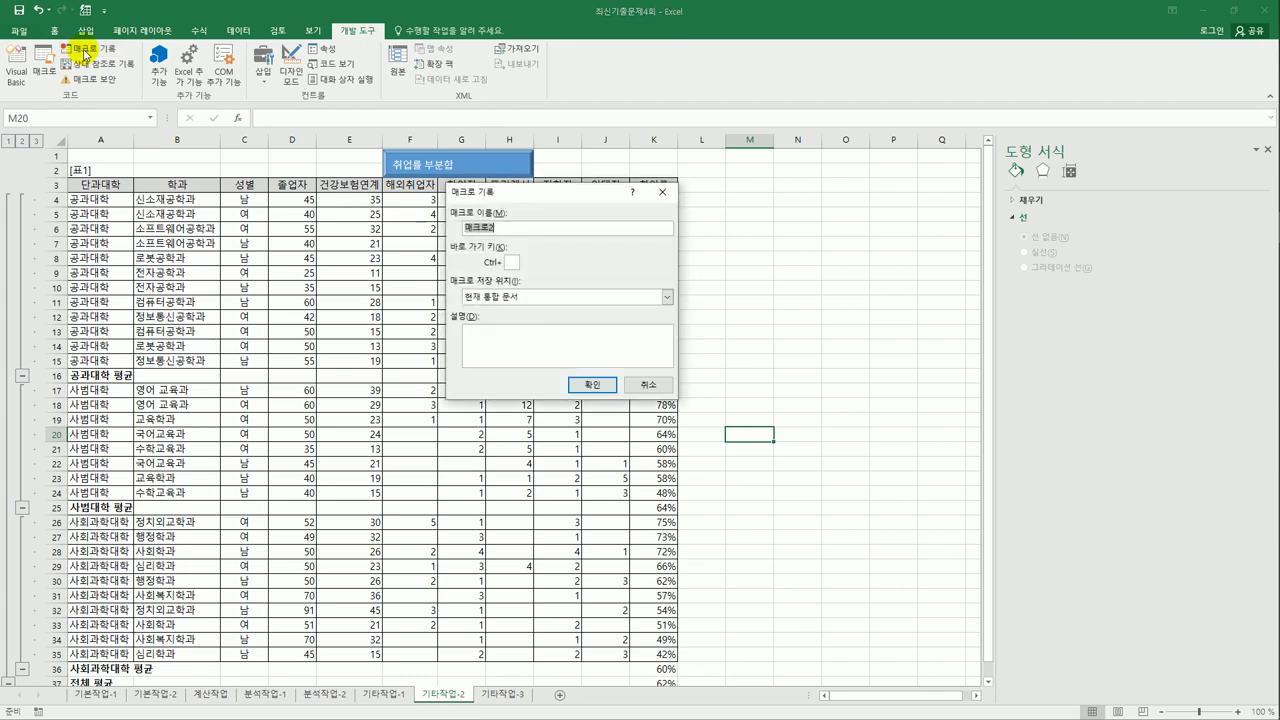
{"action": "type", "text": "부분합"}
{"action": "type", "text": "계"}
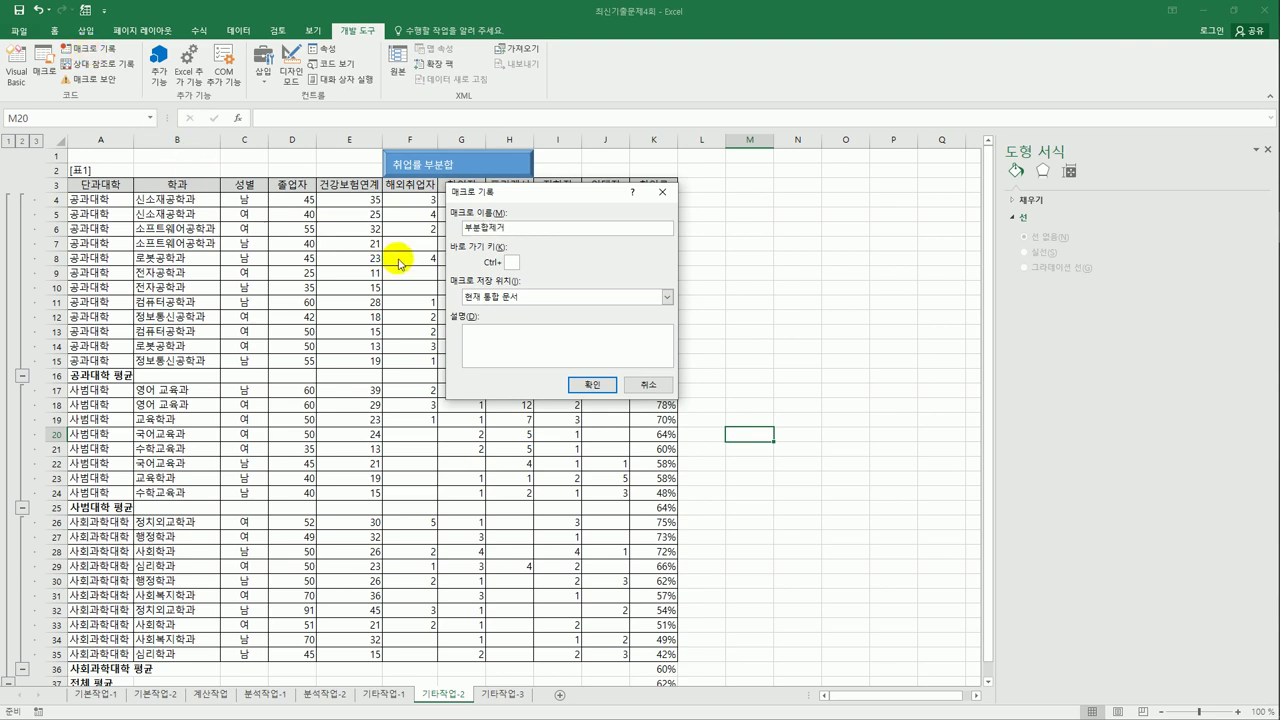
{"action": "left_click", "coordinate": [586, 385]}
Remove all subtotals from [표1] and stop recording the macro
{"action": "left_click", "coordinate": [295, 202]}
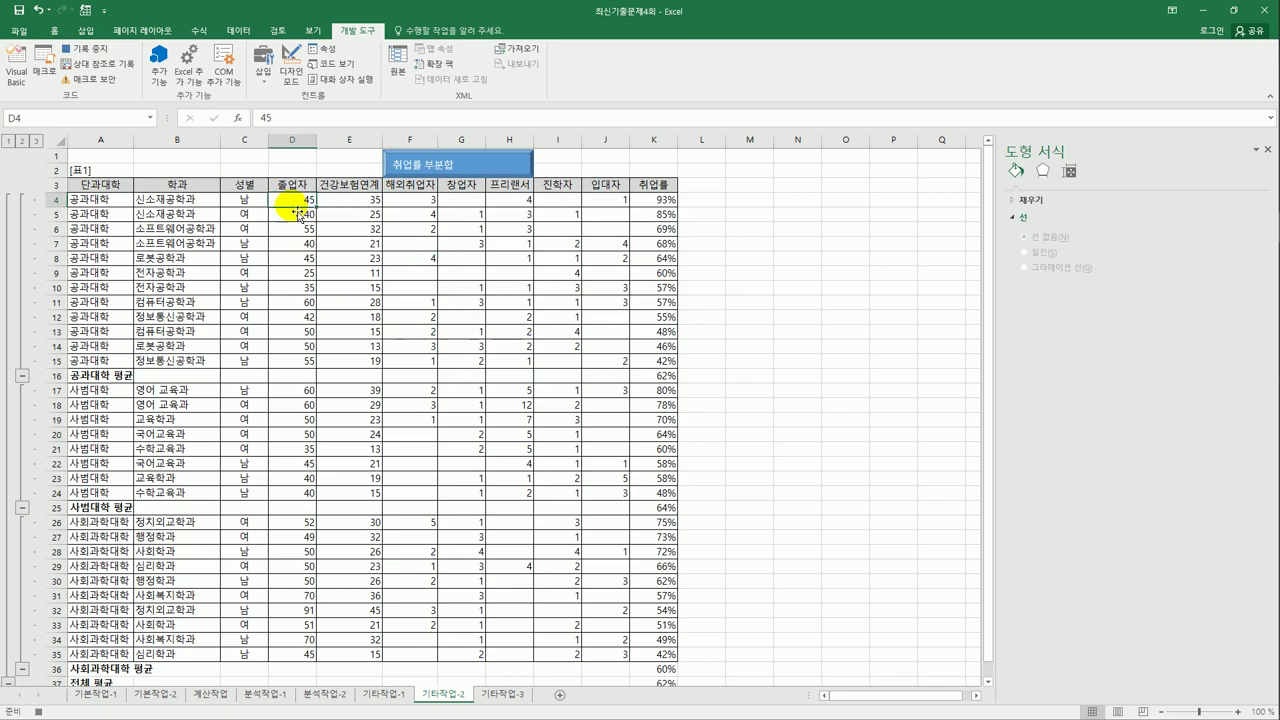
{"action": "left_click", "coordinate": [236, 31]}
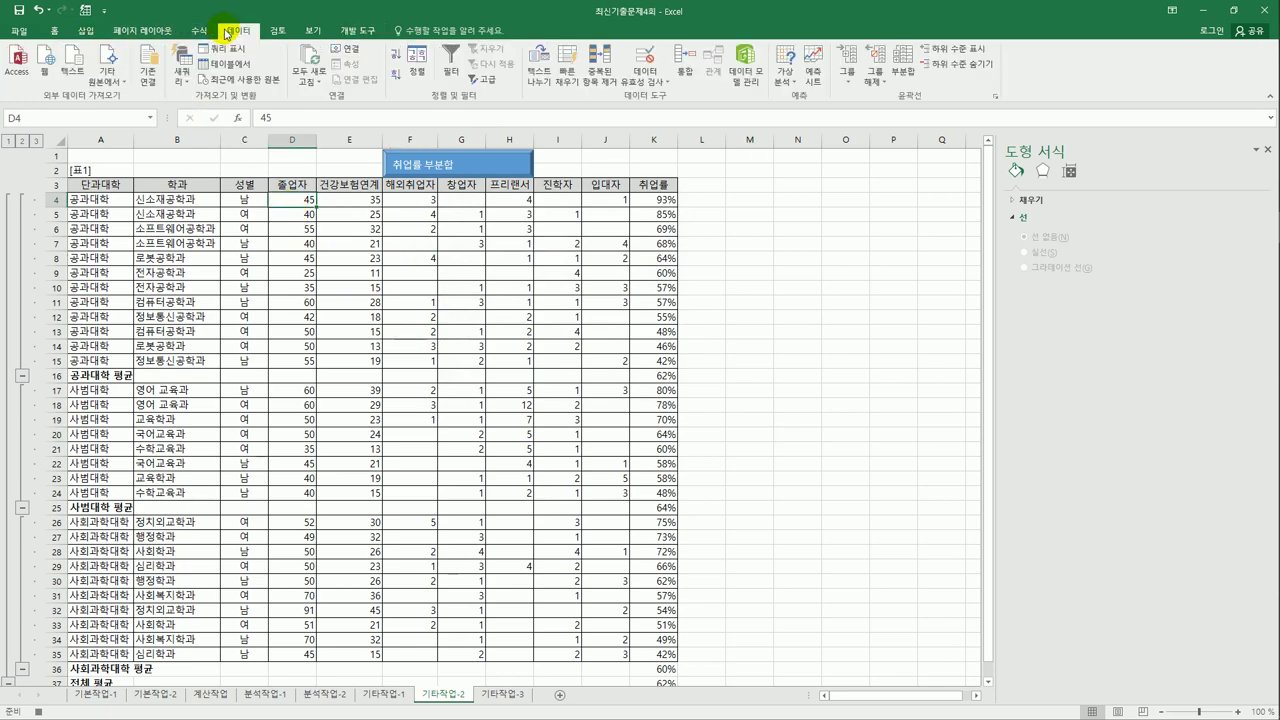
{"action": "left_click", "coordinate": [903, 65]}
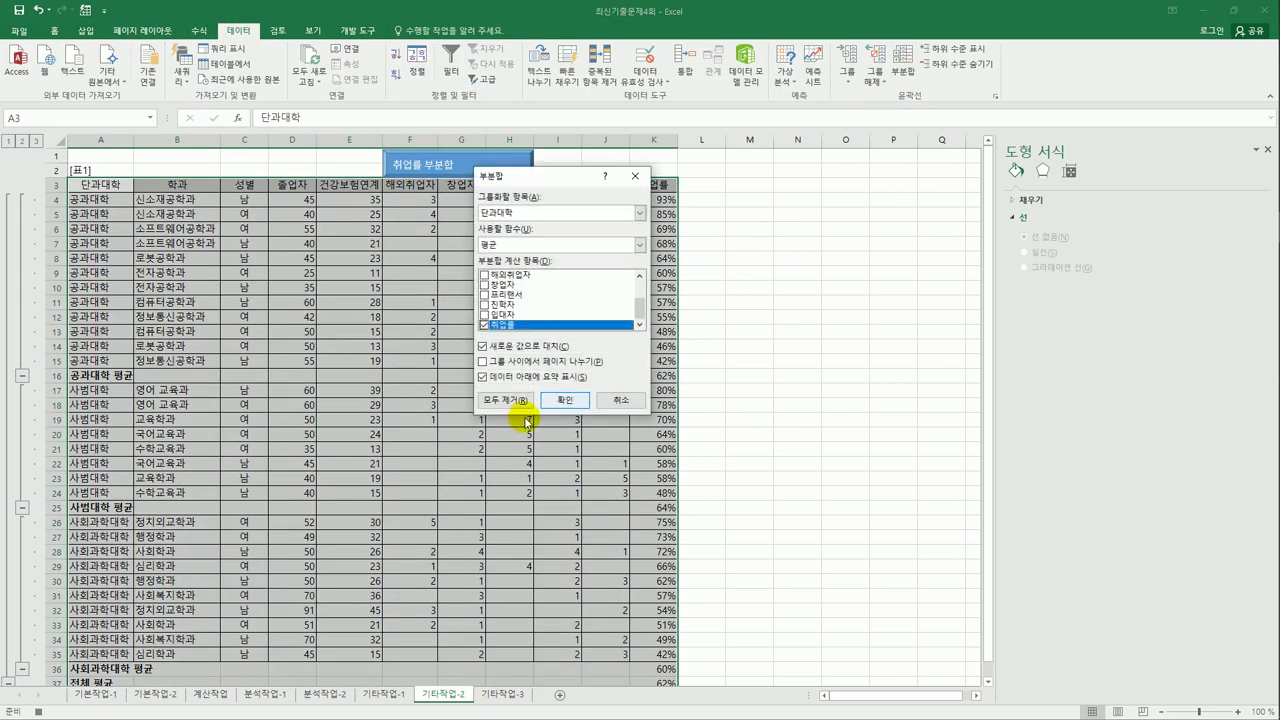
{"action": "left_click", "coordinate": [520, 405]}
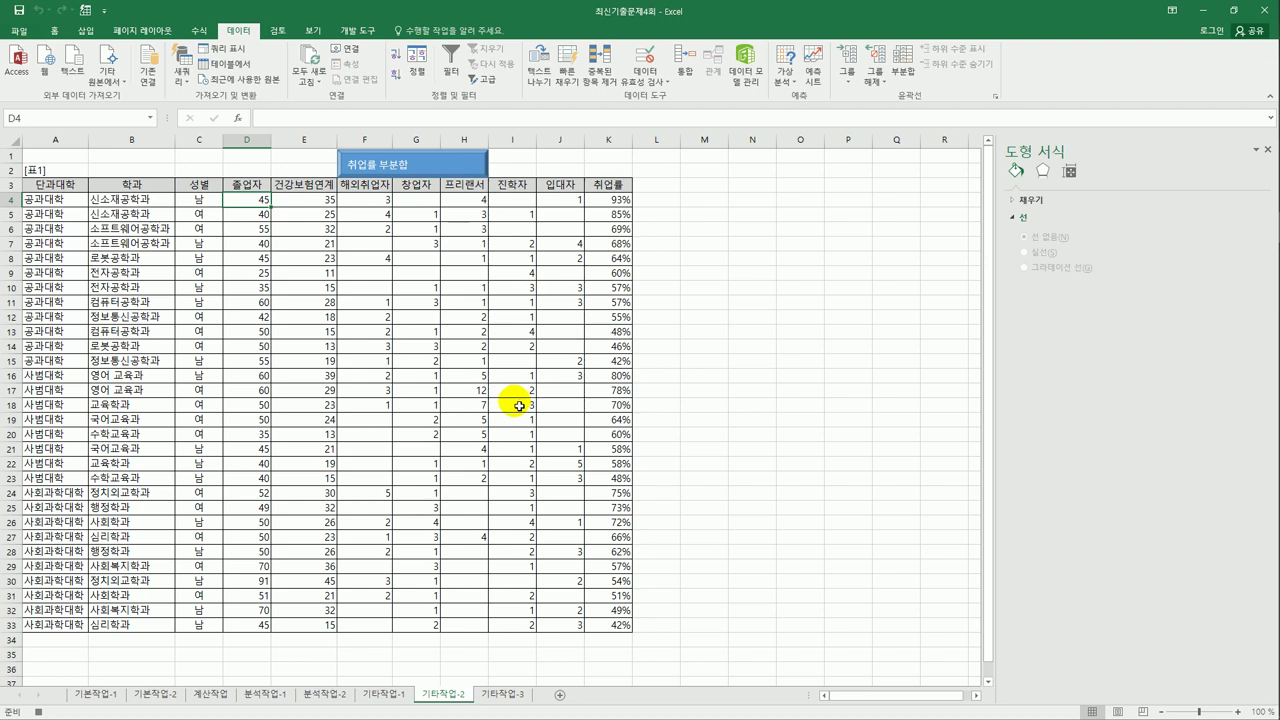
{"action": "left_click", "coordinate": [357, 31]}
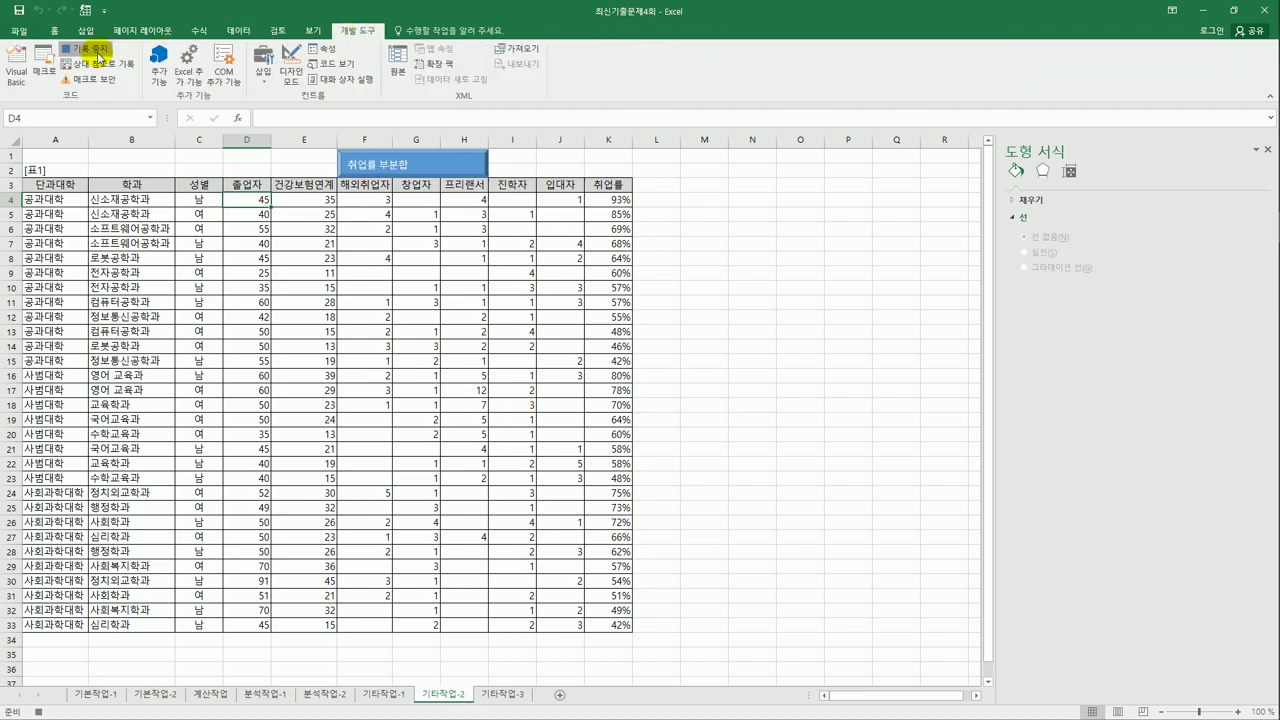
{"action": "left_click", "coordinate": [100, 48]}
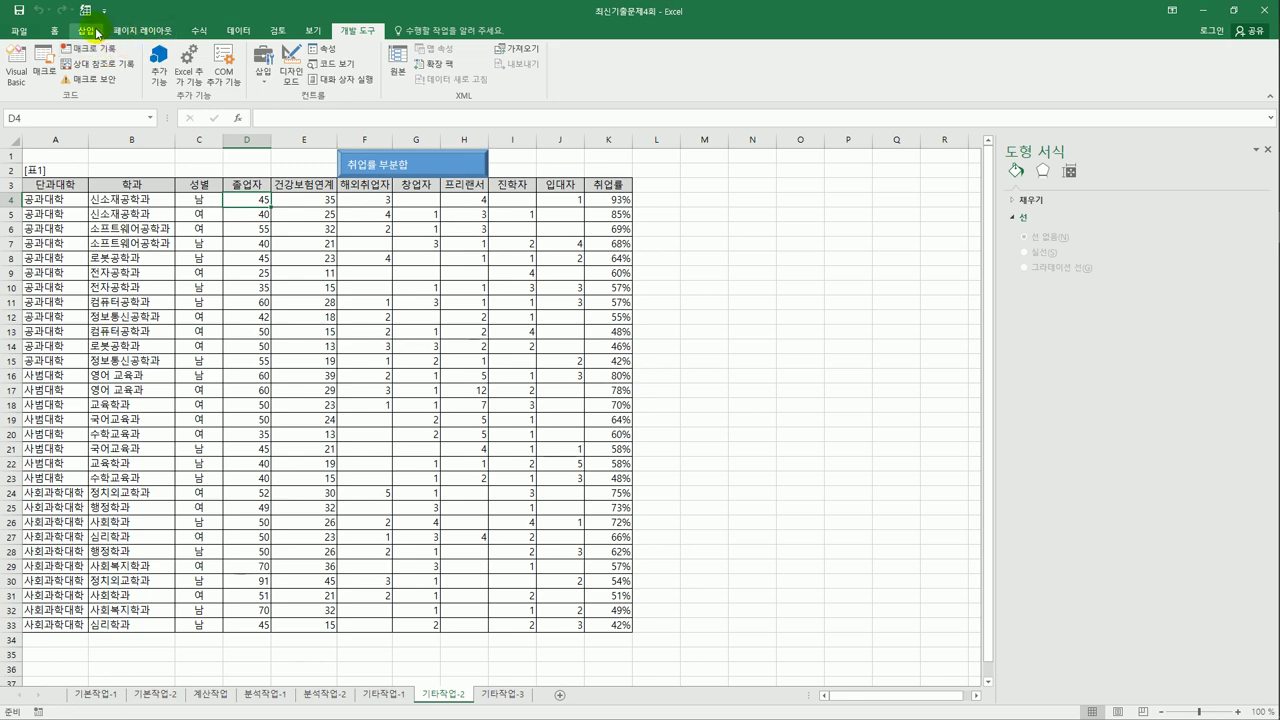
Draw a second bevel (빗면) shape over I1:K2 and resize it to about 5.72 cm wide and 1.16 cm high
{"action": "left_click", "coordinate": [86, 31]}
{"action": "left_click", "coordinate": [172, 76]}
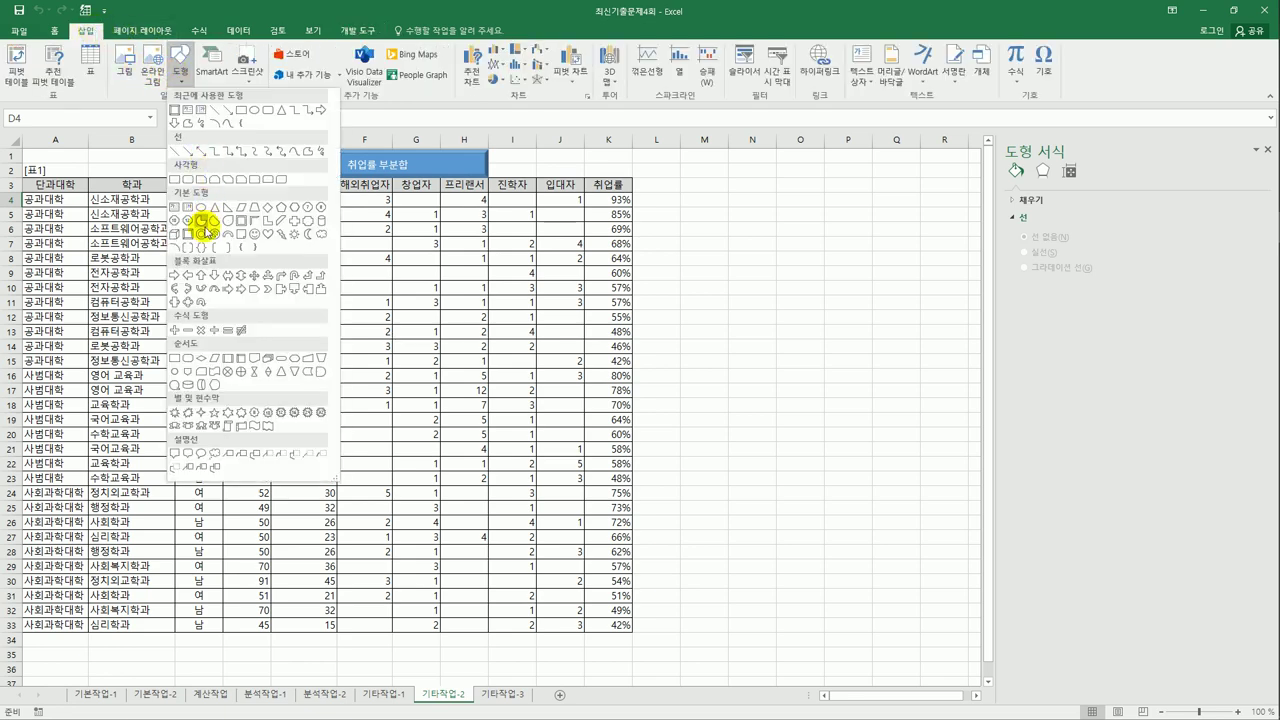
{"action": "left_click", "coordinate": [183, 231]}
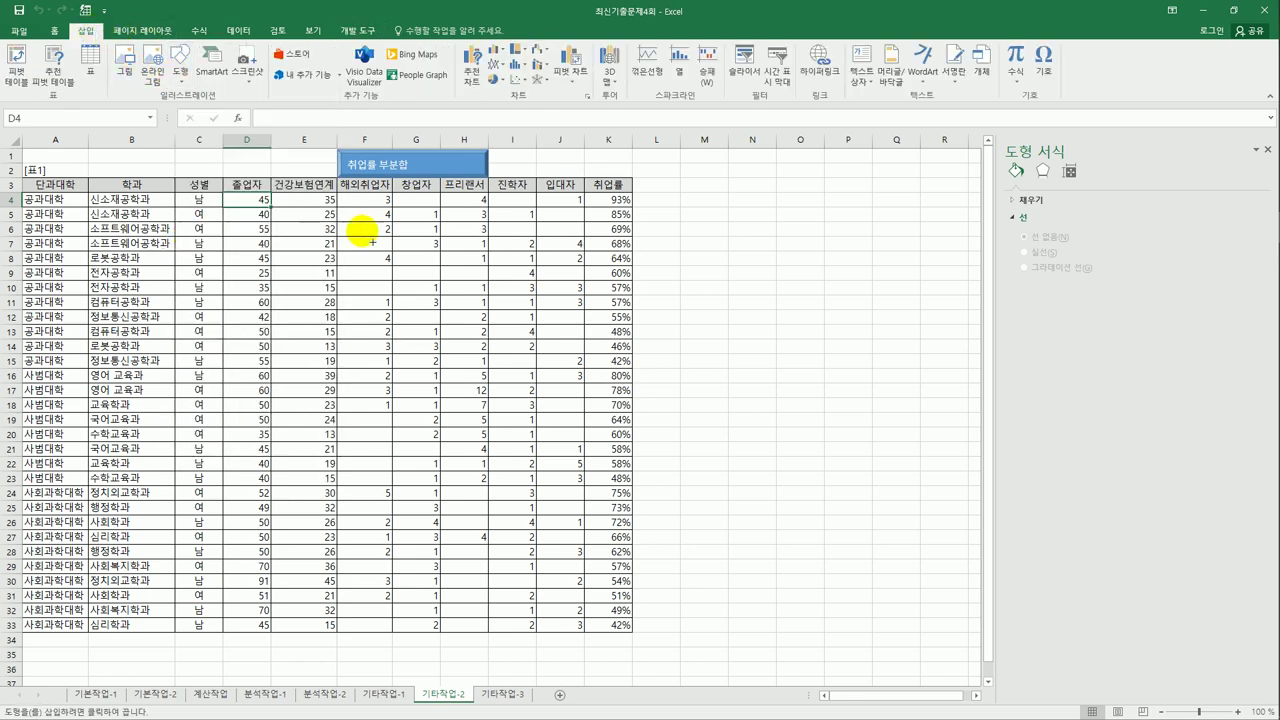
{"action": "left_click", "coordinate": [485, 160]}
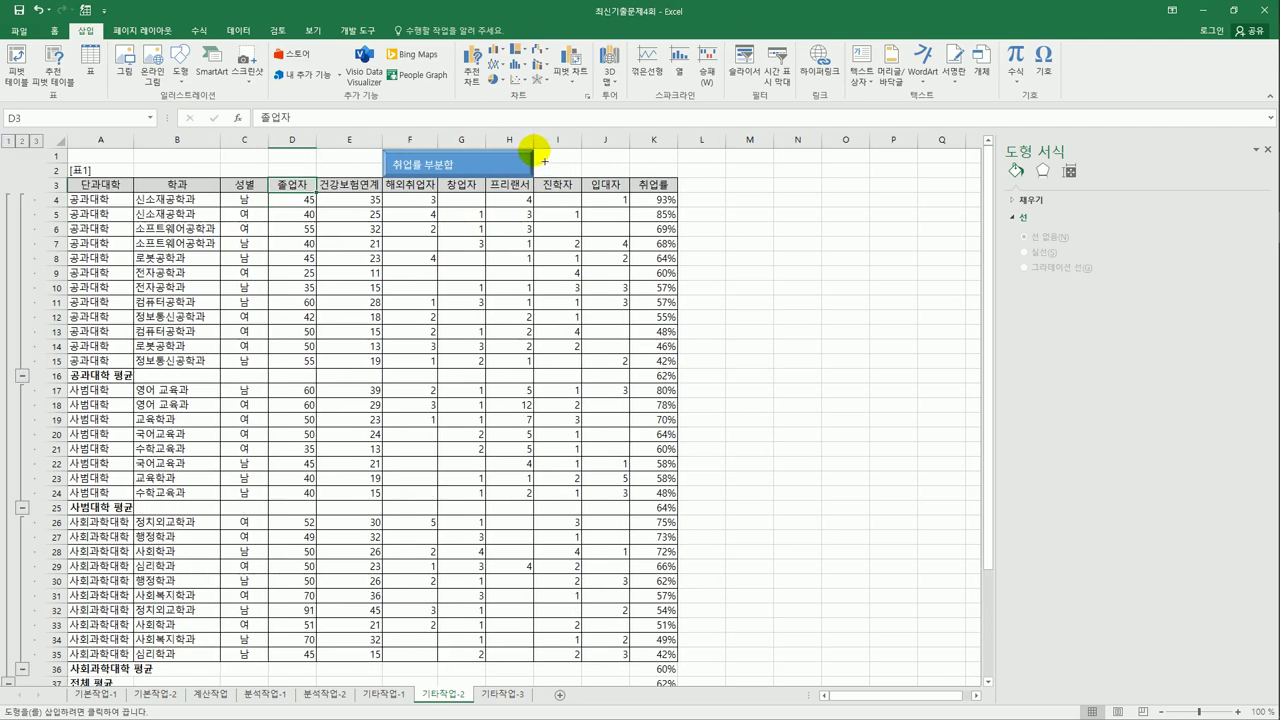
{"action": "left_click", "coordinate": [534, 158]}
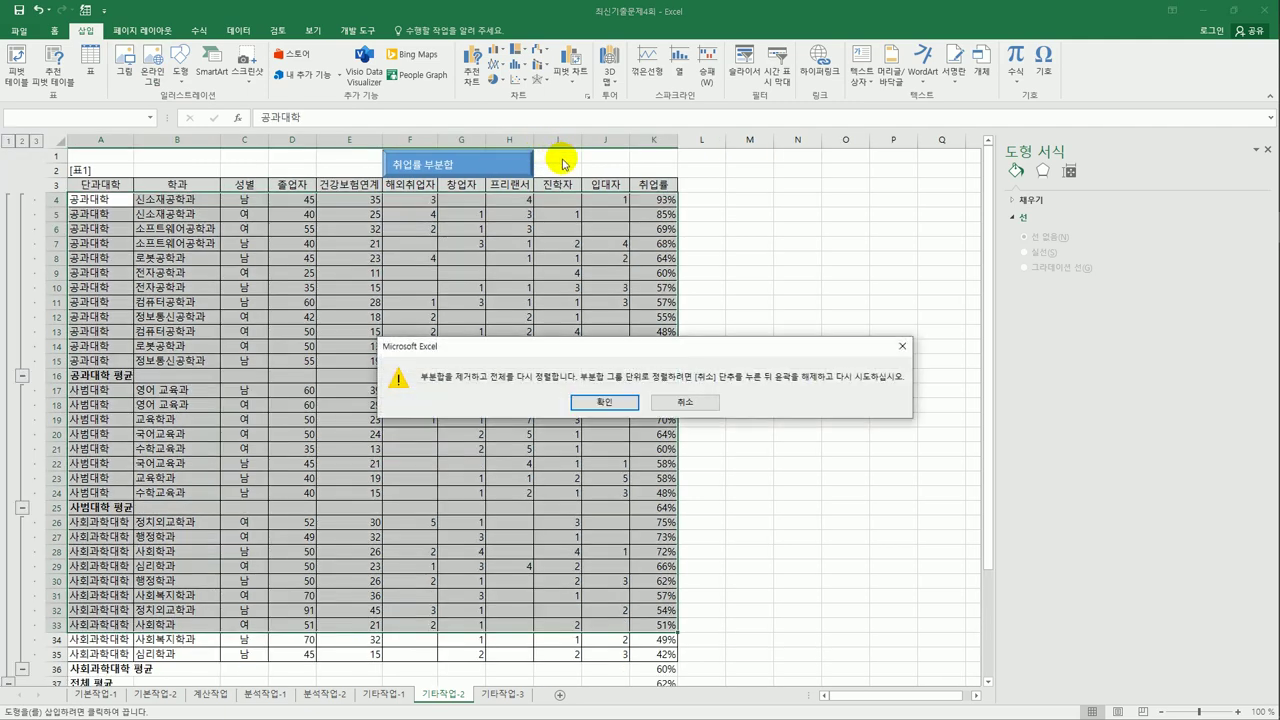
{"action": "left_click", "coordinate": [607, 403]}
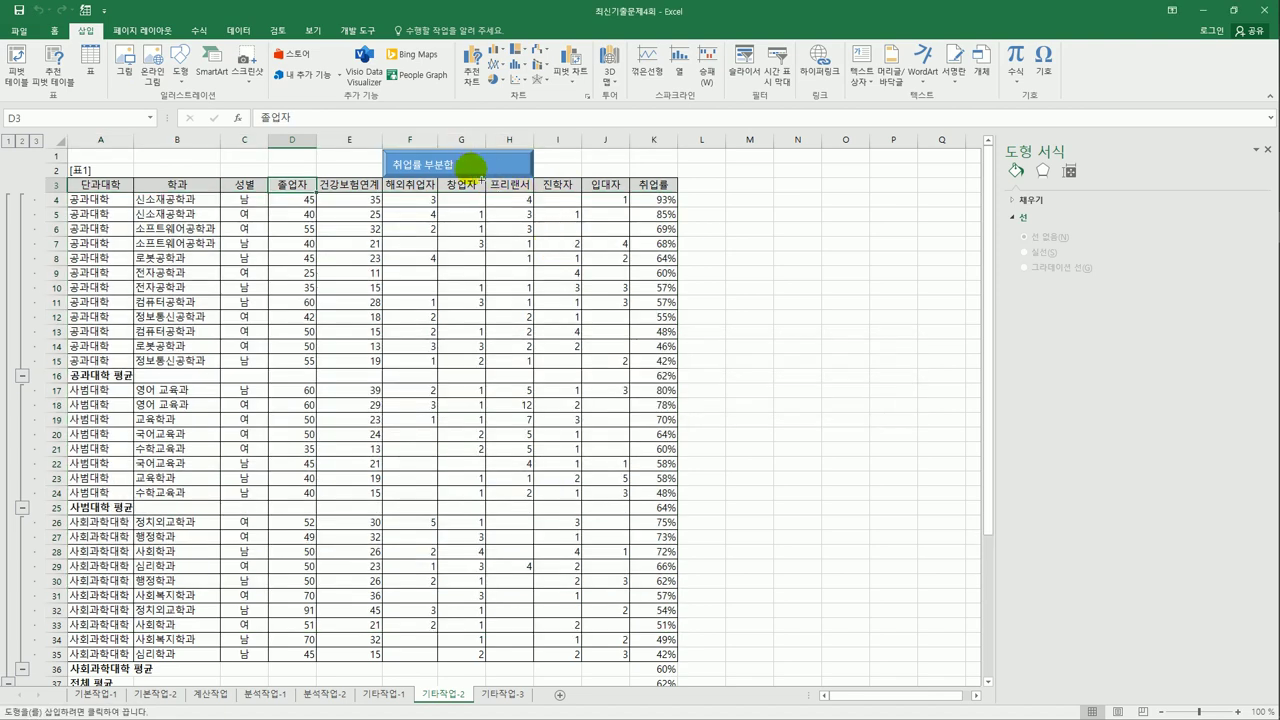
{"action": "left_click_drag", "start_coordinate": [540, 150], "coordinate": [682, 182]}
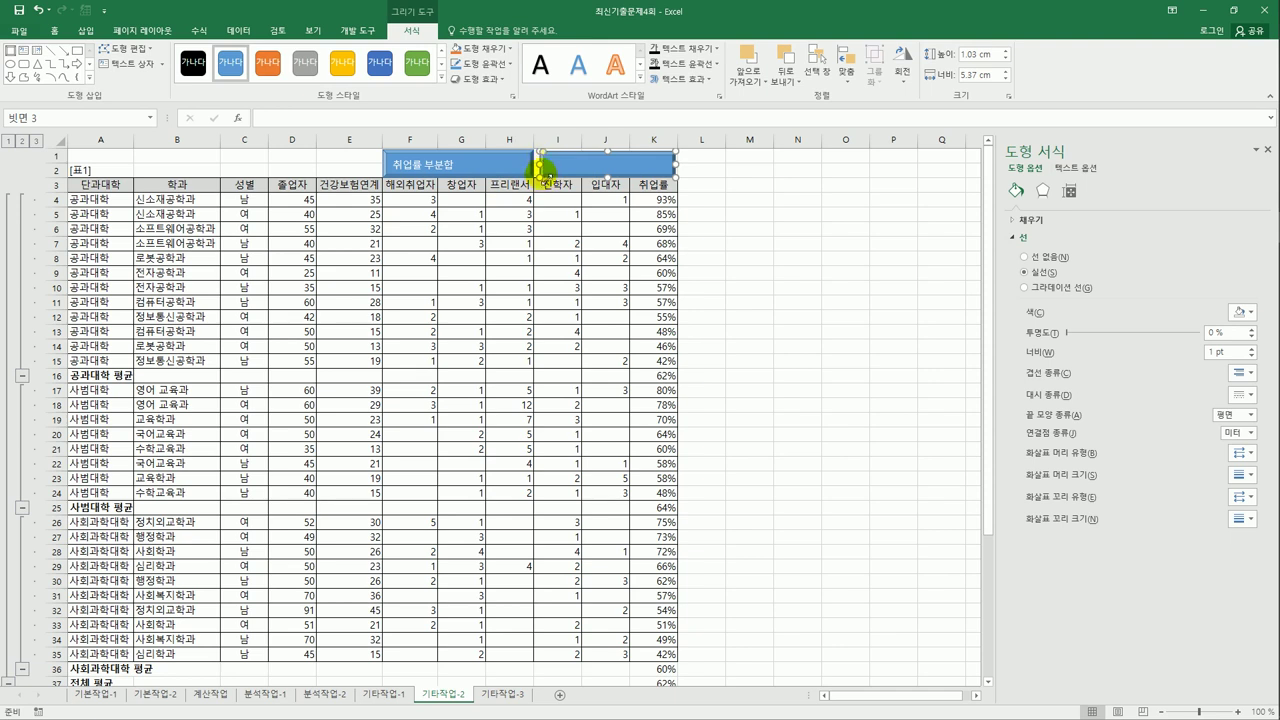
{"action": "mouse_move", "coordinate": [541, 174]}
{"action": "left_mouse_down"}
{"action": "mouse_move", "coordinate": [547, 190]}
{"action": "mouse_move", "coordinate": [536, 170]}
{"action": "left_mouse_up"}
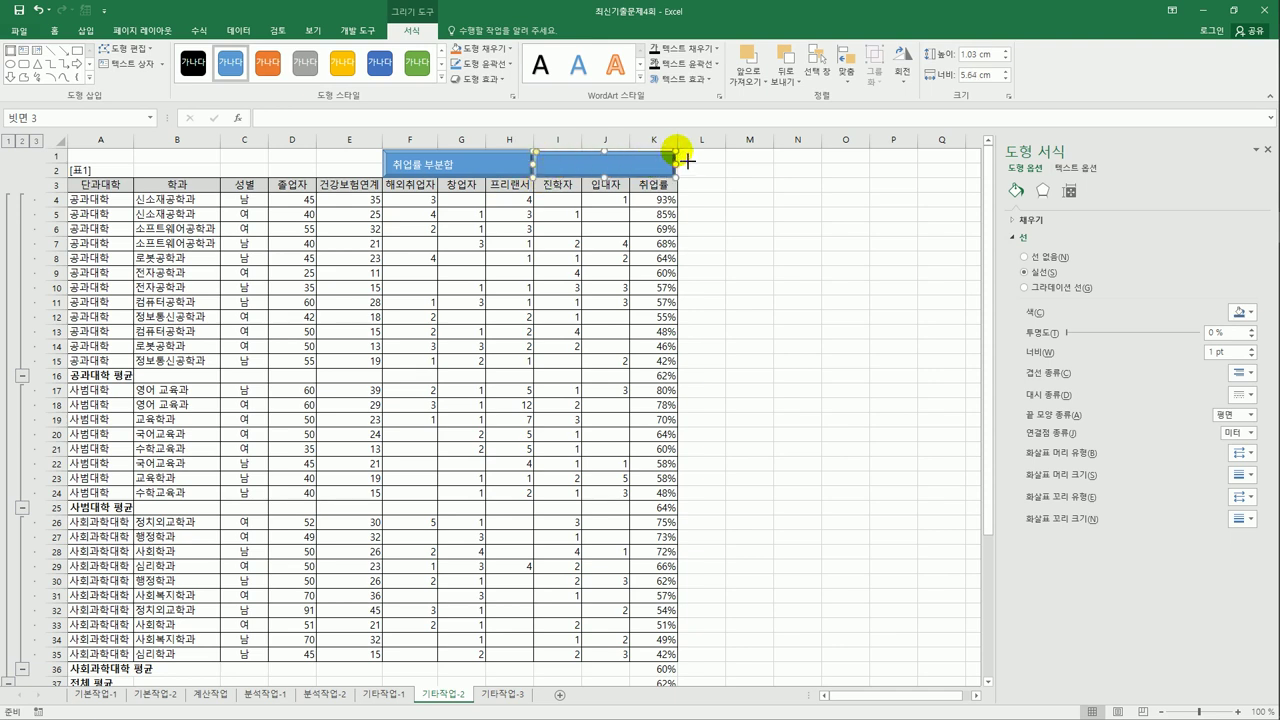
{"action": "left_click_drag", "start_coordinate": [686, 160], "coordinate": [700, 177]}
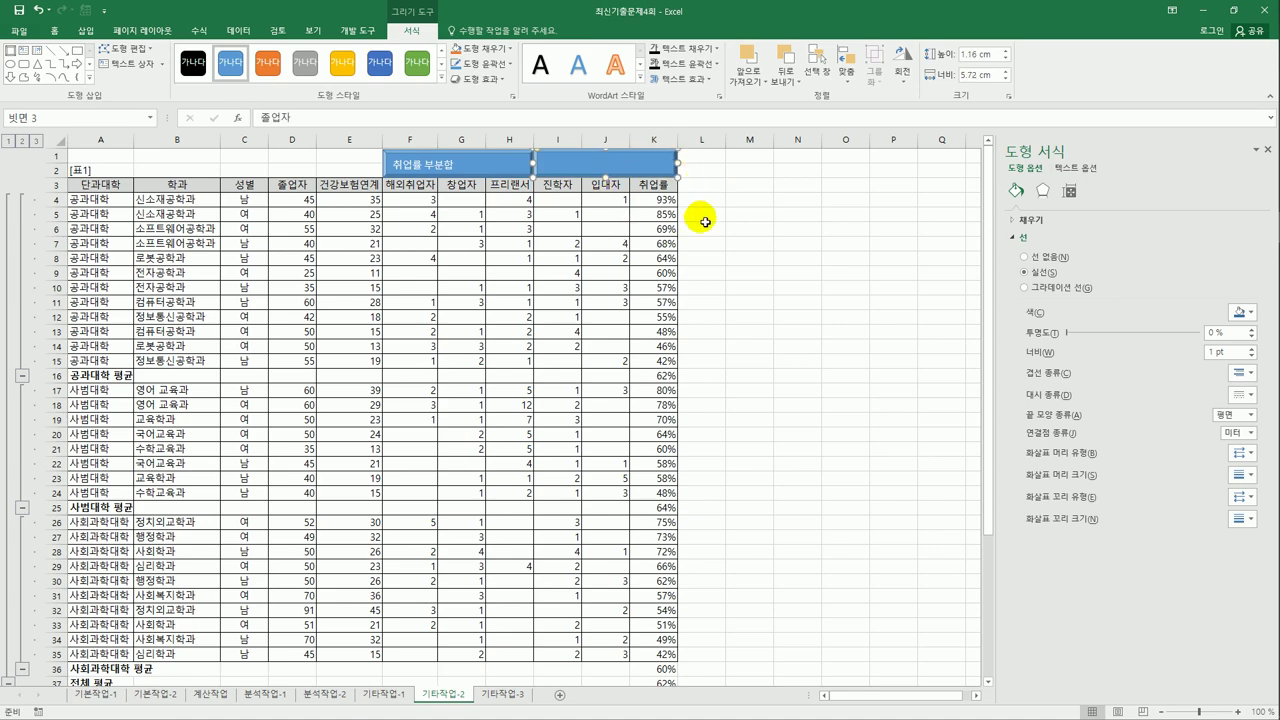
{"action": "left_click", "coordinate": [705, 221]}
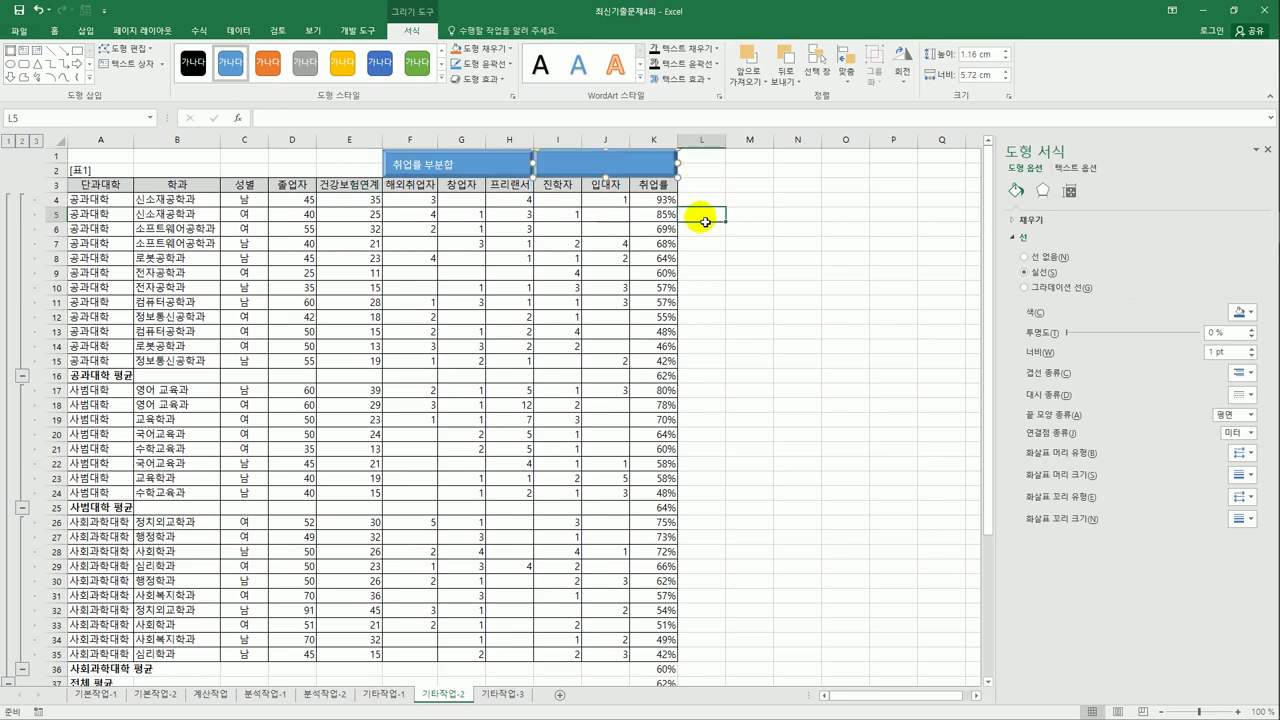
Label the bevel shape over I1:K2 부분합 제거, assign the macro 부분합제거 to it, and deselect it
{"action": "left_click", "coordinate": [585, 172]}
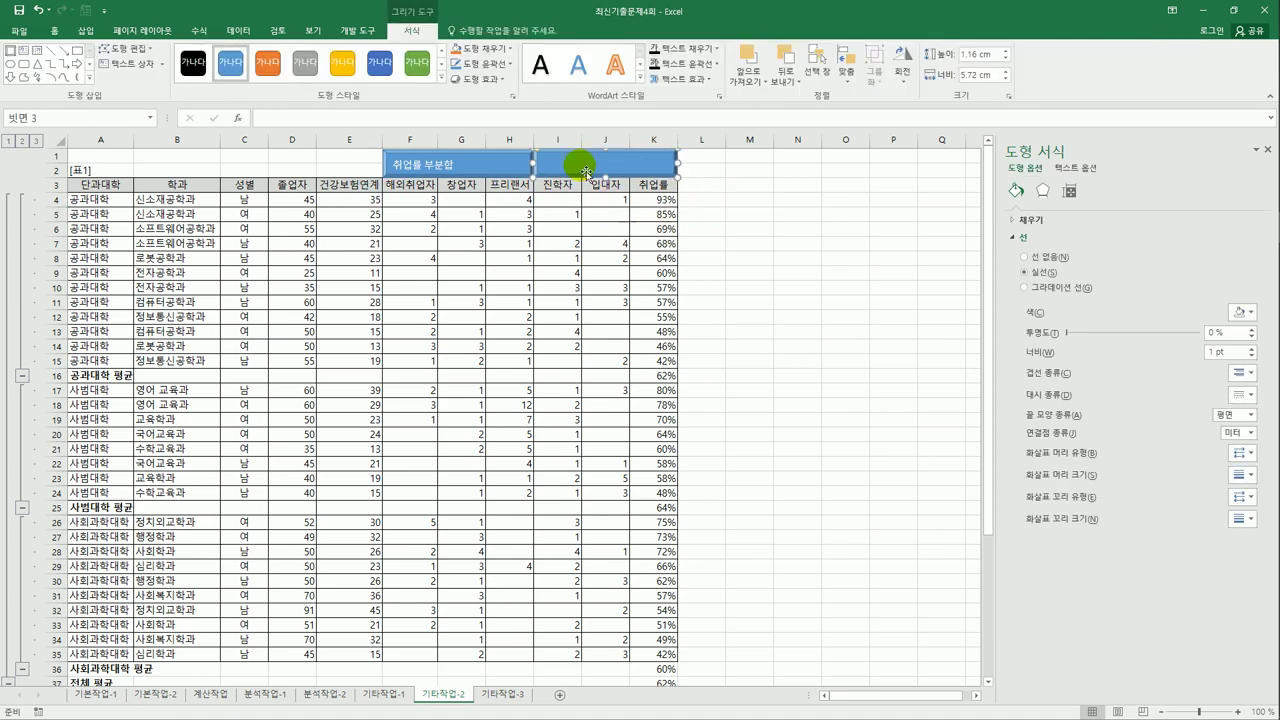
{"action": "type", "text": "부분합 제거"}
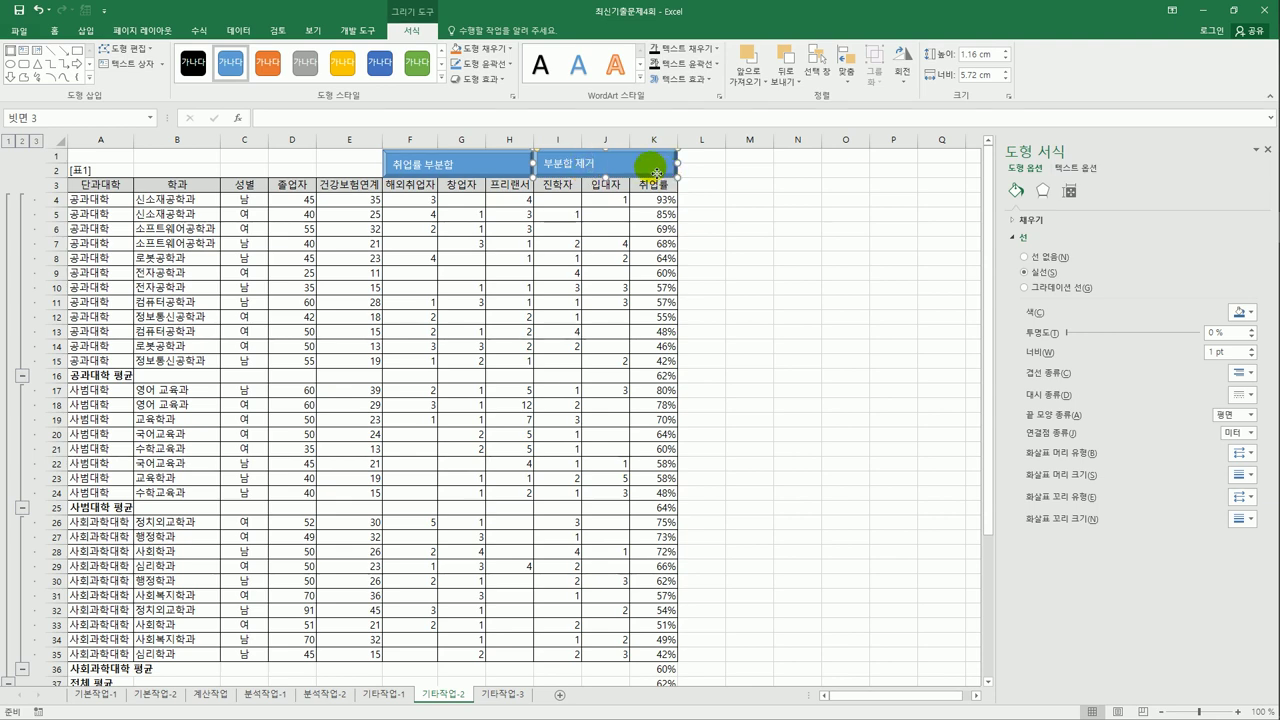
{"action": "right_click", "coordinate": [657, 172]}
{"action": "left_click", "coordinate": [697, 343]}
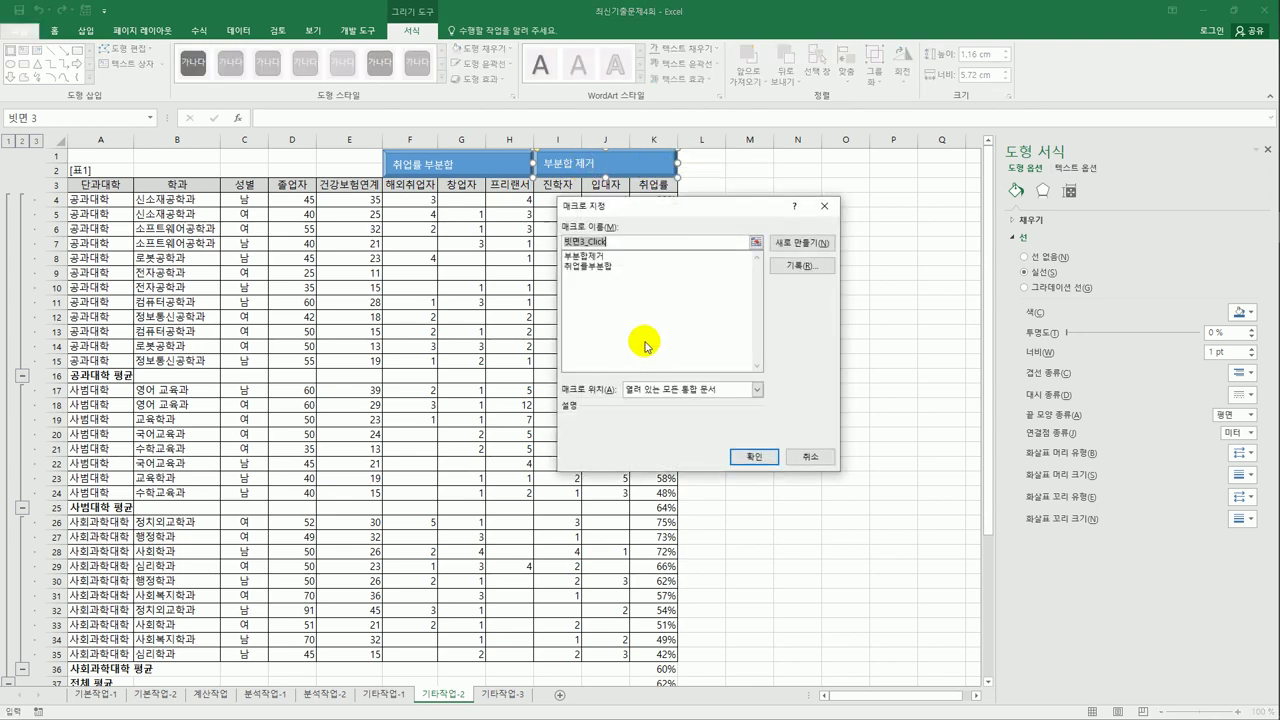
{"action": "left_click", "coordinate": [590, 256]}
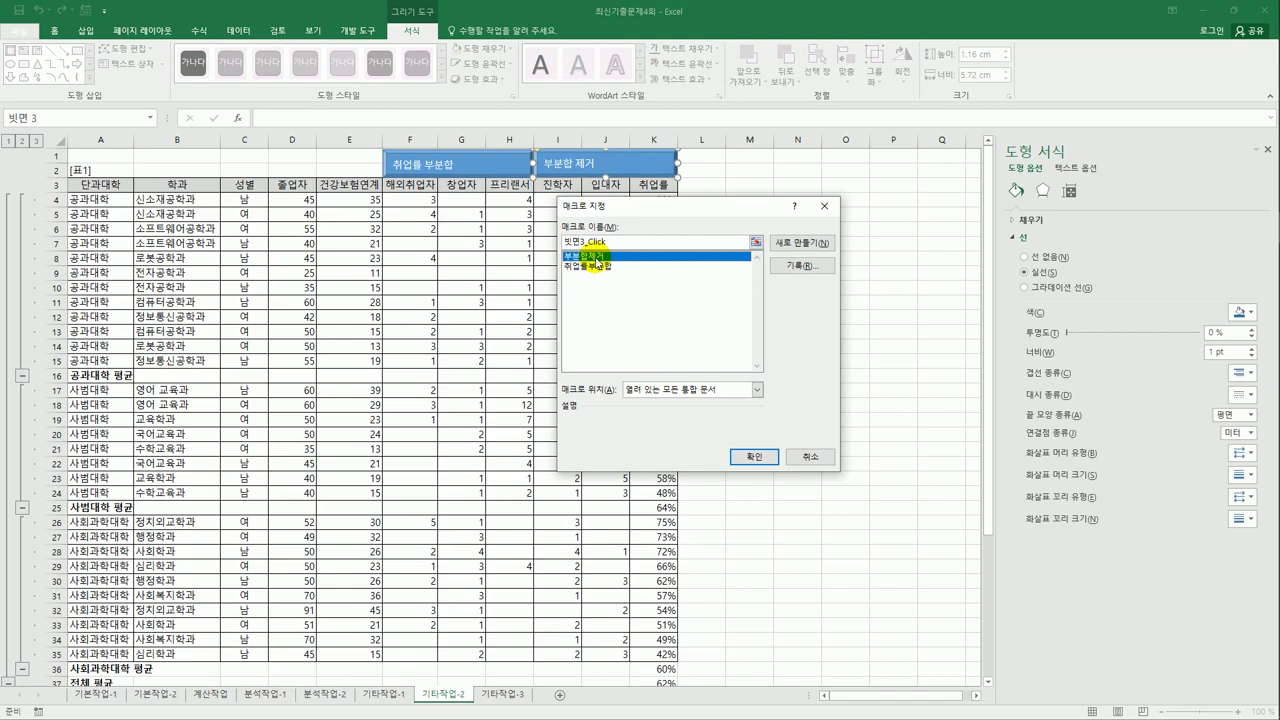
{"action": "left_click", "coordinate": [752, 457]}
{"action": "left_click", "coordinate": [749, 386]}
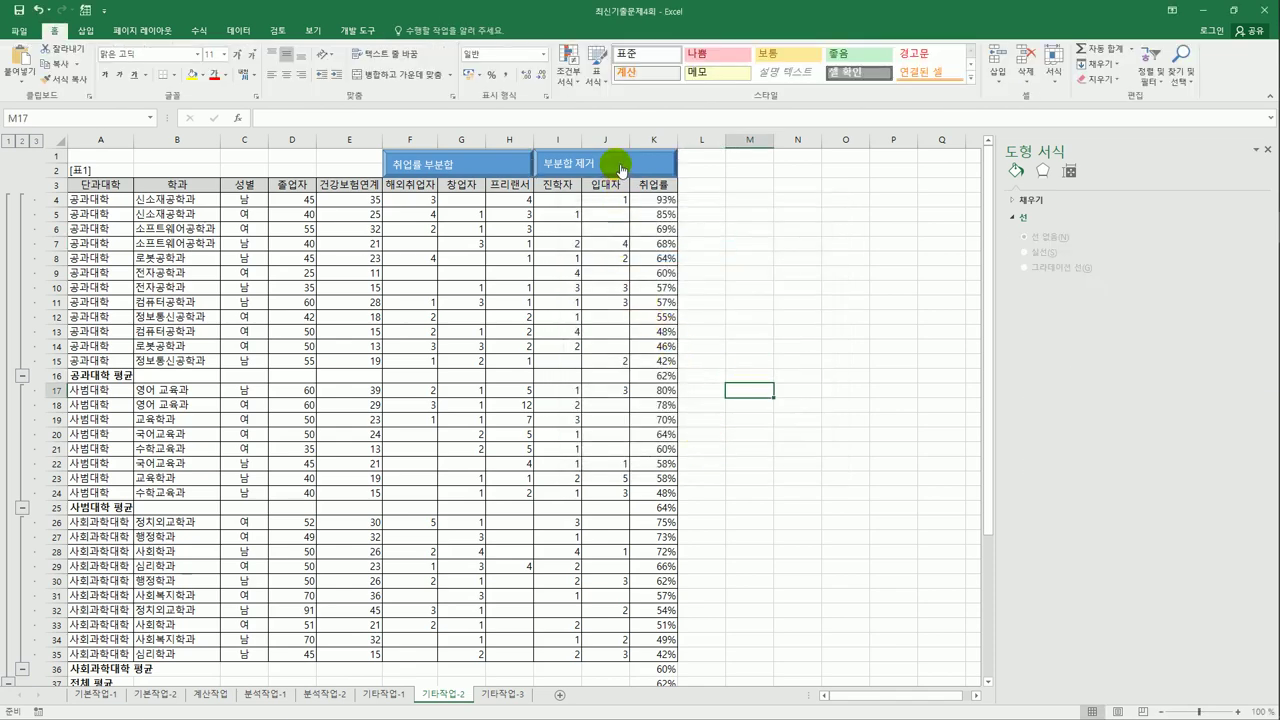
Test the two macro shapes by running 부분합 제거 first and 취업률 부분합 second
{"action": "left_click", "coordinate": [622, 168]}
{"action": "left_click", "coordinate": [403, 166]}
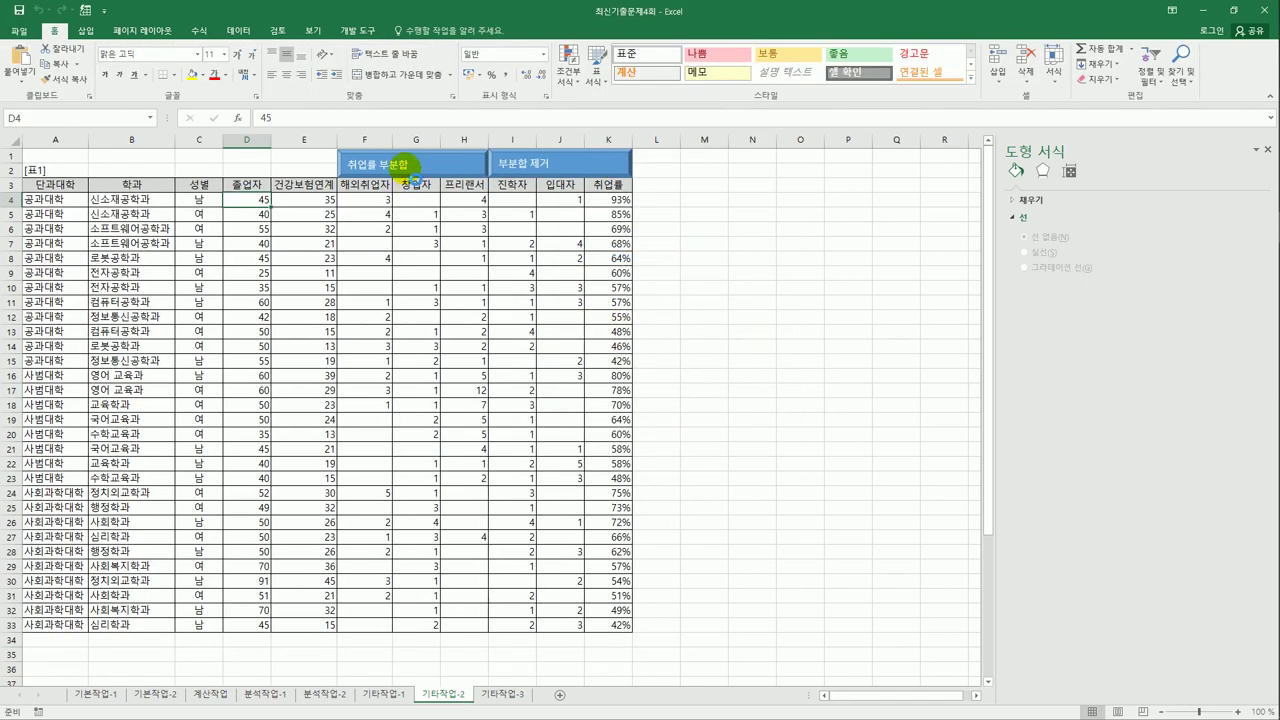
Run the 부분합 제거 macro shape to clear the subtotals from [표1]
{"action": "left_click", "coordinate": [615, 168]}
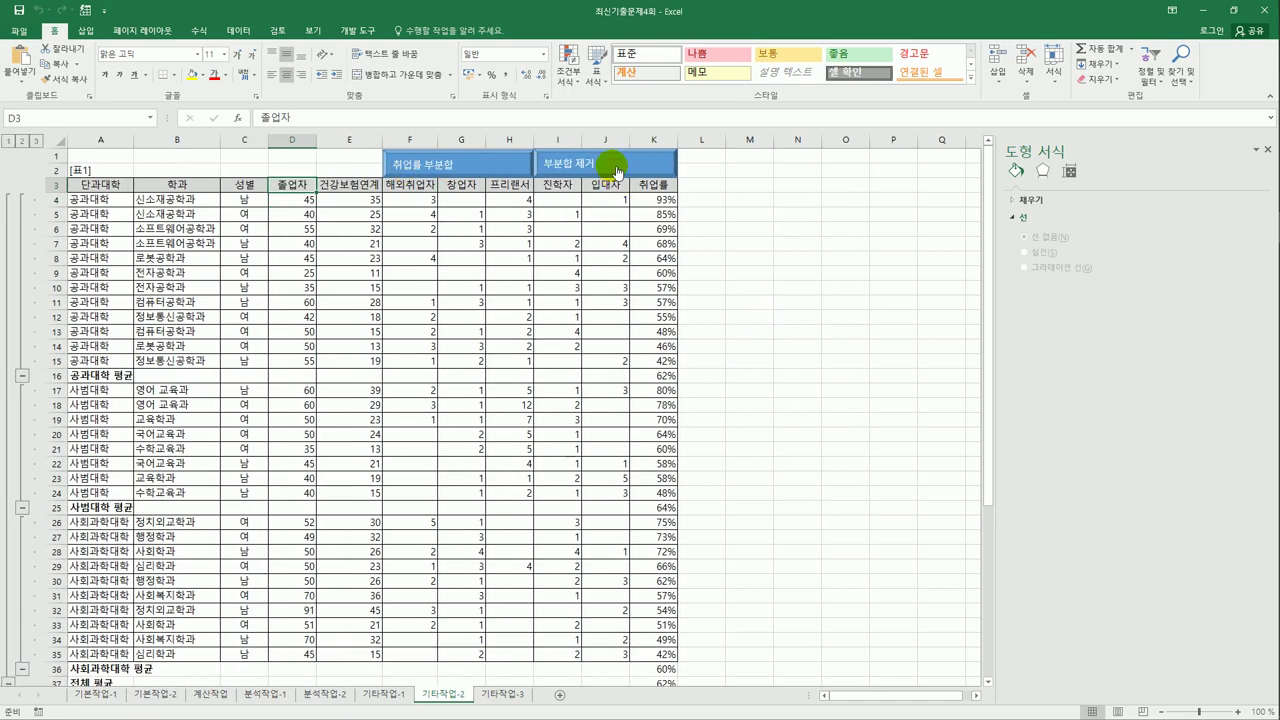
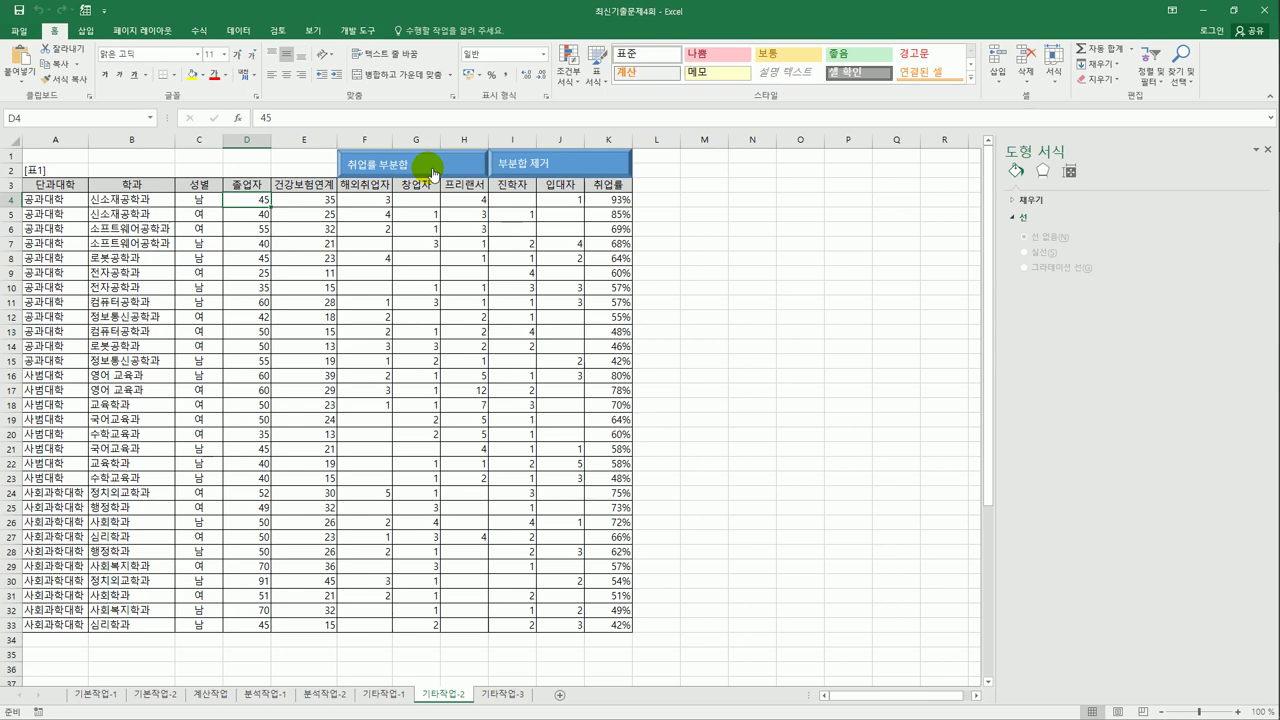
On the 기타작업-3 sheet, turn on design mode and open the click-event code of the 판매내역입력 command button
{"action": "left_click", "coordinate": [505, 695]}
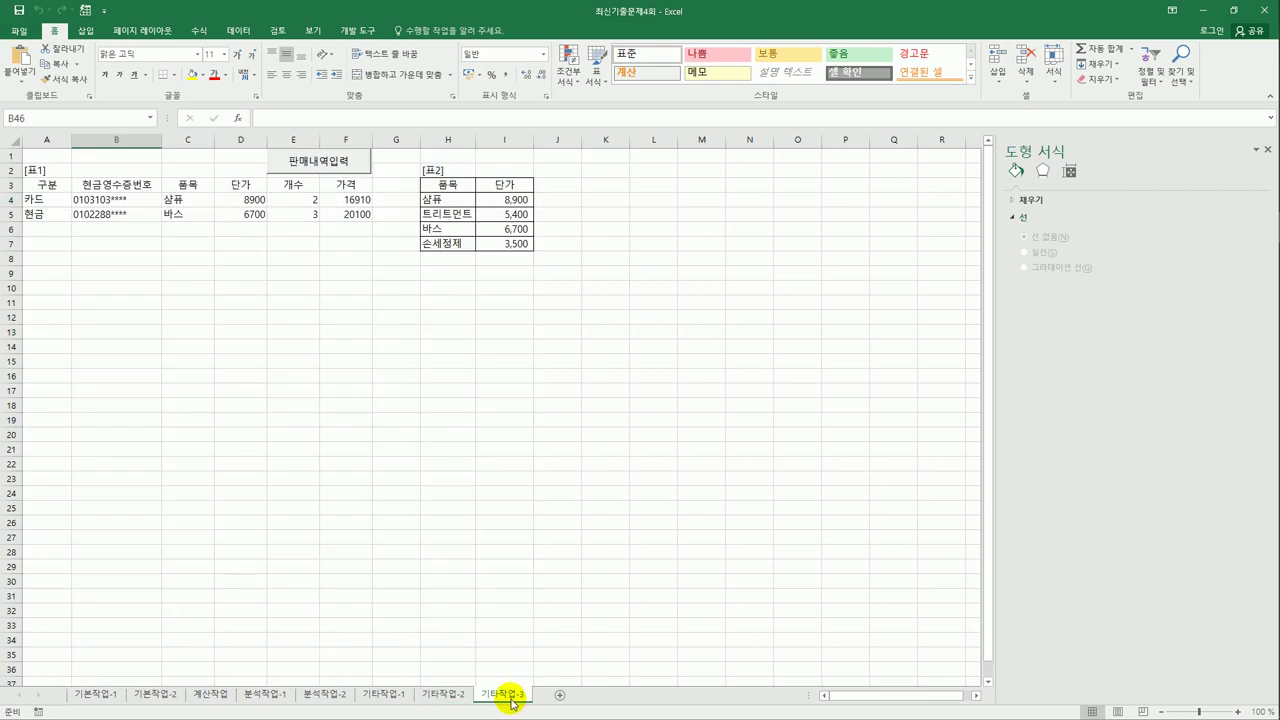
{"action": "left_click", "coordinate": [639, 287]}
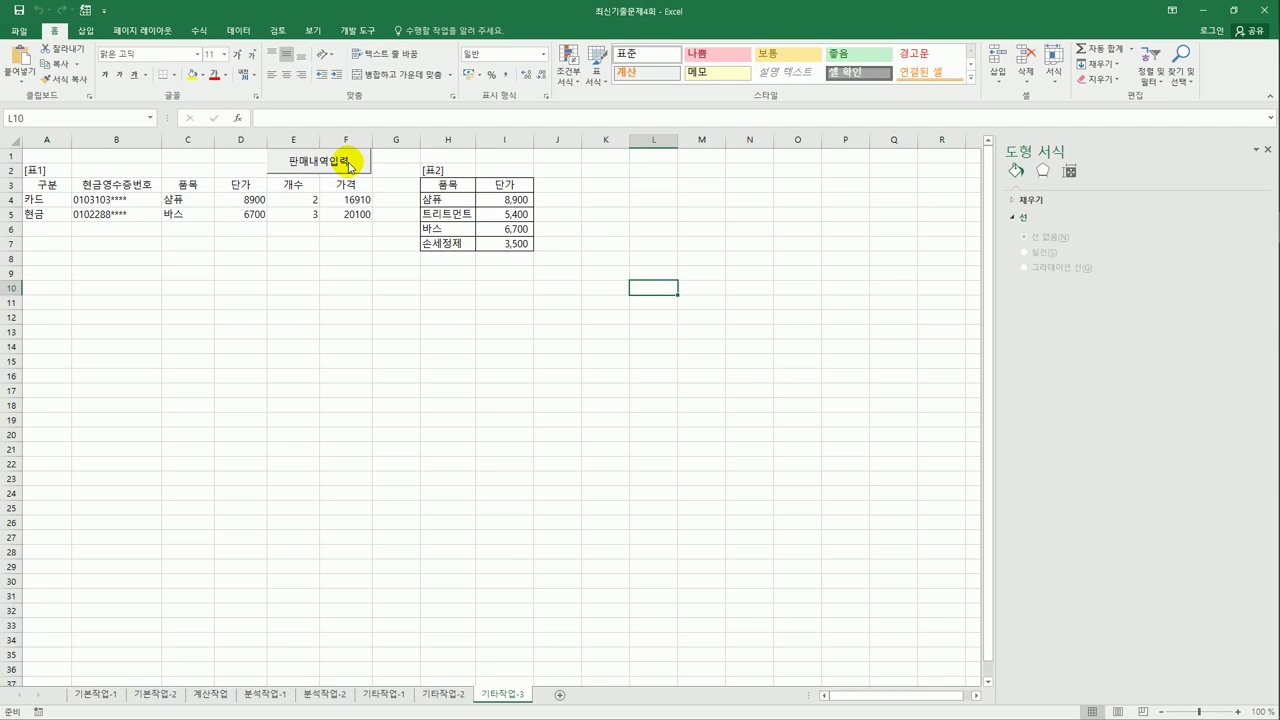
{"action": "left_click", "coordinate": [358, 31]}
{"action": "left_click", "coordinate": [290, 70]}
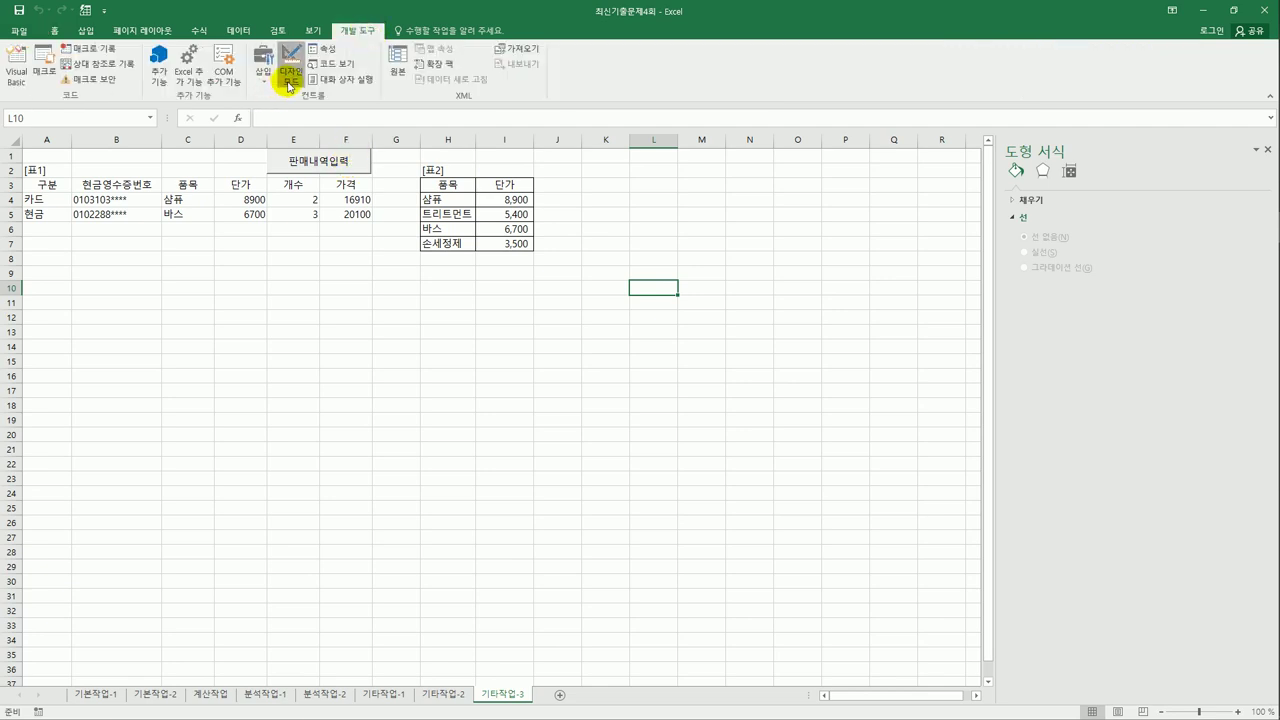
{"action": "left_click", "coordinate": [335, 168]}
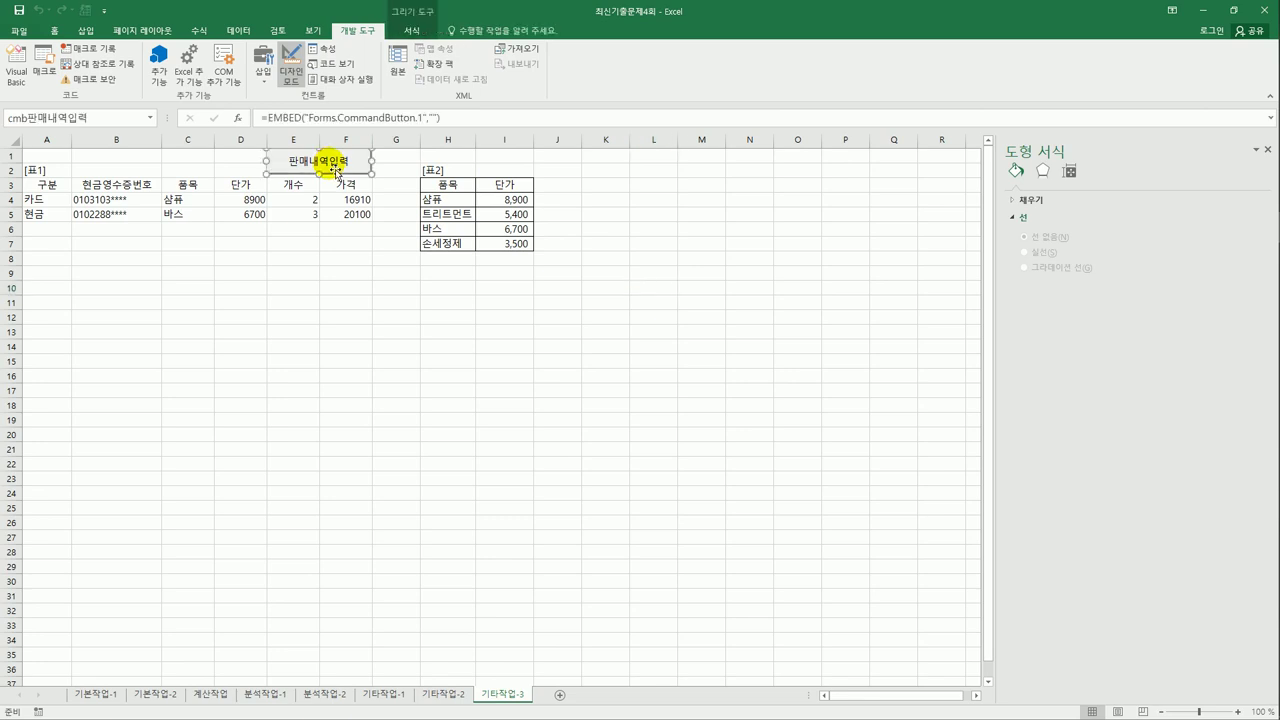
{"action": "double_click", "coordinate": [335, 168]}
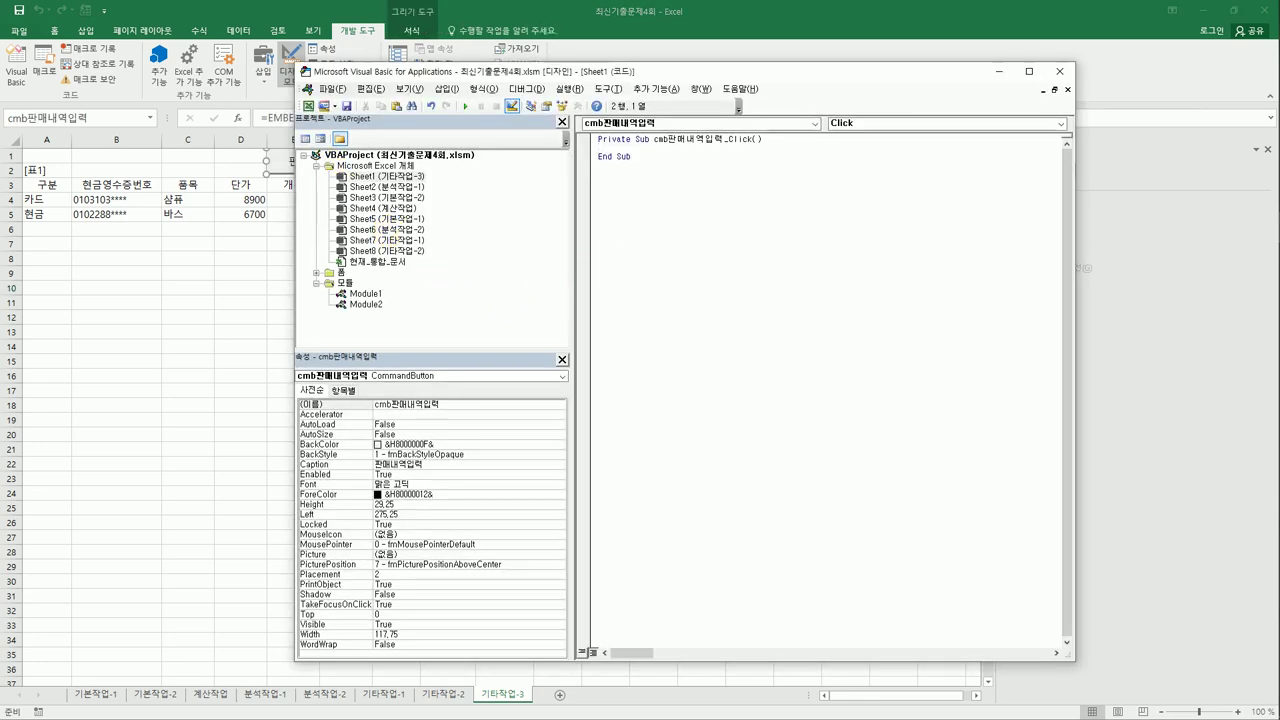
Add the statement 판매내역.Show to the cmb판매내역입력_Click procedure
{"action": "type", "text": "판매내역 .wh"}
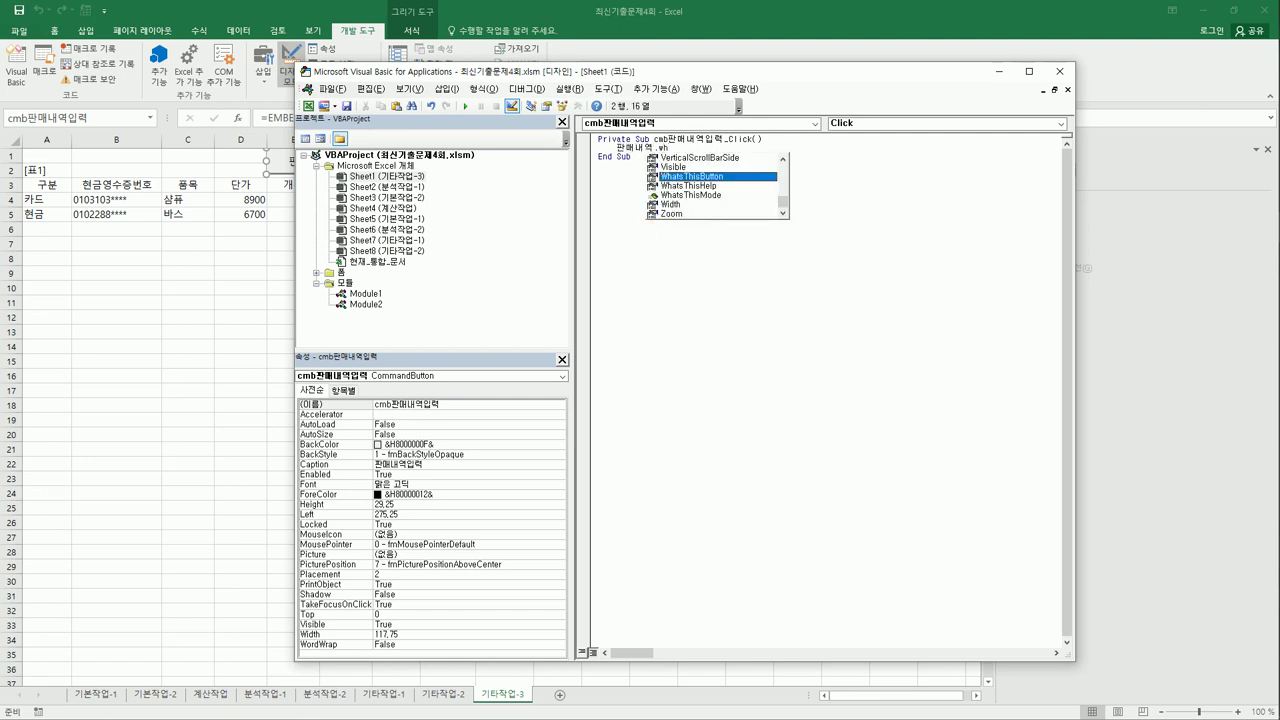
{"action": "key", "text": "BackSpace"}
{"action": "key", "text": "BackSpace"}
{"action": "type", "text": "sh"}
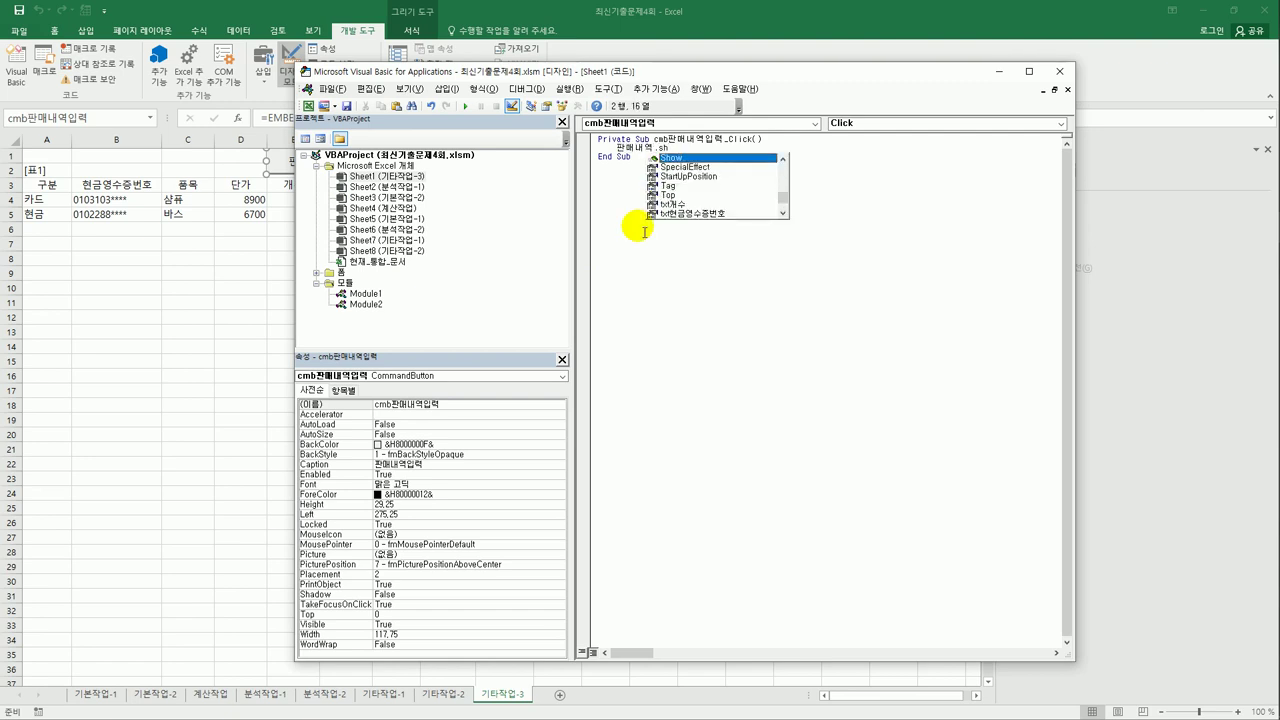
{"action": "key", "text": "Tab"}
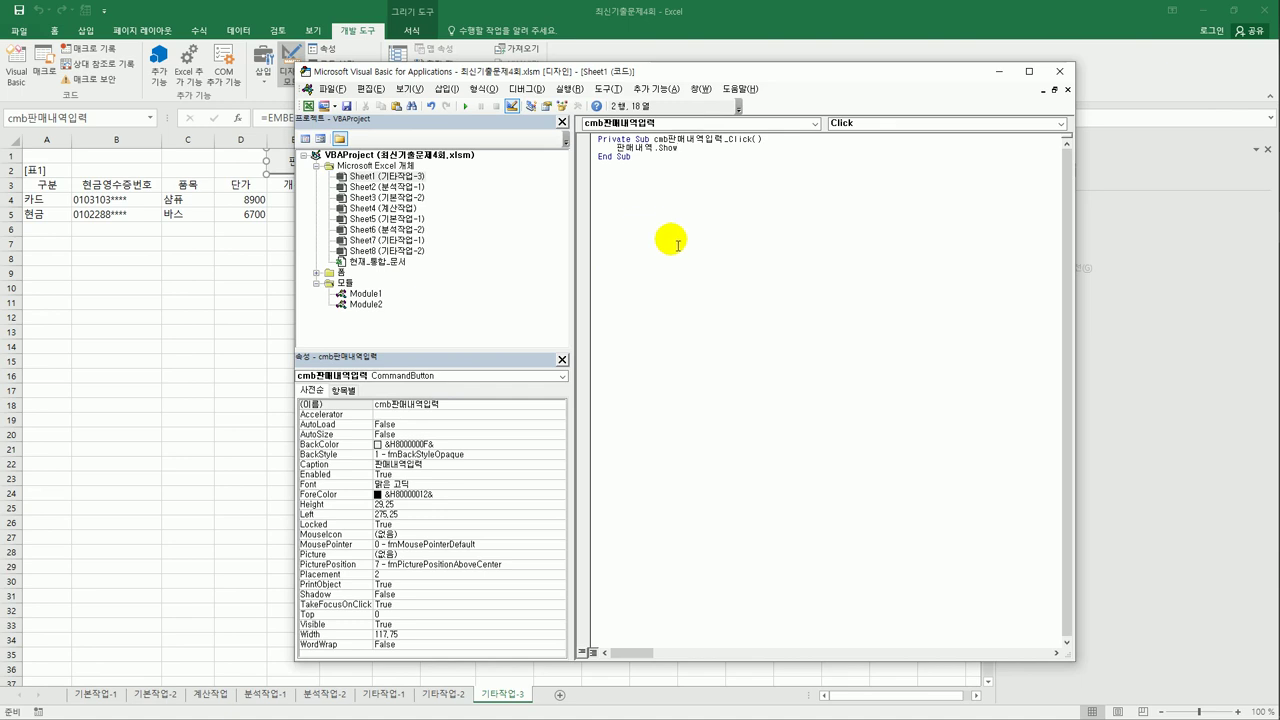
{"action": "left_click", "coordinate": [663, 248]}
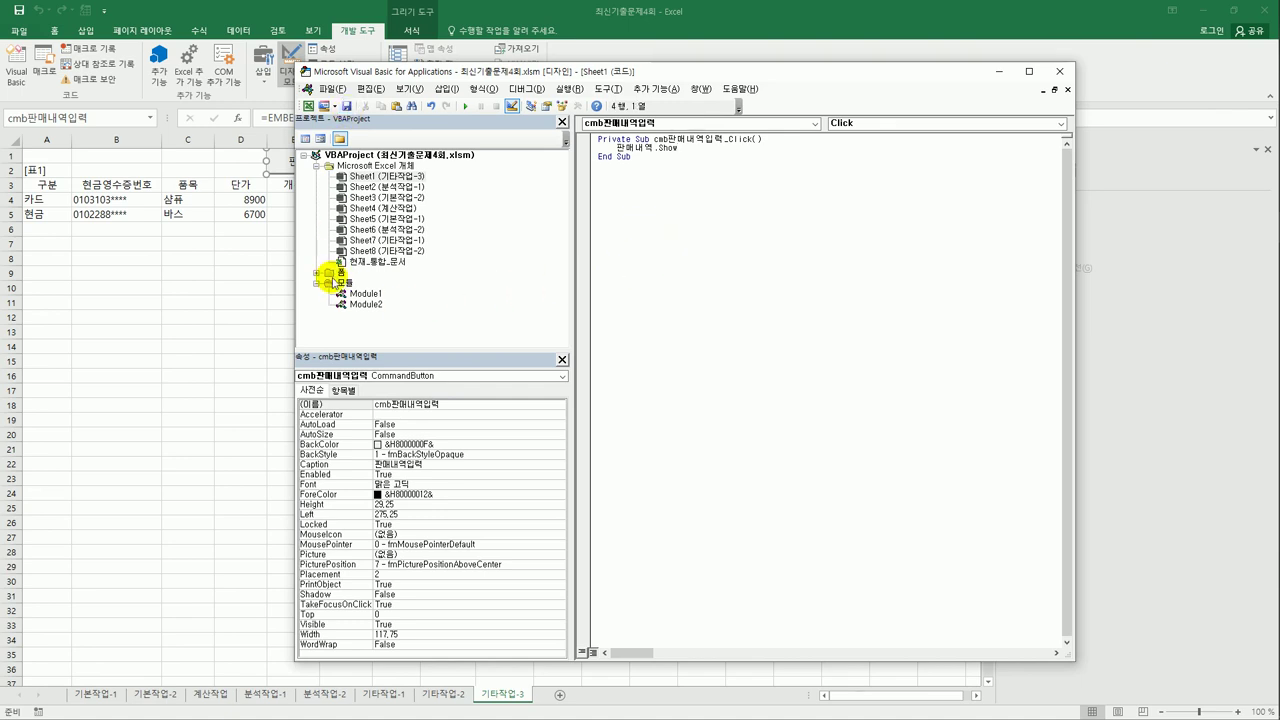
Open the 판매내역 form from the project, show its code, and create the UserForm_Initialize procedure
{"action": "double_click", "coordinate": [330, 273]}
{"action": "double_click", "coordinate": [362, 283]}
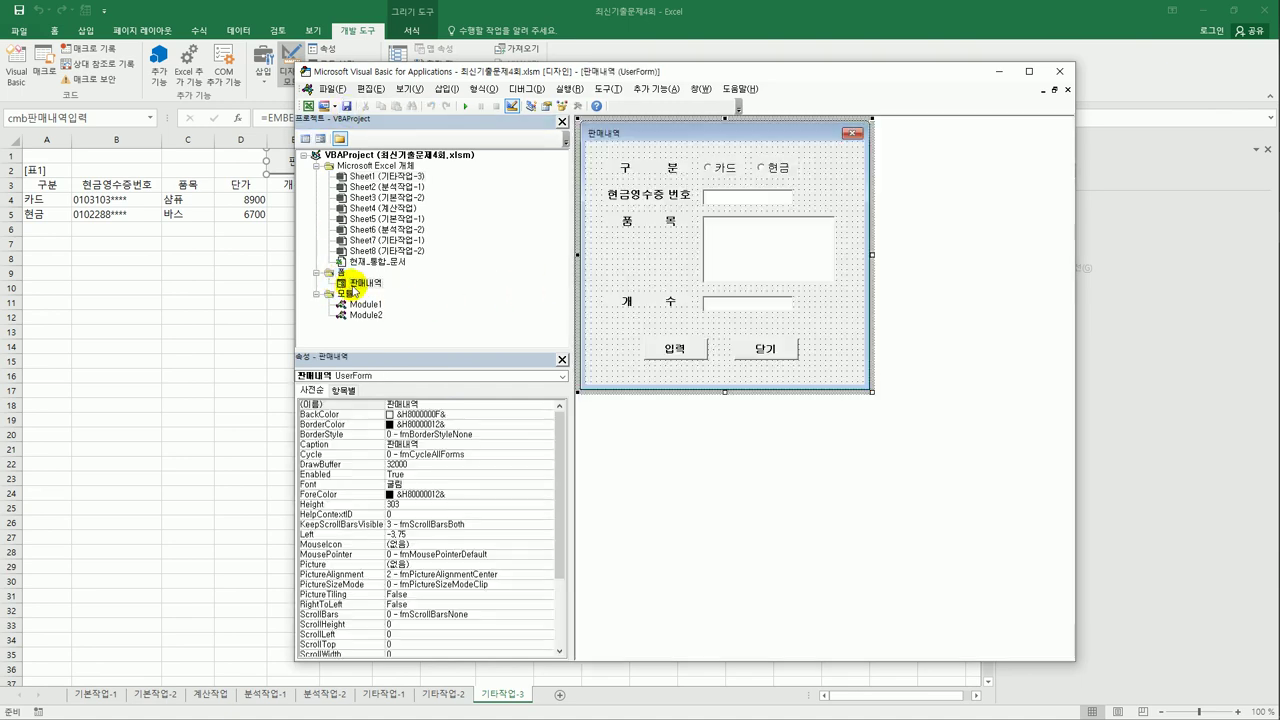
{"action": "left_click", "coordinate": [304, 138]}
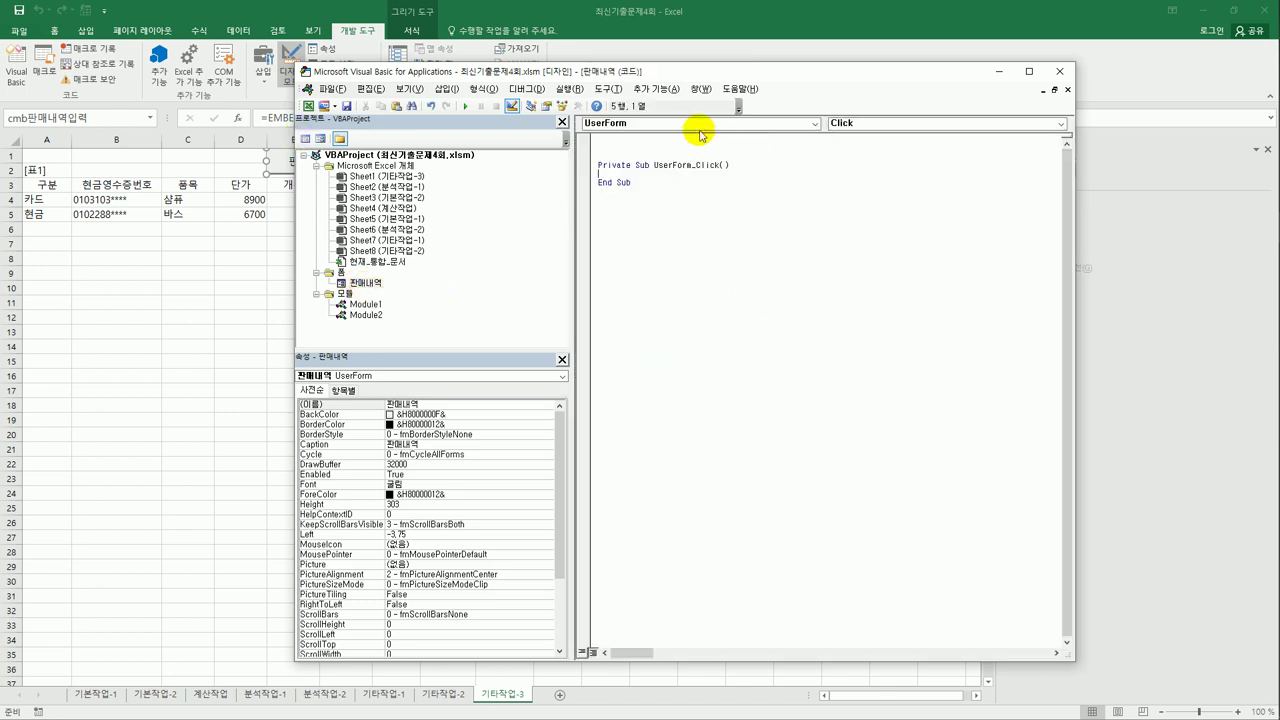
{"action": "left_click", "coordinate": [857, 123]}
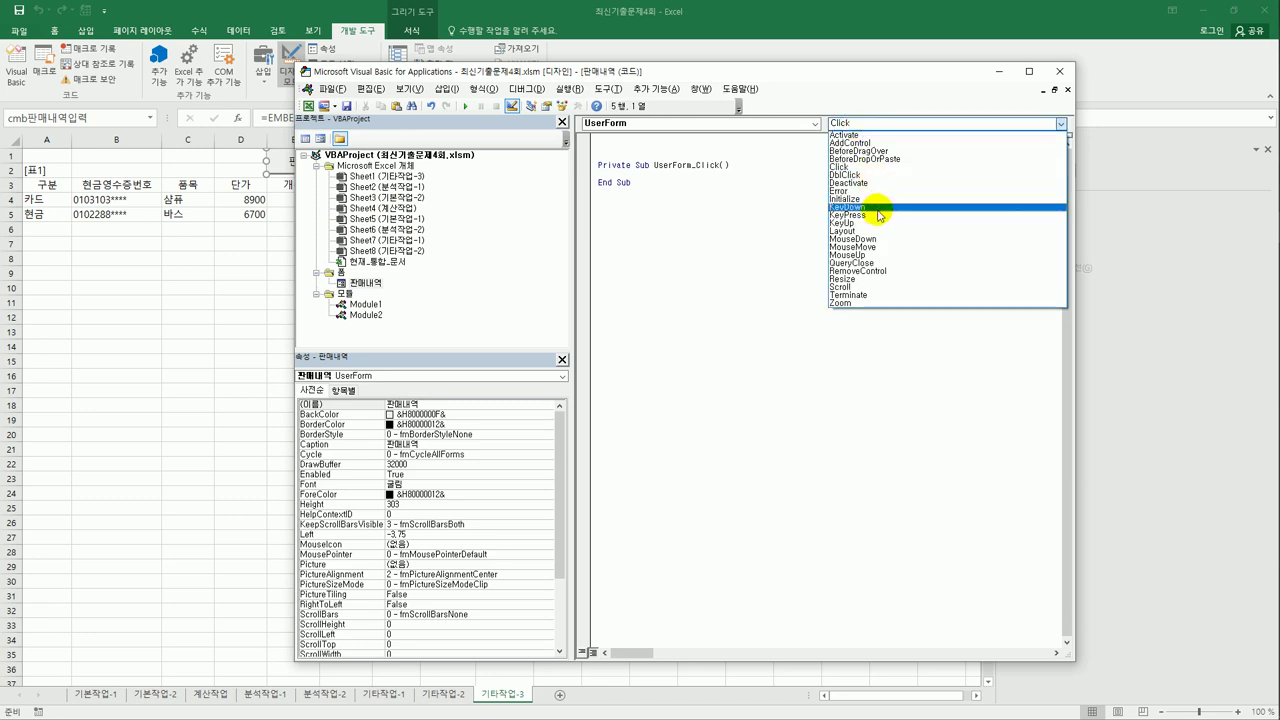
{"action": "left_click", "coordinate": [876, 200]}
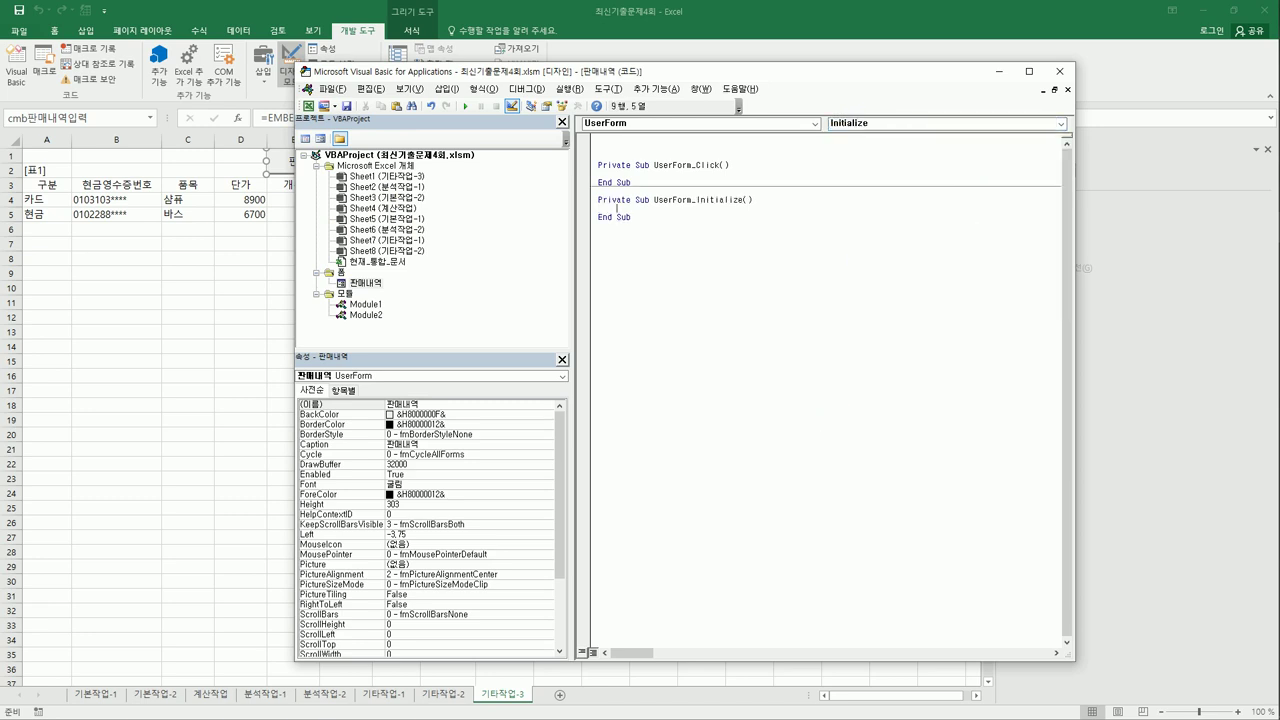
In UserForm_Initialize, make the cash option the default with opt현금 = True
{"action": "type", "text": "lst"}
{"action": "type", "text": "opt"}
{"action": "type", "text": "현금 =true"}
{"action": "key", "text": "Return"}
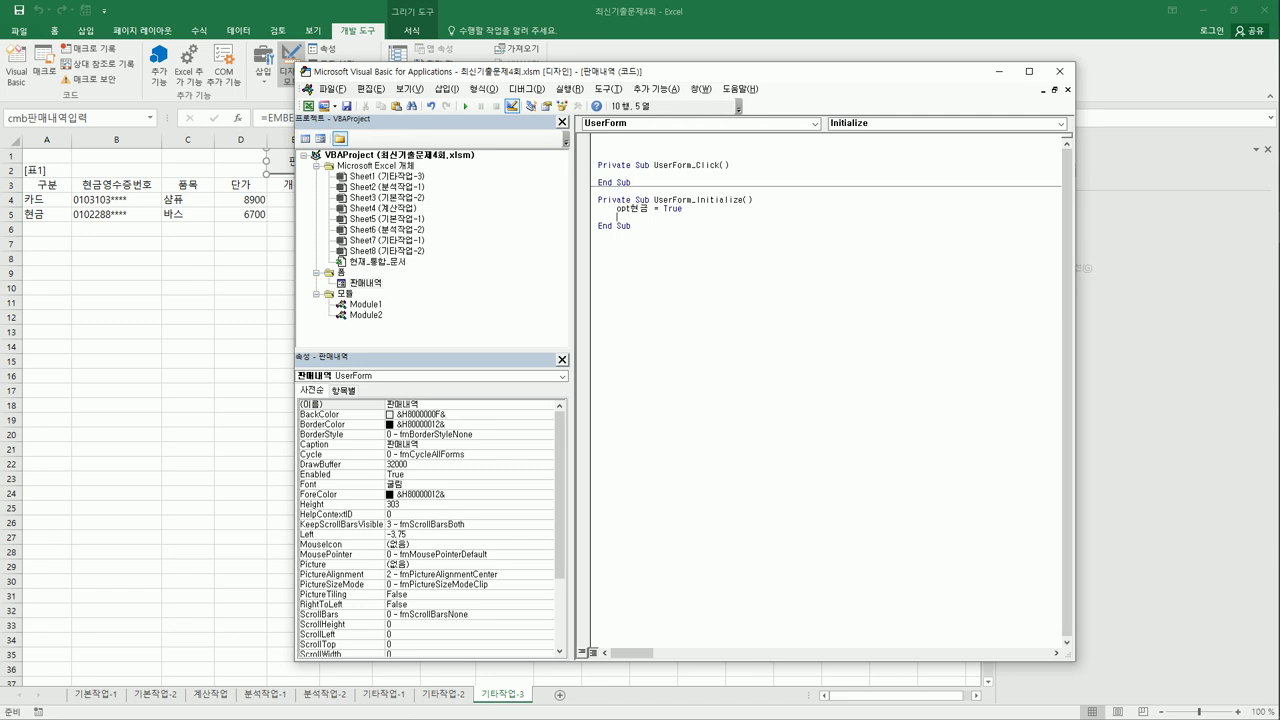
In UserForm_Initialize, set lst품목.RowSource to "H4:I7" and lst품목.ColumnCount to 2
{"action": "type", "text": "lst품목."}
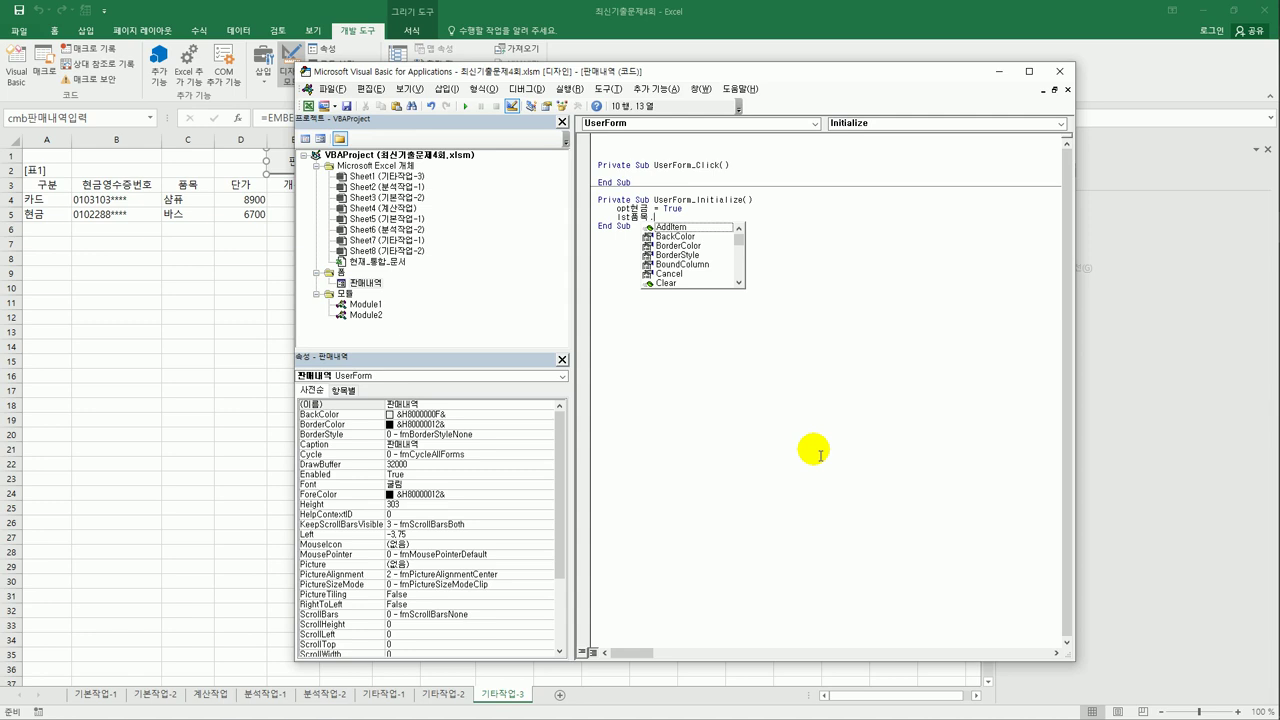
{"action": "type", "text": "RowSource "}
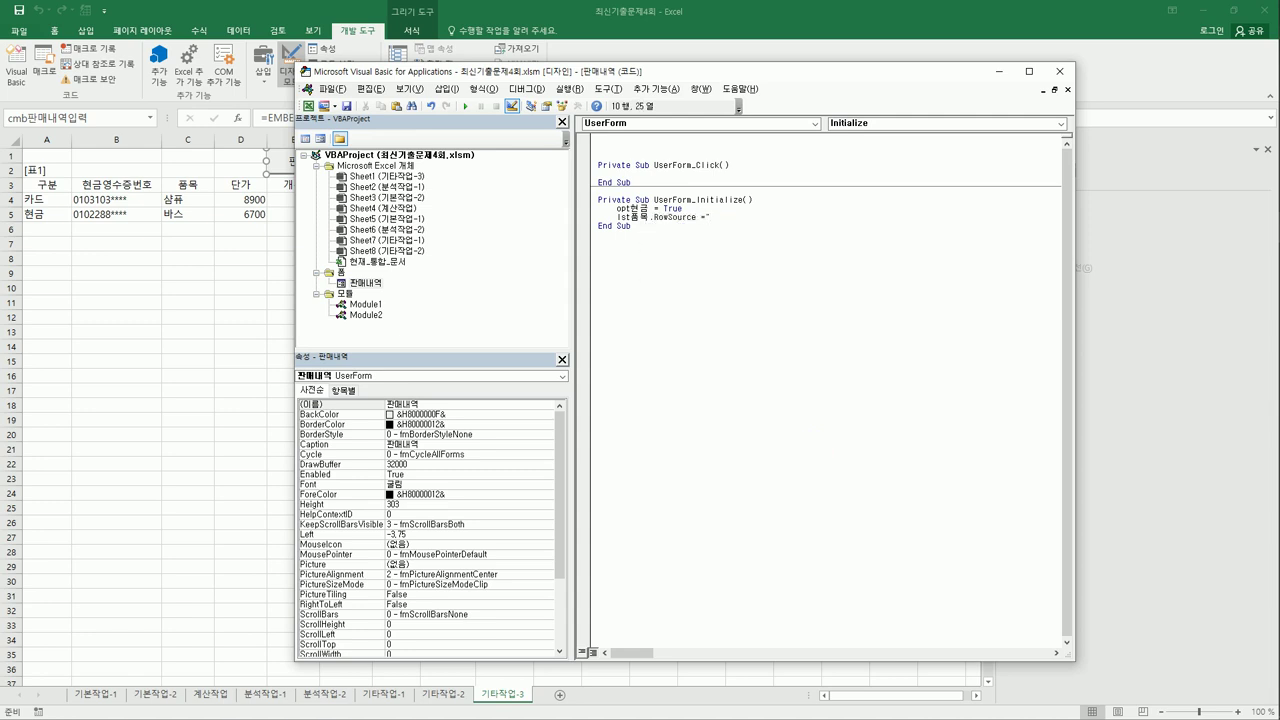
{"action": "type", "text": "= \"H4:I7\""}
{"action": "key", "text": "Return"}
{"action": "type", "text": "lst품목."}
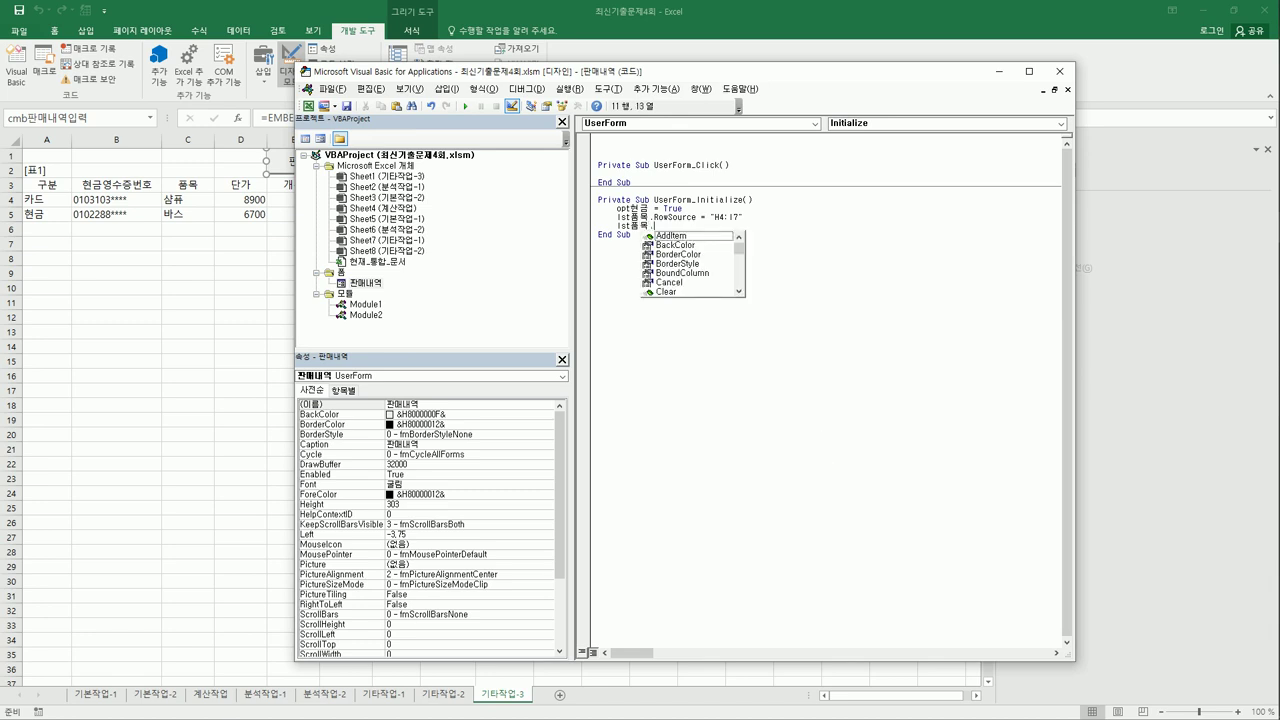
{"action": "type", "text": "c"}
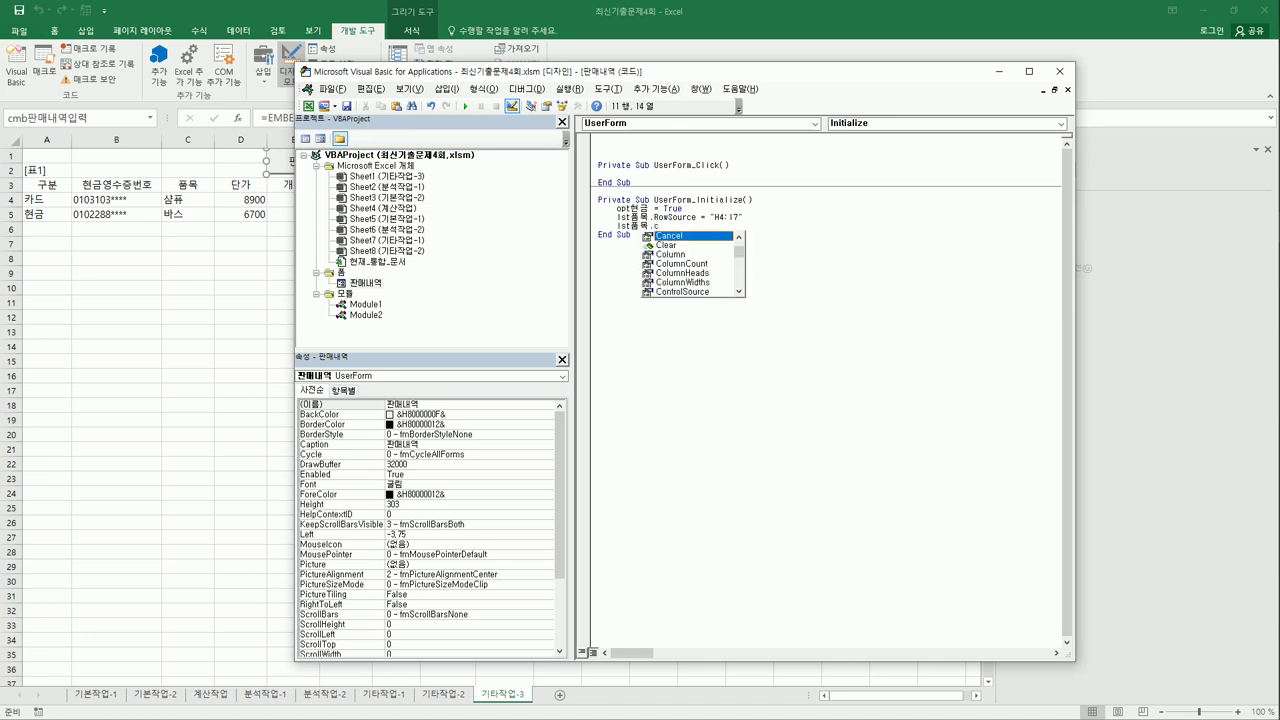
{"action": "type", "text": "o"}
{"action": "key", "text": "Down"}
{"action": "key", "text": "Tab"}
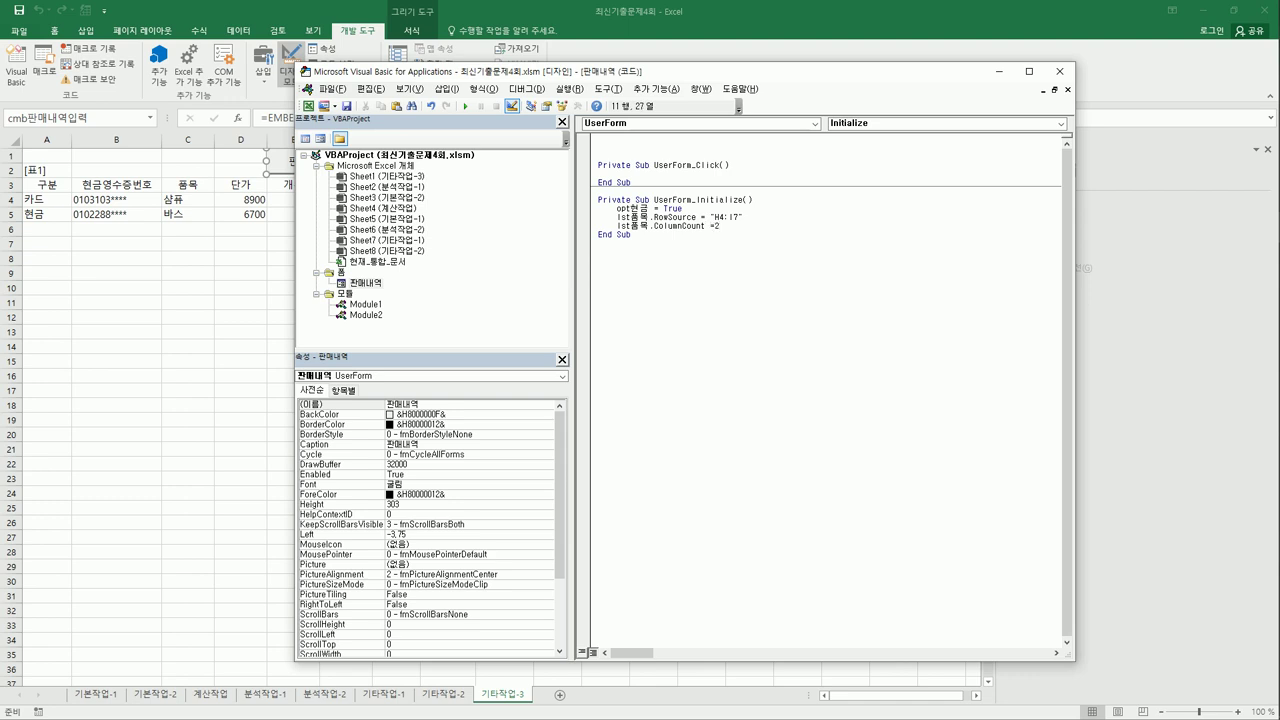
{"action": "key", "text": "Down"}
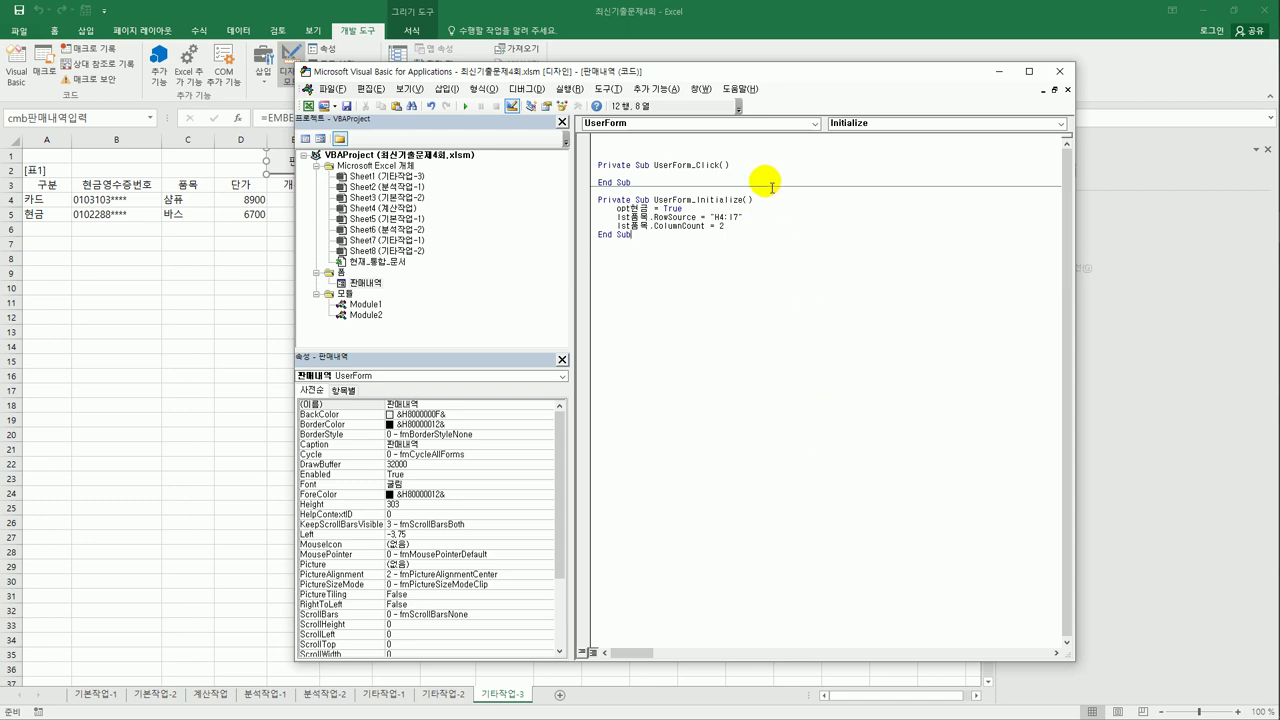
Create the cmd닫기_Click procedure and add a message box showing Time with the title "종료"
{"action": "left_click", "coordinate": [772, 123]}
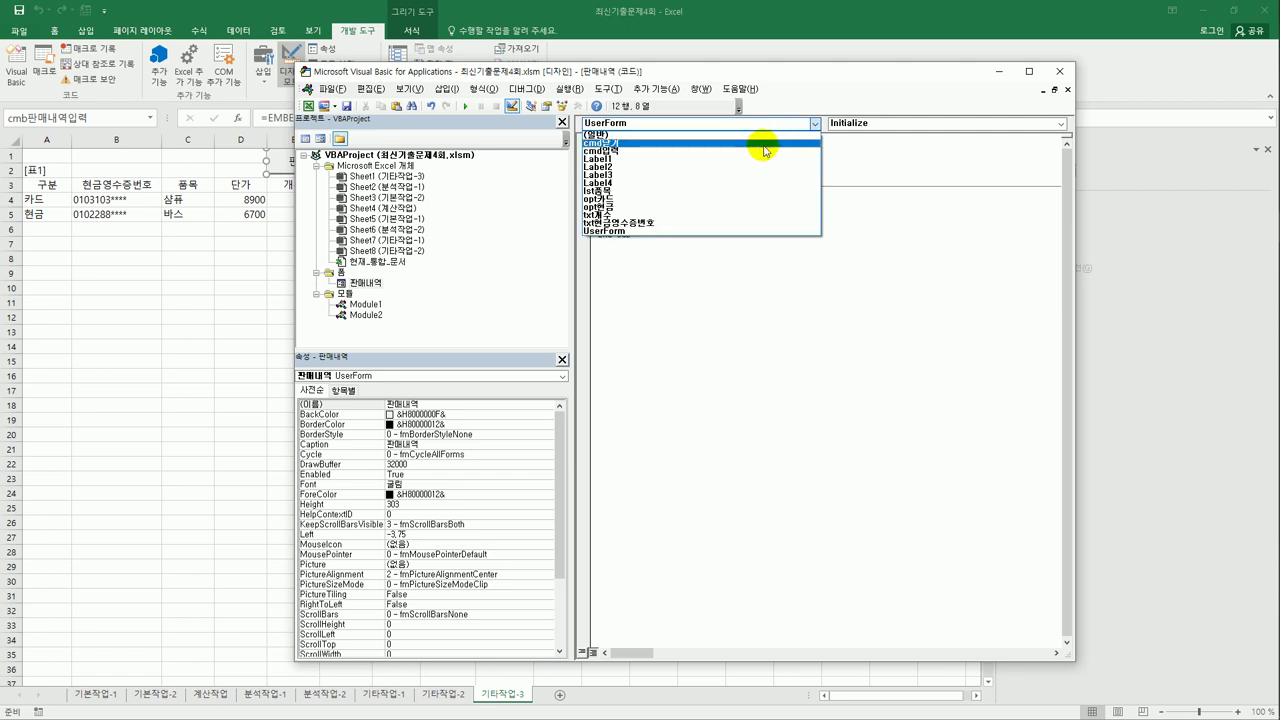
{"action": "left_click", "coordinate": [766, 143]}
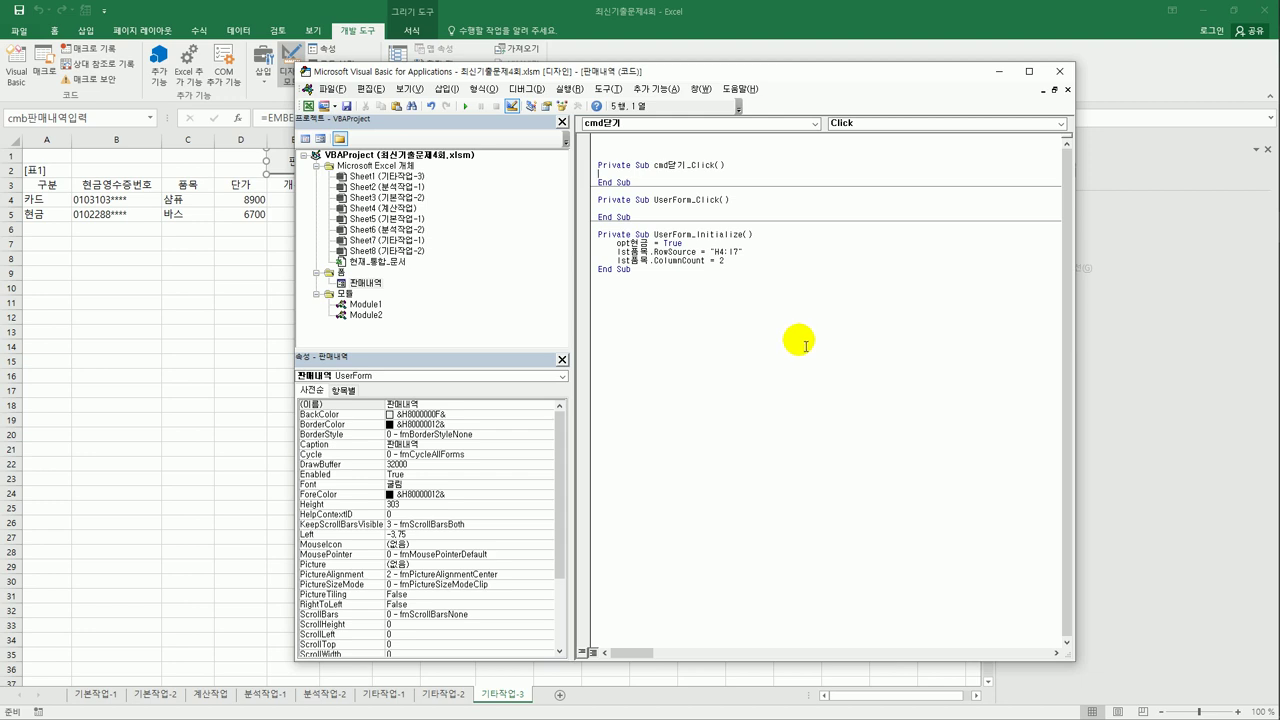
{"action": "key", "text": "Tab"}
{"action": "type", "text": "msg"}
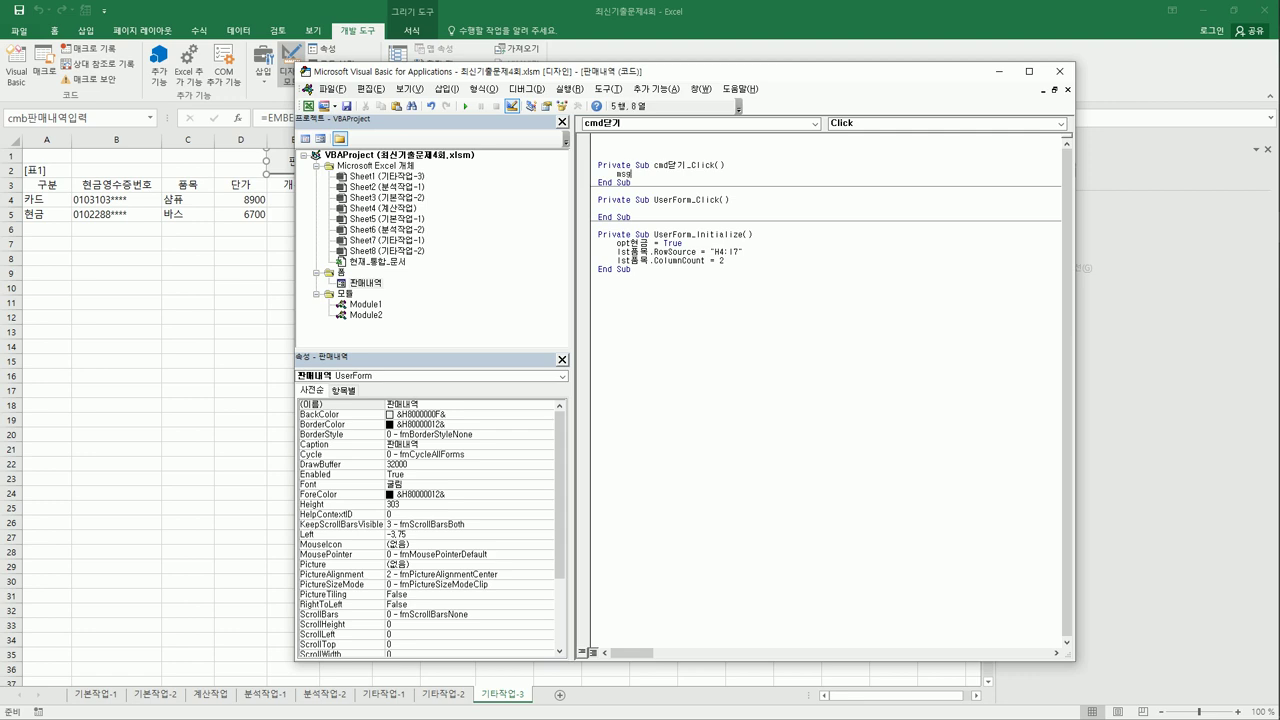
{"action": "type", "text": "box"}
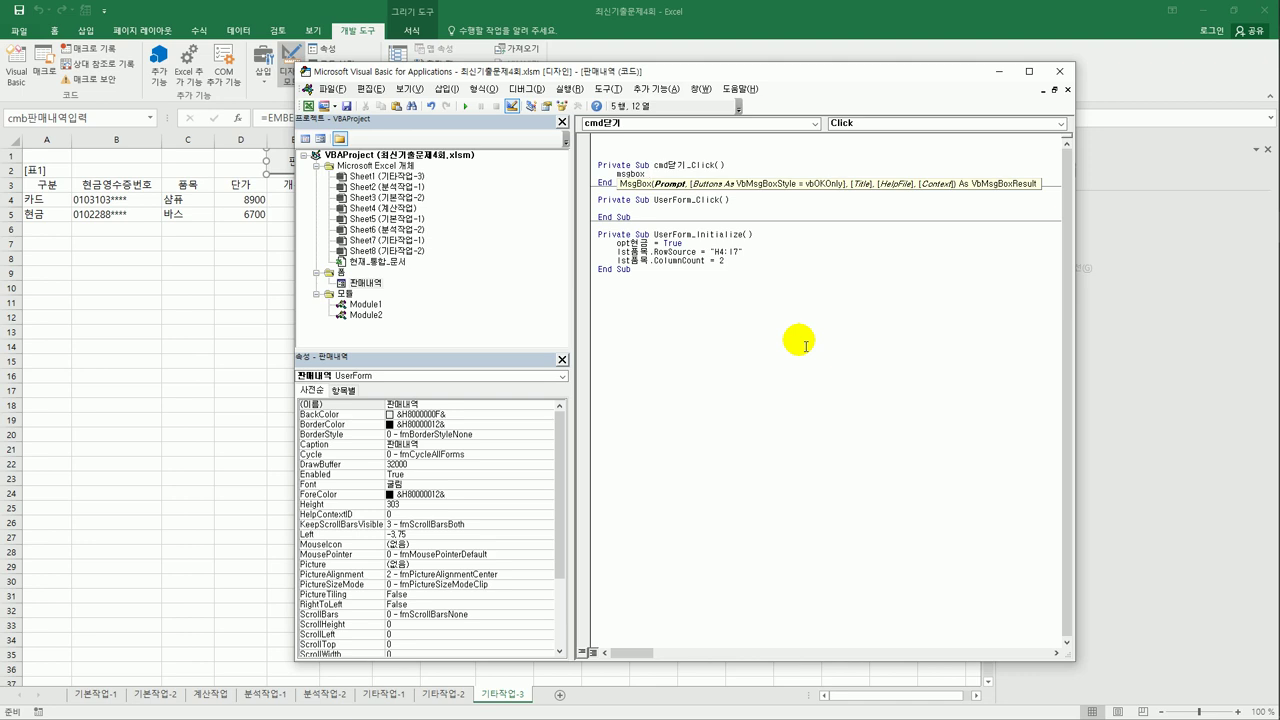
{"action": "type", "text": "time,"}
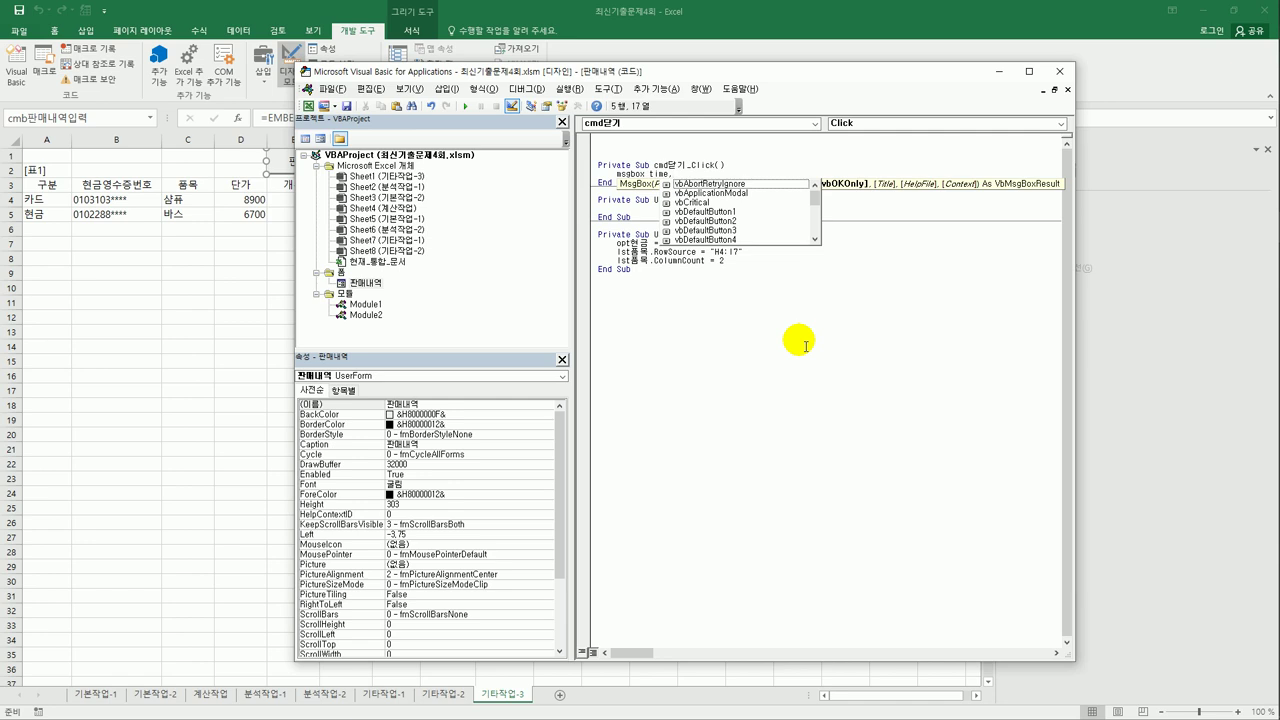
{"action": "type", "text": ",\""}
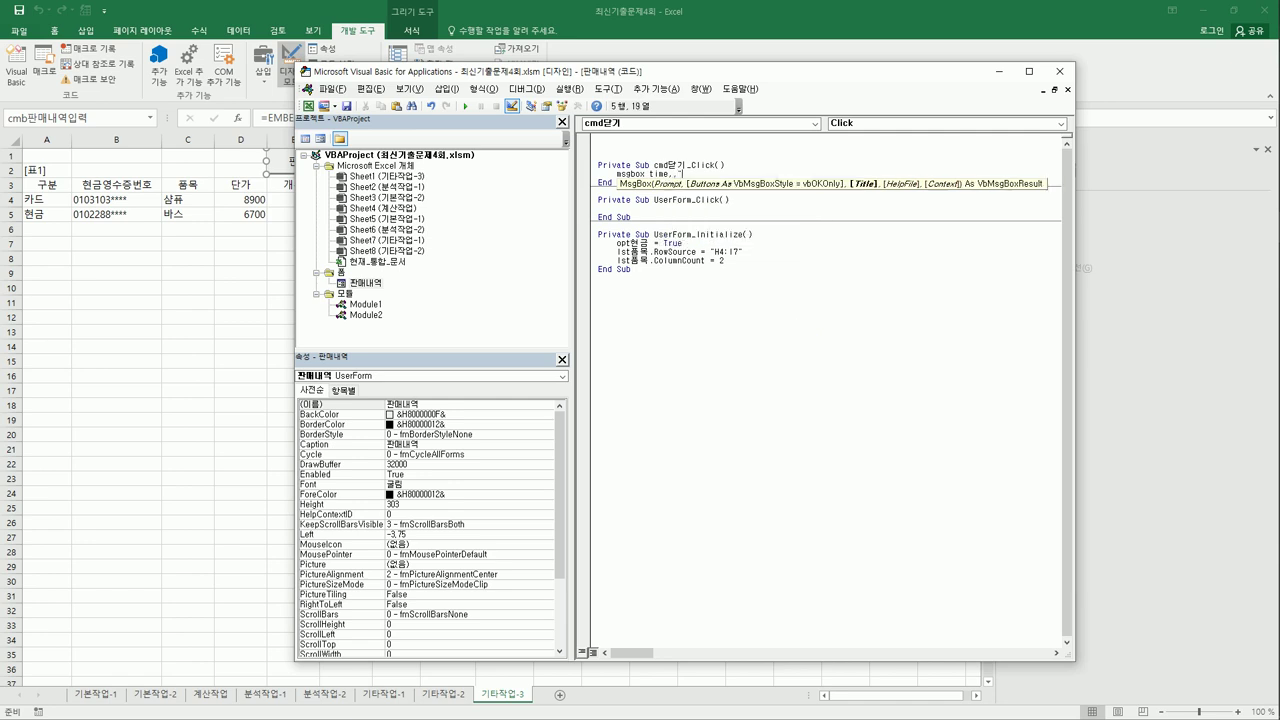
{"action": "type", "text": "료\""}
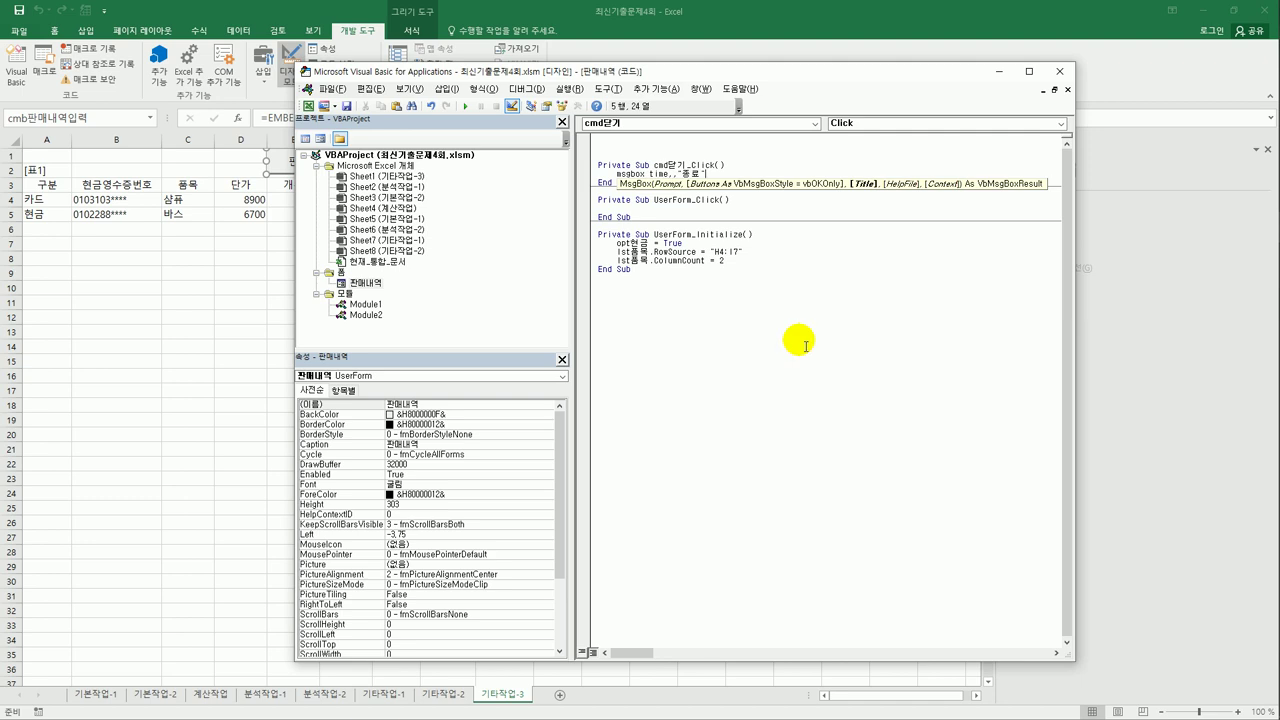
Add Unload Me below the message box in cmd닫기_Click to close the form
{"action": "key", "text": "Return"}
{"action": "type", "text": "unloa"}
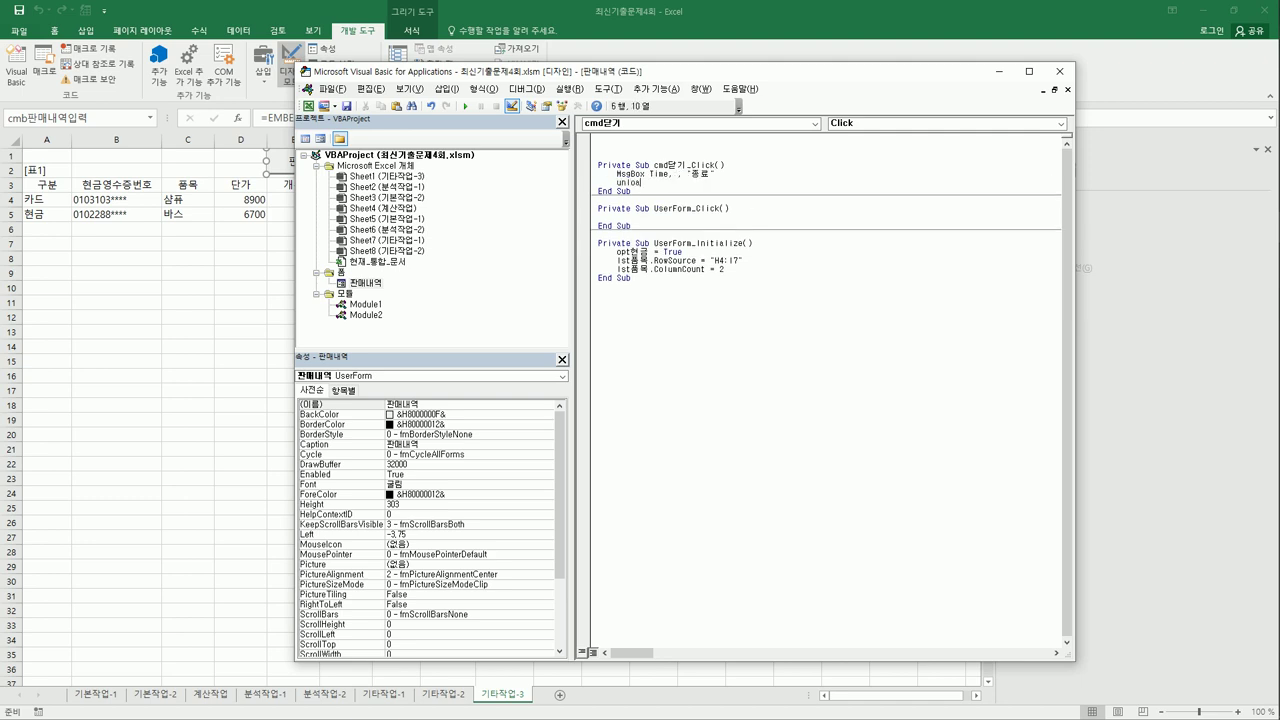
{"action": "type", "text": "d me"}
{"action": "key", "text": "Down"}
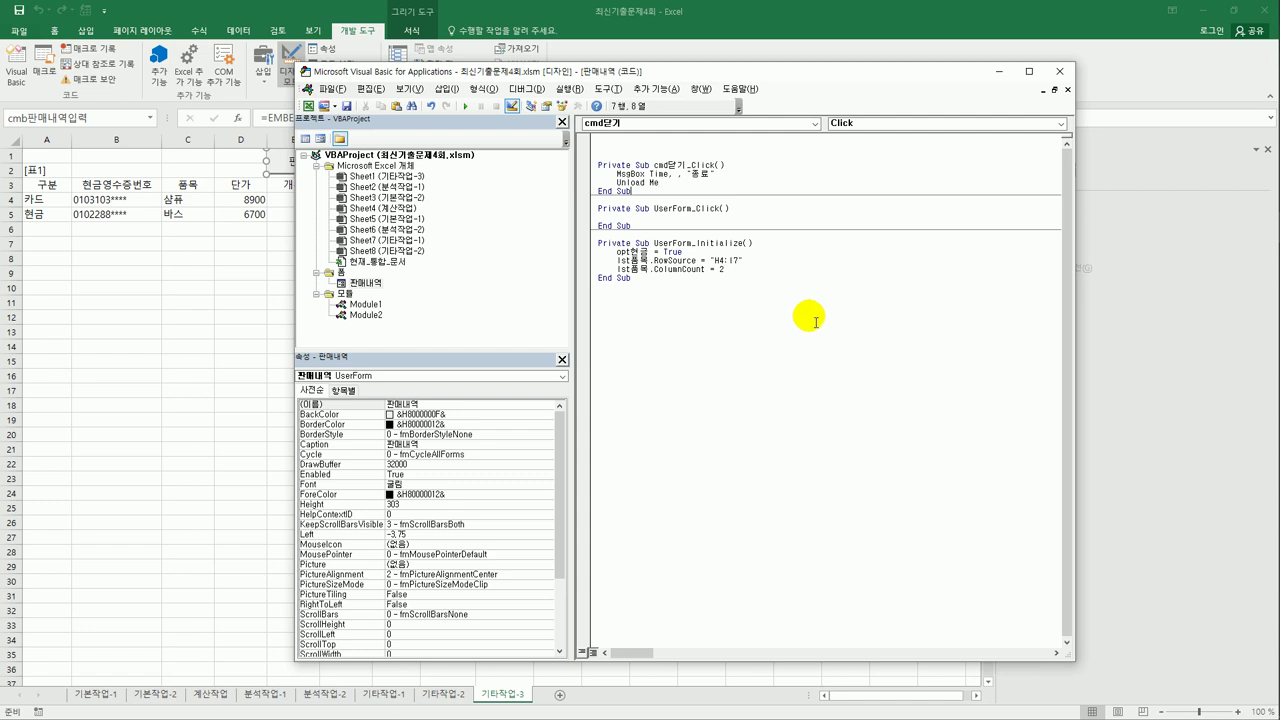
Create an empty click-event procedure for the cmd입력 button
{"action": "left_click", "coordinate": [814, 124]}
{"action": "left_click", "coordinate": [814, 124]}
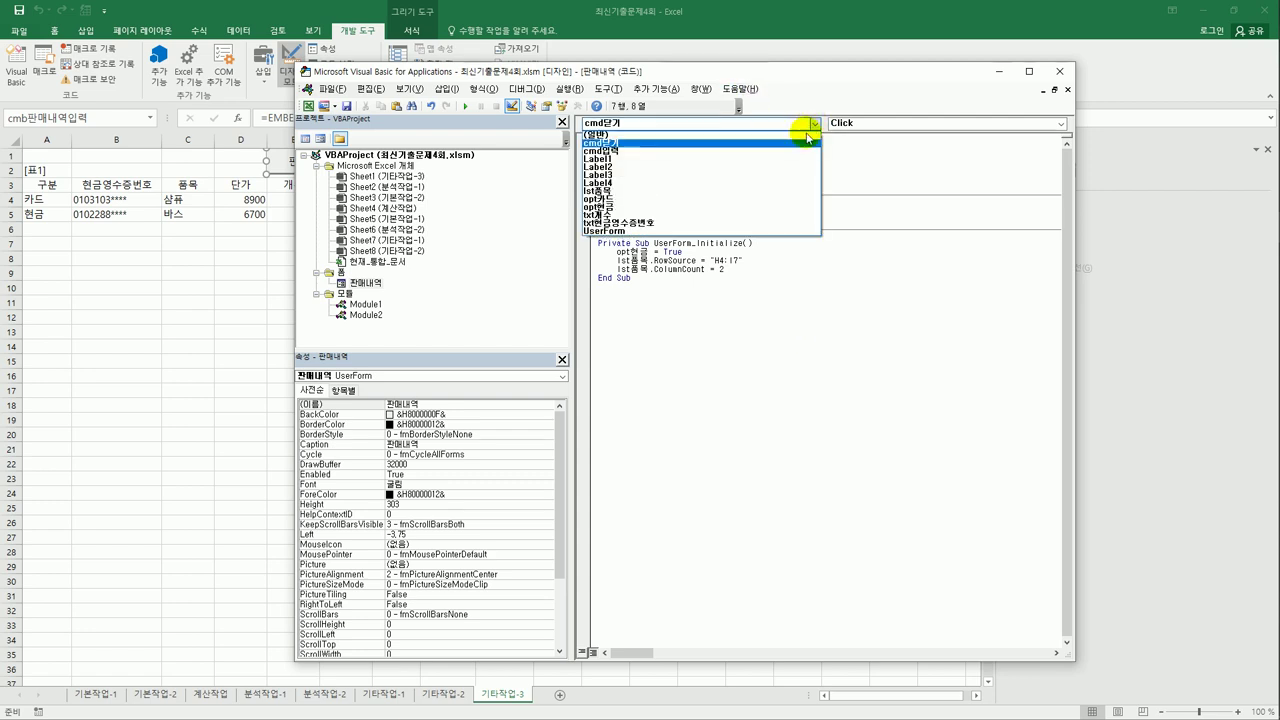
{"action": "left_click", "coordinate": [802, 157]}
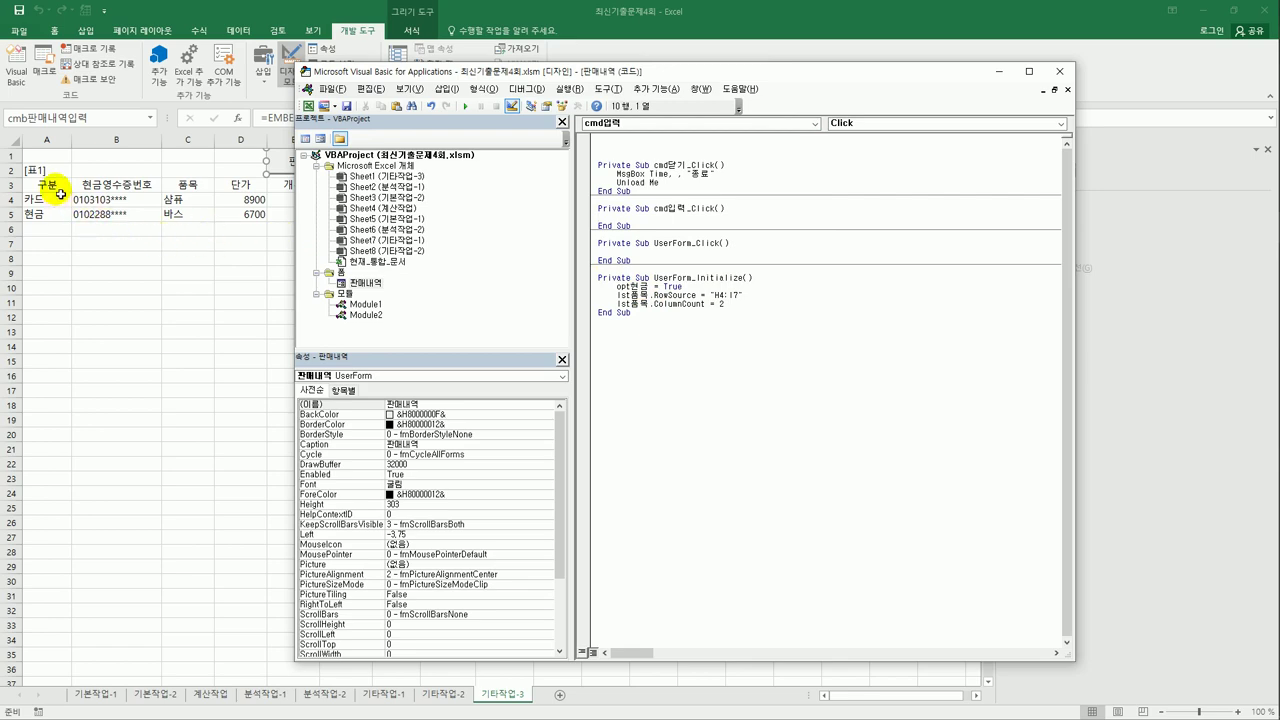
Switch back to the Excel worksheet 기타작업-3 and select the 구분 header cell A3 of [표1]
{"action": "left_click_drag", "start_coordinate": [377, 77], "coordinate": [464, 69]}
{"action": "left_click", "coordinate": [30, 196]}
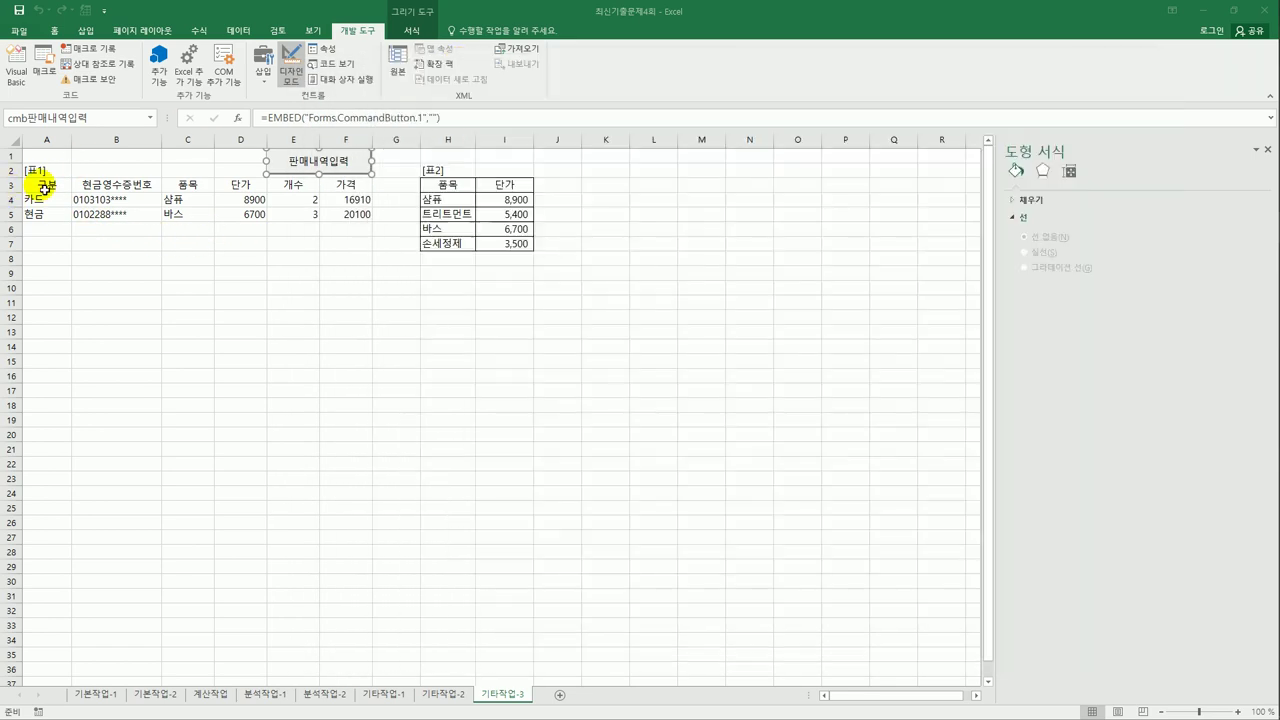
{"action": "left_click", "coordinate": [46, 186]}
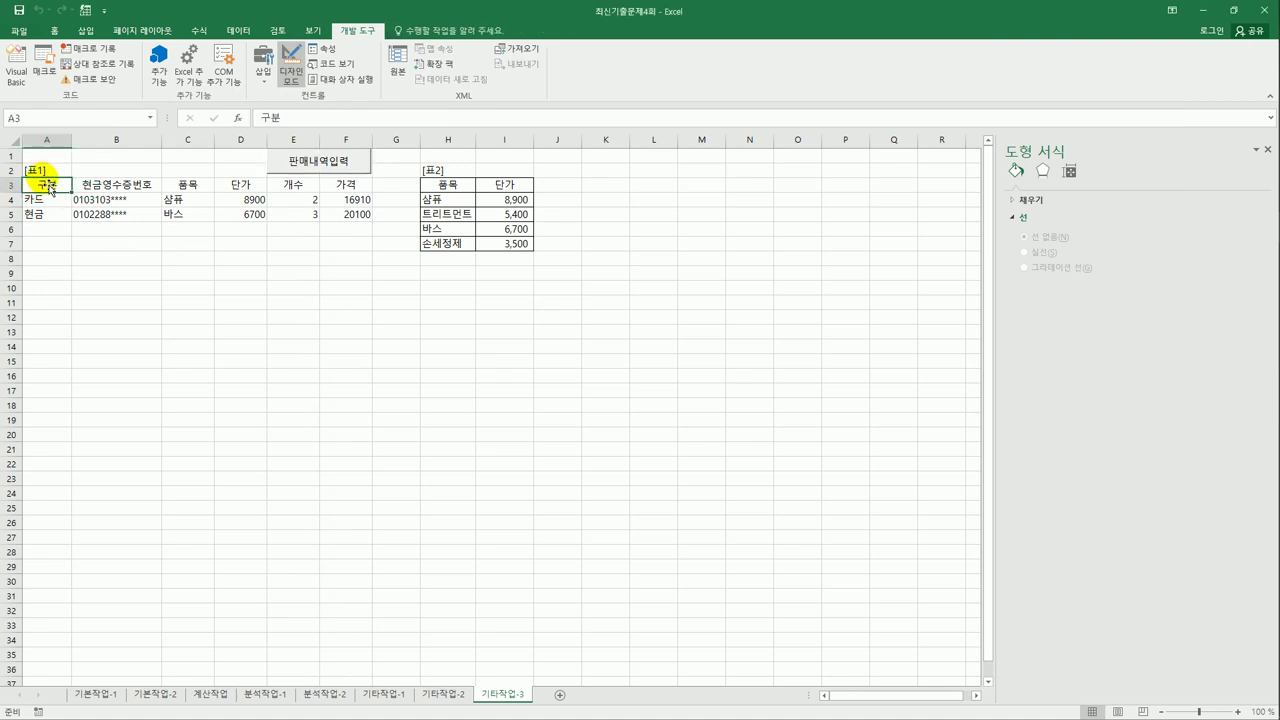
Select [표1] across A2:F5, and the 단가 values I4:I7 in [표2]
{"action": "left_click_drag", "start_coordinate": [30, 171], "coordinate": [336, 214]}
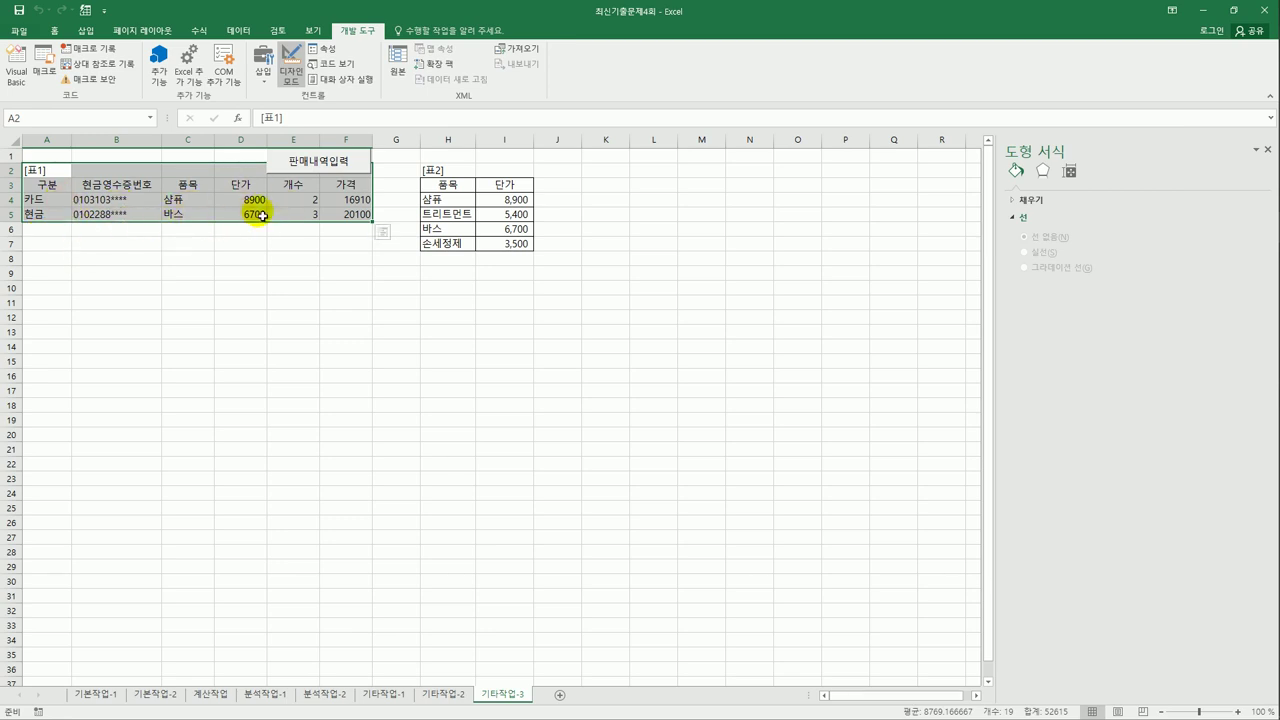
{"action": "left_click_drag", "start_coordinate": [490, 206], "coordinate": [528, 248]}
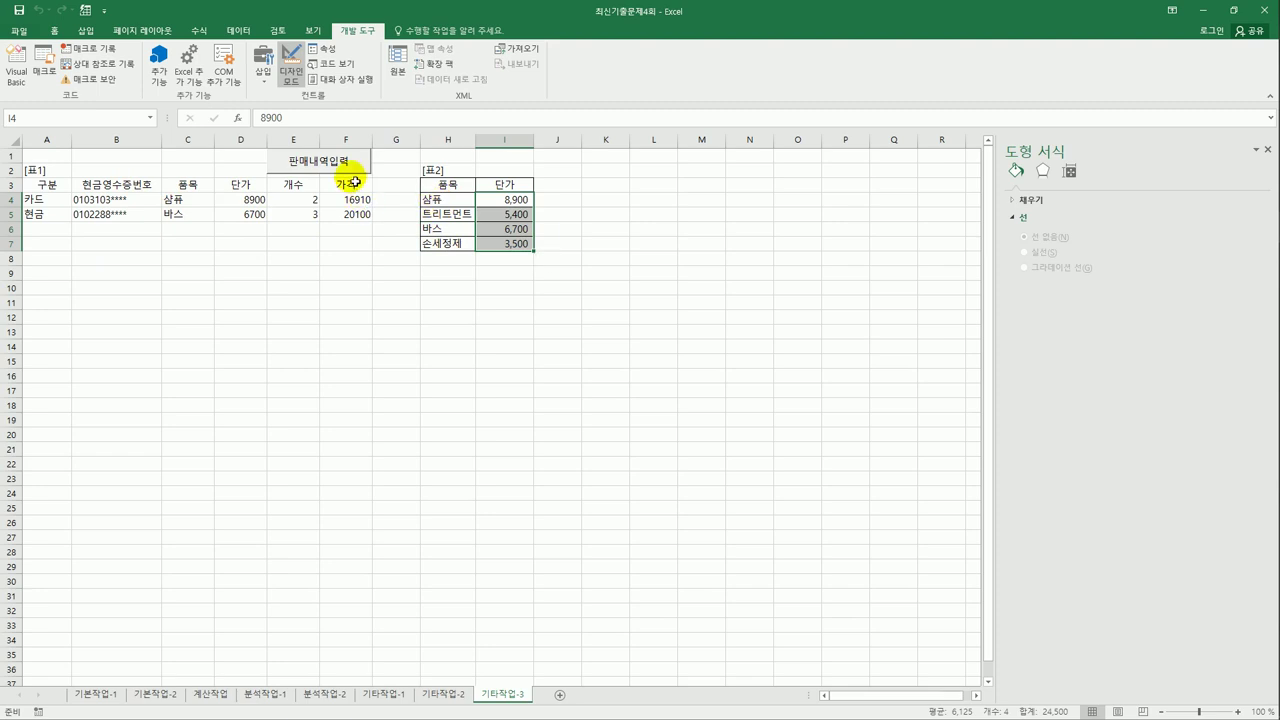
Turn off design mode, and test the 판매내역 form by selecting 샴푸 in its 품목 list before closing it
{"action": "left_click", "coordinate": [290, 70]}
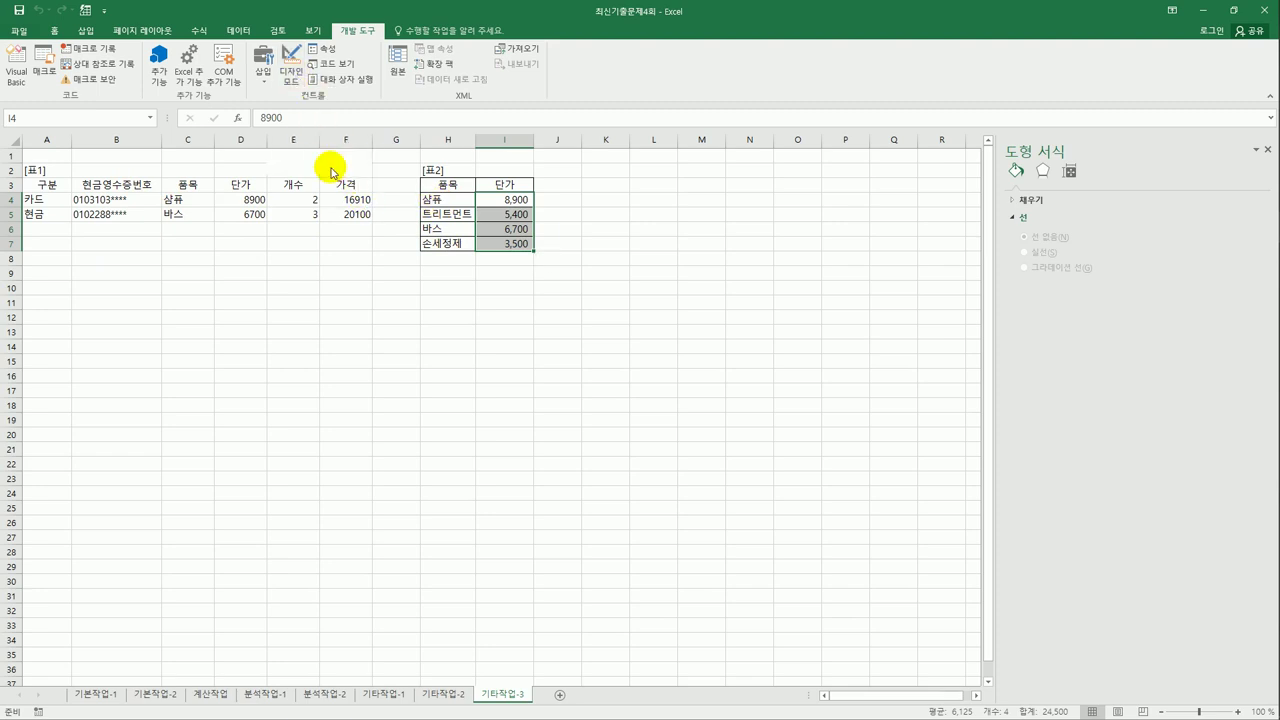
{"action": "left_click", "coordinate": [330, 163]}
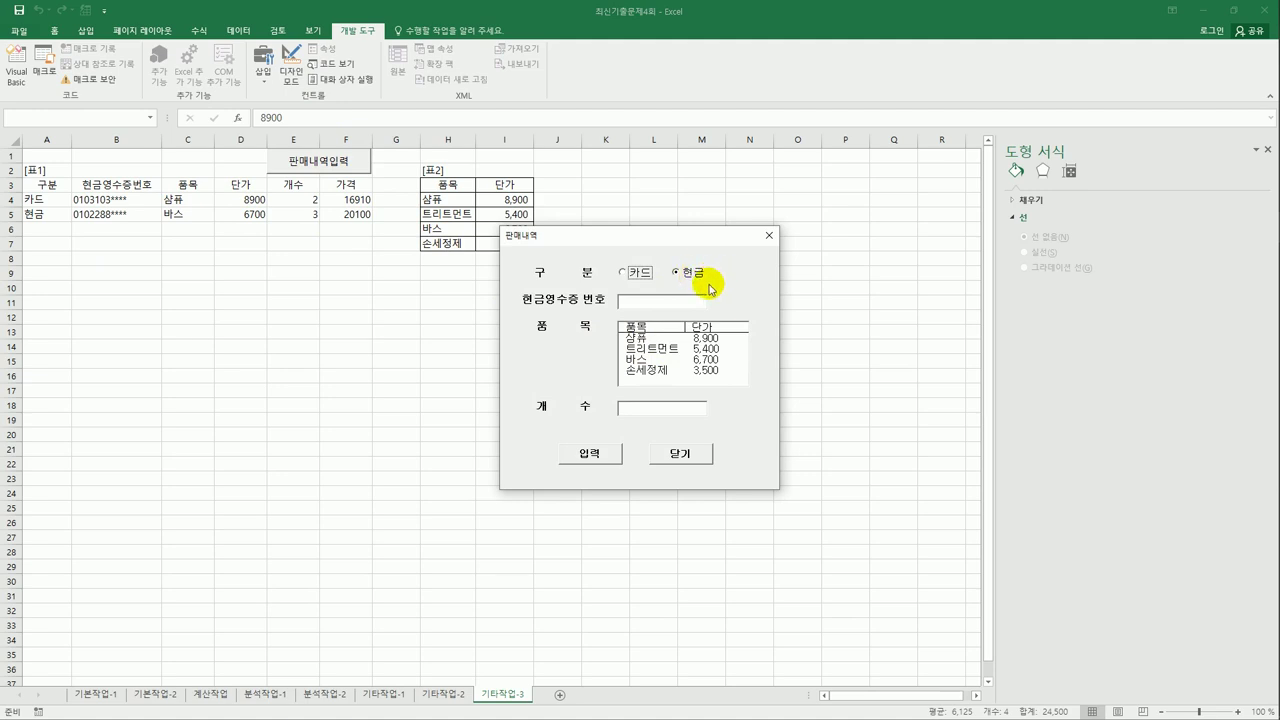
{"action": "left_click", "coordinate": [668, 334]}
{"action": "left_click", "coordinate": [668, 334]}
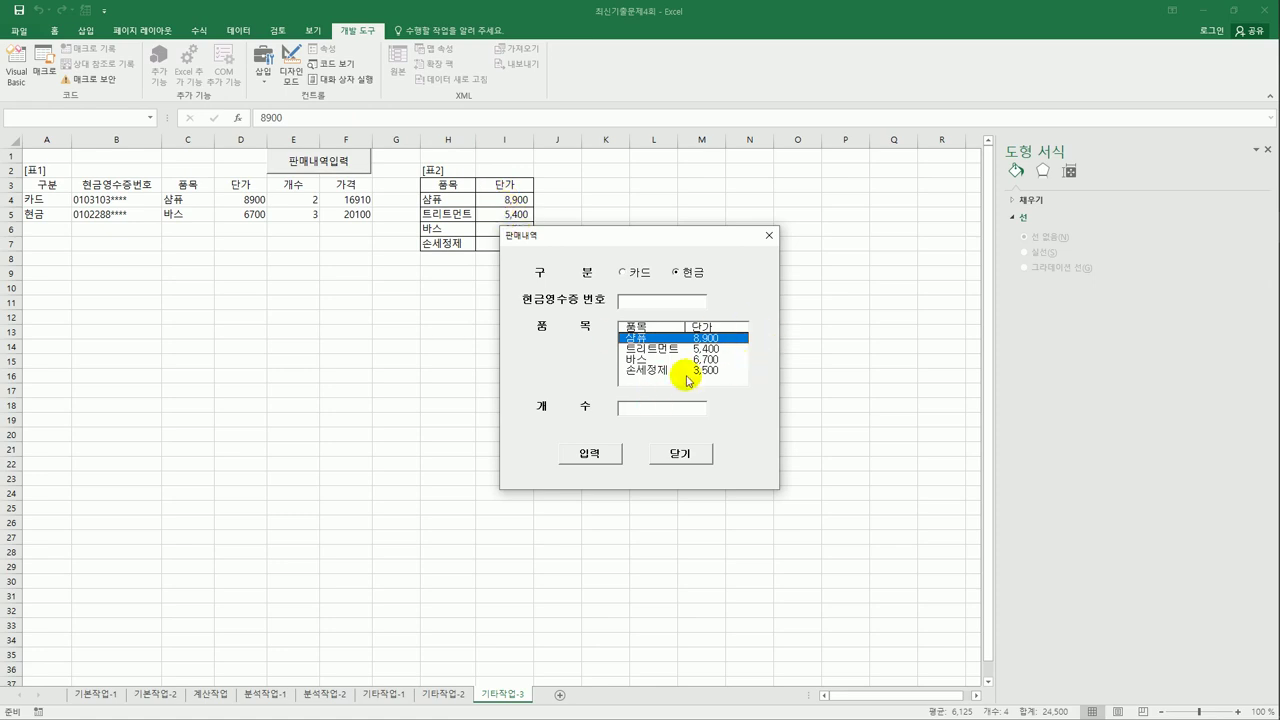
{"action": "left_click", "coordinate": [768, 237]}
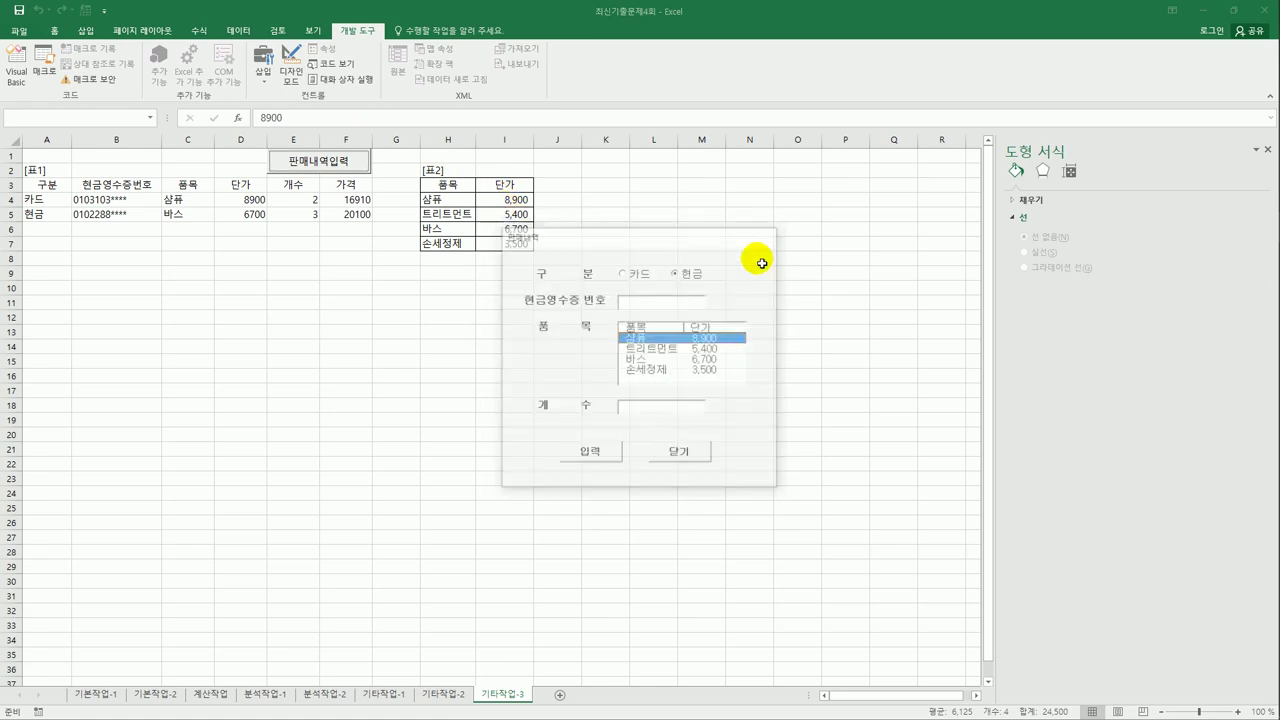
In the Visual Basic editor, add i = Range("A3").CurrentRegion.Rows.Count + 2 to the cmd입력_Click procedure
{"action": "left_click", "coordinate": [31, 87]}
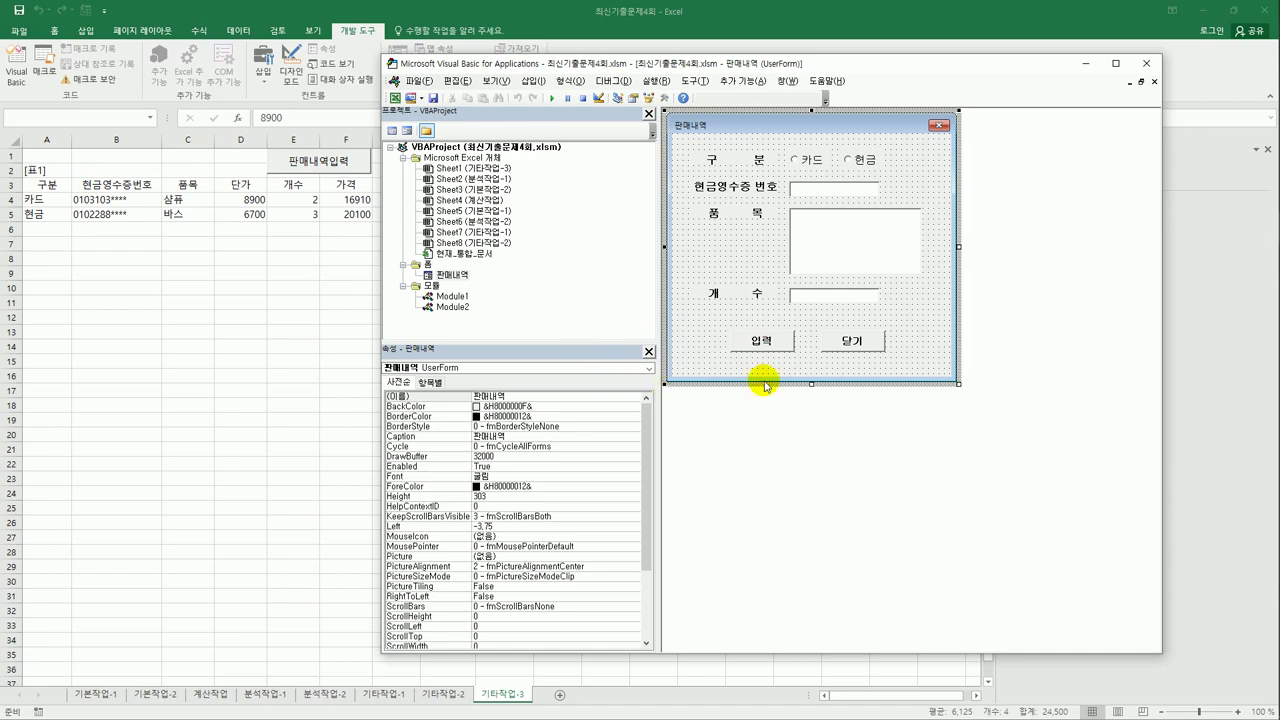
{"action": "double_click", "coordinate": [778, 339]}
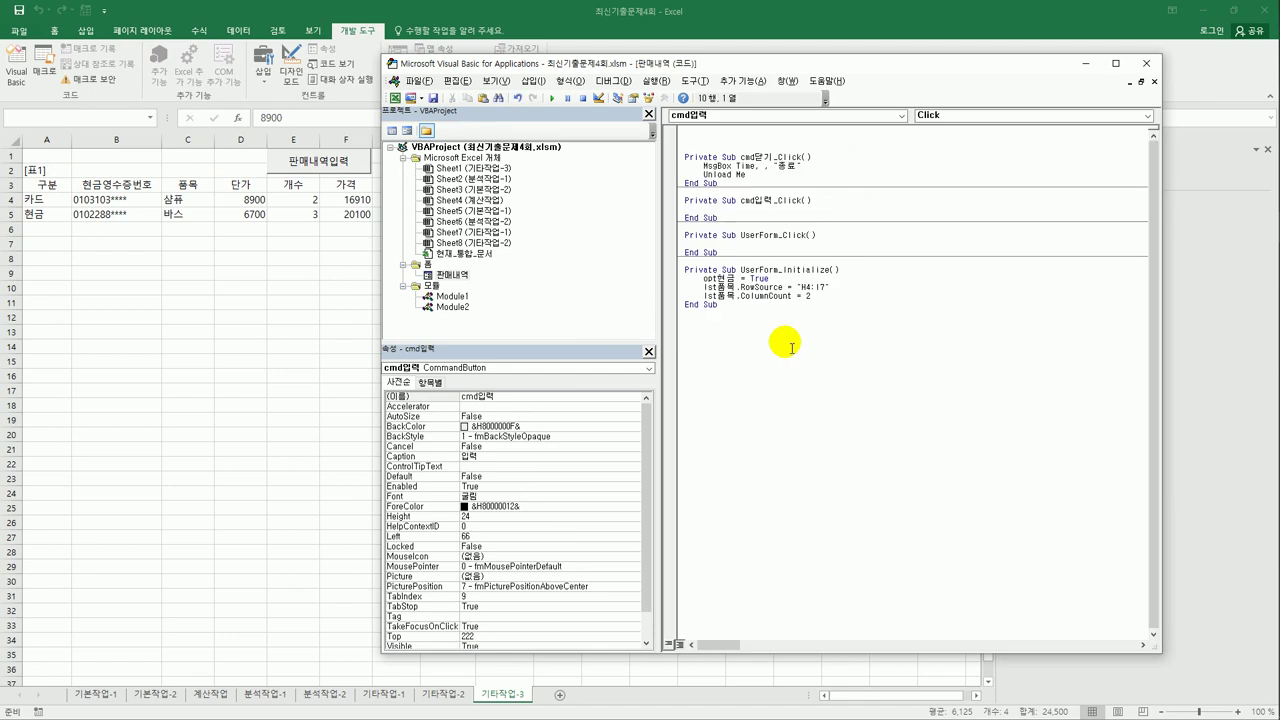
{"action": "key", "text": "Tab"}
{"action": "type", "text": "i =range(\""}
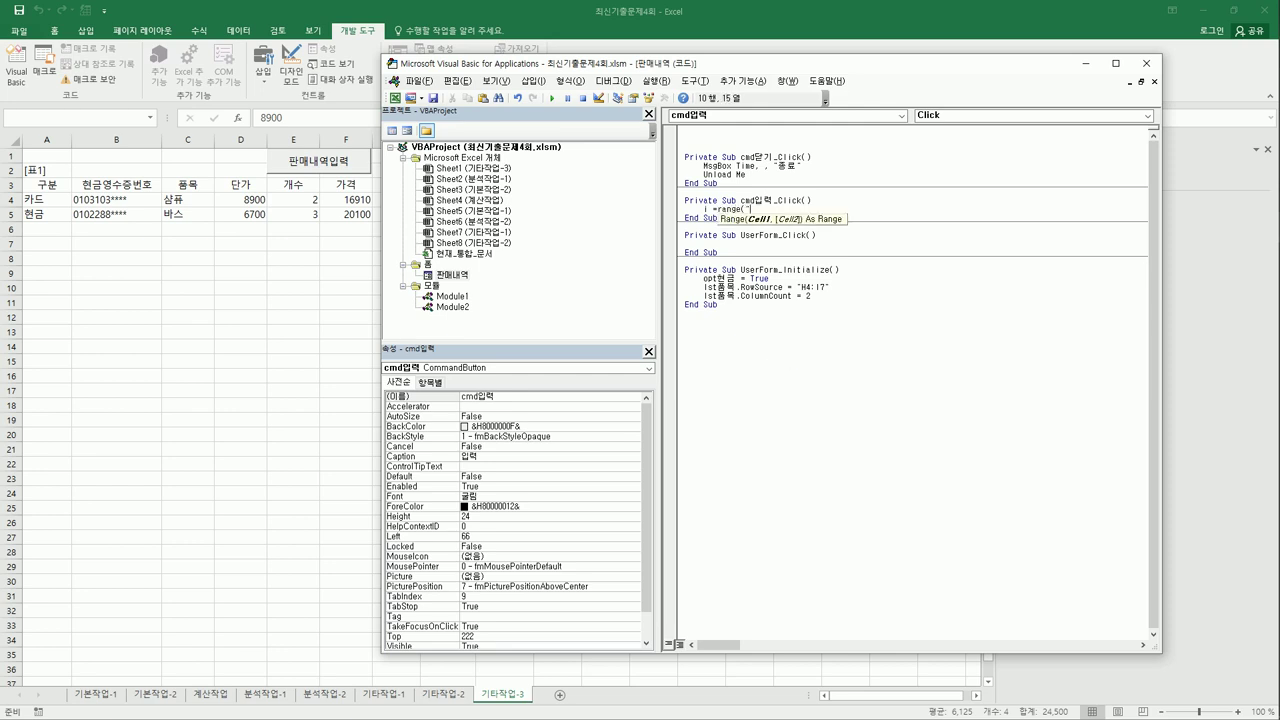
{"action": "type", "text": "A3\").cun"}
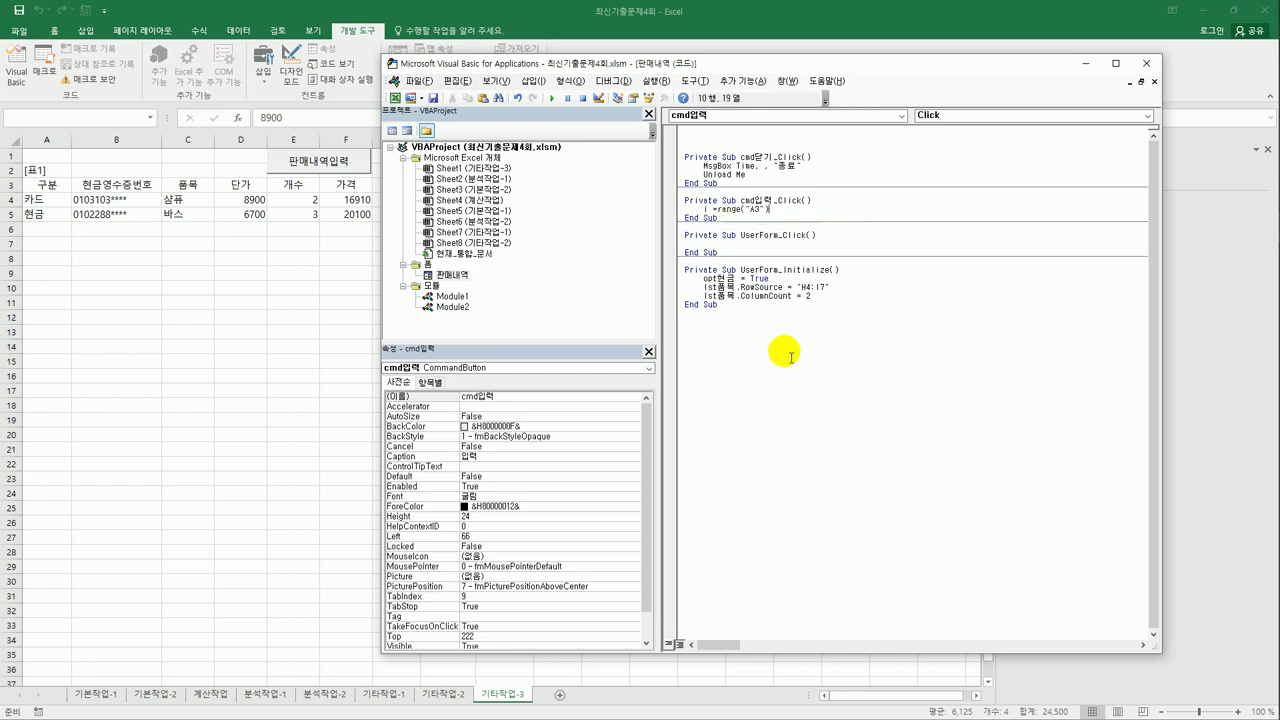
{"action": "key", "text": "Down"}
{"action": "key", "text": "Tab"}
{"action": "type", "text": ".Rows.Count + 2"}
{"action": "key", "text": "Return"}
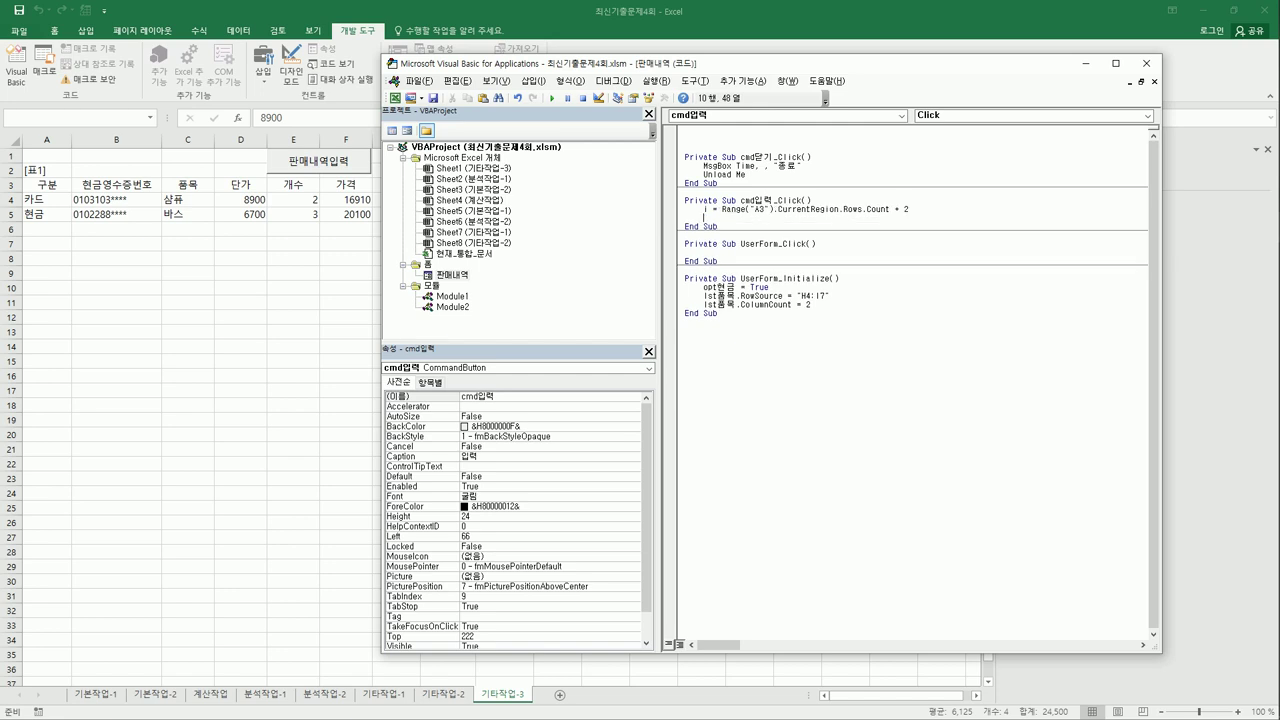
Begin a cell statement with cells(i,1) below the row calculation, leaving a blank line between them
{"action": "key", "text": "Return"}
{"action": "type", "text": "cells(("}
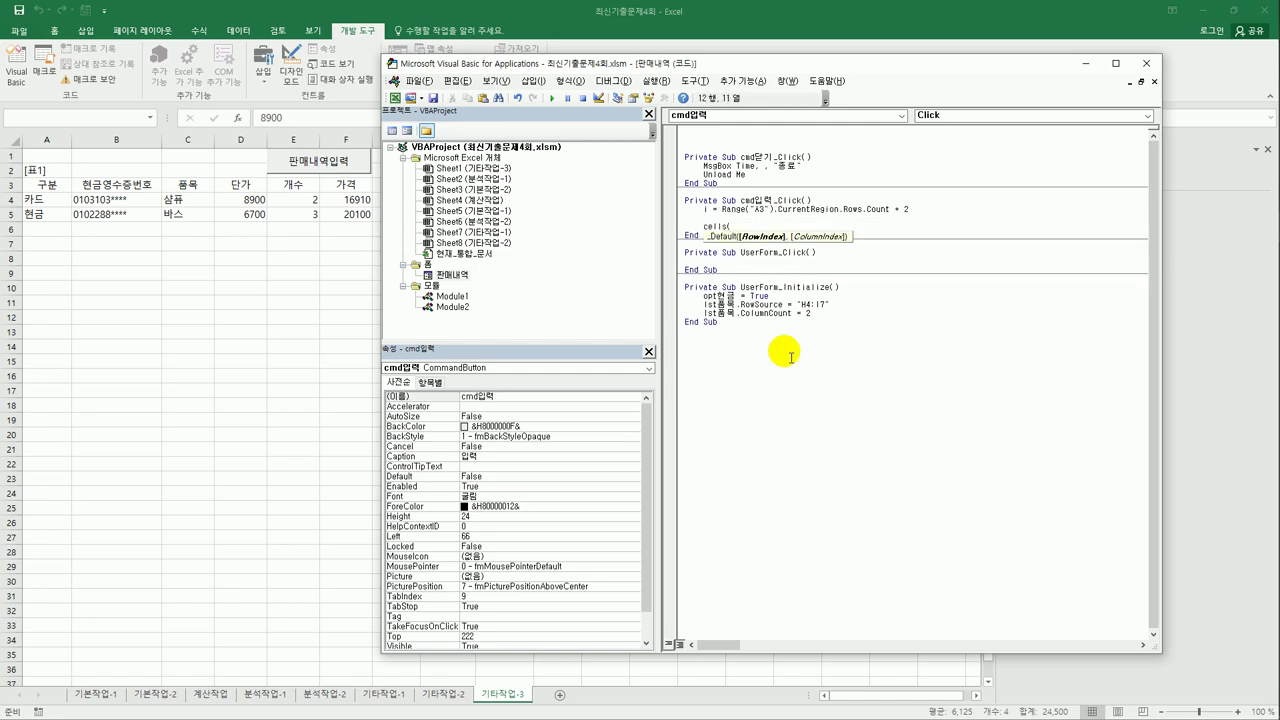
{"action": "type", "text": "i,1)"}
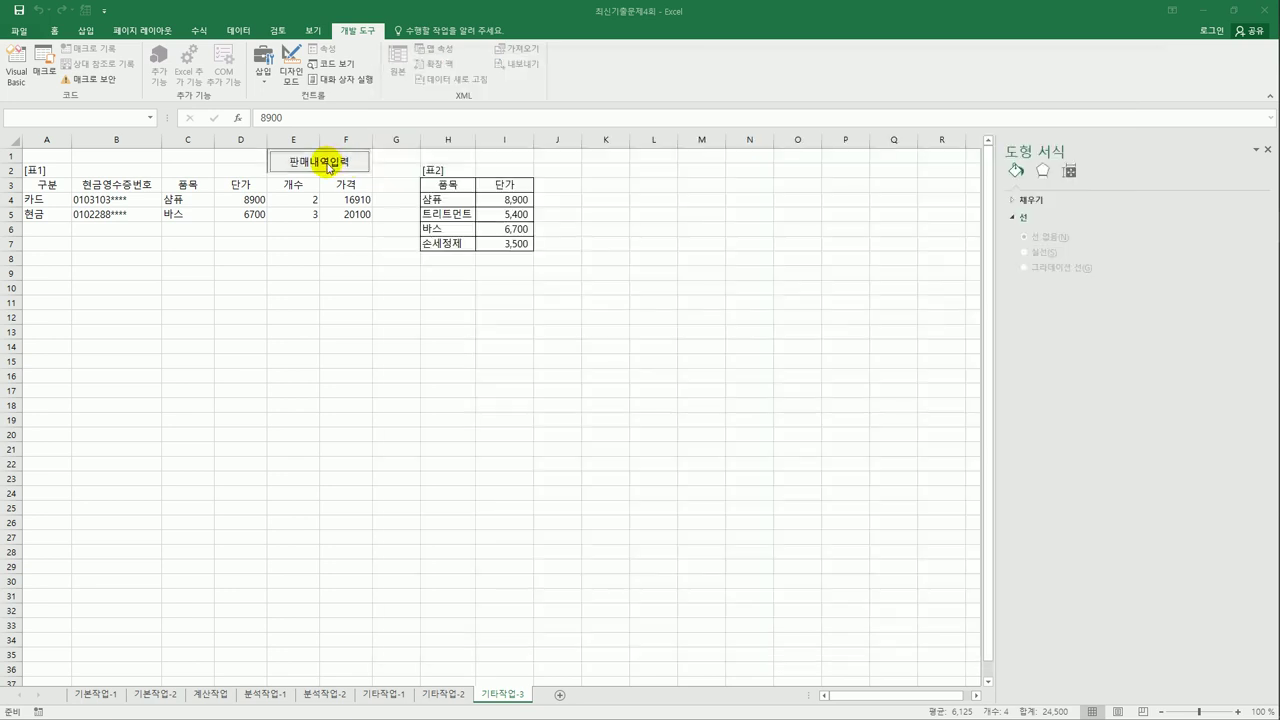
Open the 판매내역 form from the worksheet, examine its 카드 and 현금 options, and close it
{"action": "left_click", "coordinate": [340, 163]}
{"action": "left_click", "coordinate": [637, 274]}
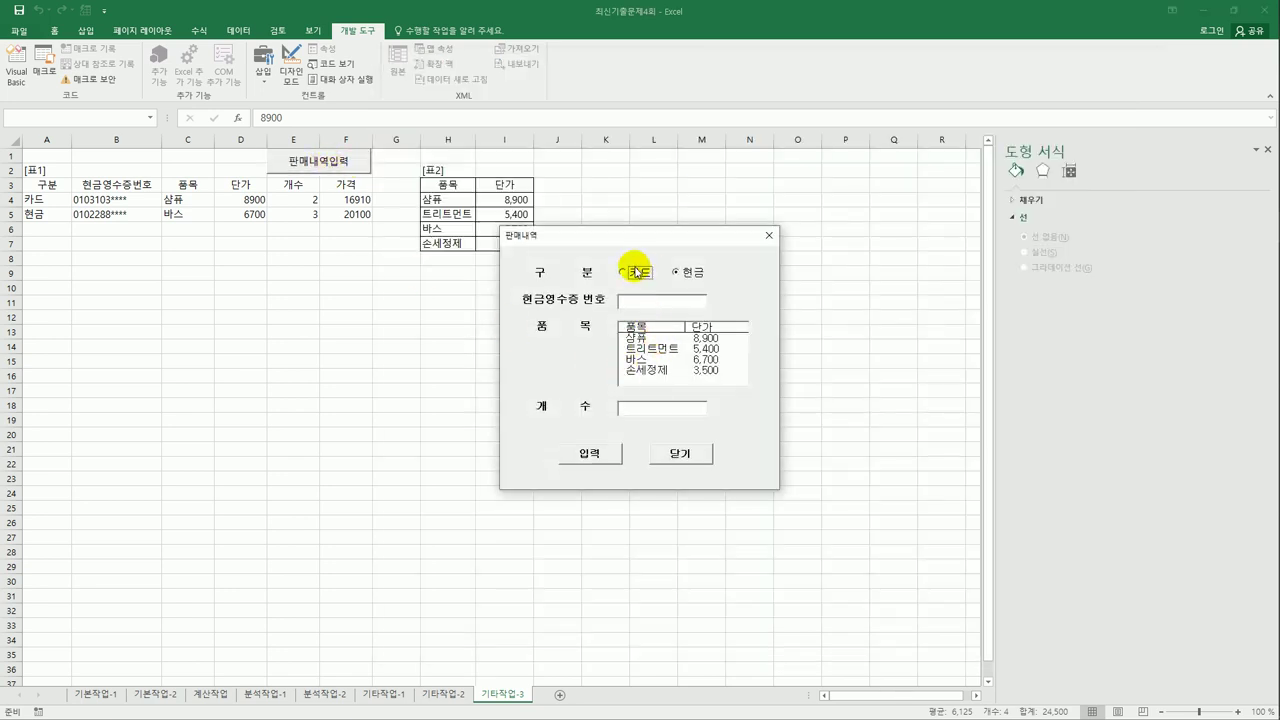
{"action": "left_click", "coordinate": [694, 273]}
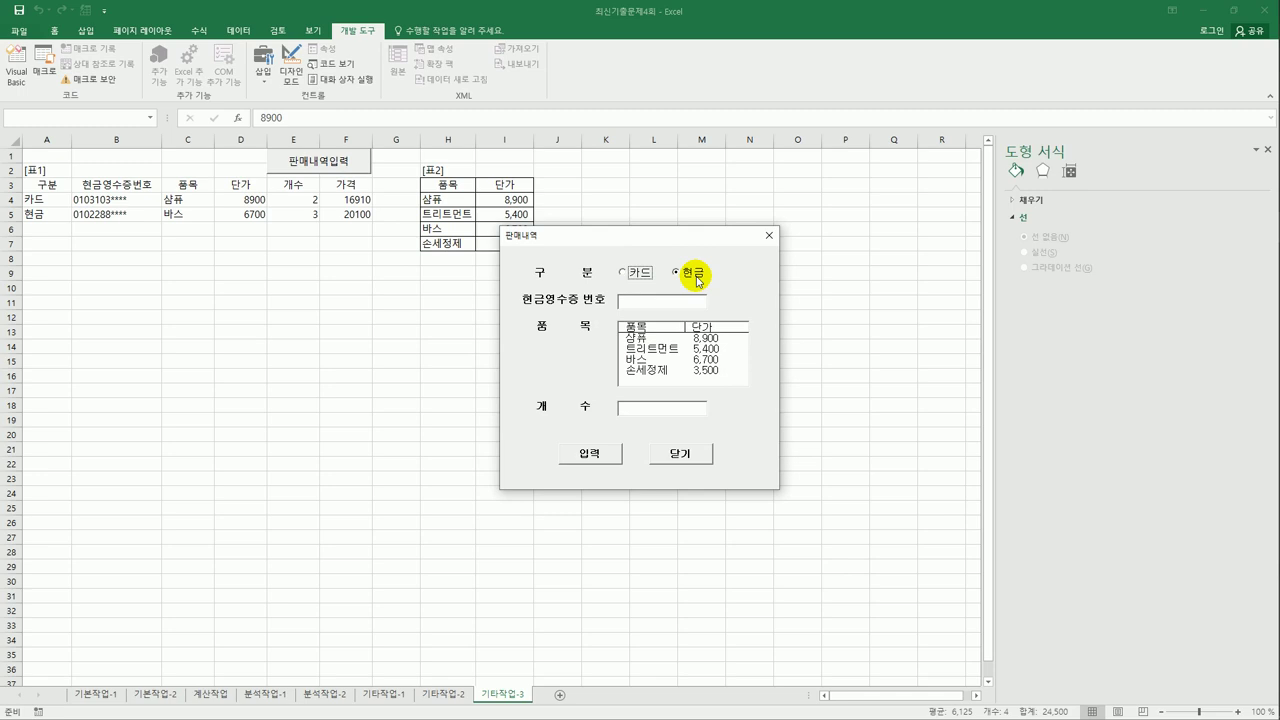
{"action": "left_click", "coordinate": [648, 277]}
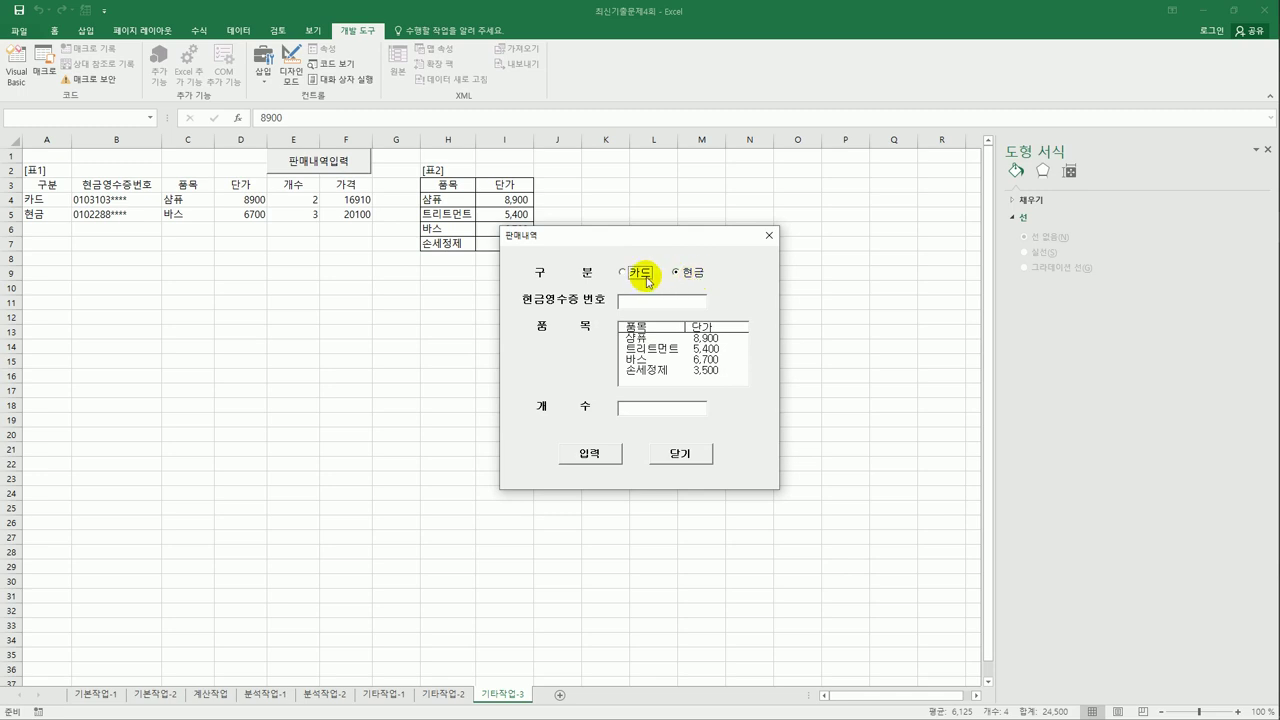
{"action": "left_click", "coordinate": [692, 276]}
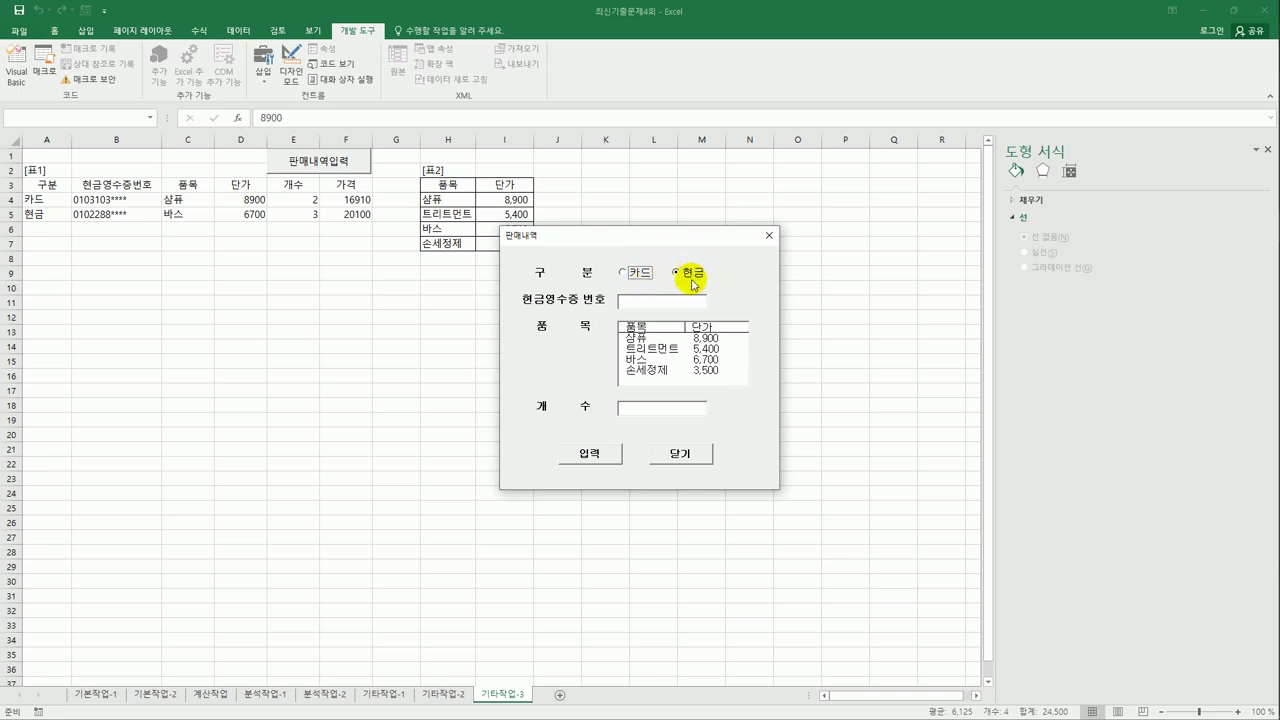
{"action": "left_click", "coordinate": [770, 236]}
Return to cmd입력_Click and add If opt카드 = True Then above the cell statement, completing it as Cells(i, 1) = "카드"
{"action": "left_click", "coordinate": [18, 75]}
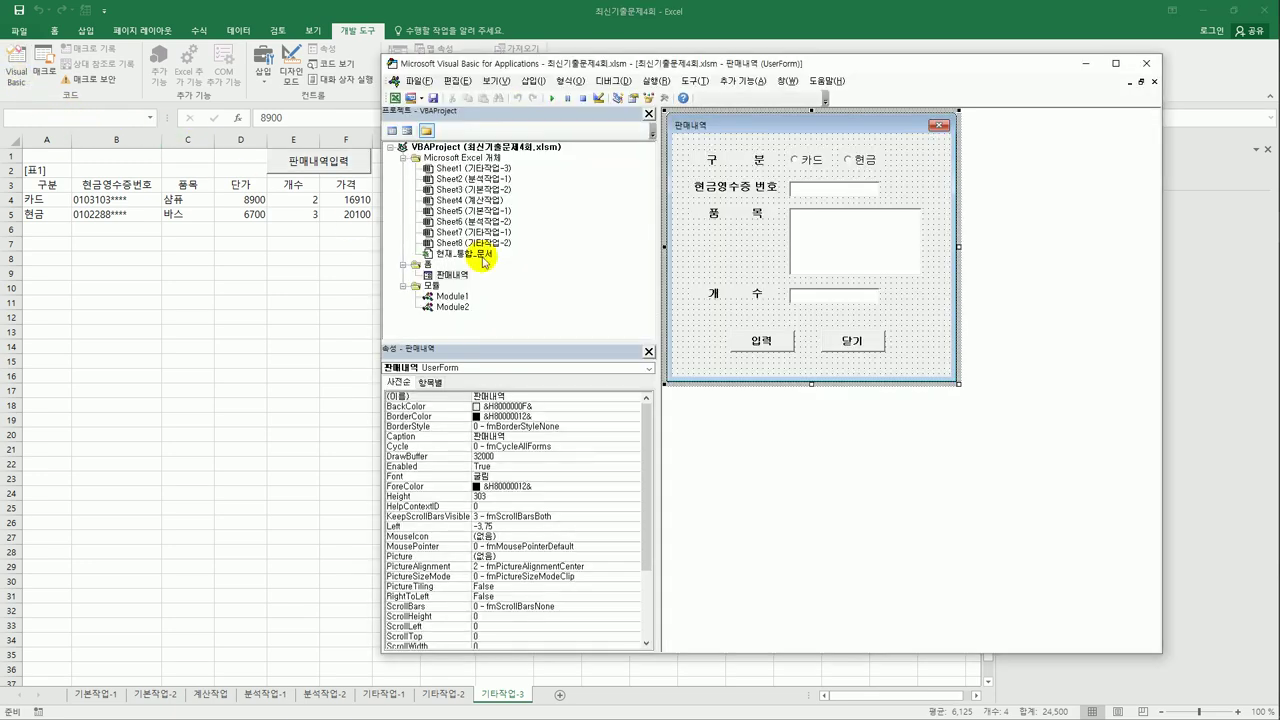
{"action": "double_click", "coordinate": [776, 347]}
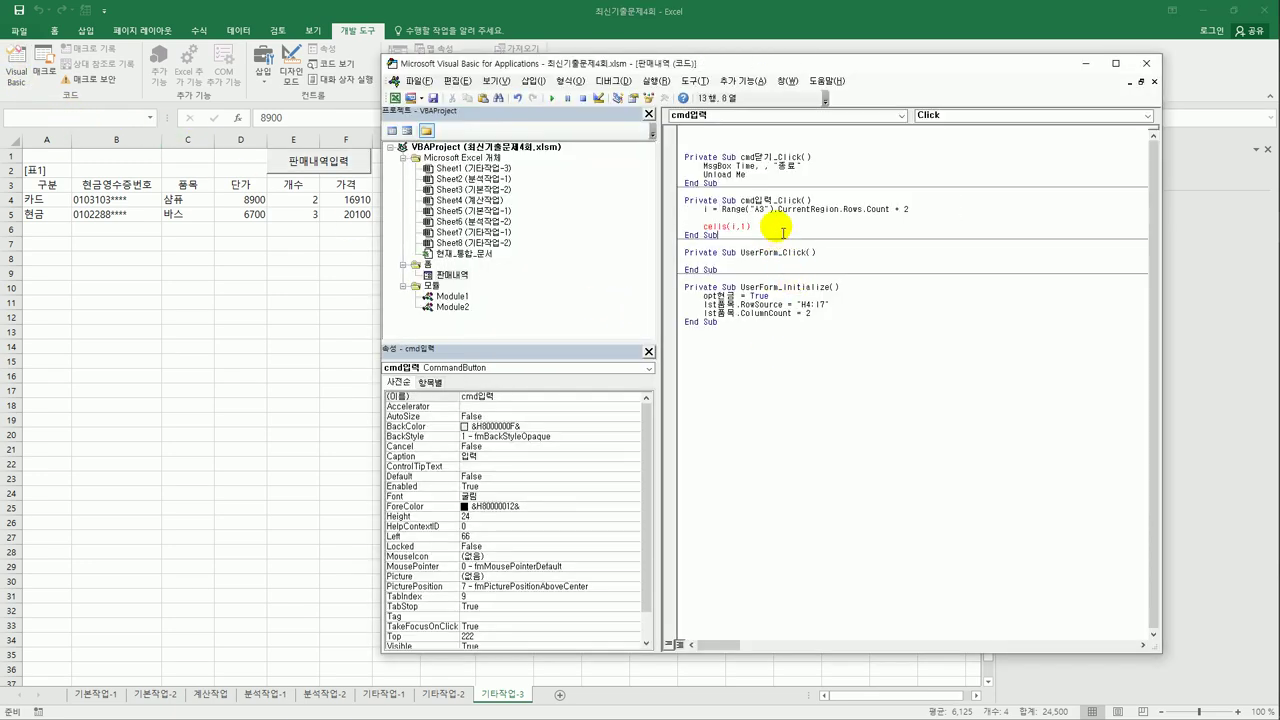
{"action": "left_click", "coordinate": [740, 218]}
{"action": "key", "text": "Return"}
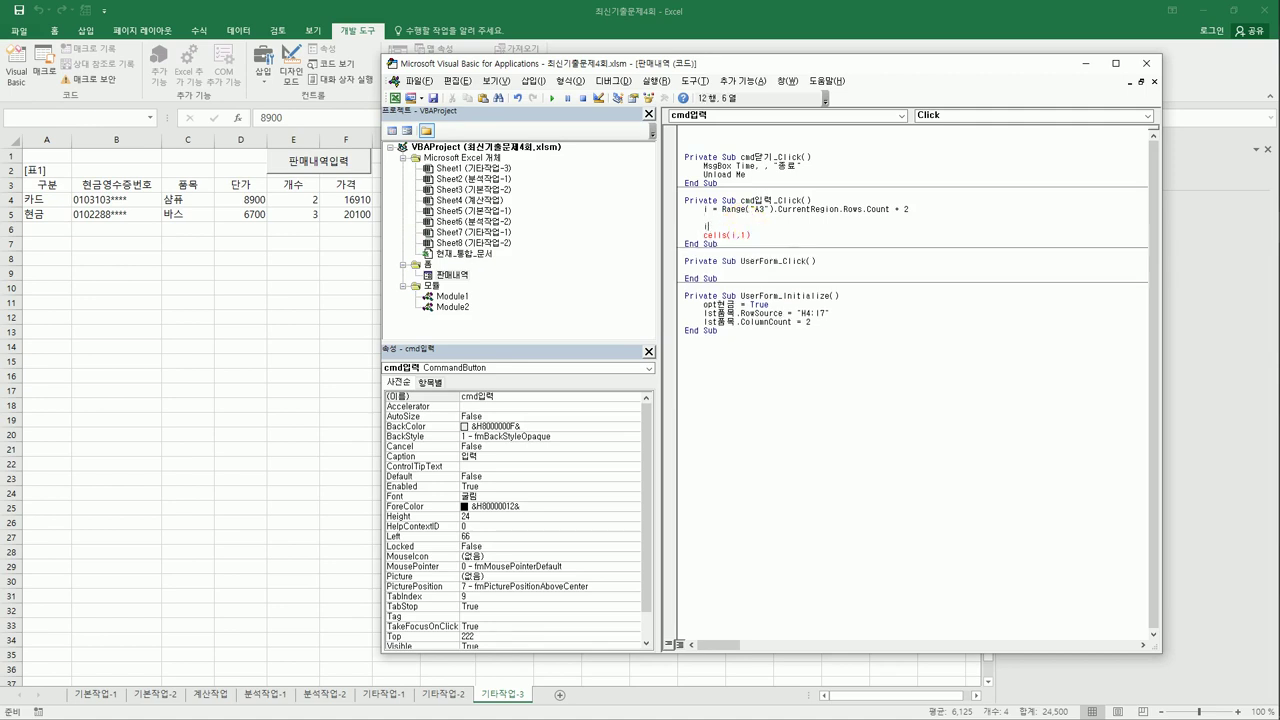
{"action": "type", "text": "if opt카드 = treue then"}
{"action": "key", "text": "Return"}
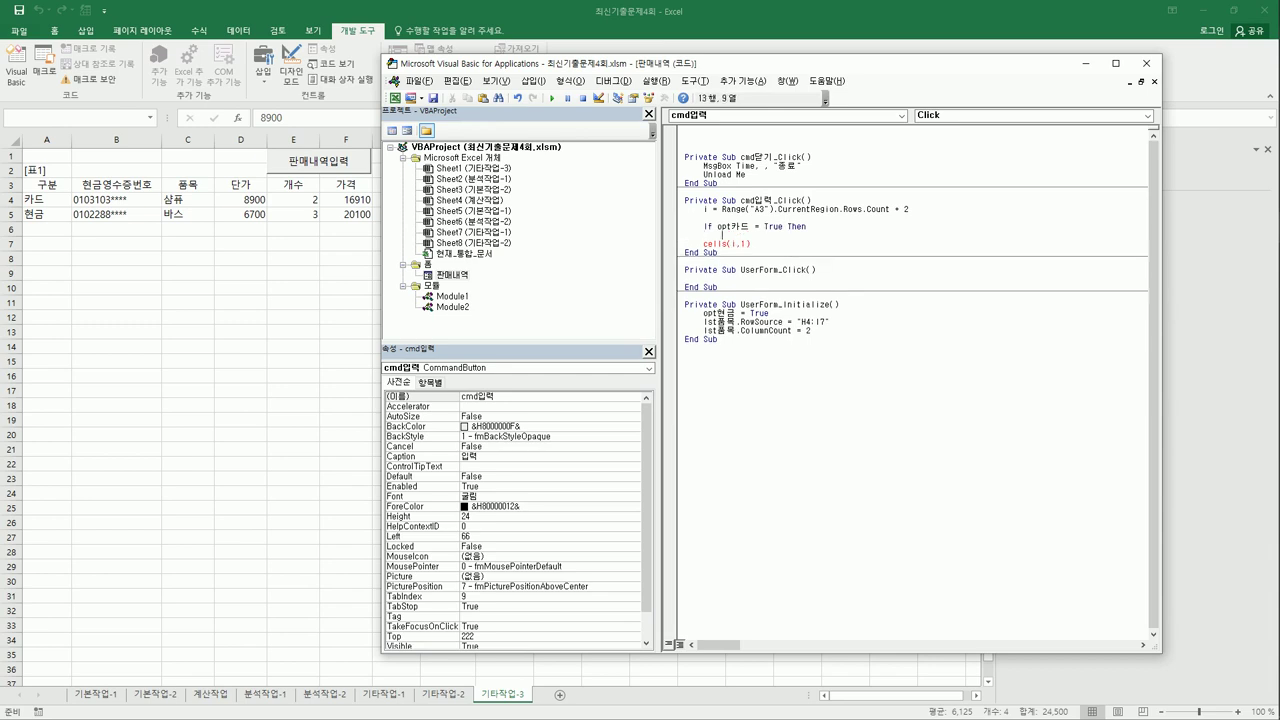
{"action": "key", "text": "Delete"}
{"action": "key", "text": "End"}
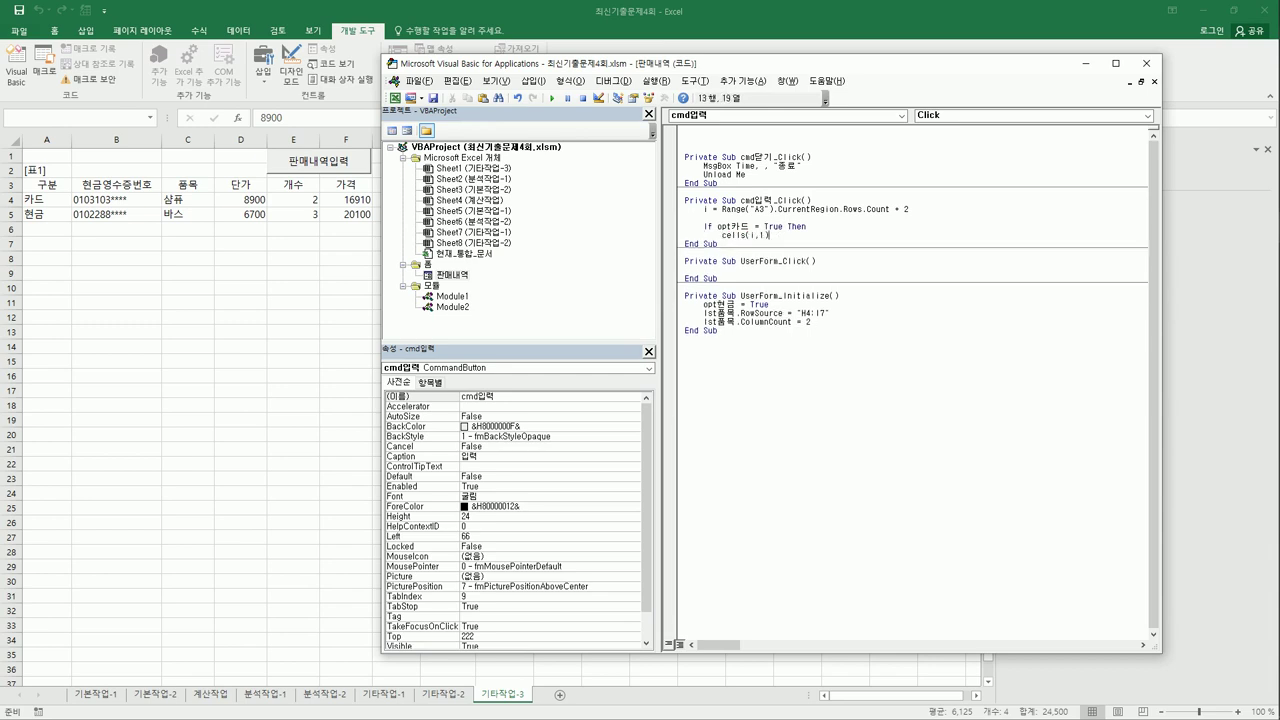
{"action": "type", "text": "= \"카드\""}
{"action": "key", "text": "Return"}
Add an Else branch with Cells(i, 1) = "현금" and close the block with End If
{"action": "key", "text": "BackSpace"}
{"action": "type", "text": "else"}
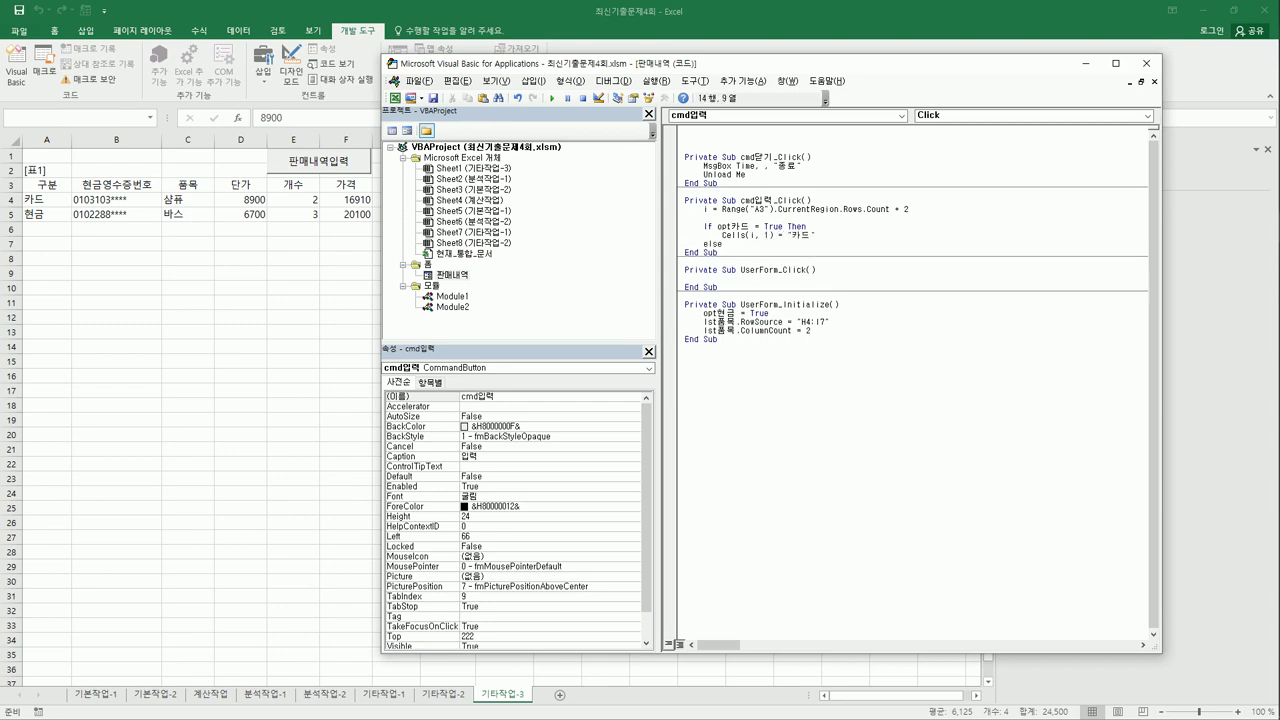
{"action": "key", "text": "Return"}
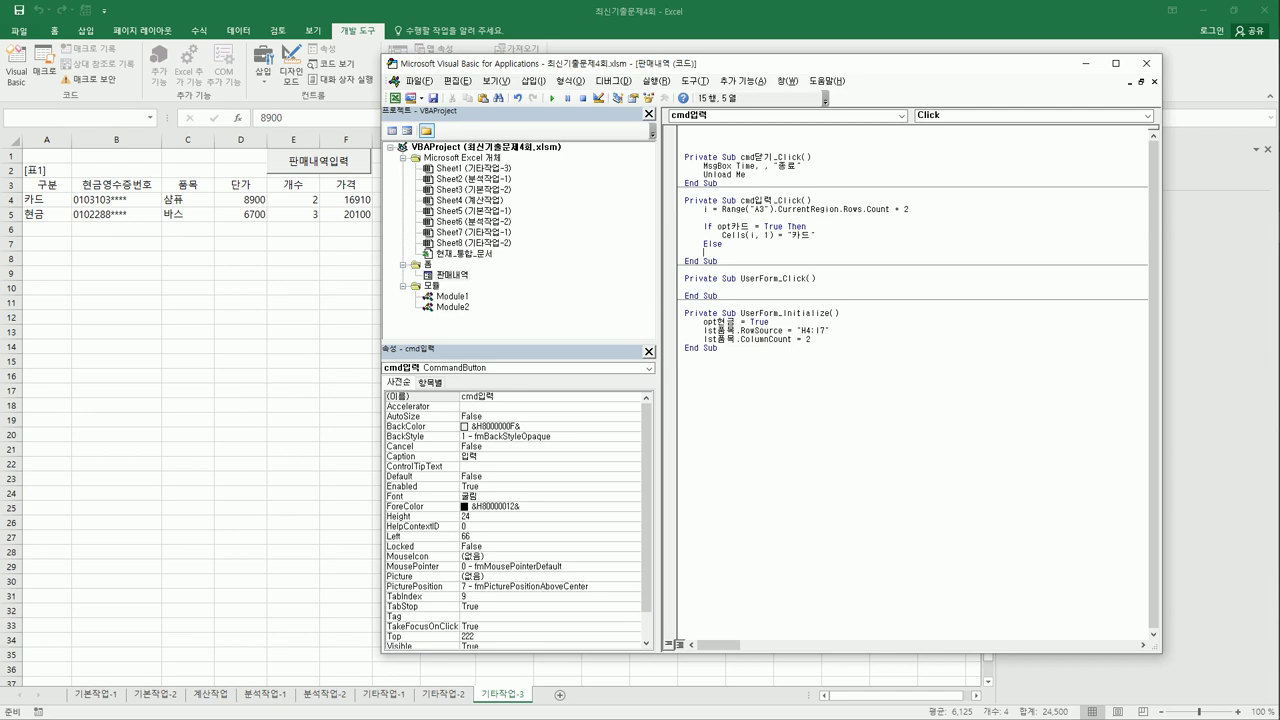
{"action": "type", "text": "cells("}
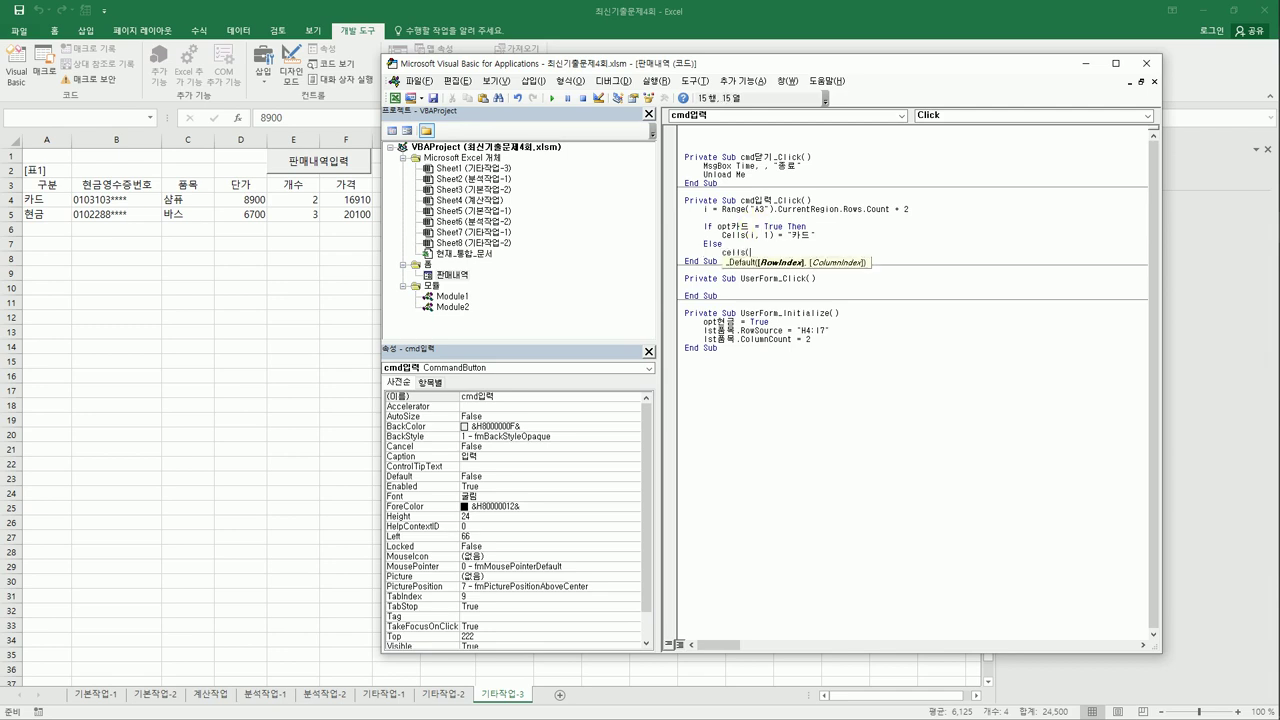
{"action": "type", "text": "i,1) =\"현금\""}
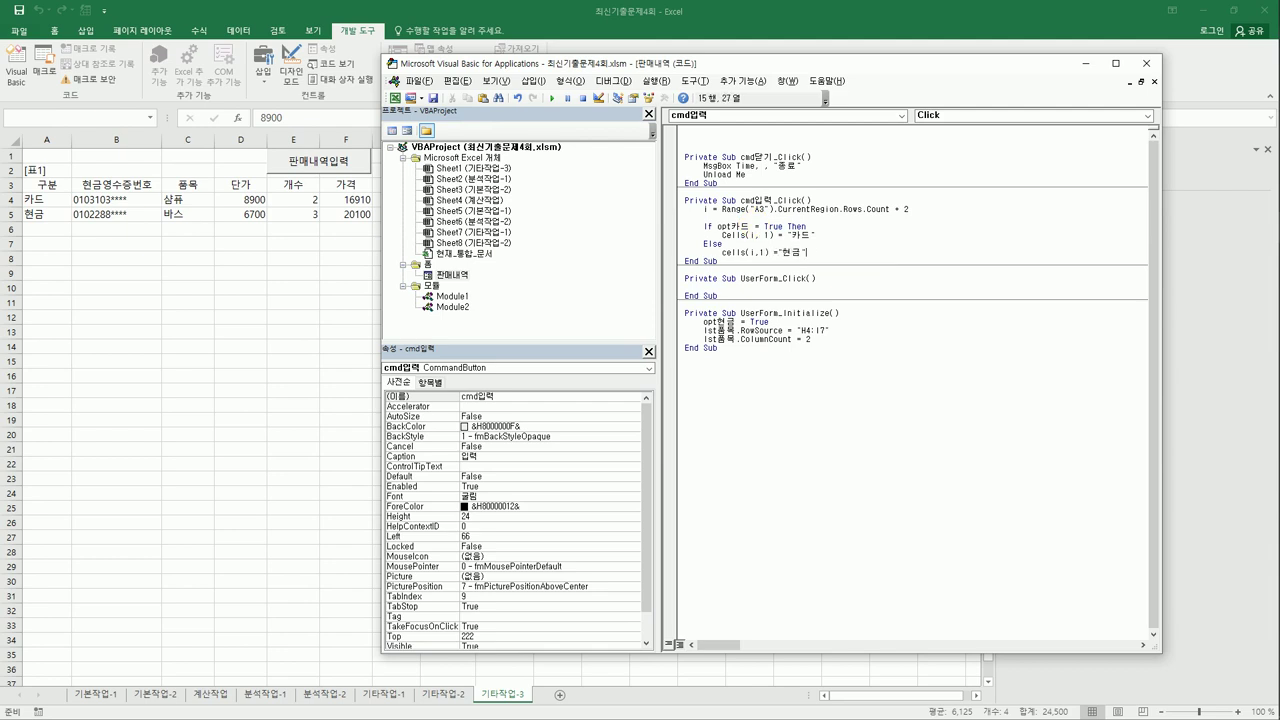
{"action": "key", "text": "Return"}
{"action": "type", "text": "End If"}
{"action": "key", "text": "Return"}
{"action": "key", "text": "Return"}
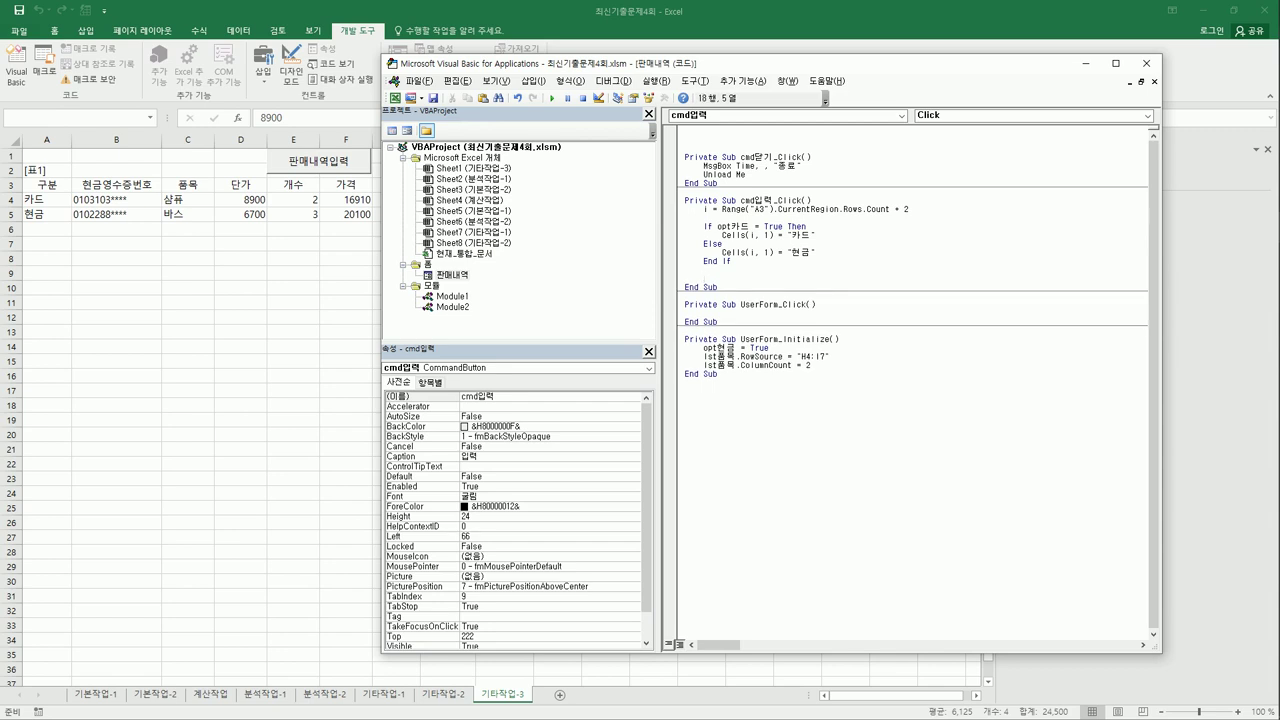
Write Cells(i, 2) = txt현금영수증번호 below the If block
{"action": "type", "text": "cells"}
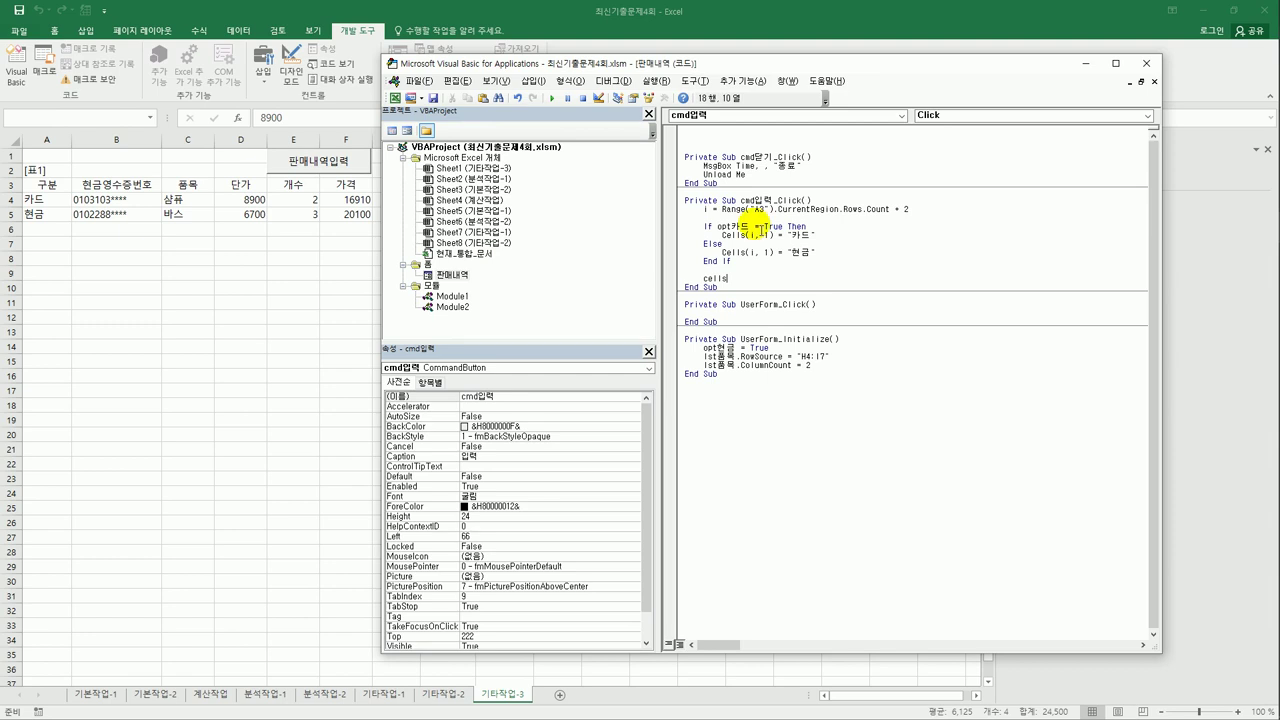
{"action": "type", "text": "(i,2) =txt현금"}
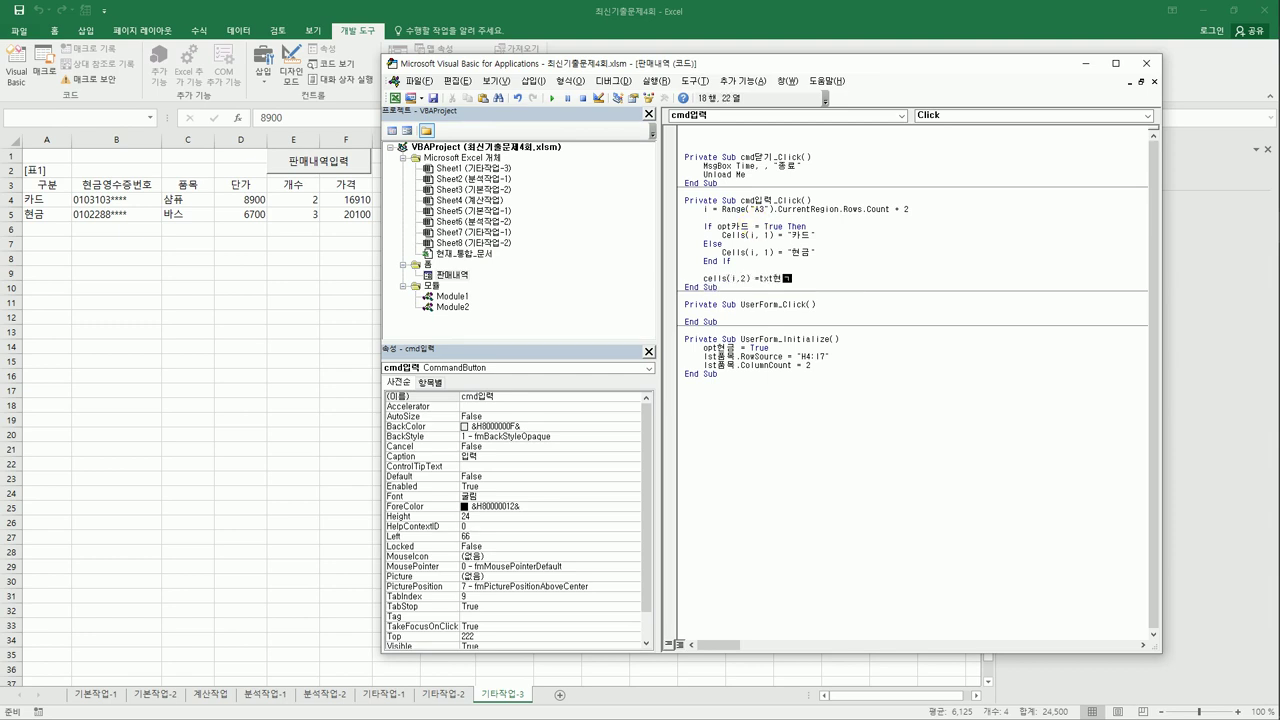
{"action": "type", "text": "영수증번호"}
{"action": "key", "text": "Return"}
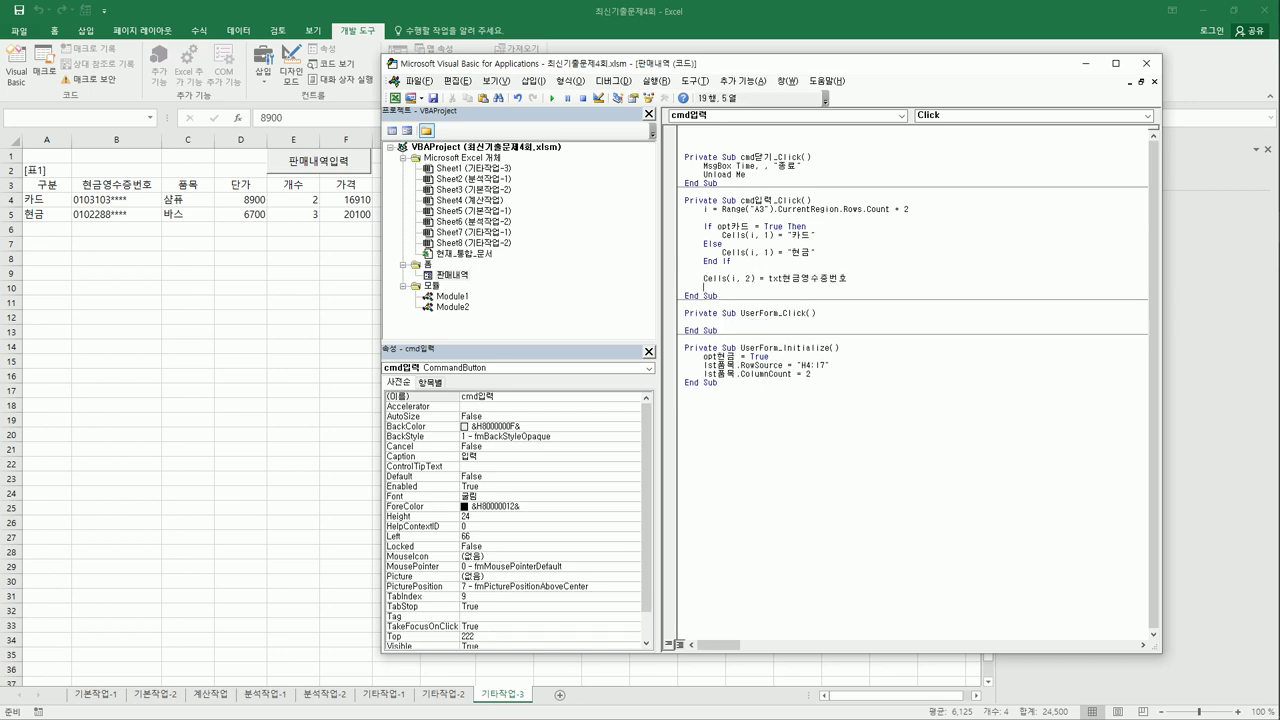
Add the line Cells(i, 3) = Cells(iRow, 8) to fill the 품목 column
{"action": "type", "text": "cells(i,3)"}
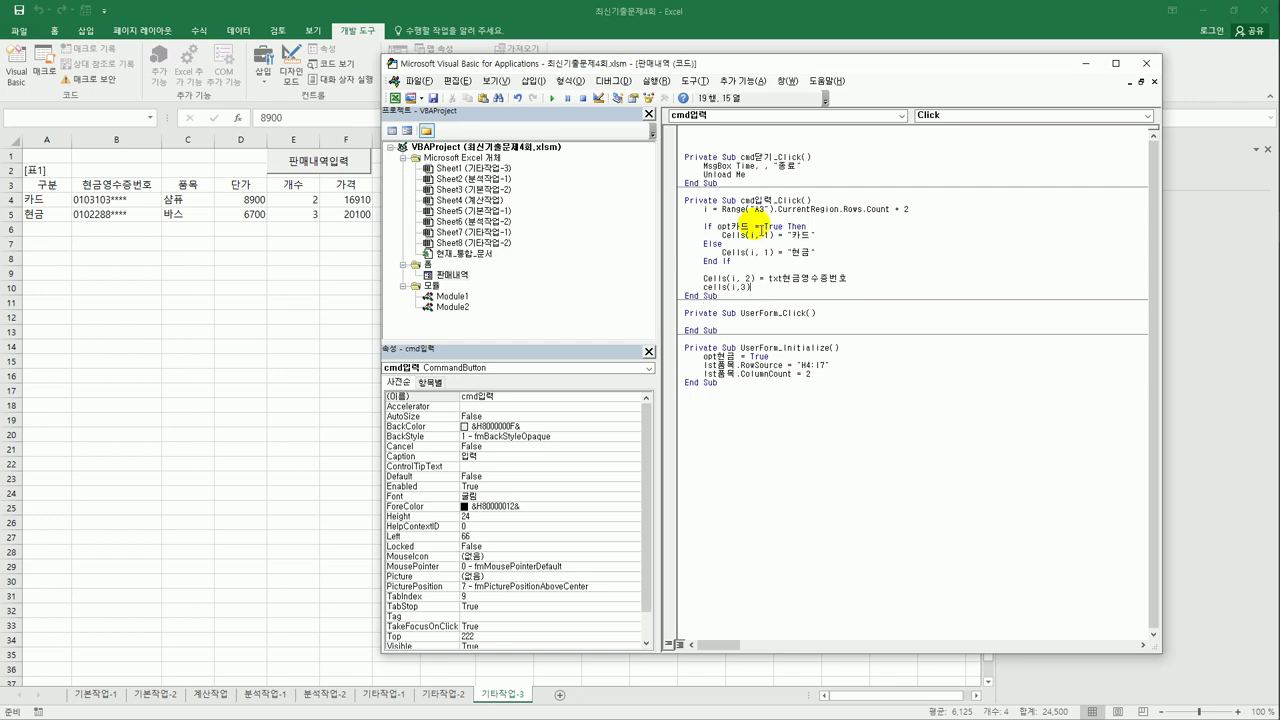
{"action": "type", "text": " = cells(iRow"}
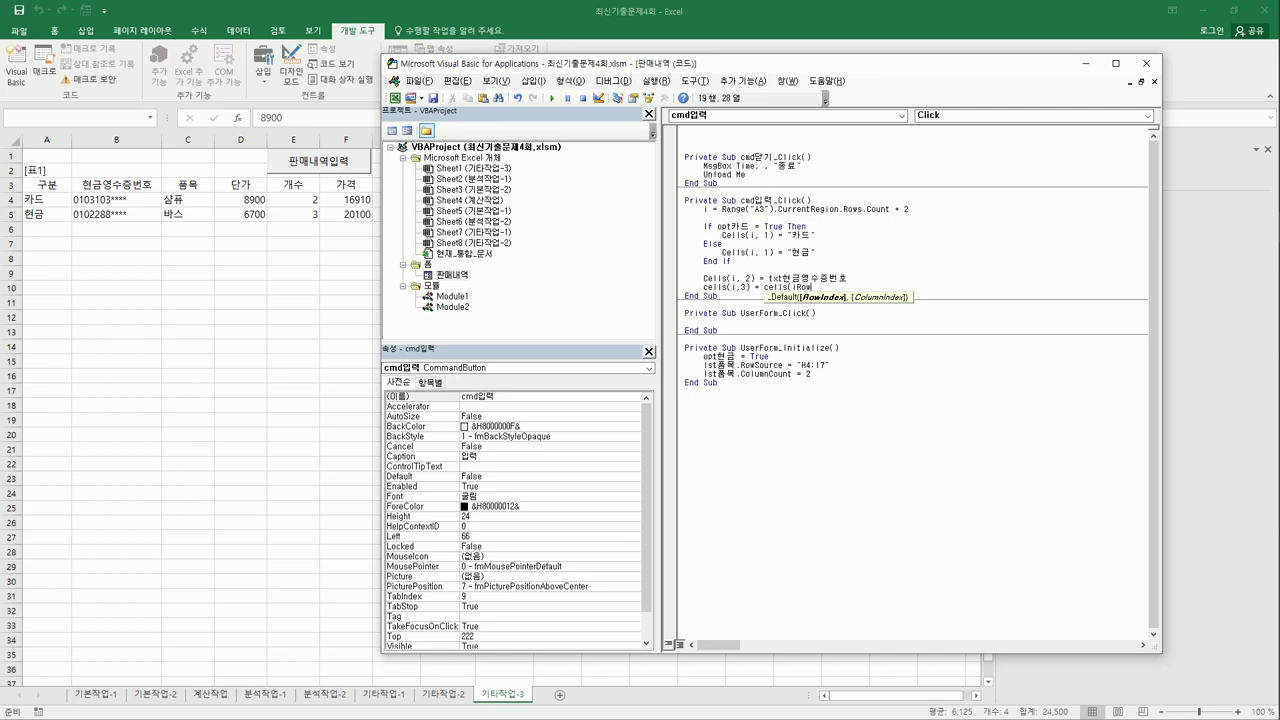
{"action": "type", "text": ", 8)"}
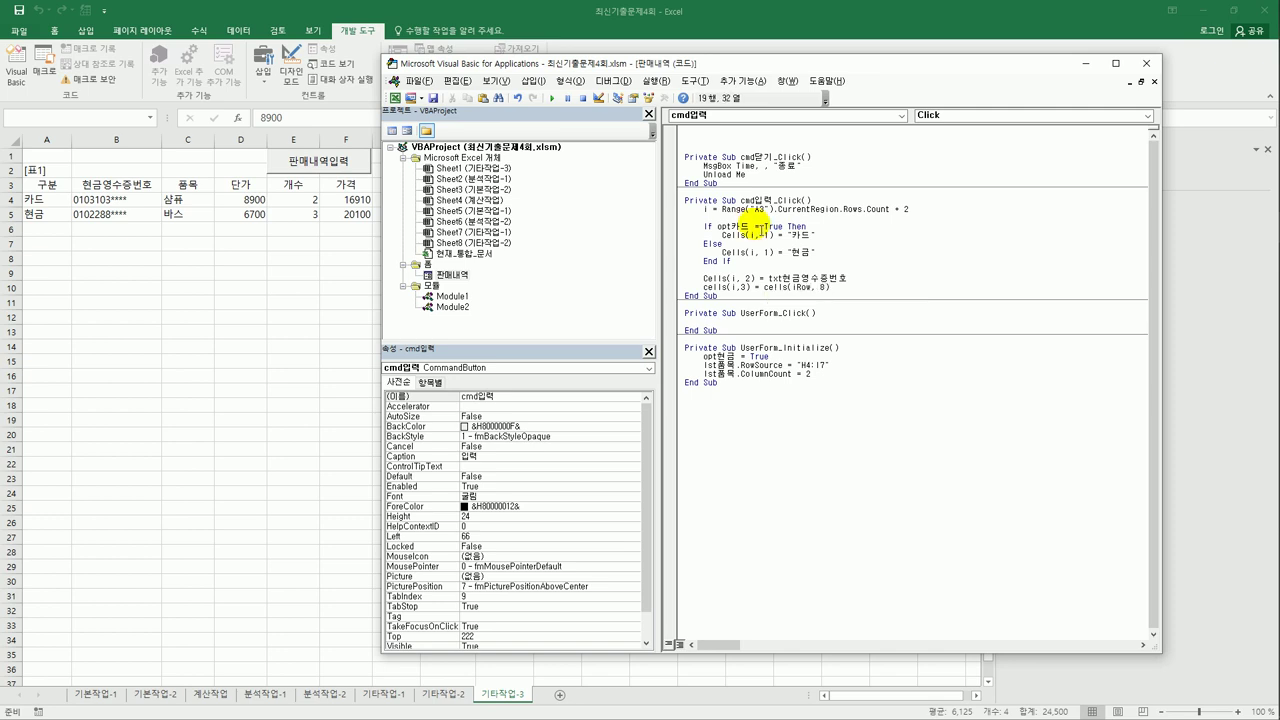
{"action": "key", "text": "Return"}
Duplicate the Cells(i, 3) = Cells(iRow, 8) line directly below itself
{"action": "key", "text": "Up"}
{"action": "key", "text": "shift+End"}
{"action": "key", "text": "ctrl+c"}
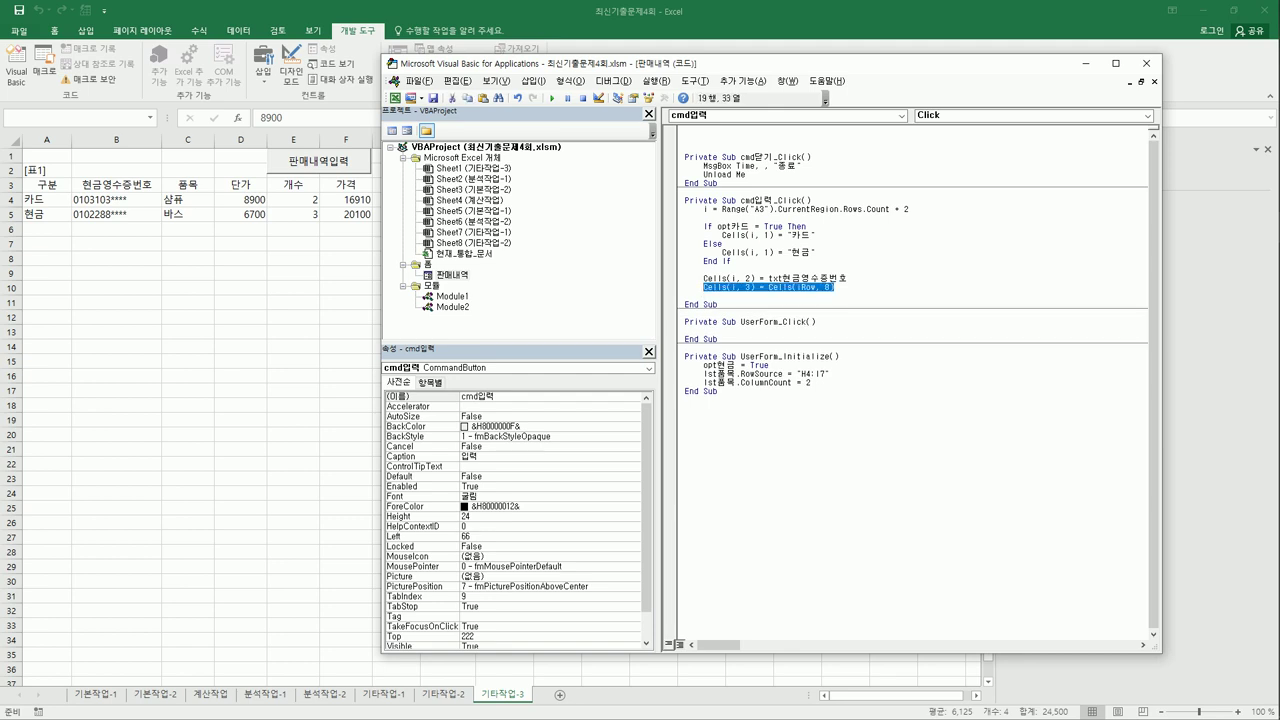
{"action": "left_click", "coordinate": [703, 295]}
{"action": "key", "text": "ctrl+v"}
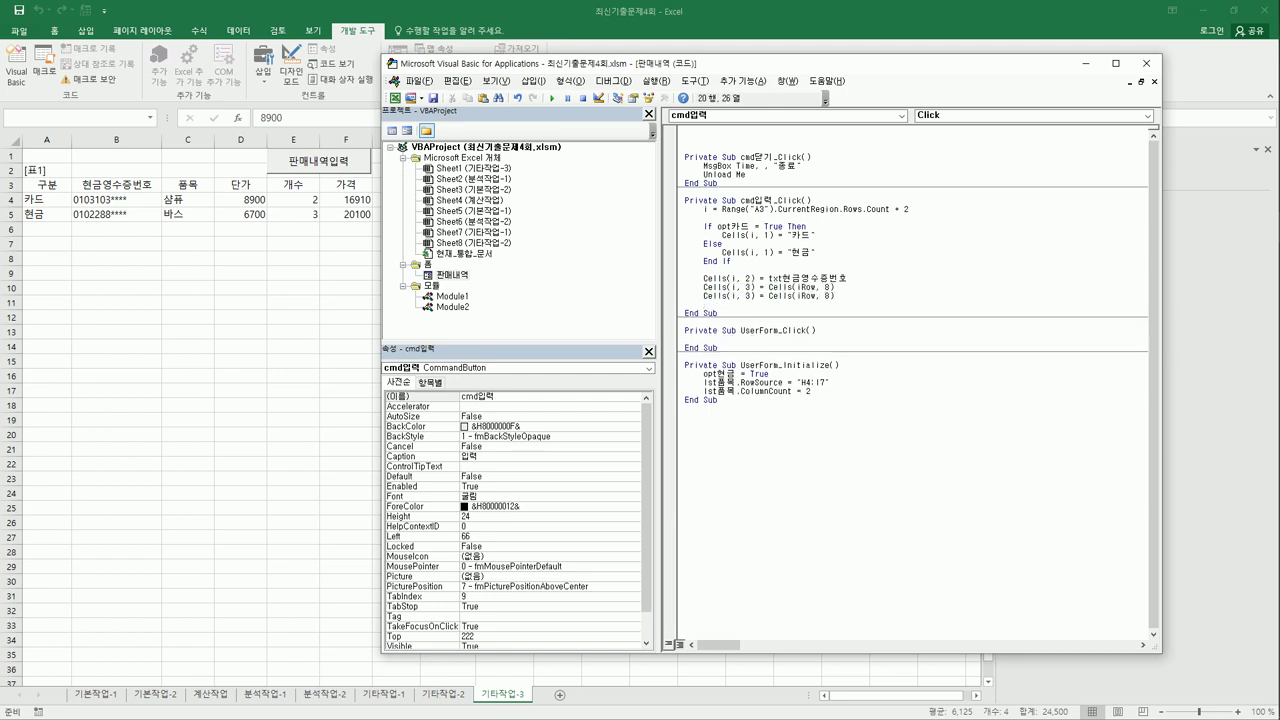
Change the duplicated line to Cells(i, 4) = Cells(iRow, 9) to fill the 단가 column
{"action": "left_click", "coordinate": [733, 295]}
{"action": "key", "text": "Delete"}
{"action": "type", "text": "4"}
{"action": "key", "text": "Delete"}
{"action": "type", "text": "9"}
Paste another copy of the Cells(i, 3) line below and change its target to Cells(i, 5)
{"action": "key", "text": "End"}
{"action": "key", "text": "Return"}
{"action": "key", "text": "ctrl+v"}
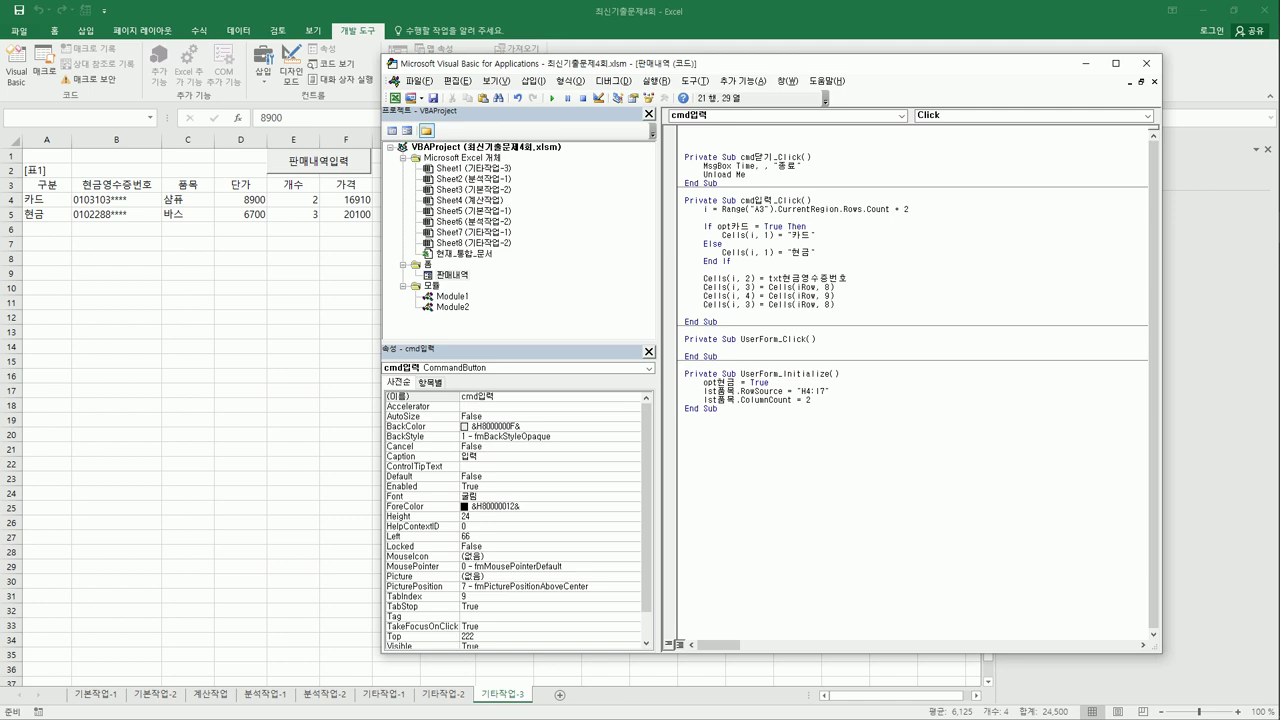
{"action": "key", "text": "Left"}
{"action": "key", "text": "Left"}
{"action": "key", "text": "Left"}
{"action": "key", "text": "Left"}
{"action": "key", "text": "Left"}
{"action": "key", "text": "Left"}
{"action": "key", "text": "Delete"}
{"action": "type", "text": "5"}
Replace the right side of the Cells(i, 5) line with Val(txt개수) to fill the 개수 column
{"action": "key", "text": "Right"}
{"action": "key", "text": "Right"}
{"action": "key", "text": "Right"}
{"action": "key", "text": "shift+End"}
{"action": "type", "text": "포미("}
{"action": "key", "text": "BackSpace"}
{"action": "key", "text": "BackSpace"}
{"action": "key", "text": "BackSpace"}
{"action": "type", "text": "val("}
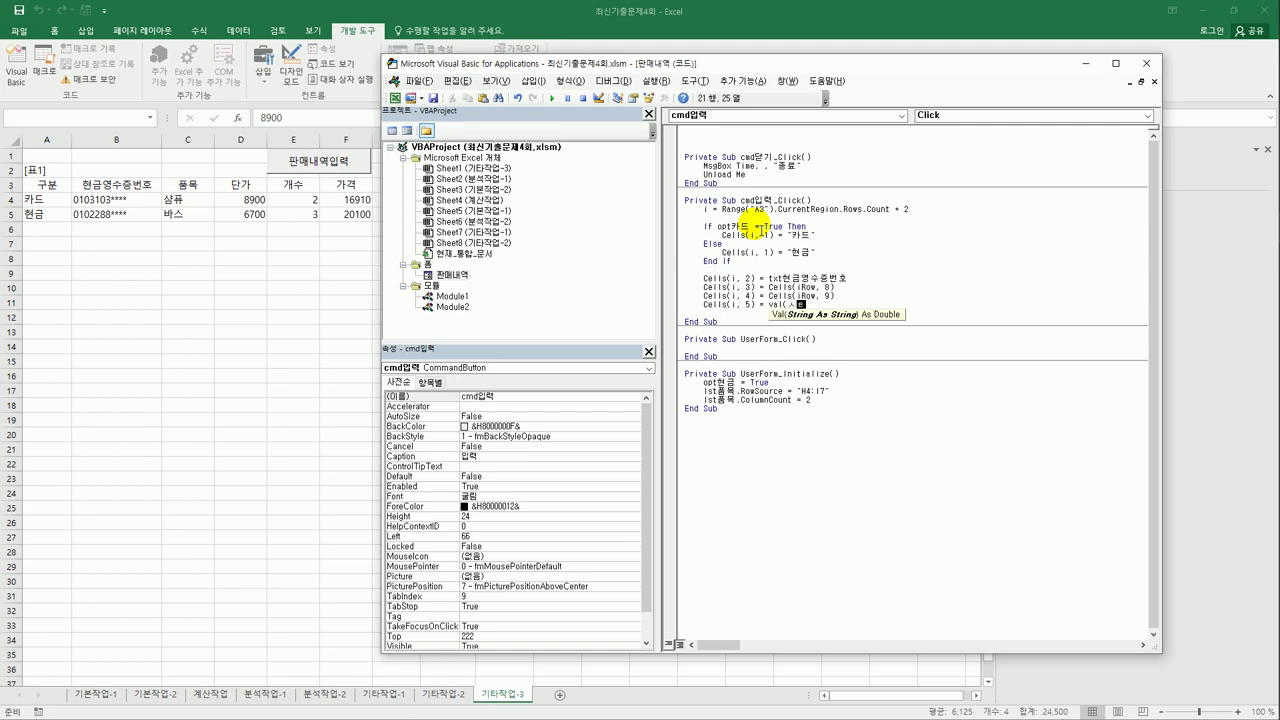
{"action": "type", "text": "txt개수)"}
{"action": "key", "text": "Return"}
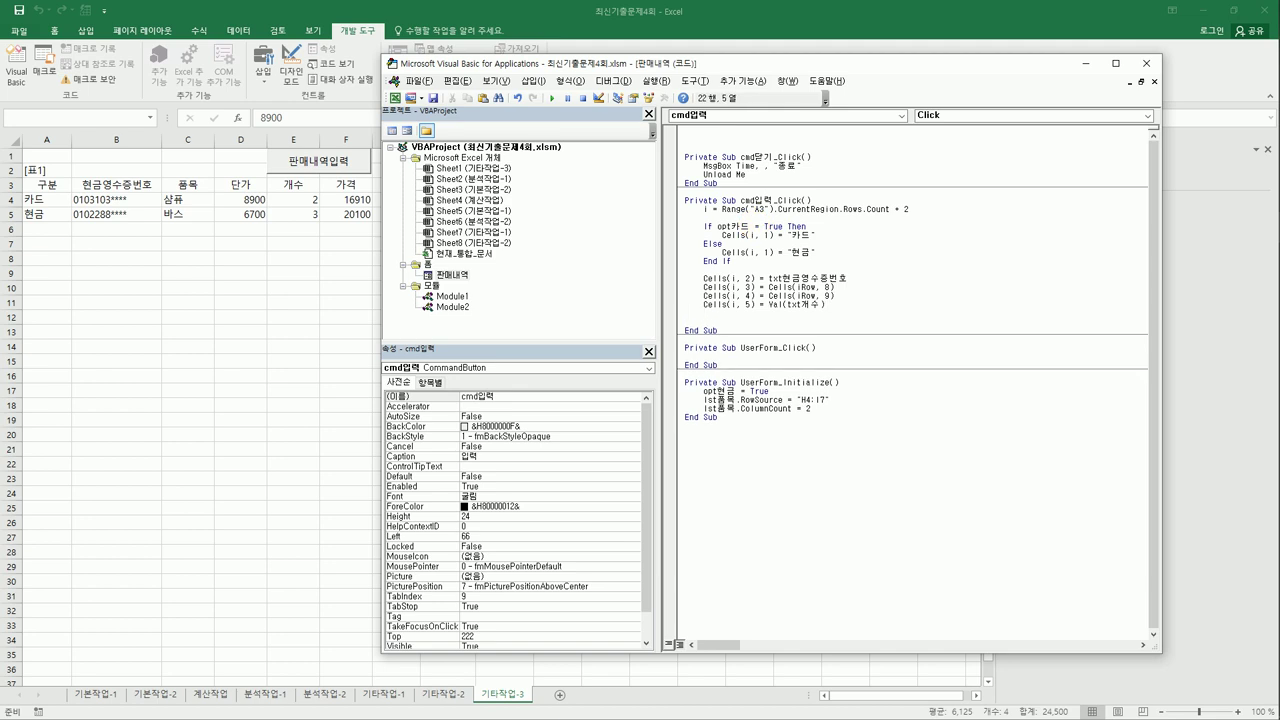
Start a second condition below the assignments with If opt카드 = True Then
{"action": "key", "text": "Return"}
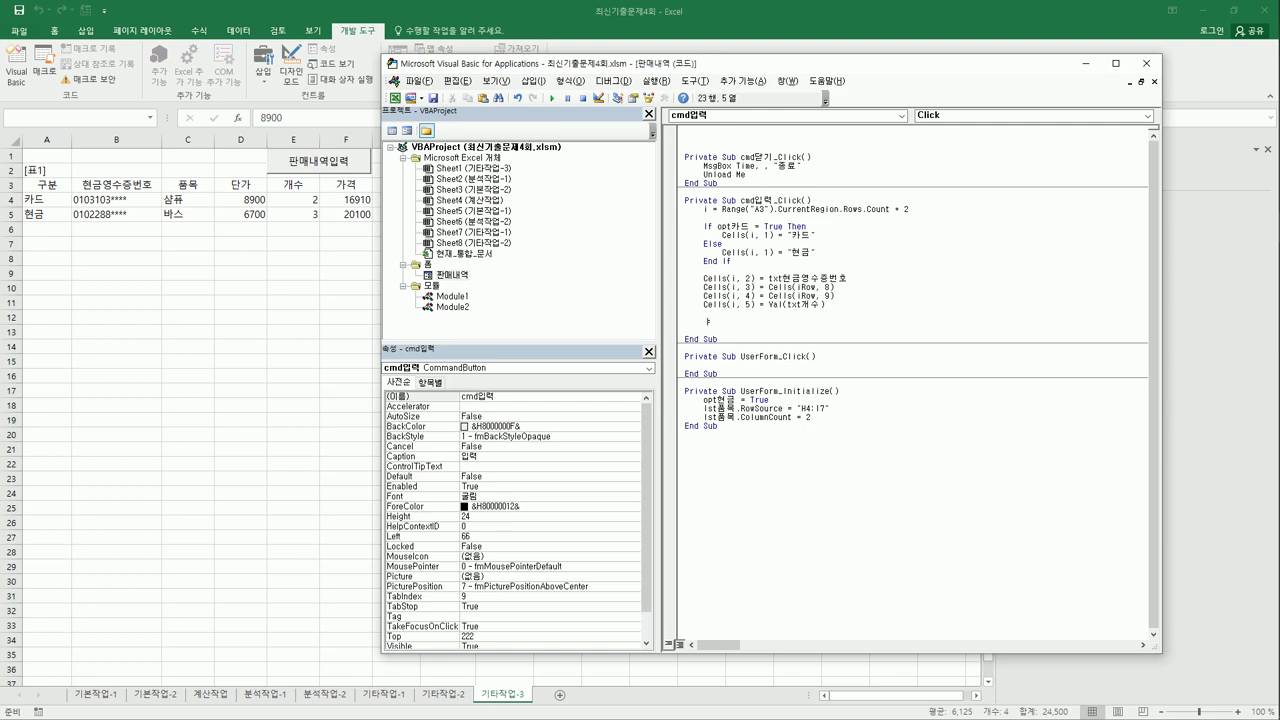
{"action": "type", "text": "if ㅁ"}
{"action": "type", "text": "opt"}
{"action": "type", "text": "카드 "}
{"action": "type", "text": "=ㅅ"}
{"action": "type", "text": "true then"}
{"action": "key", "text": "Return"}
Inside the second If block, write Cells(i, 6) = Cells(i, 5) * Cells(i, 4) * 0.93 for the card price
{"action": "type", "text": "cell"}
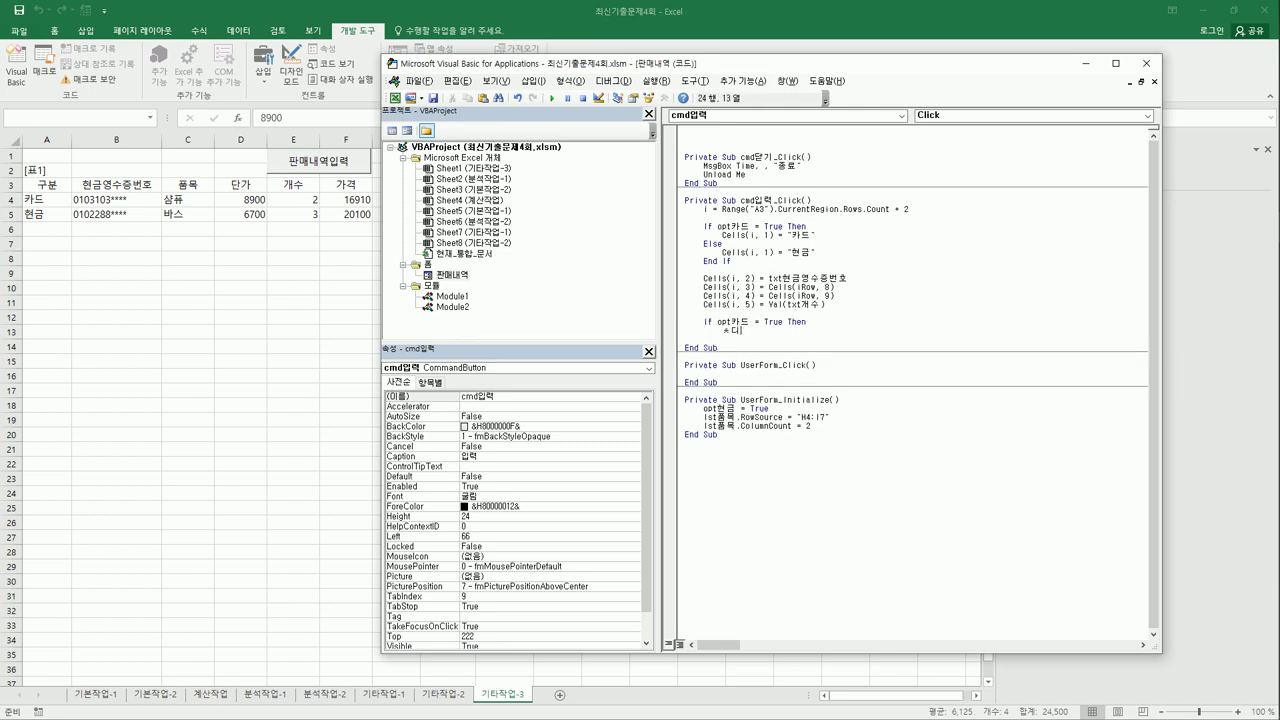
{"action": "type", "text": "s(i,"}
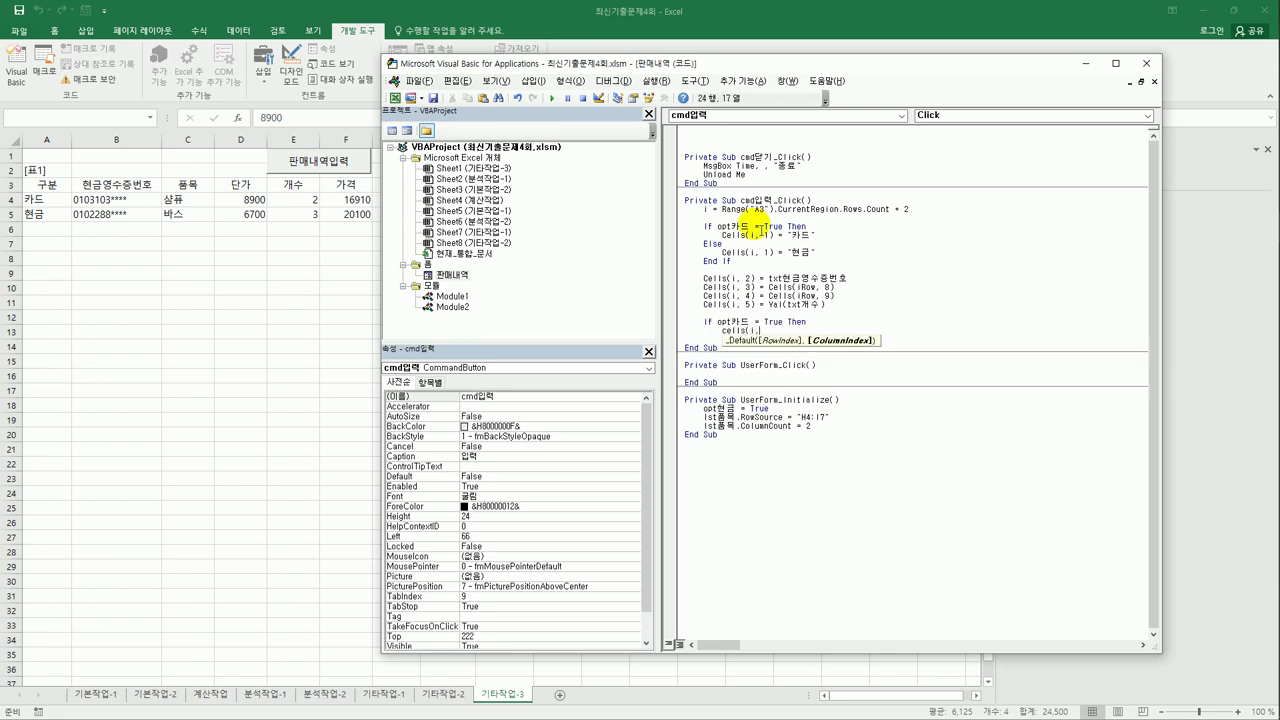
{"action": "type", "text": "6) = "}
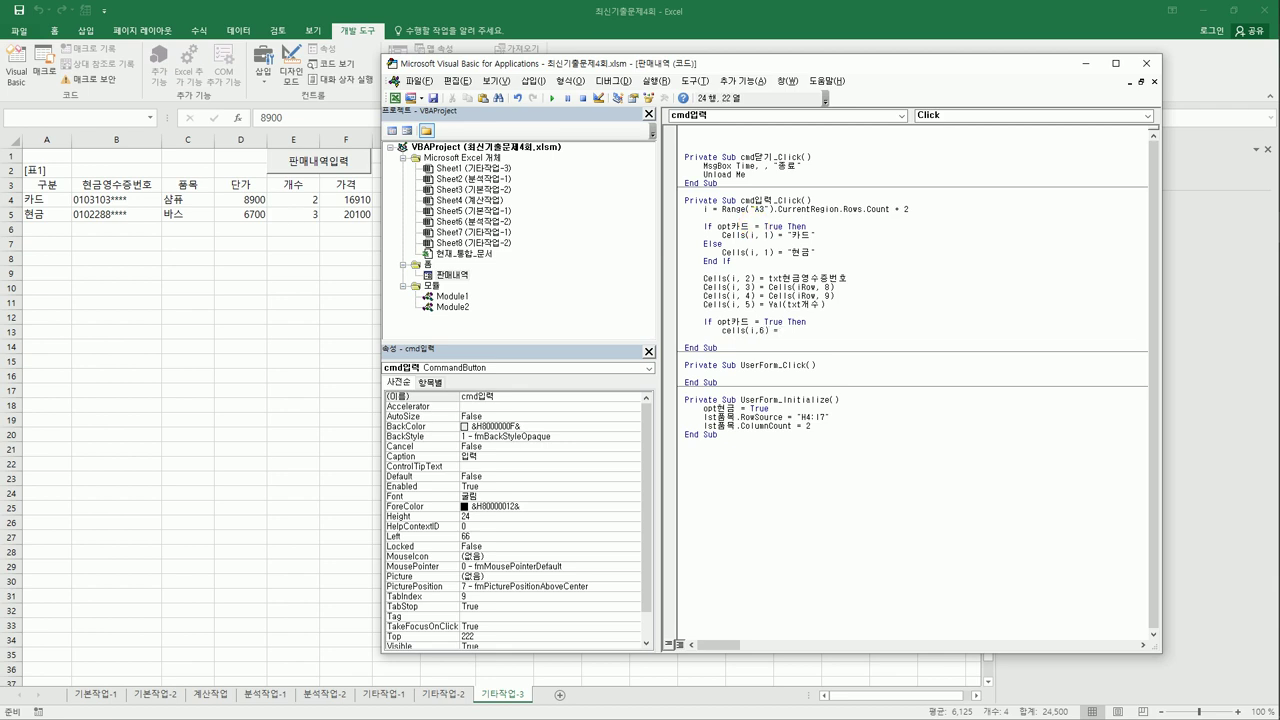
{"action": "type", "text": "cells(i,"}
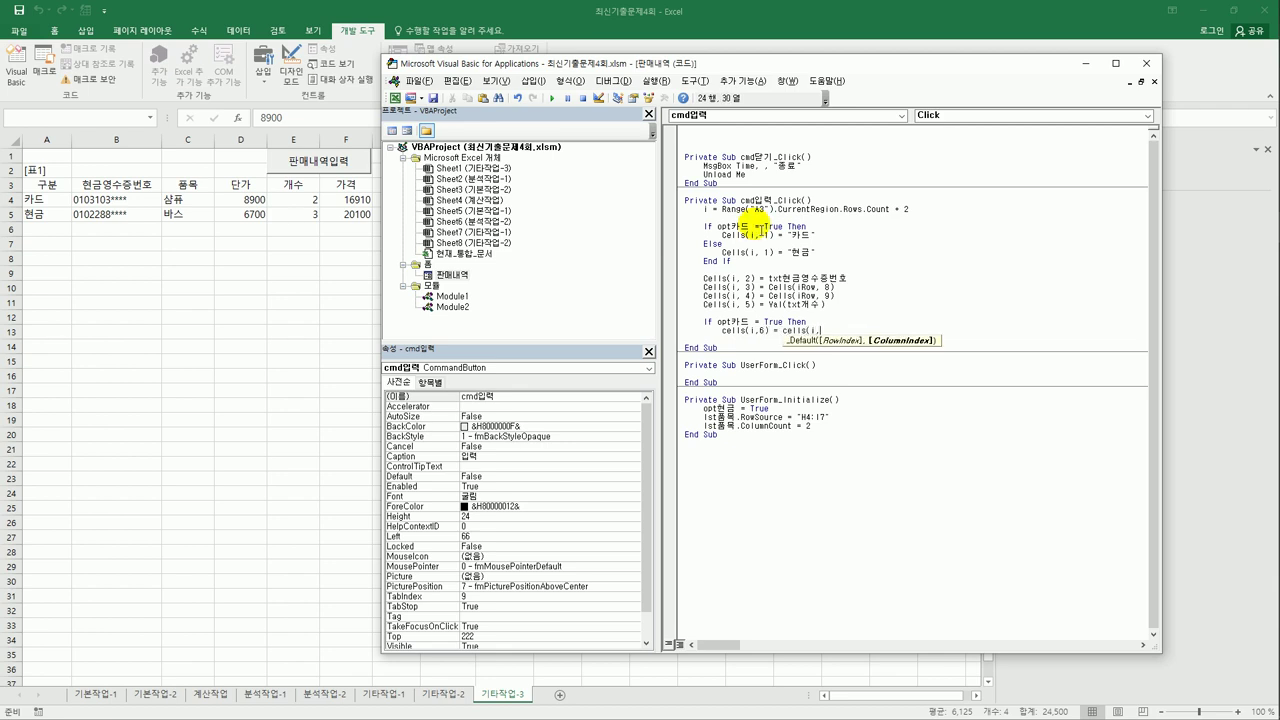
{"action": "type", "text": "5) +"}
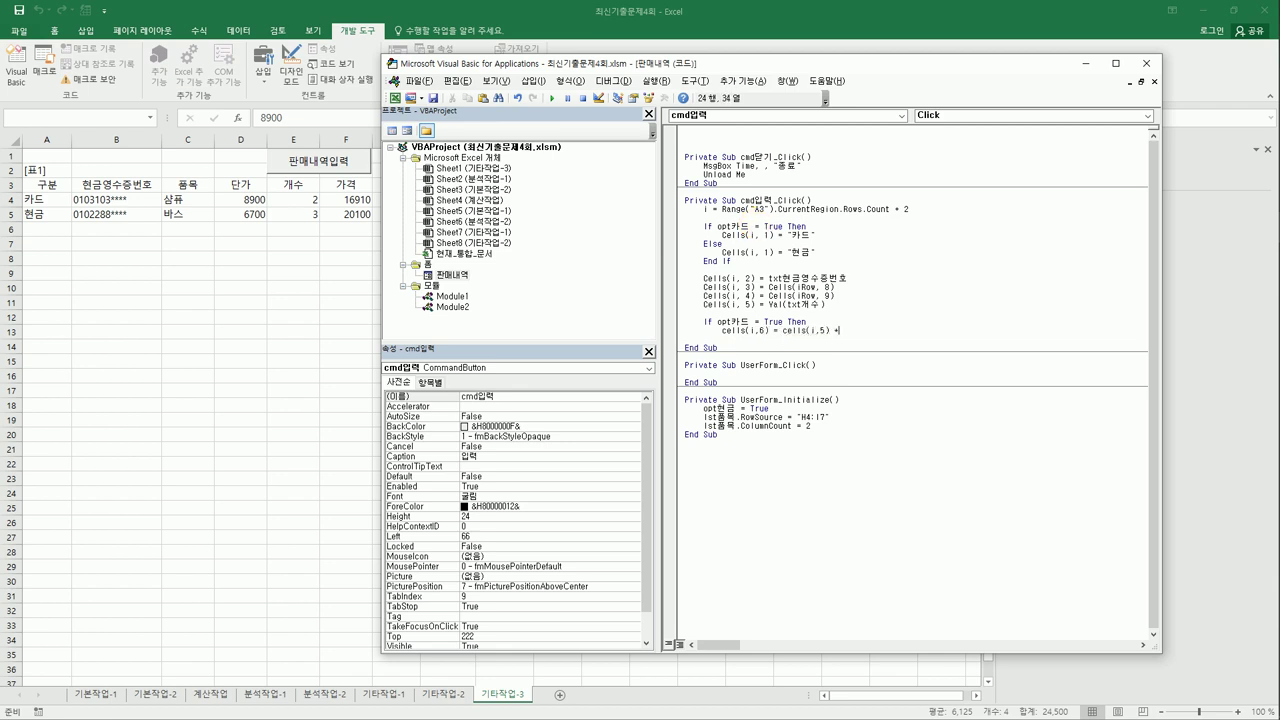
{"action": "type", "text": " cells("}
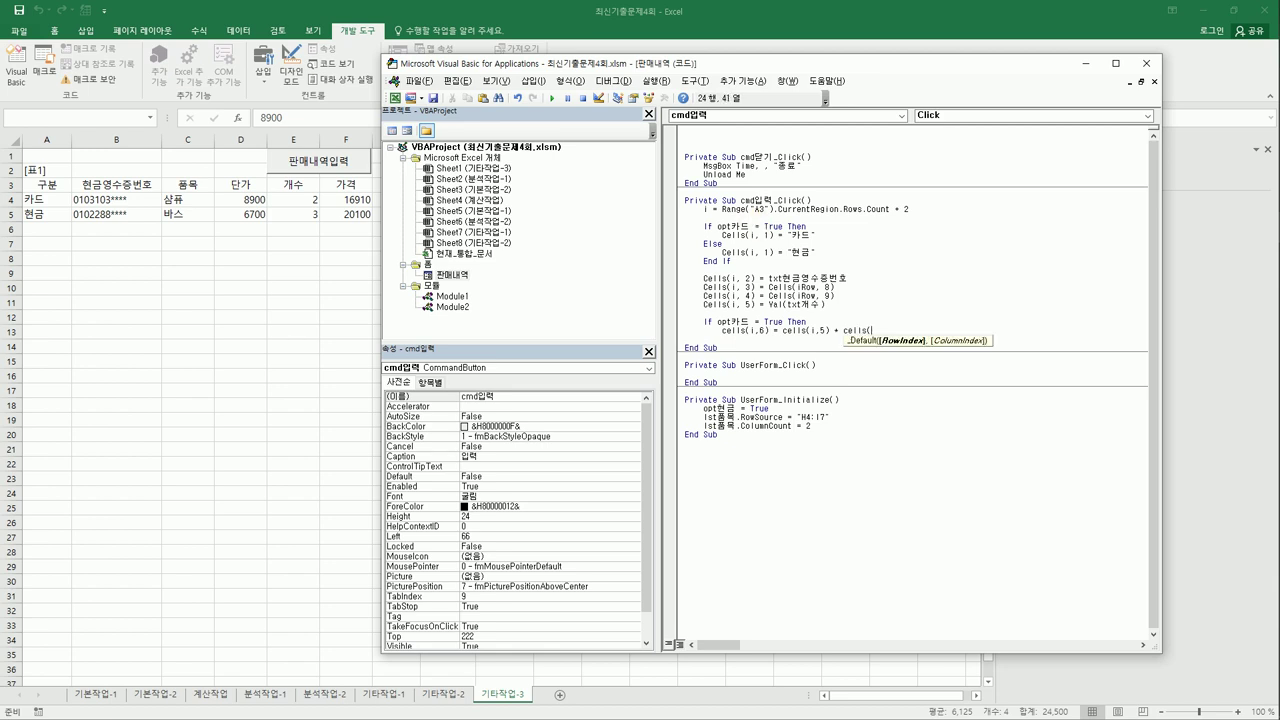
{"action": "type", "text": "i,"}
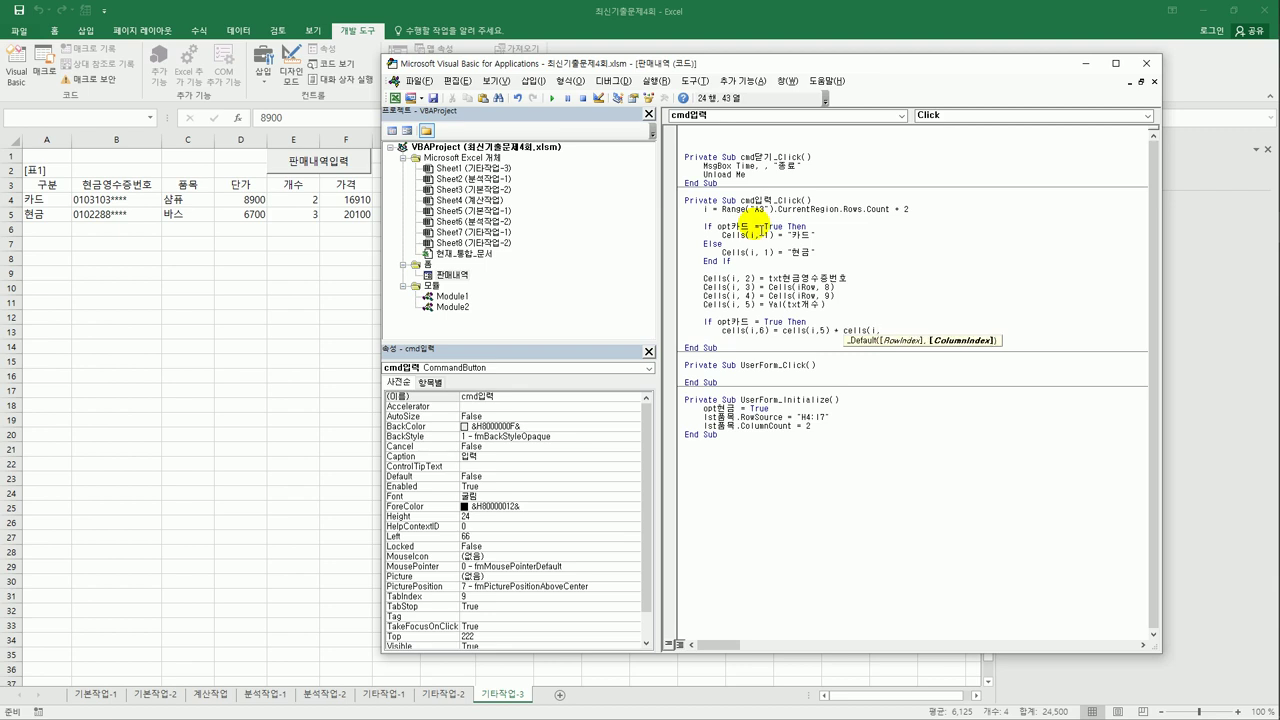
{"action": "type", "text": "4) *"}
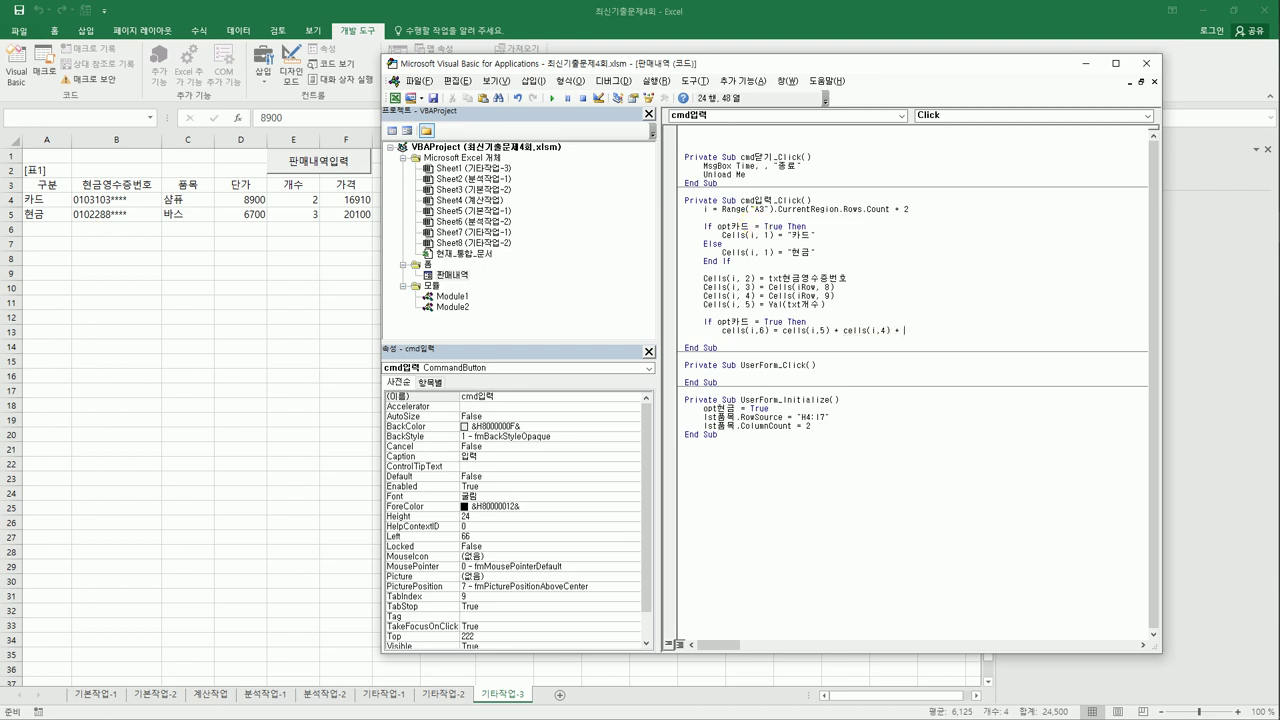
{"action": "type", "text": " + 0."}
{"action": "type", "text": "9"}
{"action": "type", "text": "3"}
{"action": "key", "text": "Return"}
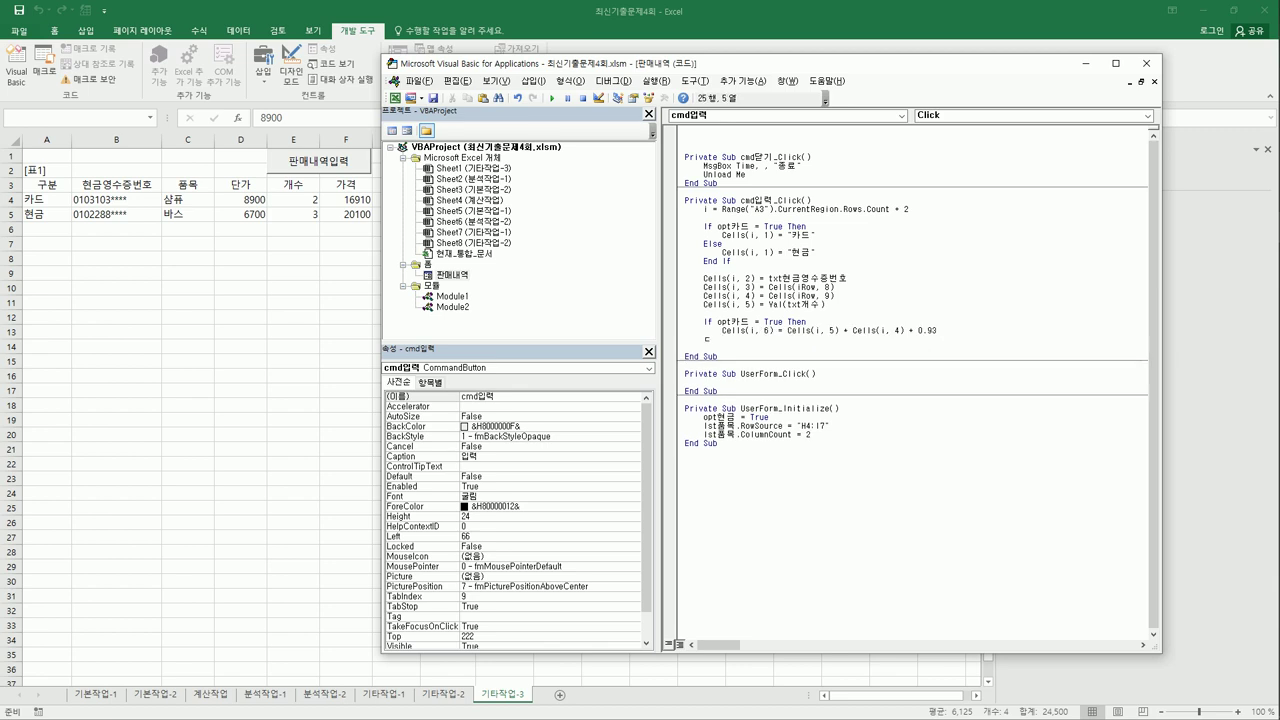
Add an Else line and copy the Cells(i, 6) price line below it
{"action": "key", "text": "BackSpace"}
{"action": "type", "text": "Else"}
{"action": "key", "text": "Return"}
{"action": "key", "text": "Up"}
{"action": "key", "text": "Up"}
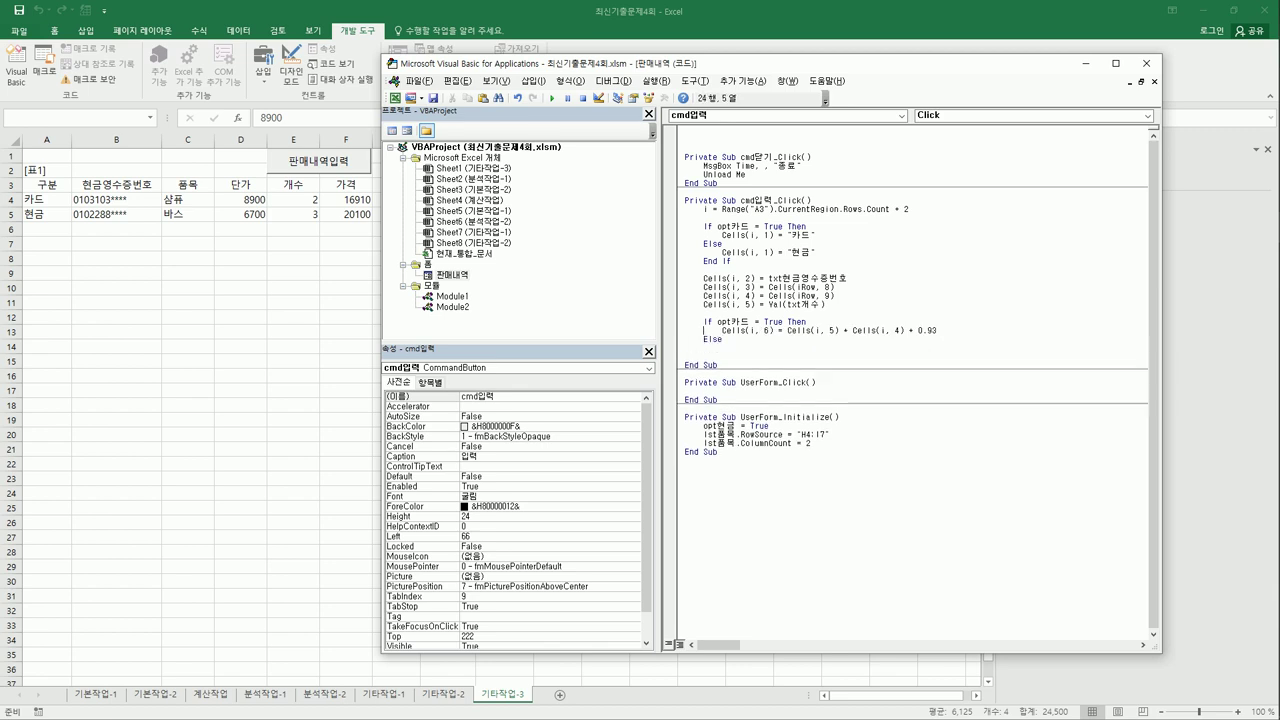
{"action": "key", "text": "shift+End"}
{"action": "key", "text": "ctrl+c"}
{"action": "key", "text": "Down"}
{"action": "key", "text": "Down"}
{"action": "key", "text": "ctrl+v"}
Remove the * 0.93 factor from the Else branch's price line and close the block with End If
{"action": "key", "text": "BackSpace"}
{"action": "key", "text": "BackSpace"}
{"action": "key", "text": "BackSpace"}
{"action": "key", "text": "BackSpace"}
{"action": "key", "text": "BackSpace"}
{"action": "key", "text": "BackSpace"}
{"action": "key", "text": "BackSpace"}
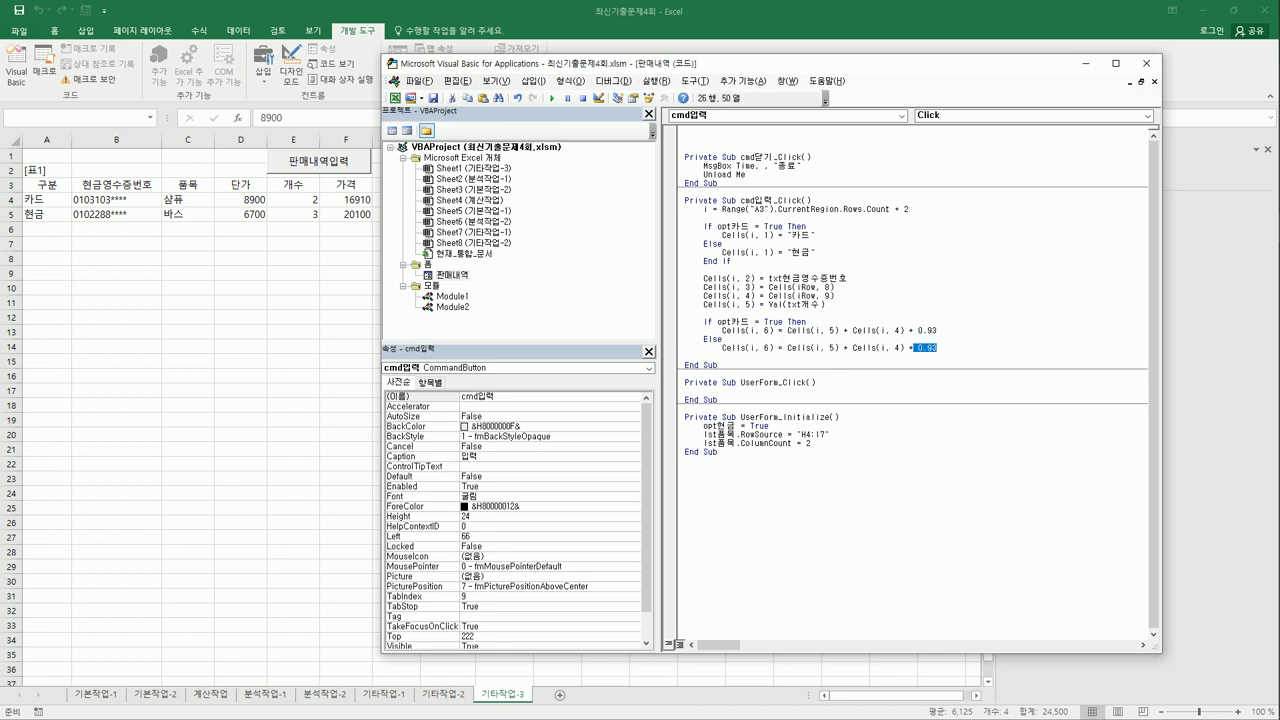
{"action": "key", "text": "Return"}
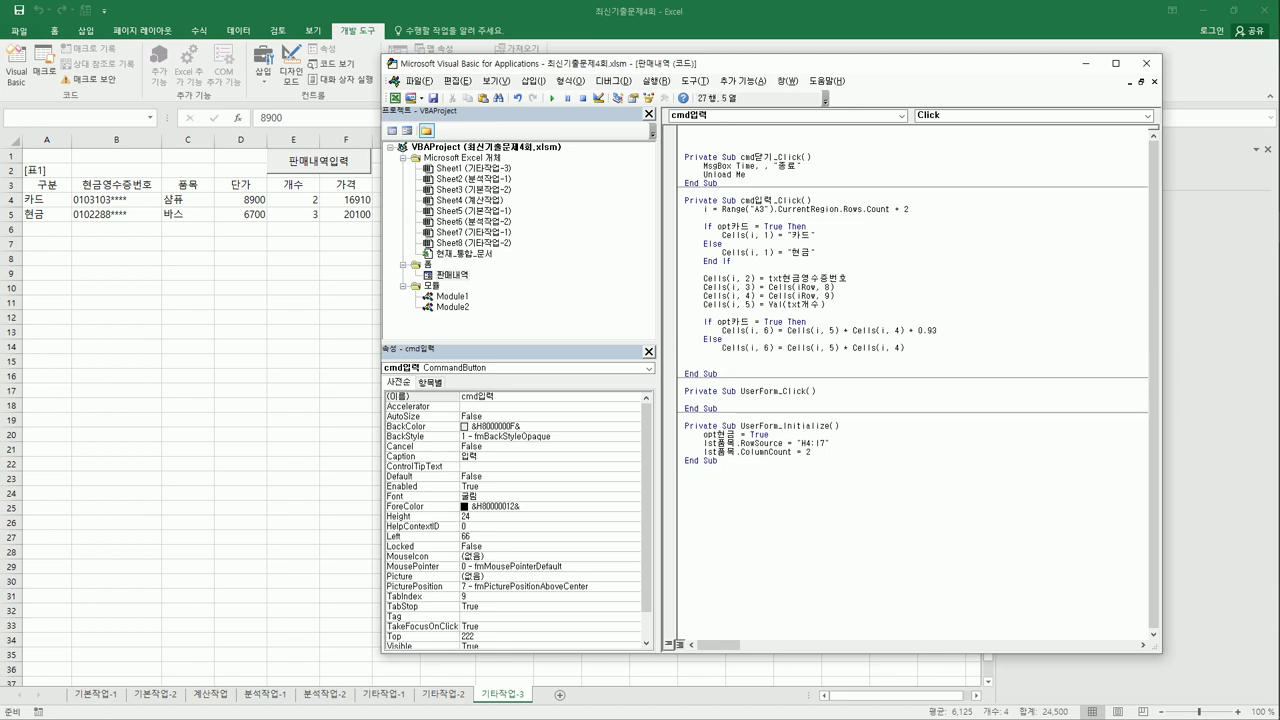
{"action": "type", "text": "end if"}
{"action": "key", "text": "Return"}
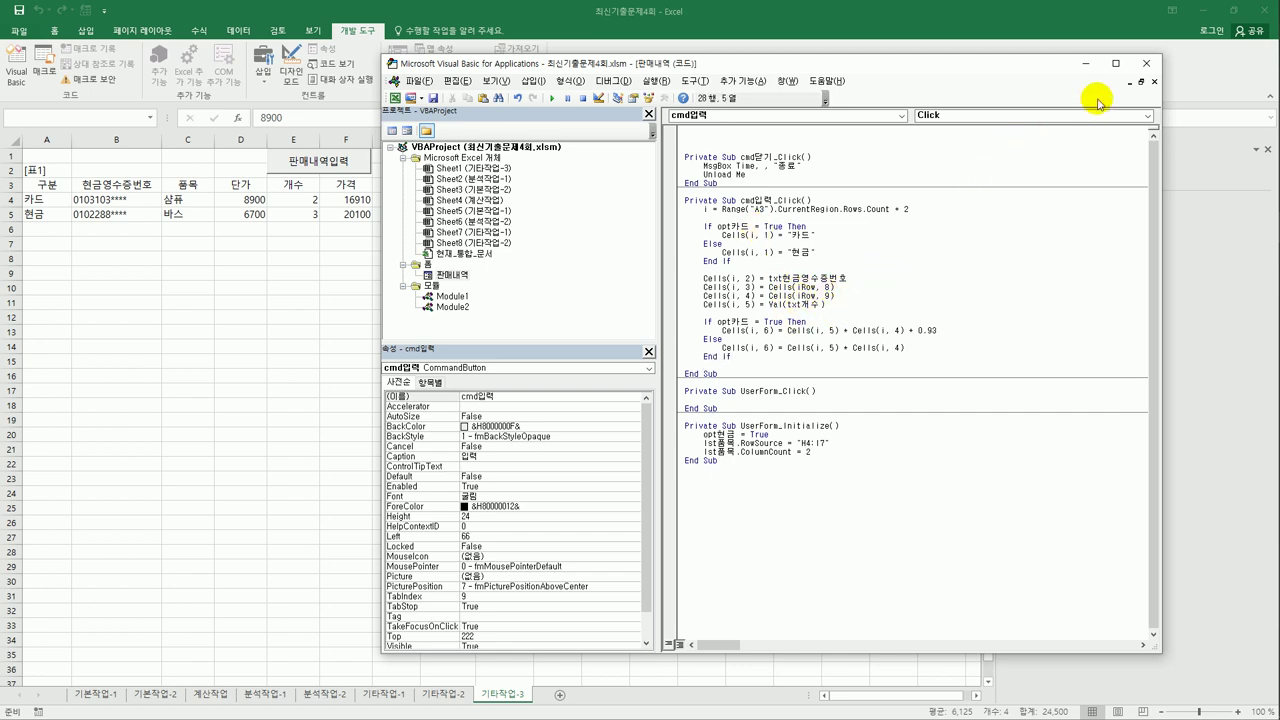
Close the code editor, open the 판매내역 form and fill in a 카드 test sale with a receipt number, 샴퓨 and 개수 1
{"action": "left_click", "coordinate": [1146, 63]}
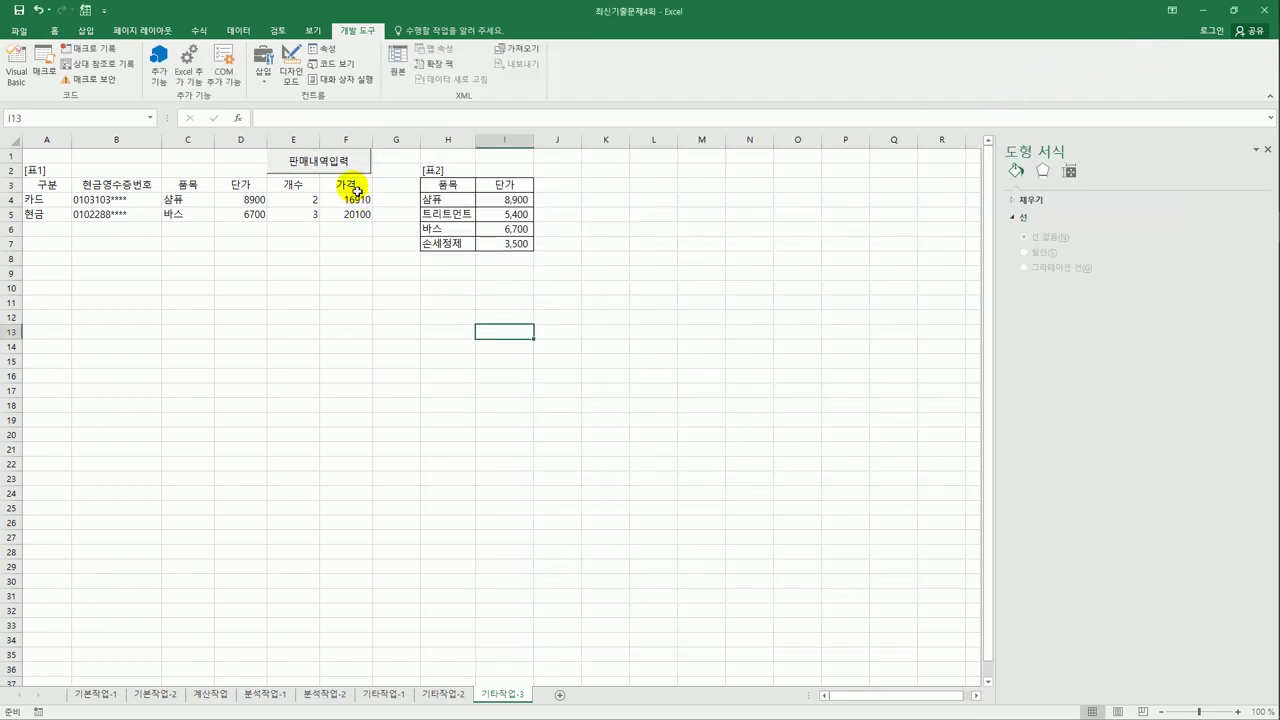
{"action": "left_click", "coordinate": [340, 160]}
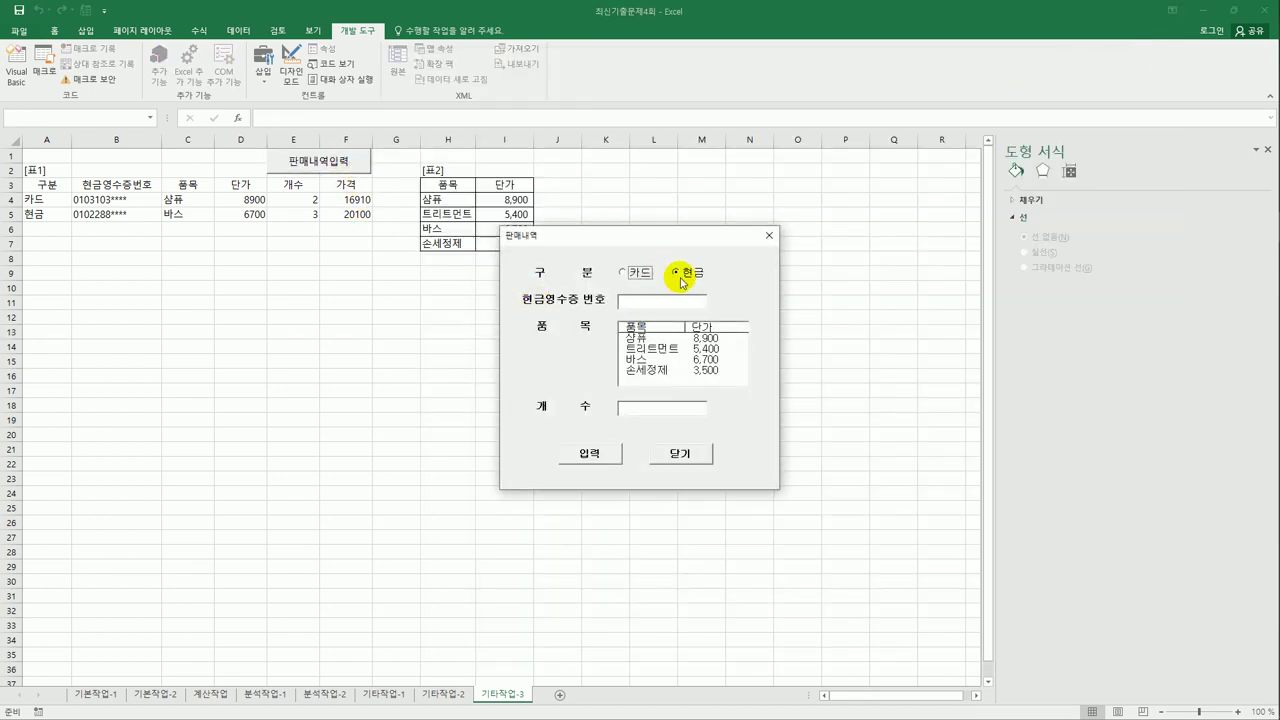
{"action": "left_click", "coordinate": [640, 272]}
{"action": "left_click", "coordinate": [650, 304]}
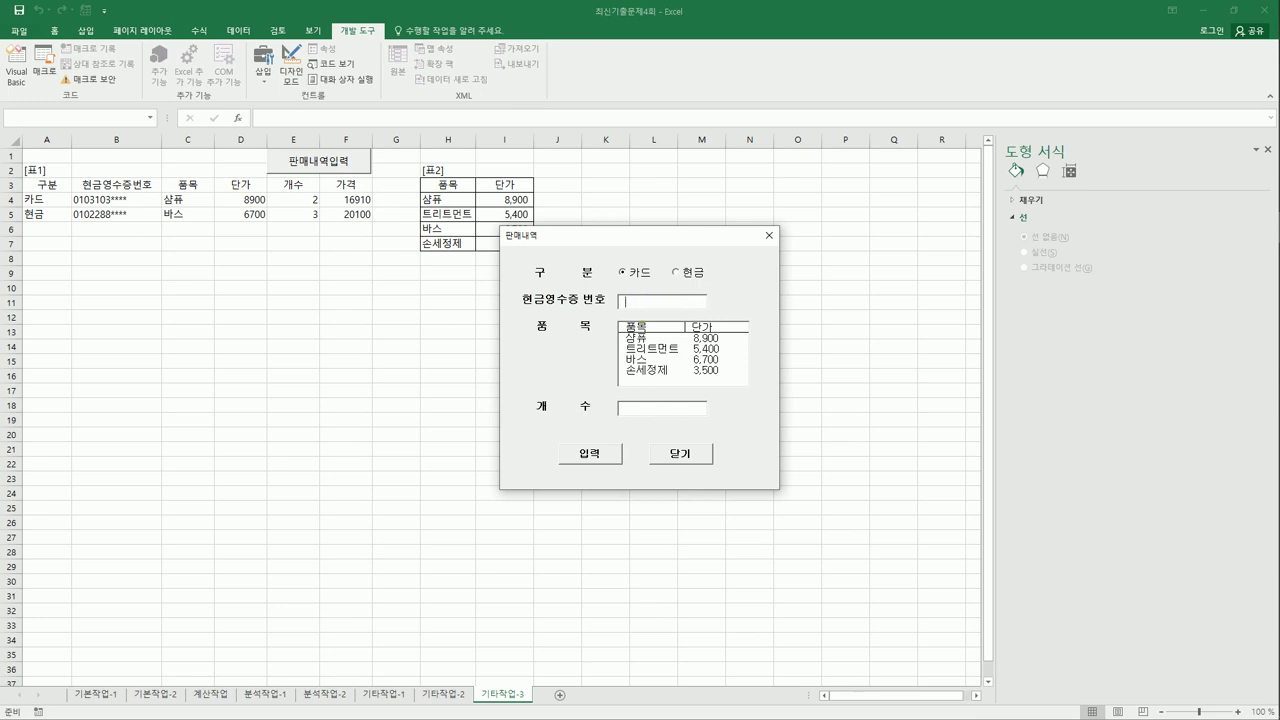
{"action": "type", "text": "0101002***"}
{"action": "left_click", "coordinate": [686, 338]}
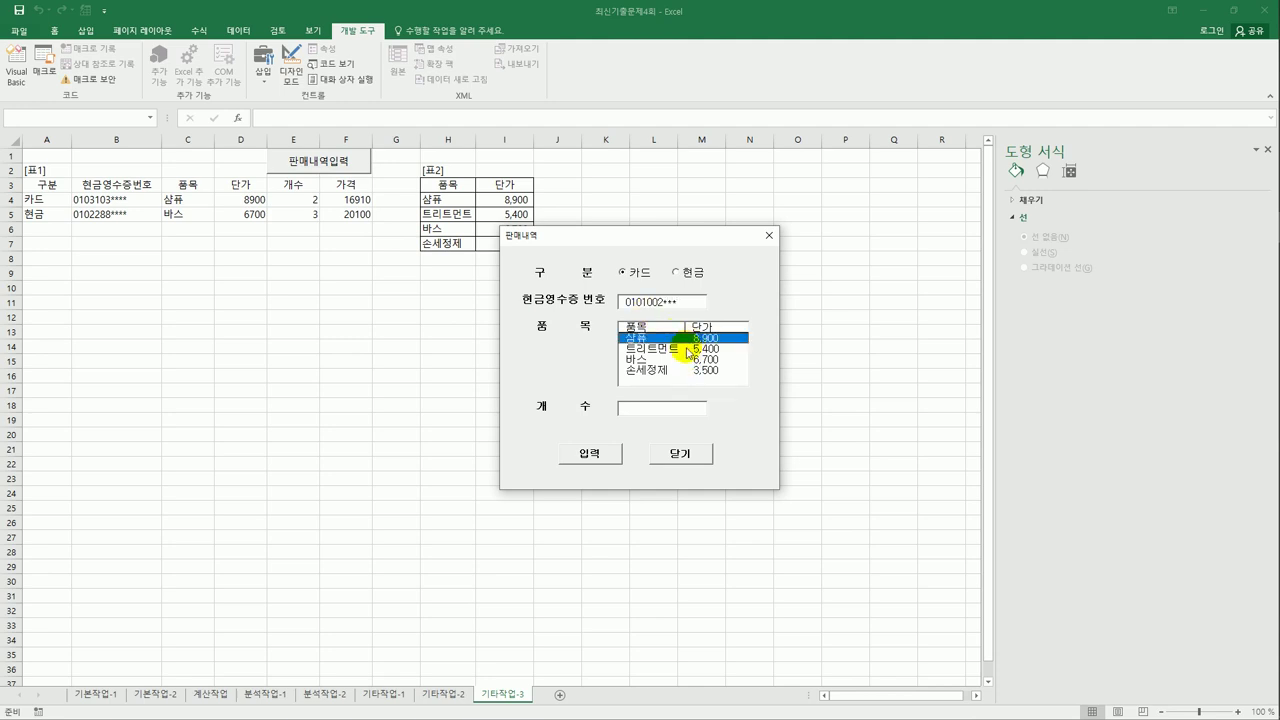
{"action": "left_click", "coordinate": [667, 409]}
{"action": "type", "text": "1"}
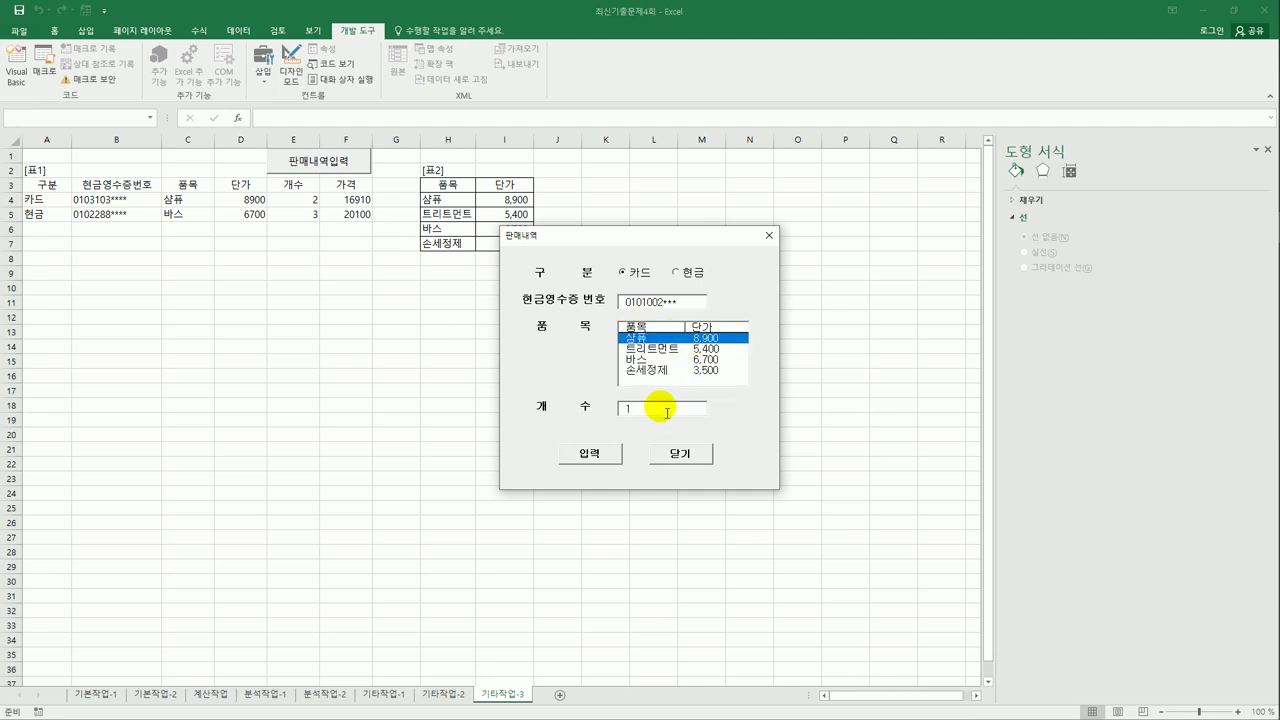
Switch the test sale's 구분 to 현금 and submit the record
{"action": "left_click", "coordinate": [634, 338]}
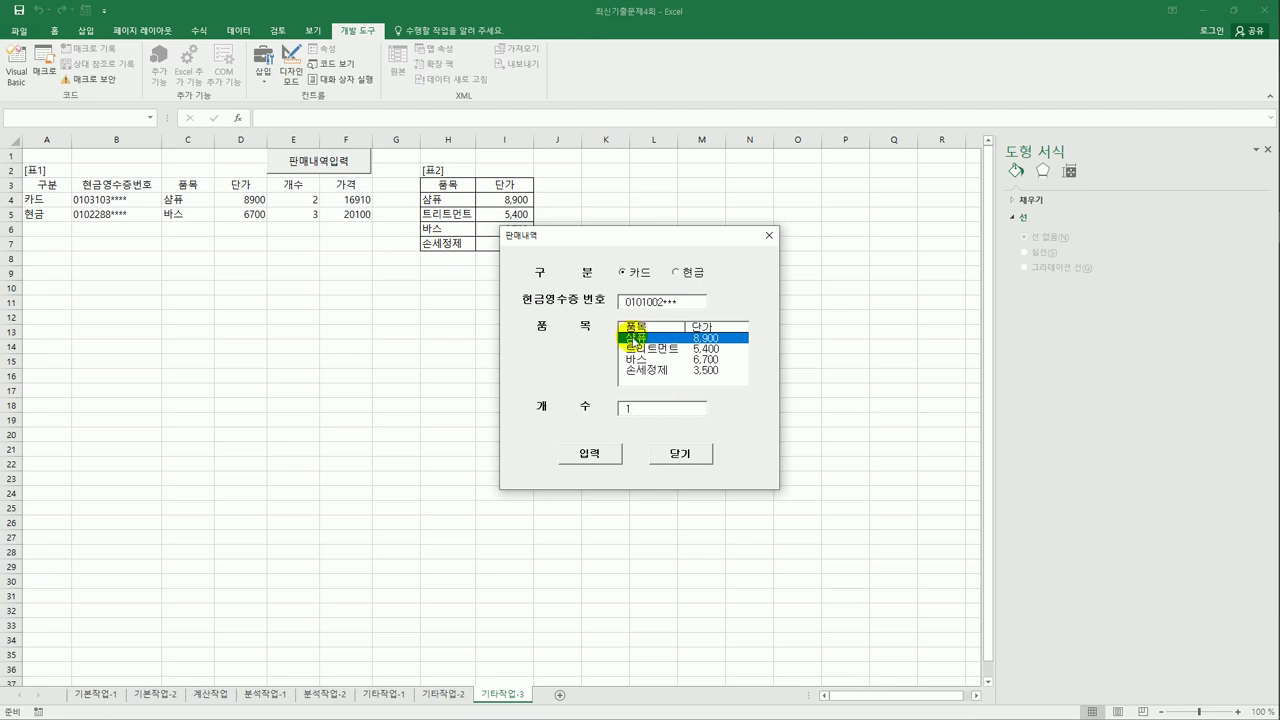
{"action": "left_click", "coordinate": [688, 272]}
{"action": "left_click", "coordinate": [592, 453]}
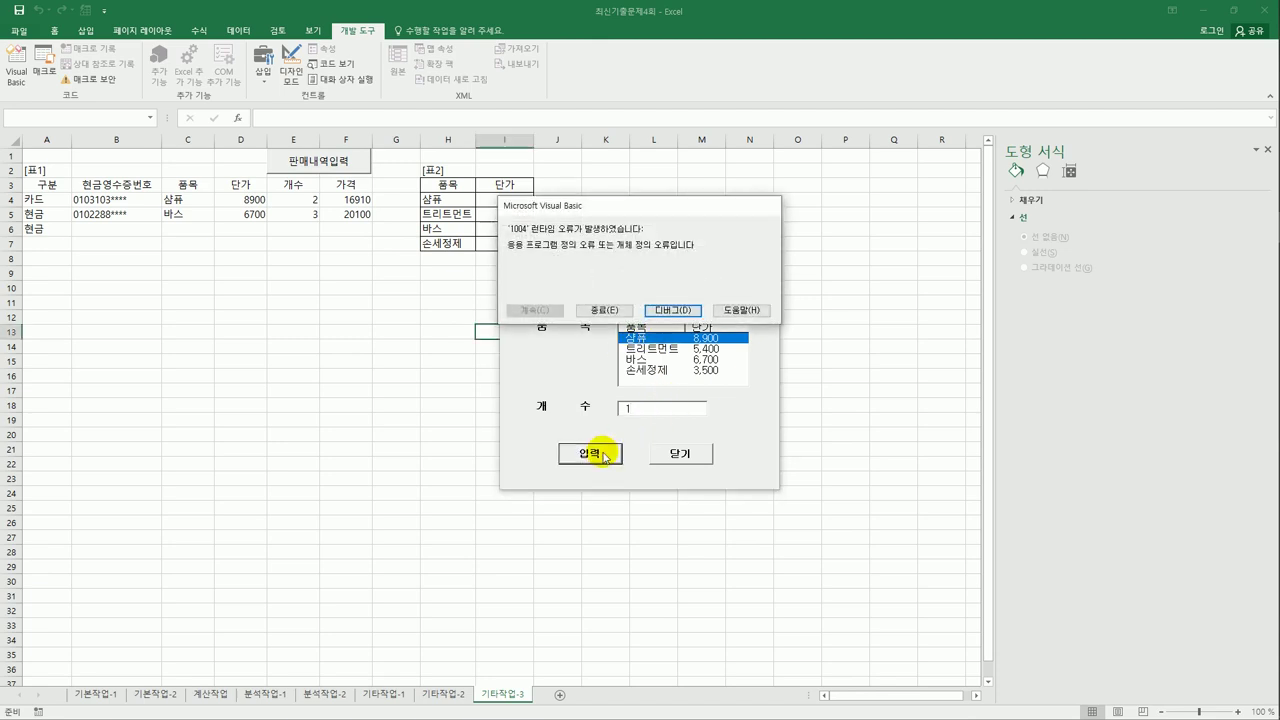
Debug the runtime error to examine the failing line in cmd입력_Click, and stop the execution
{"action": "left_click", "coordinate": [665, 311]}
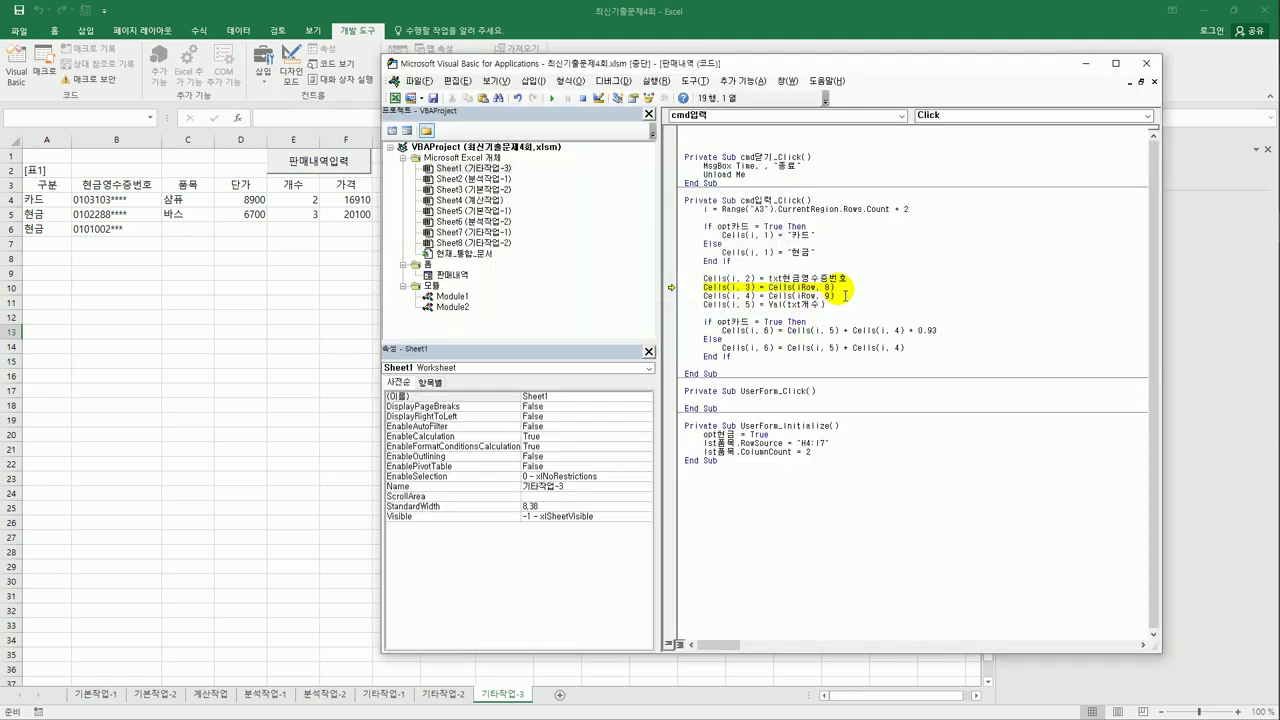
{"action": "left_click", "coordinate": [845, 292]}
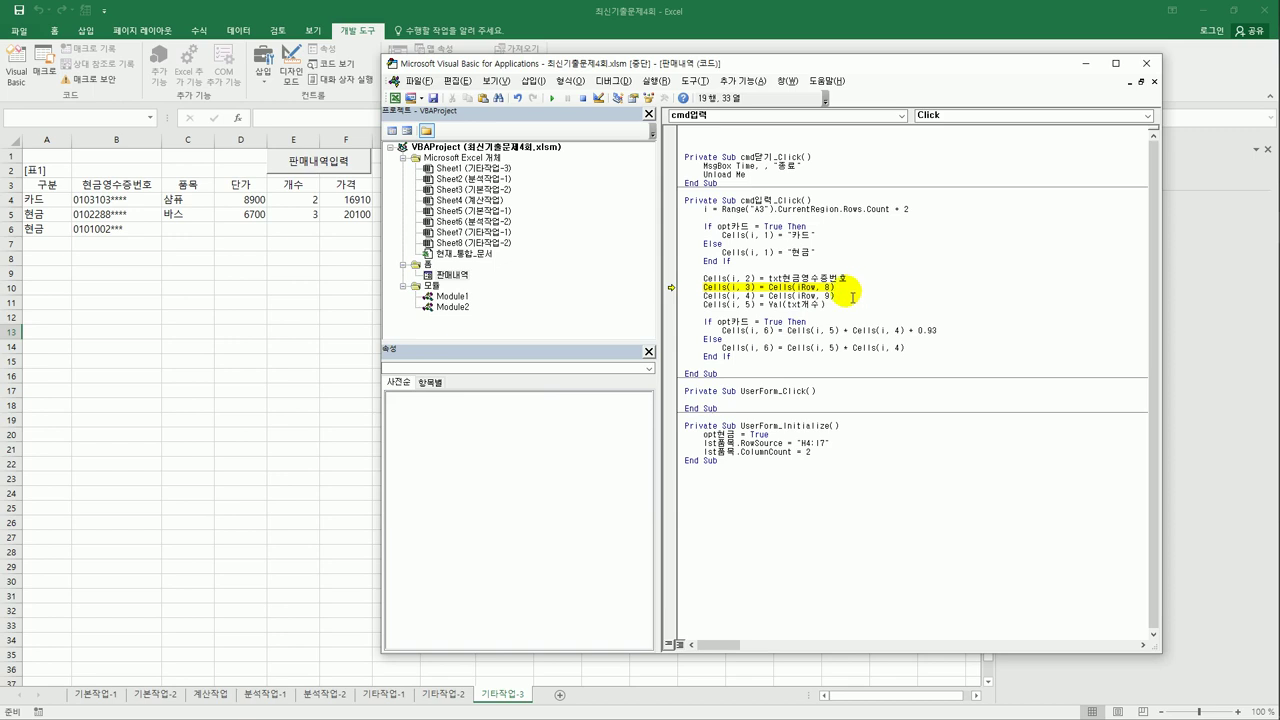
{"action": "left_click", "coordinate": [582, 98]}
Insert iRow = lst품목.ListIndex + 4 below the line that sets i in cmd입력_Click
{"action": "double_click", "coordinate": [757, 341]}
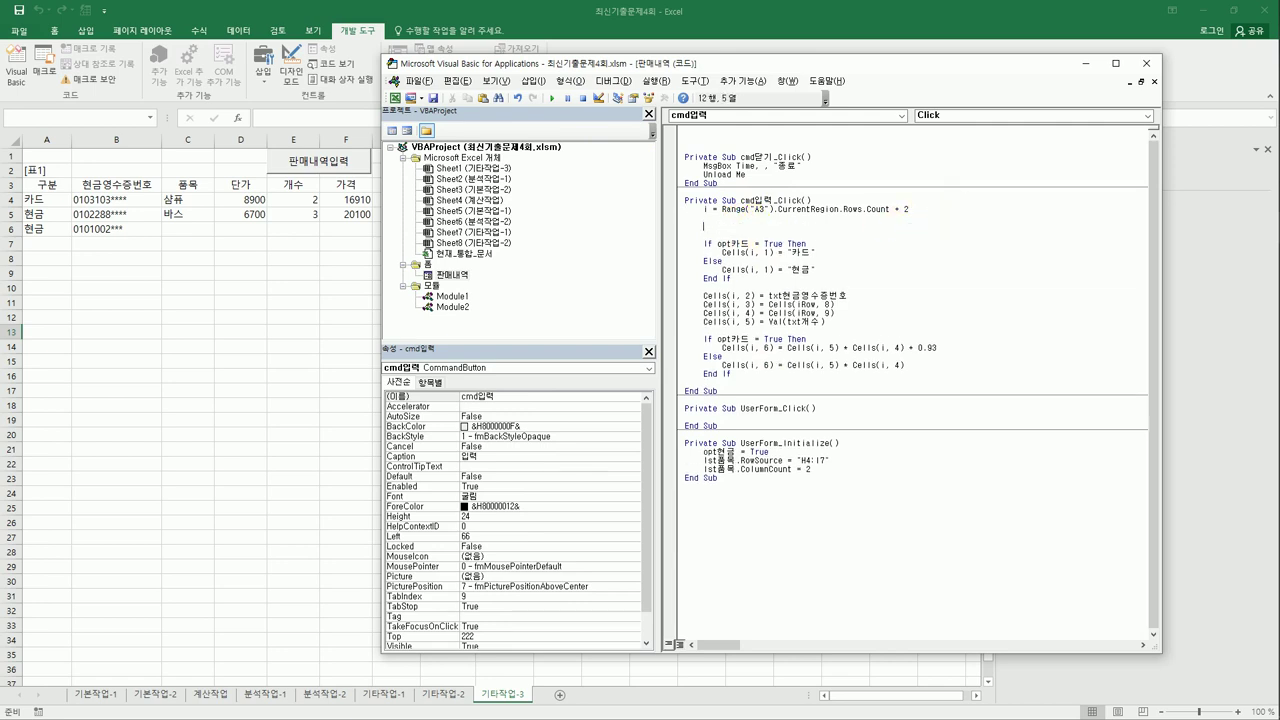
{"action": "key", "text": "Return"}
{"action": "key", "text": "Return"}
{"action": "type", "text": "iRow = lst품목."}
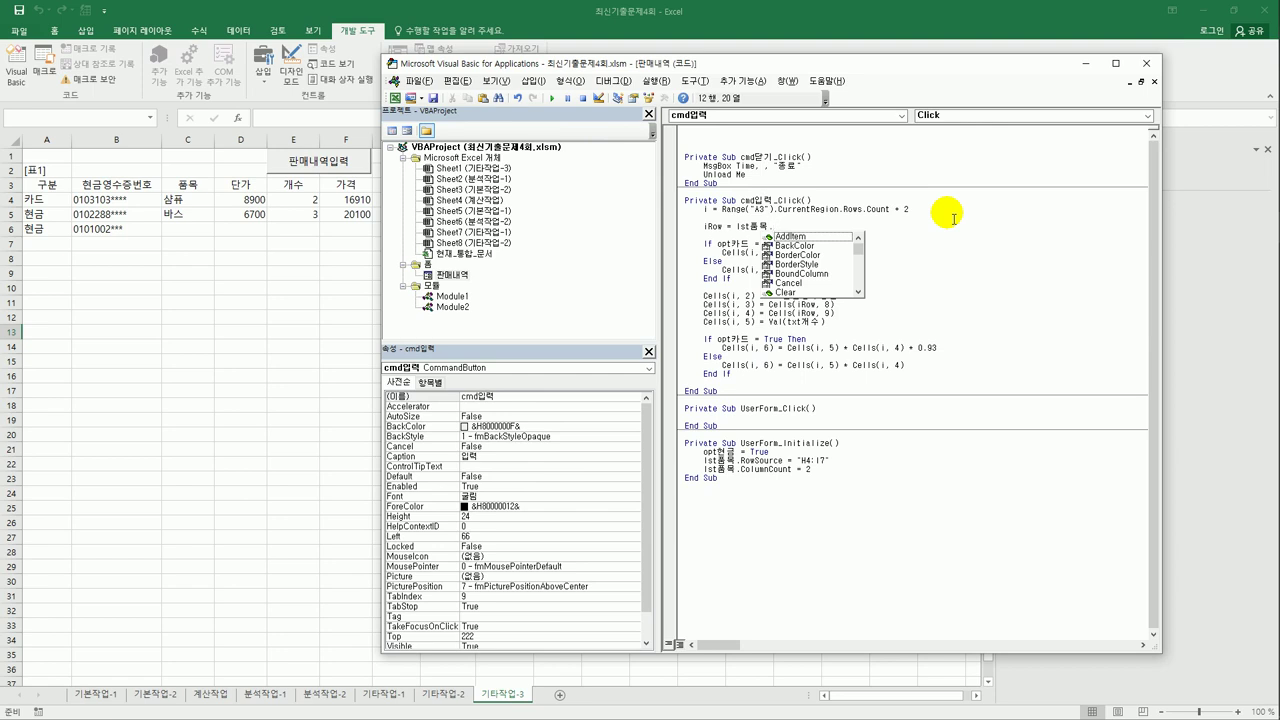
{"action": "type", "text": "listin"}
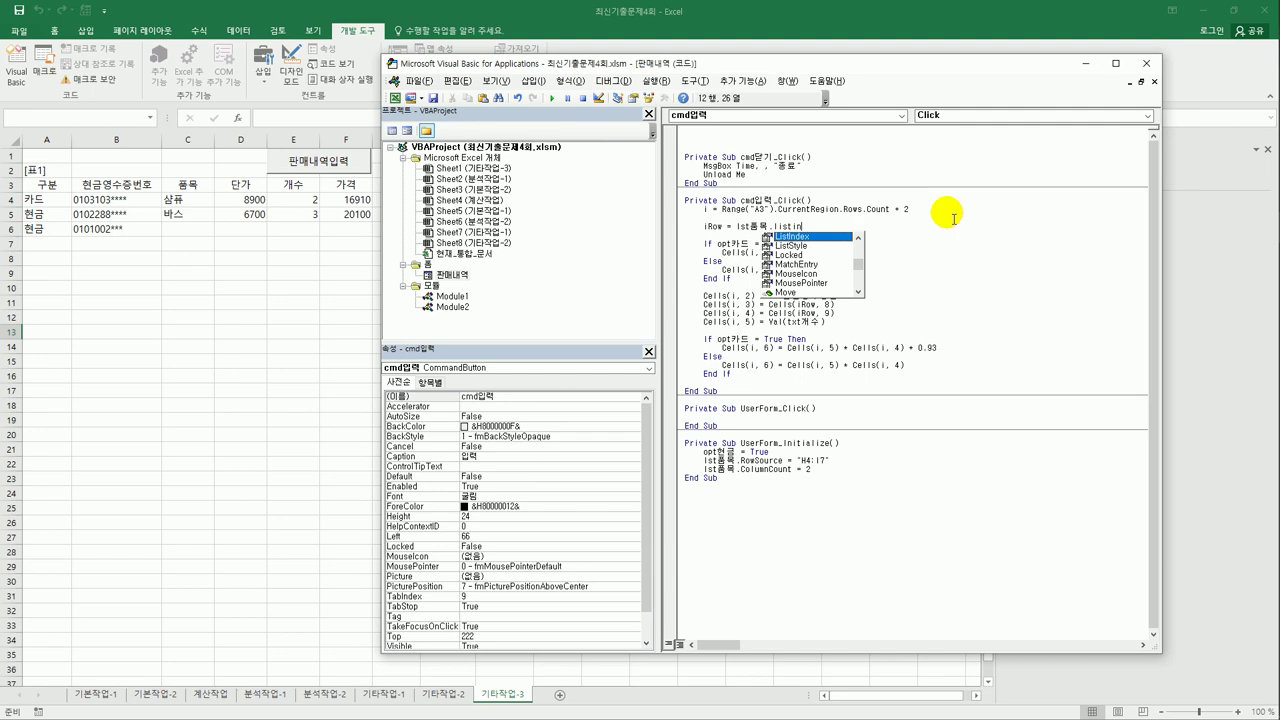
{"action": "key", "text": "Tab"}
{"action": "type", "text": "+ "}
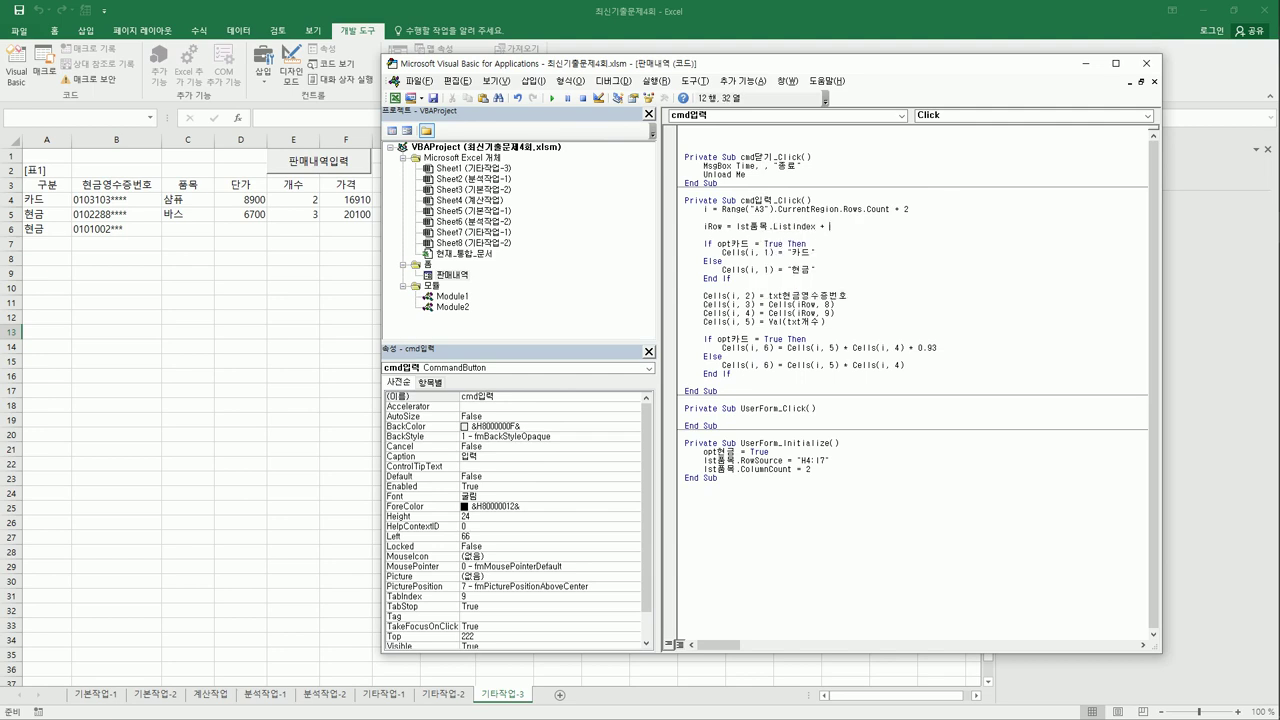
{"action": "type", "text": "4"}
{"action": "key", "text": "Down"}
Close the code editor and clear the incomplete test record from row 6 of [표1]
{"action": "left_click", "coordinate": [1144, 68]}
{"action": "left_click_drag", "start_coordinate": [47, 230], "coordinate": [354, 226]}
{"action": "key", "text": "Delete"}
{"action": "left_click", "coordinate": [430, 317]}
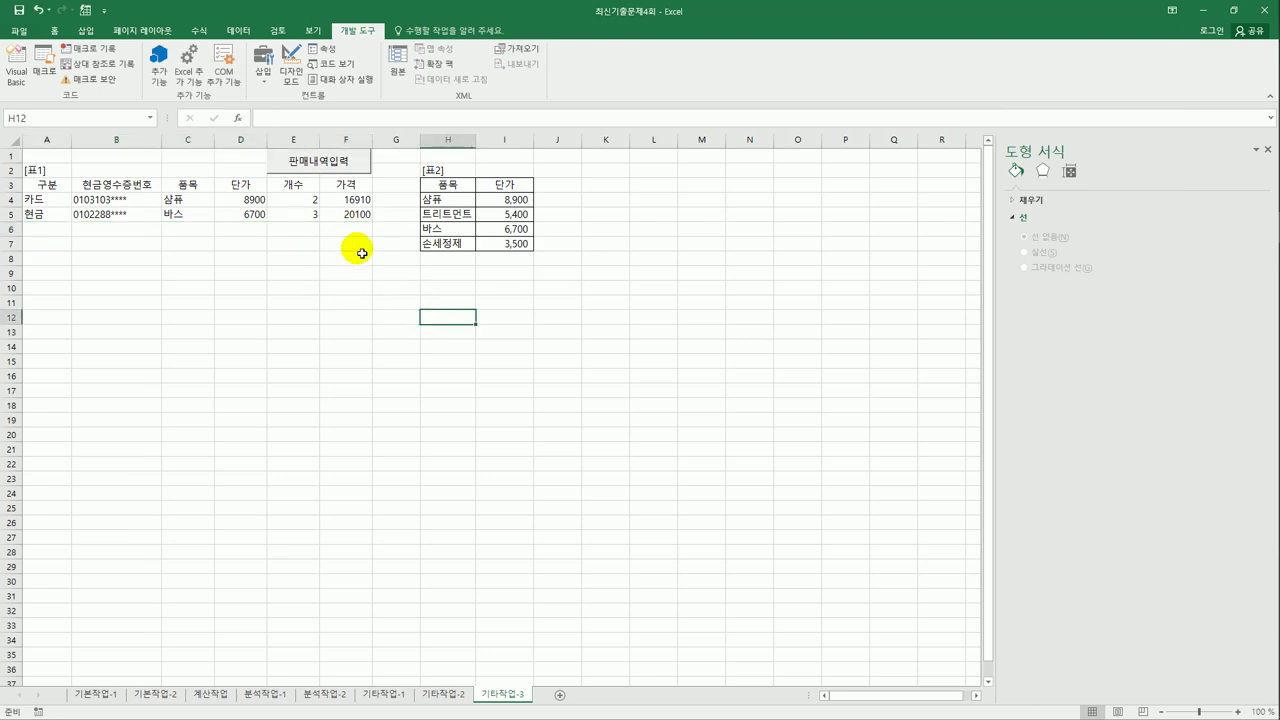
Open the 판매내역 form and submit a 현금 sale of 샴푸 with a cash receipt number and 개수 1
{"action": "left_click", "coordinate": [340, 162]}
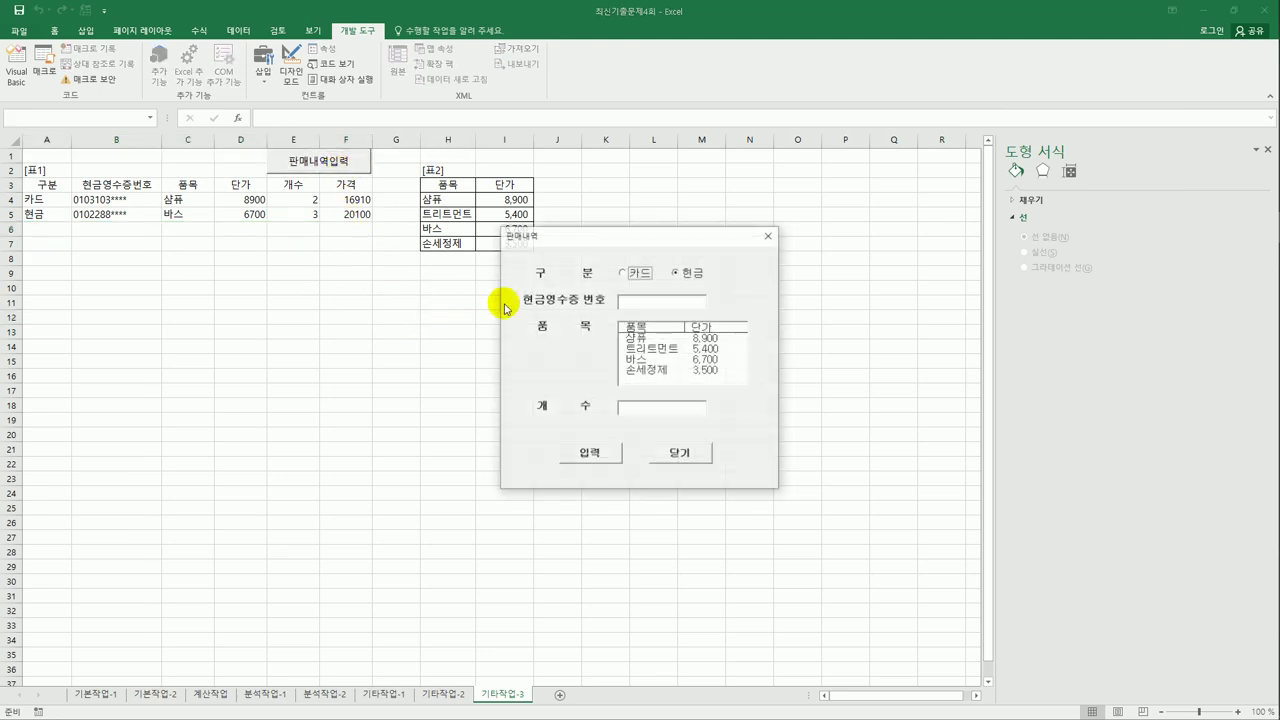
{"action": "left_click", "coordinate": [672, 272]}
{"action": "left_click", "coordinate": [668, 300]}
{"action": "type", "text": "010"}
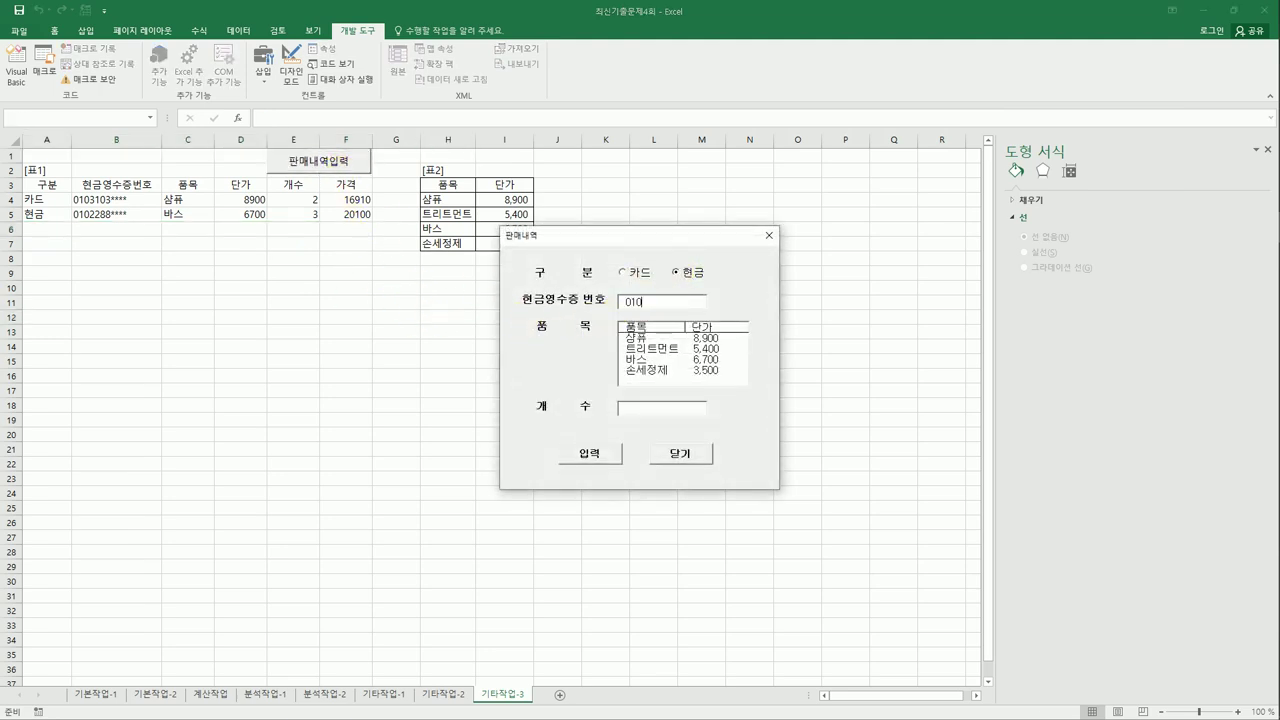
{"action": "type", "text": "00000*"}
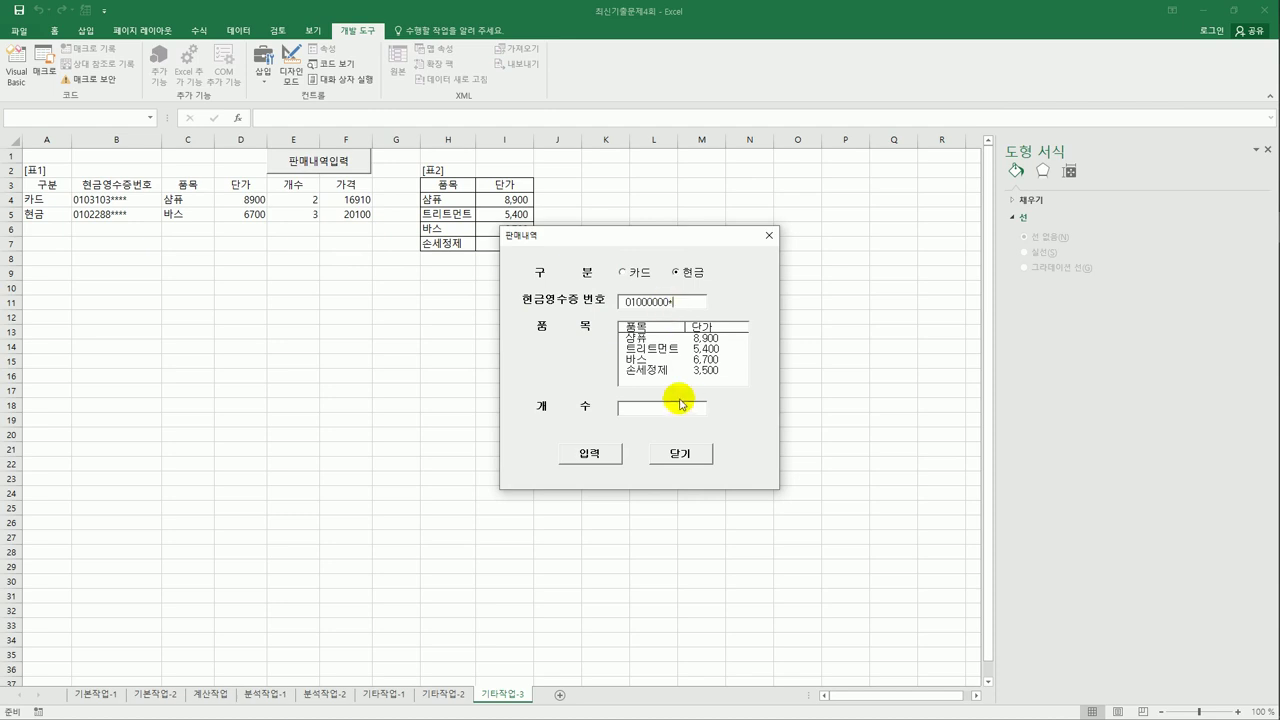
{"action": "left_click", "coordinate": [680, 339]}
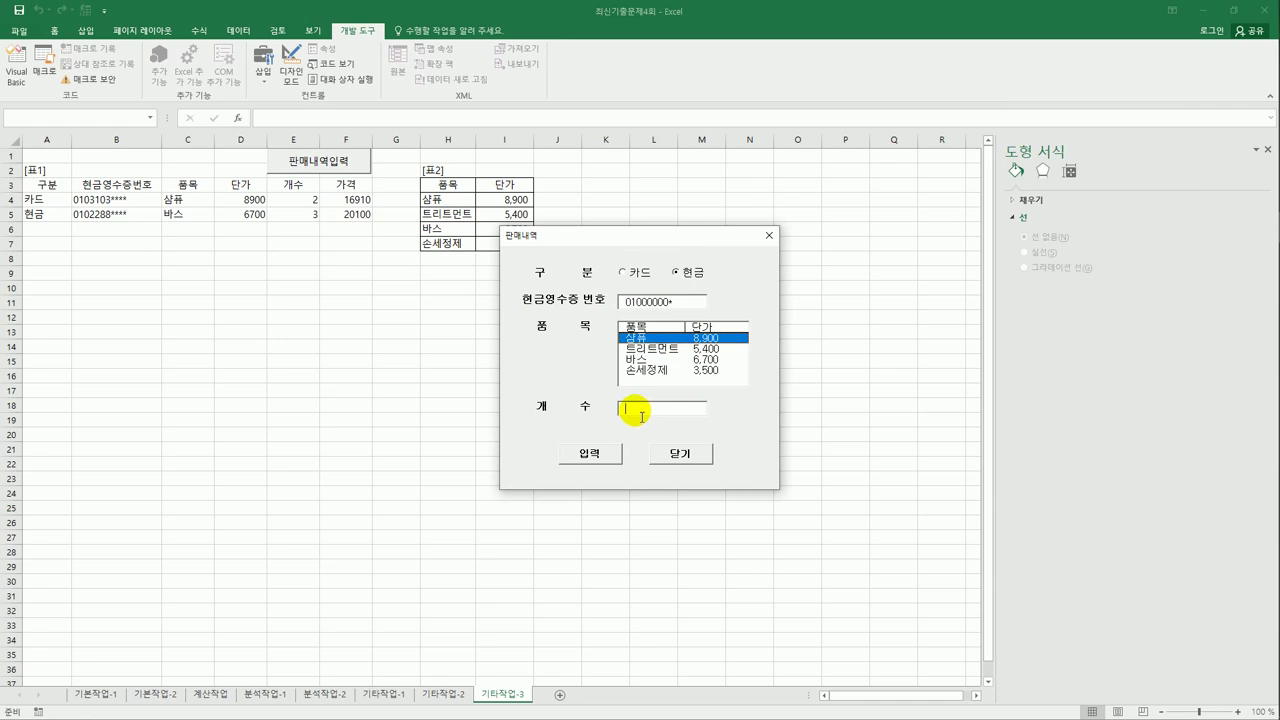
{"action": "type", "text": "1"}
{"action": "left_click", "coordinate": [590, 455]}
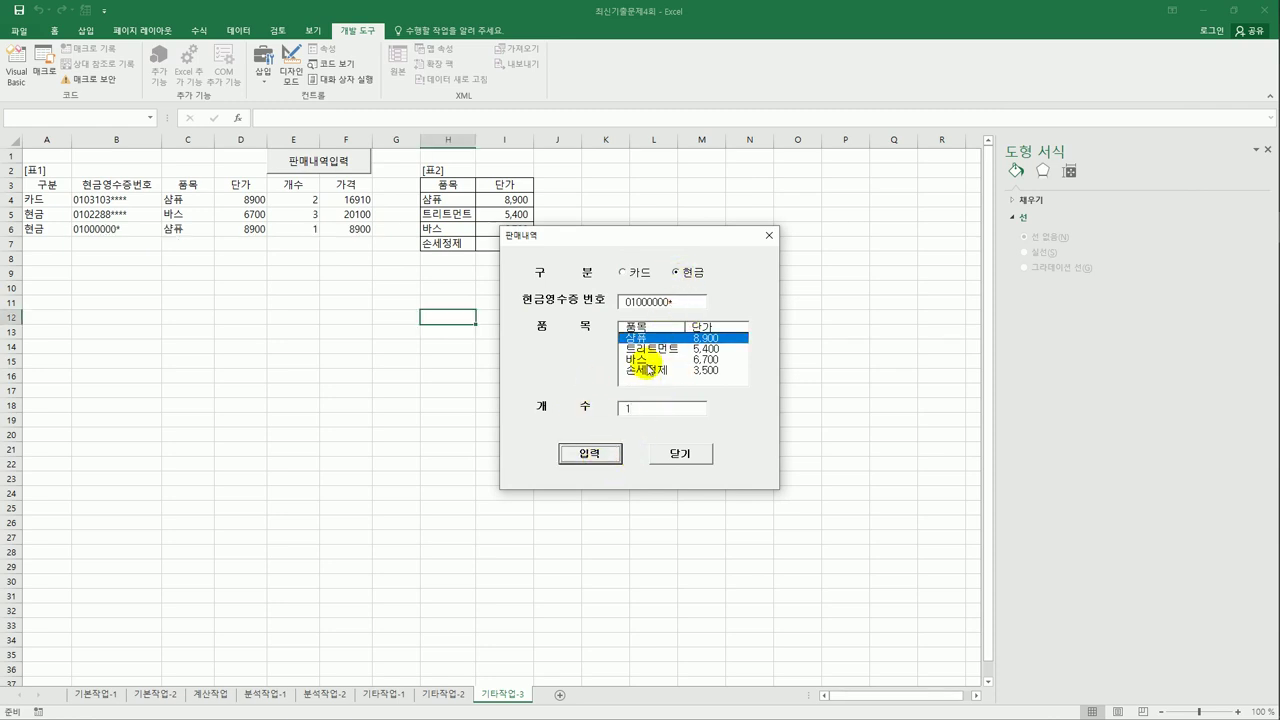
Submit the same sale with 개수 2 as 현금, and once more with 구분 switched to 카드
{"action": "double_click", "coordinate": [632, 408]}
{"action": "type", "text": "2"}
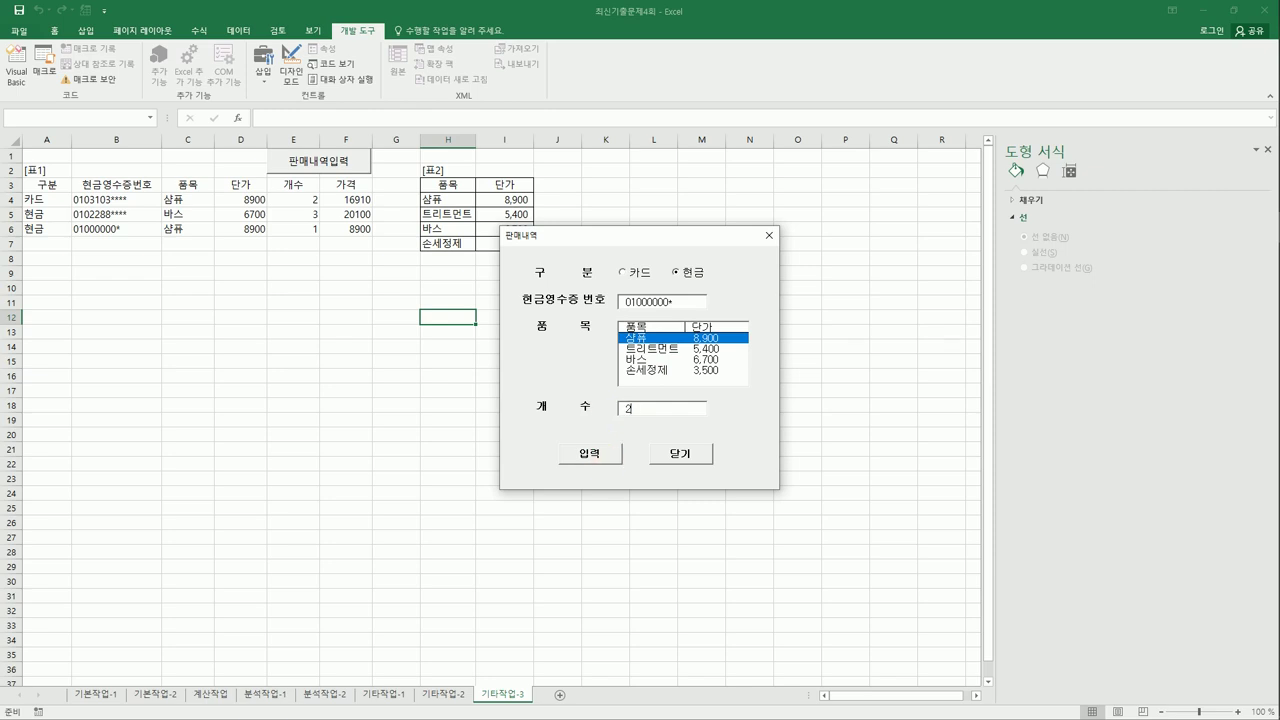
{"action": "left_click", "coordinate": [592, 455]}
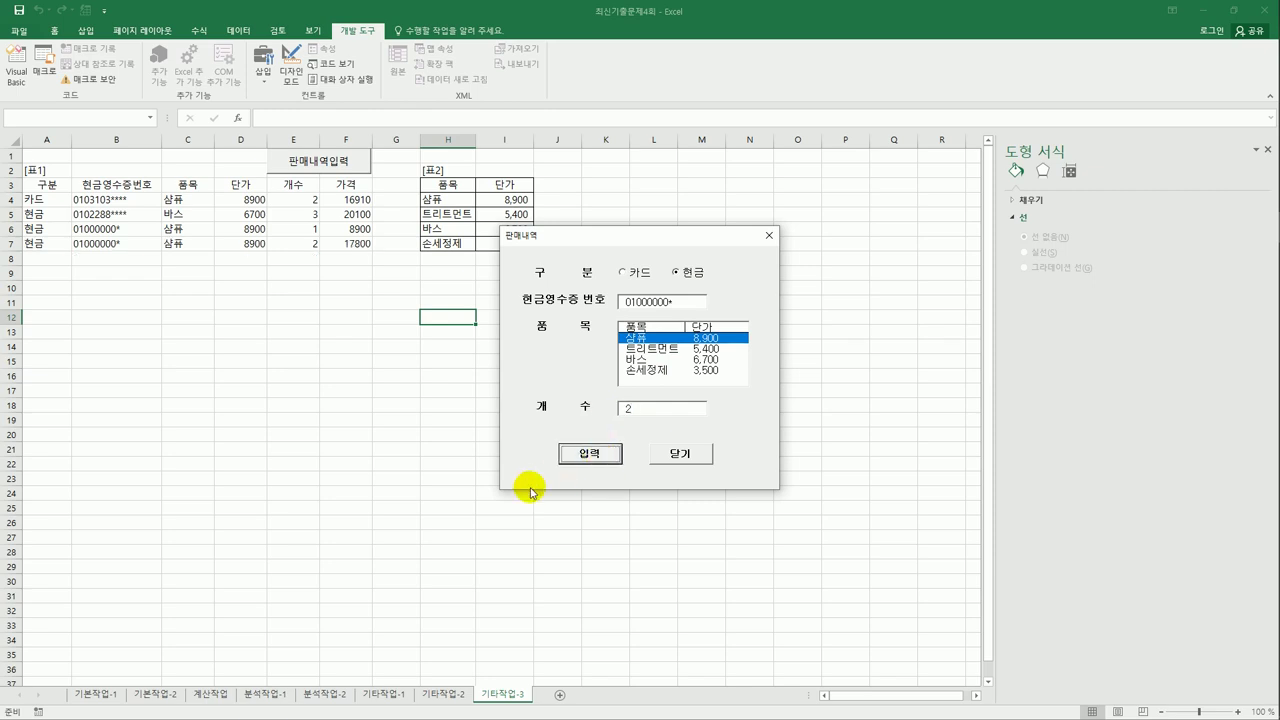
{"action": "left_click", "coordinate": [624, 272]}
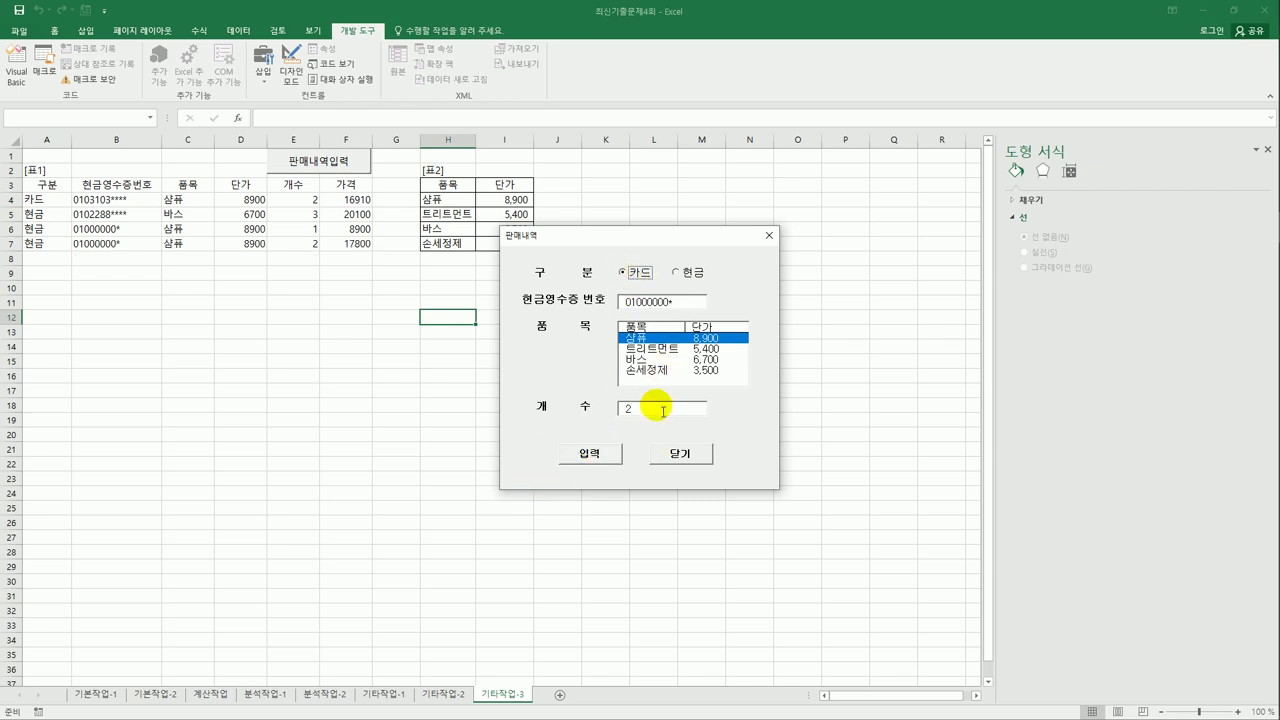
{"action": "left_click", "coordinate": [590, 455]}
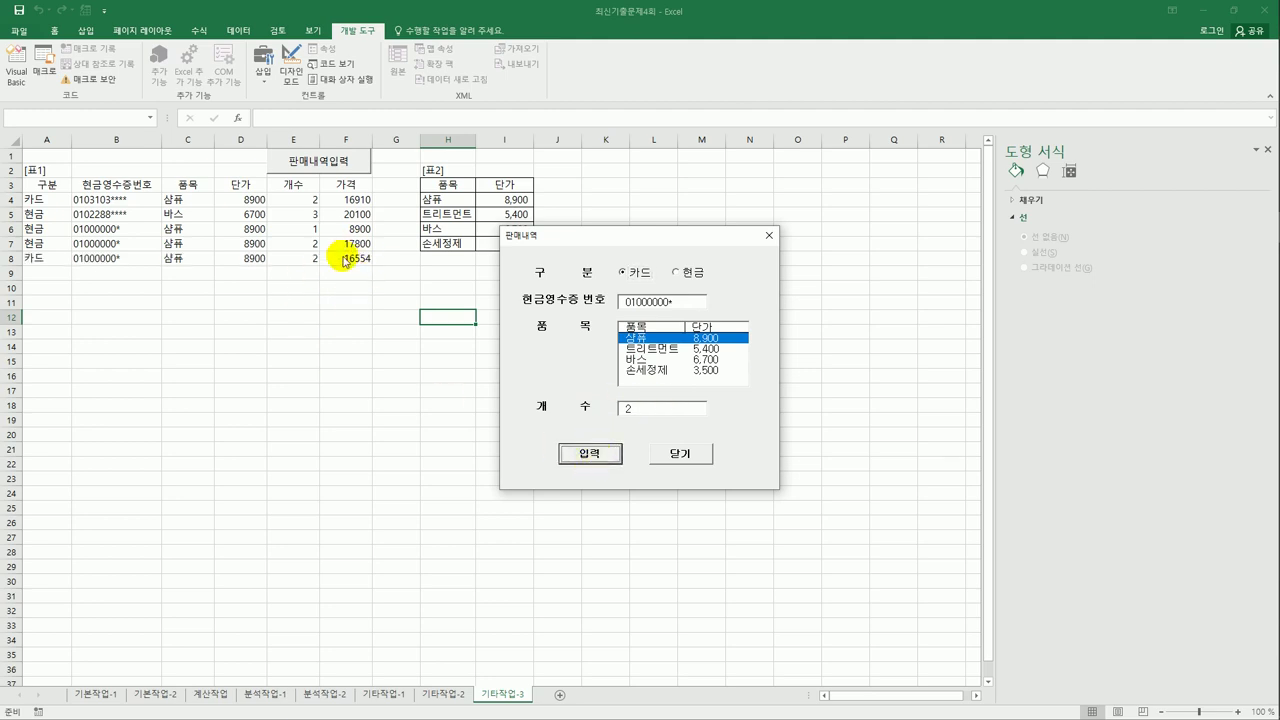
Close the 판매내역 form, dismiss its closing message, and return to an empty cell on the sheet
{"action": "left_click", "coordinate": [684, 459]}
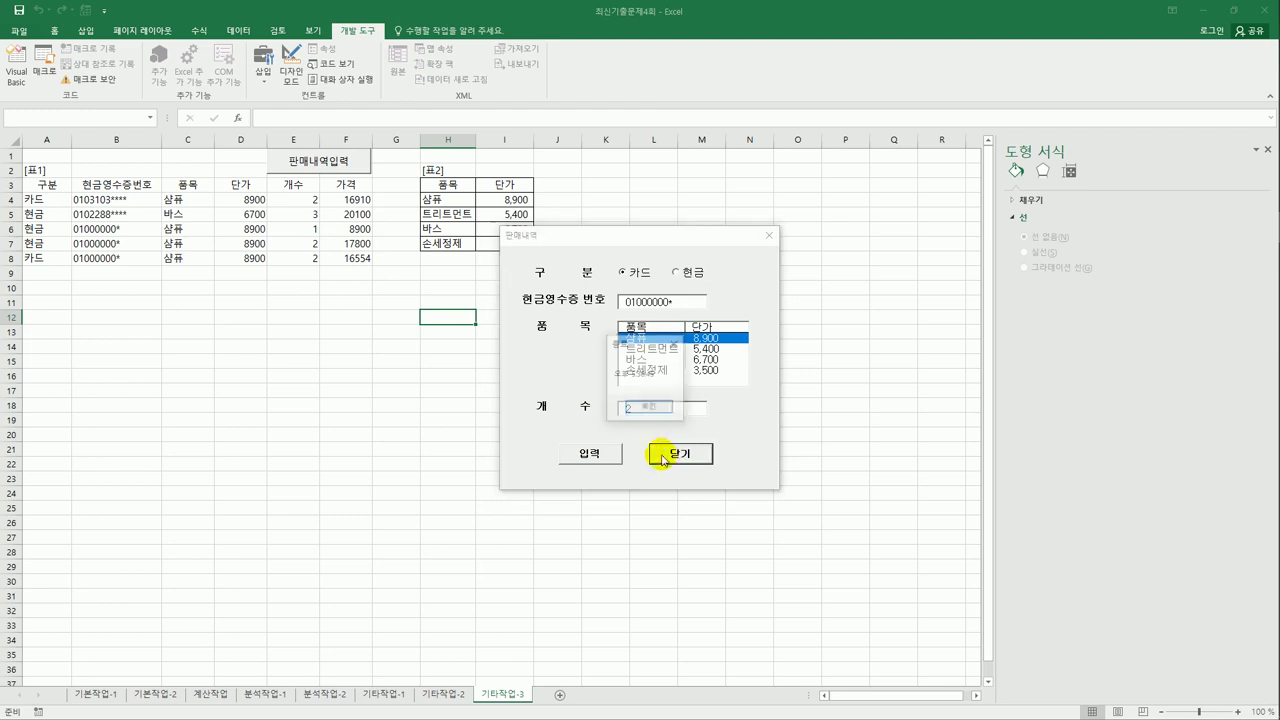
{"action": "left_click", "coordinate": [637, 409]}
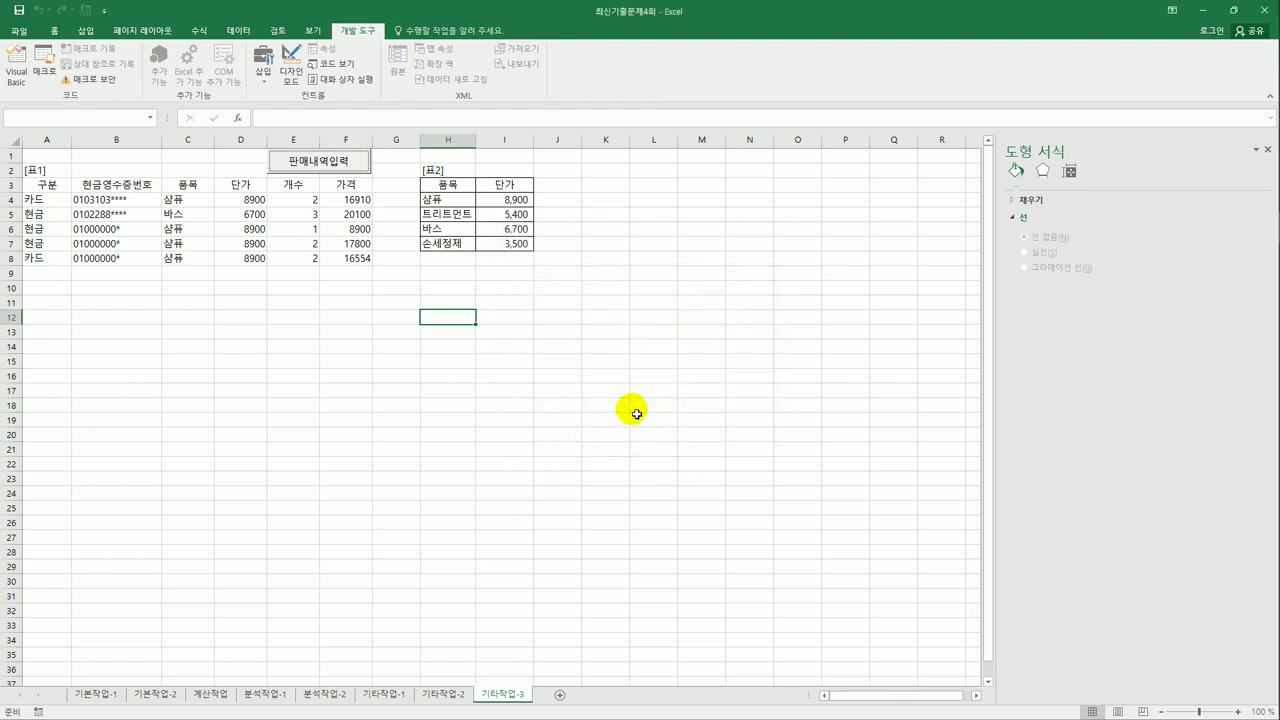
{"action": "left_click", "coordinate": [684, 410]}
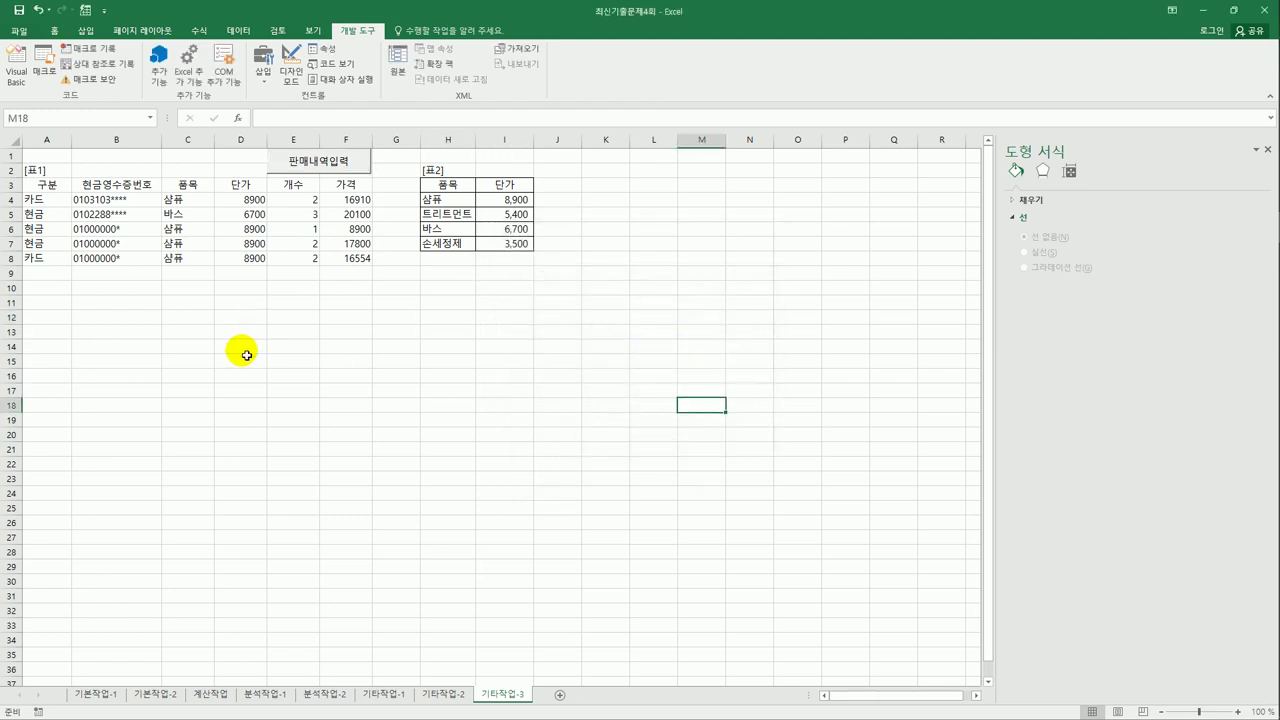